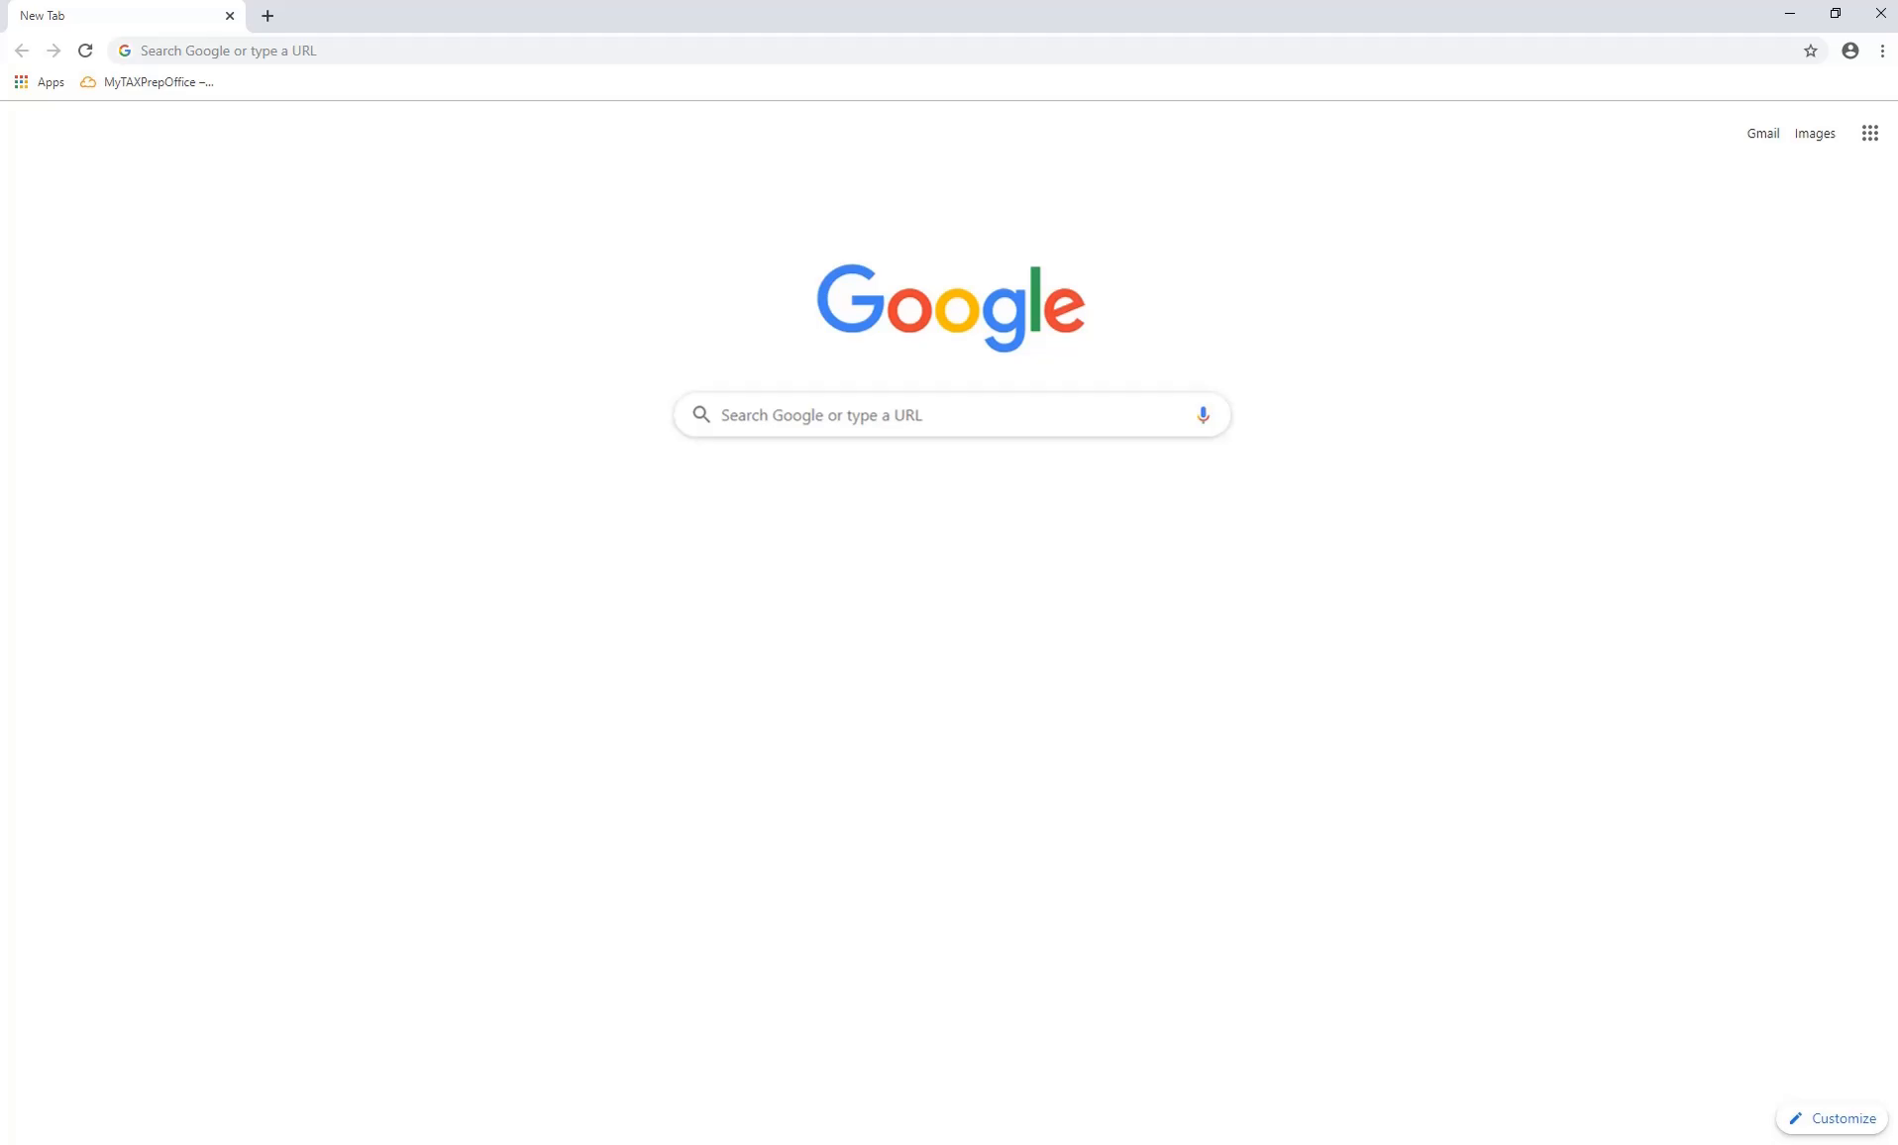
# Load app.mytaxprepoffice.com in Chrome by typing app and accepting the suggestion.
pyautogui.click(385, 51)
pyautogui.write('app.mytaxprepoffice.com/#/login')
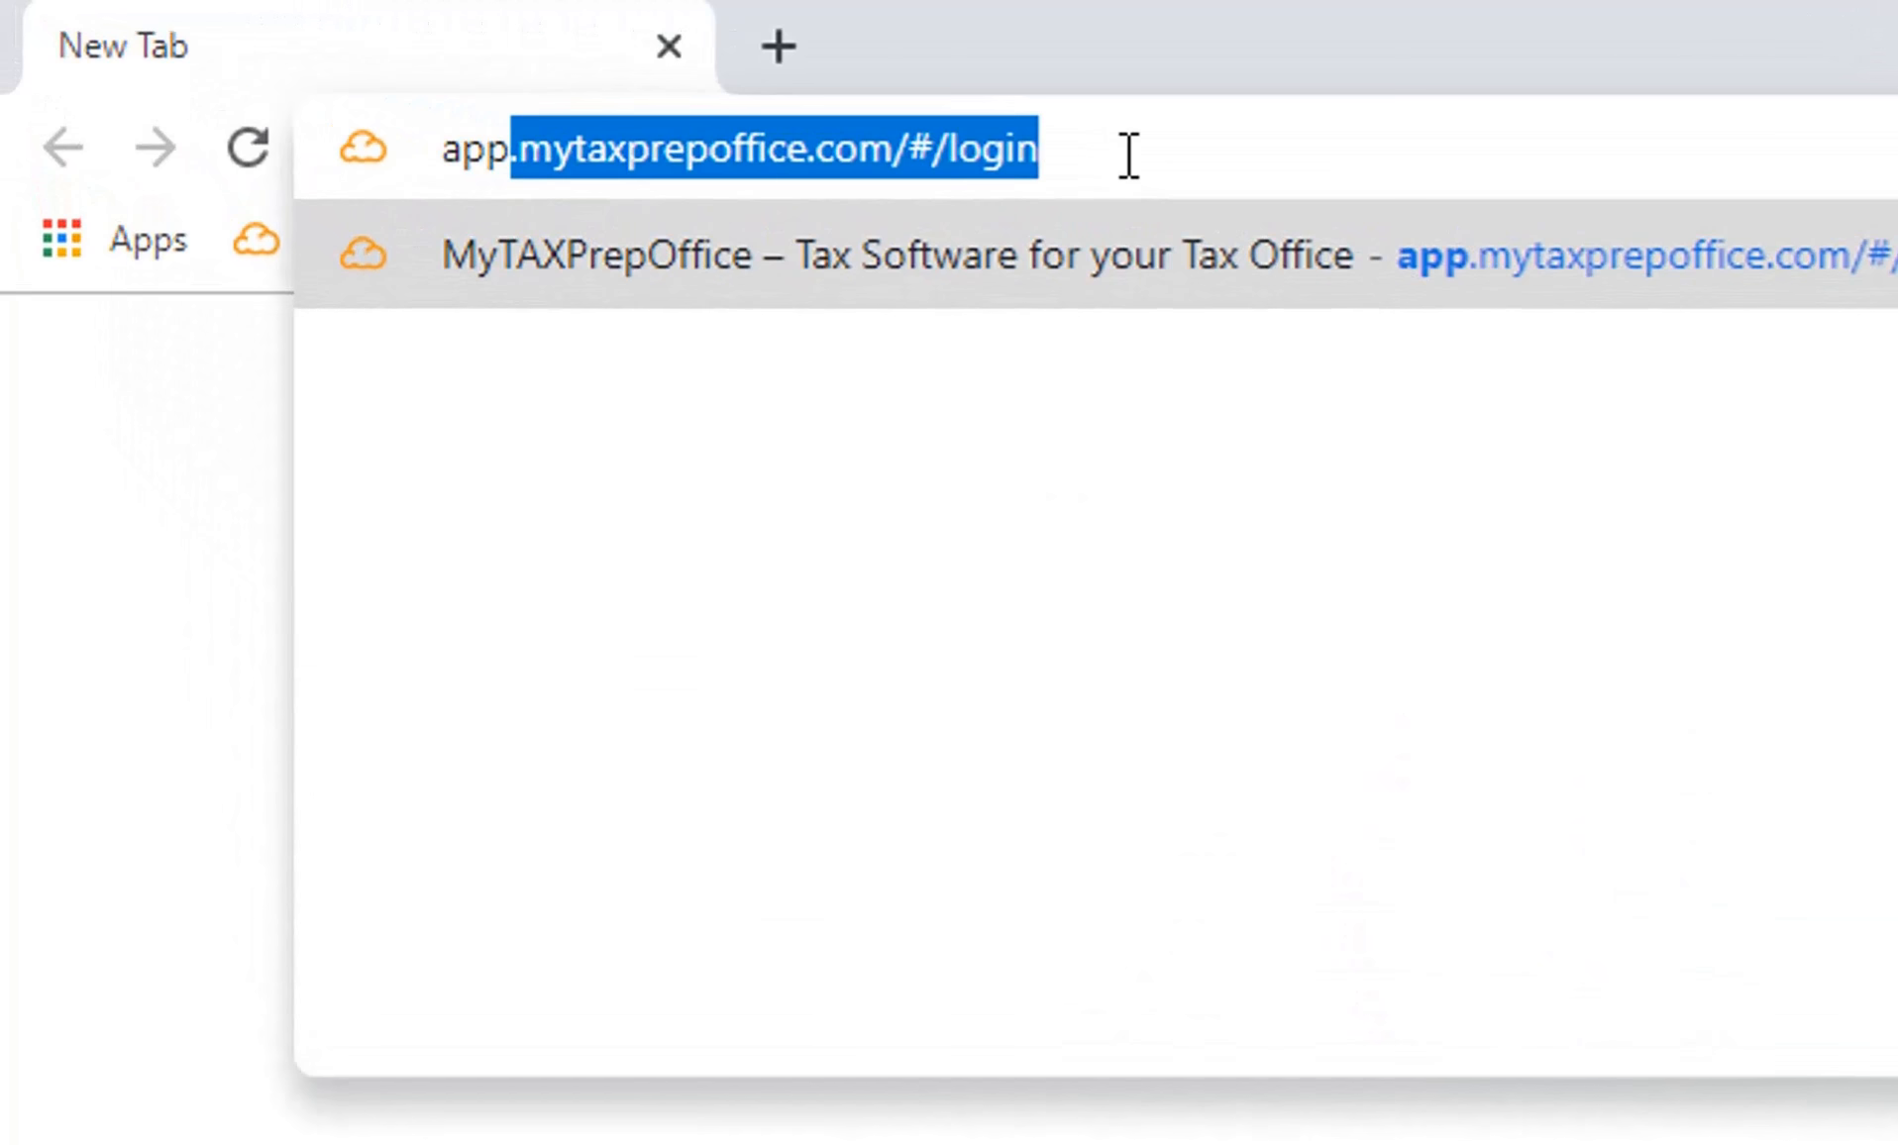
pyautogui.press('Return')
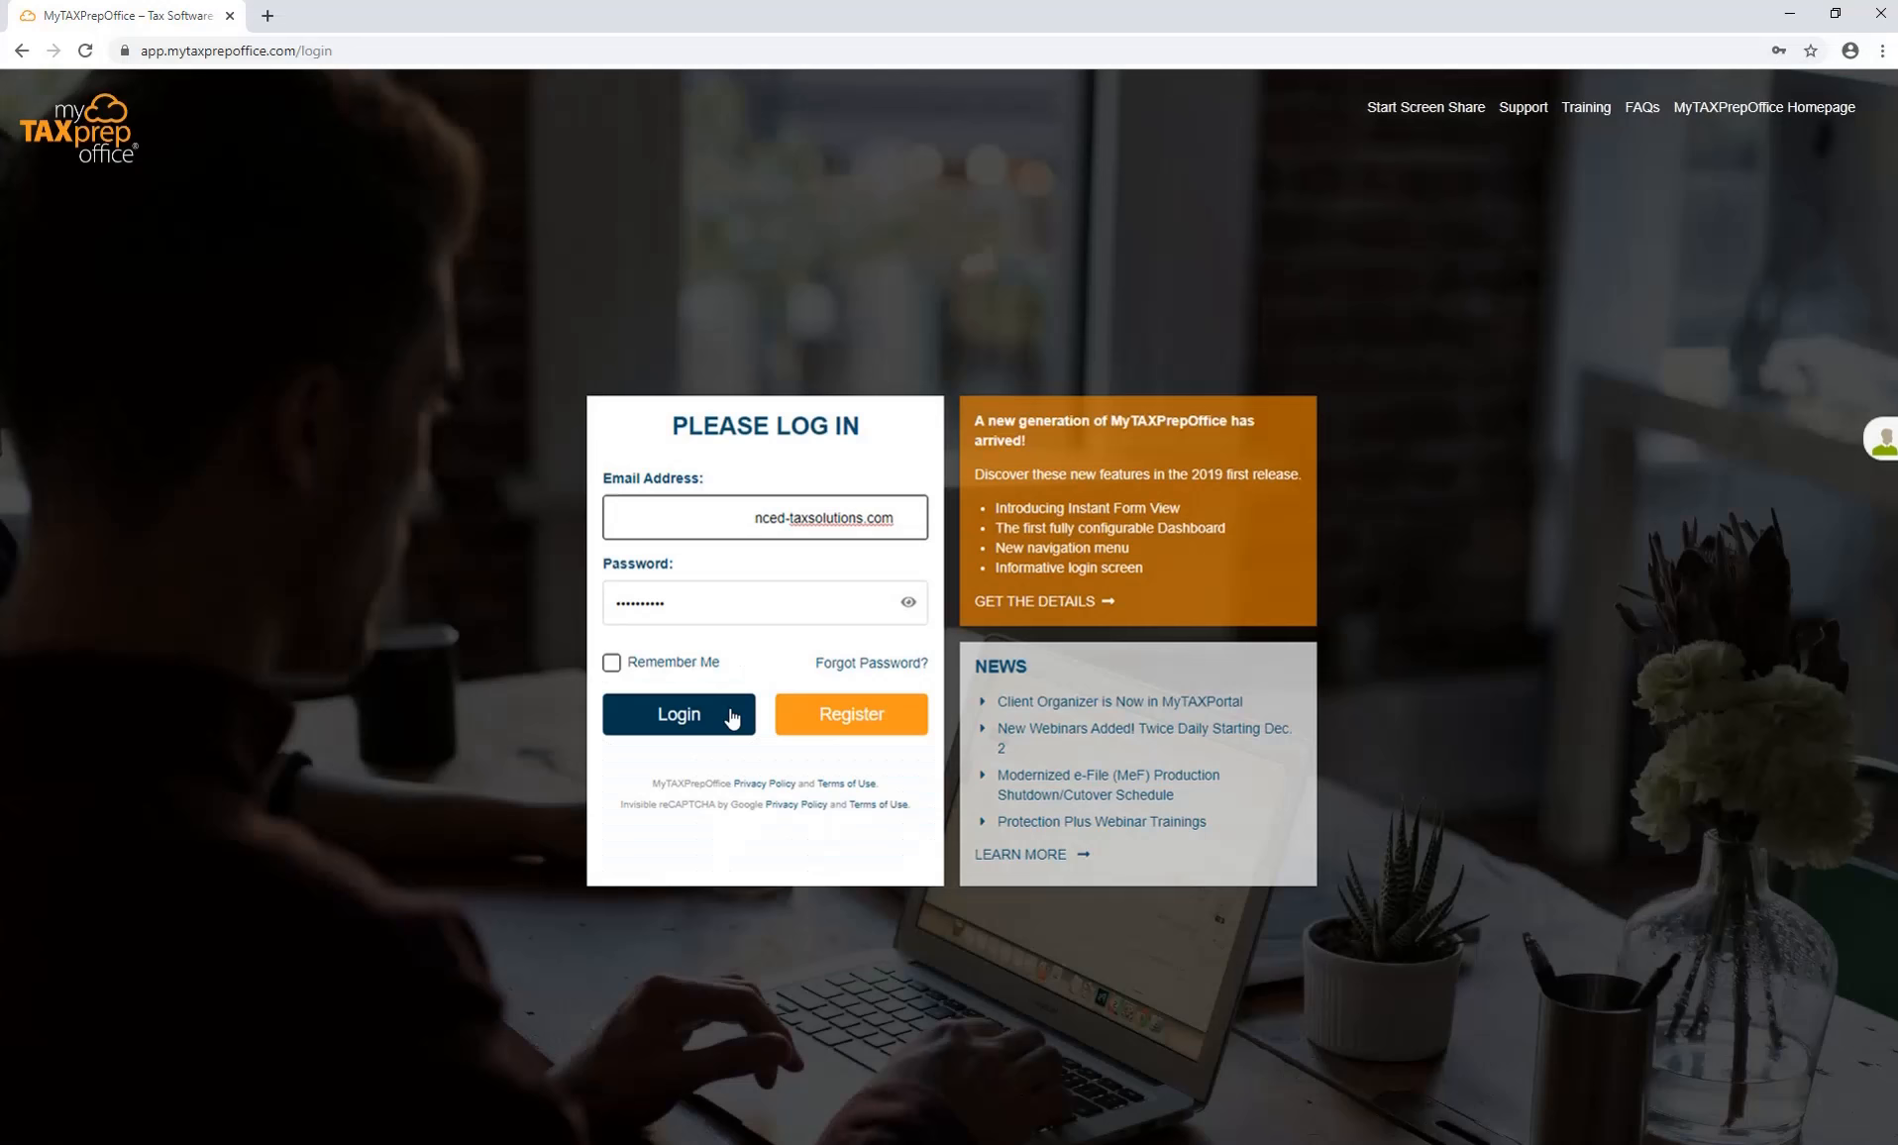
# Submit the login and pass the reCAPTCHA by selecting the four traffic-light tiles.
pyautogui.click(729, 715)
pyautogui.click(793, 364)
pyautogui.click(831, 501)
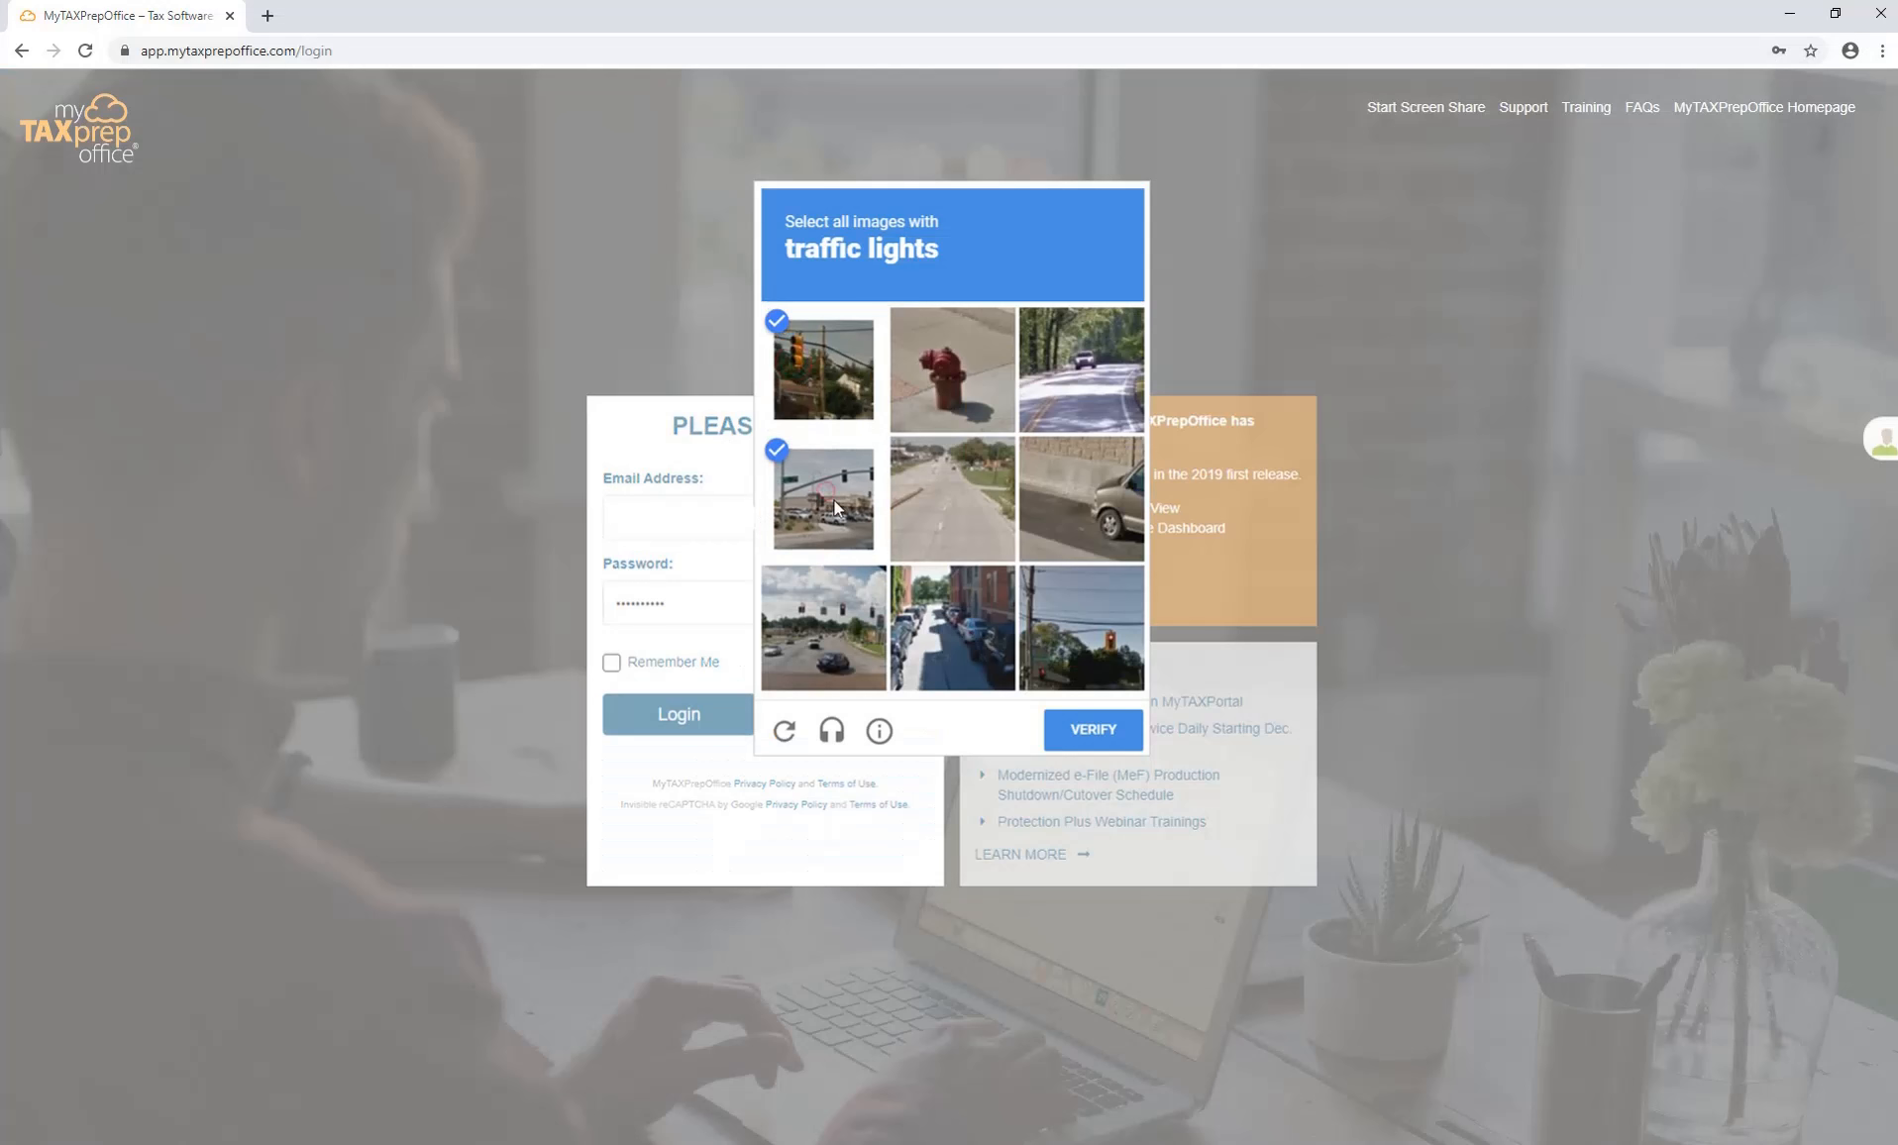
pyautogui.click(1042, 619)
pyautogui.click(842, 642)
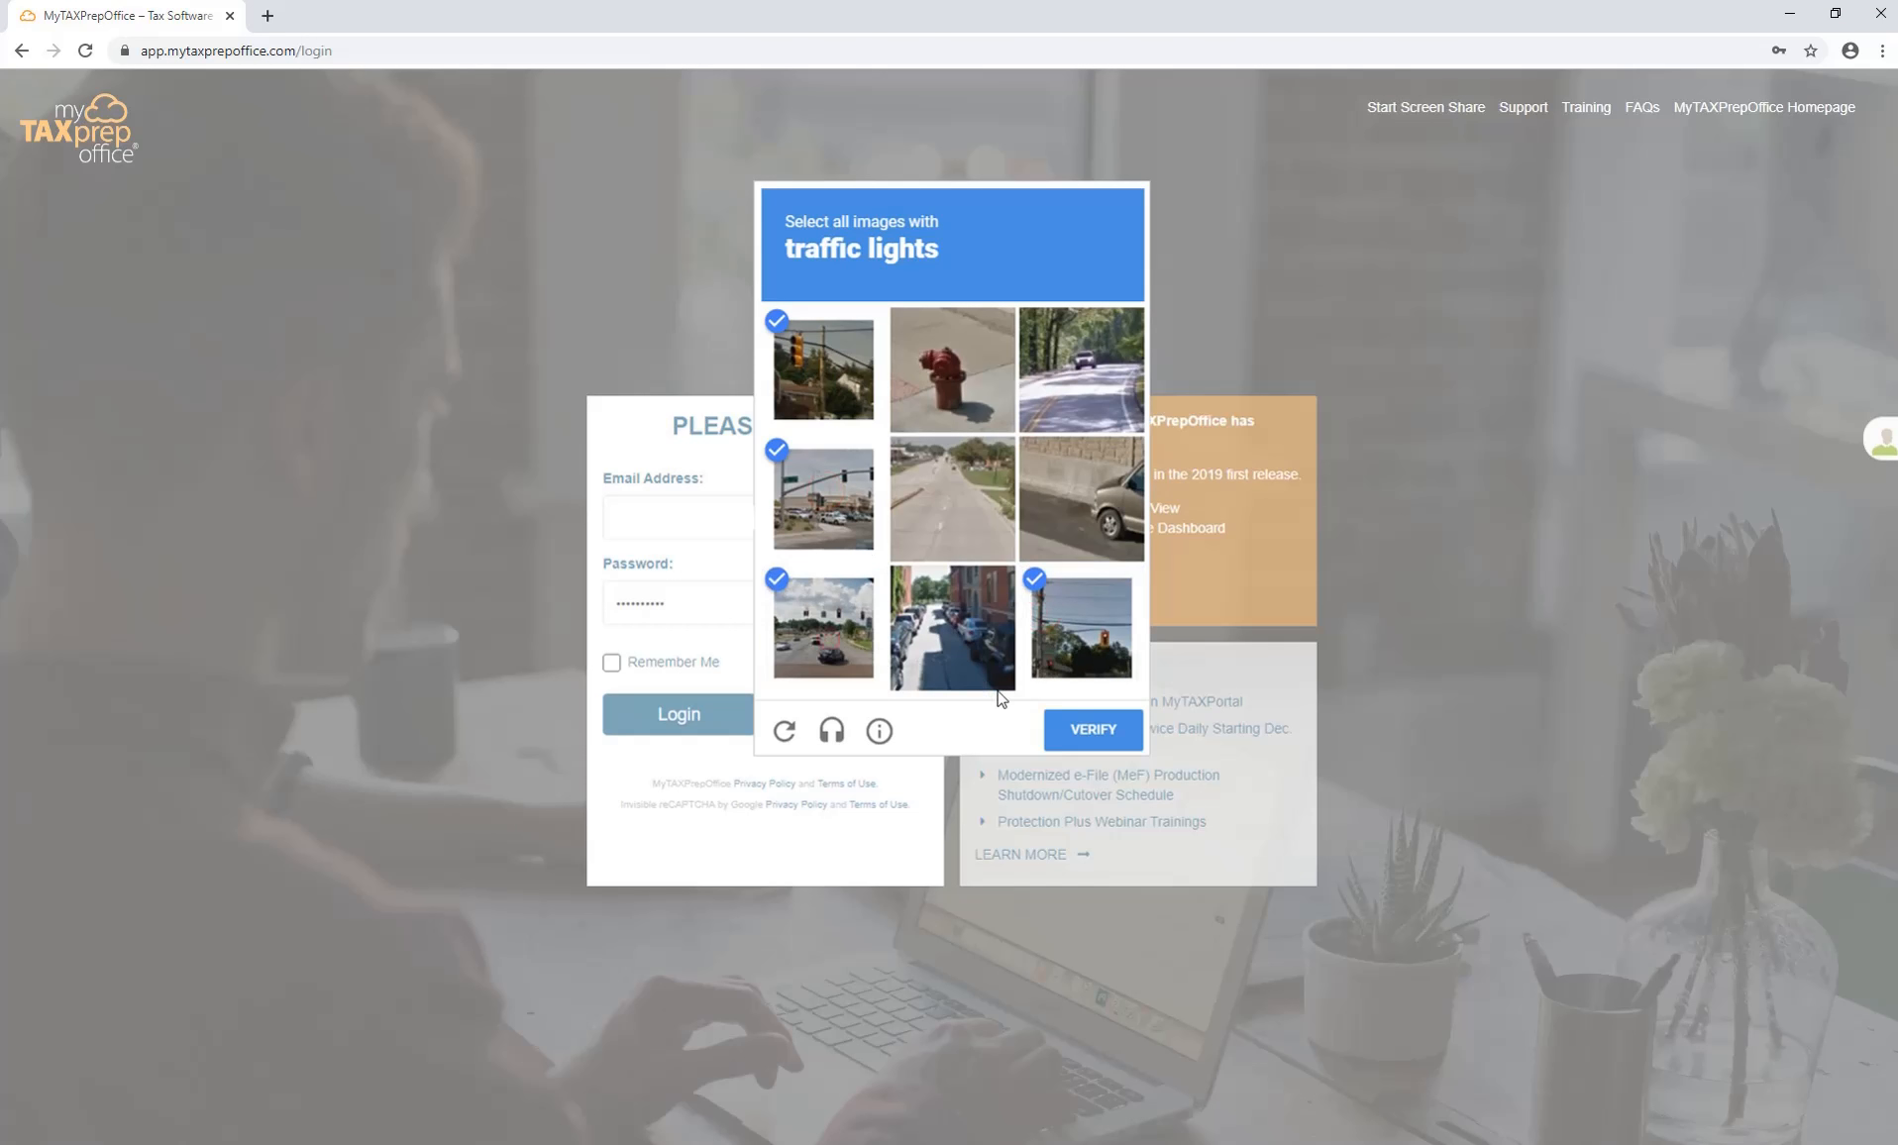
pyautogui.click(1079, 741)
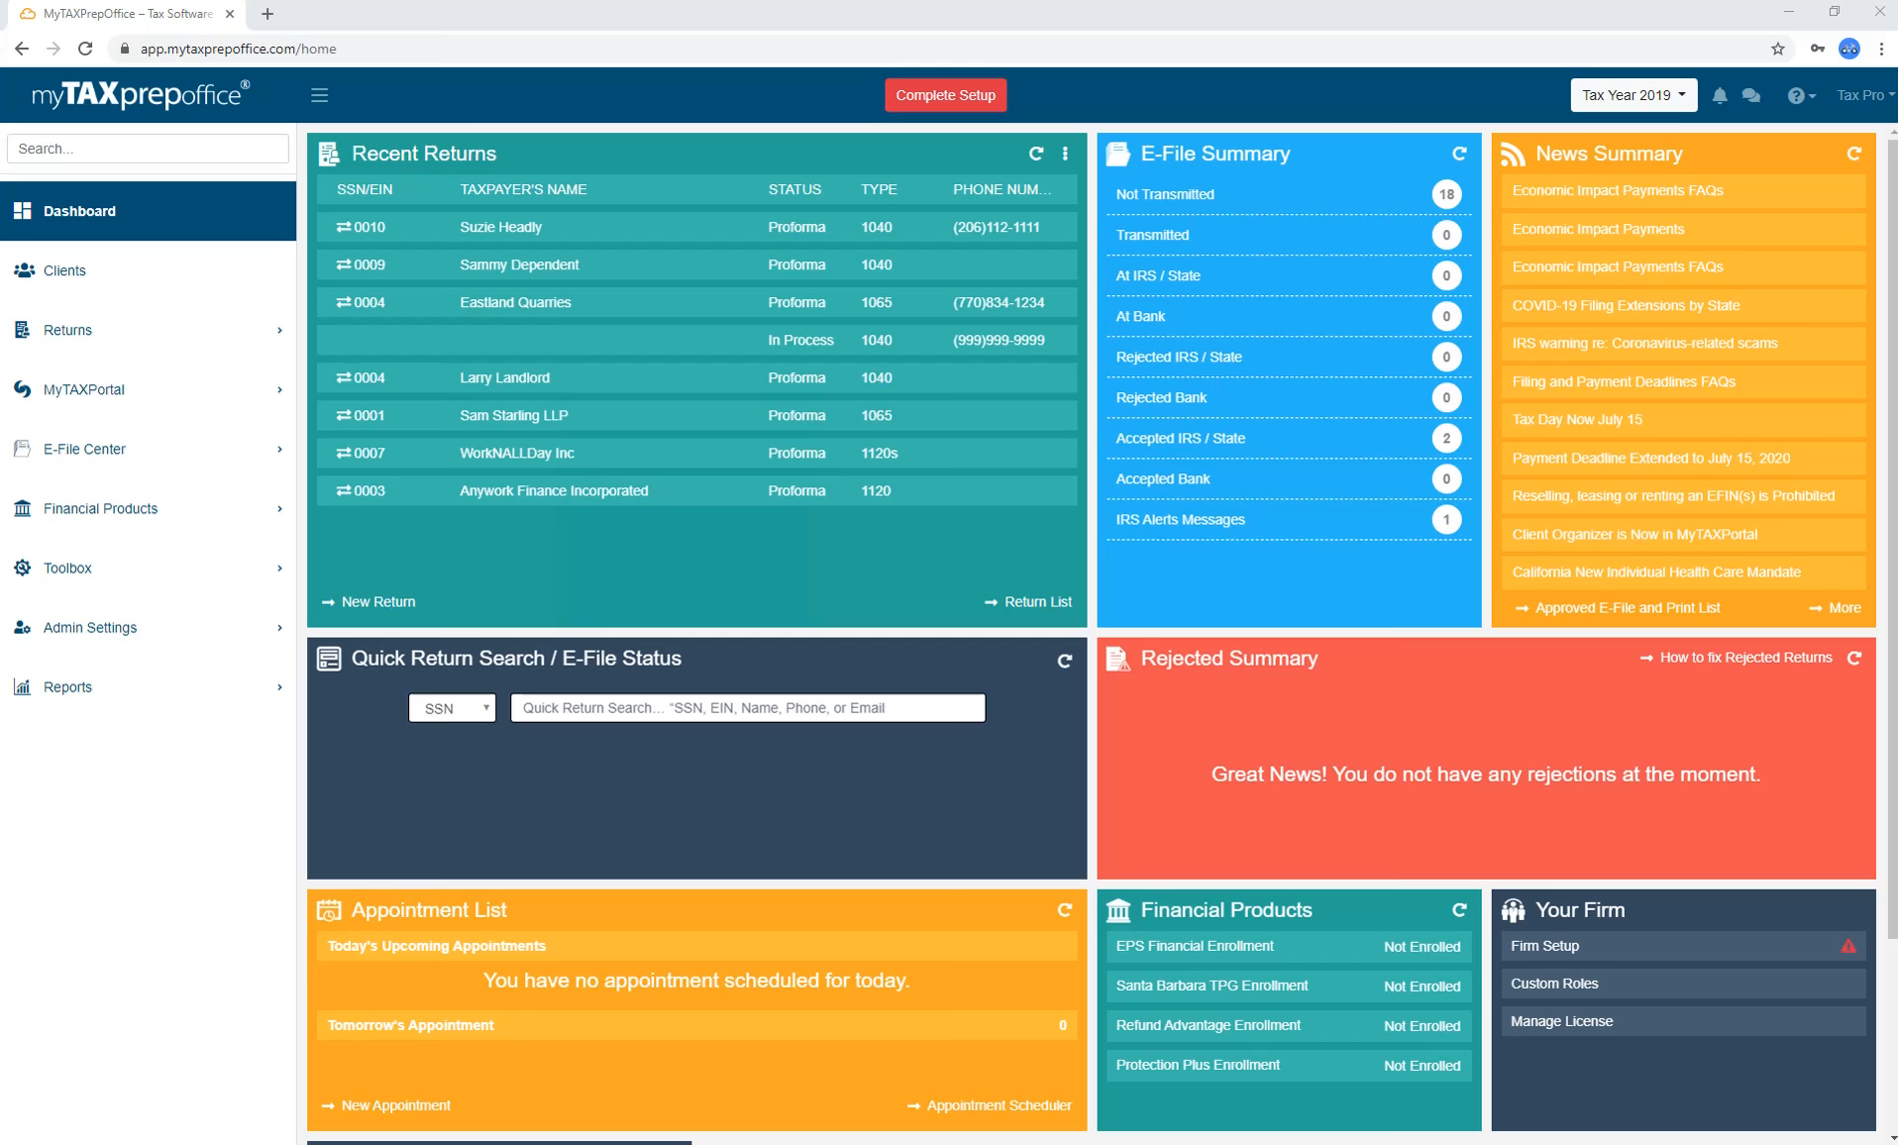
pyautogui.hotkey('ctrl', '+')
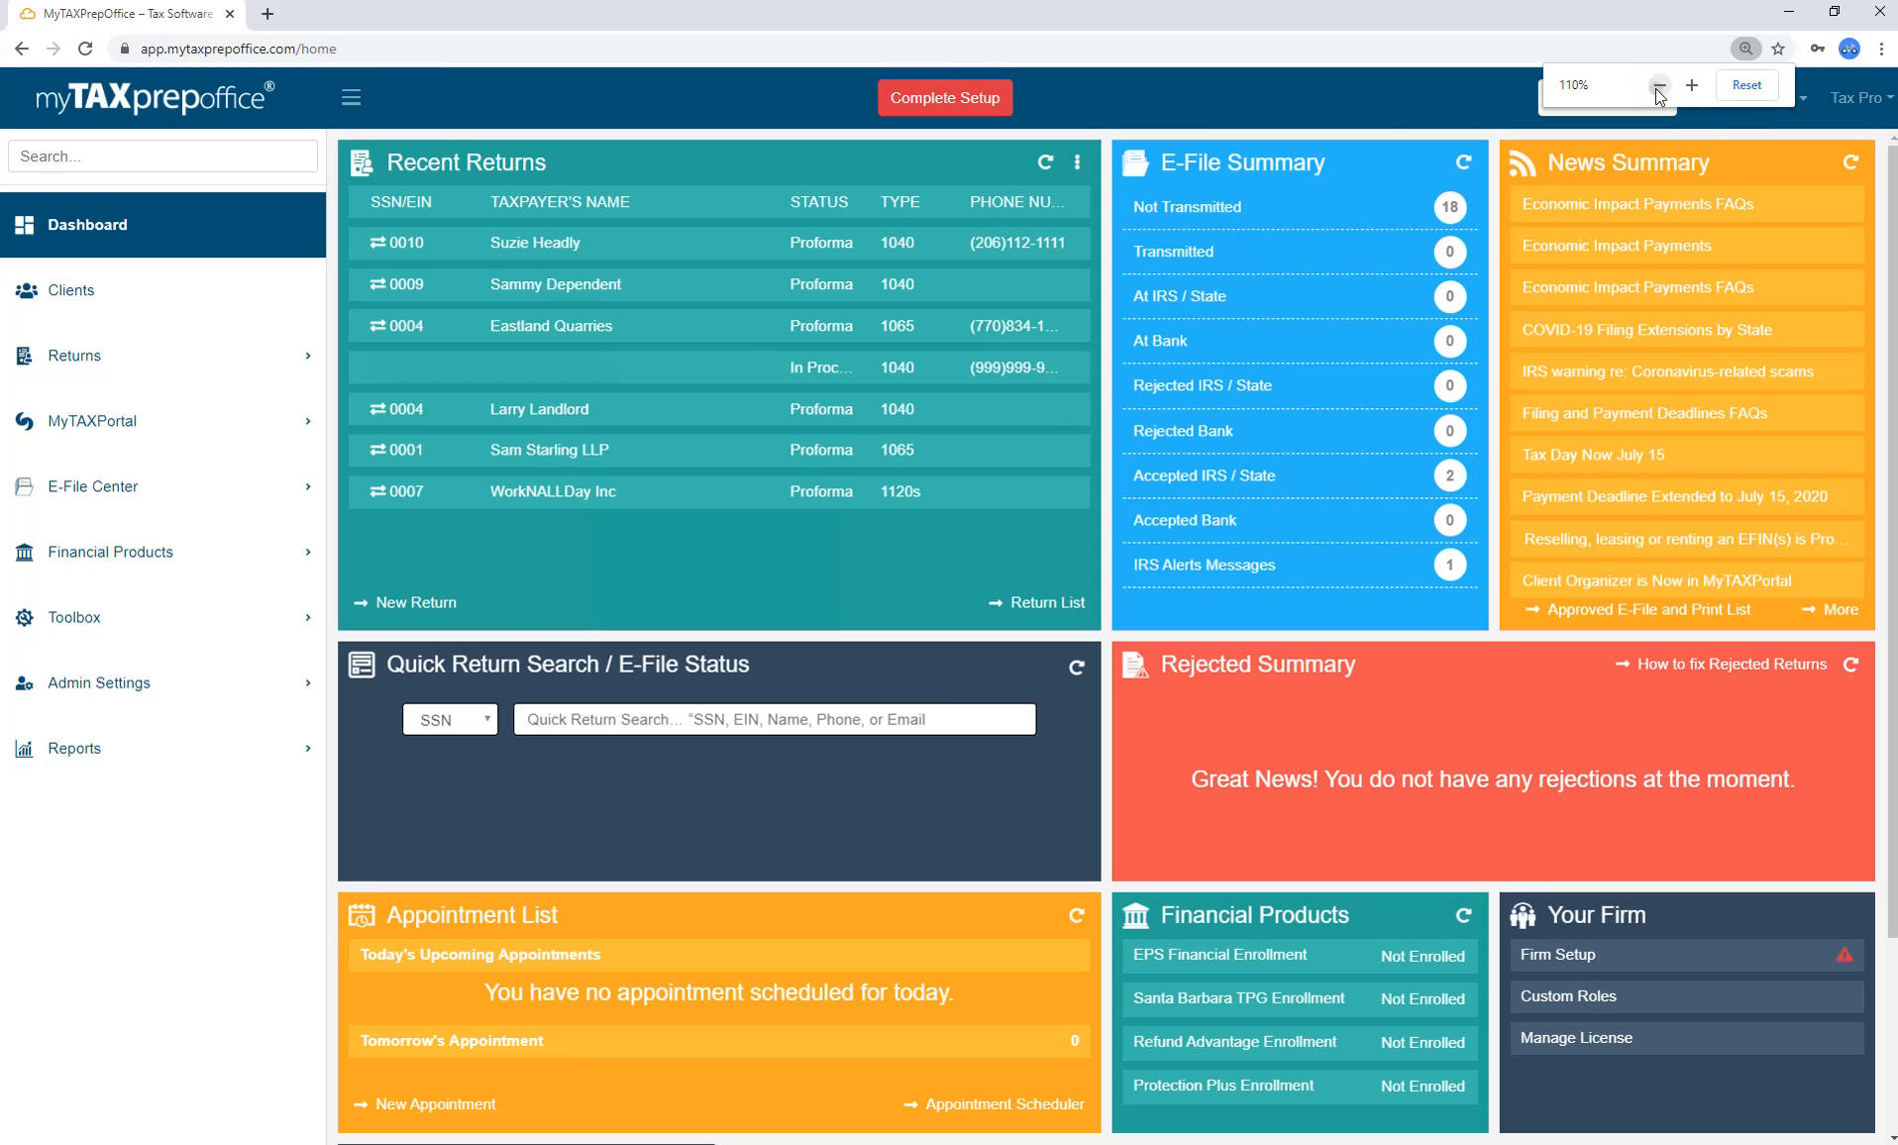
pyautogui.click(1658, 85)
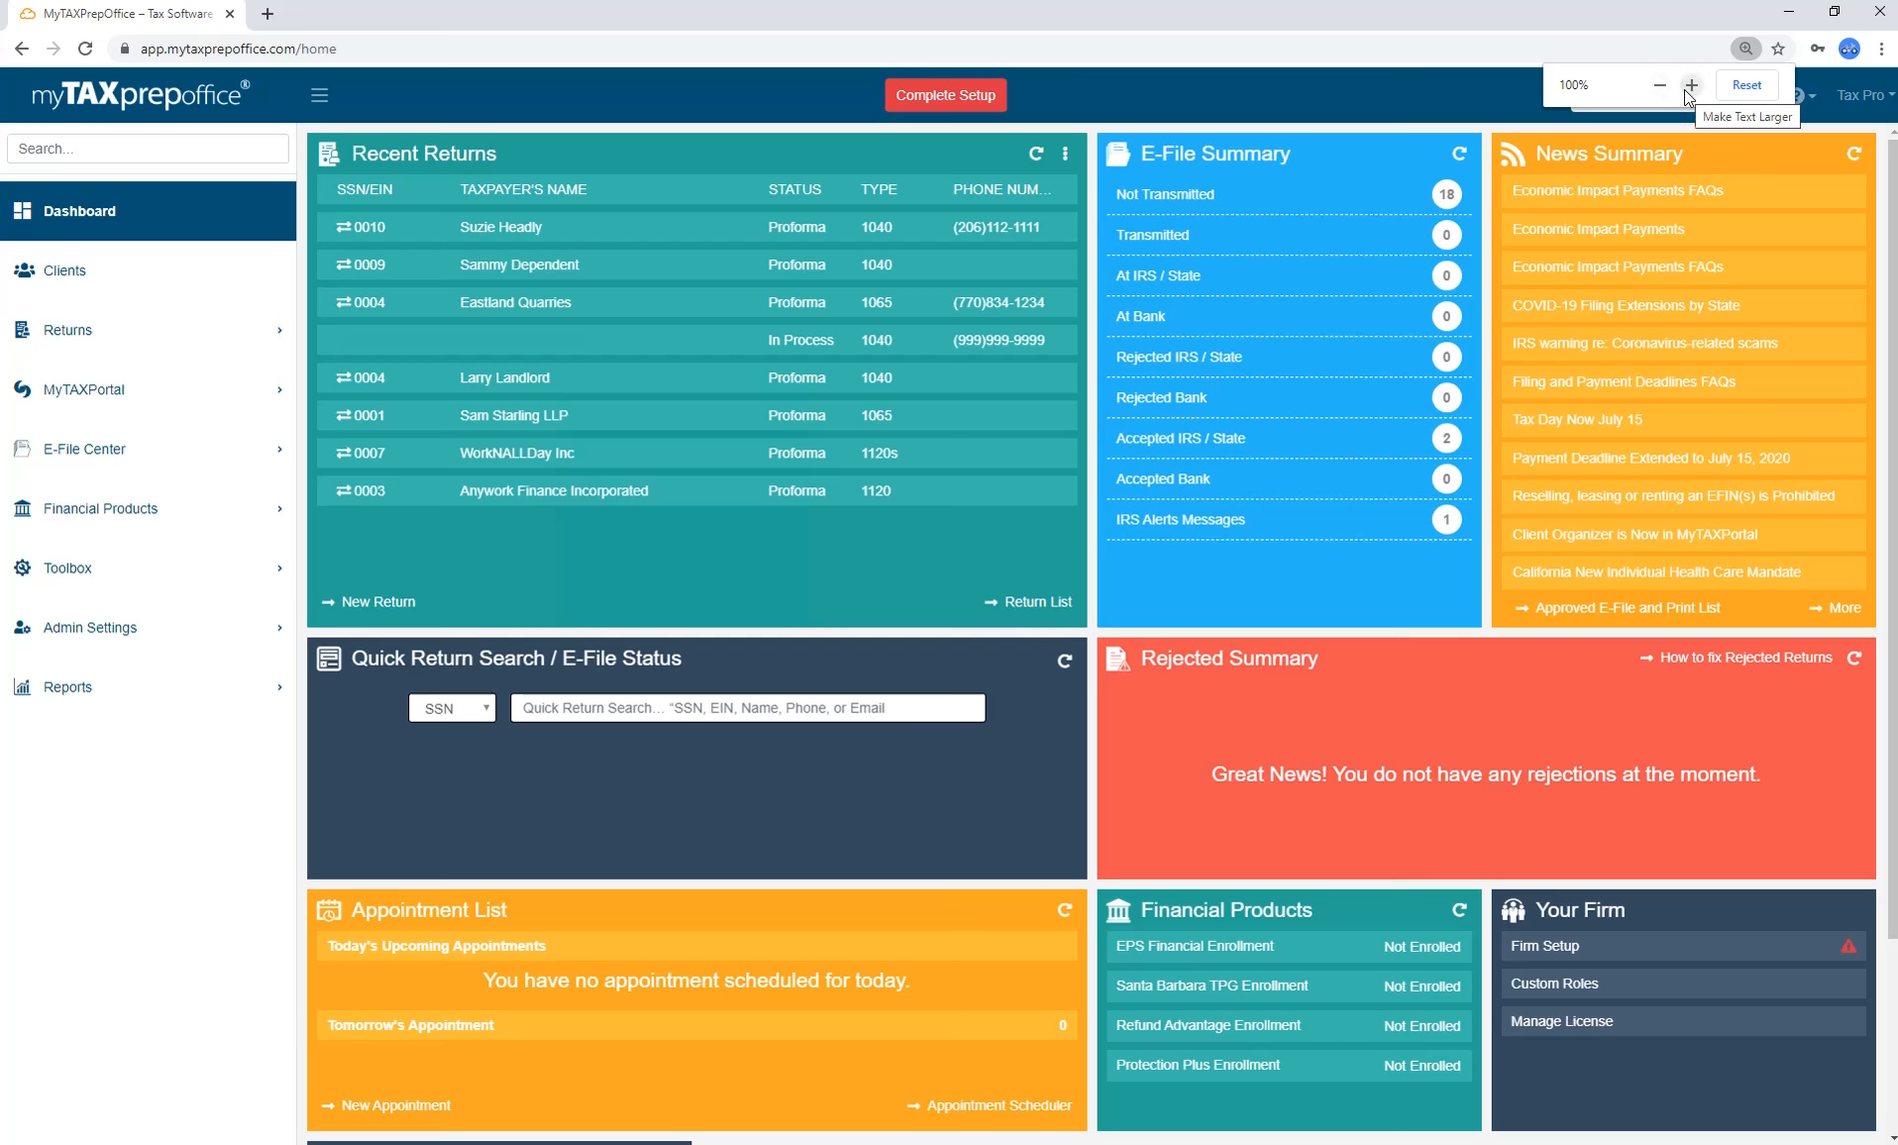
pyautogui.click(1688, 87)
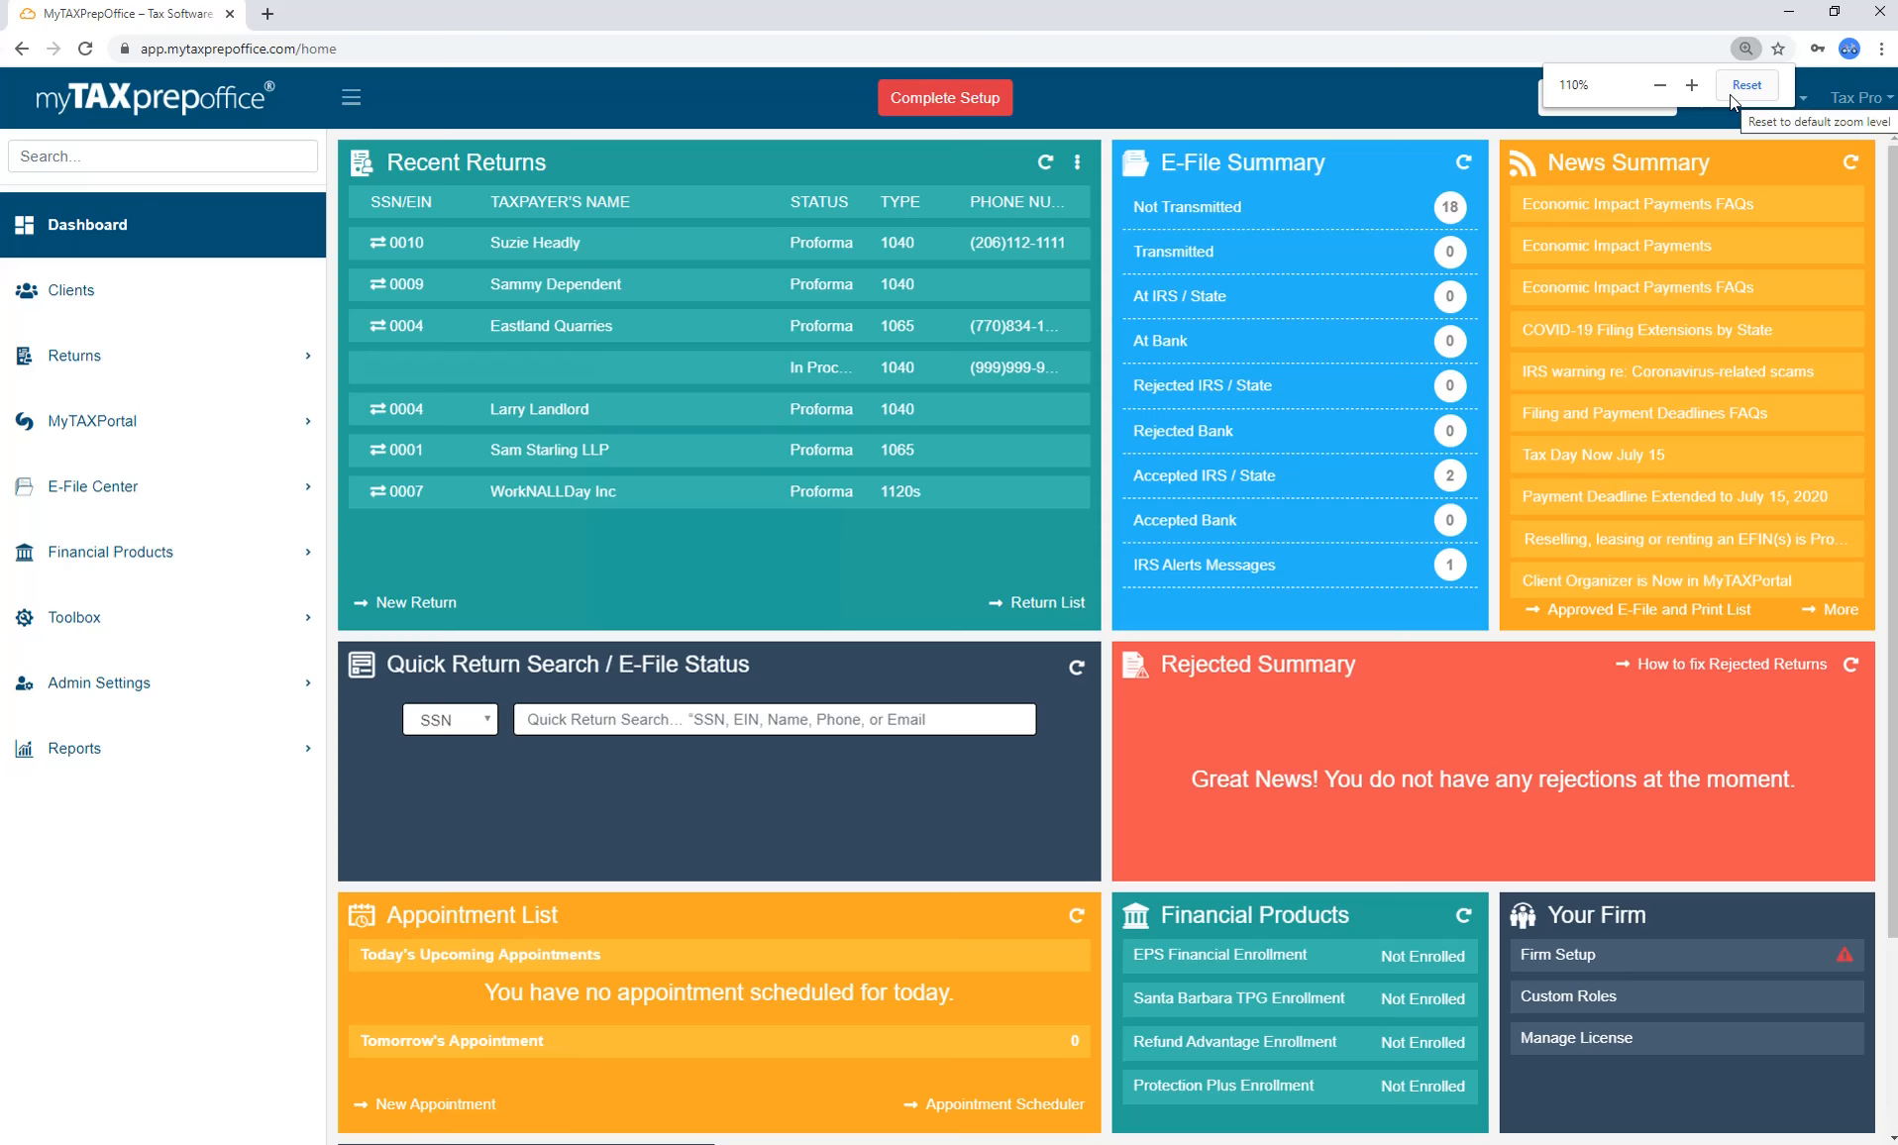
pyautogui.click(1729, 93)
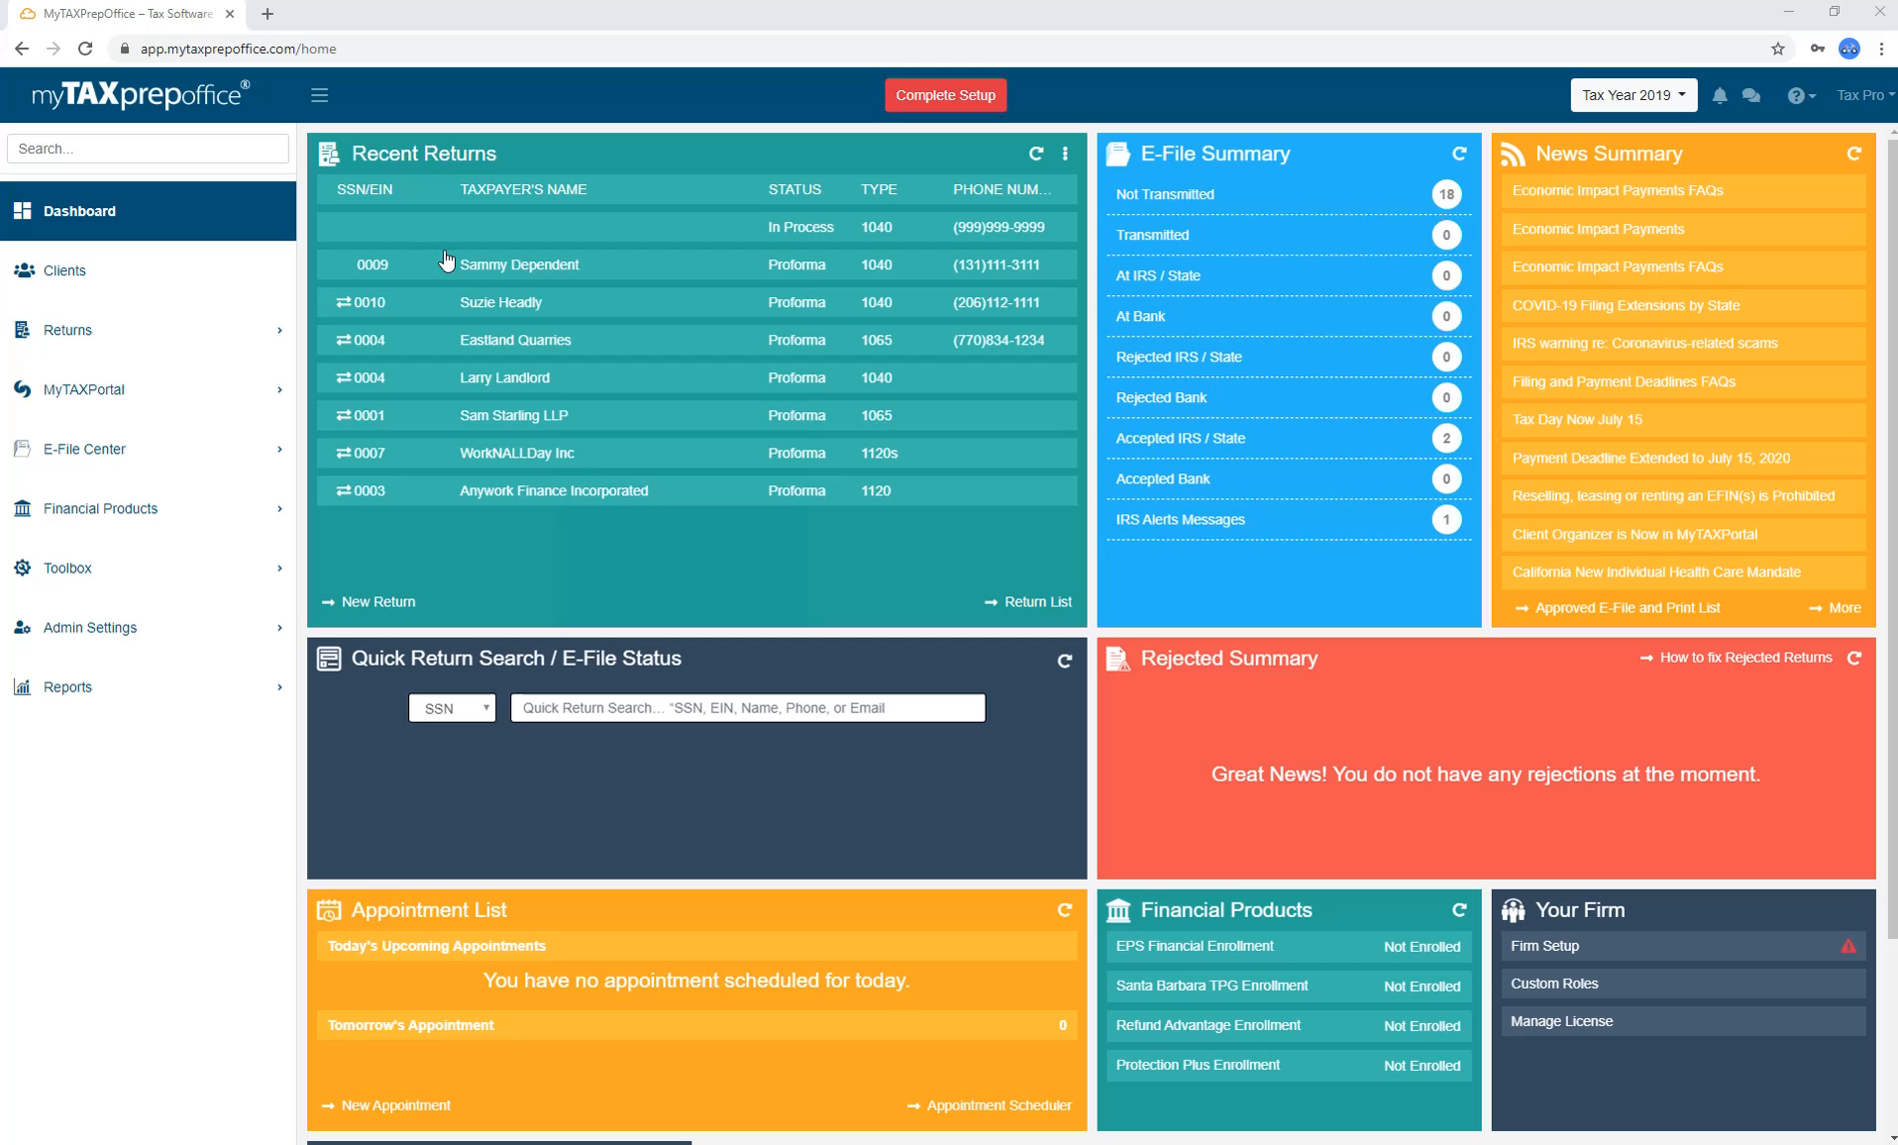
# Toggle the sidebar, confirm the Recent Returns display options, and start a New Return.
pyautogui.click(319, 96)
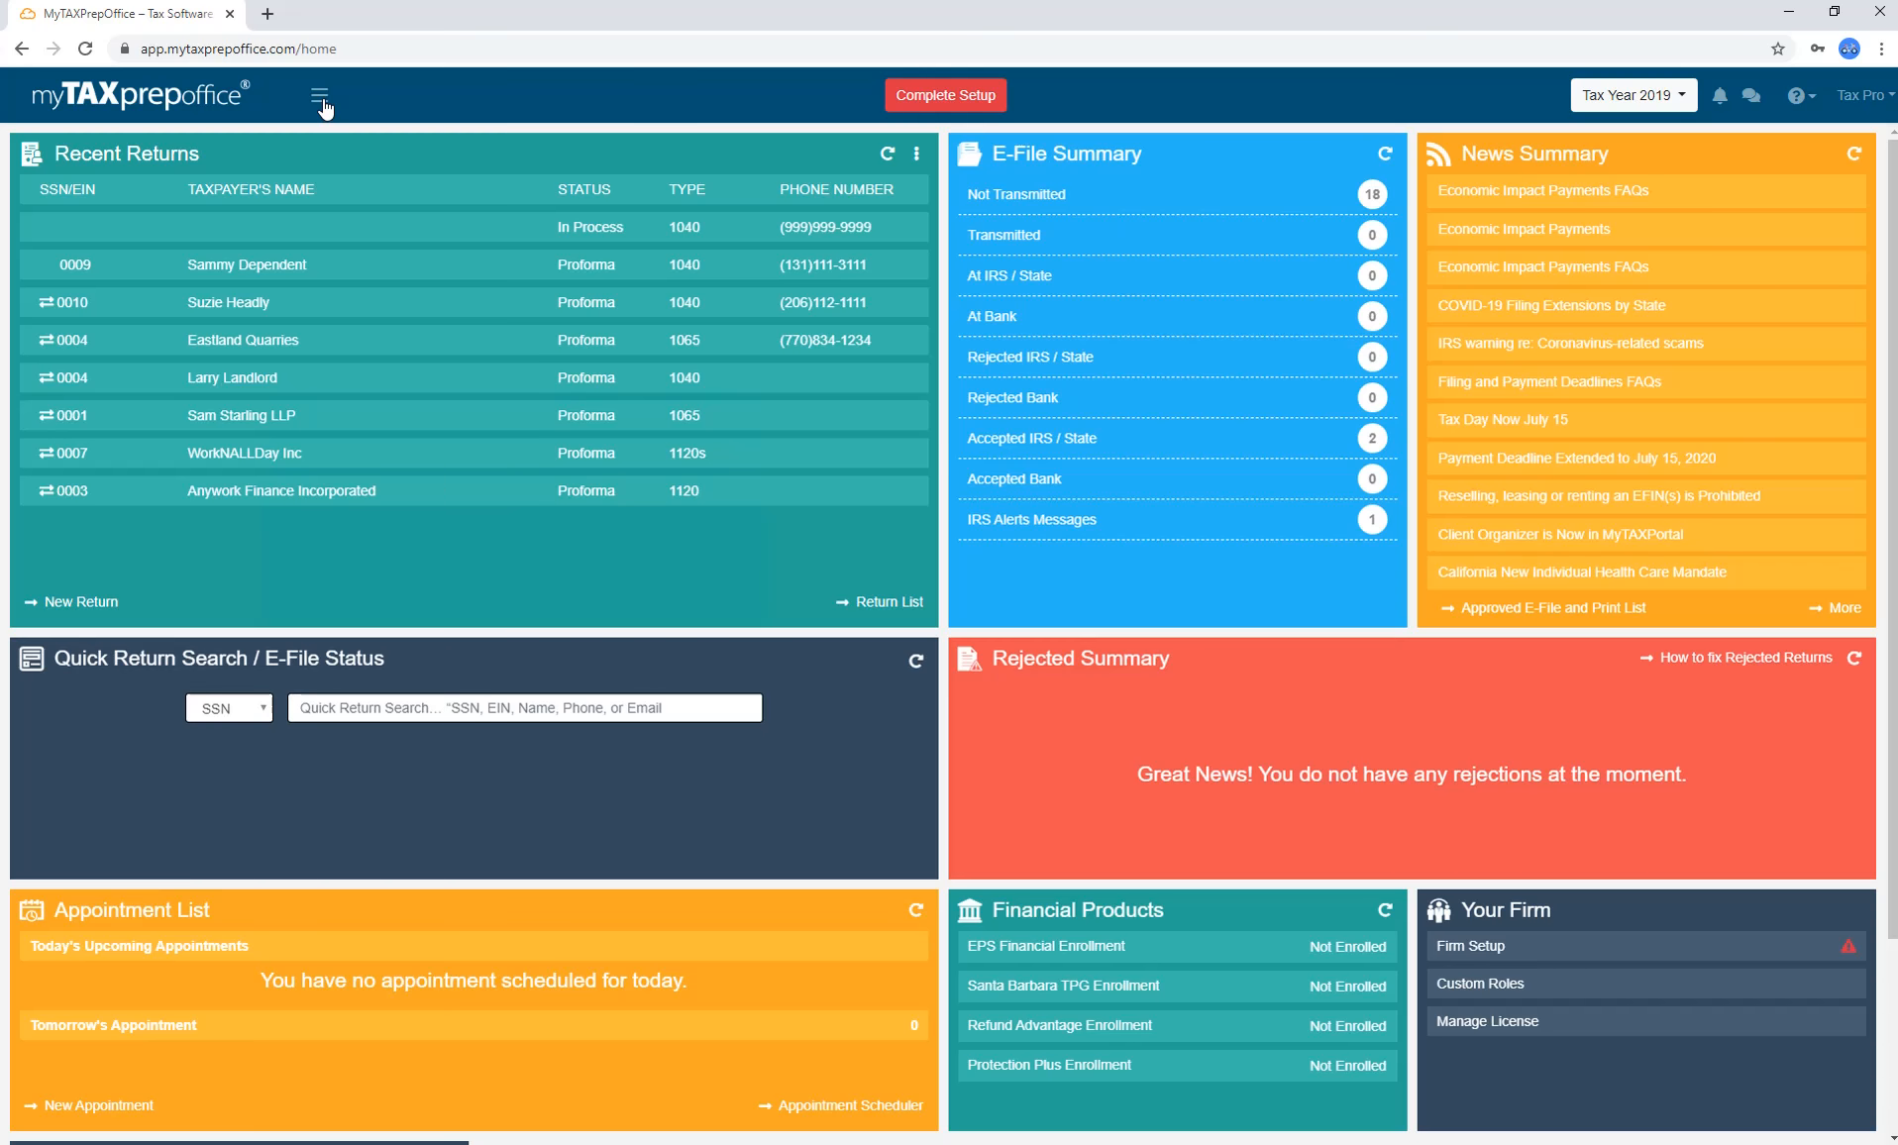
pyautogui.click(321, 99)
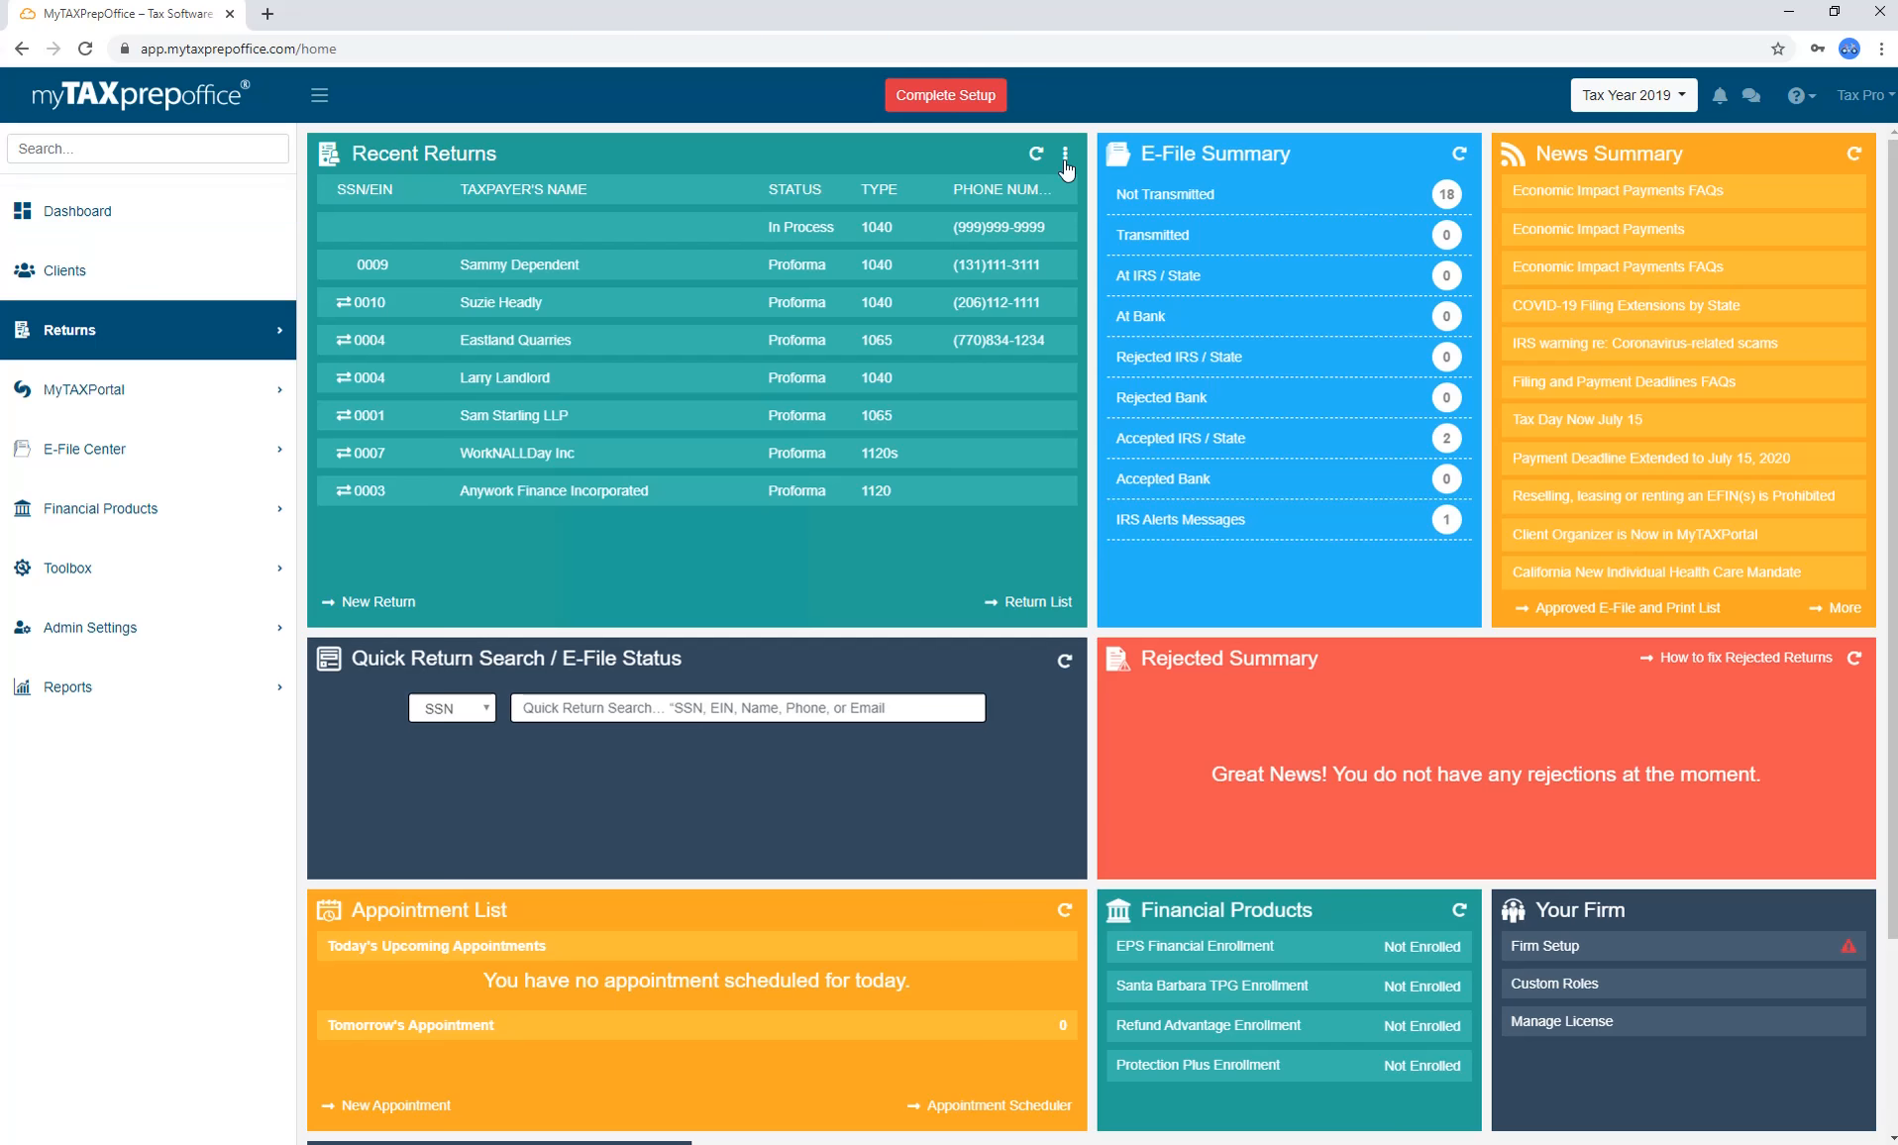
pyautogui.click(1065, 158)
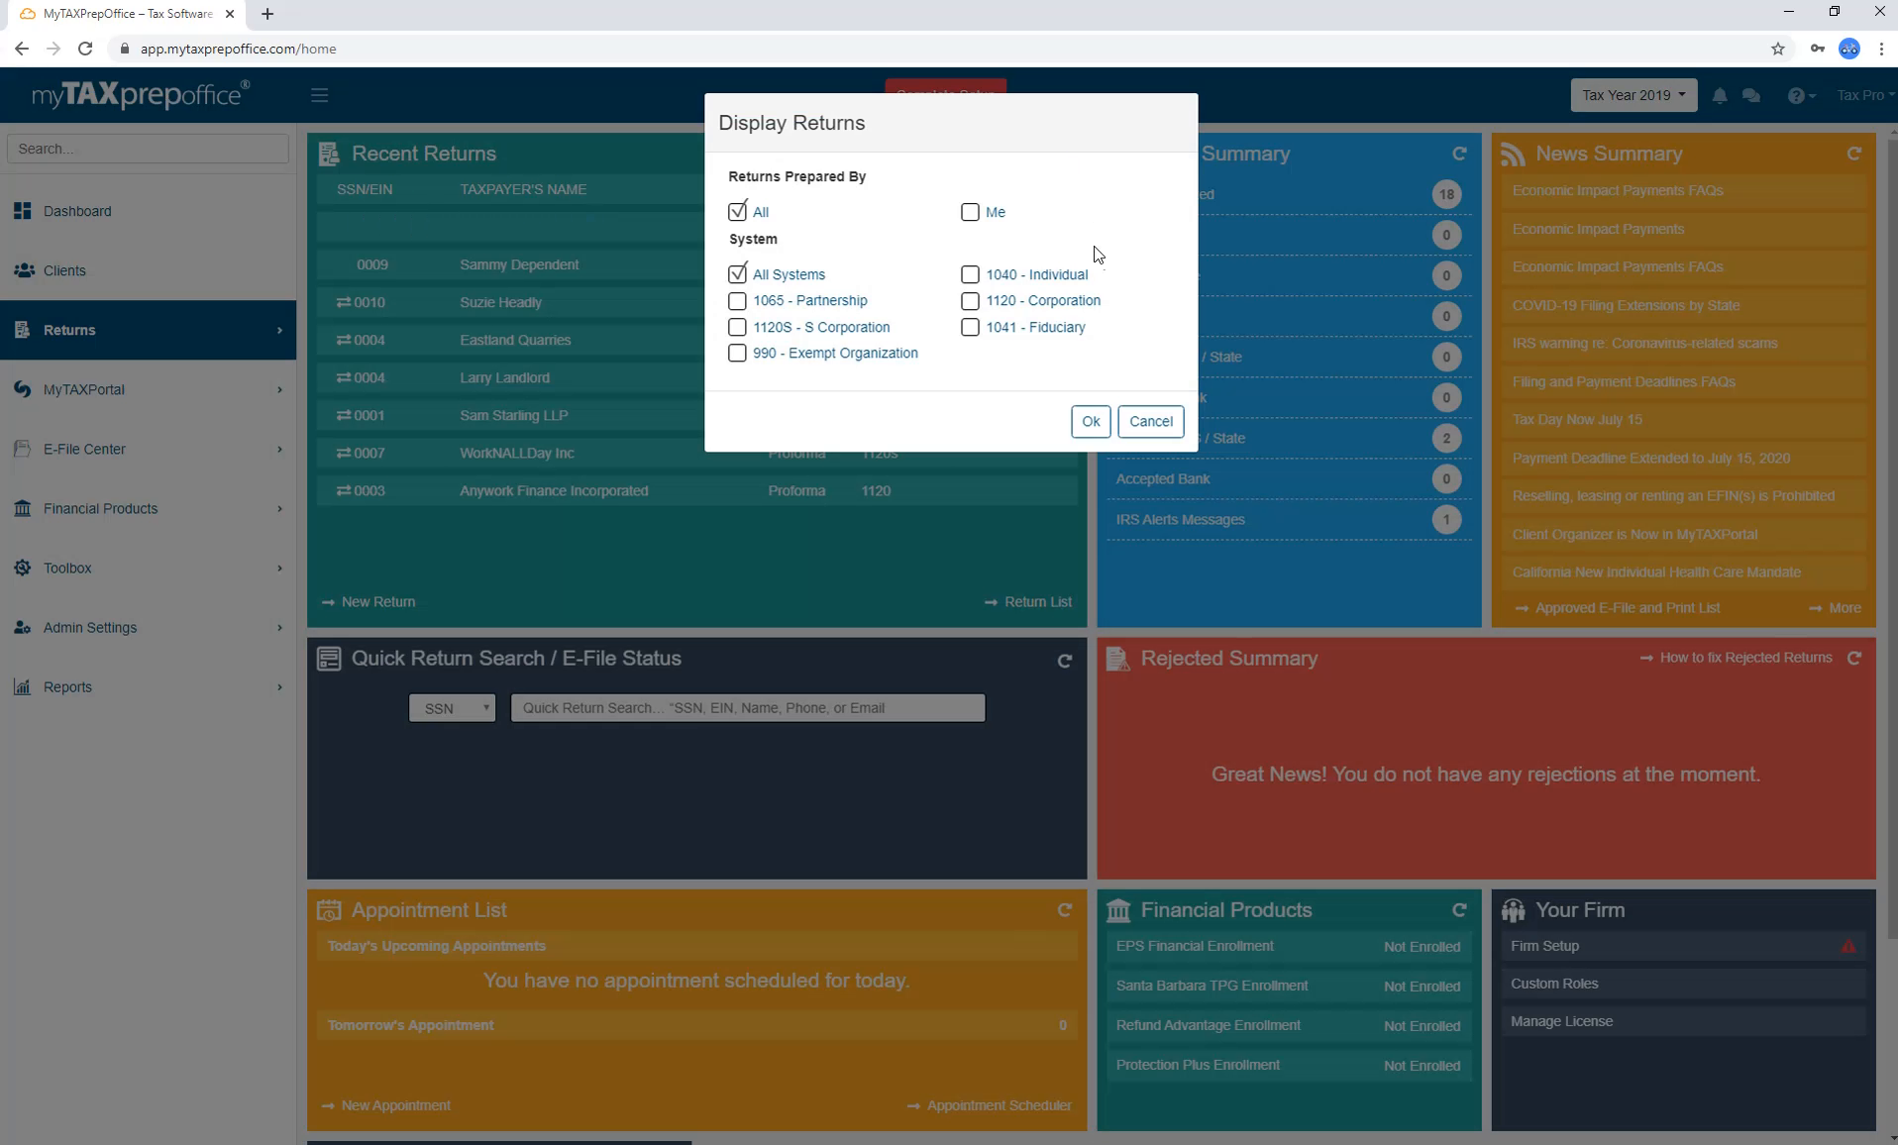
pyautogui.click(1098, 422)
pyautogui.click(289, 337)
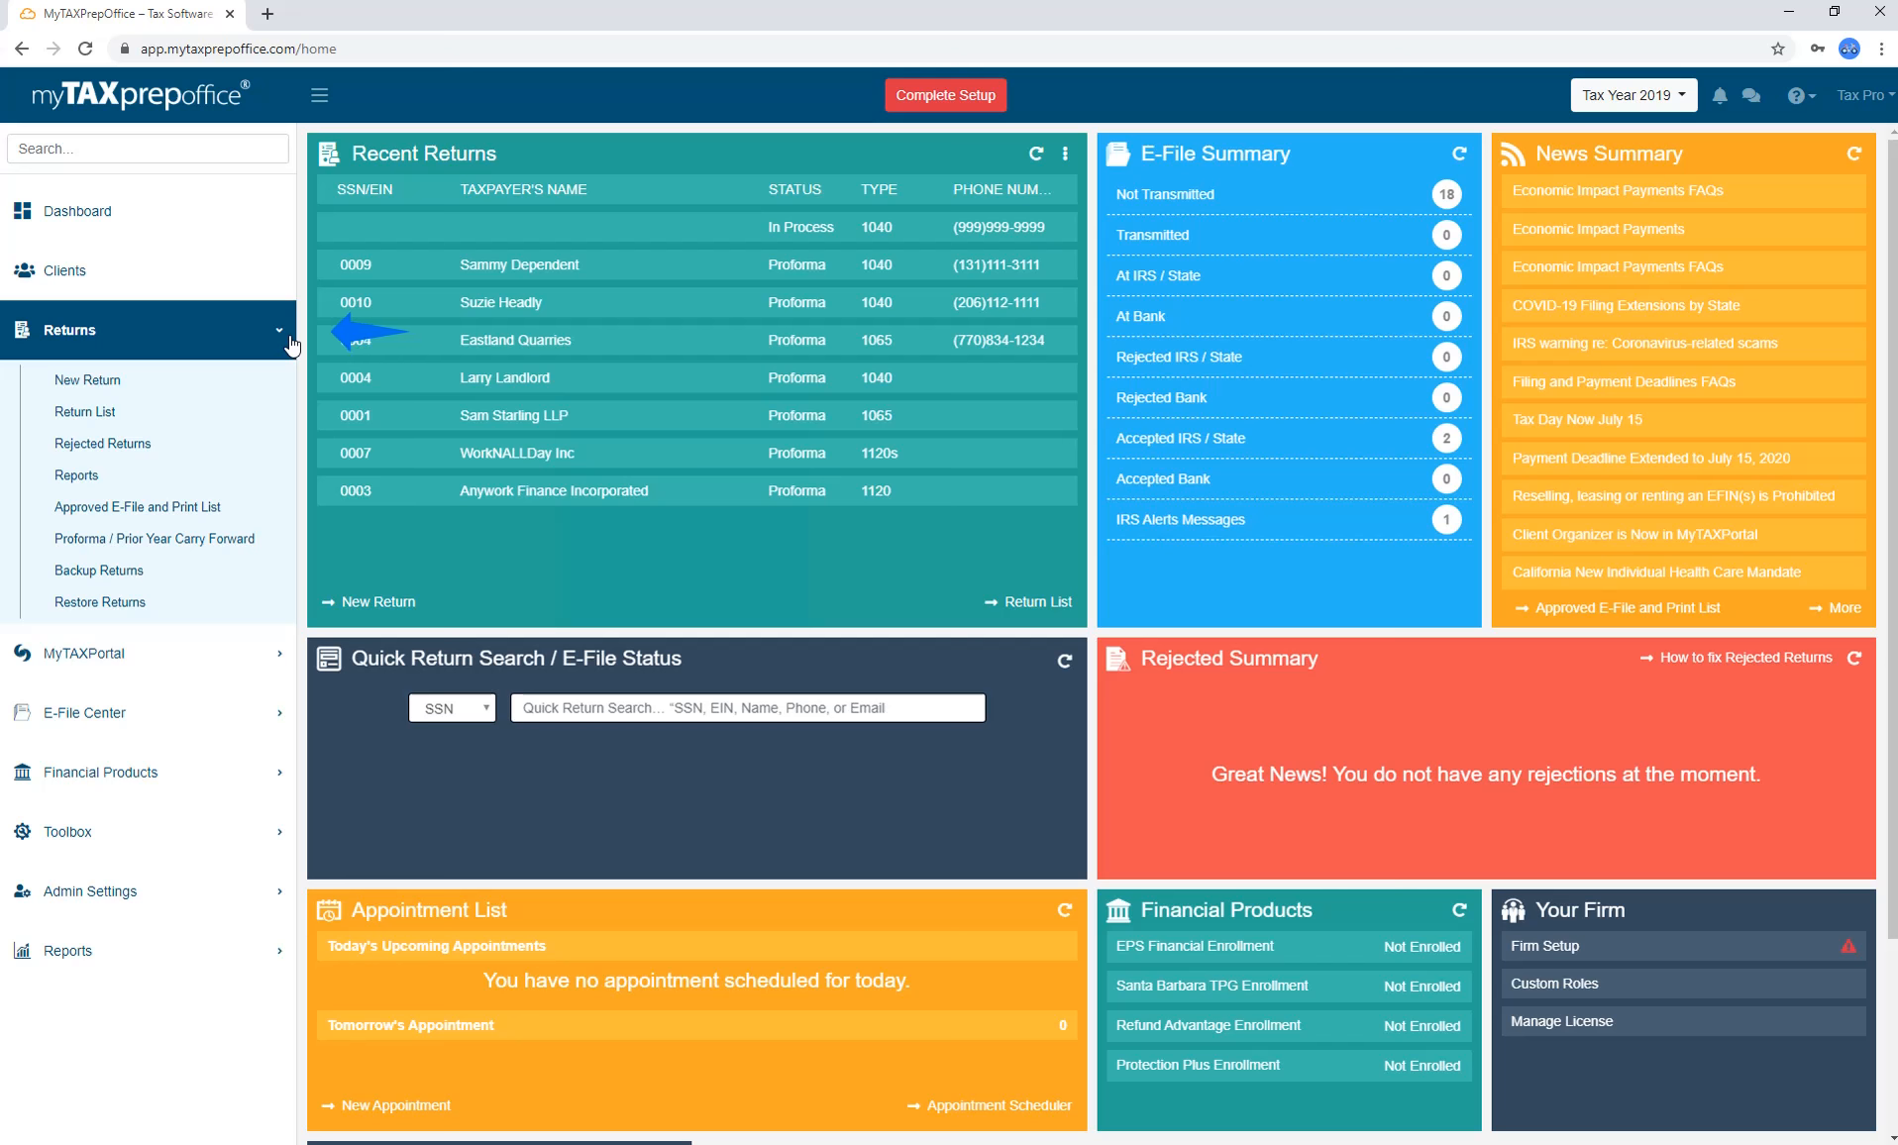
pyautogui.click(379, 604)
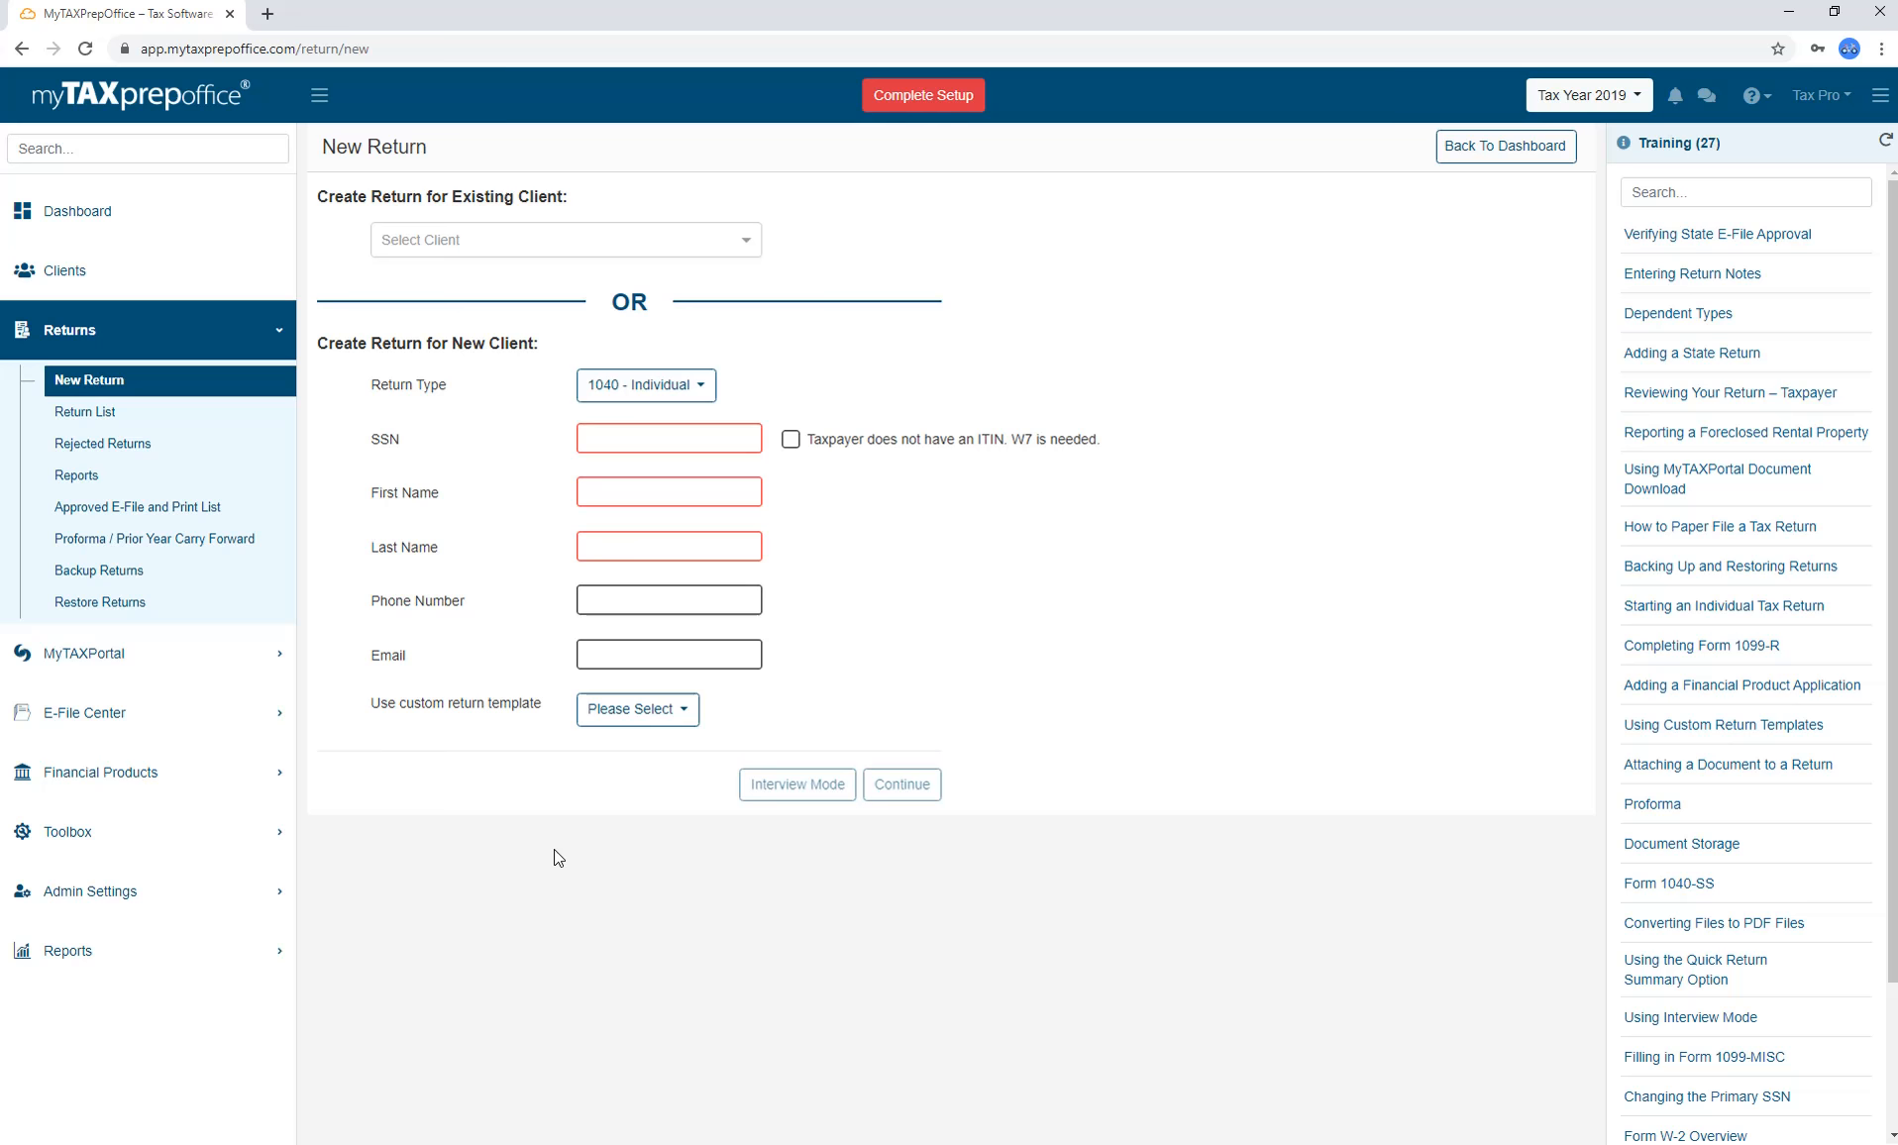
# Keep 1040 - Individual as the return type and go back to the dashboard.
pyautogui.click(699, 389)
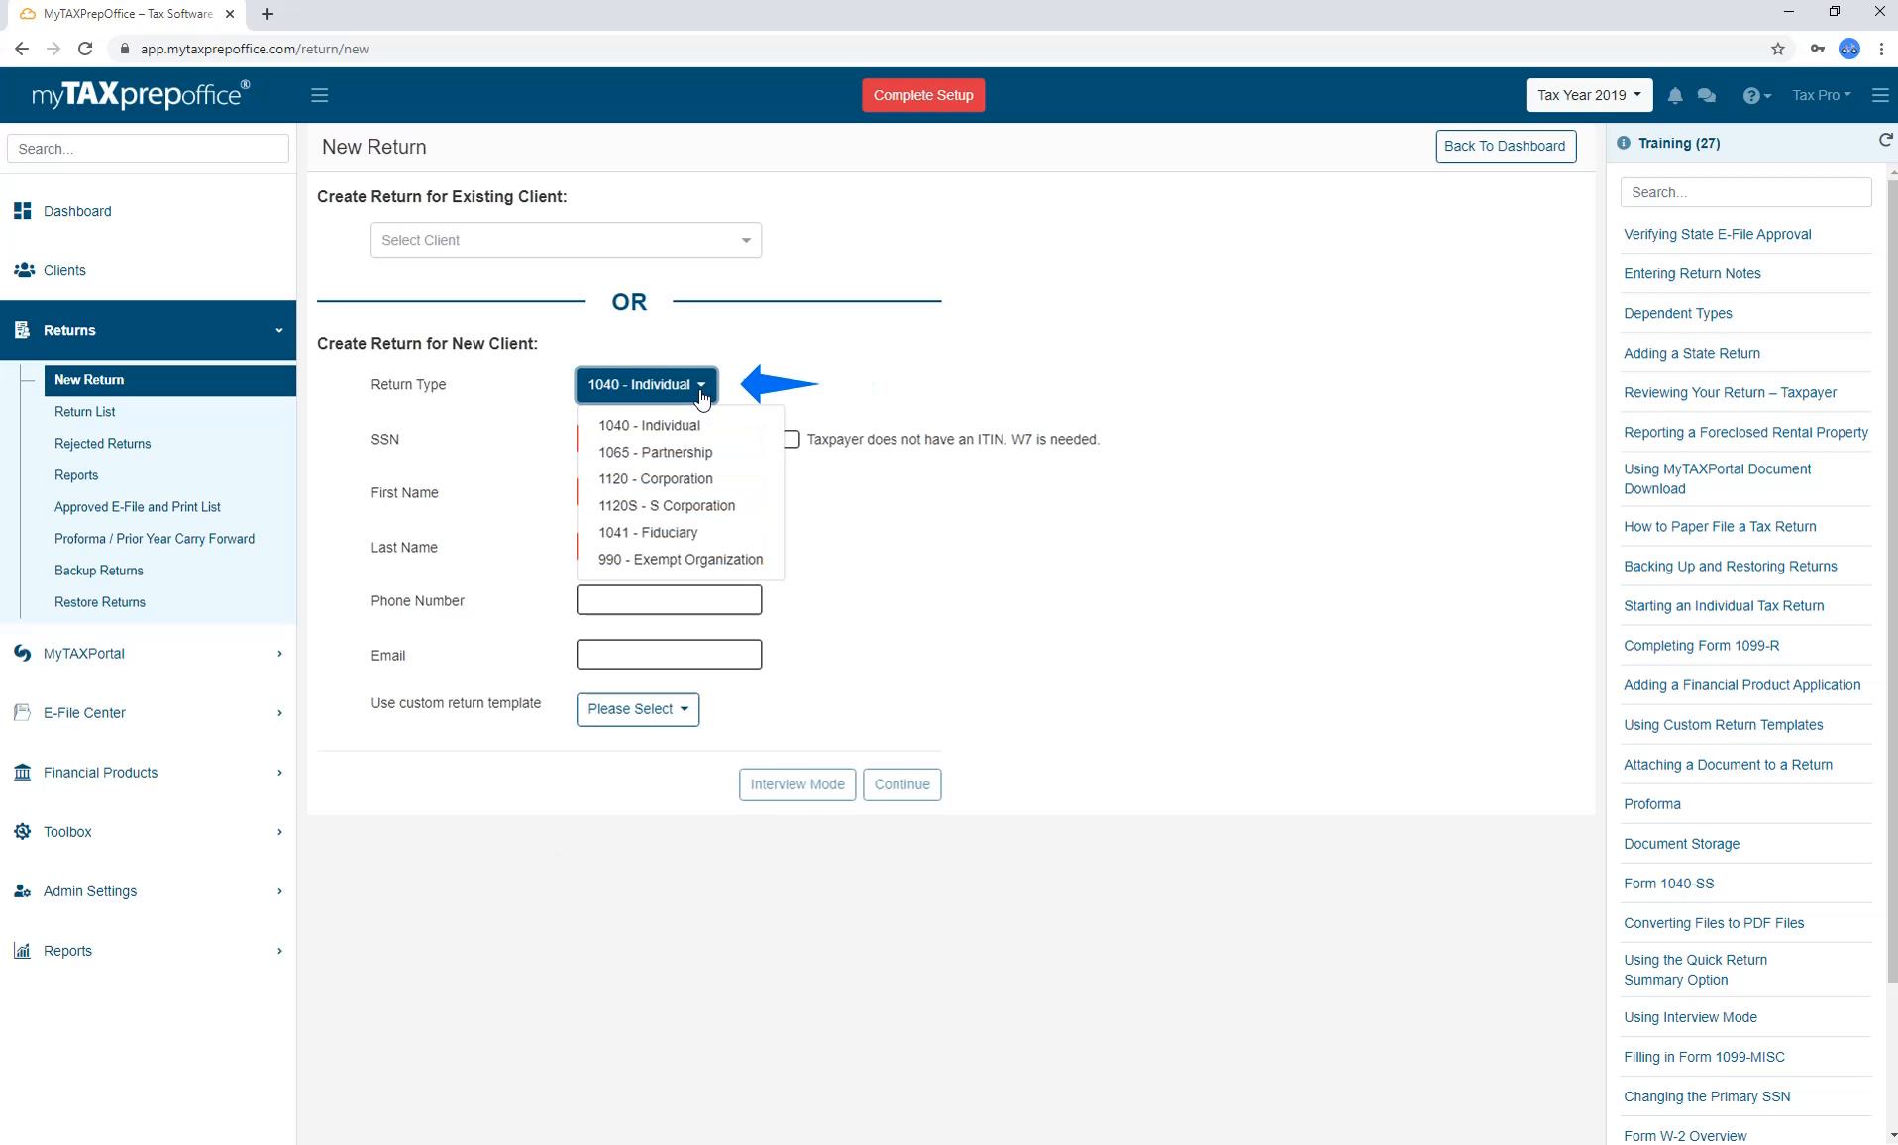
pyautogui.click(701, 396)
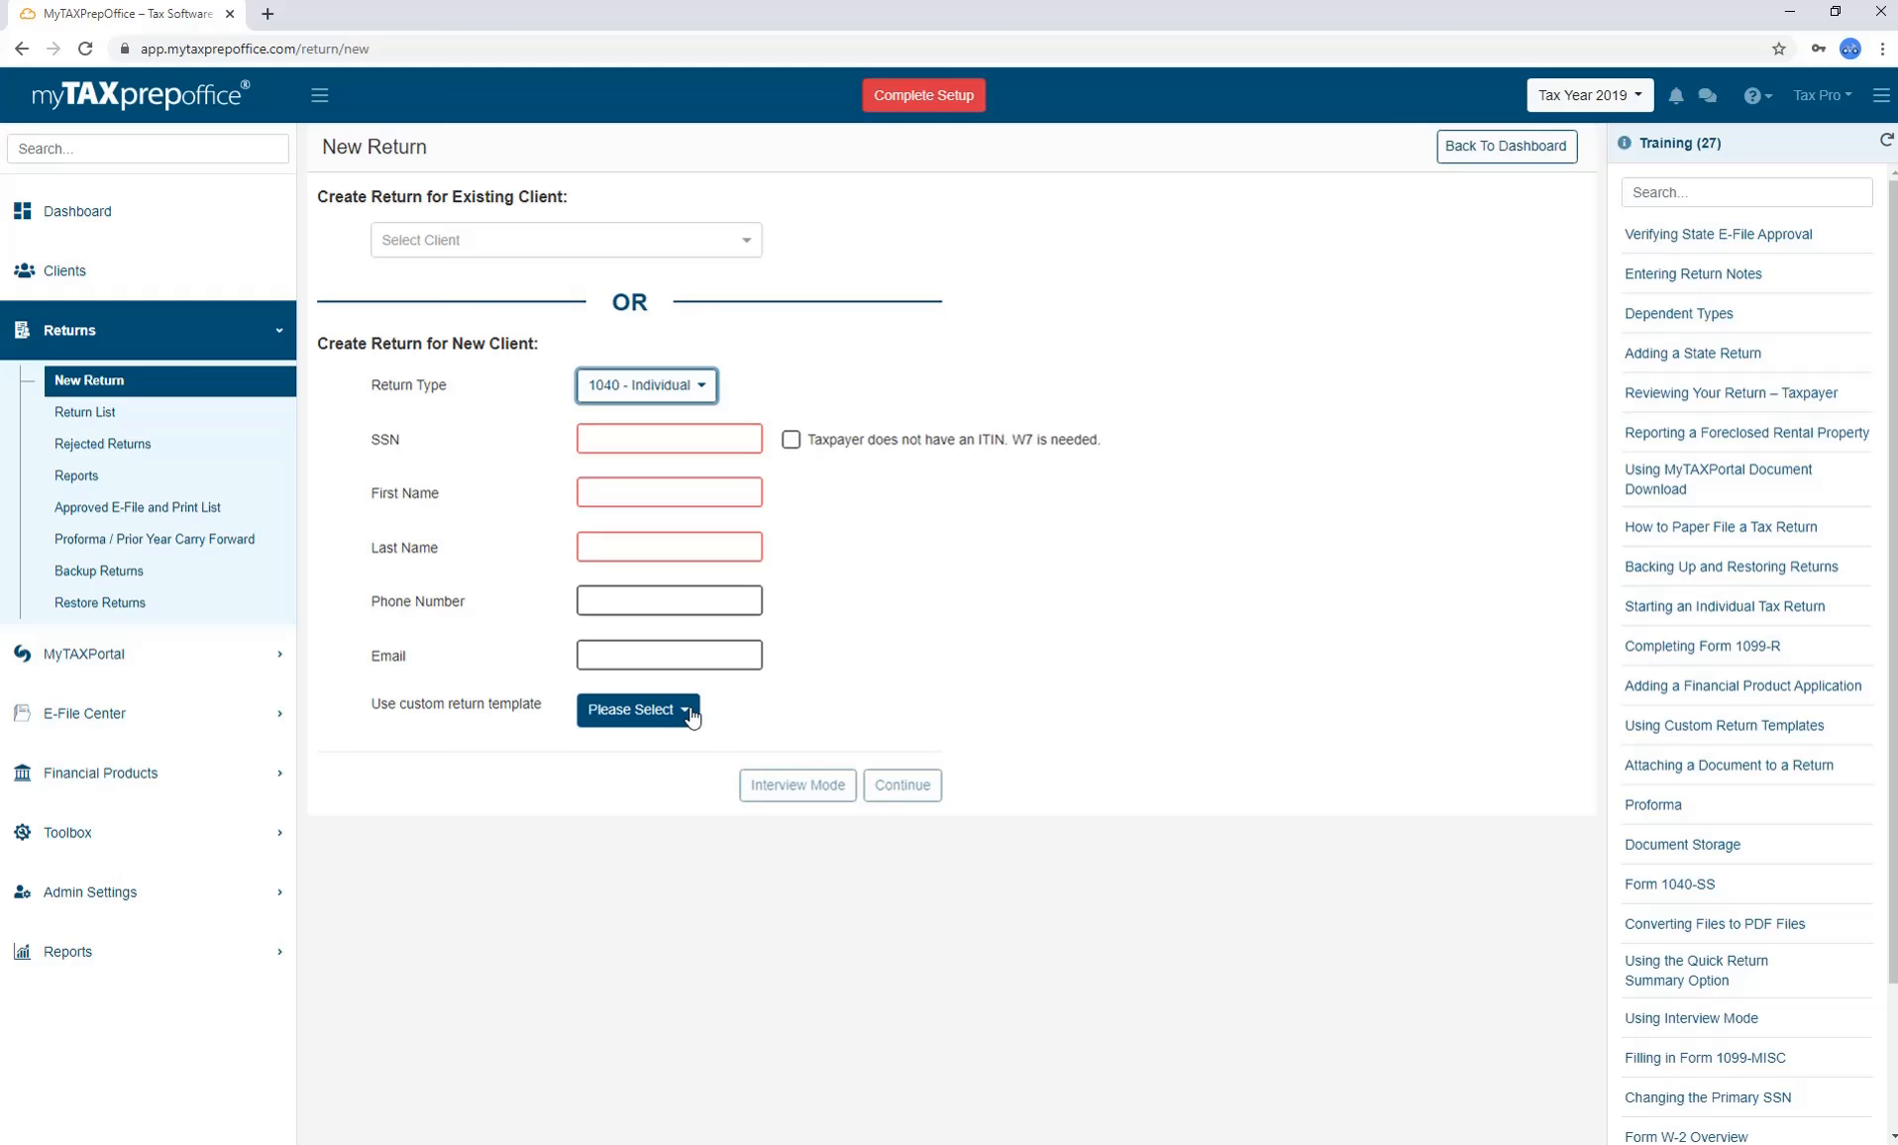
pyautogui.click(1467, 156)
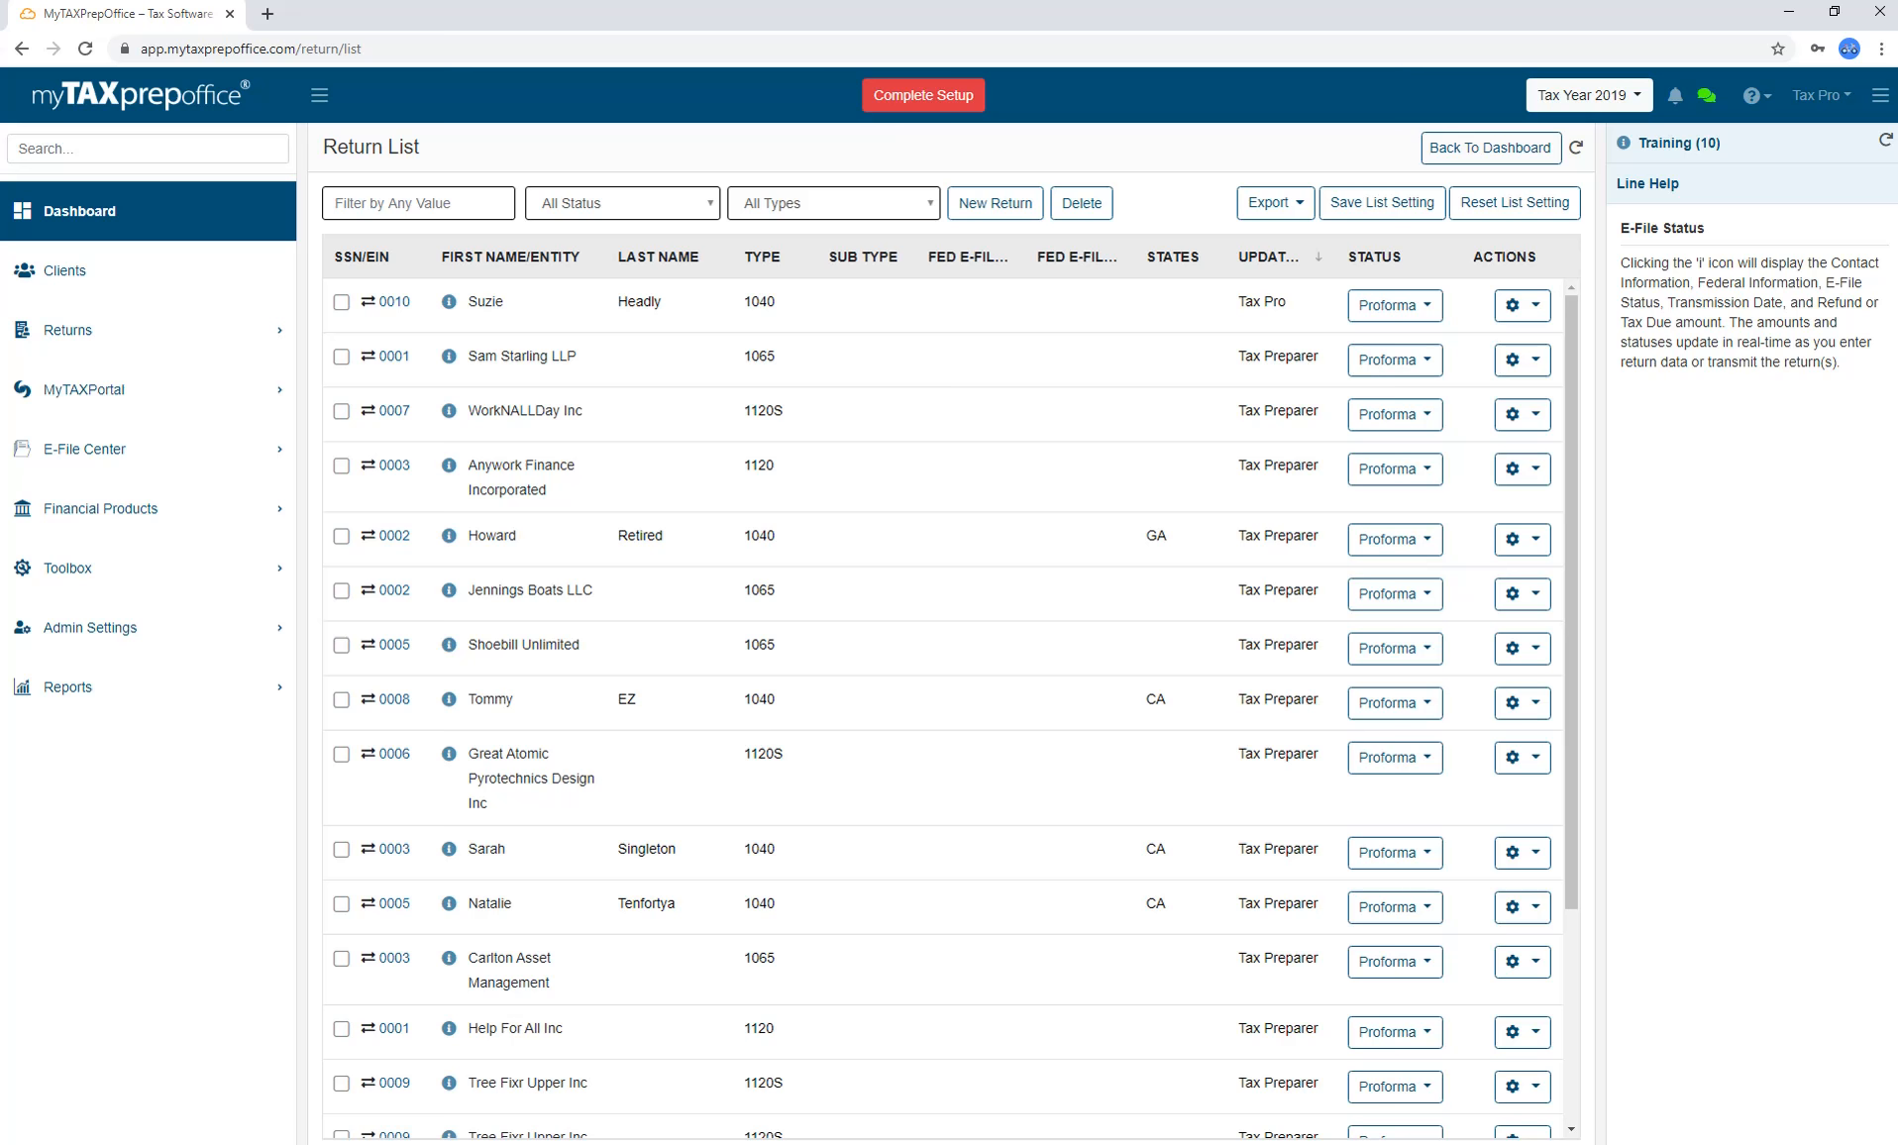
# Keep the Return List showing all statuses and types, then try and clear the first-name sort.
pyautogui.click(713, 206)
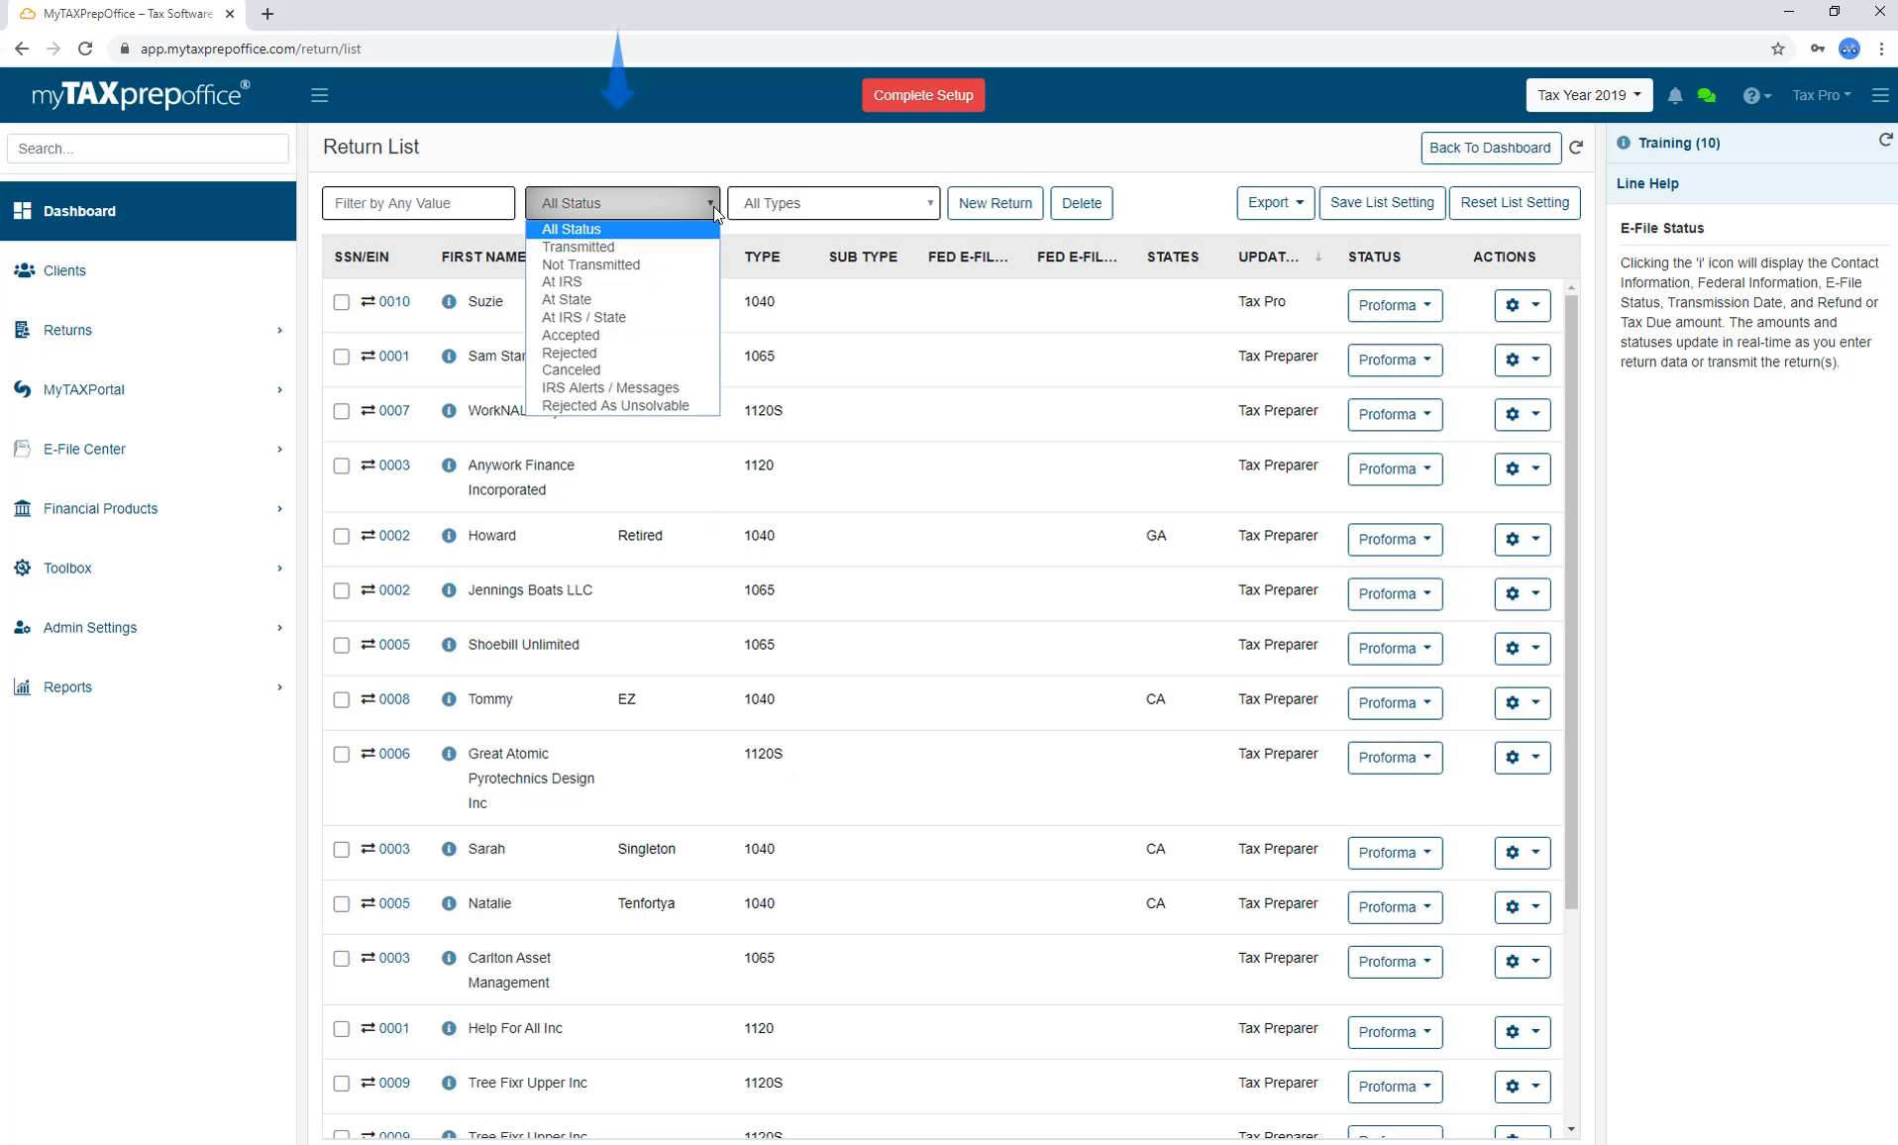
pyautogui.click(714, 206)
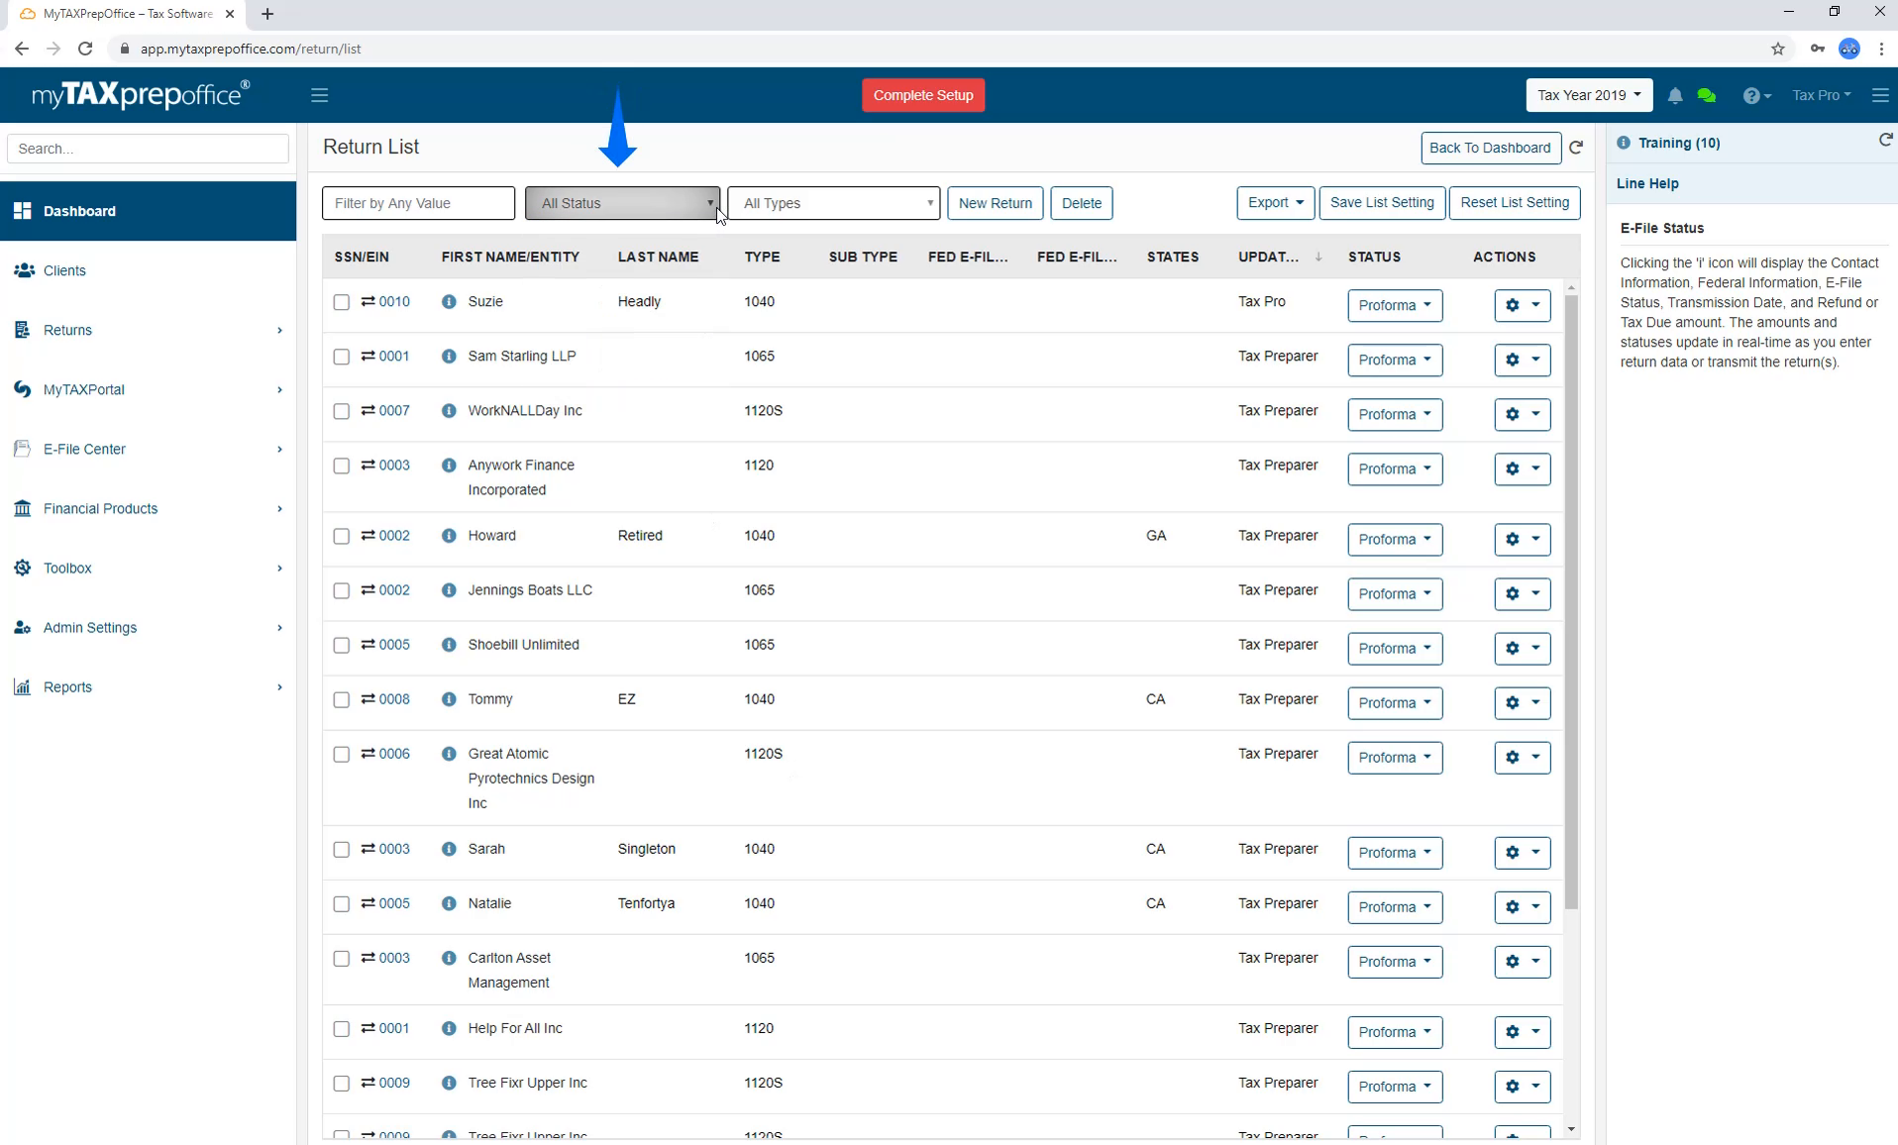
pyautogui.click(931, 208)
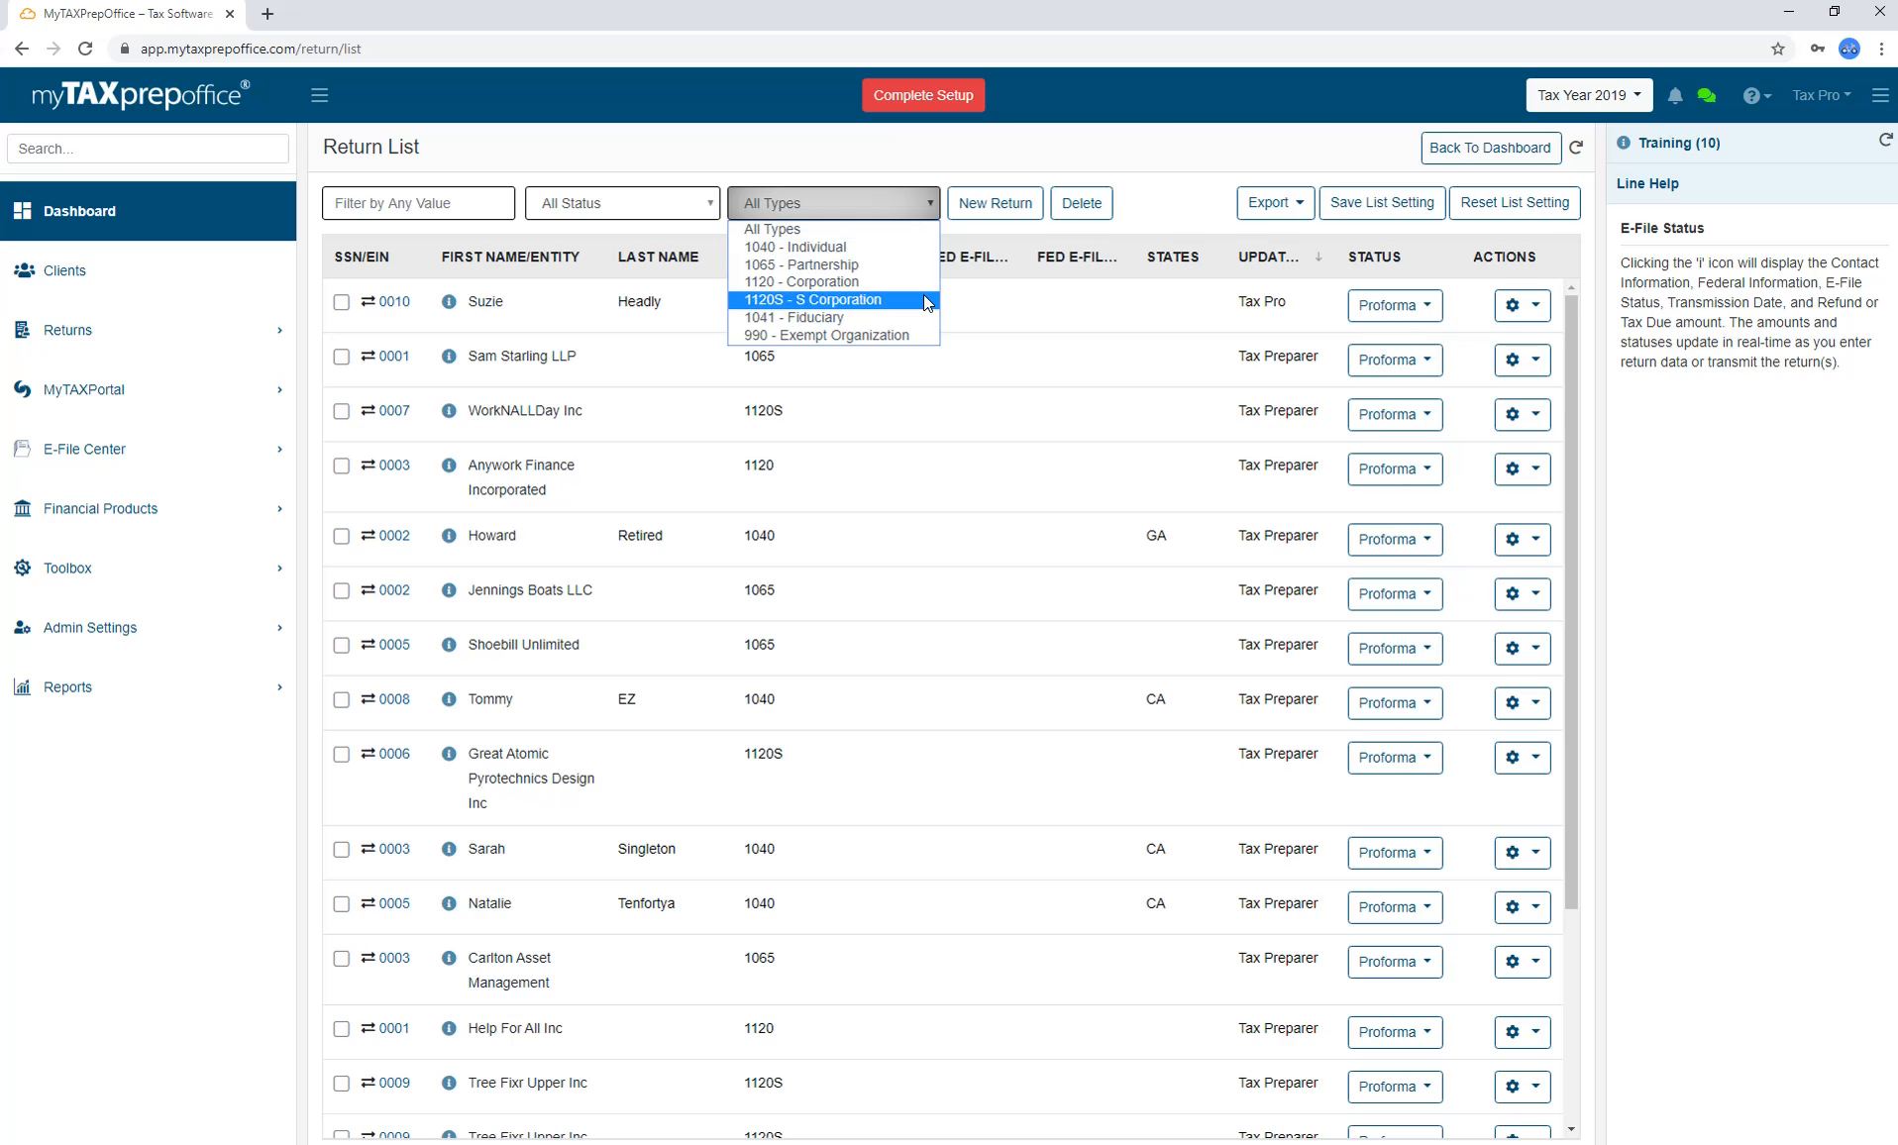
pyautogui.click(931, 165)
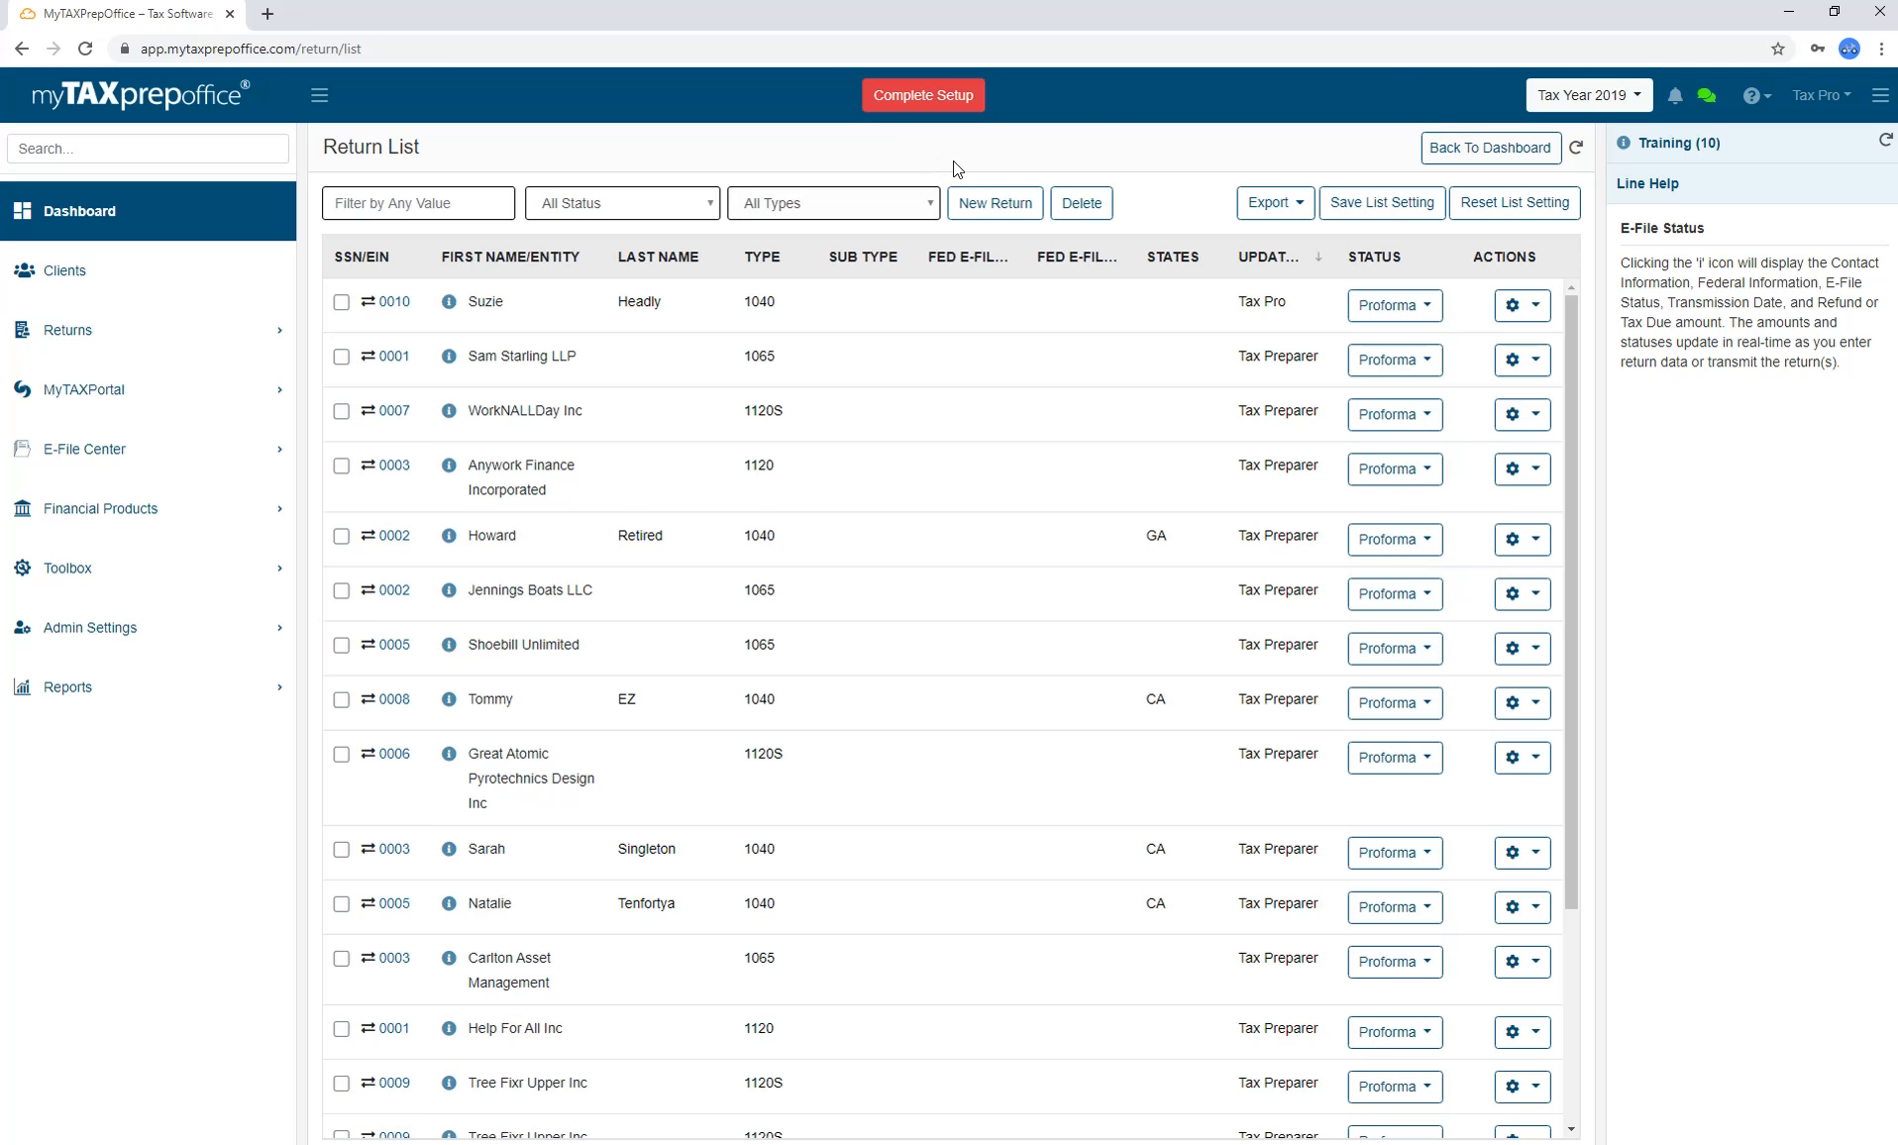
pyautogui.click(517, 258)
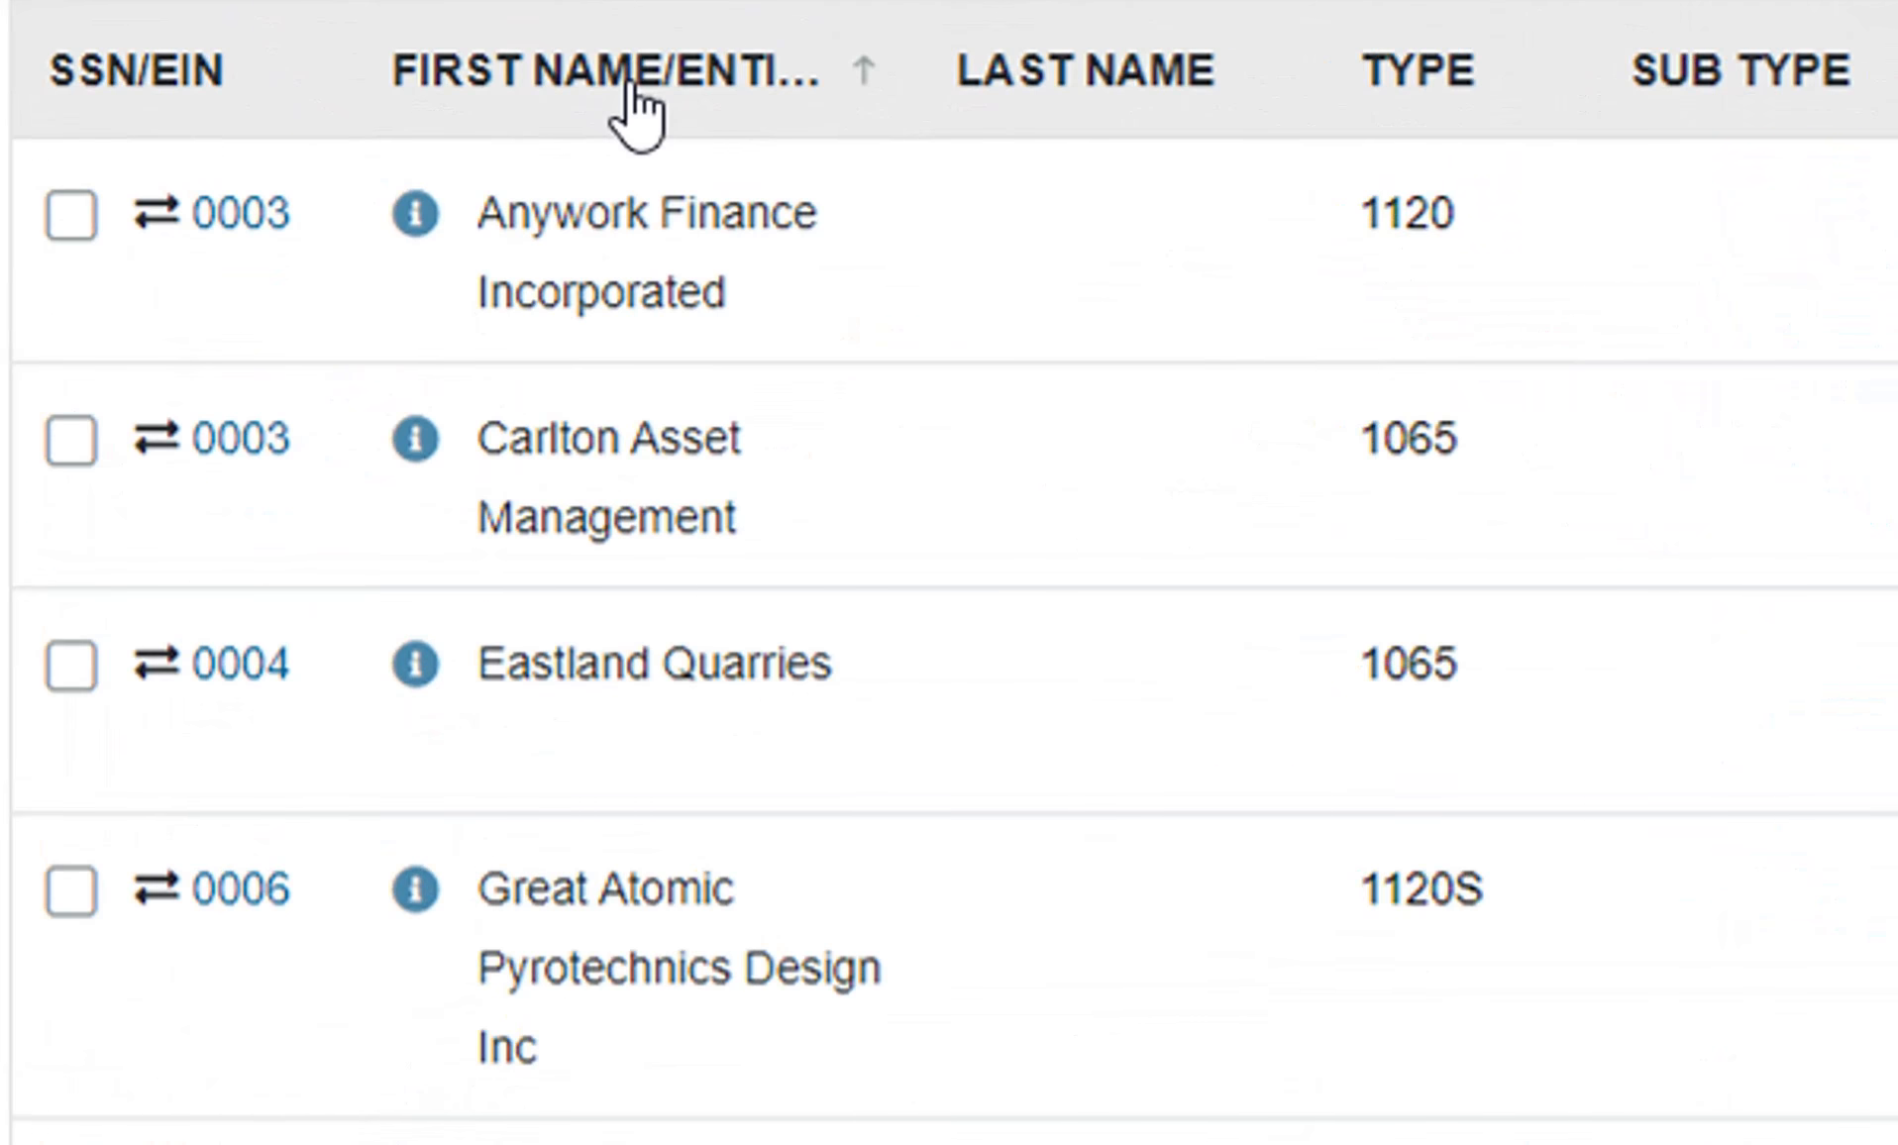
pyautogui.click(630, 87)
pyautogui.click(630, 87)
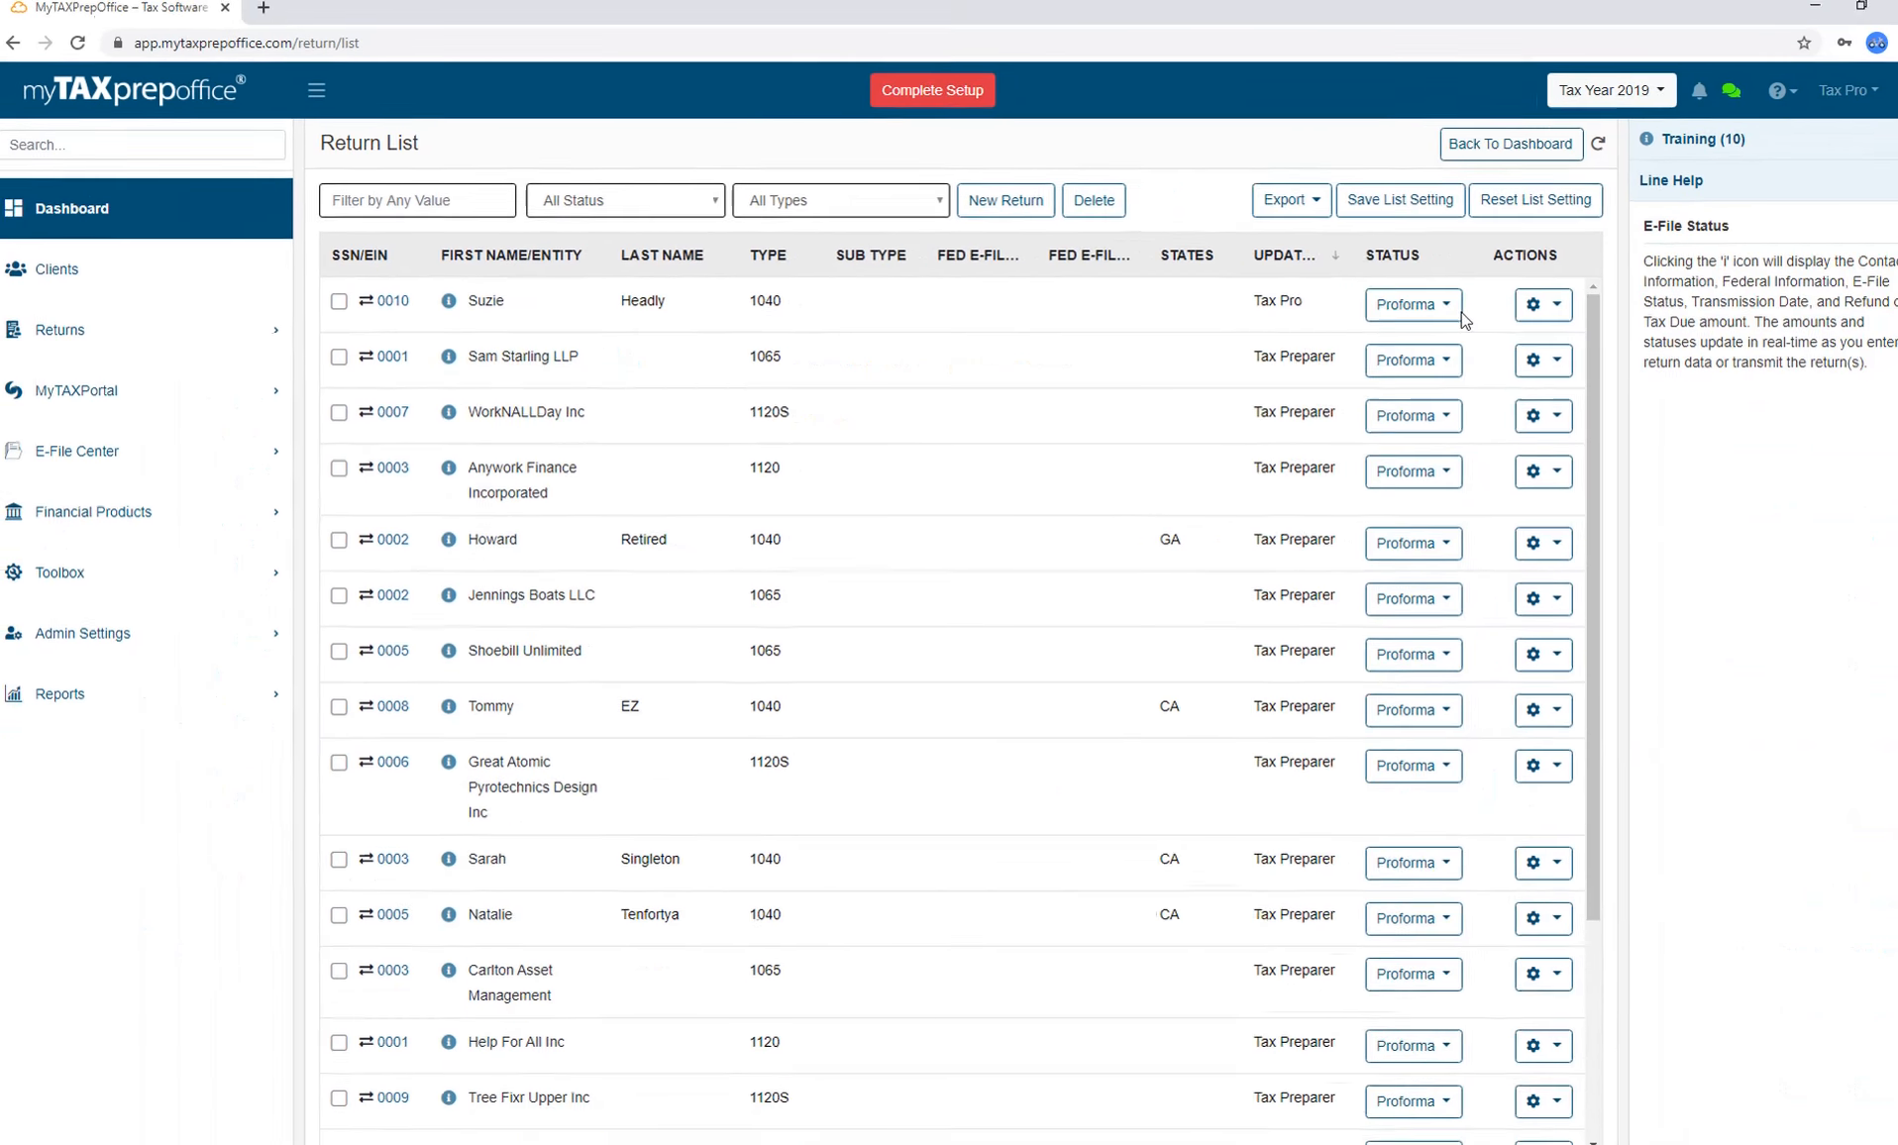
# Look at the first return's status choices and close custom status setup unchanged.
pyautogui.click(1436, 311)
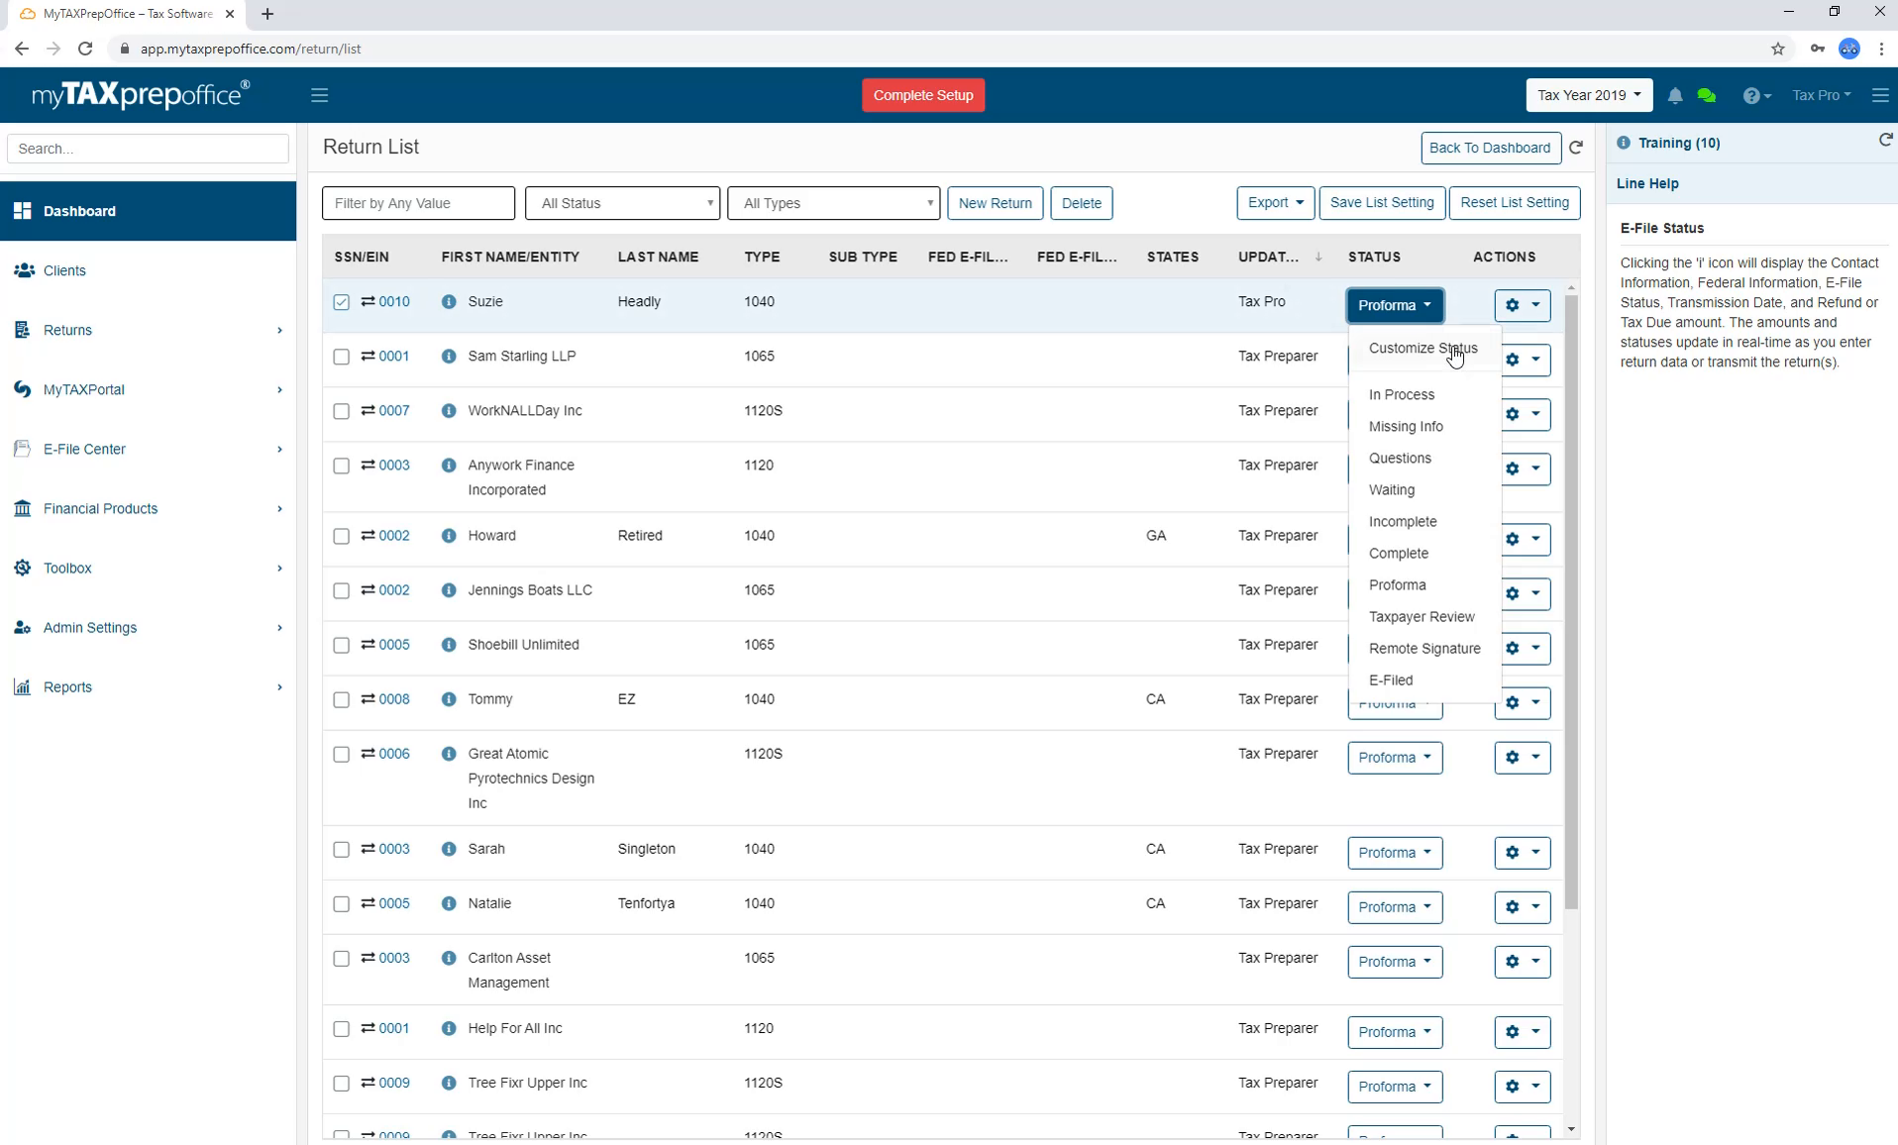
pyautogui.click(1454, 354)
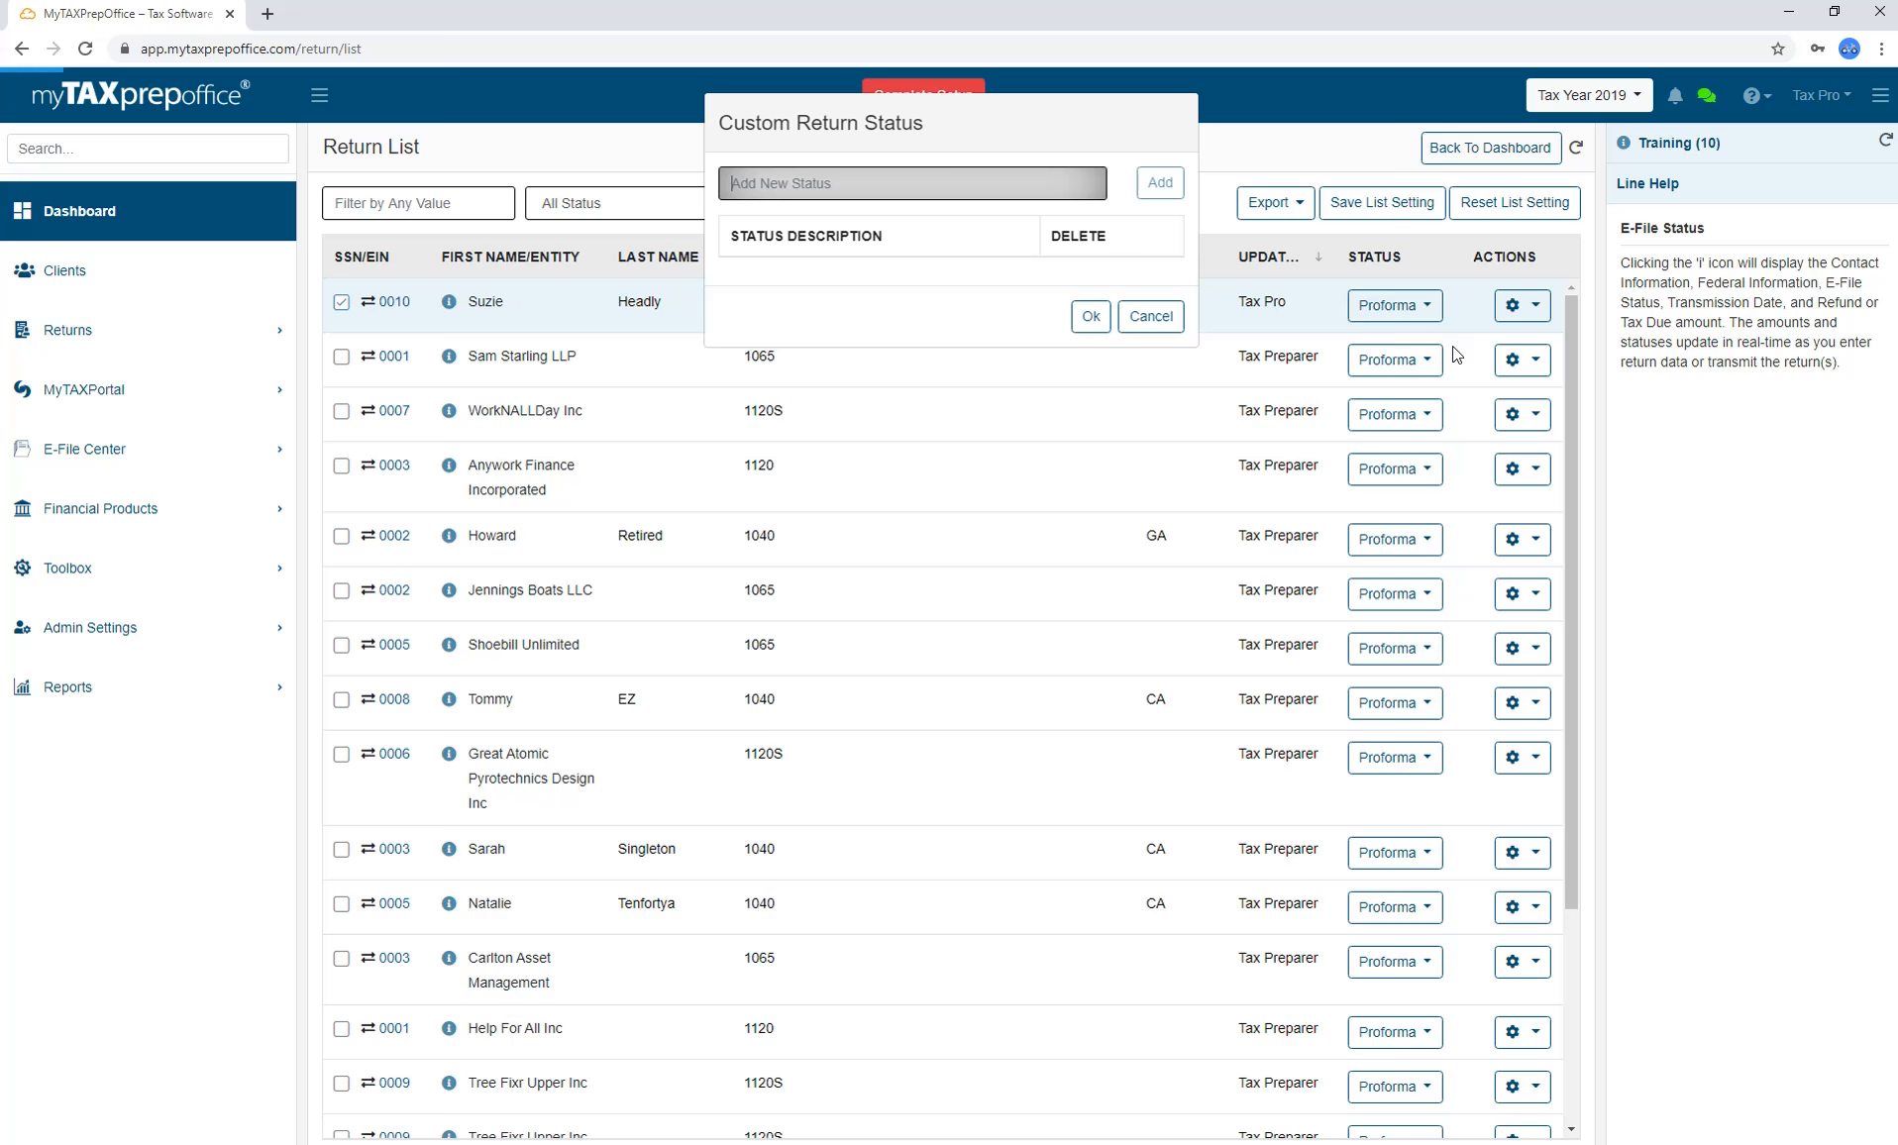
pyautogui.click(1152, 317)
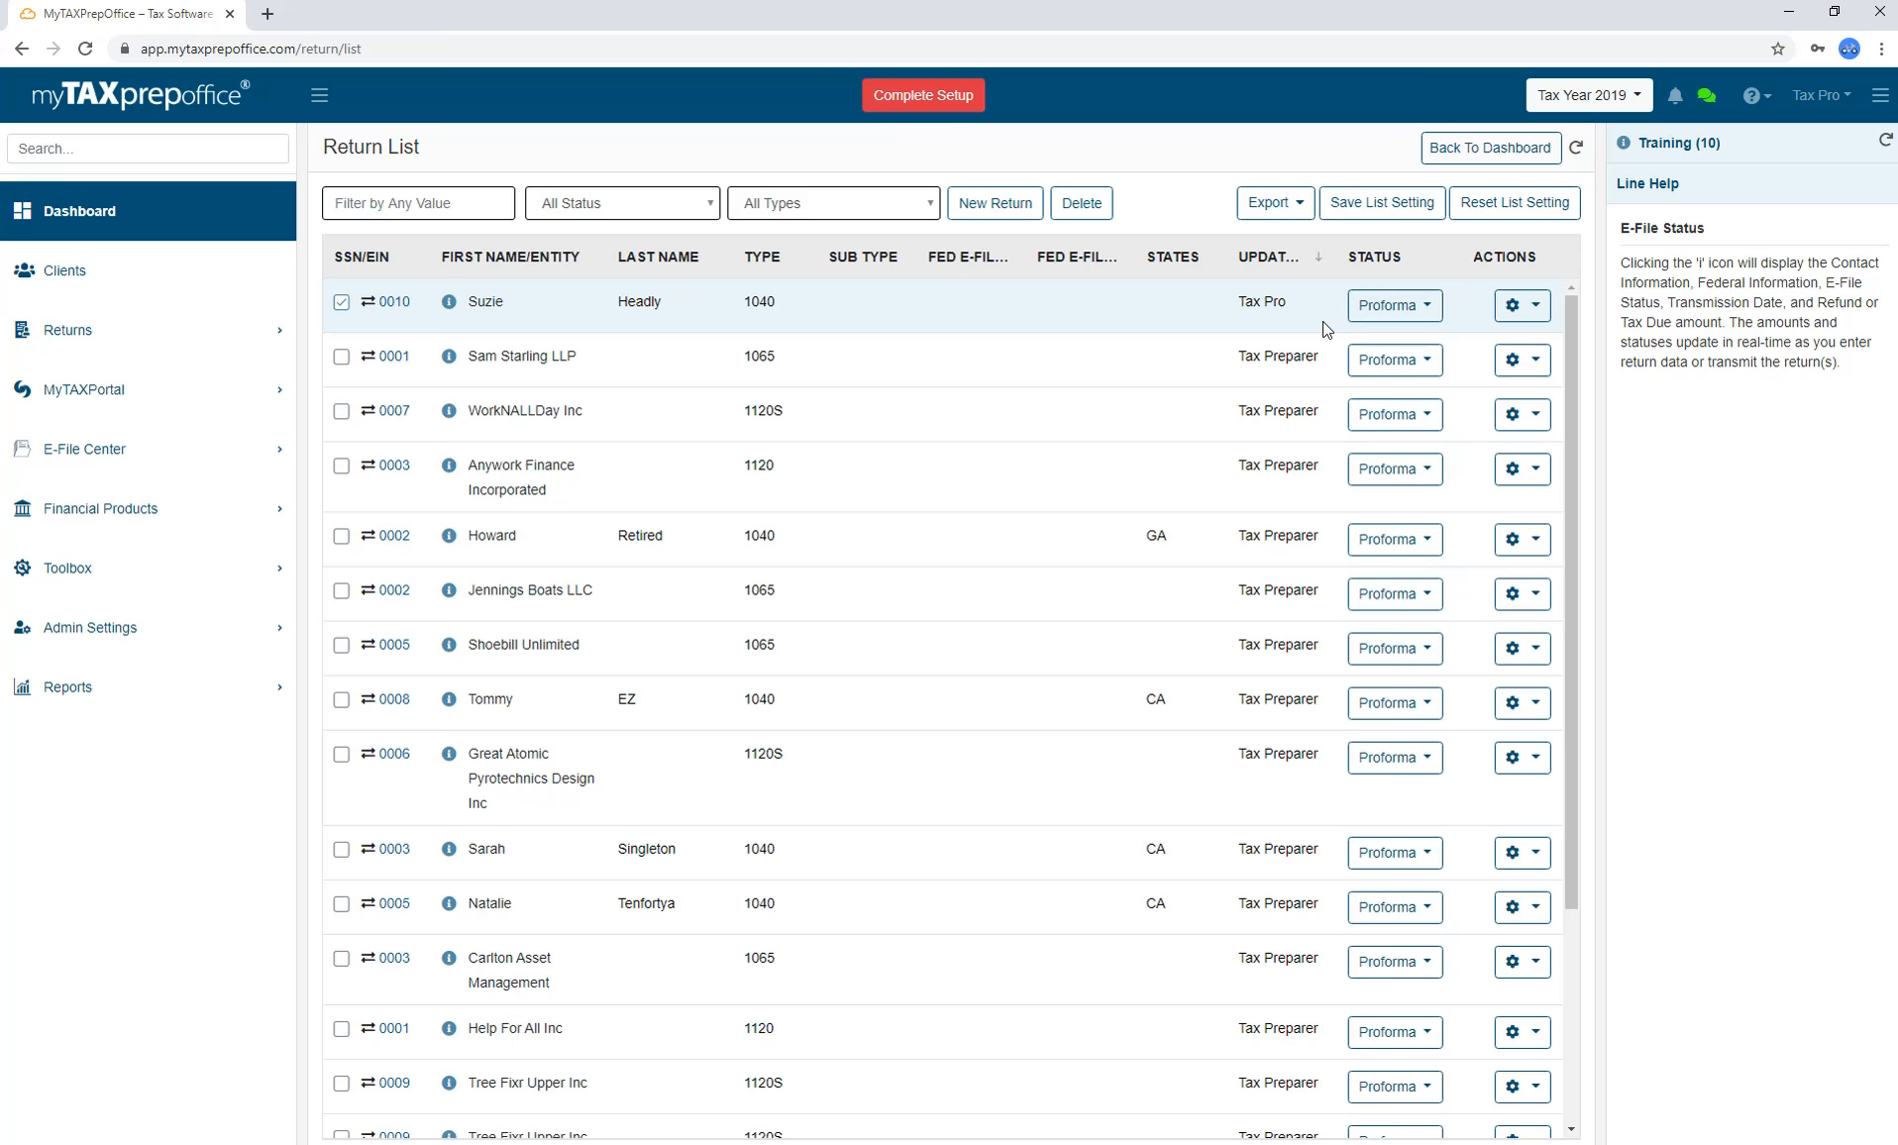
# Check the first return's actions, cancel a CSV export, and go back to the dashboard.
pyautogui.click(1538, 315)
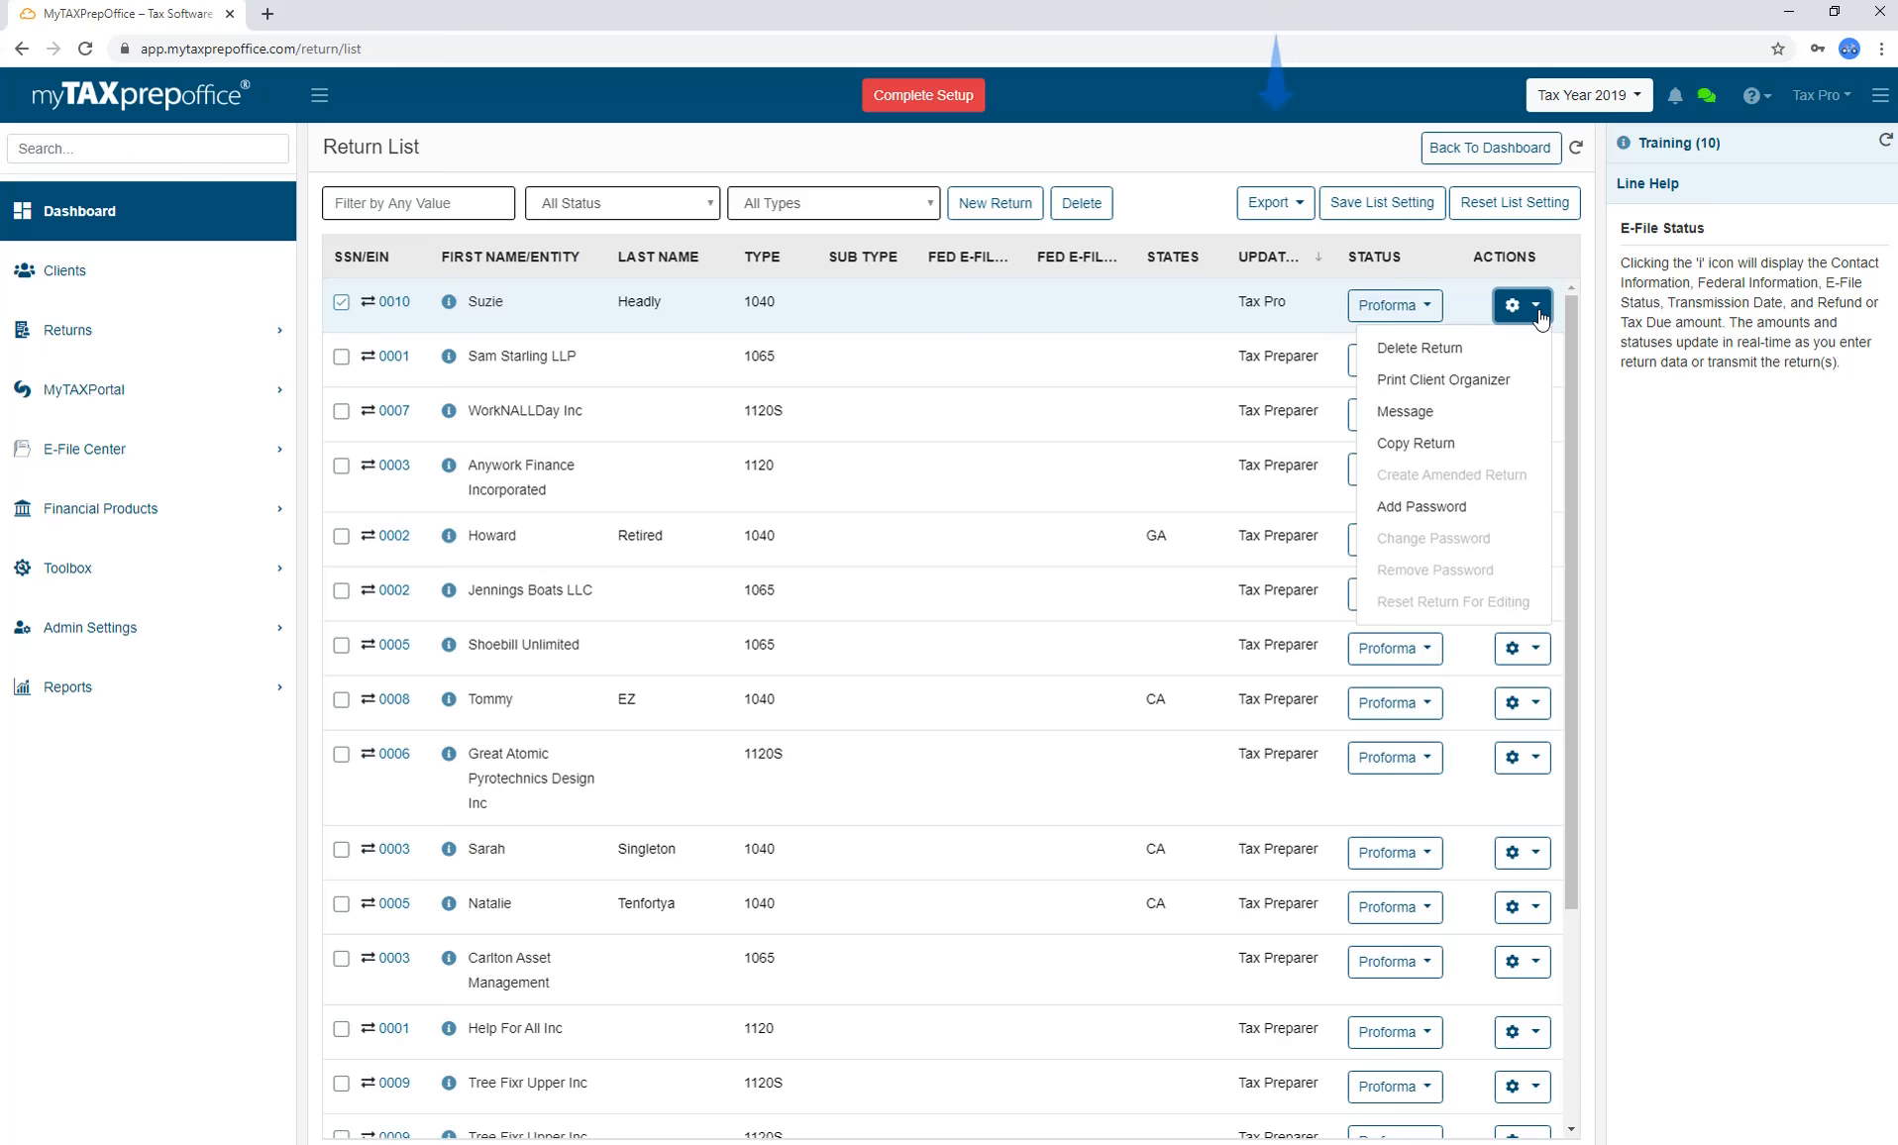
pyautogui.click(1302, 208)
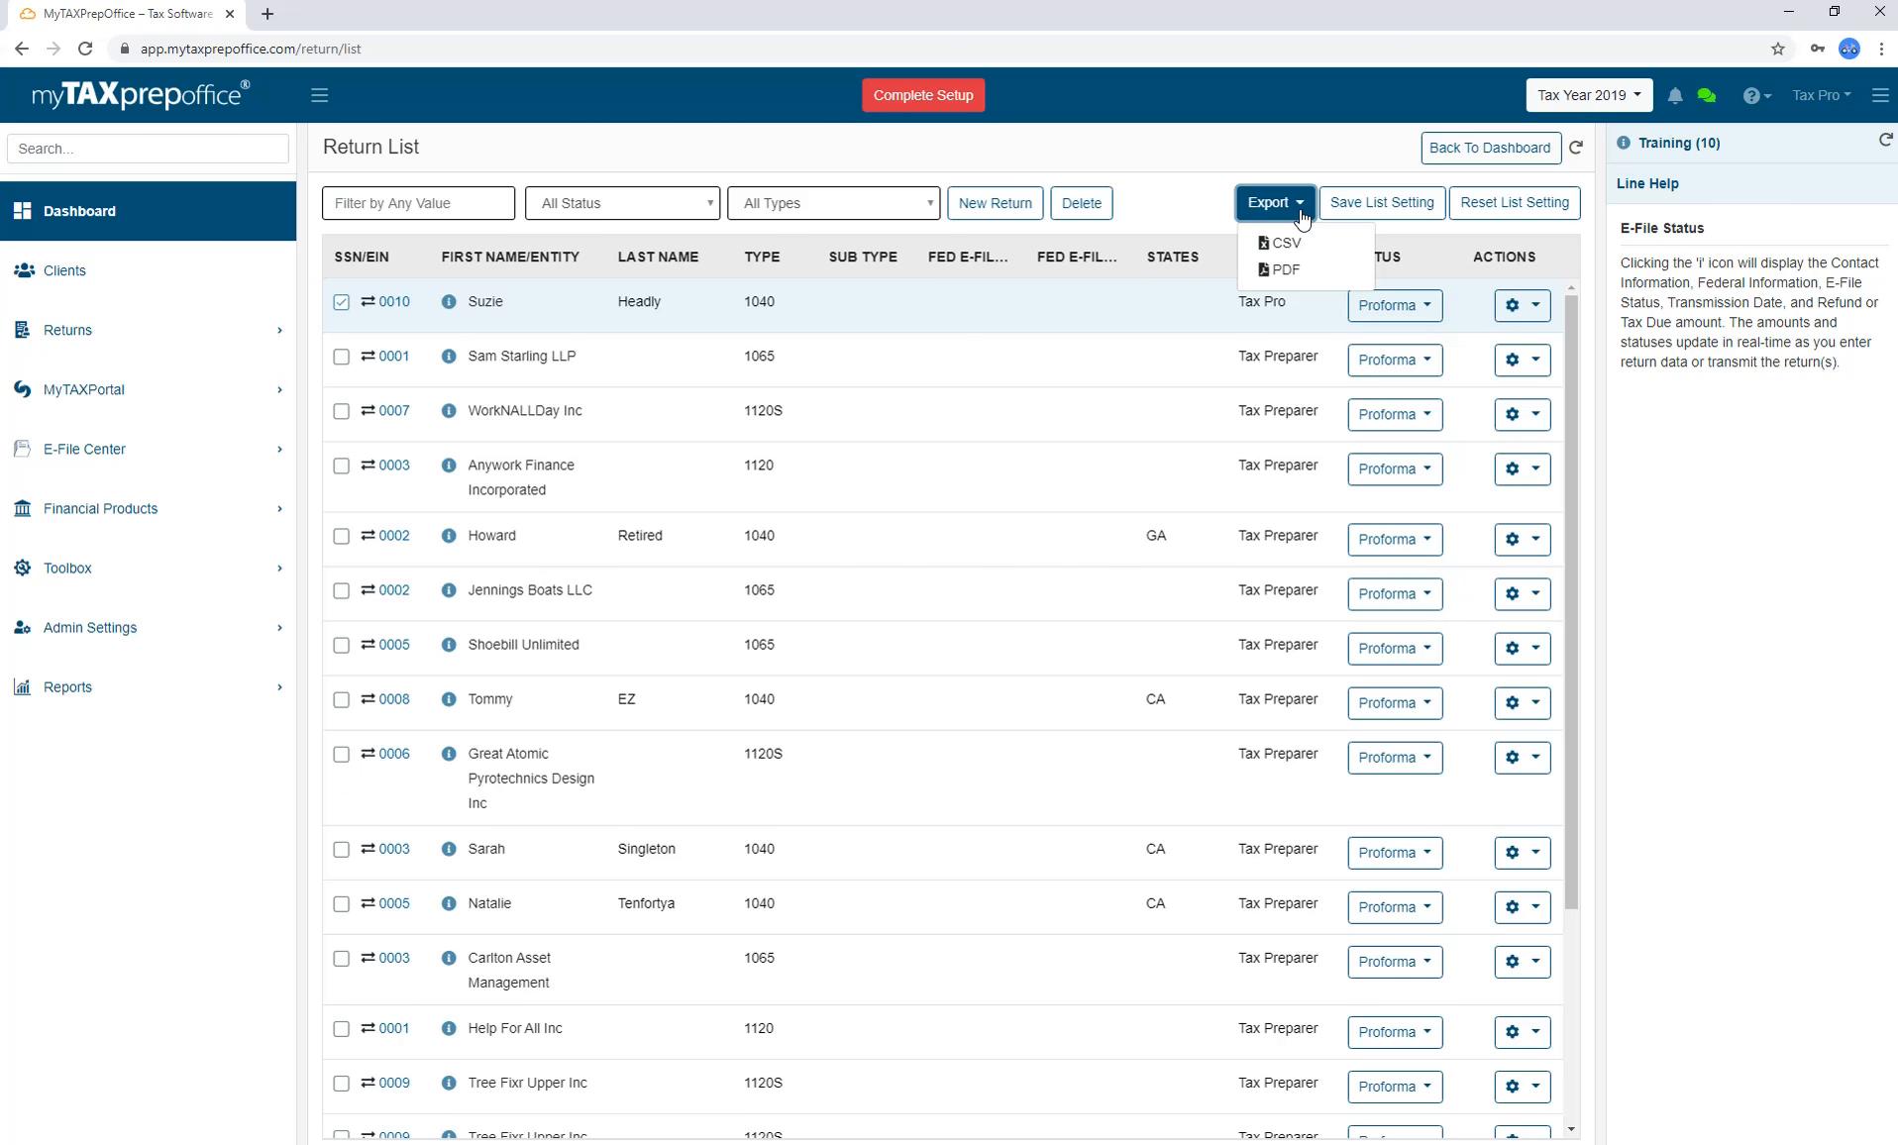
pyautogui.click(1302, 210)
pyautogui.click(1302, 211)
pyautogui.click(1325, 249)
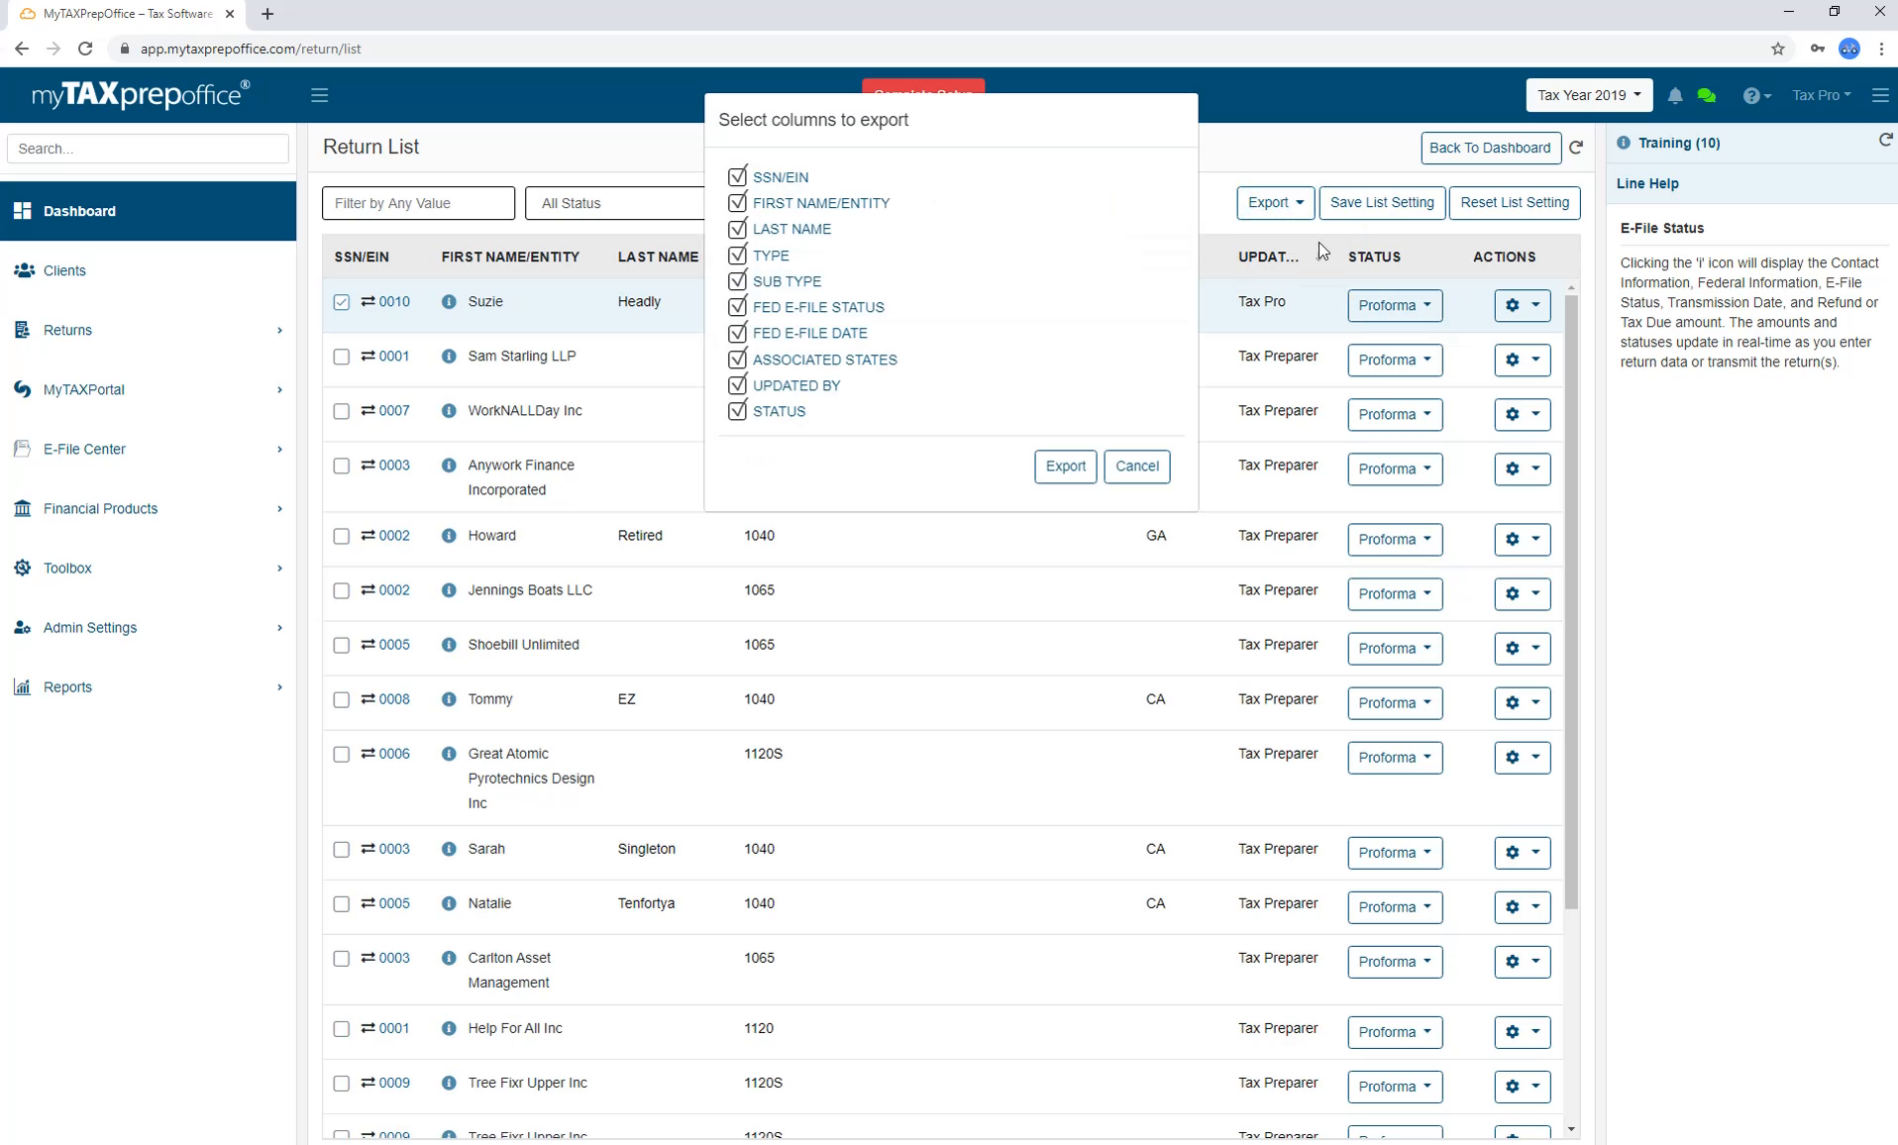
pyautogui.click(1136, 465)
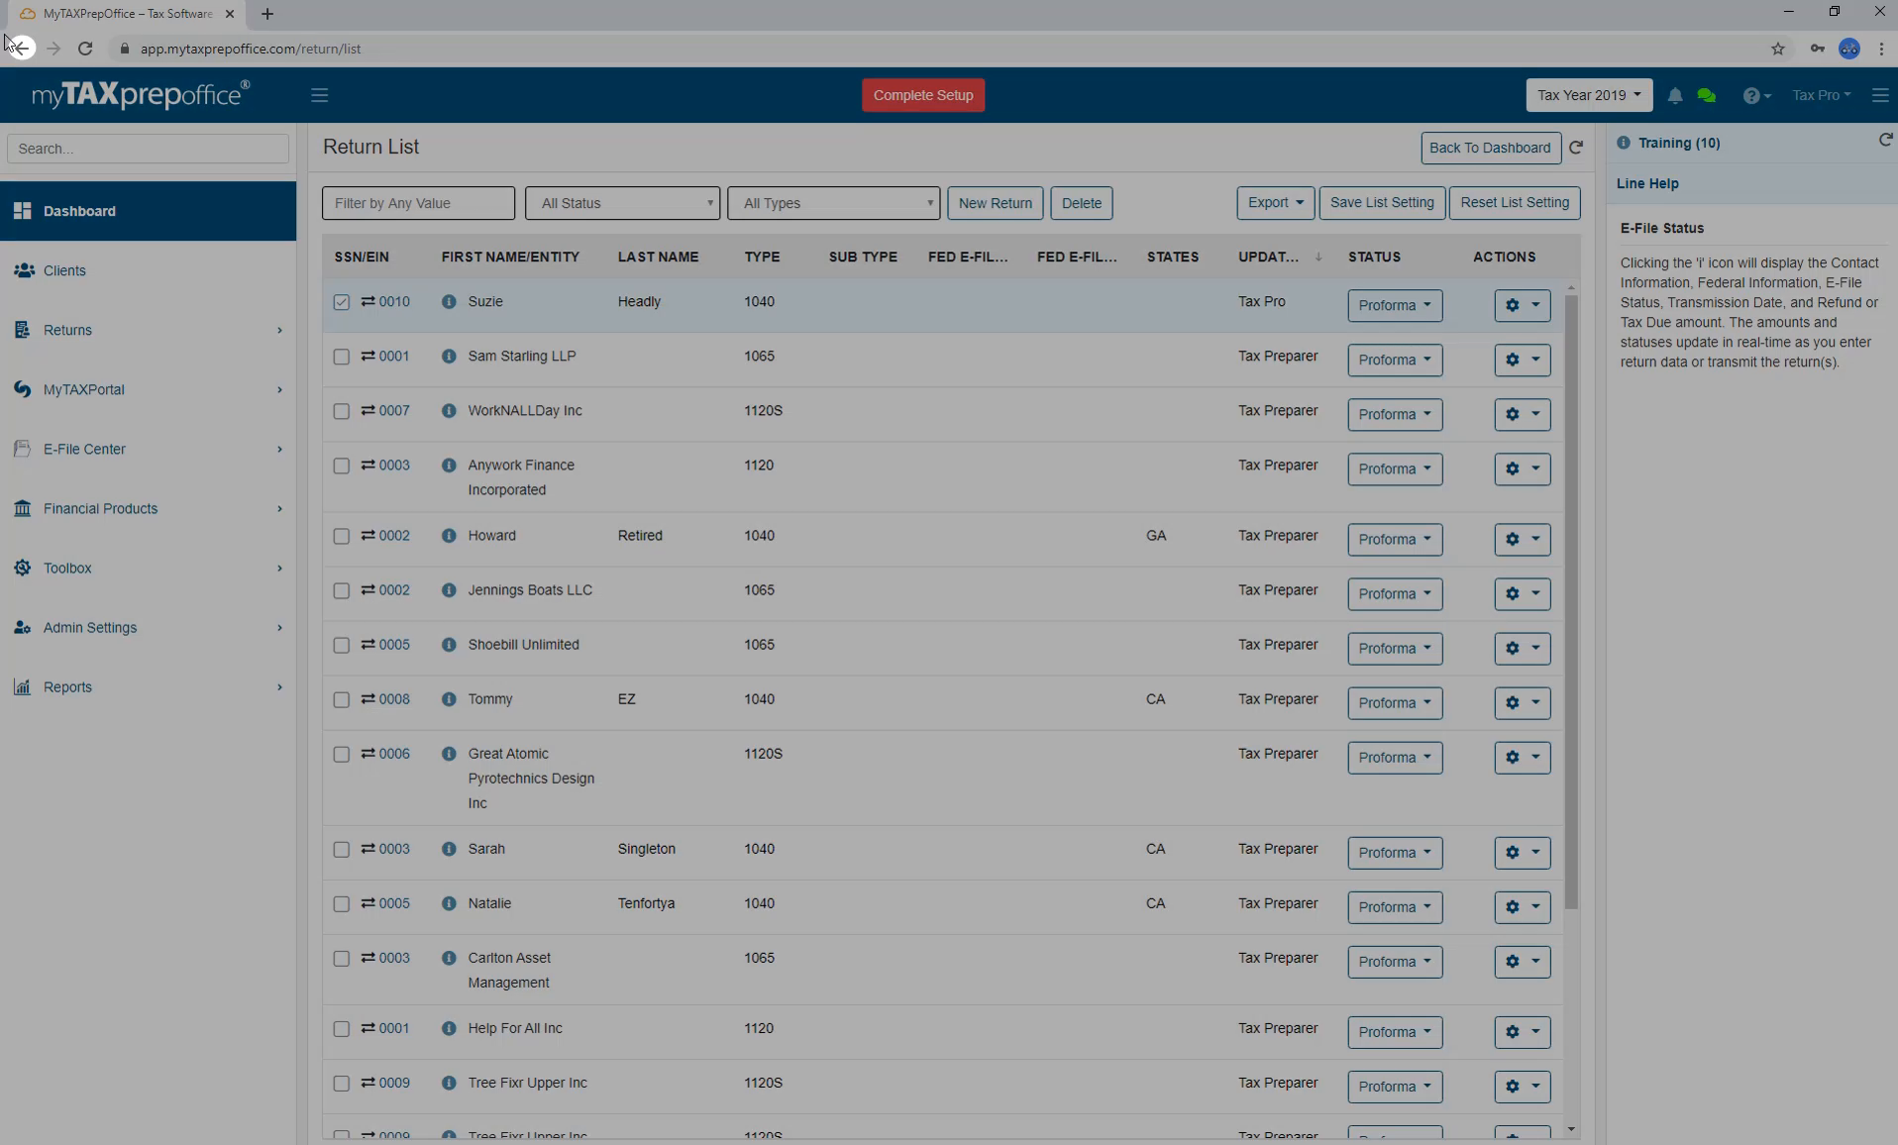
pyautogui.click(21, 49)
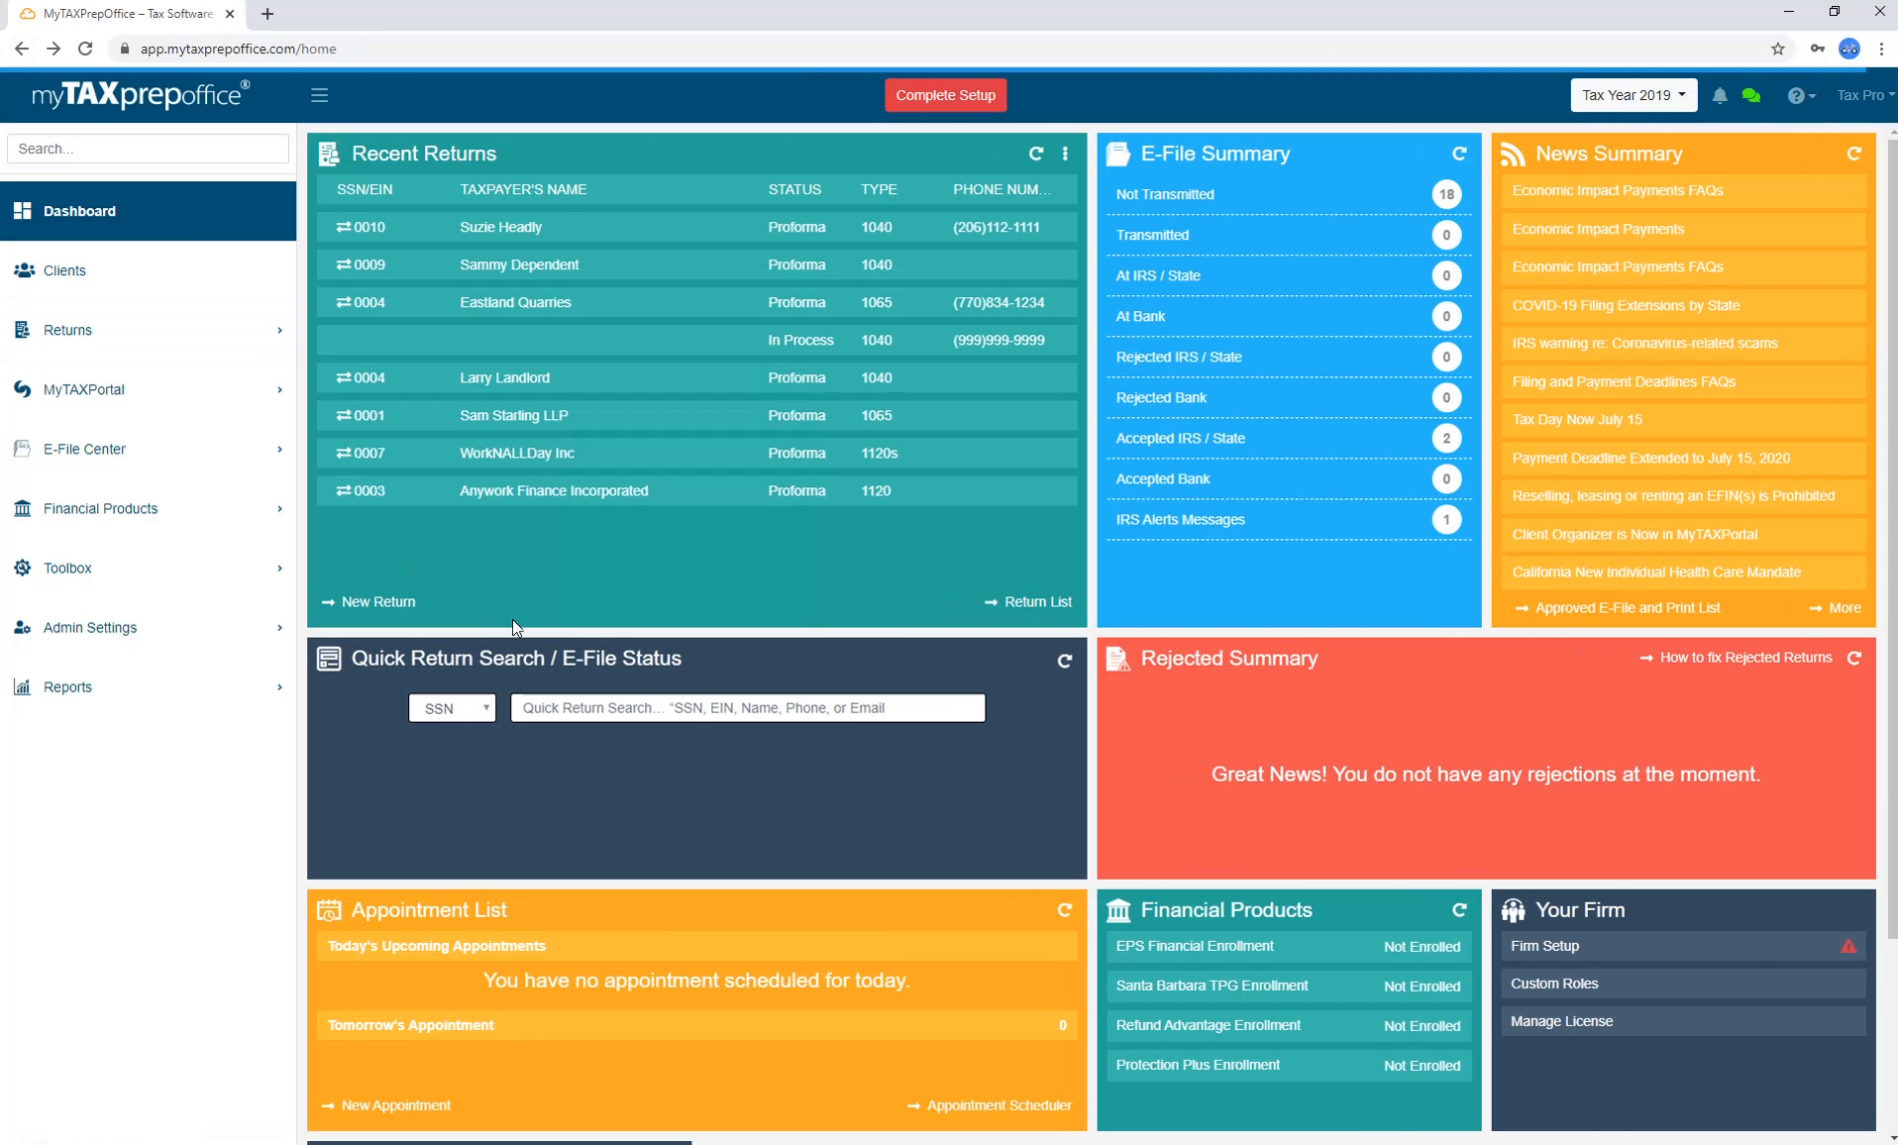
# List returns accepted by IRS / State and review the row Actions and Export options.
pyautogui.click(1295, 456)
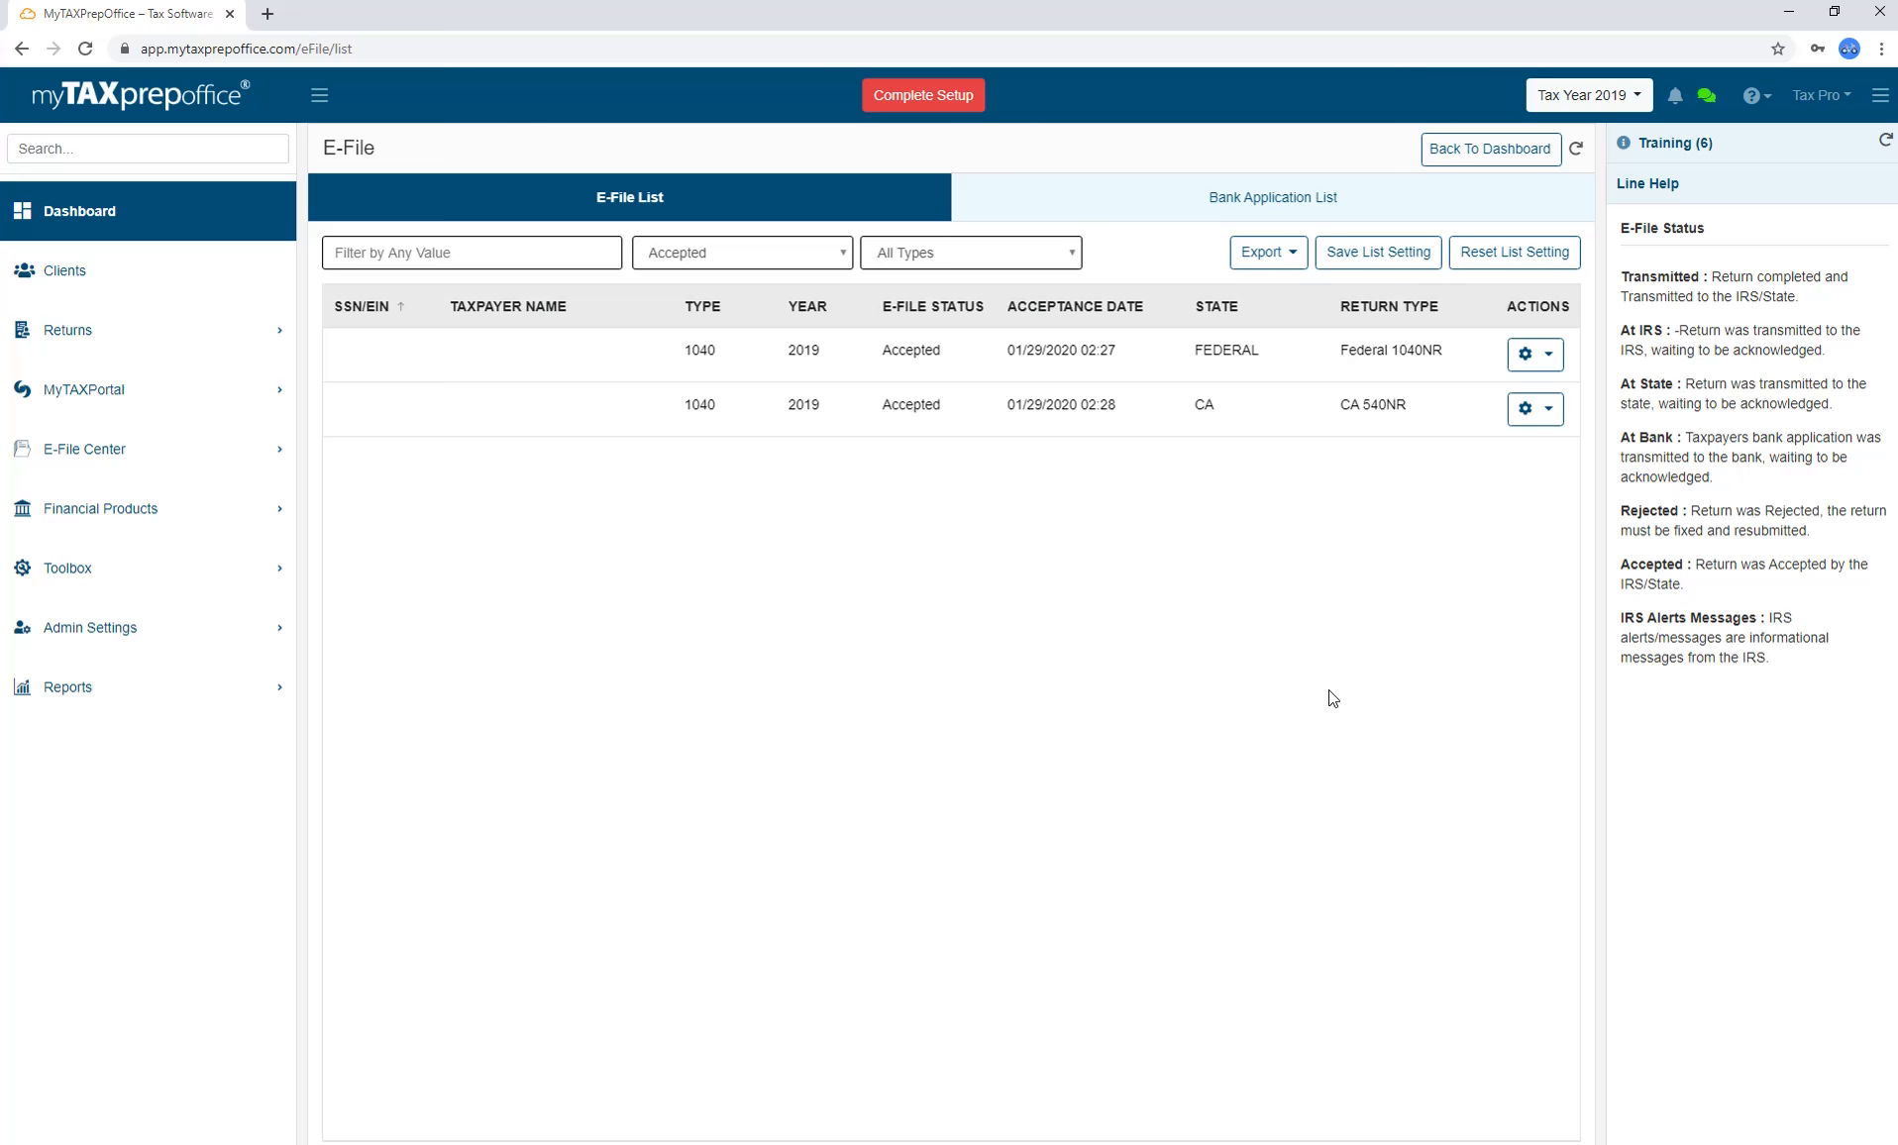
pyautogui.click(1554, 363)
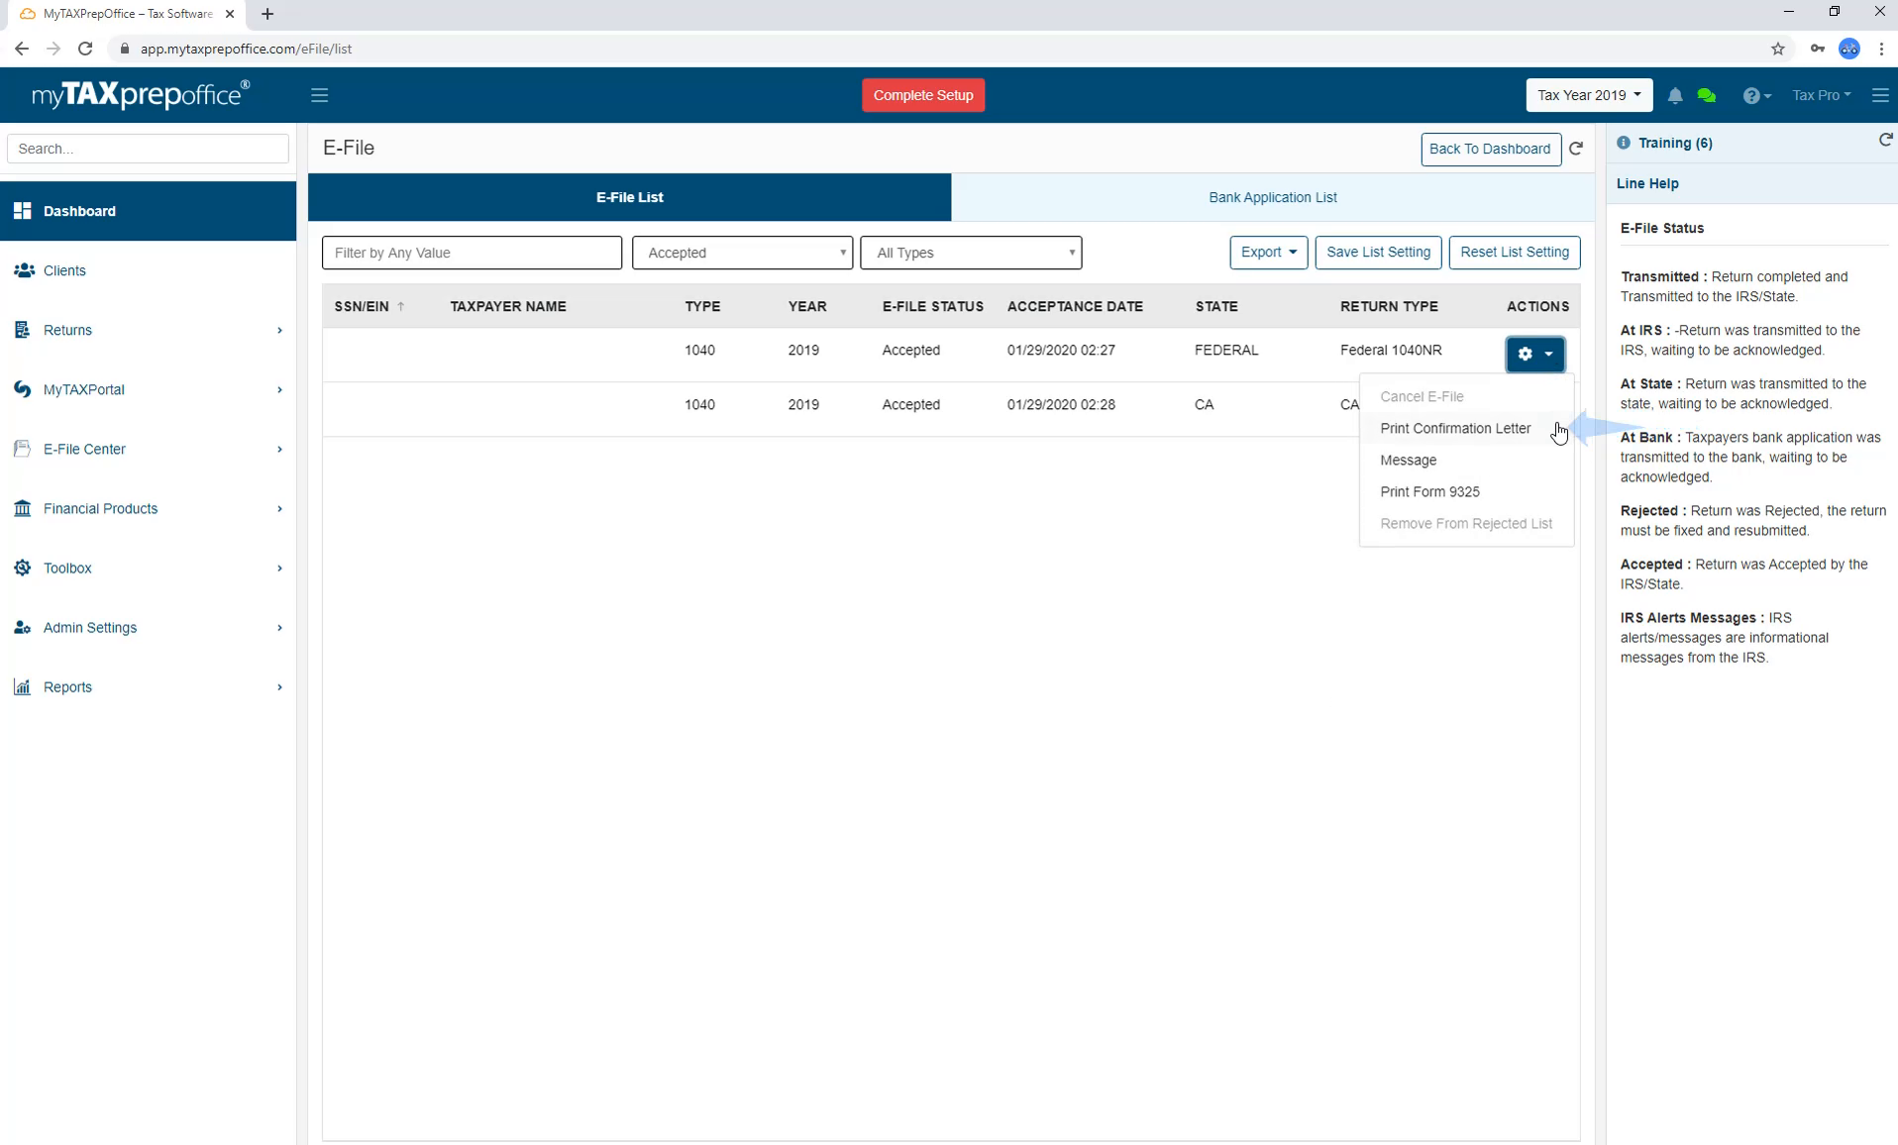
pyautogui.click(1548, 357)
pyautogui.click(1293, 256)
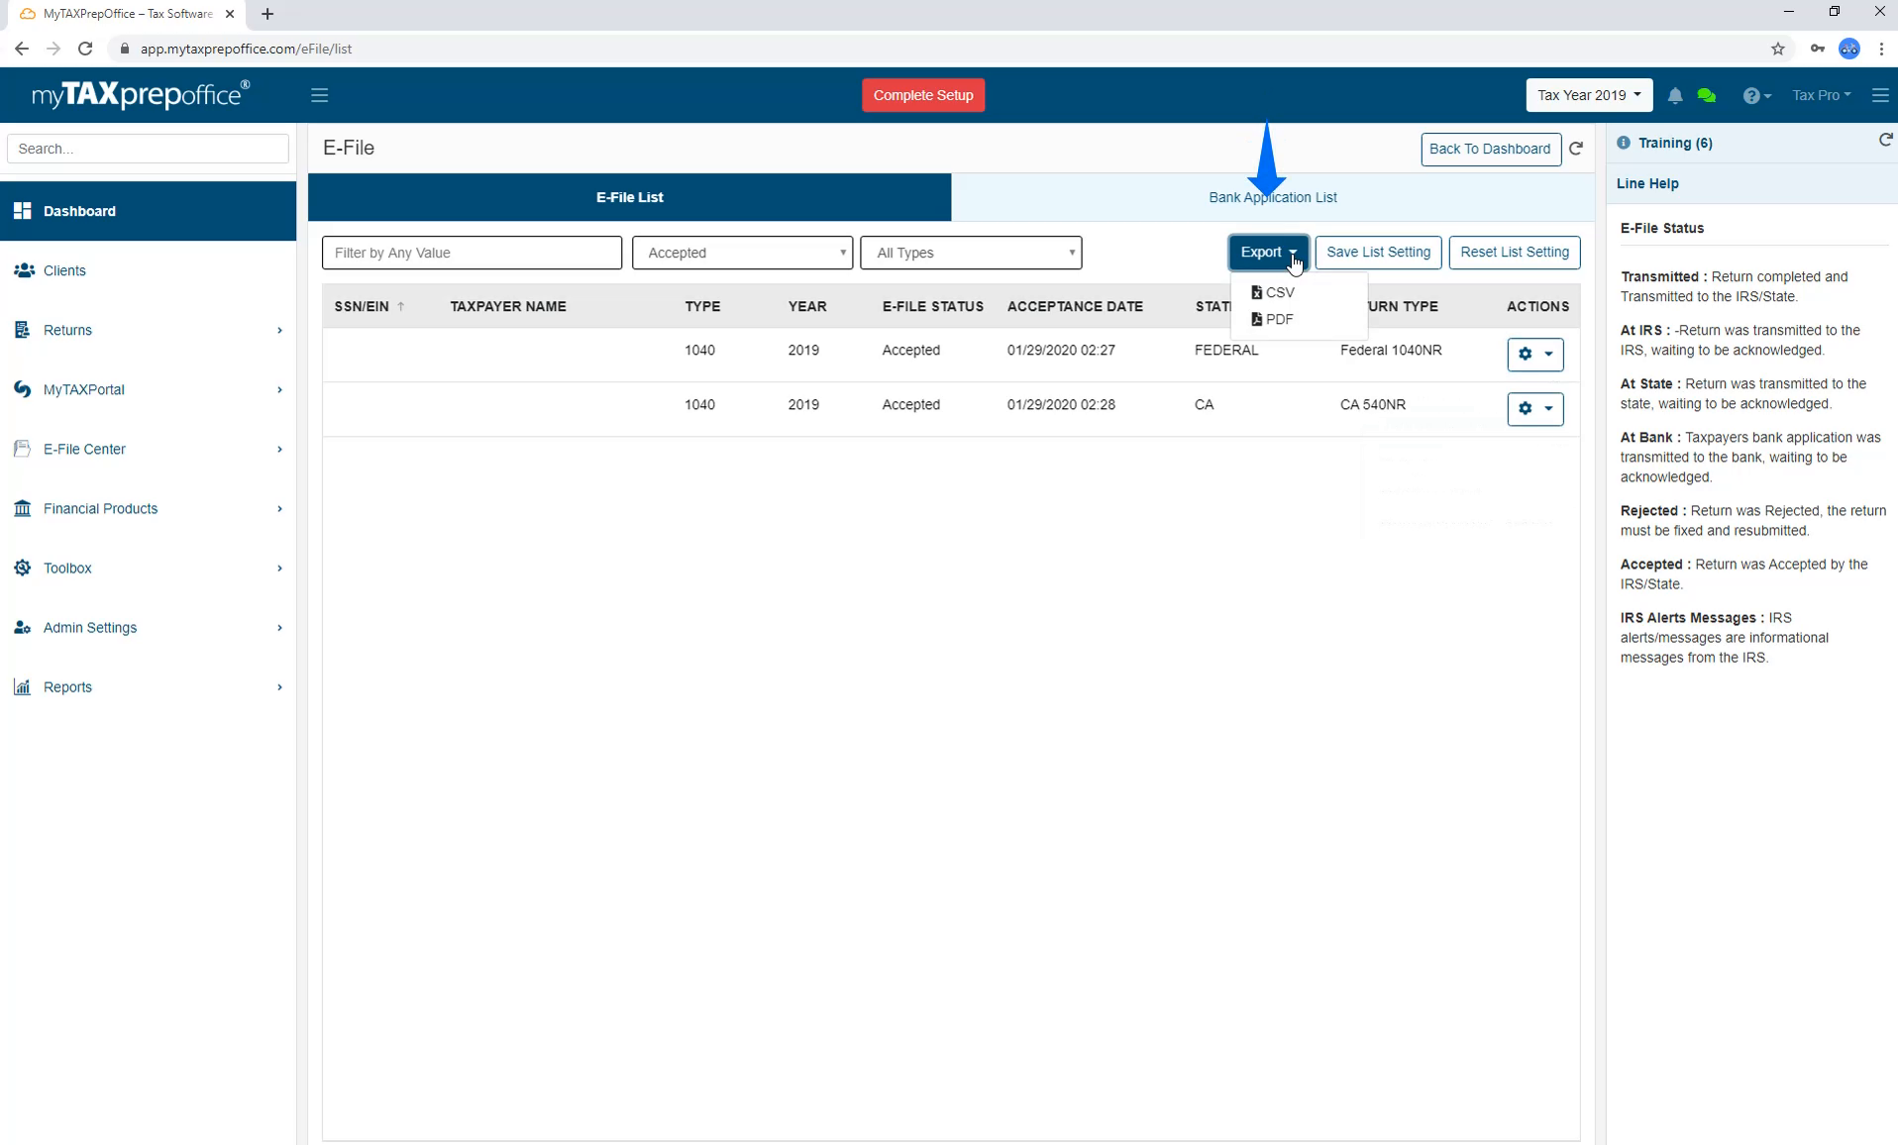
pyautogui.click(1293, 255)
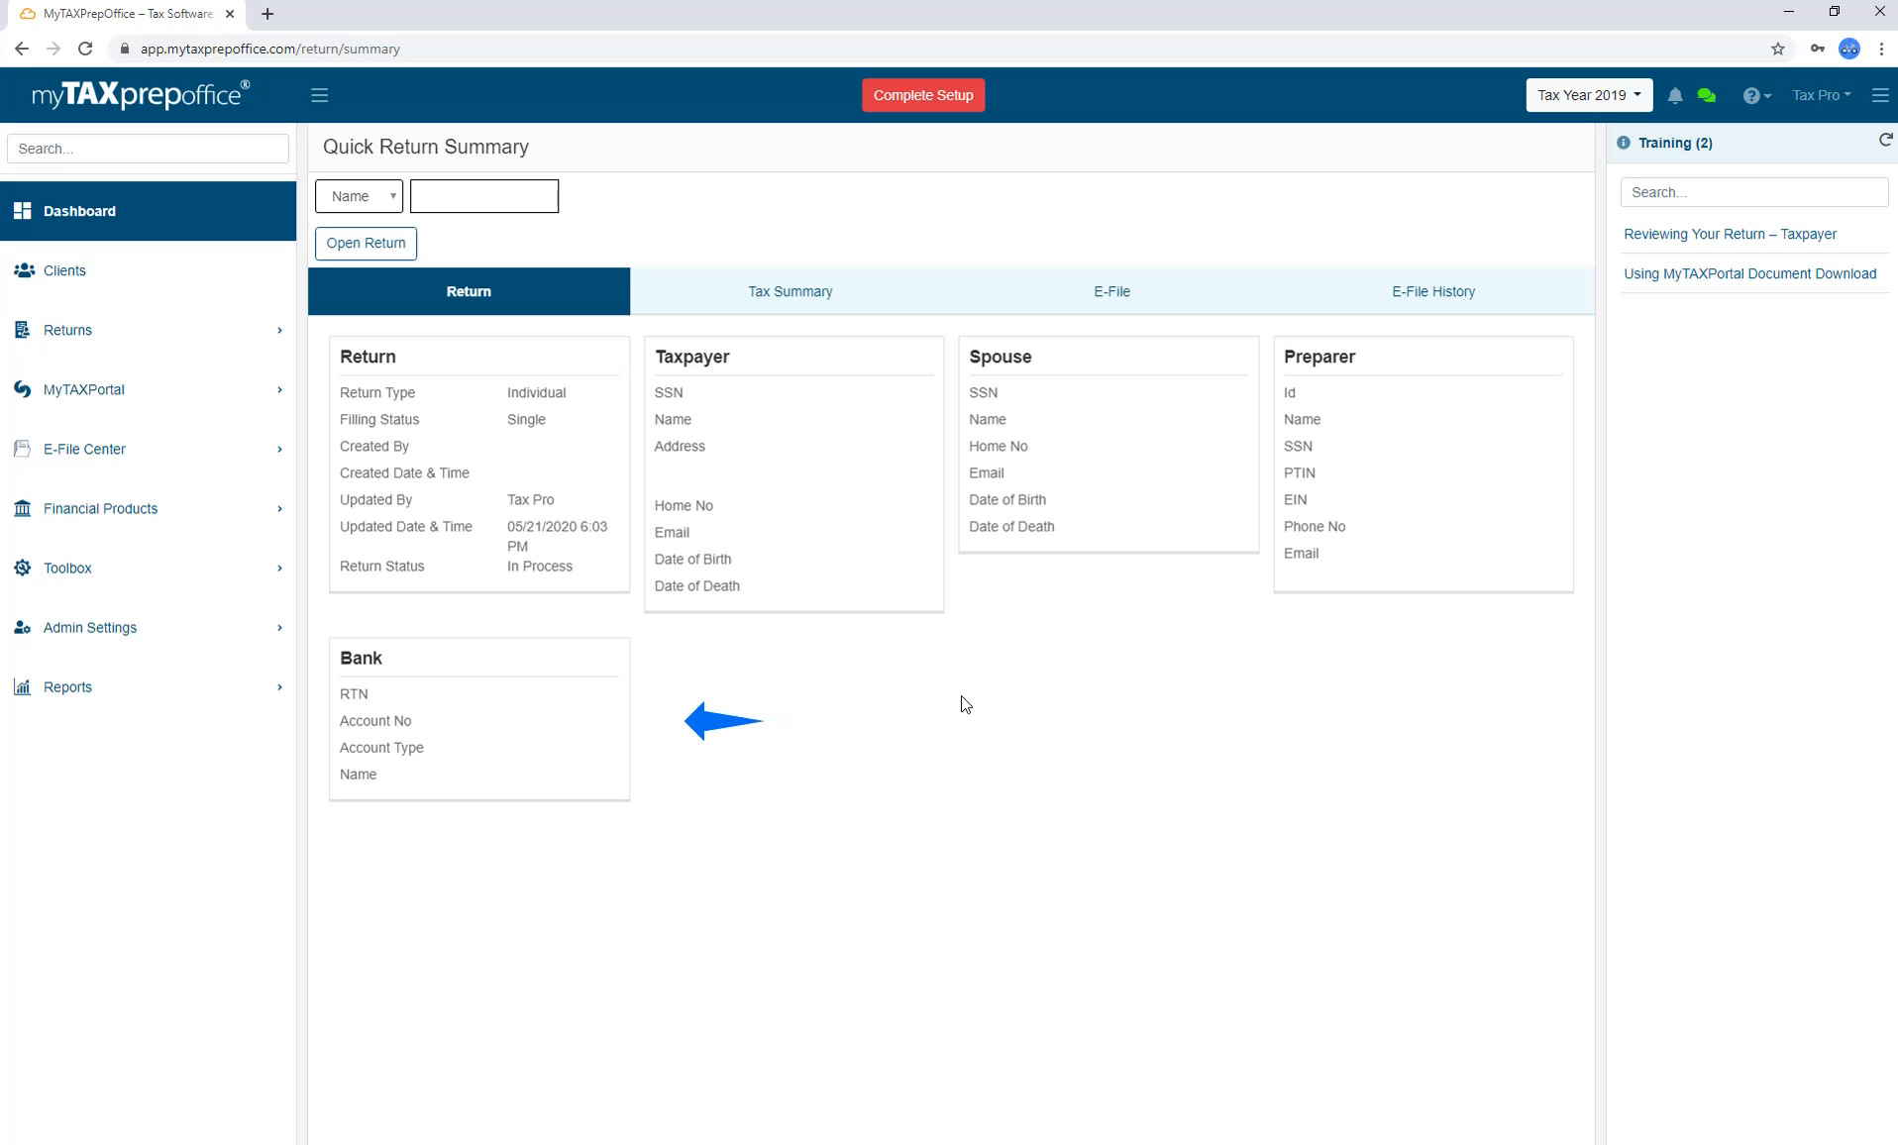
# Review the return's Tax Summary, E-File status and E-File History, then open the return.
pyautogui.click(894, 303)
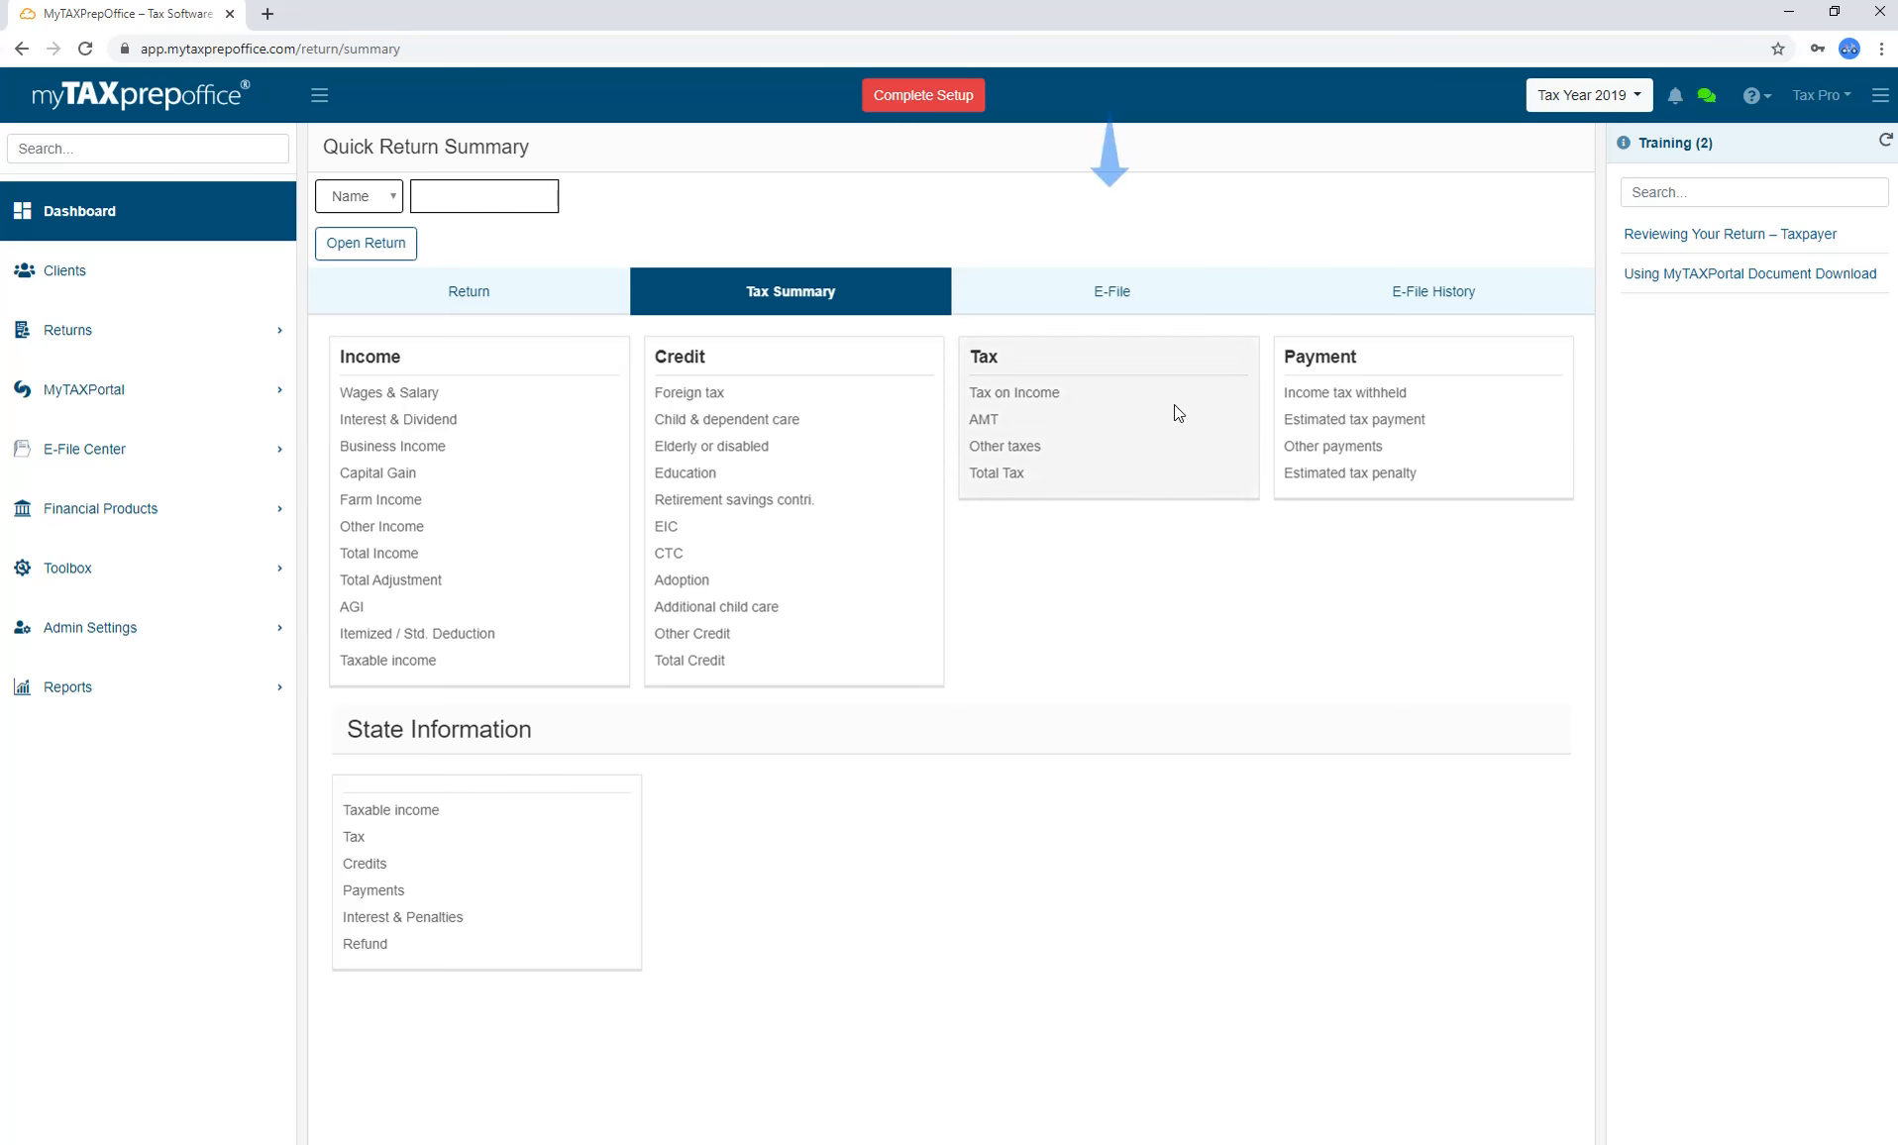
pyautogui.click(1169, 294)
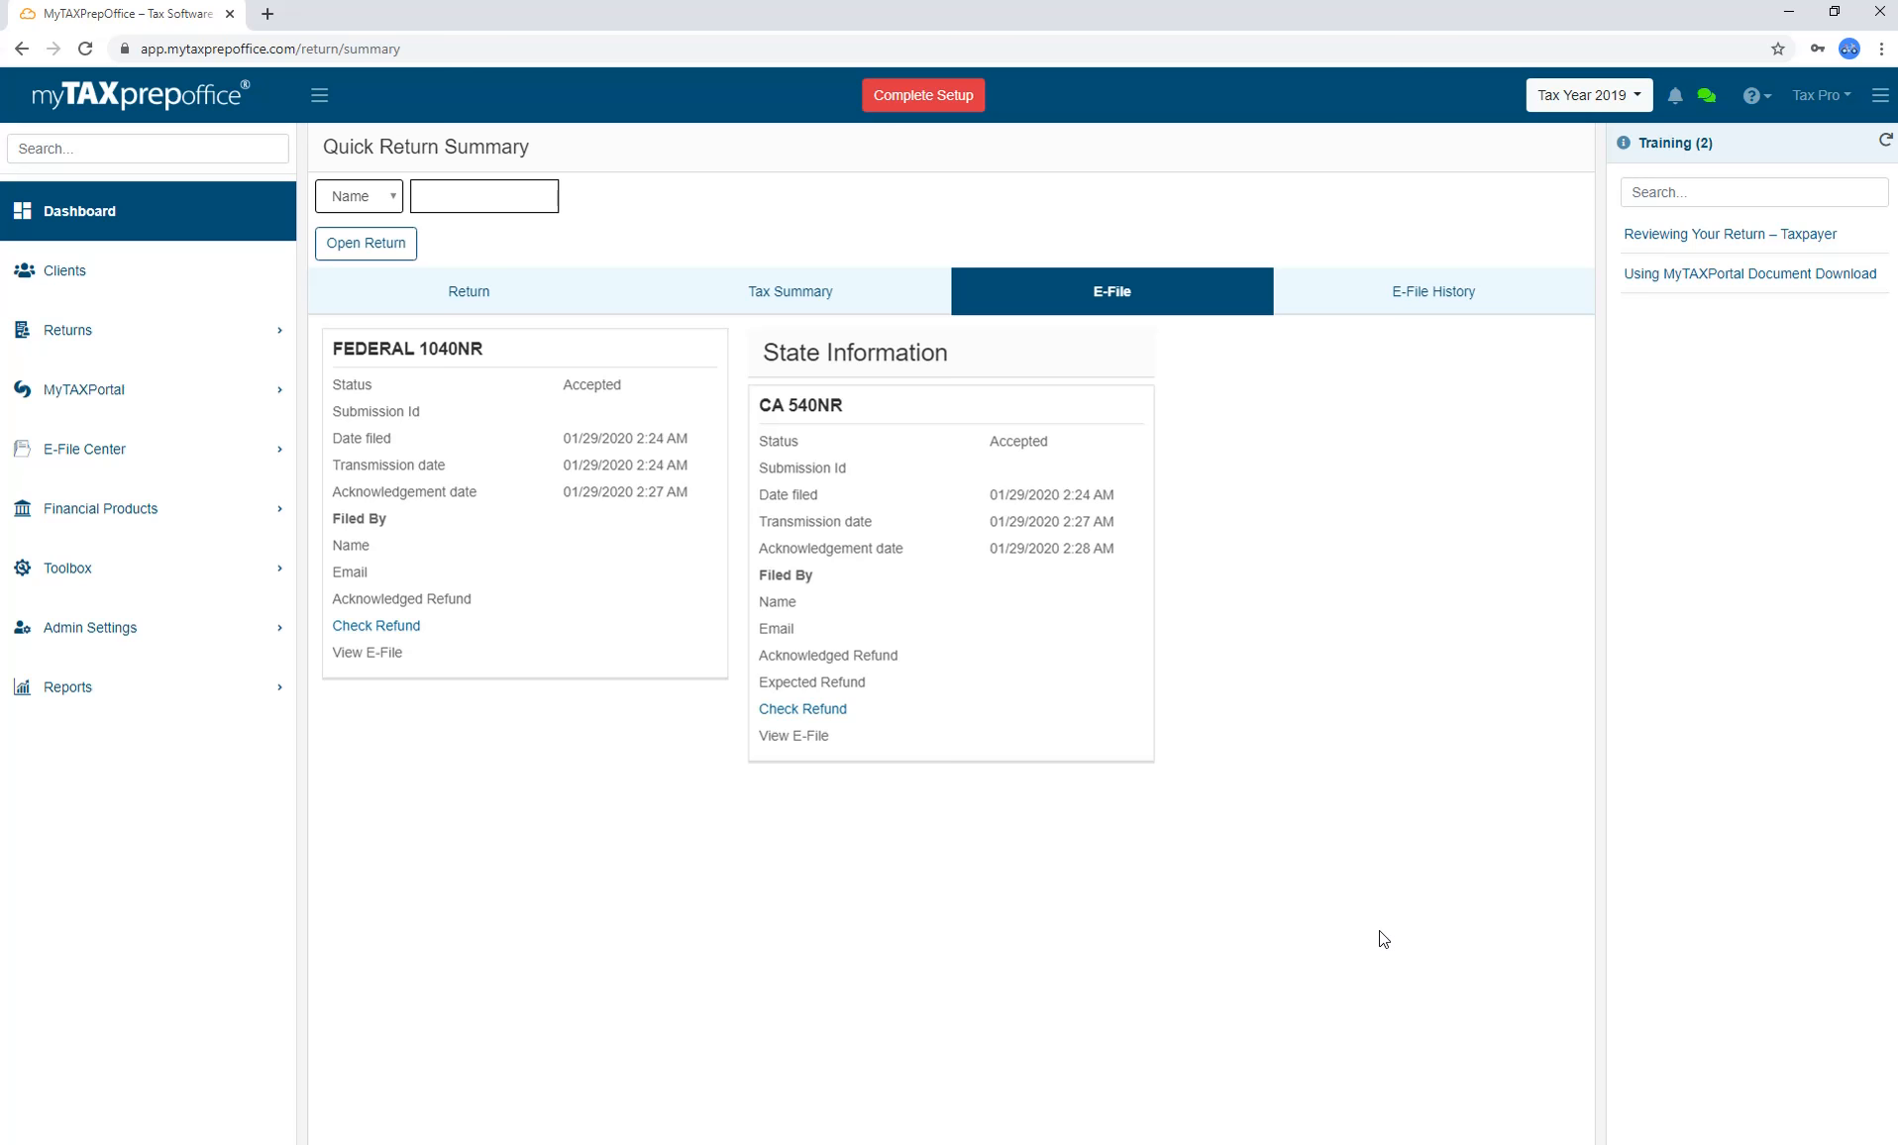
pyautogui.click(1386, 289)
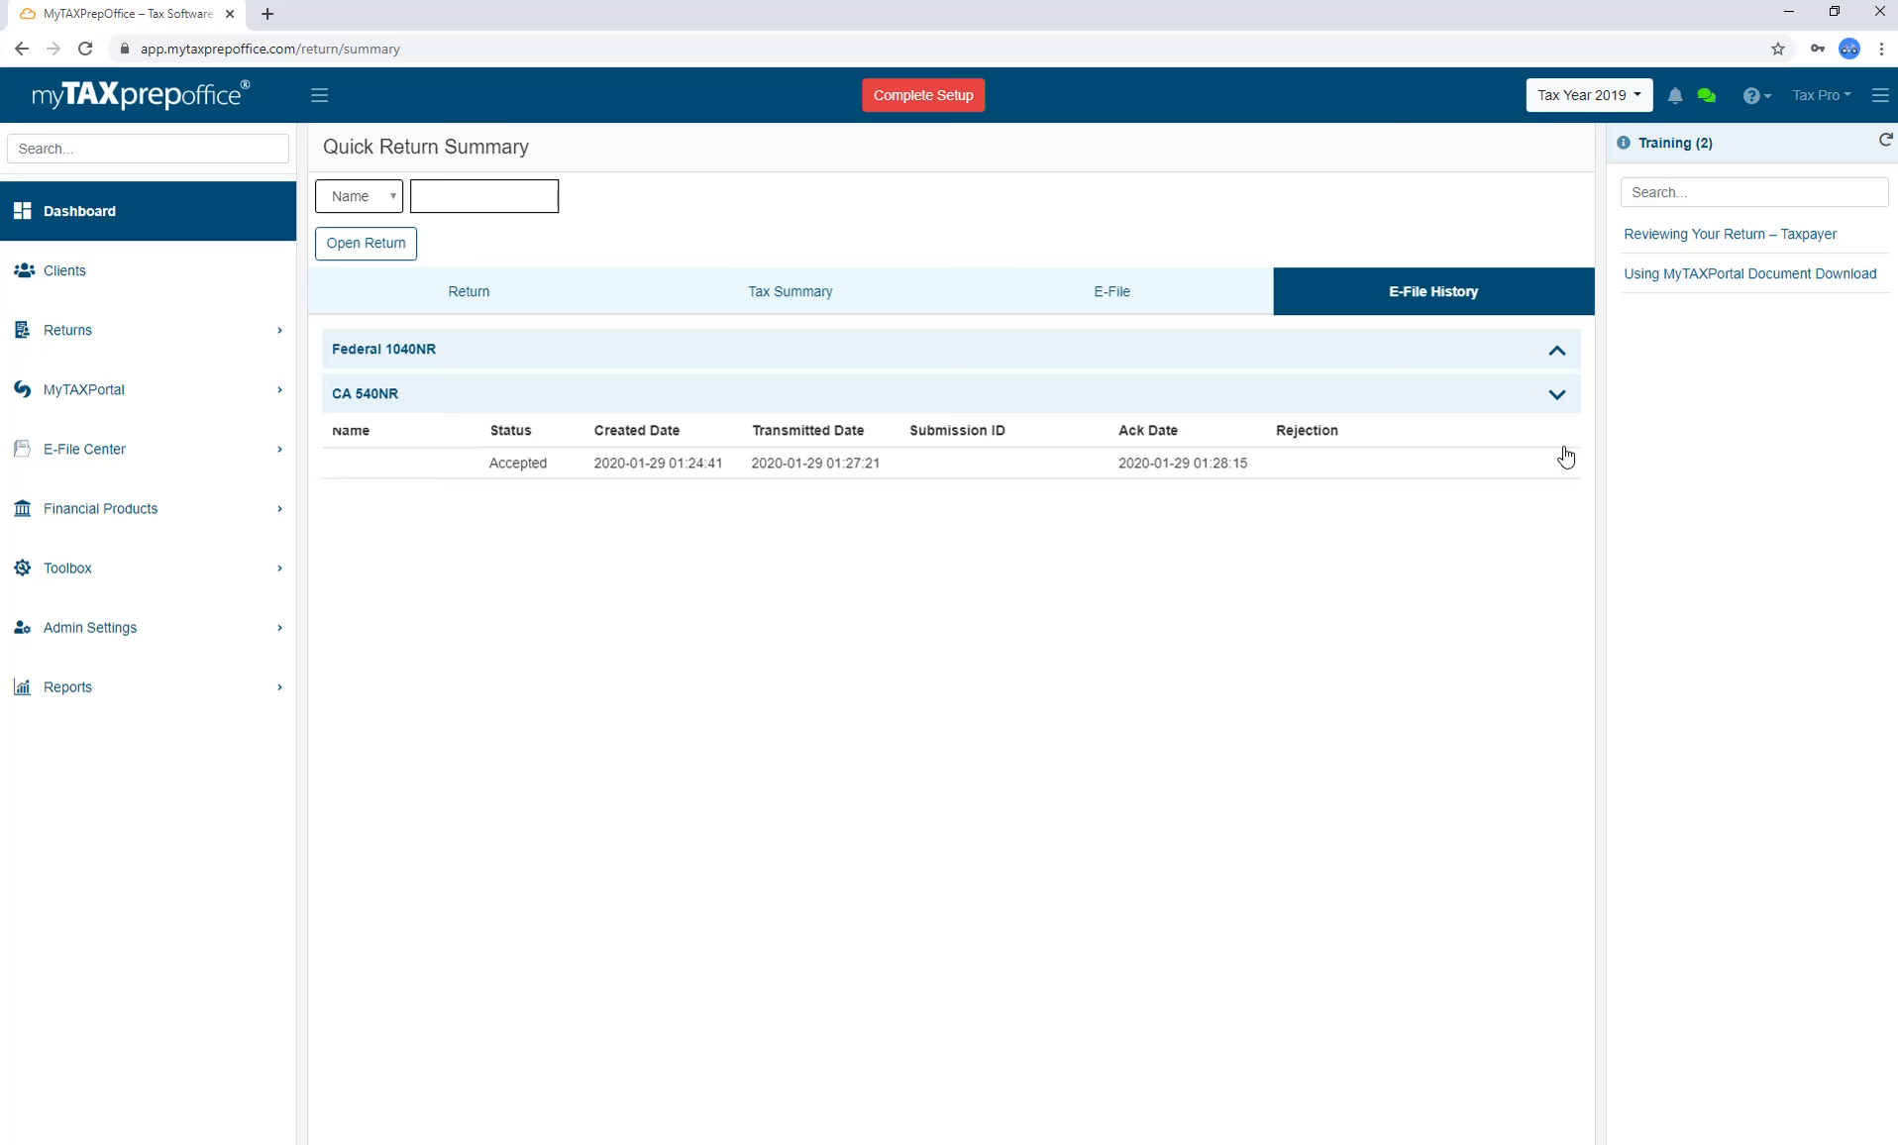
pyautogui.click(410, 248)
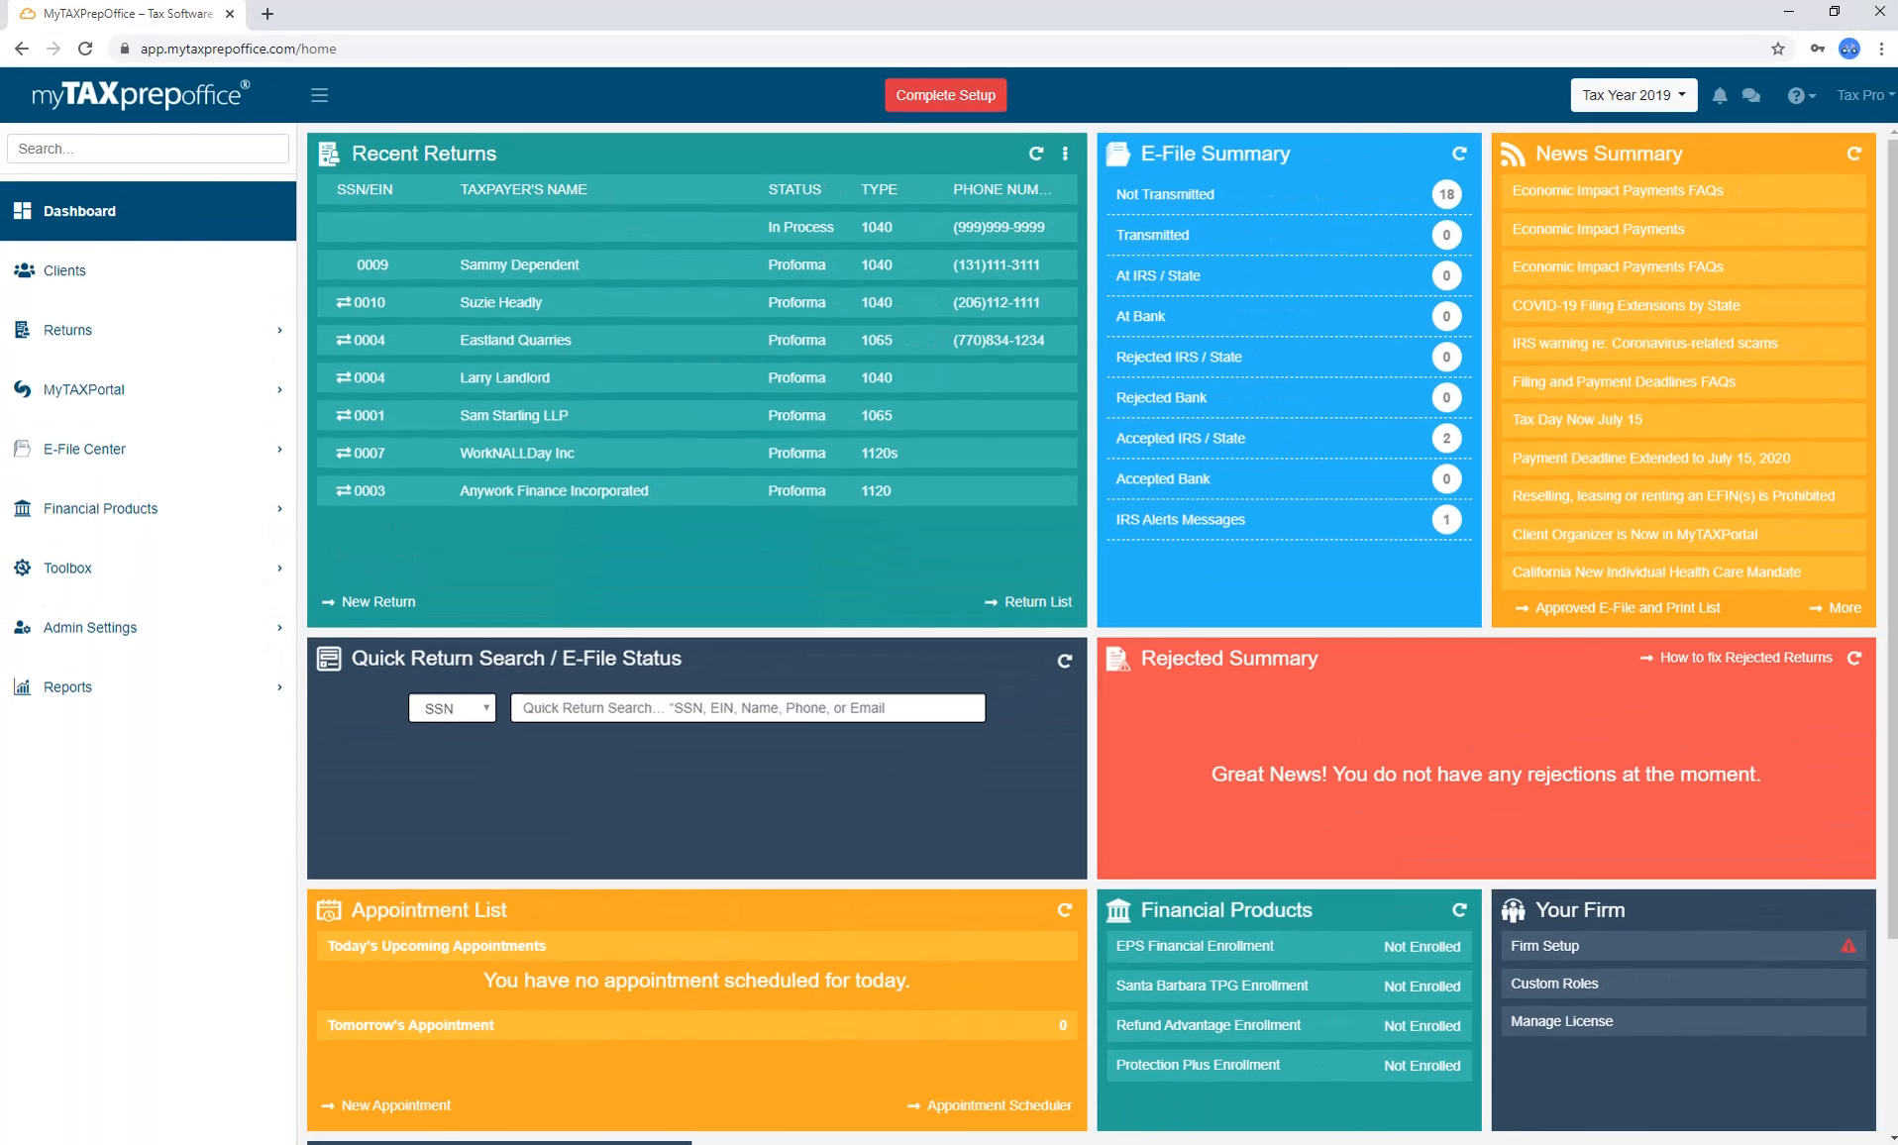
# Create and save a 'Test' appointment described 'New Client' for May 22, 11:30 AM–12:00 PM.
pyautogui.click(445, 1112)
pyautogui.write('Test')
pyautogui.press('Tab')
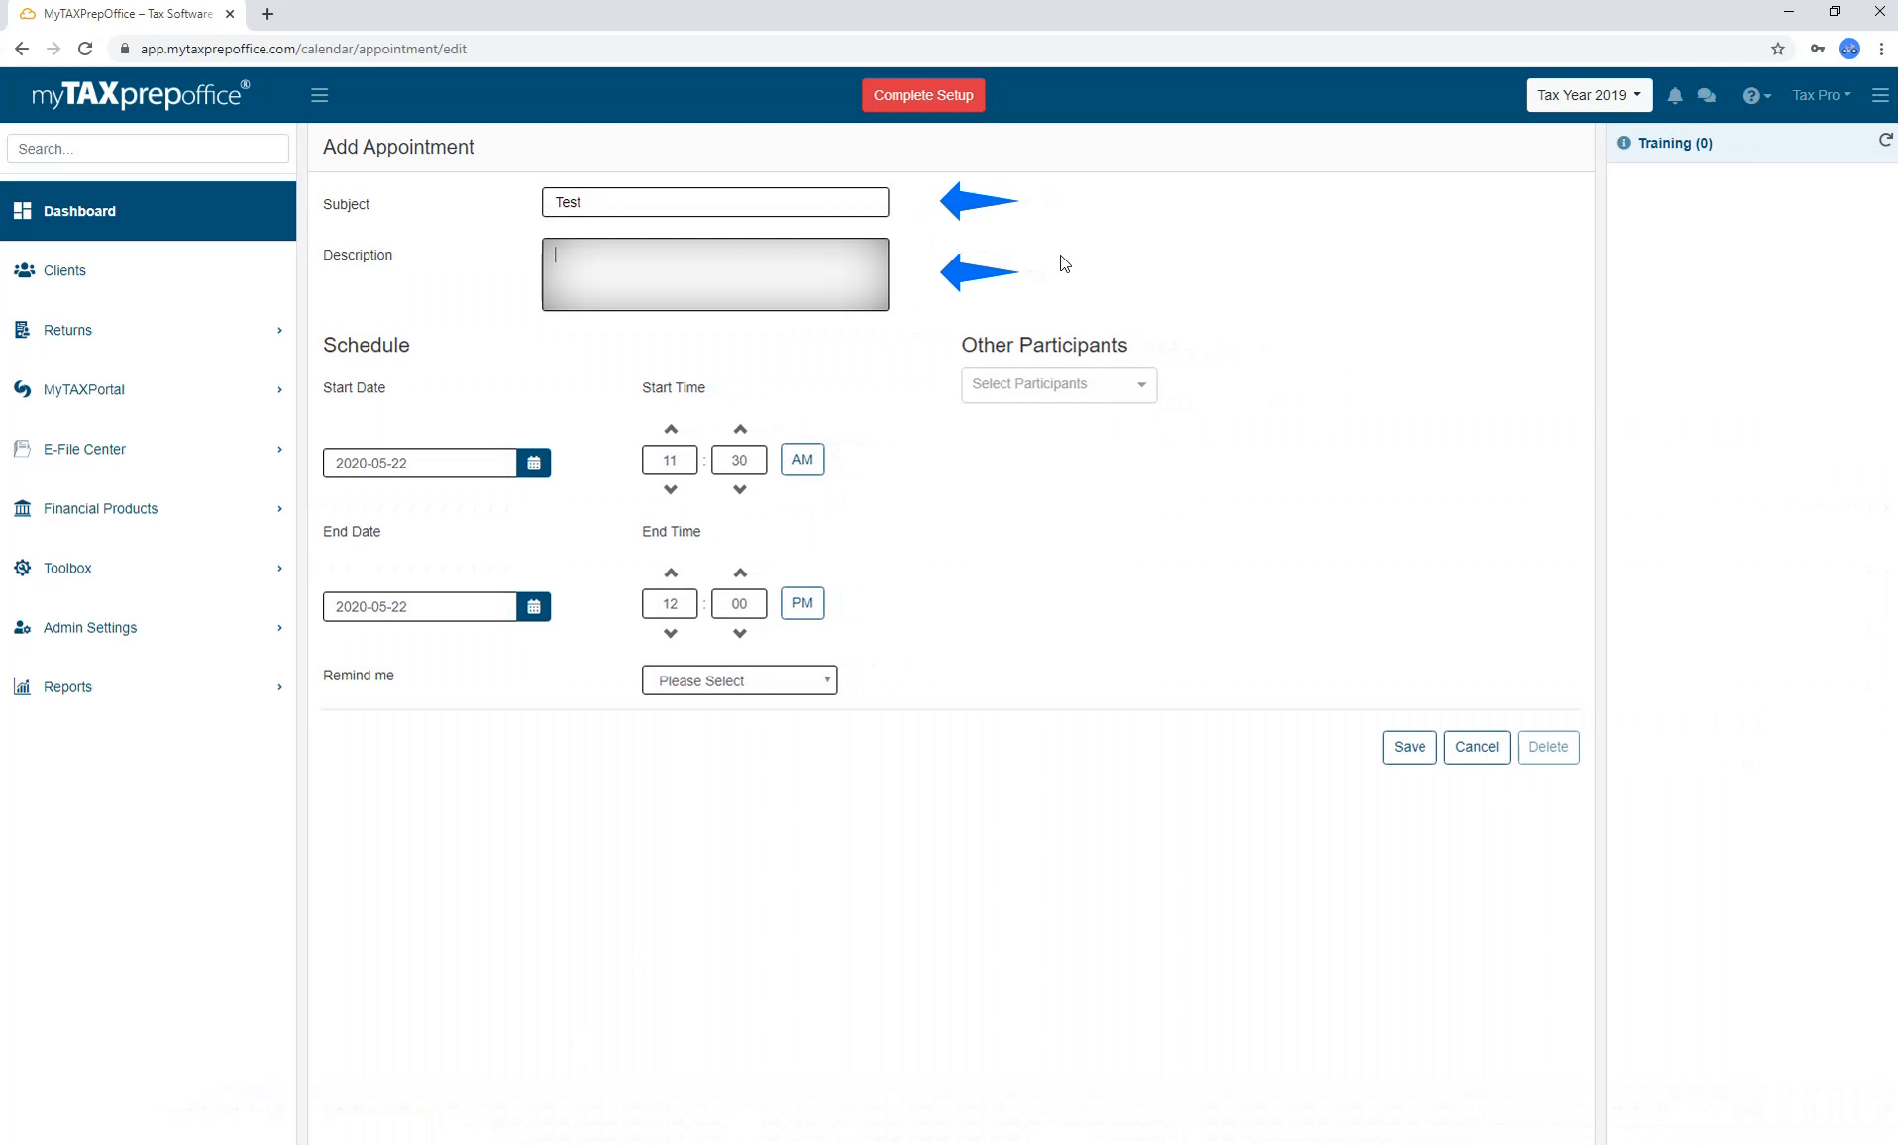
pyautogui.write('New Client')
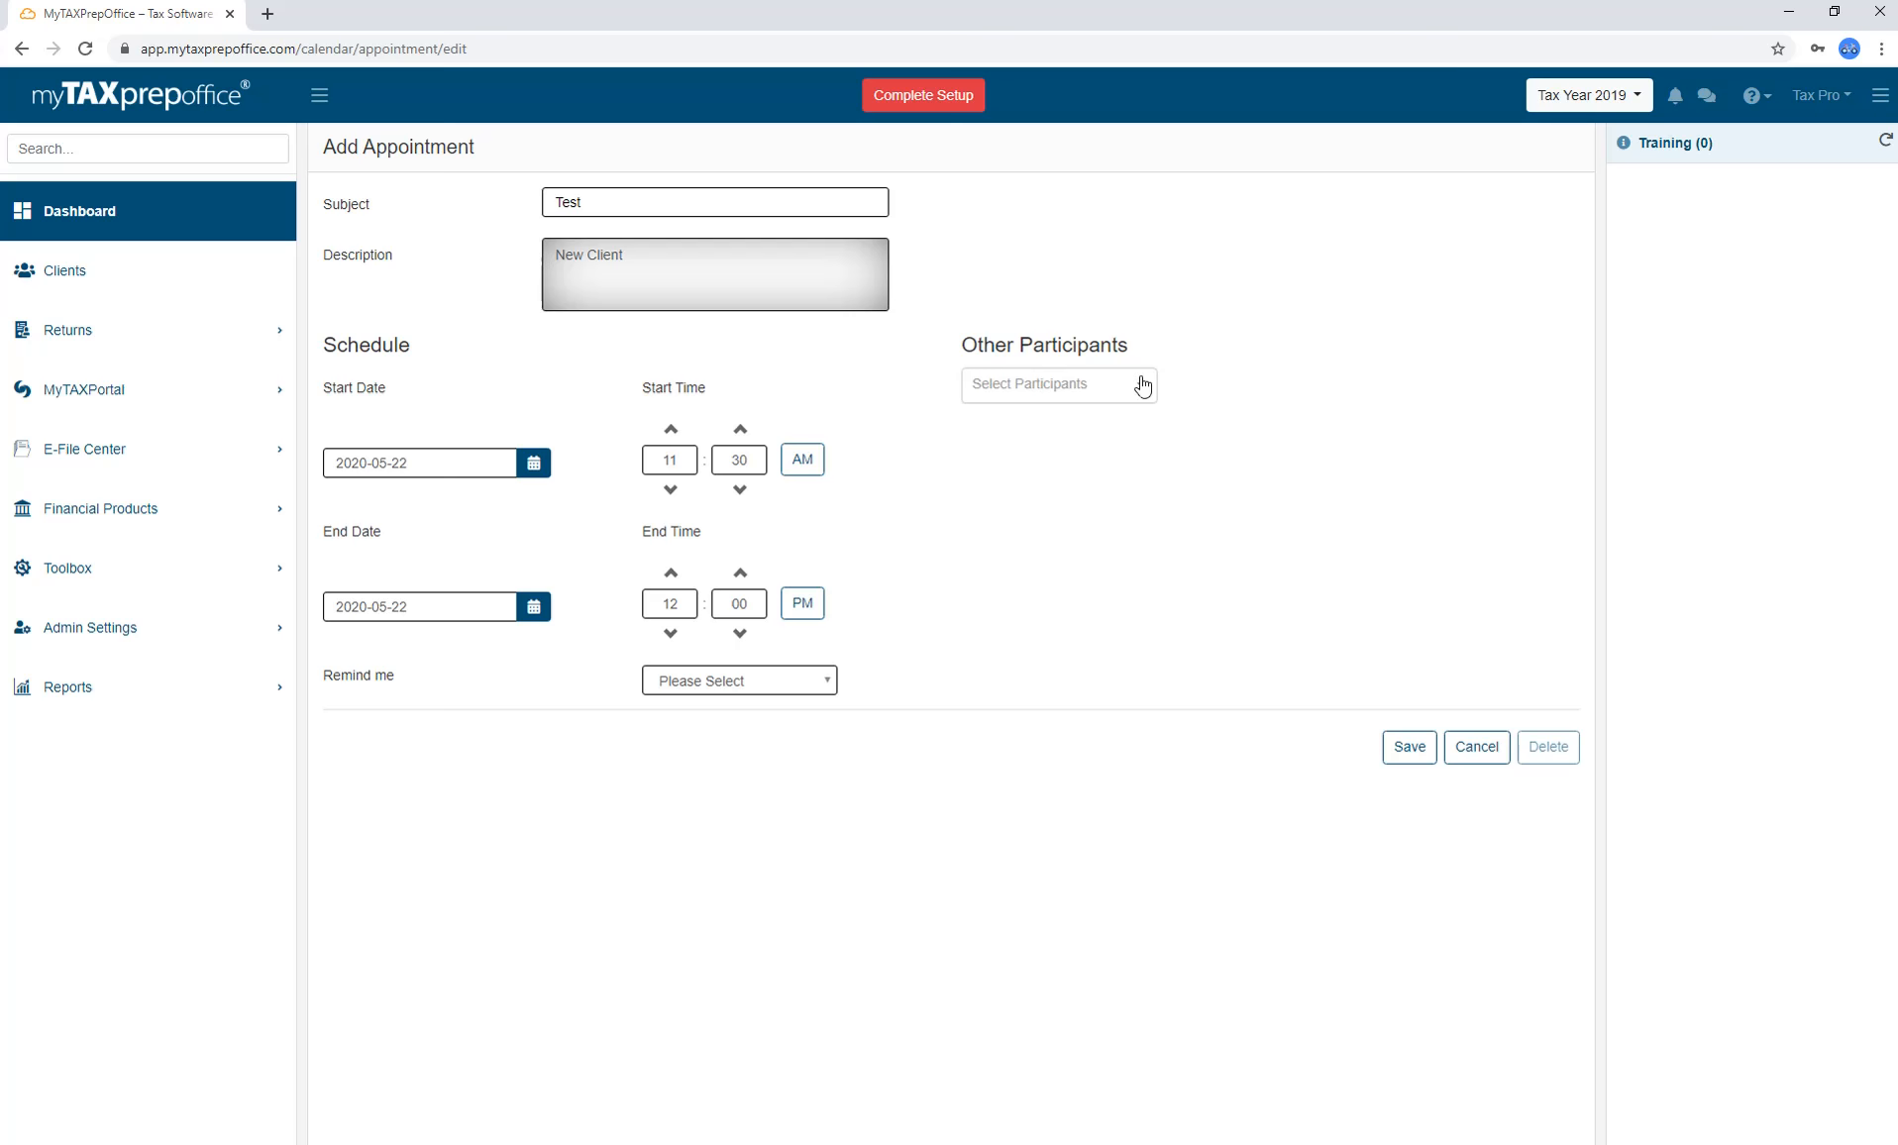
pyautogui.click(1143, 386)
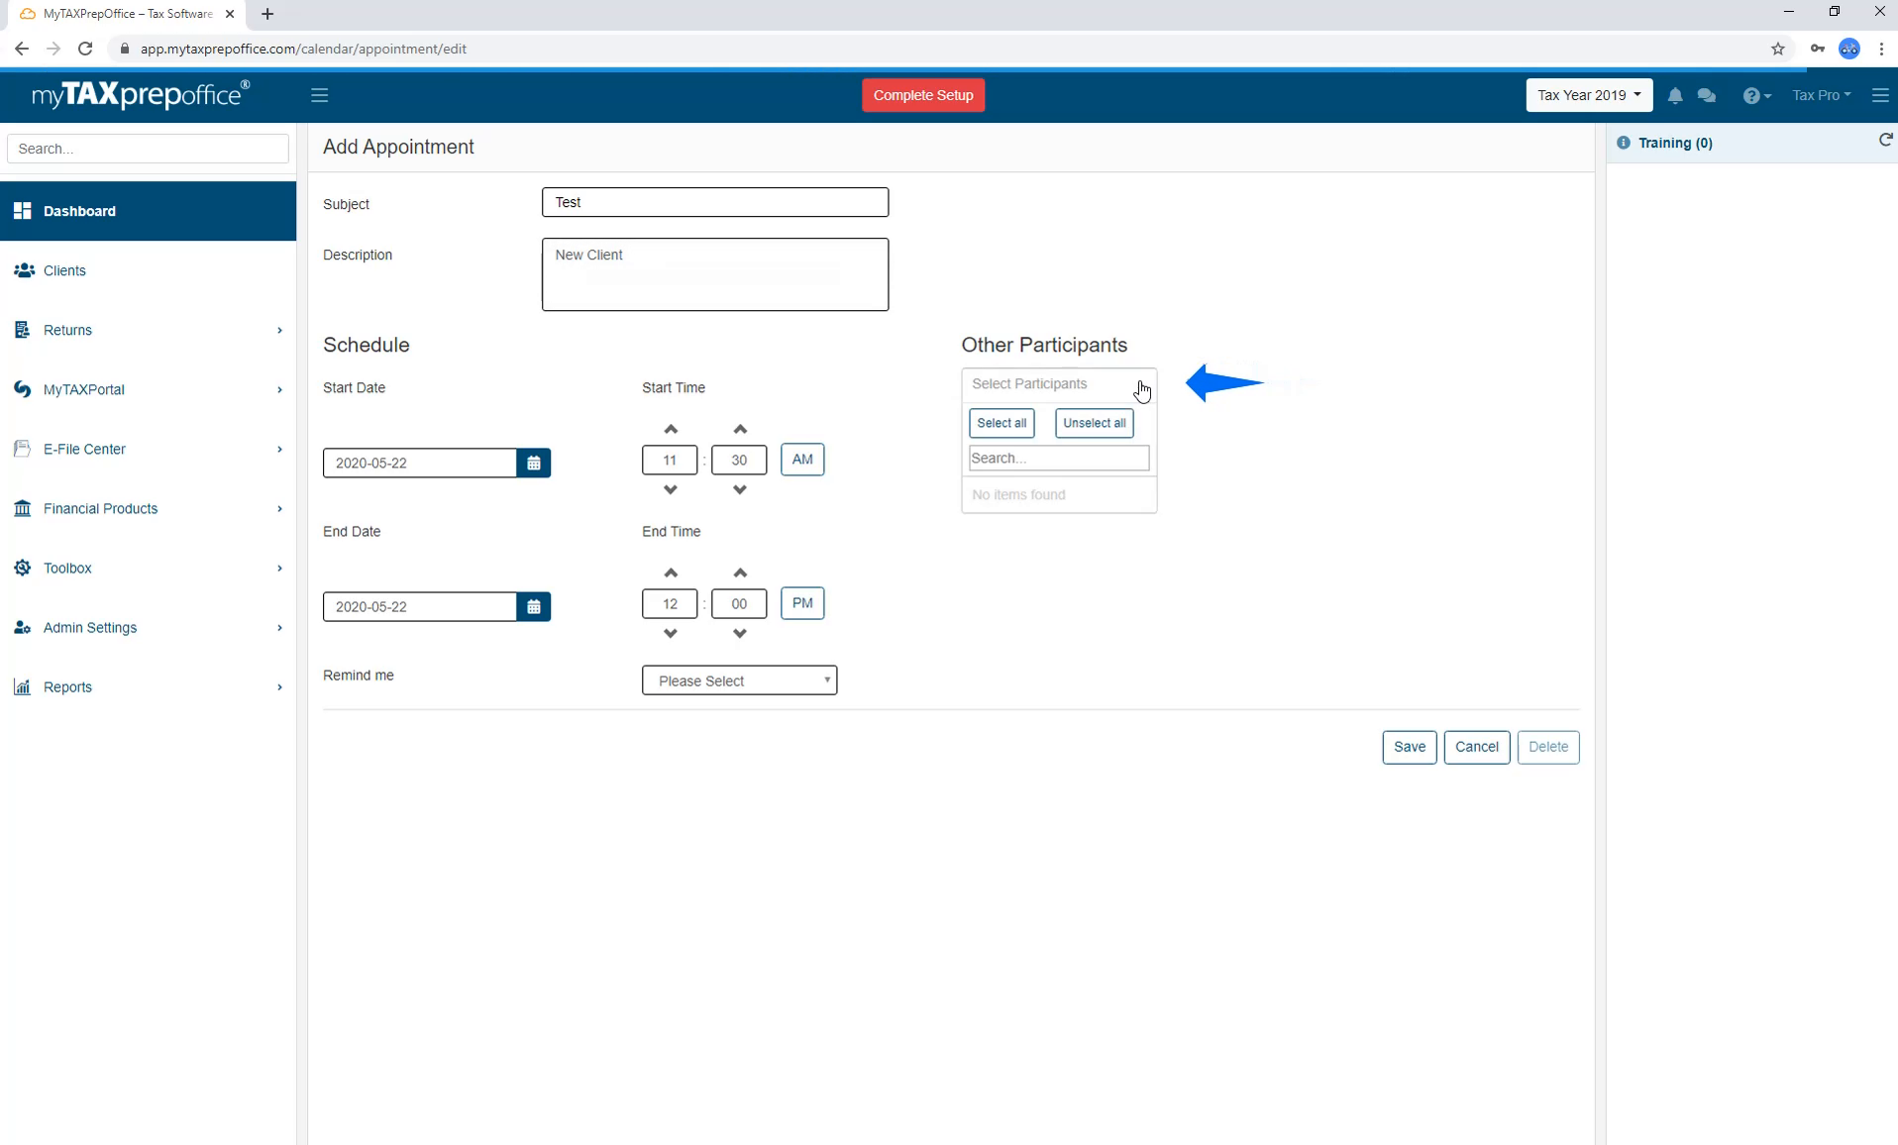
pyautogui.click(1143, 388)
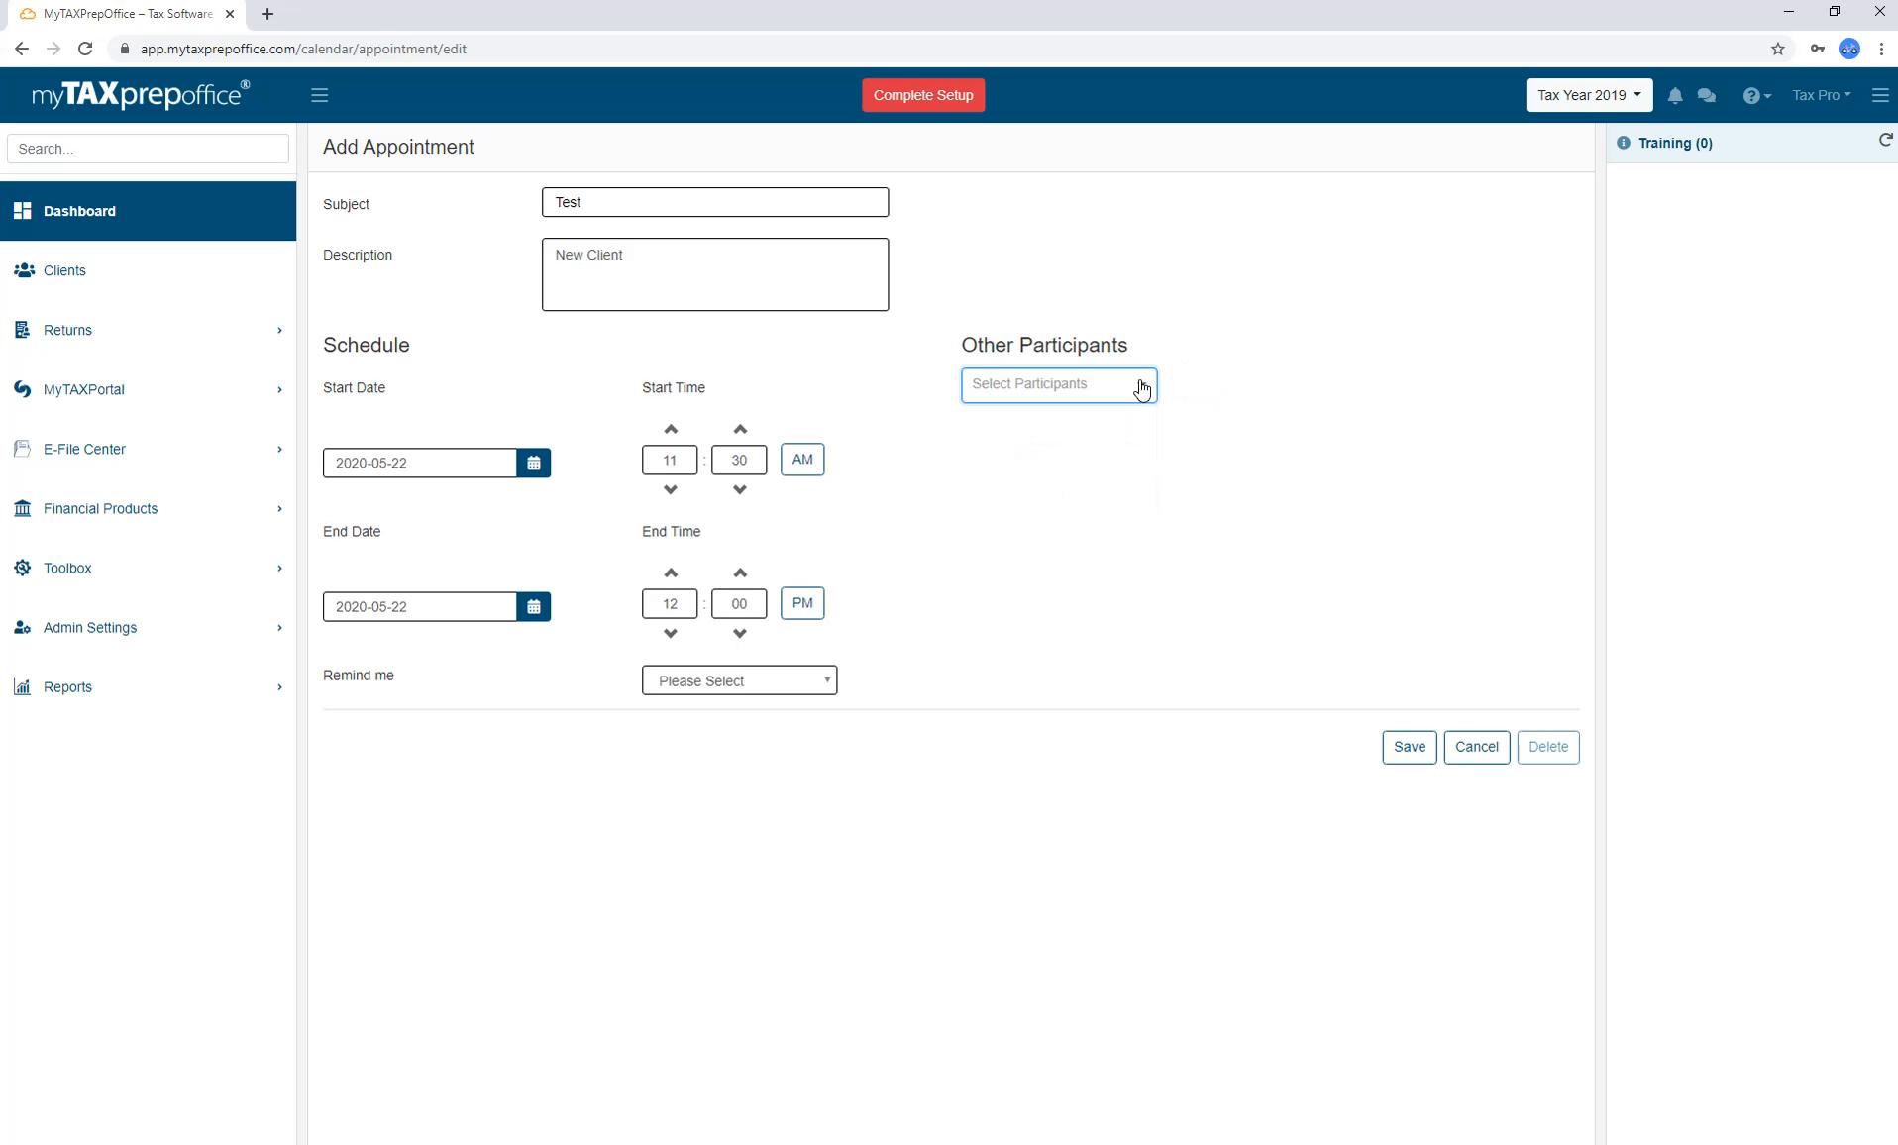
pyautogui.click(539, 479)
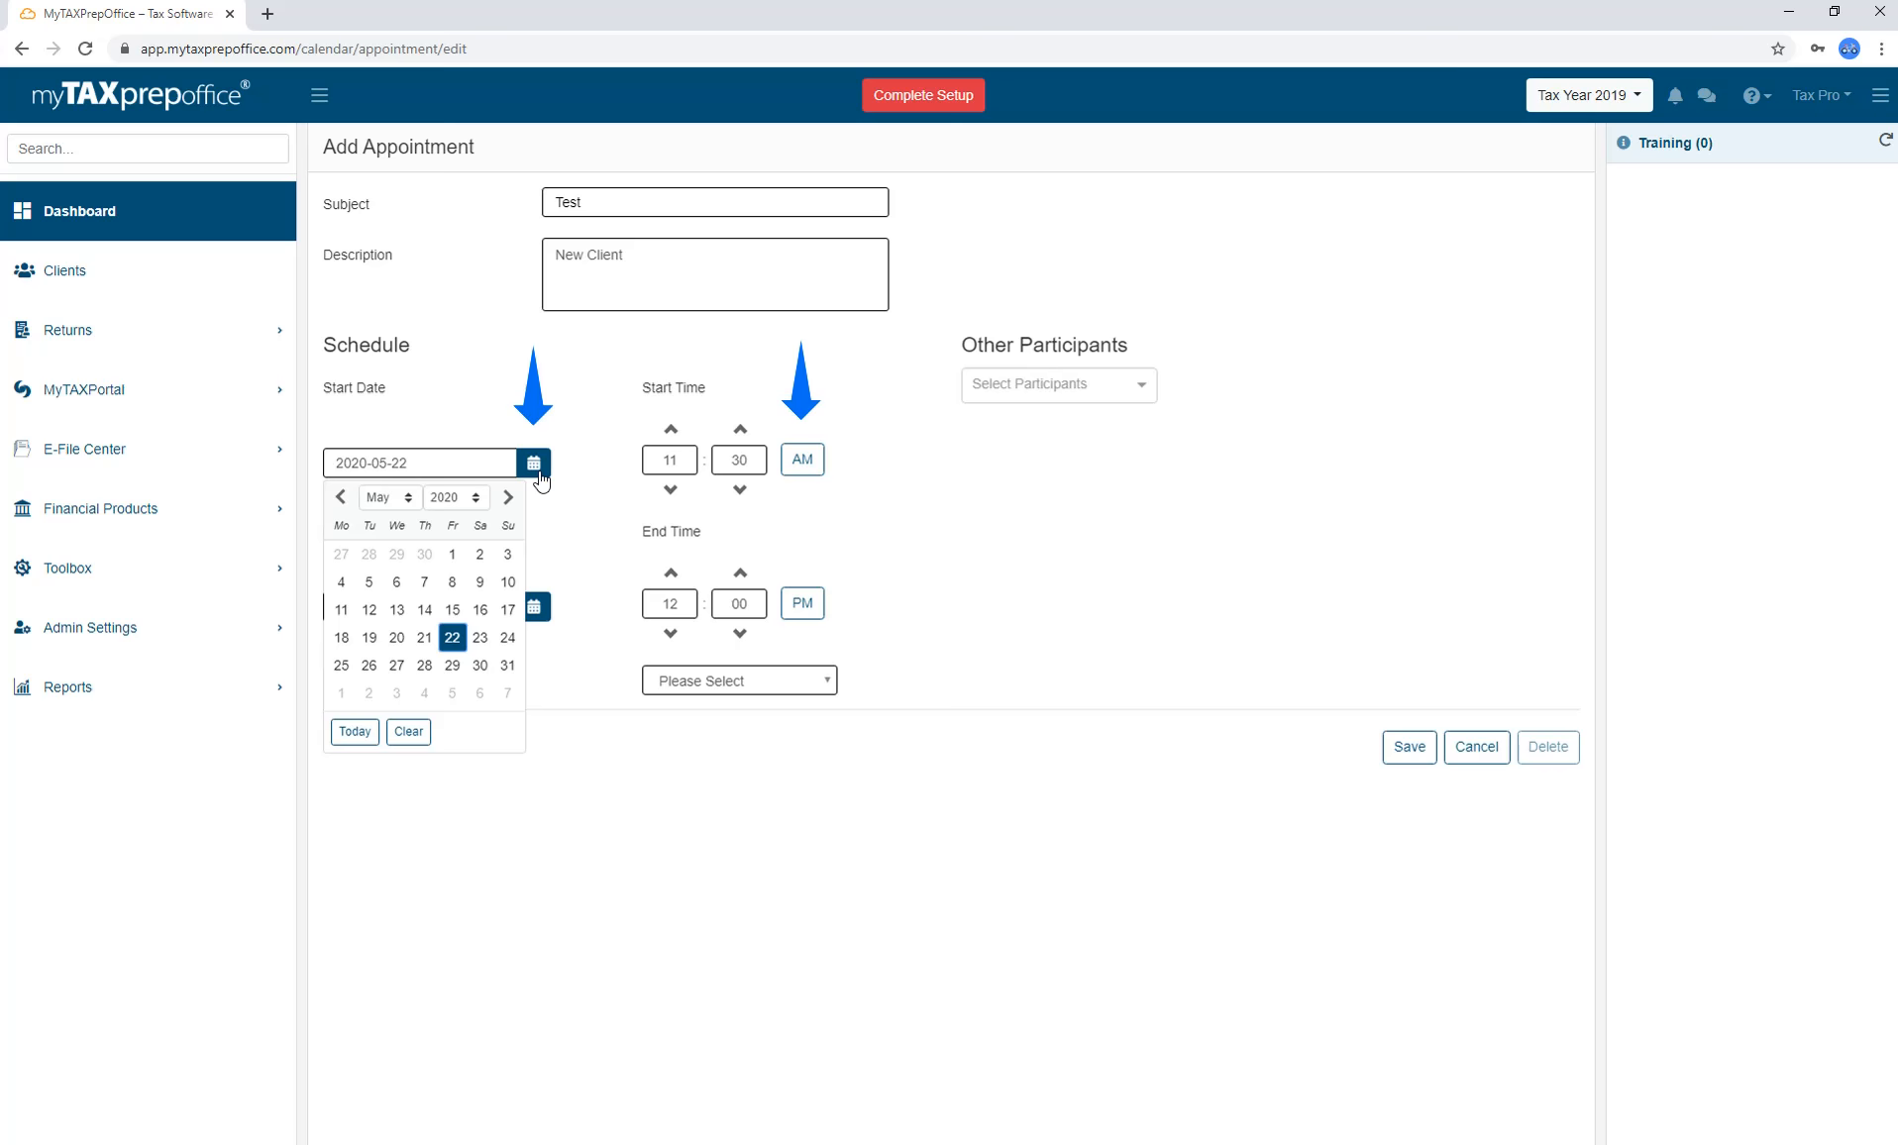
pyautogui.click(540, 480)
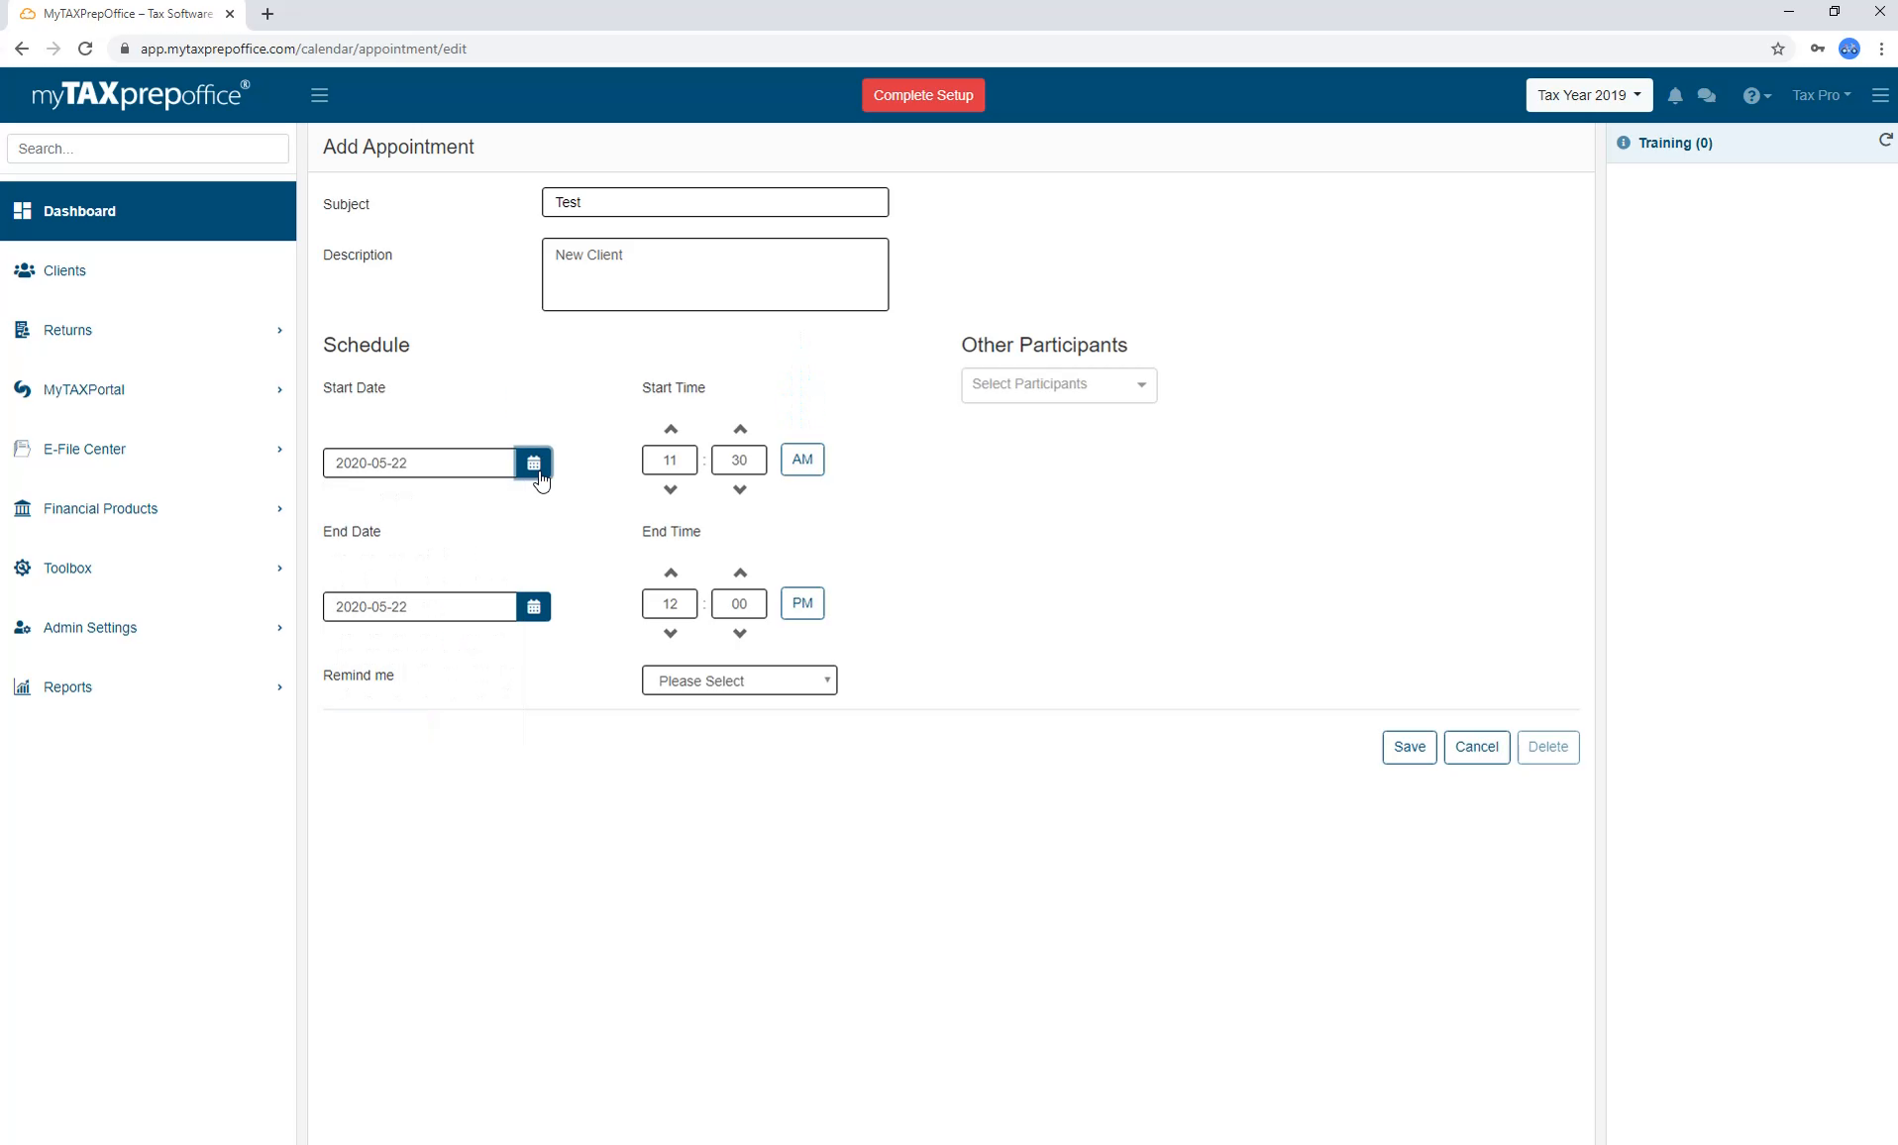
pyautogui.click(828, 684)
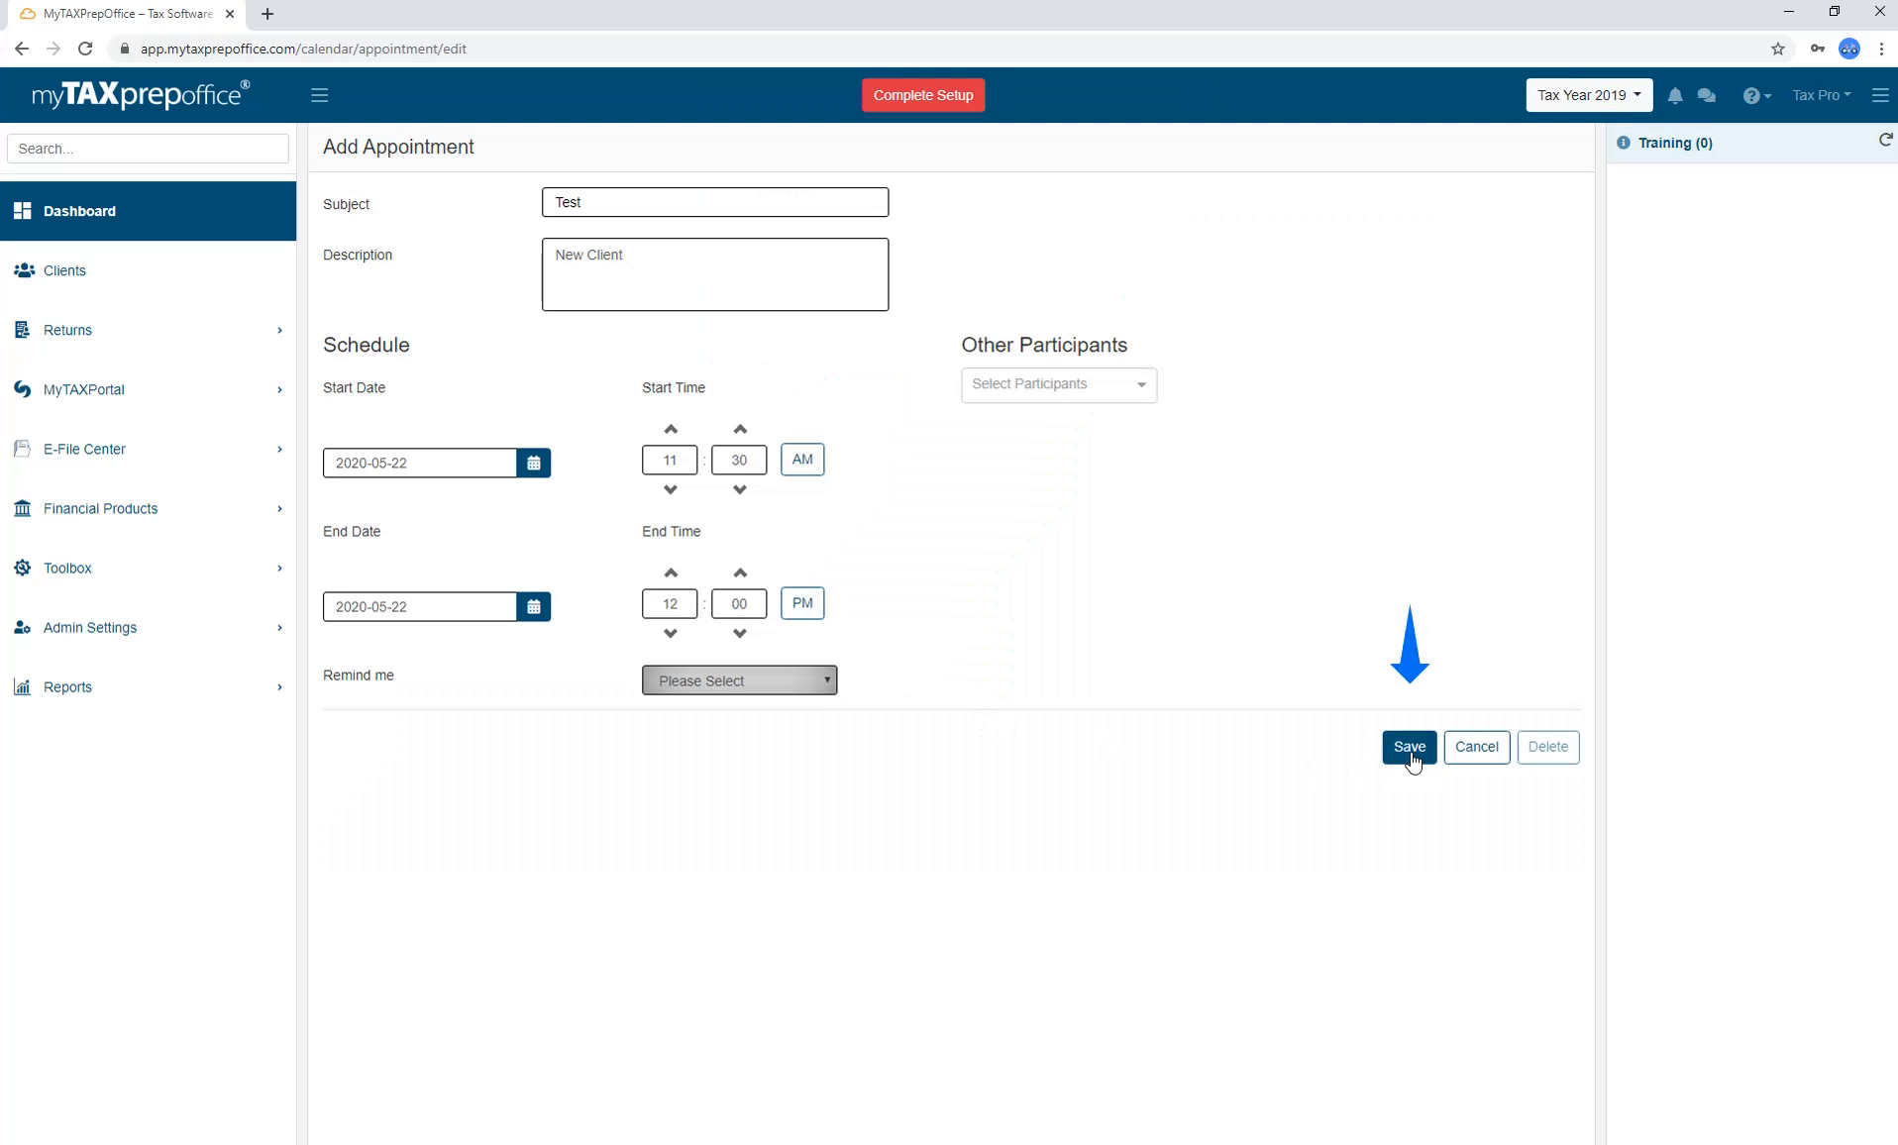
pyautogui.click(1411, 753)
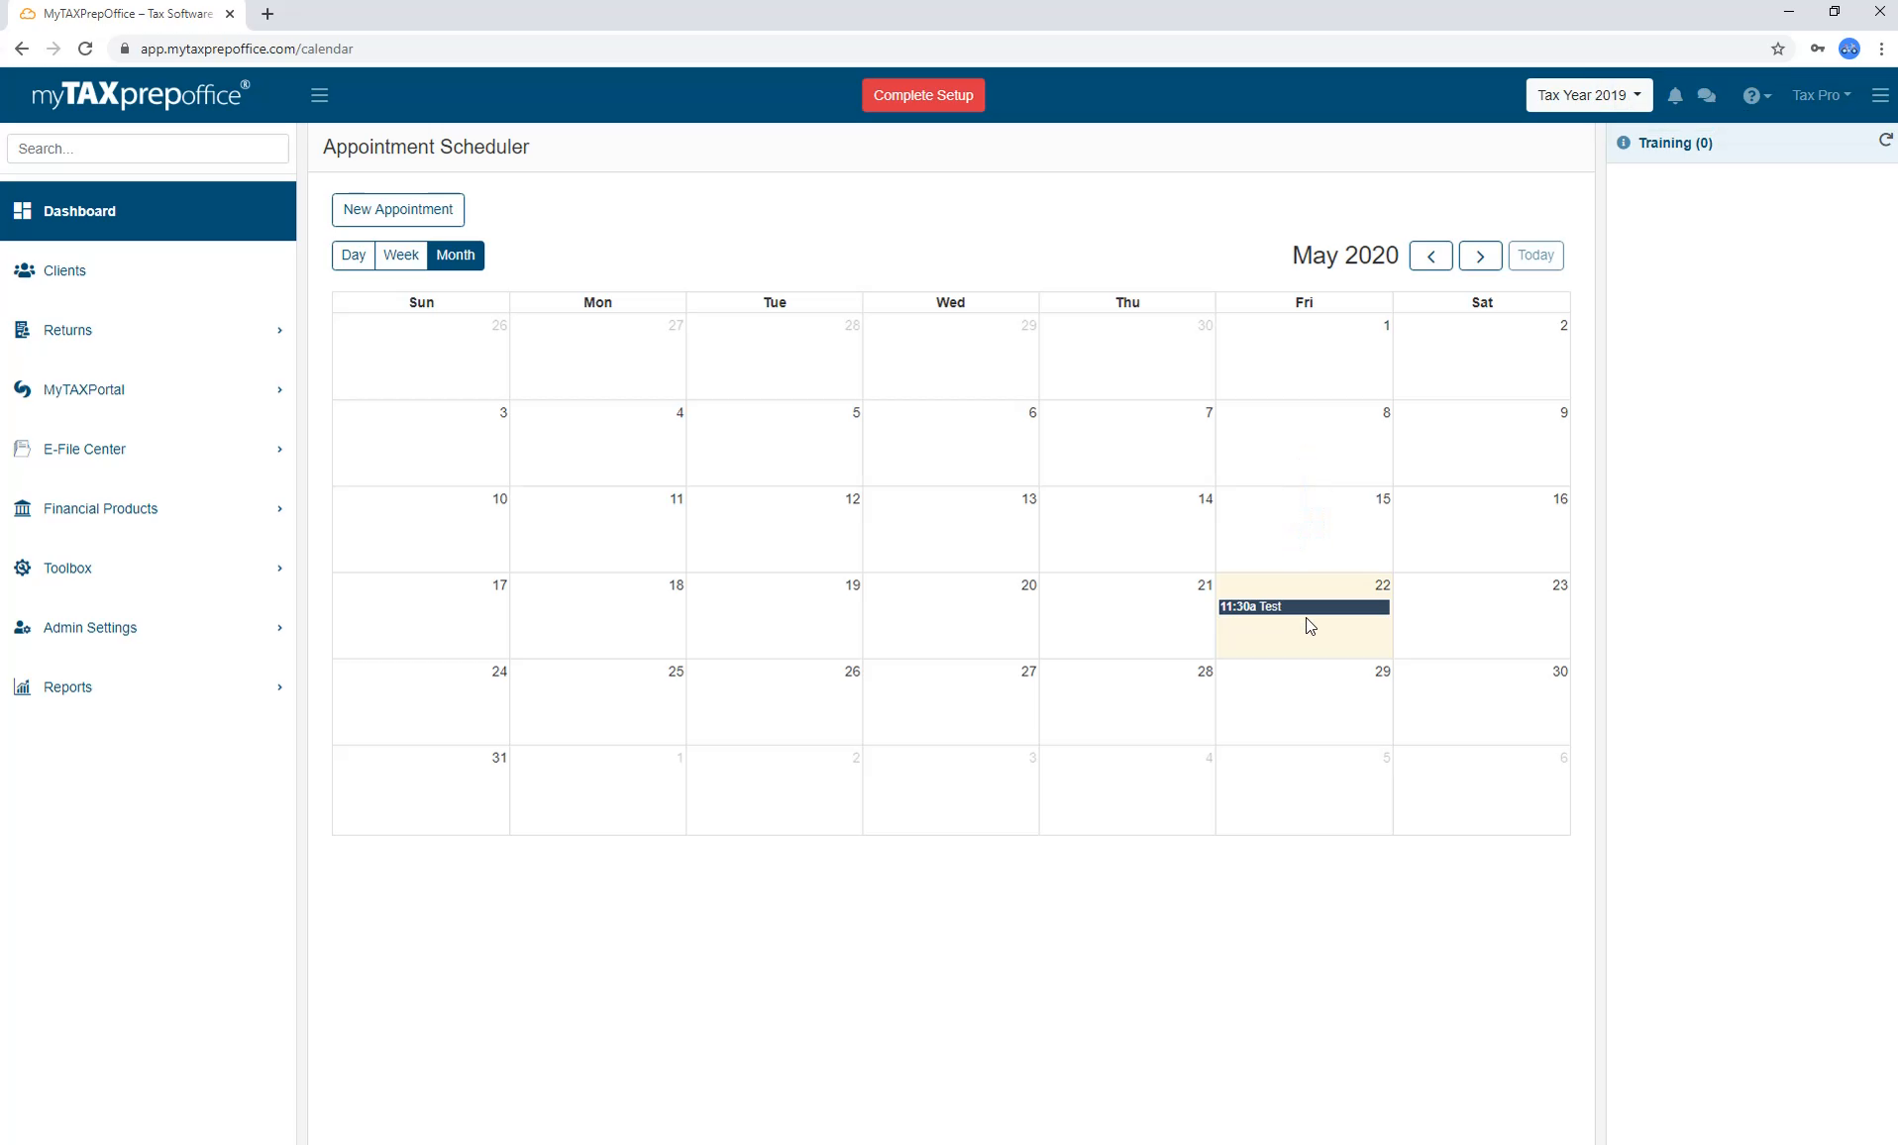
# Check the calendar in day, week and month views, then return to the dashboard.
pyautogui.moveTo(1312, 620)
pyautogui.mouseDown()
pyautogui.moveTo(1311, 697)
pyautogui.moveTo(1309, 633)
pyautogui.mouseUp()
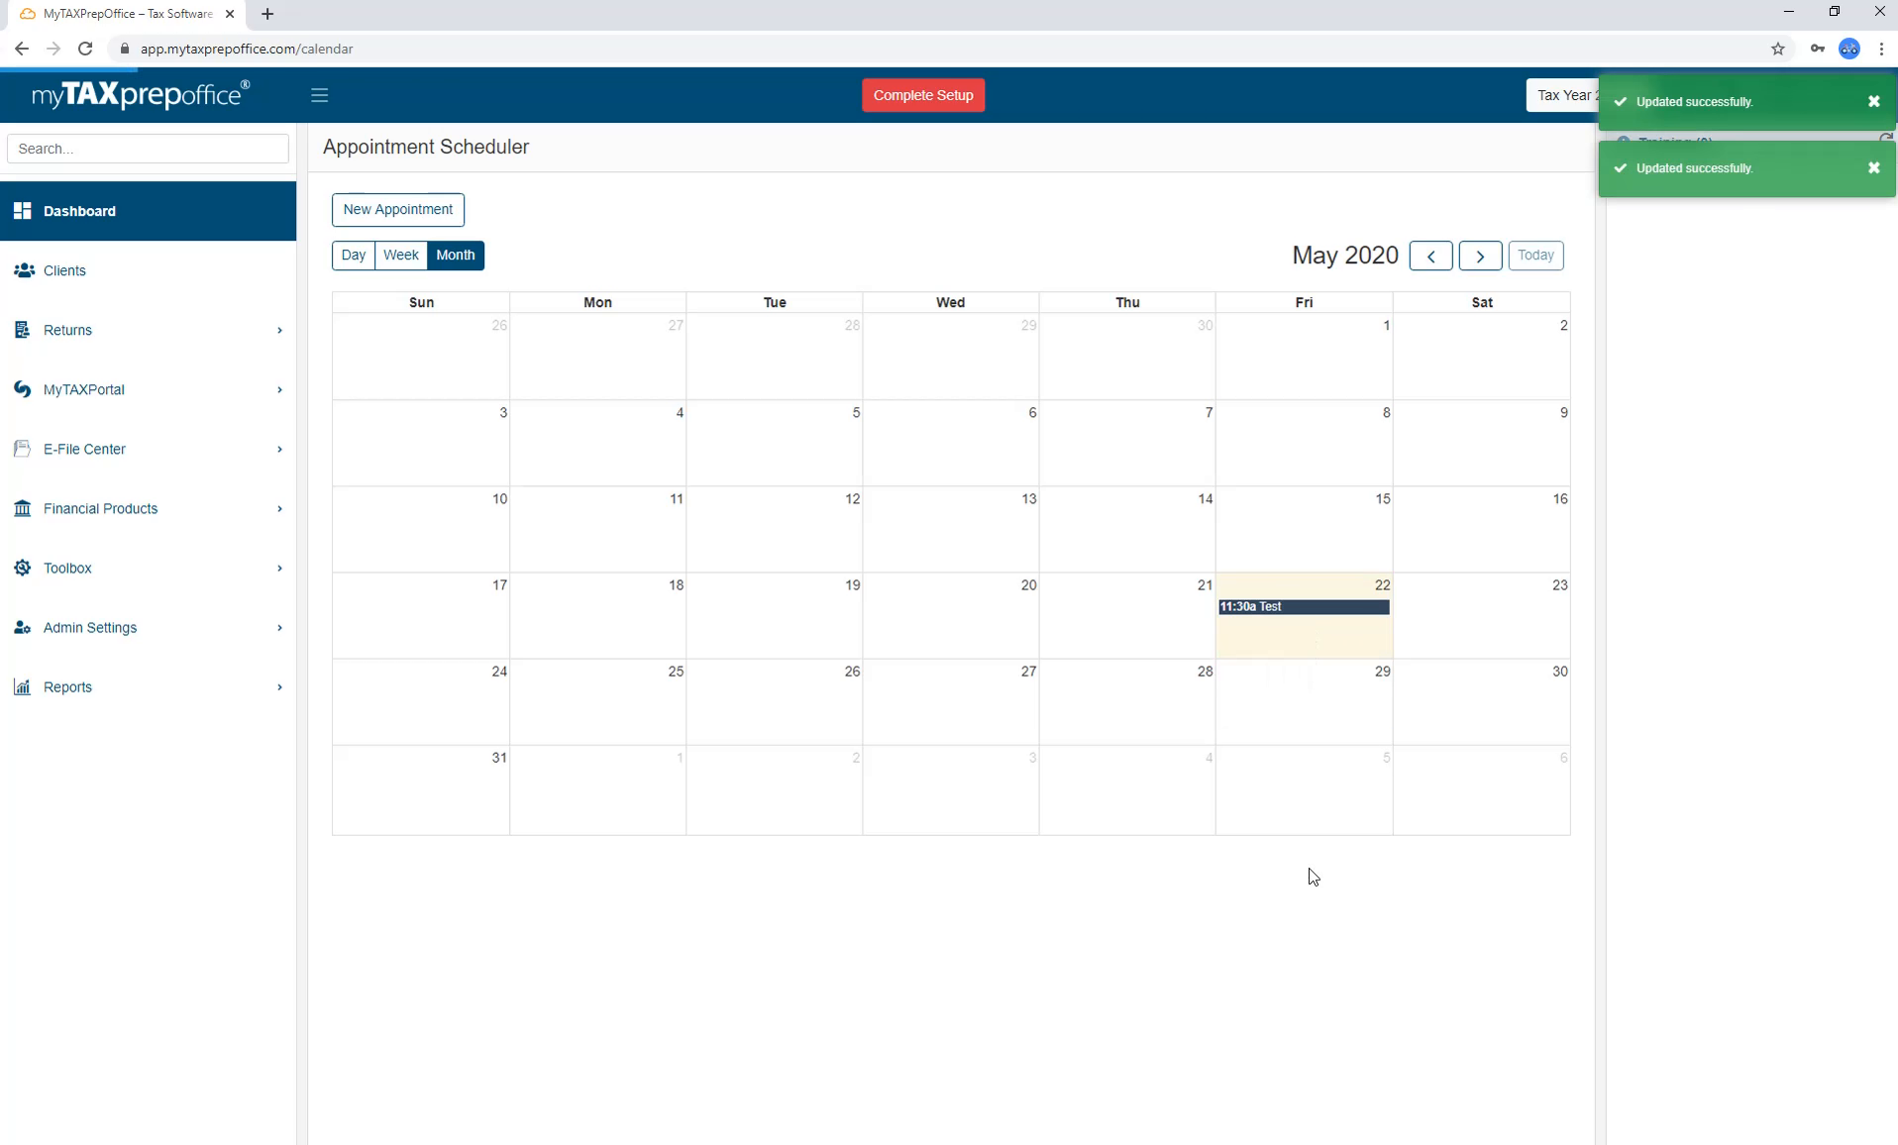
pyautogui.click(354, 255)
pyautogui.click(401, 255)
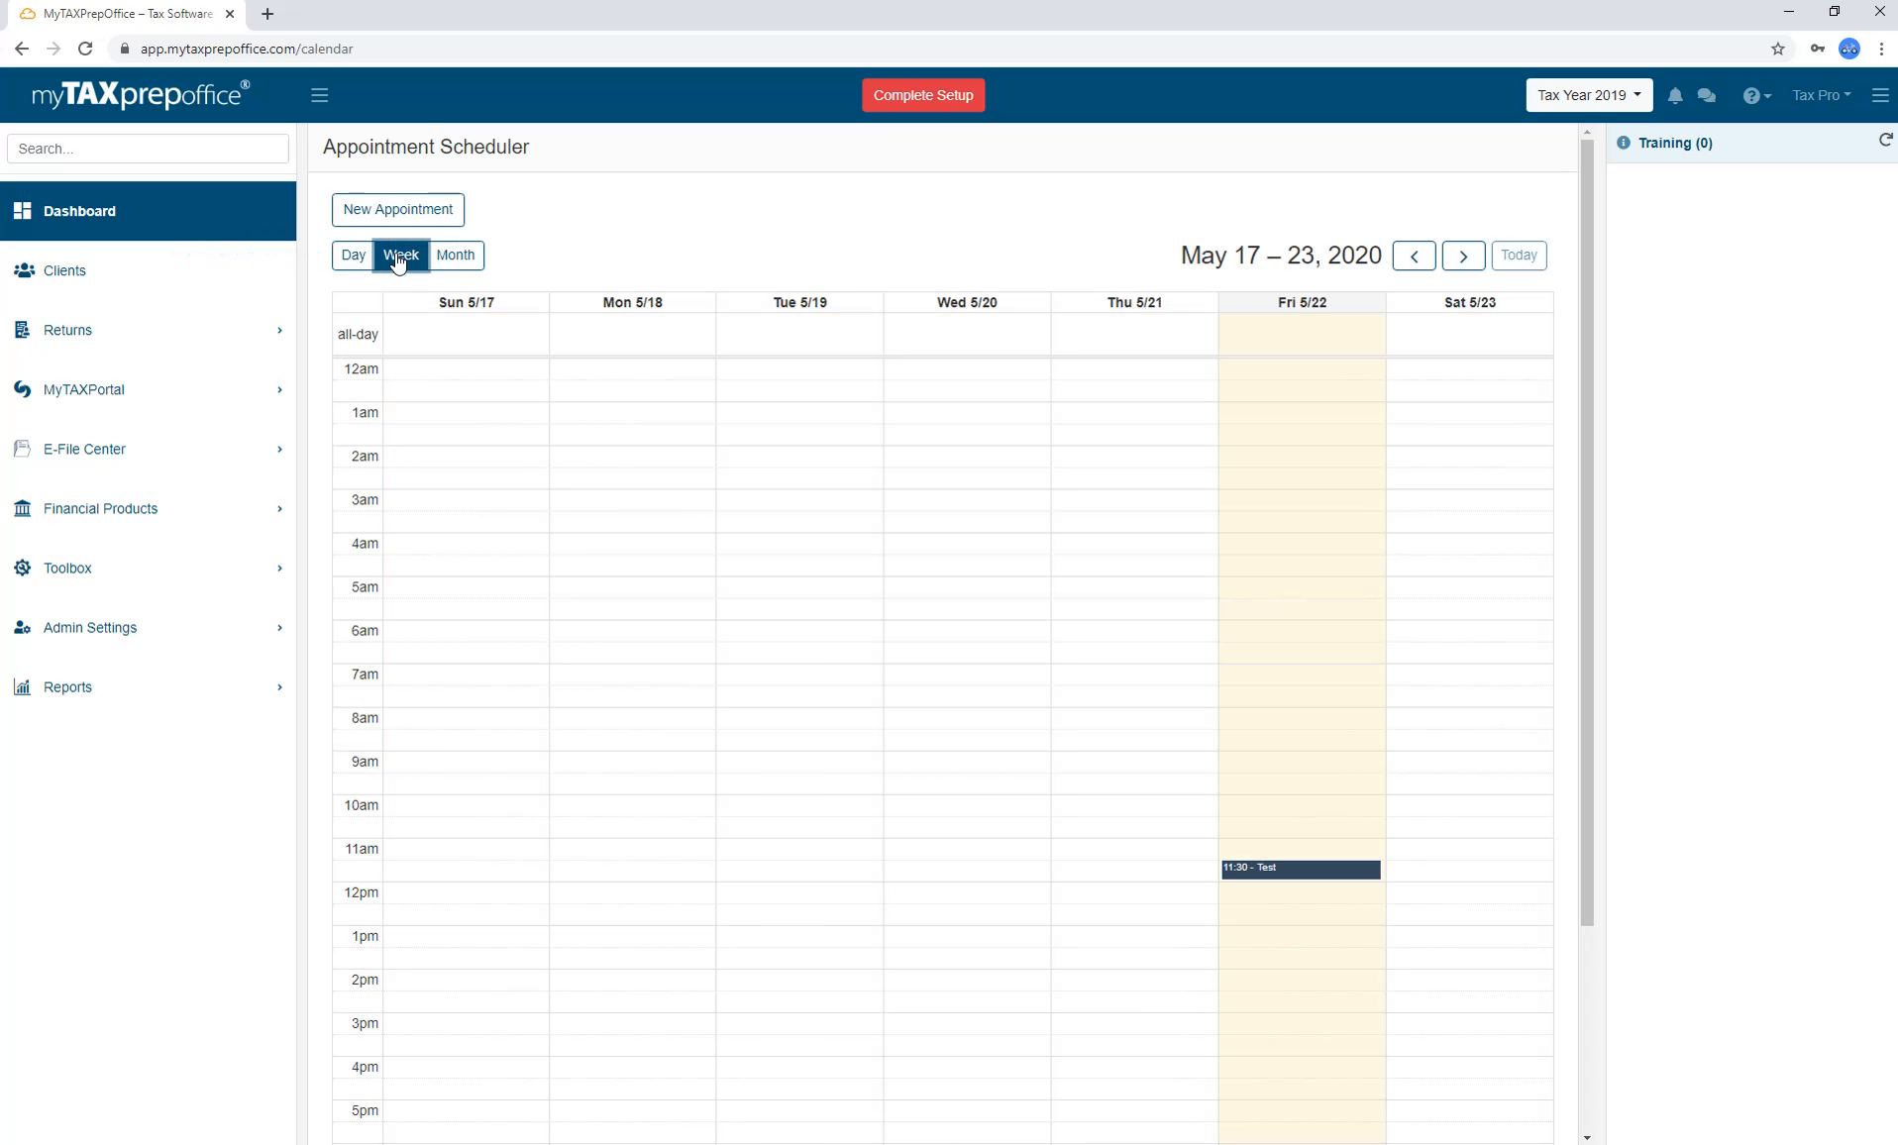
pyautogui.click(456, 255)
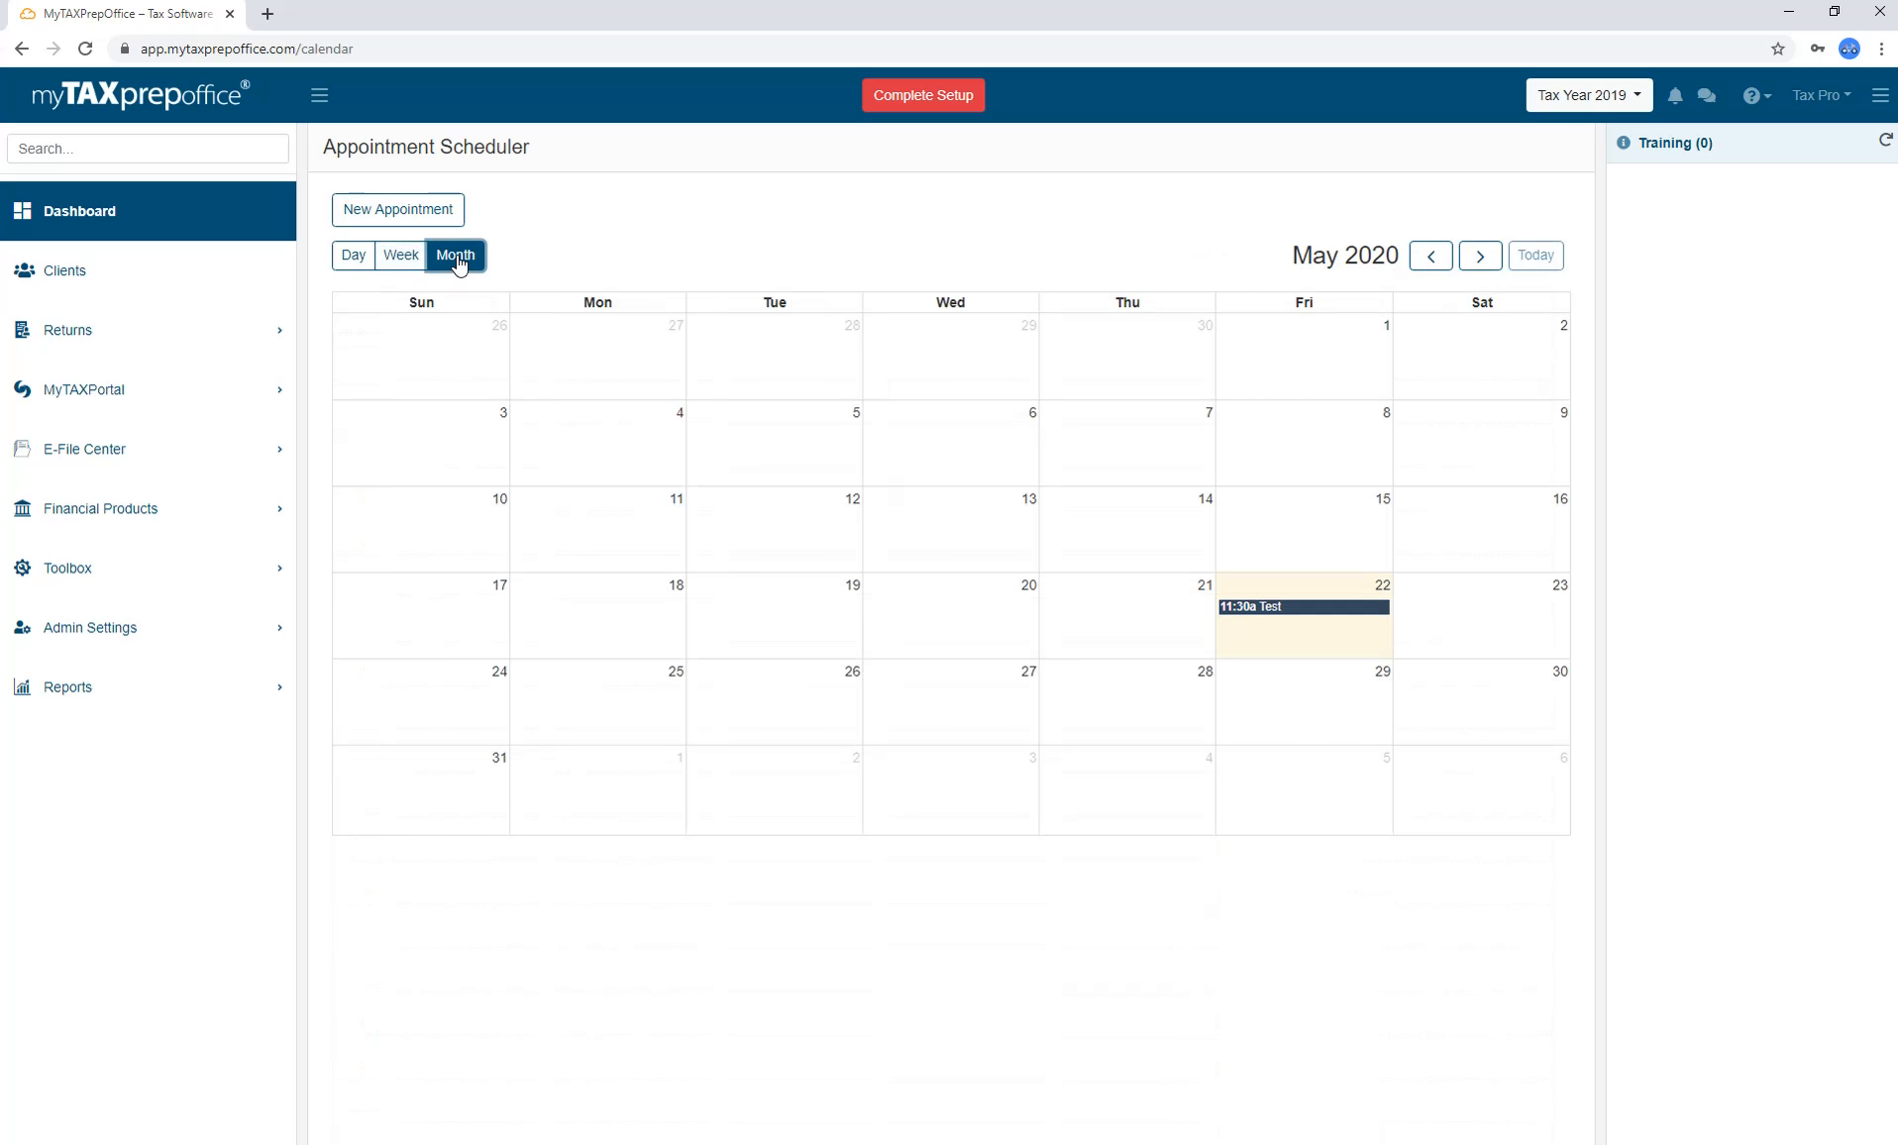
pyautogui.click(277, 224)
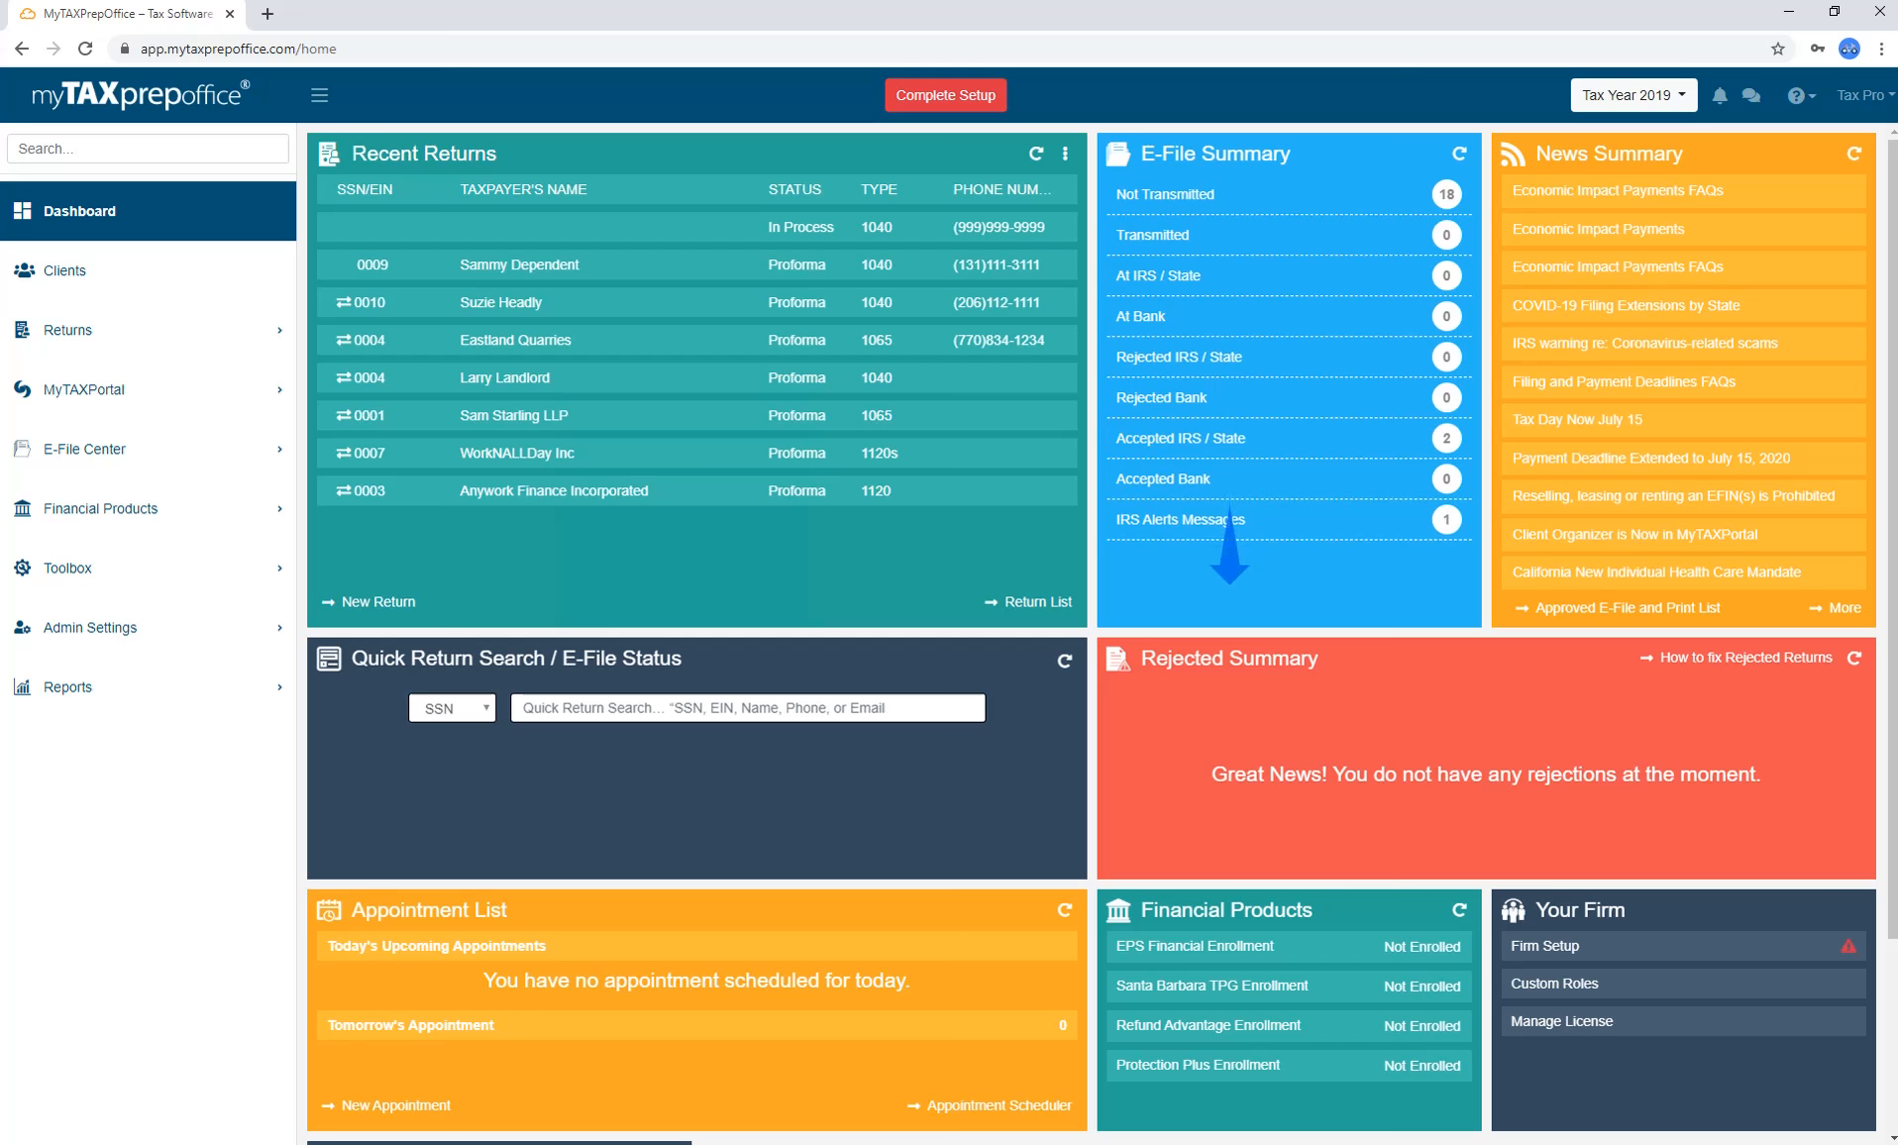
# Expand Returns and then E-File Center in the sidebar.
pyautogui.click(227, 330)
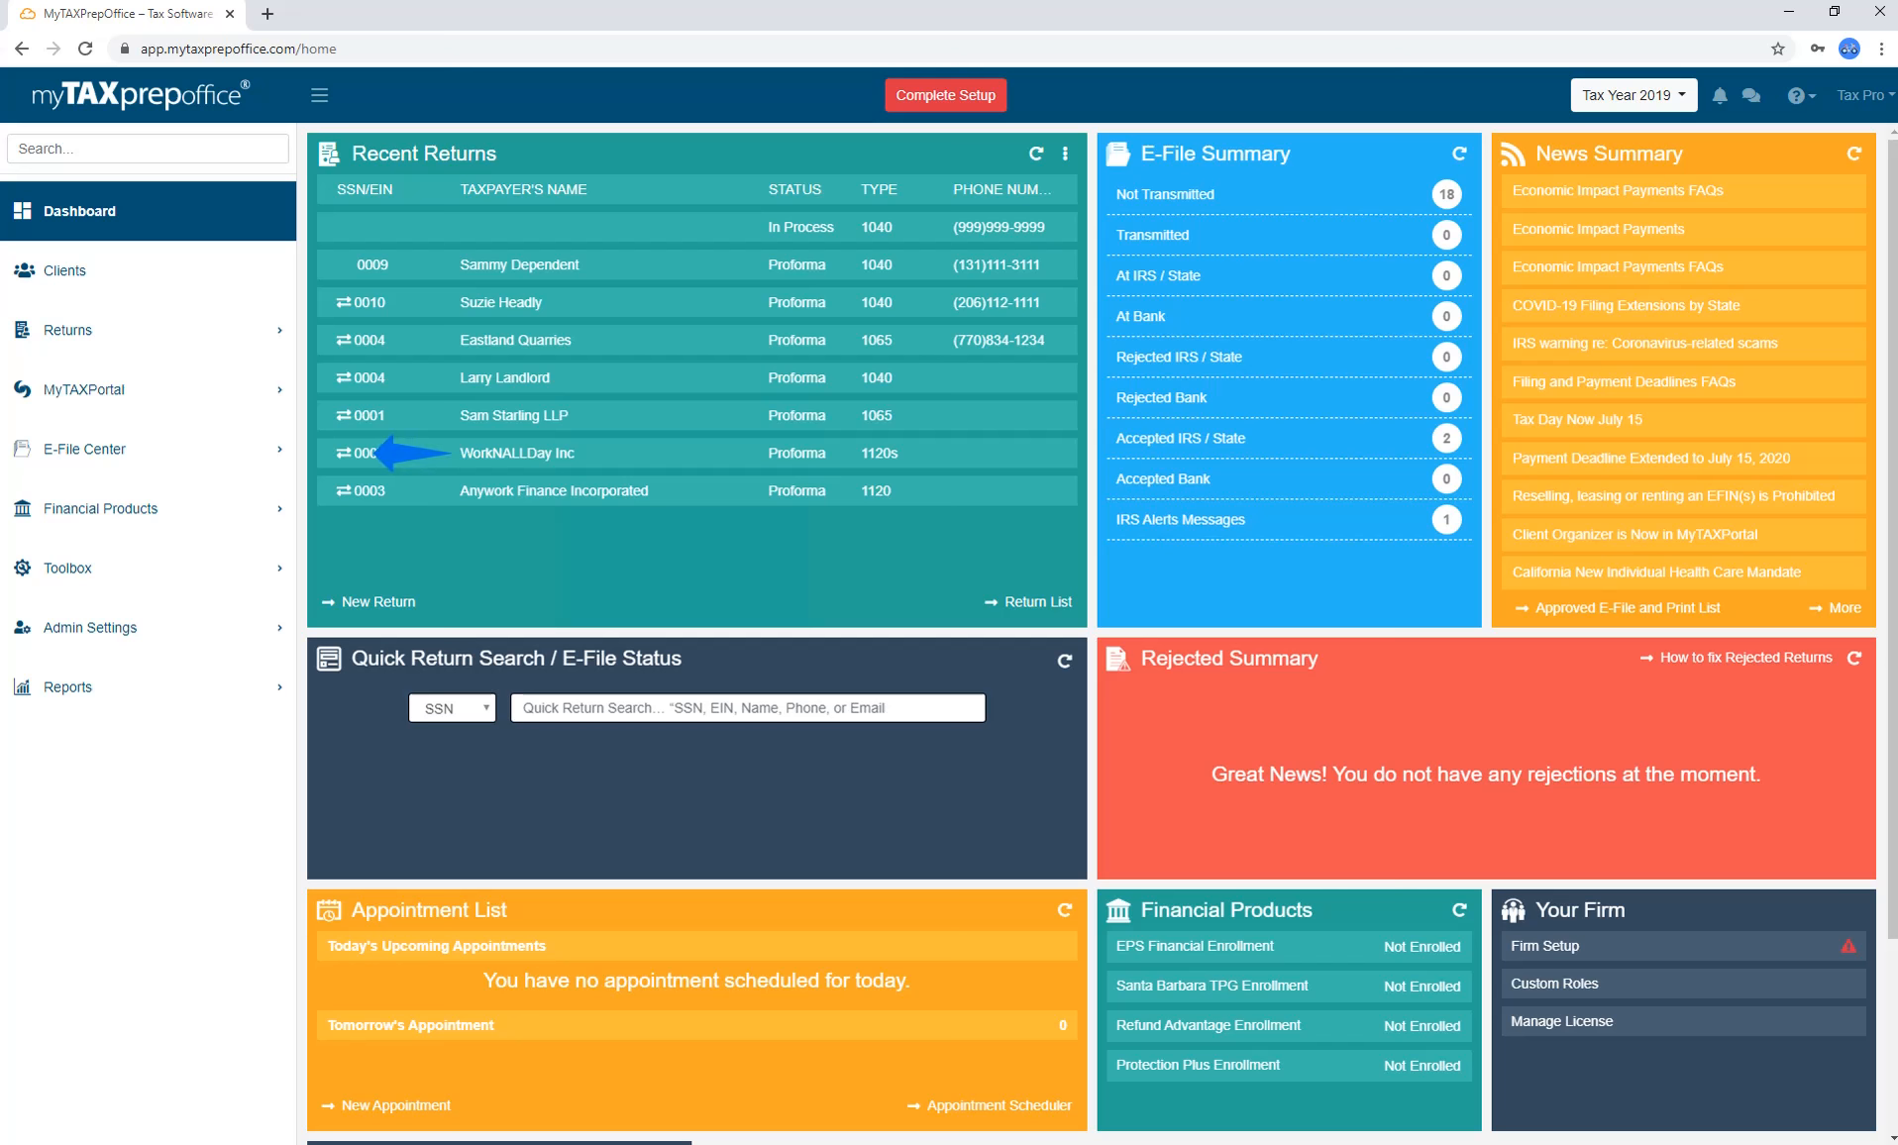
pyautogui.click(213, 438)
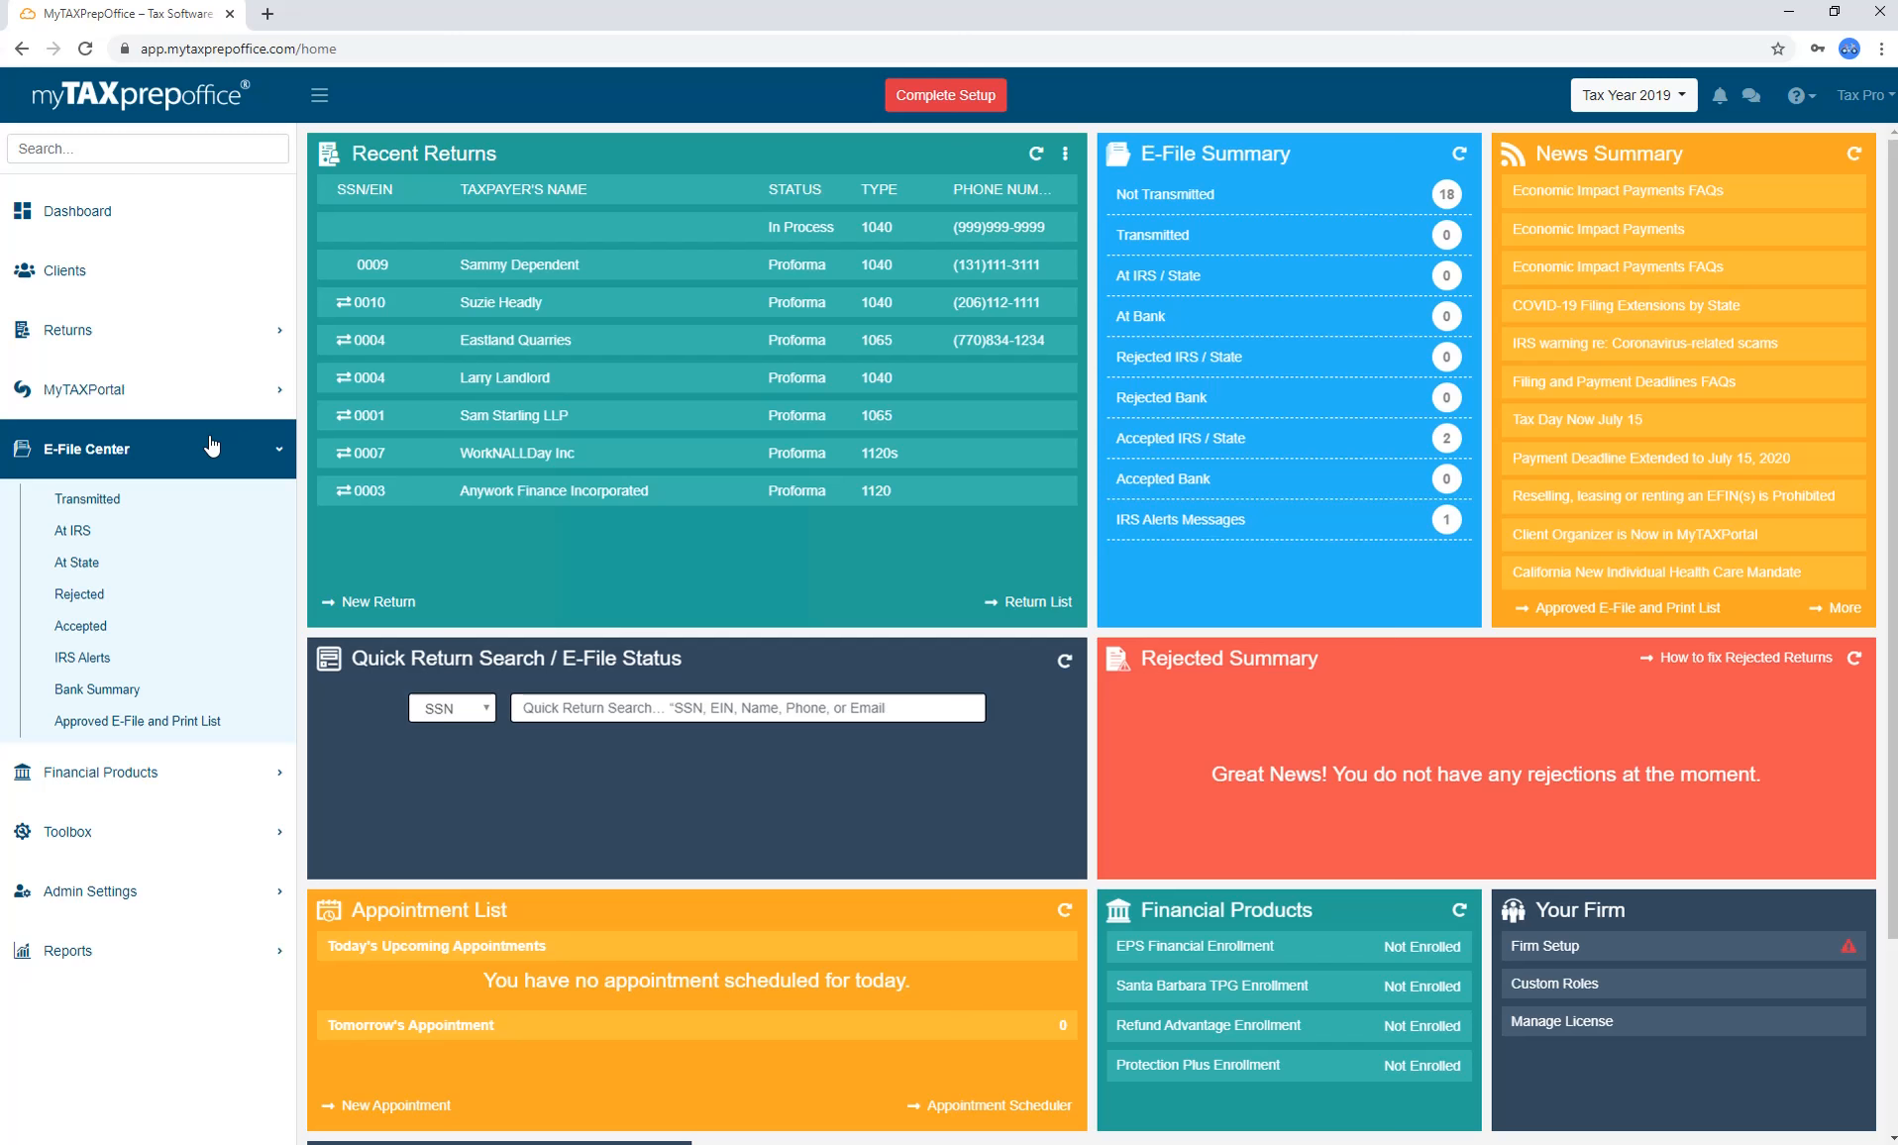
# Collapse the E-File Center submenu by selecting Dashboard in the sidebar.
pyautogui.click(211, 446)
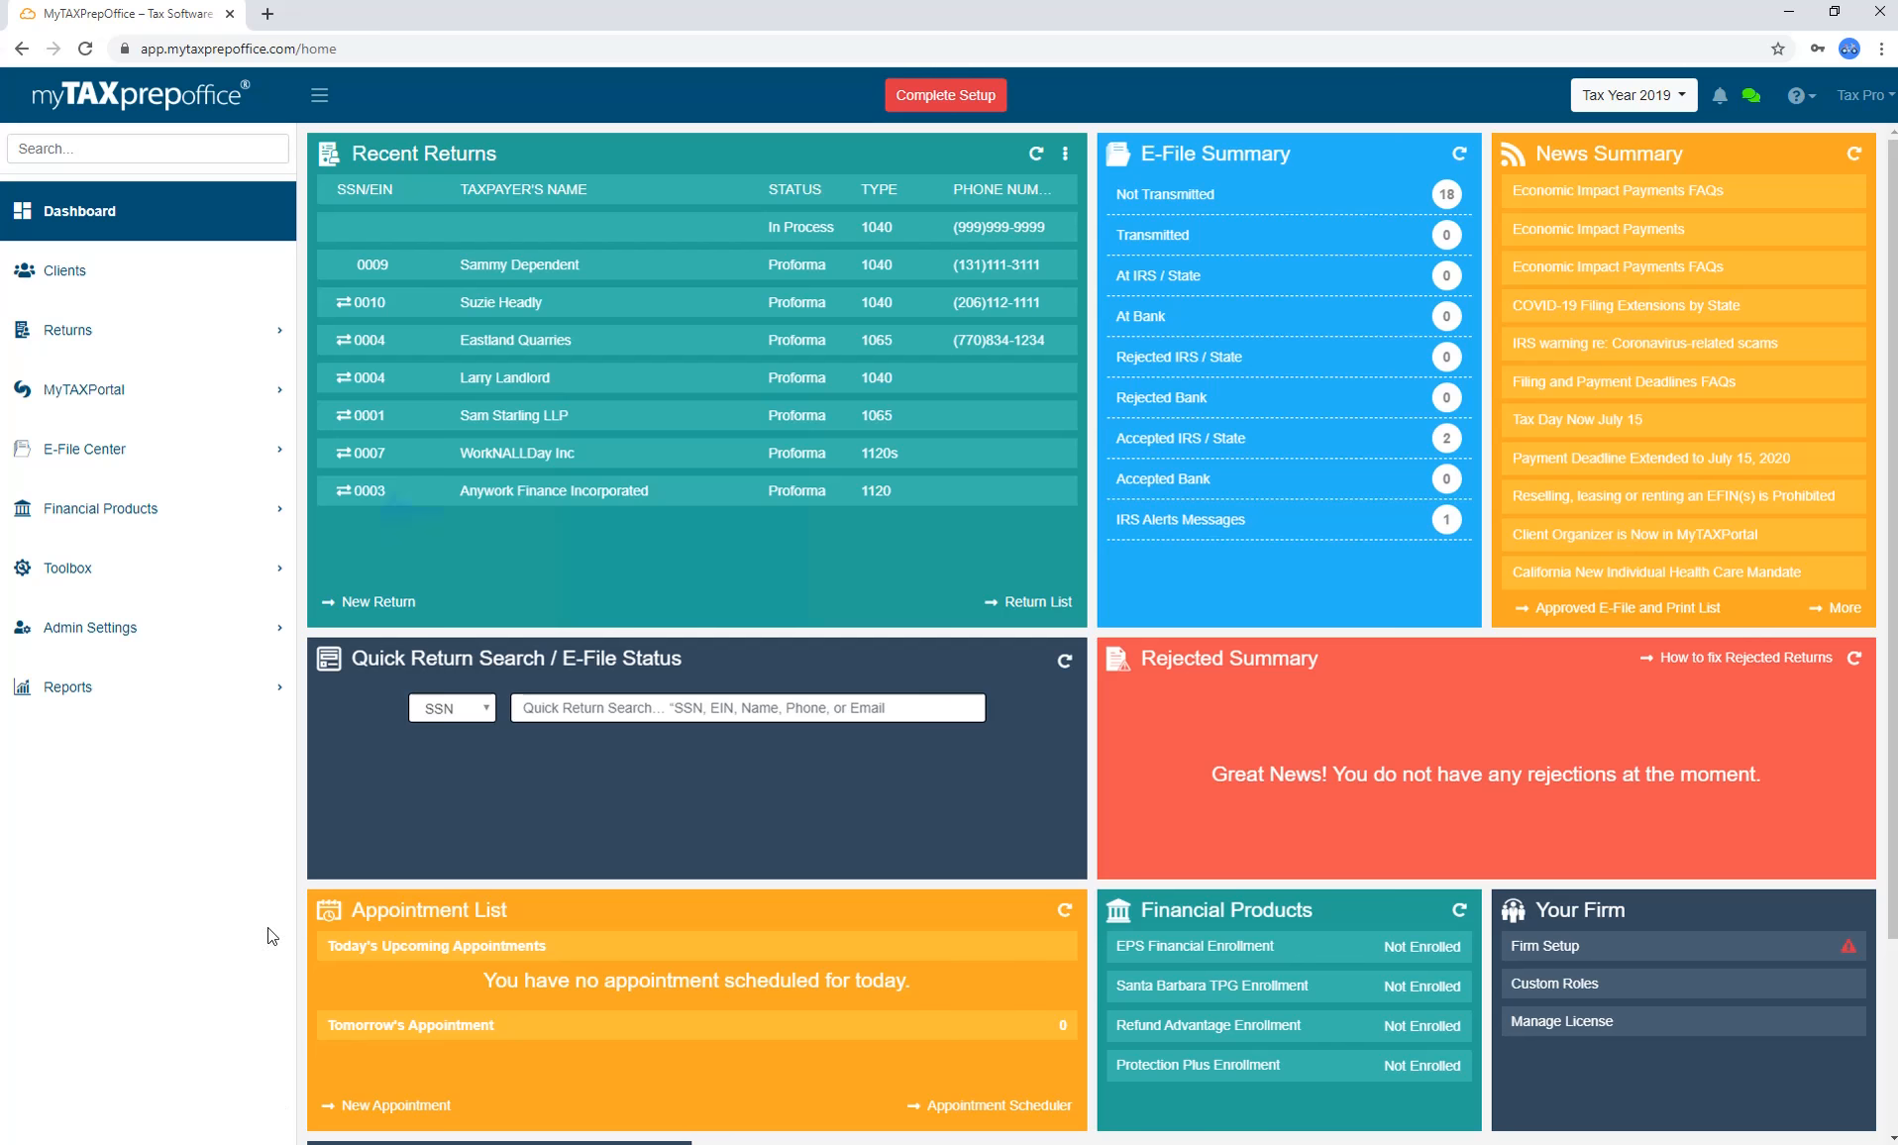
pyautogui.click(256, 511)
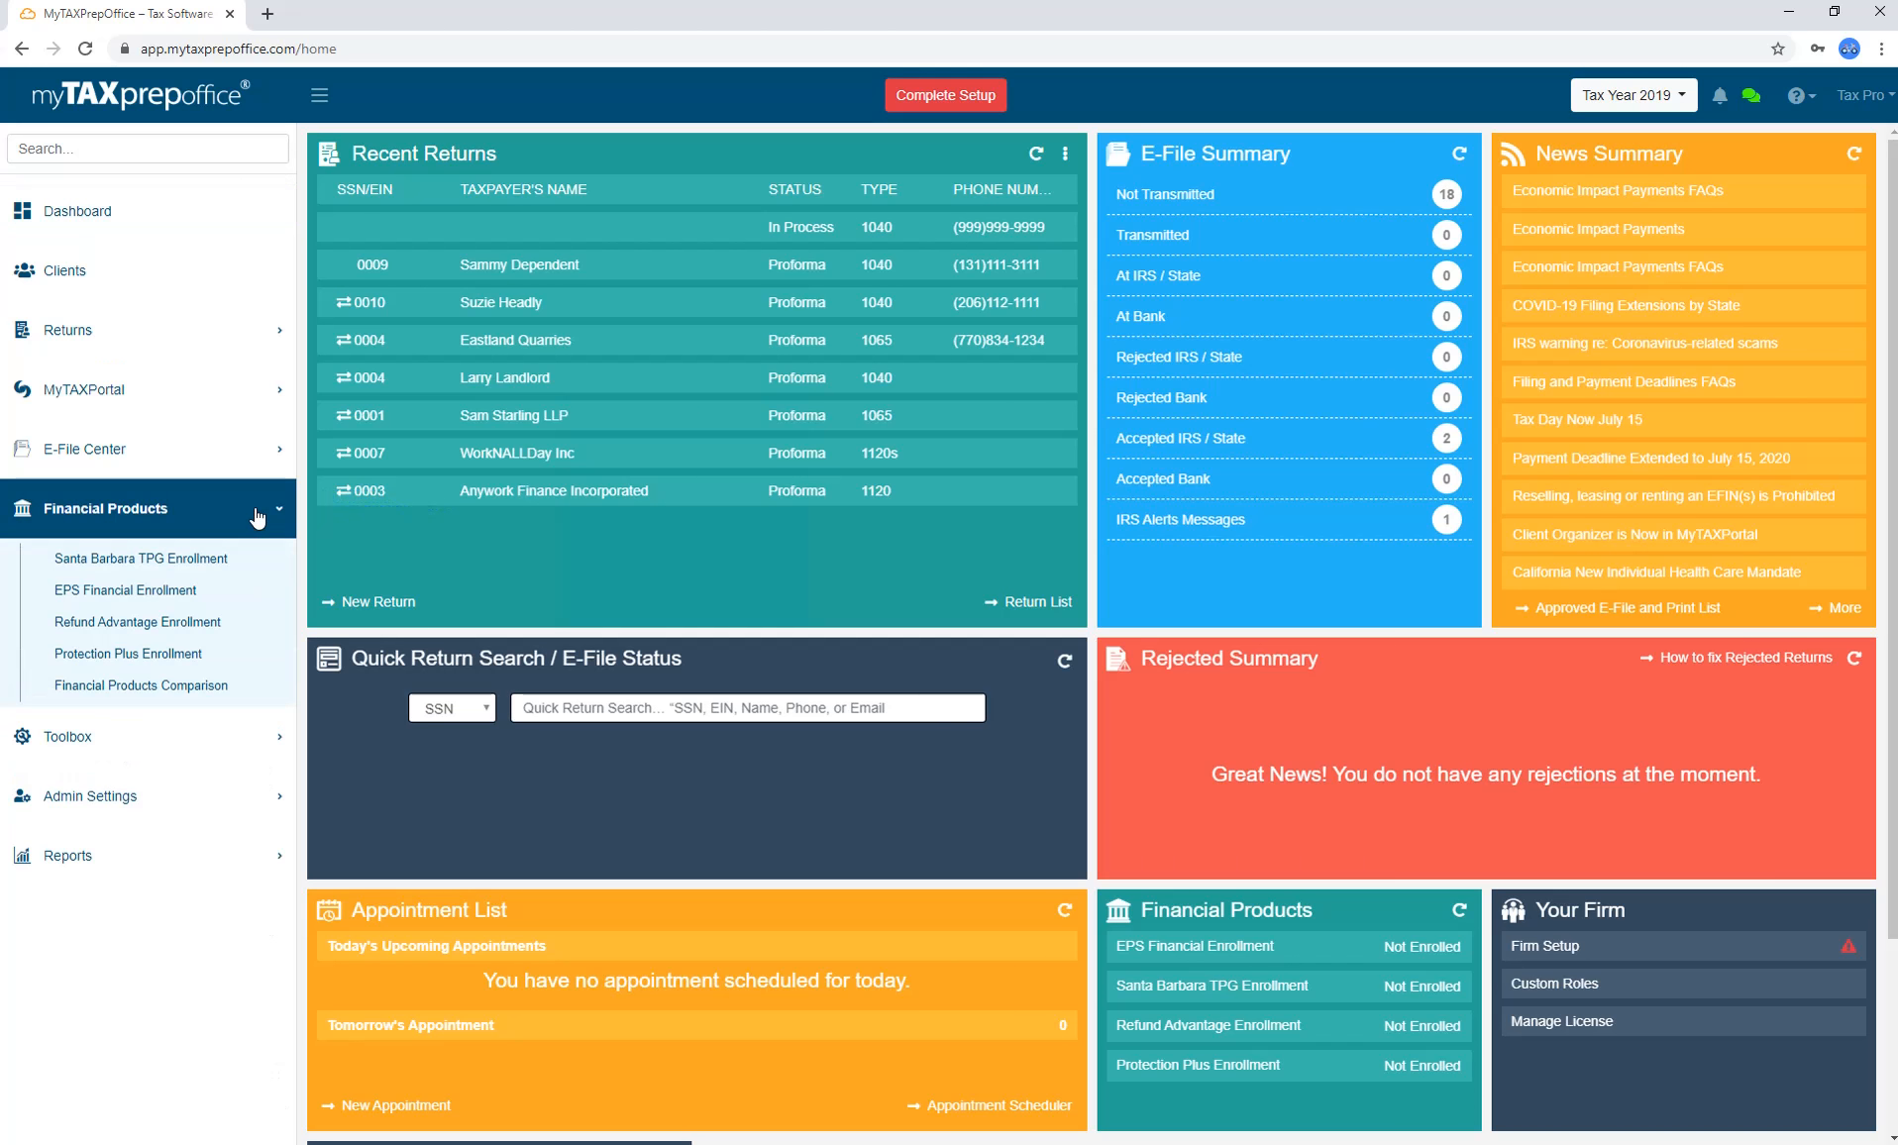
pyautogui.click(1324, 959)
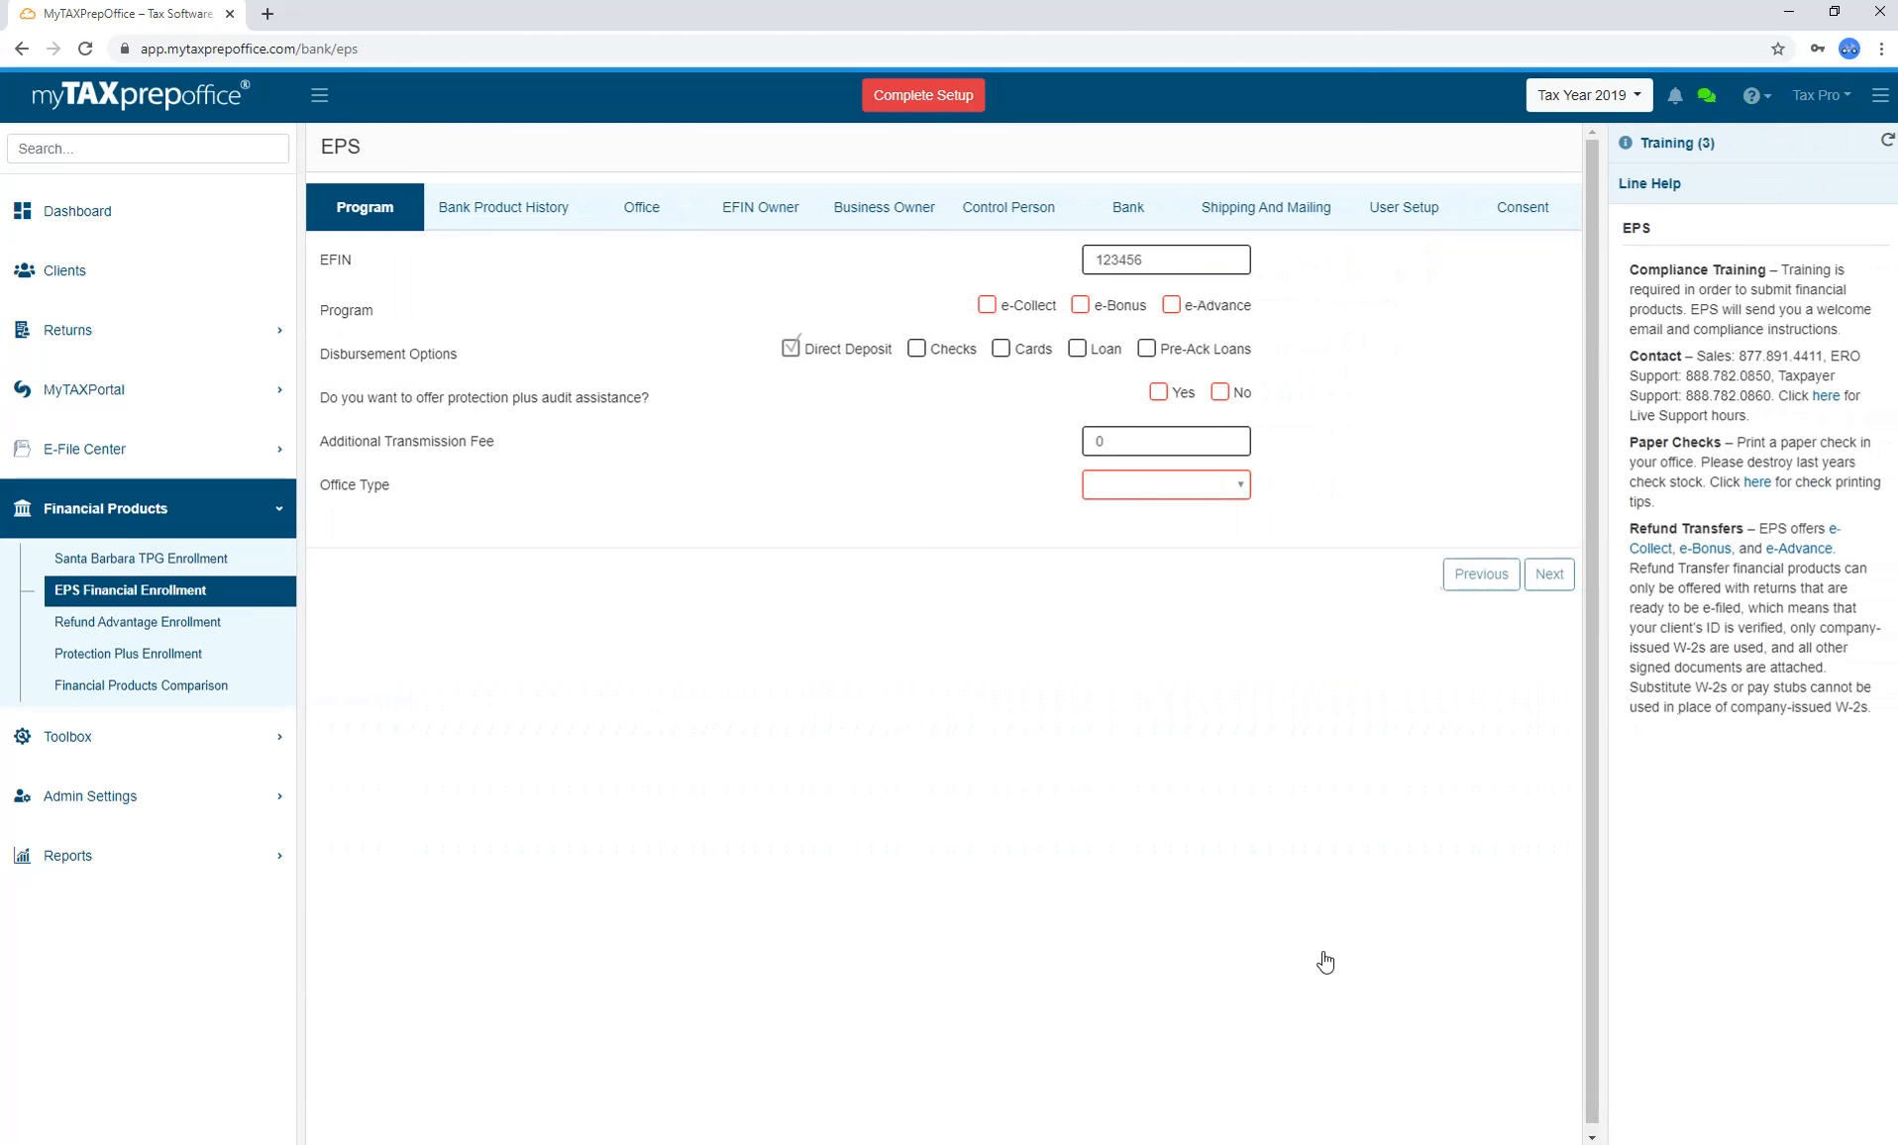
pyautogui.click(551, 230)
pyautogui.click(889, 210)
pyautogui.click(1013, 223)
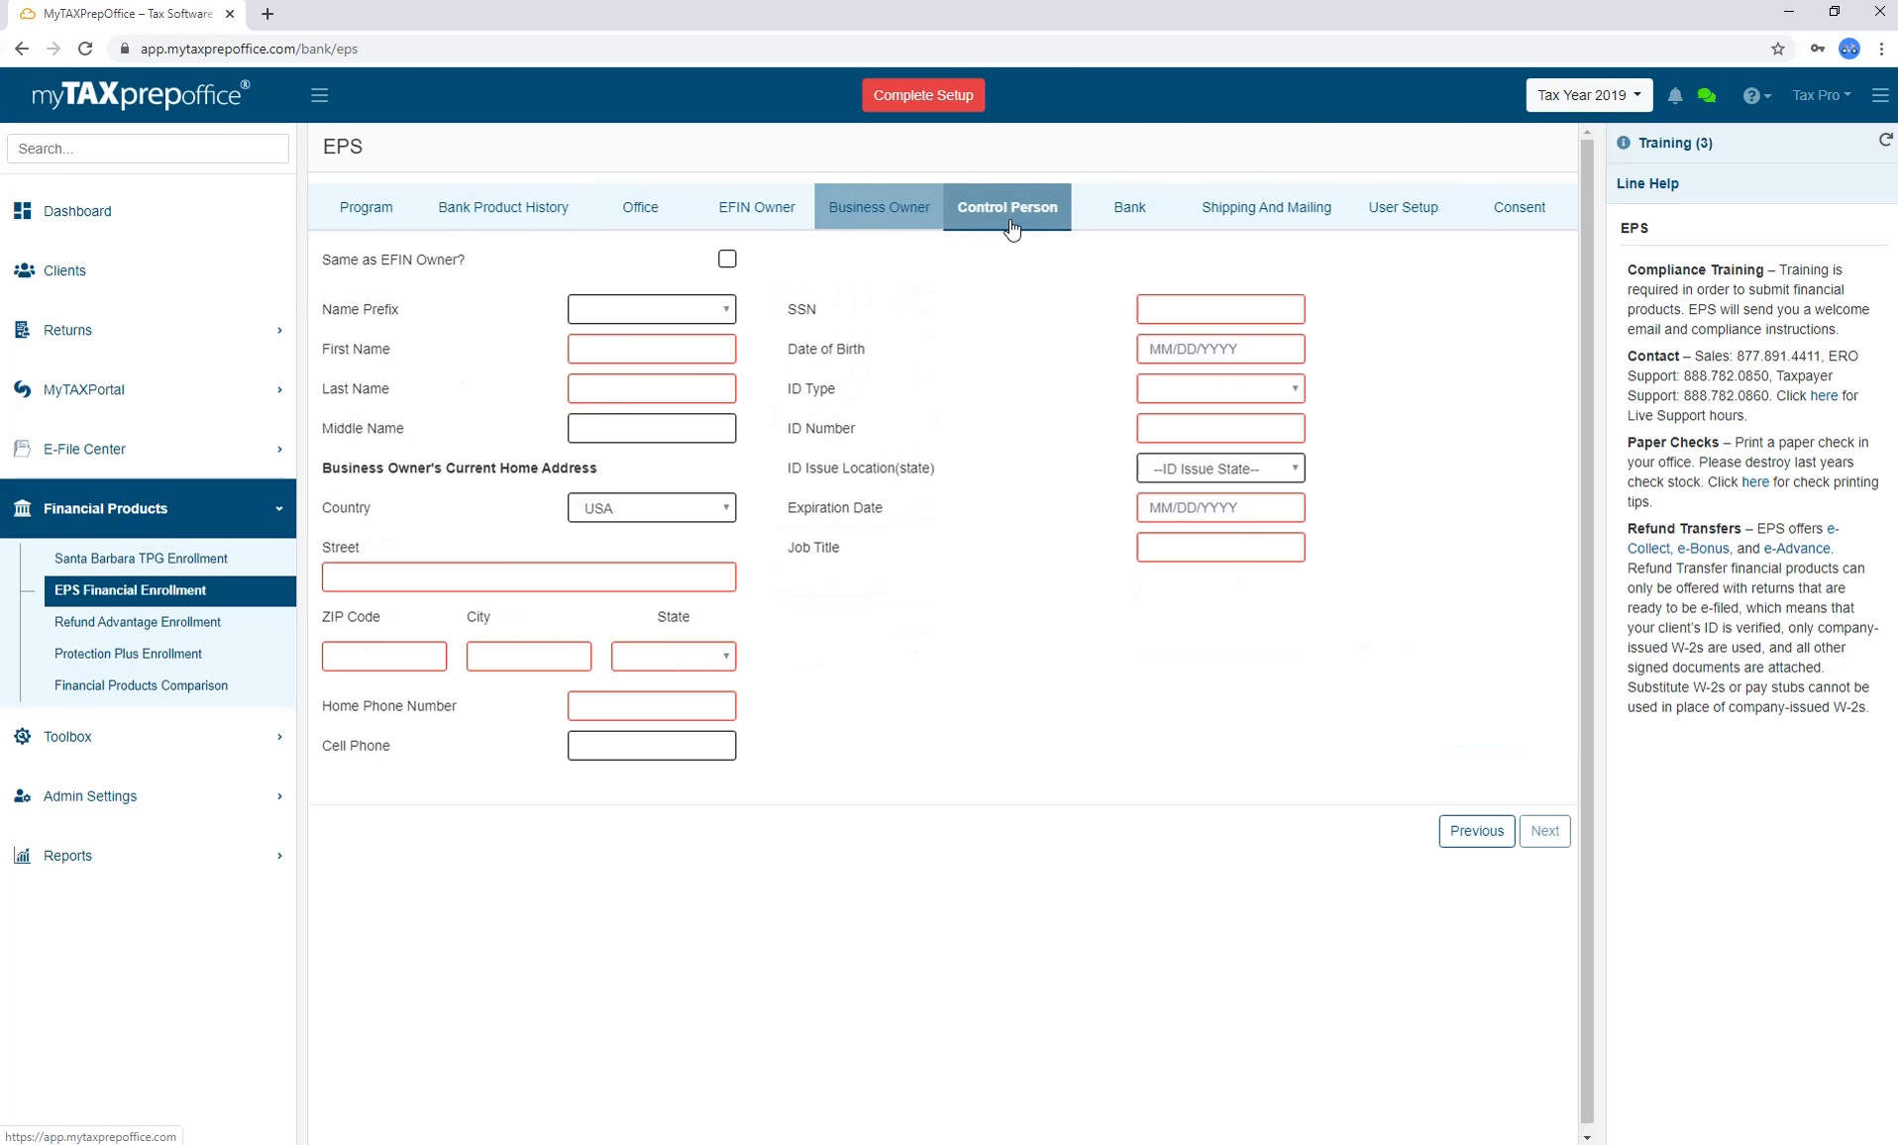
pyautogui.click(1130, 226)
pyautogui.click(1477, 226)
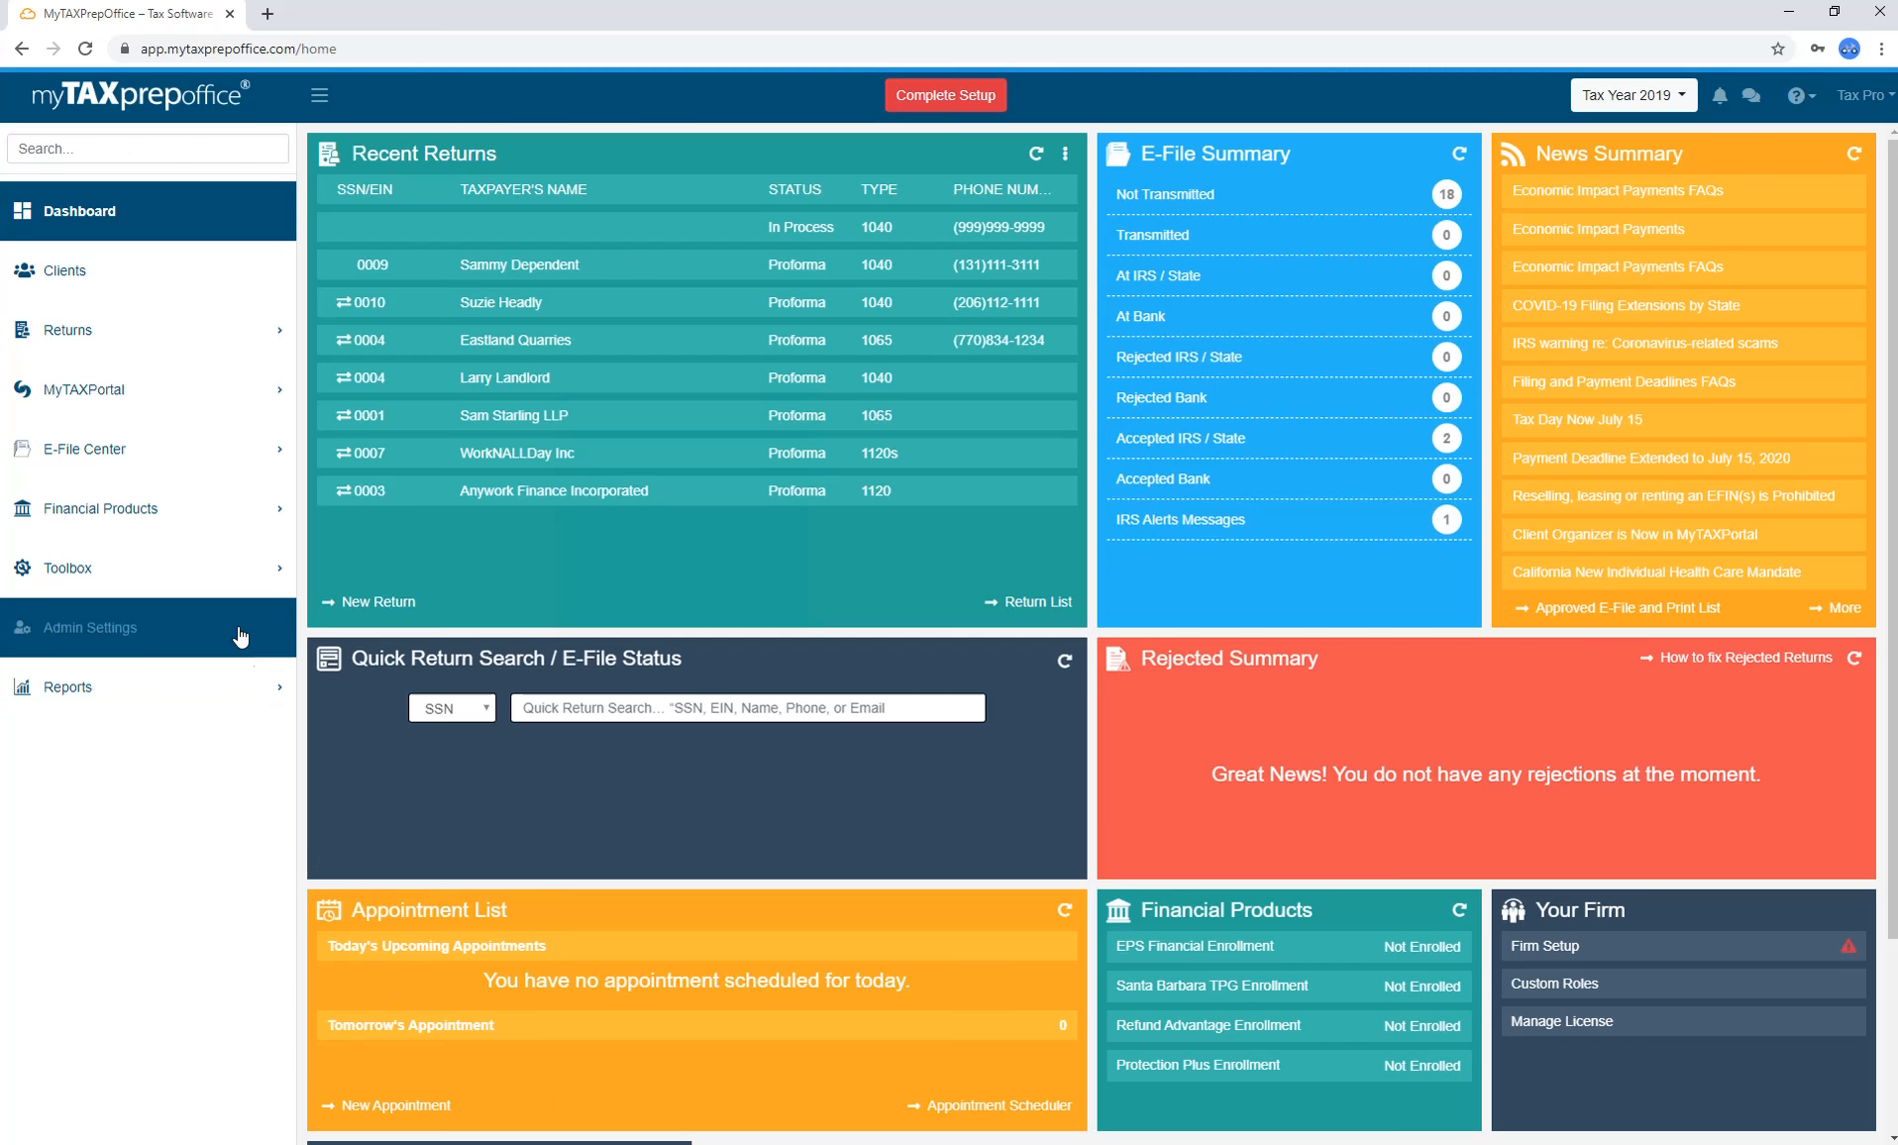
# Open Firm Setup from the Toolbox and view the firm and license details without saving.
pyautogui.click(238, 582)
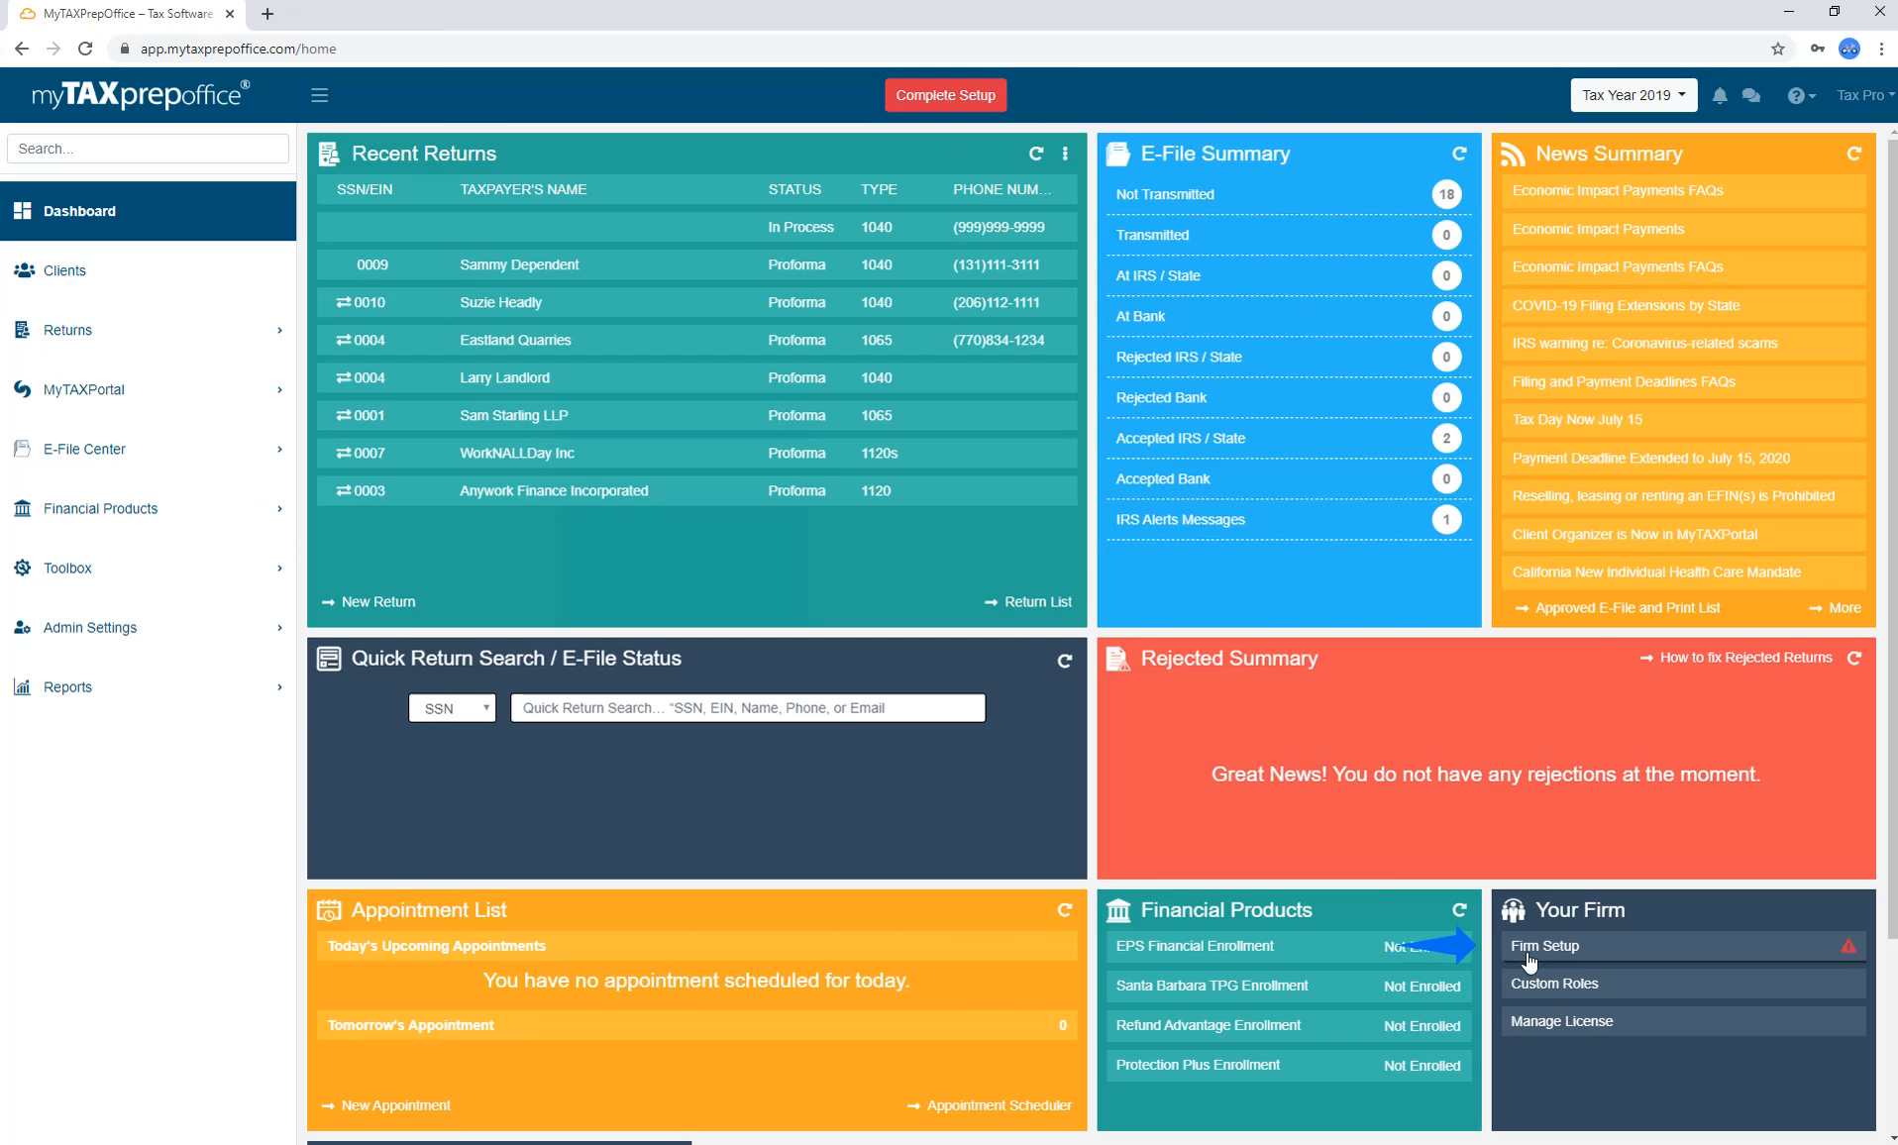
pyautogui.click(1529, 949)
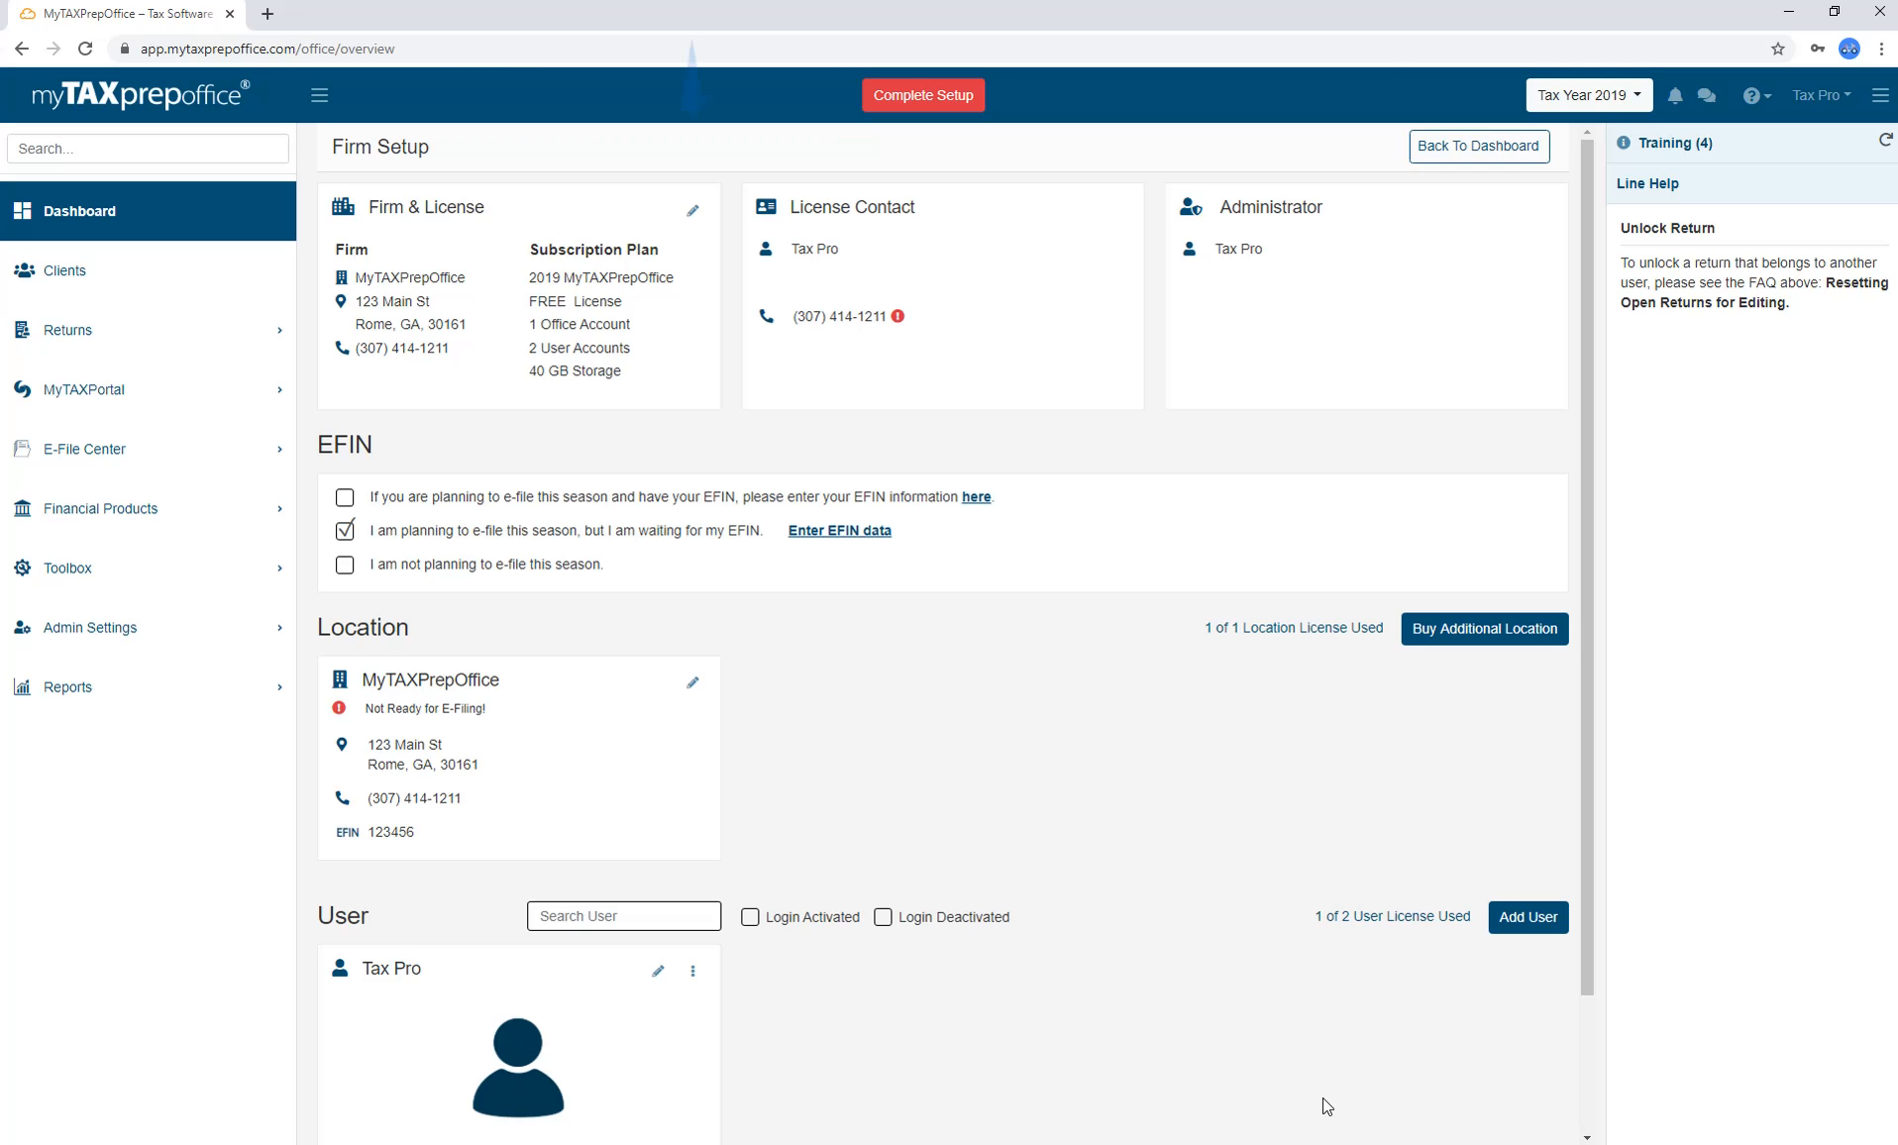
pyautogui.click(694, 212)
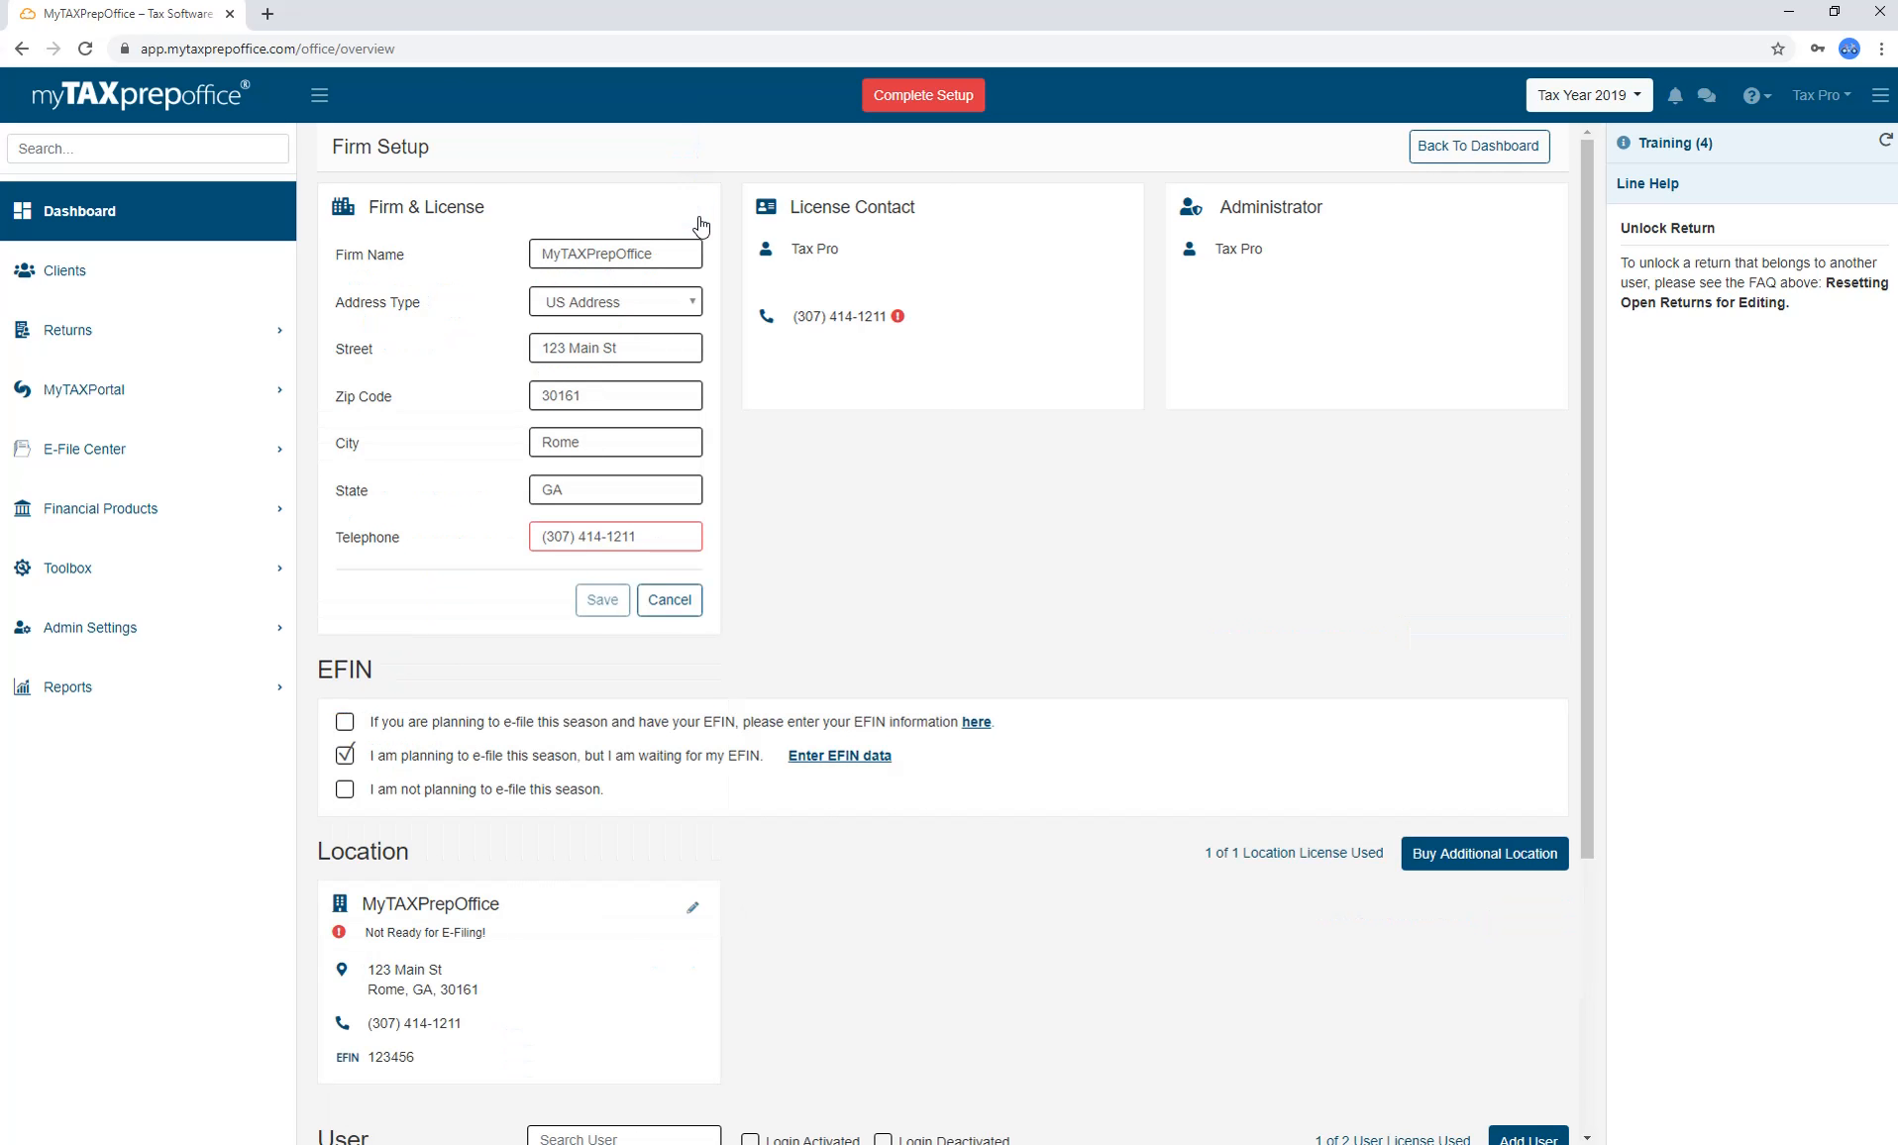
pyautogui.click(699, 224)
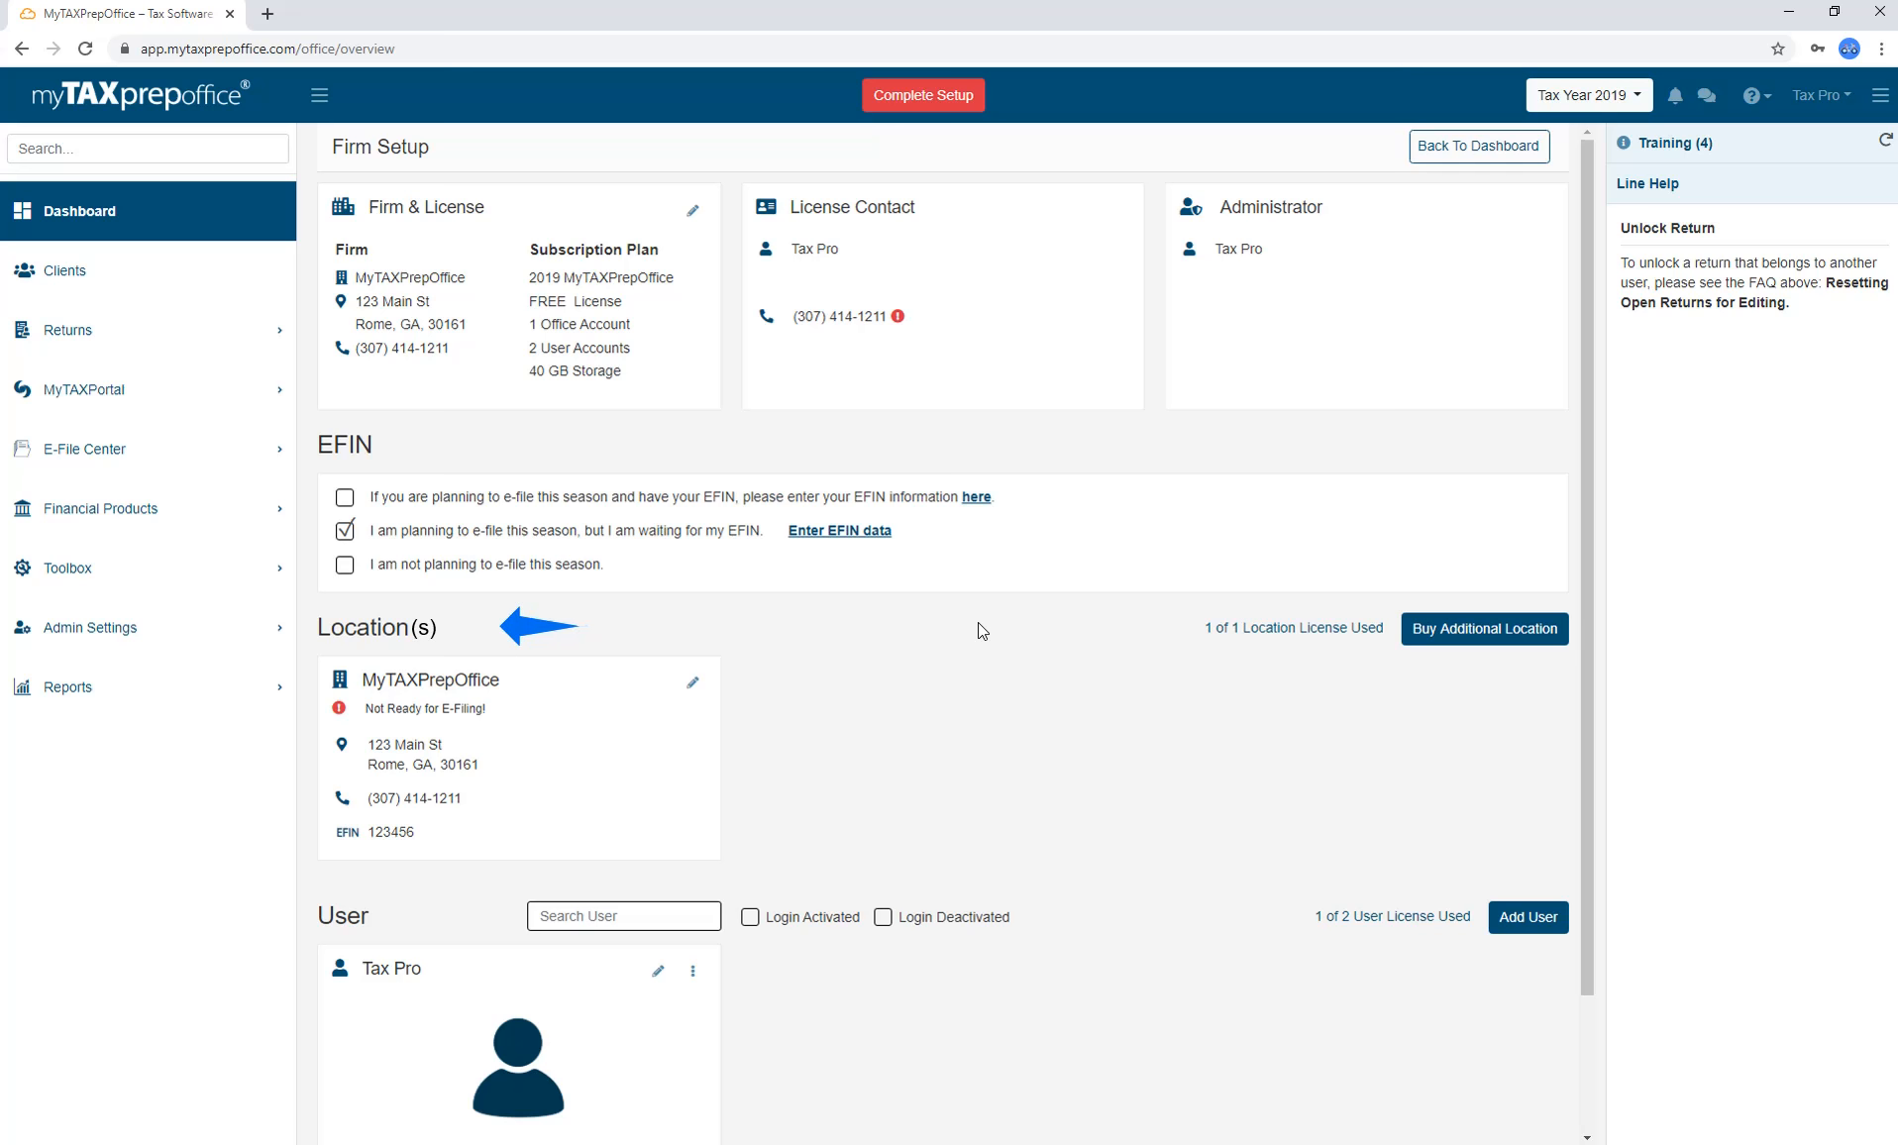
# Review the office location details and dismiss the license upgrade prompt for adding another office.
pyautogui.click(693, 682)
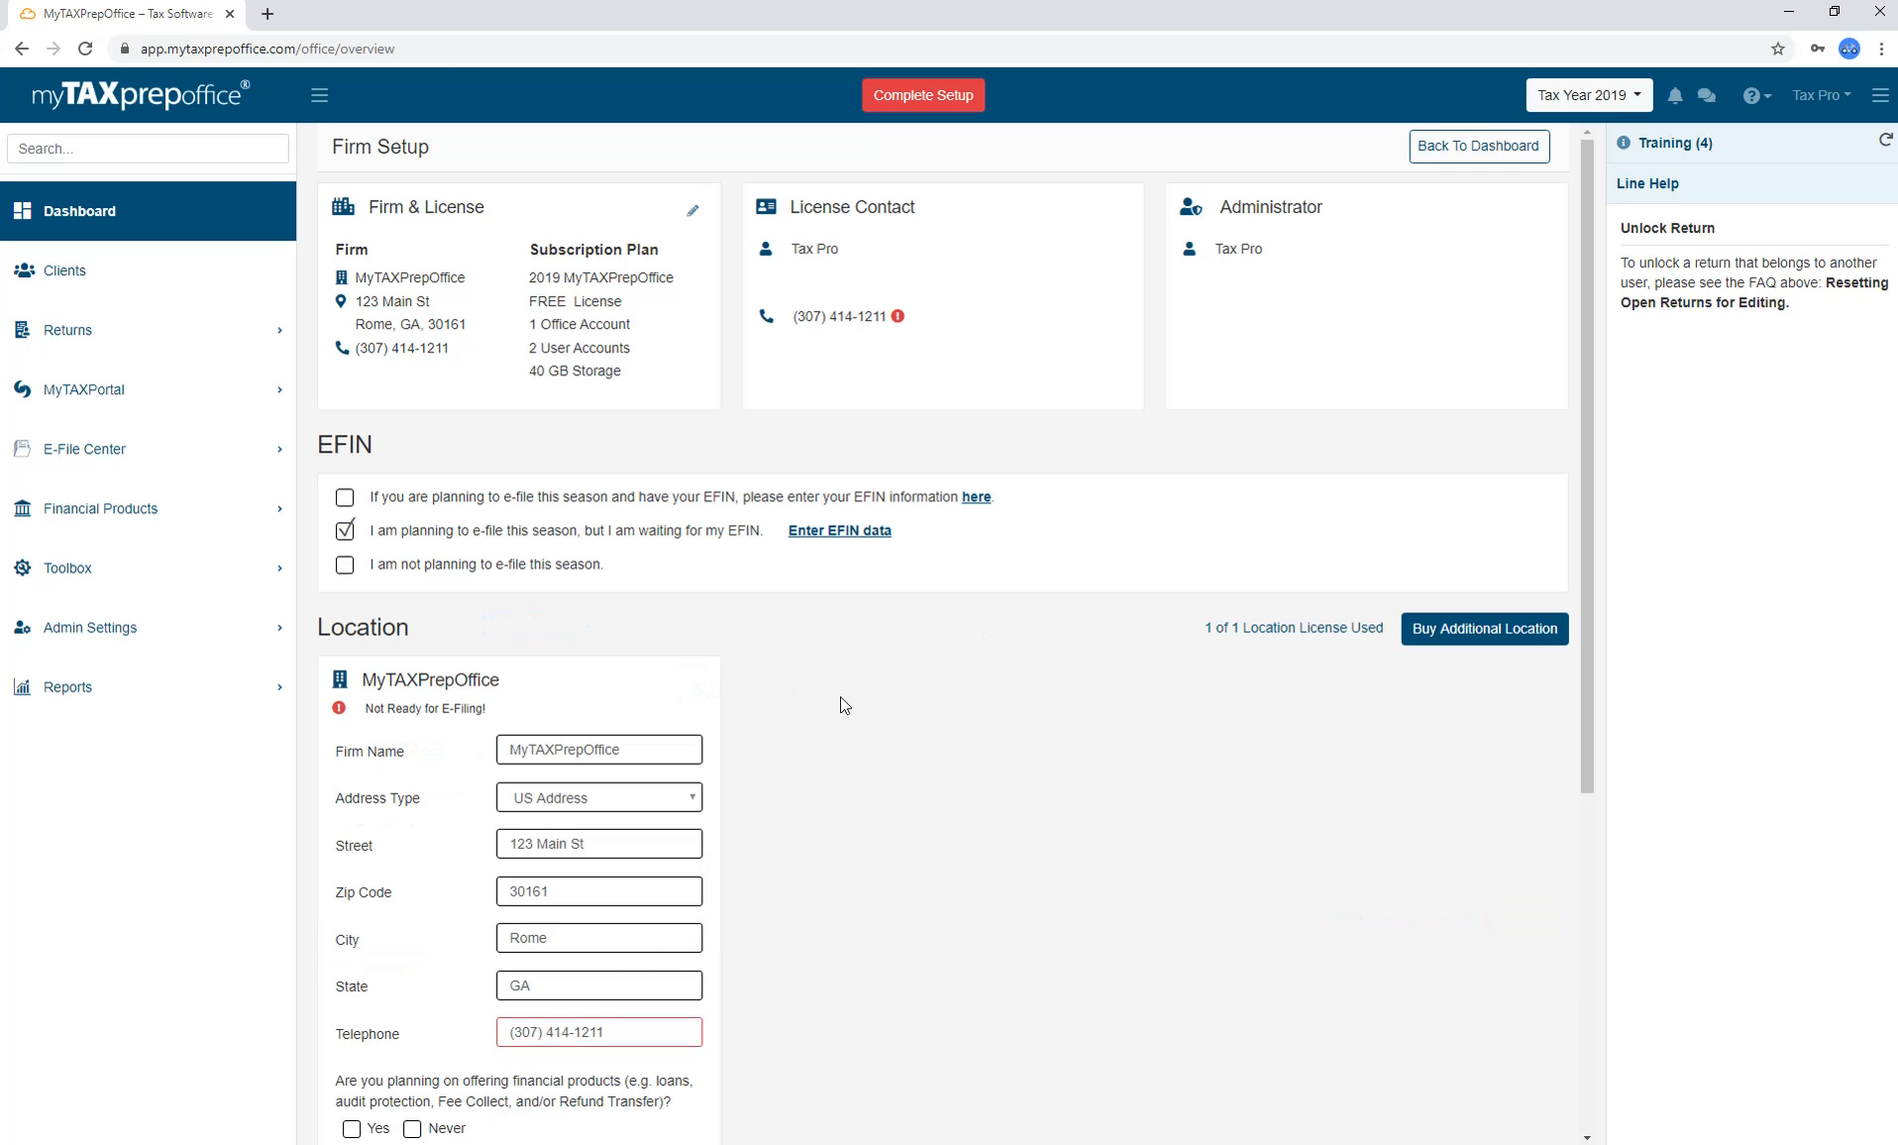
pyautogui.scroll(-2, 841, 698)
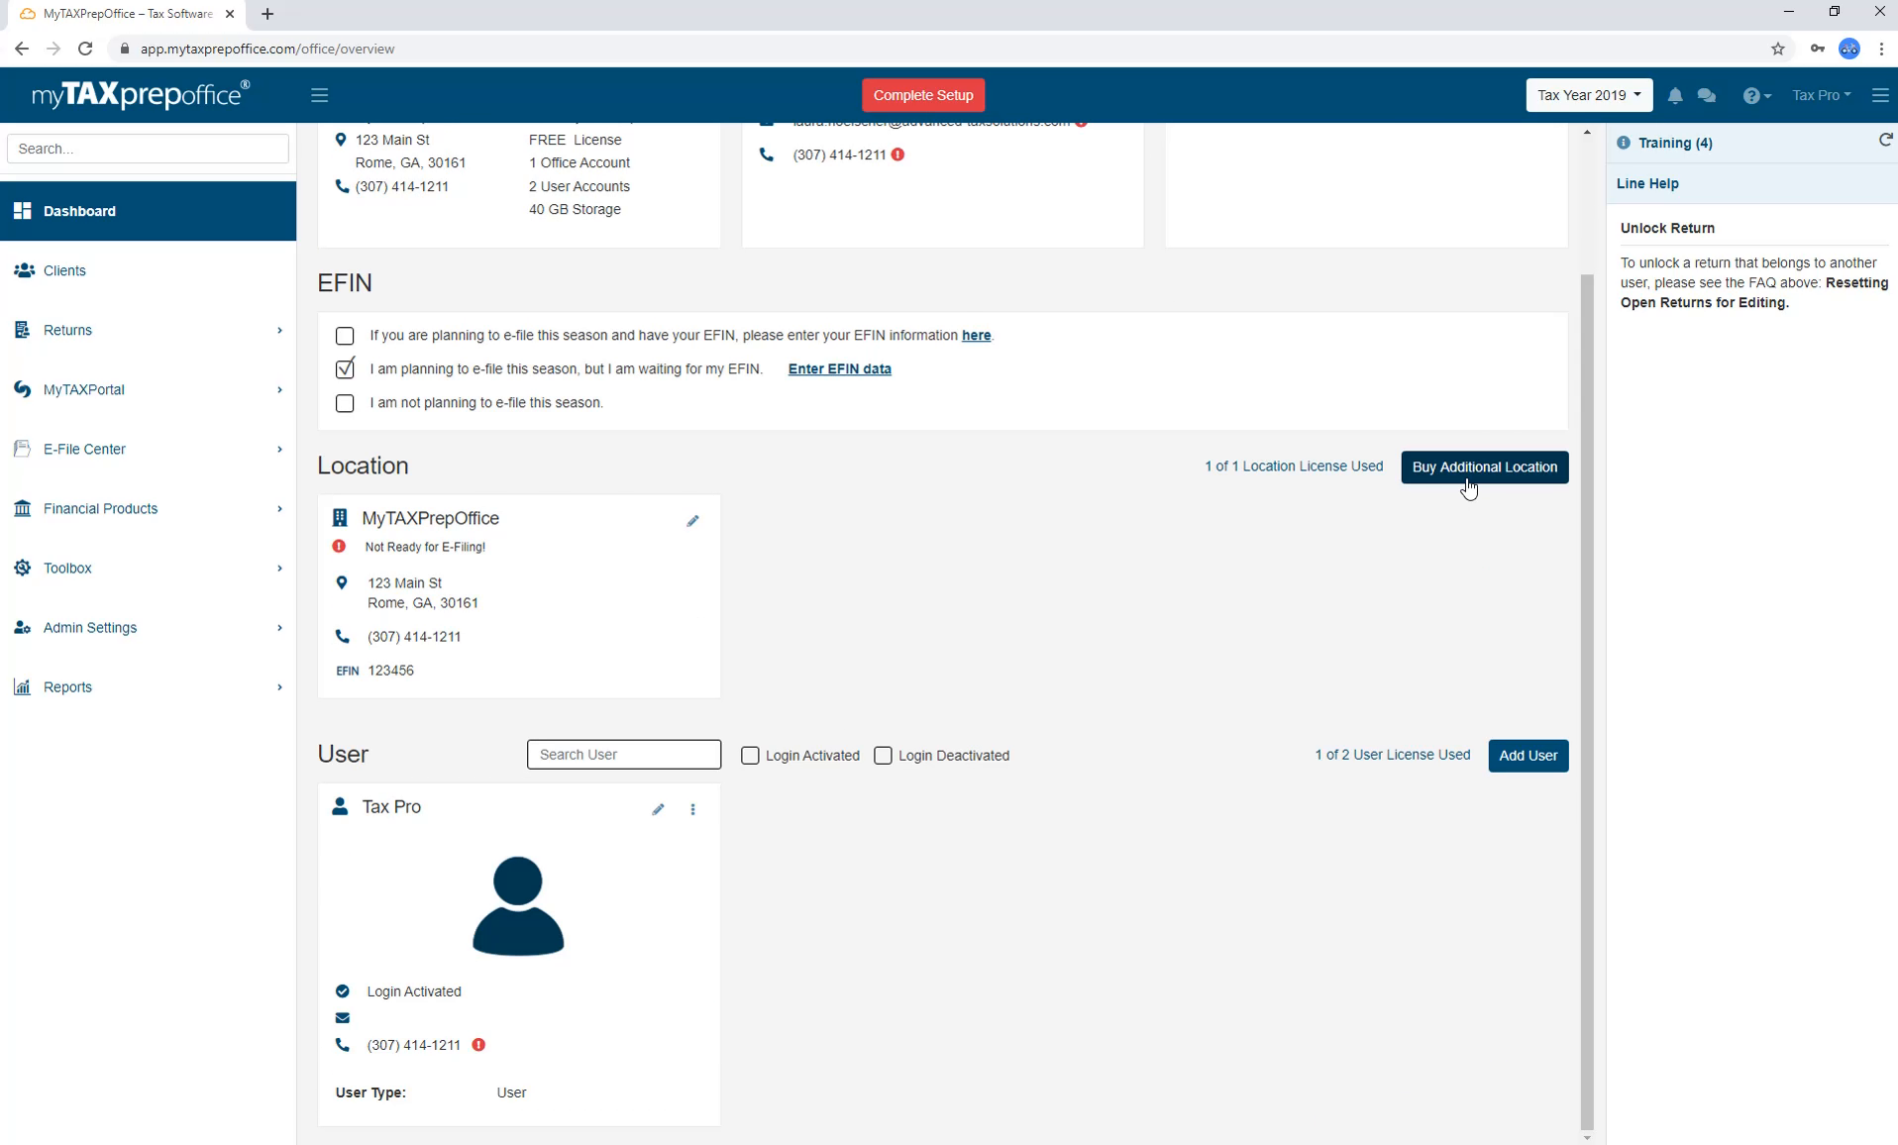
pyautogui.click(1469, 485)
pyautogui.click(1272, 666)
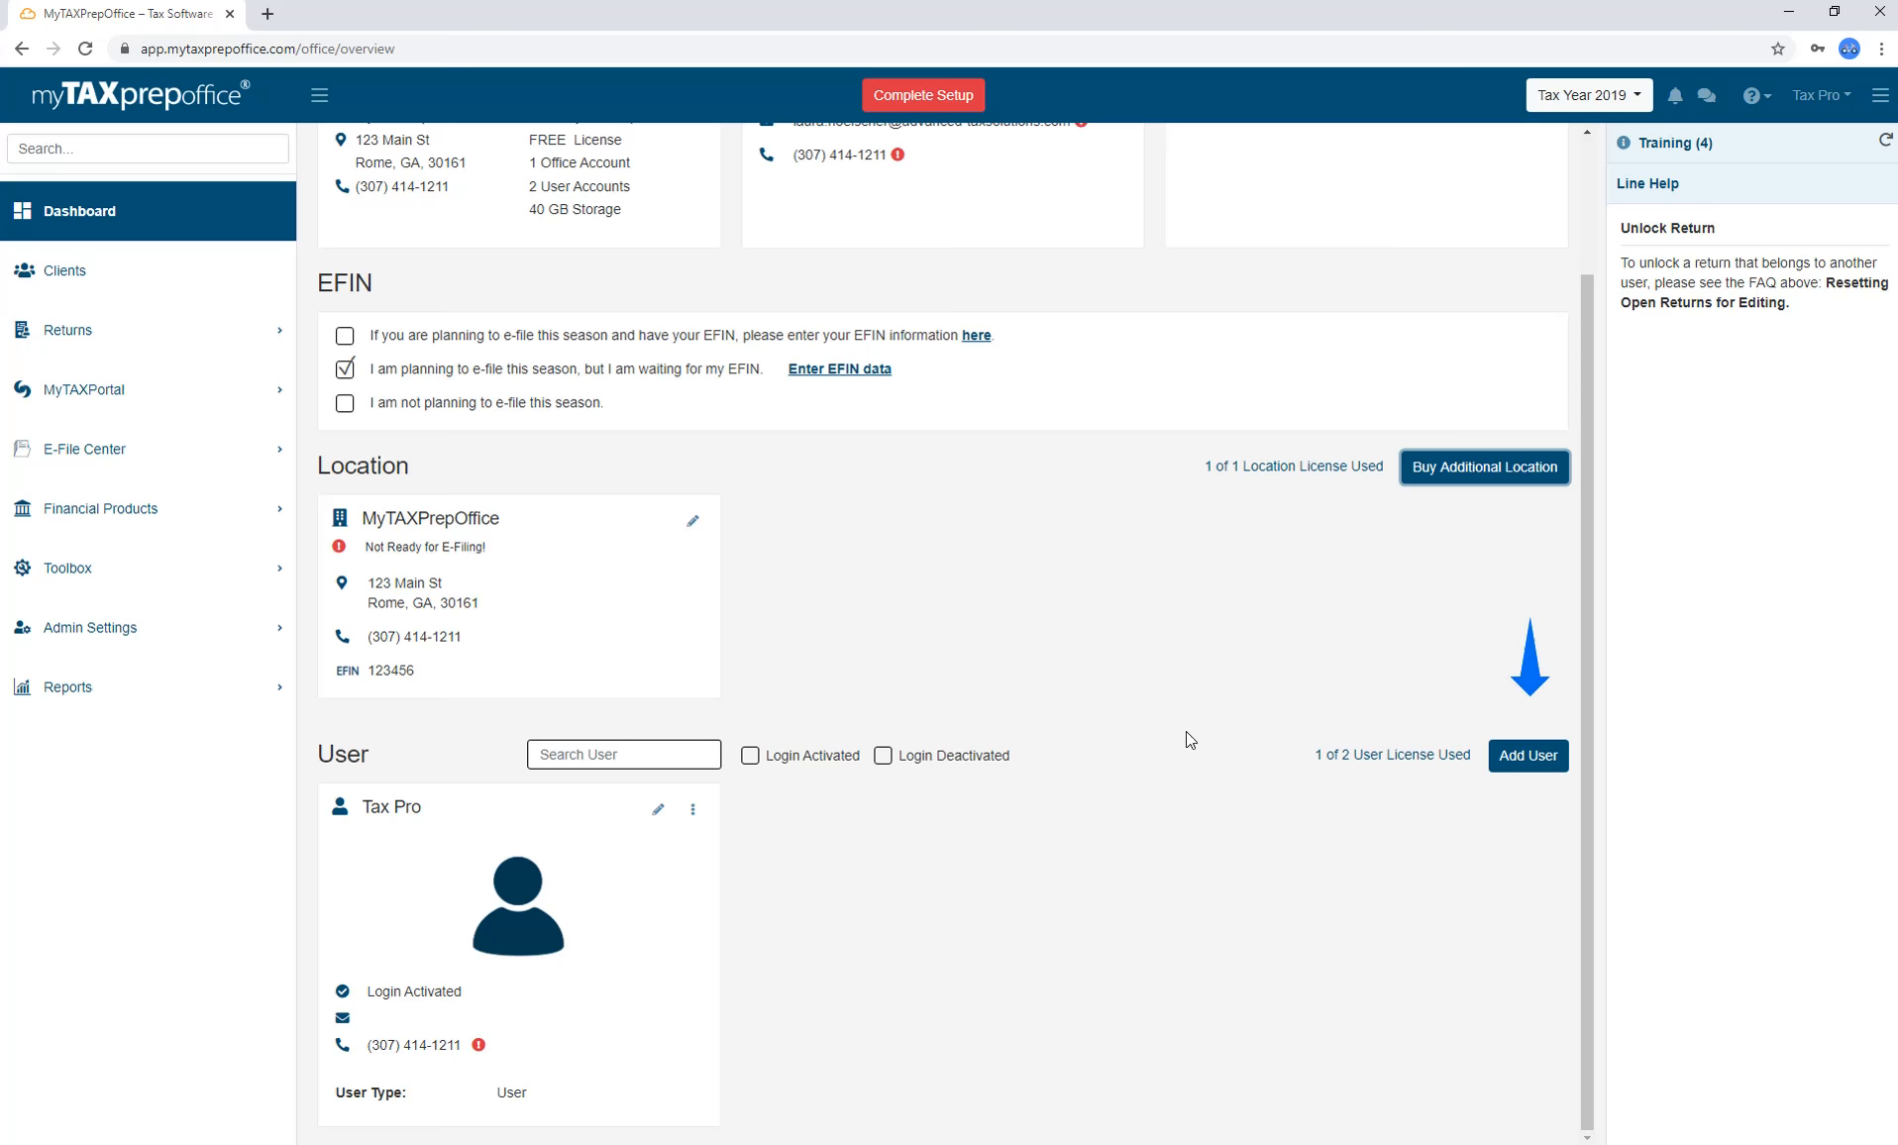
pyautogui.scroll(2, 1187, 731)
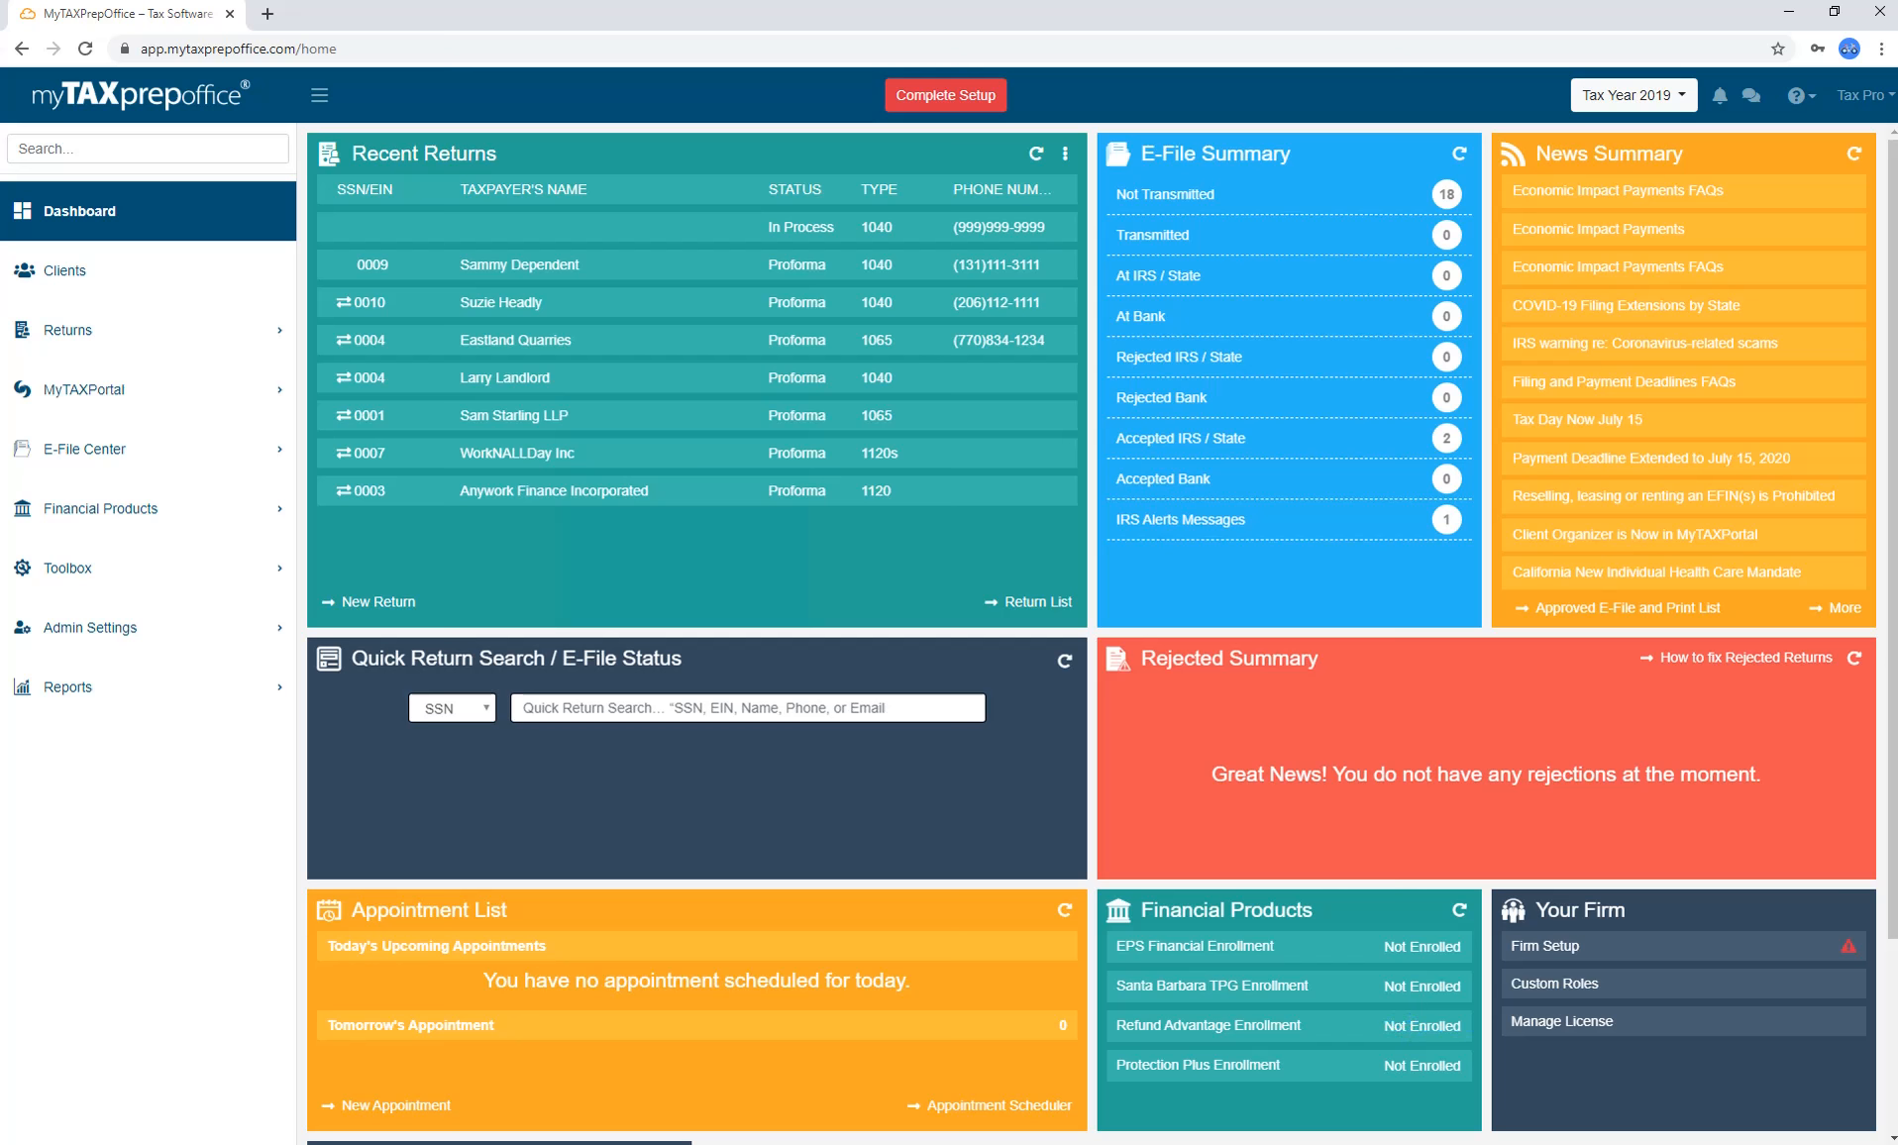
# Open MyTAXPortal Settings from the dashboard to see company name Tax Pro and no logo.
pyautogui.scroll(-3, 1089, 634)
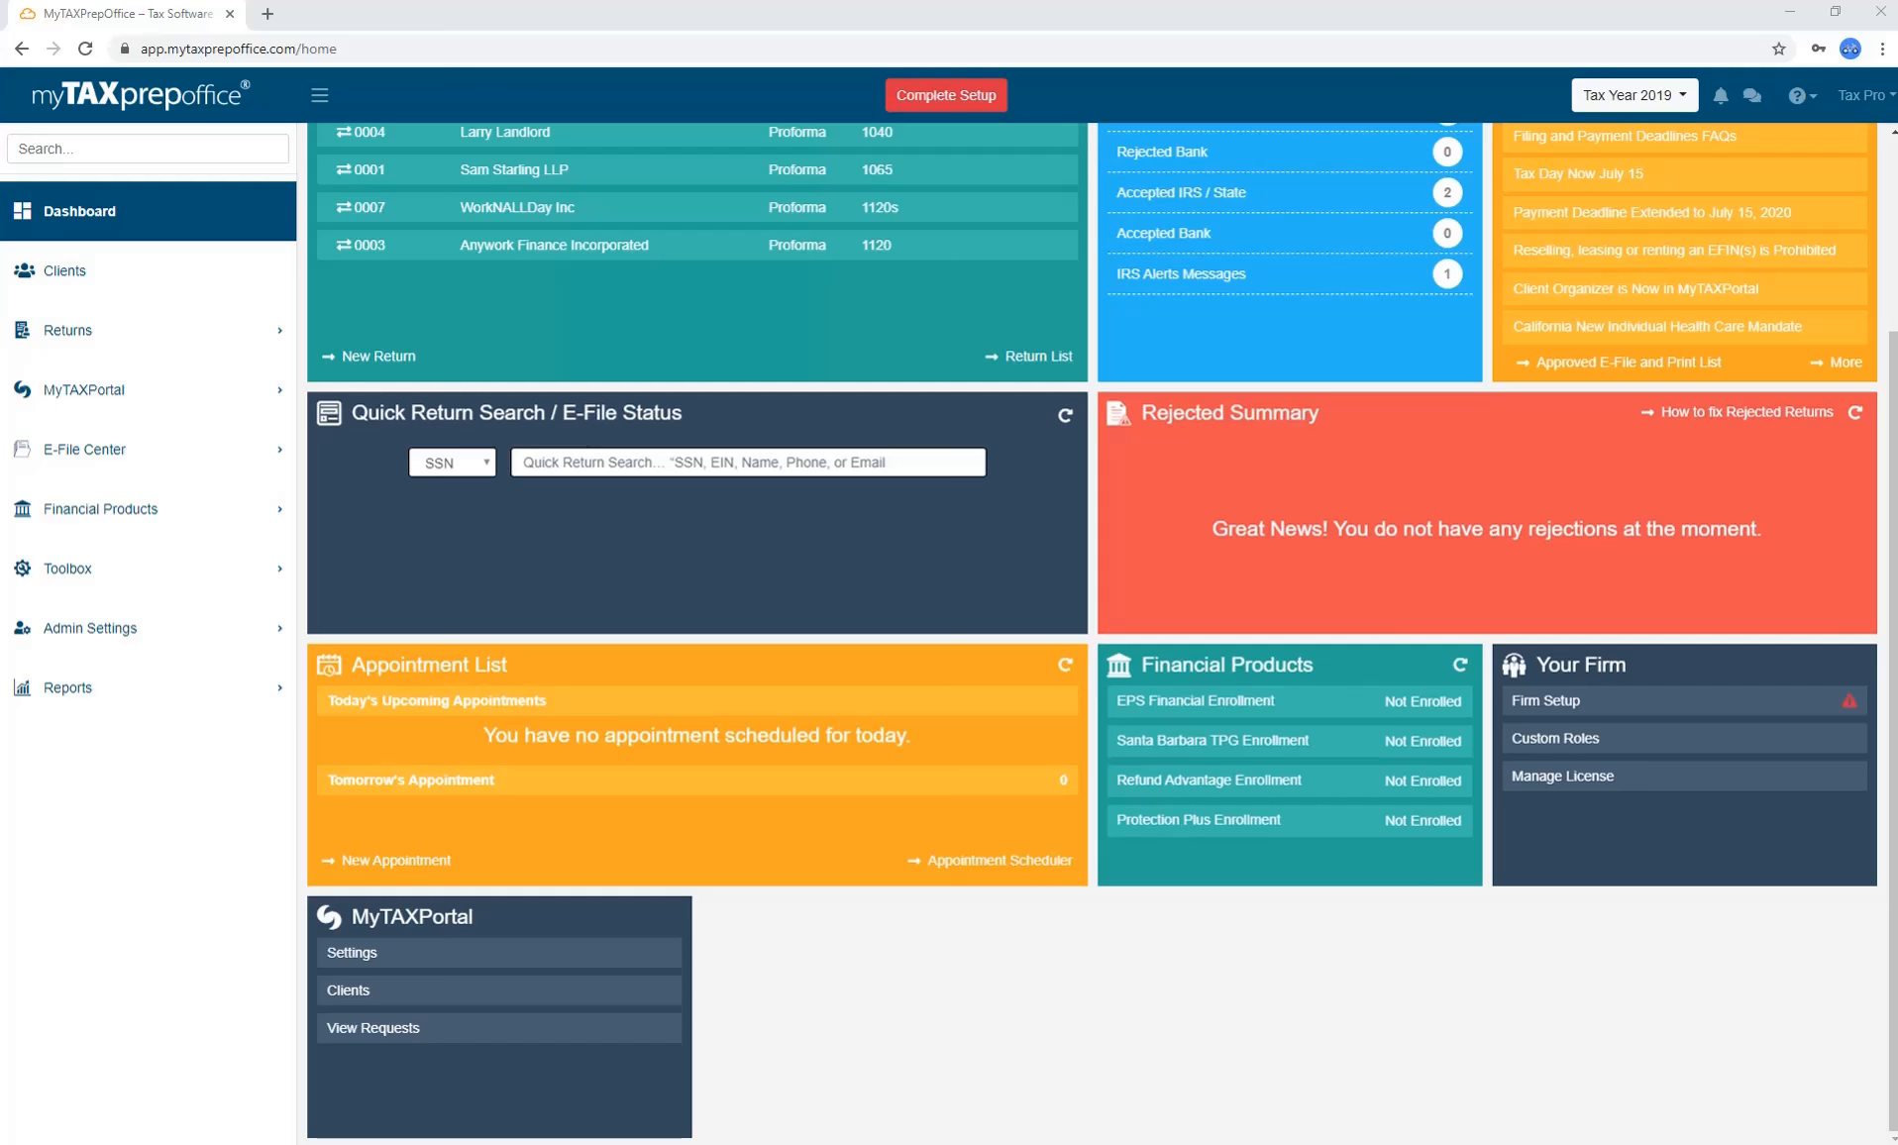
pyautogui.click(258, 400)
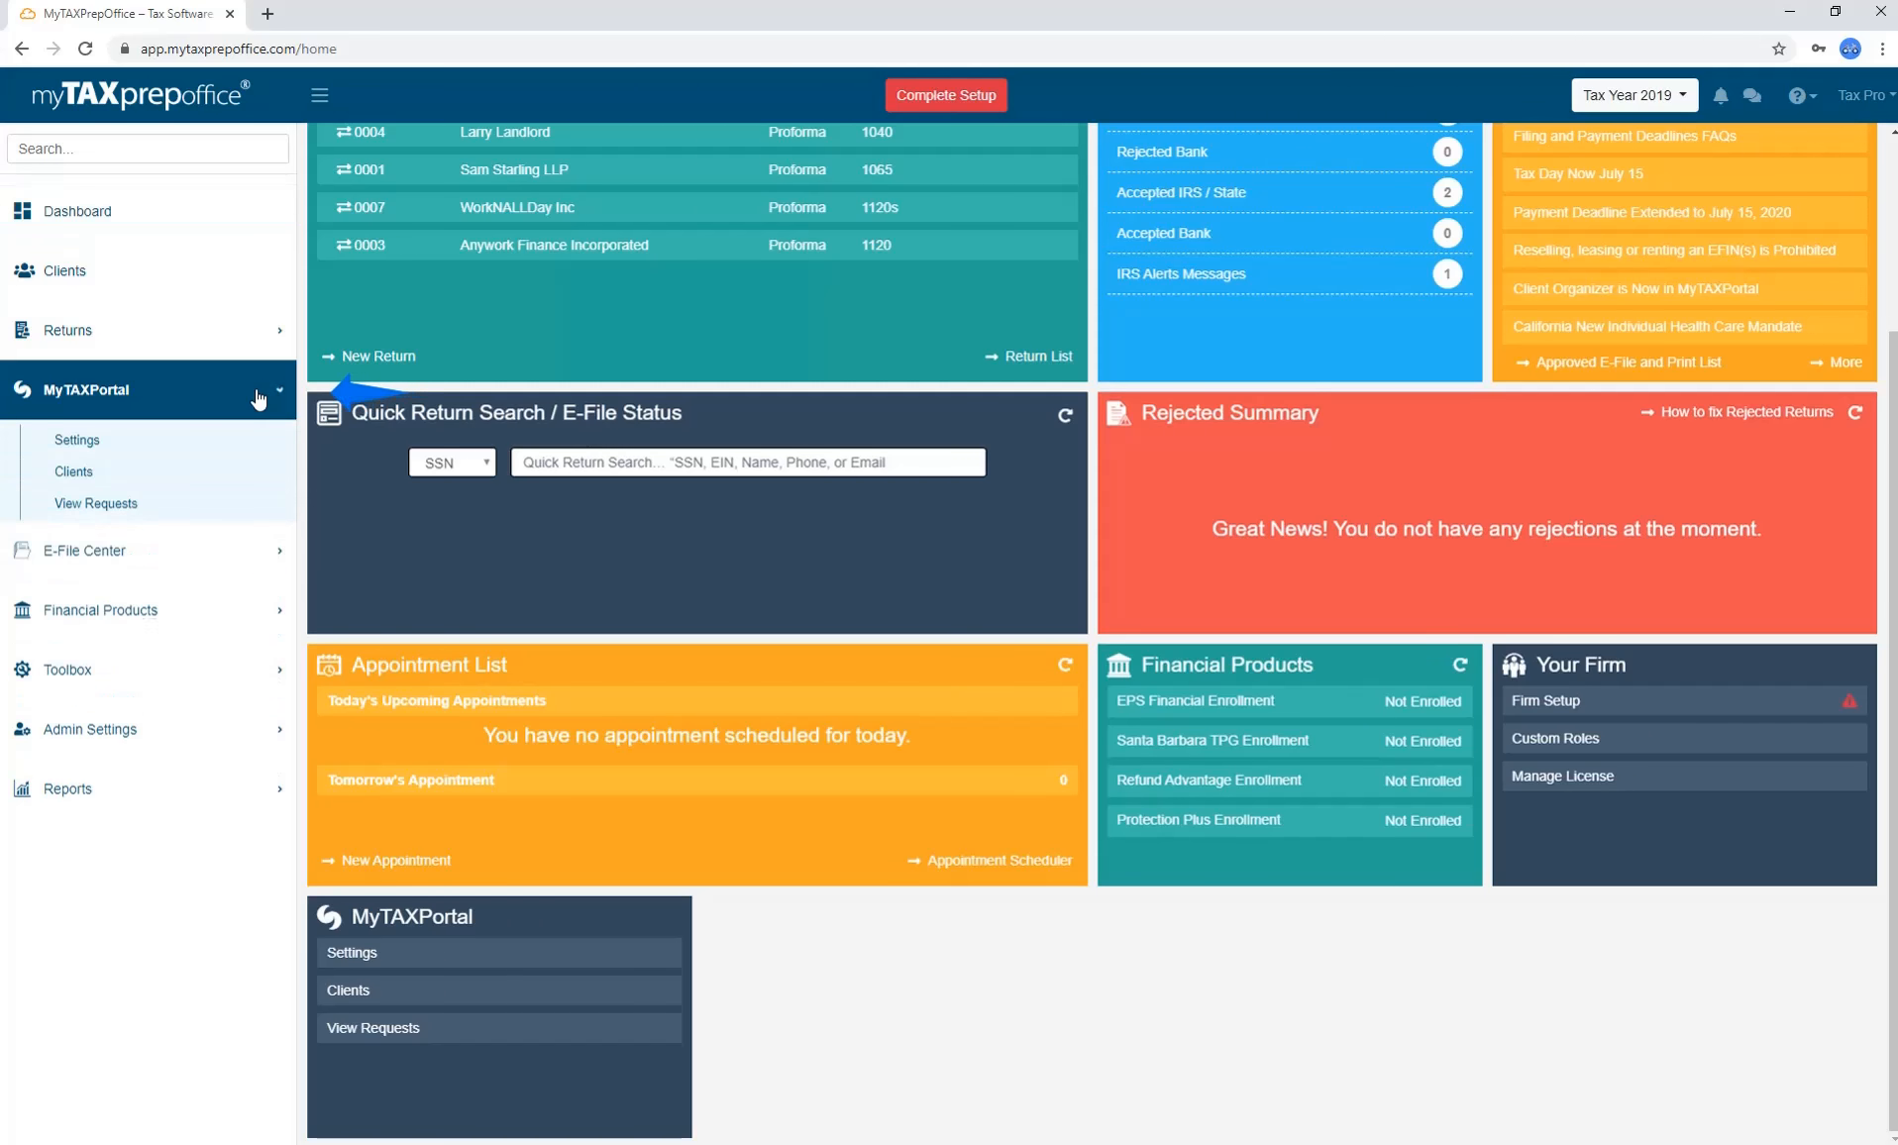
pyautogui.click(259, 399)
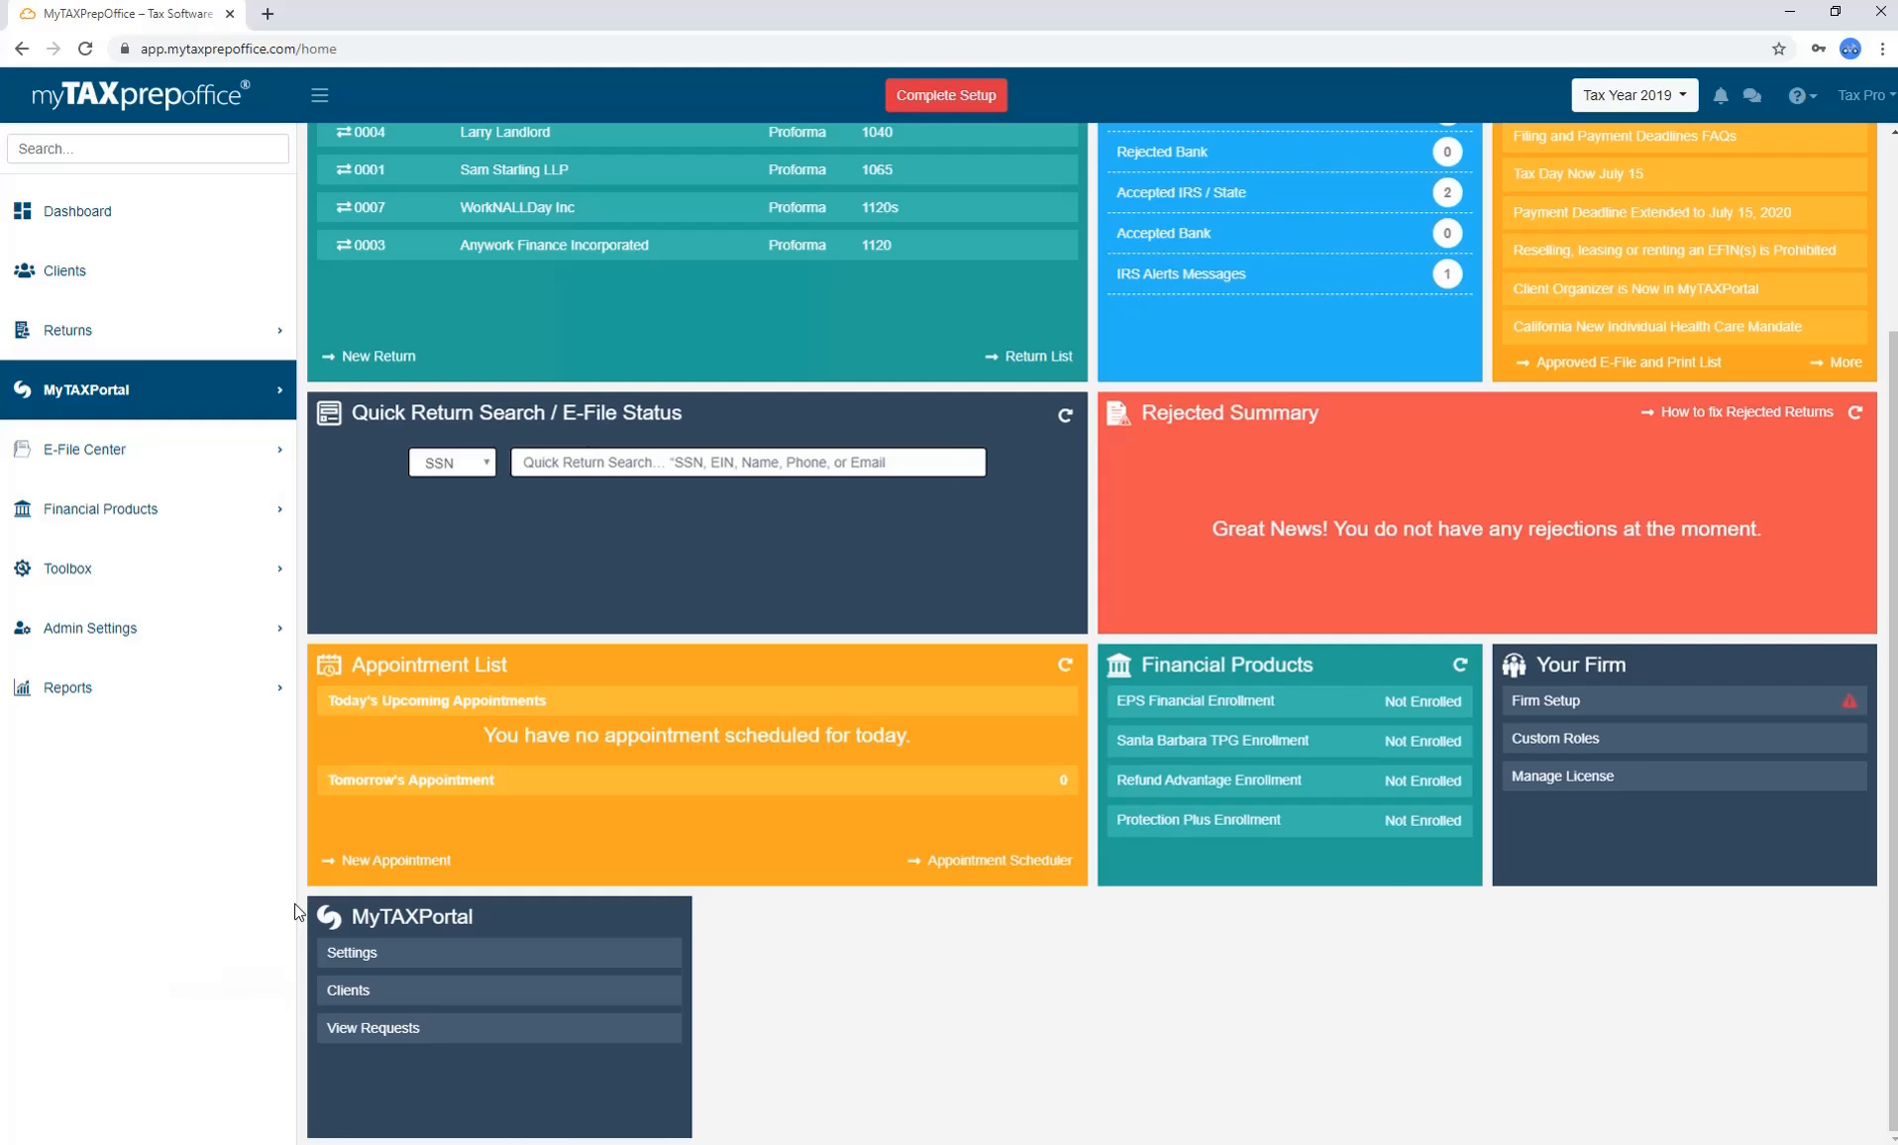
pyautogui.click(386, 956)
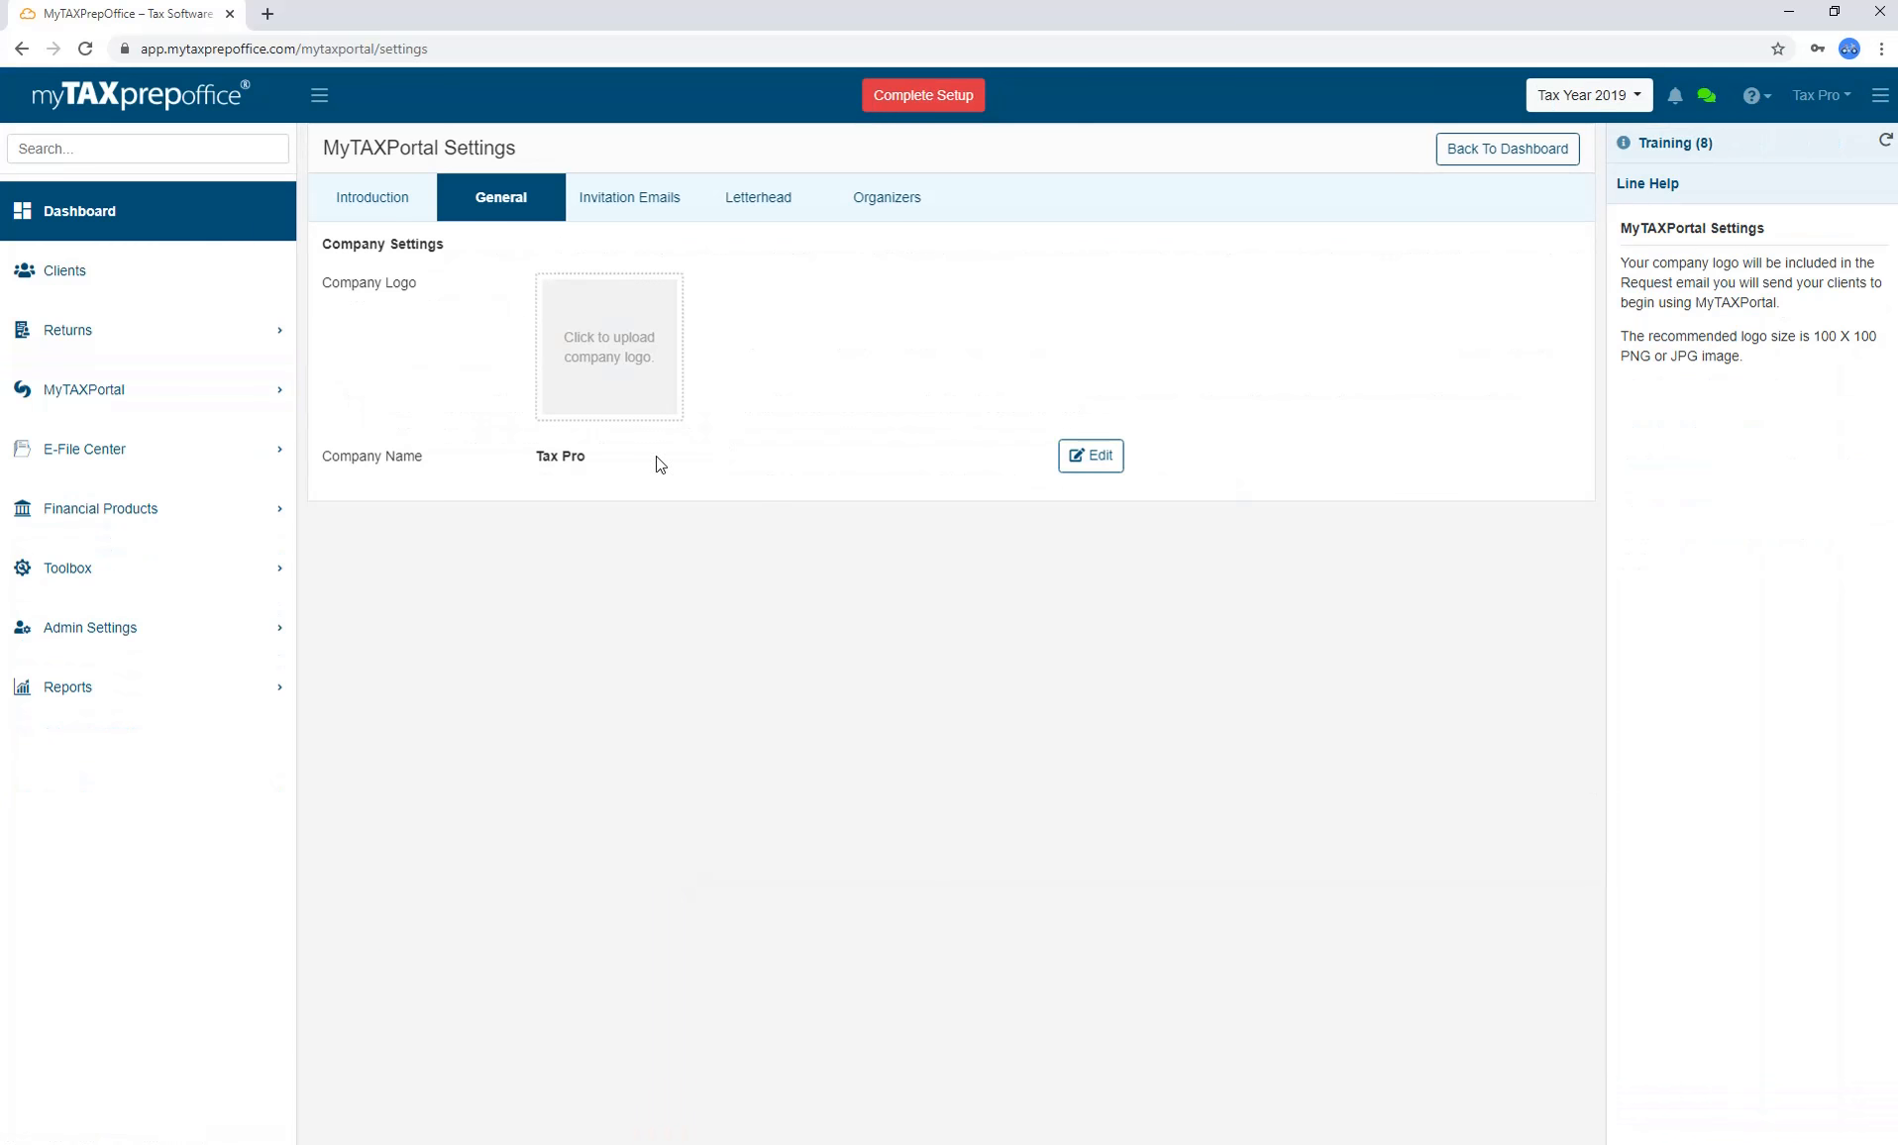
# Upload the Logo file as company logo, crop it around the myTAXprep office artwork, and save.
pyautogui.click(638, 383)
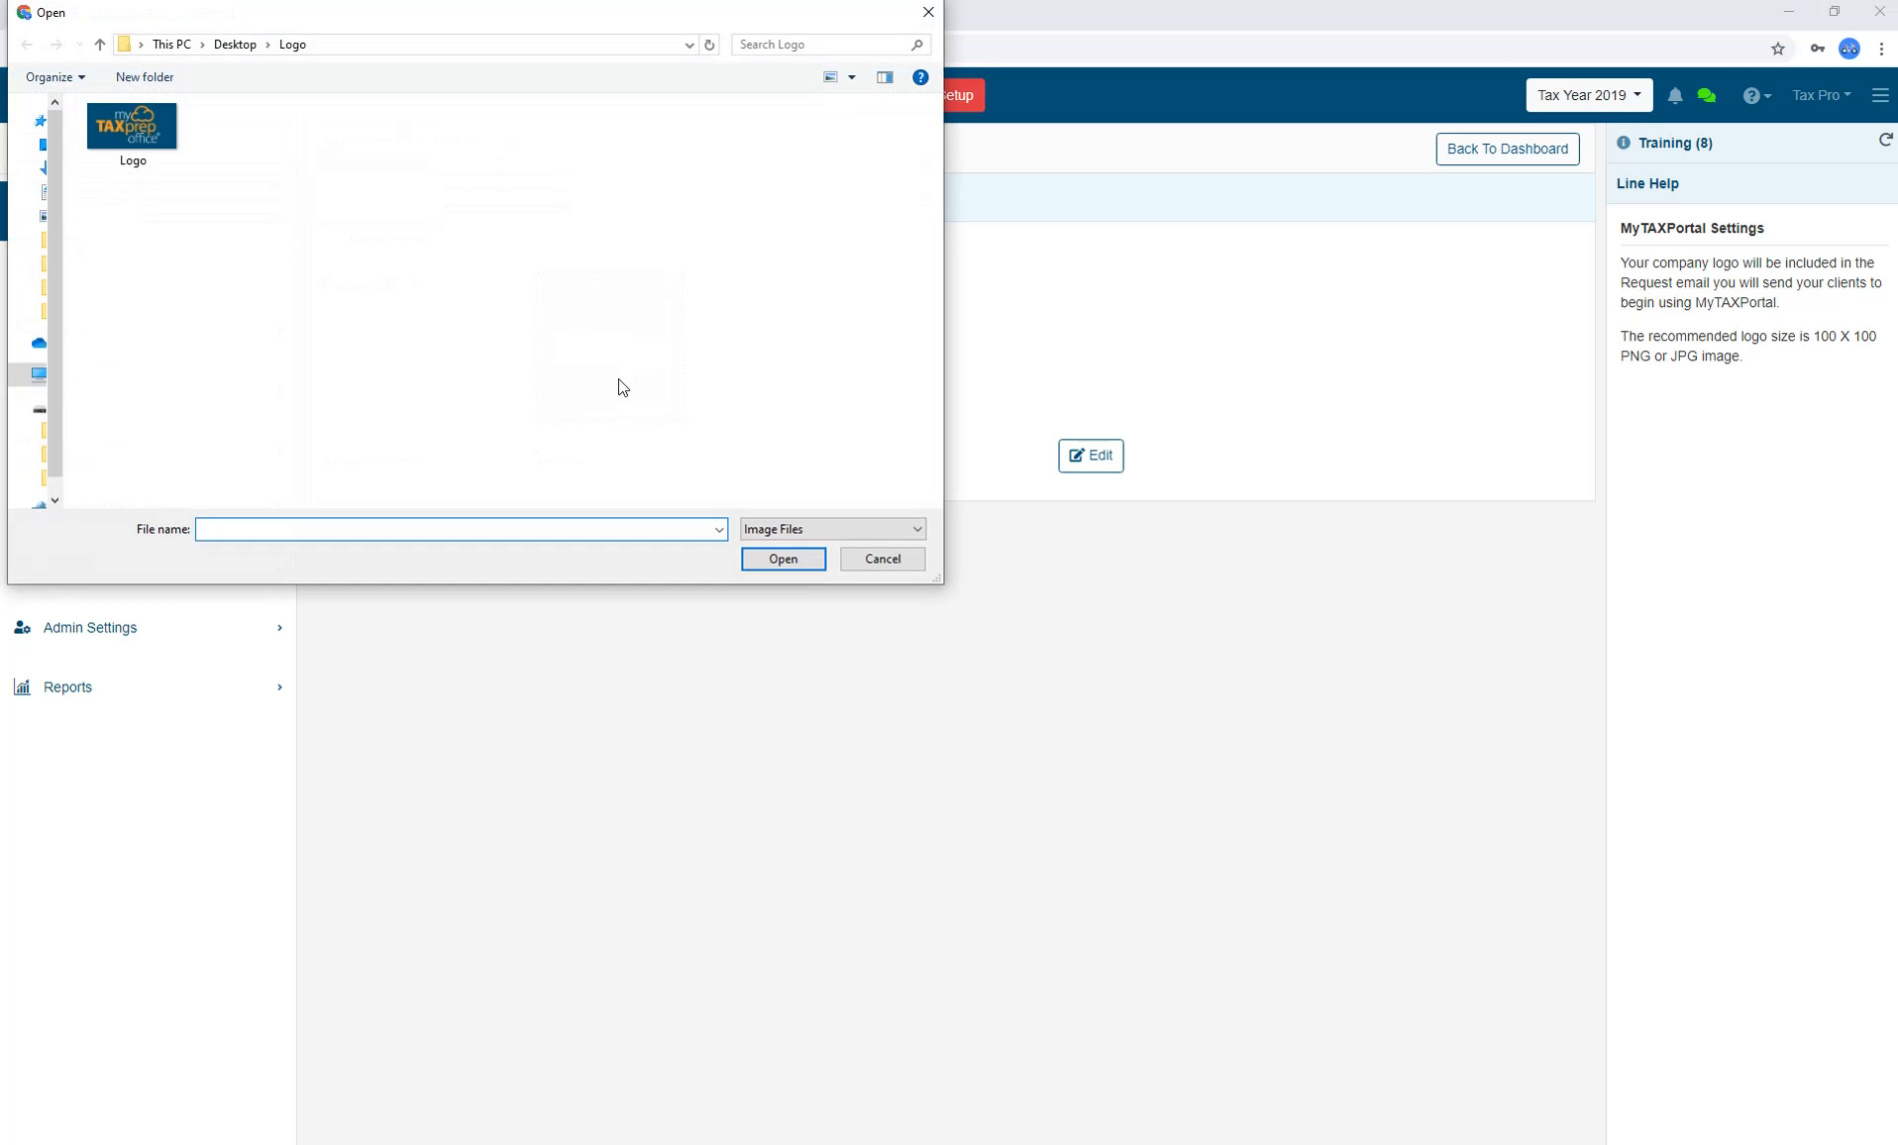
pyautogui.doubleClick(161, 149)
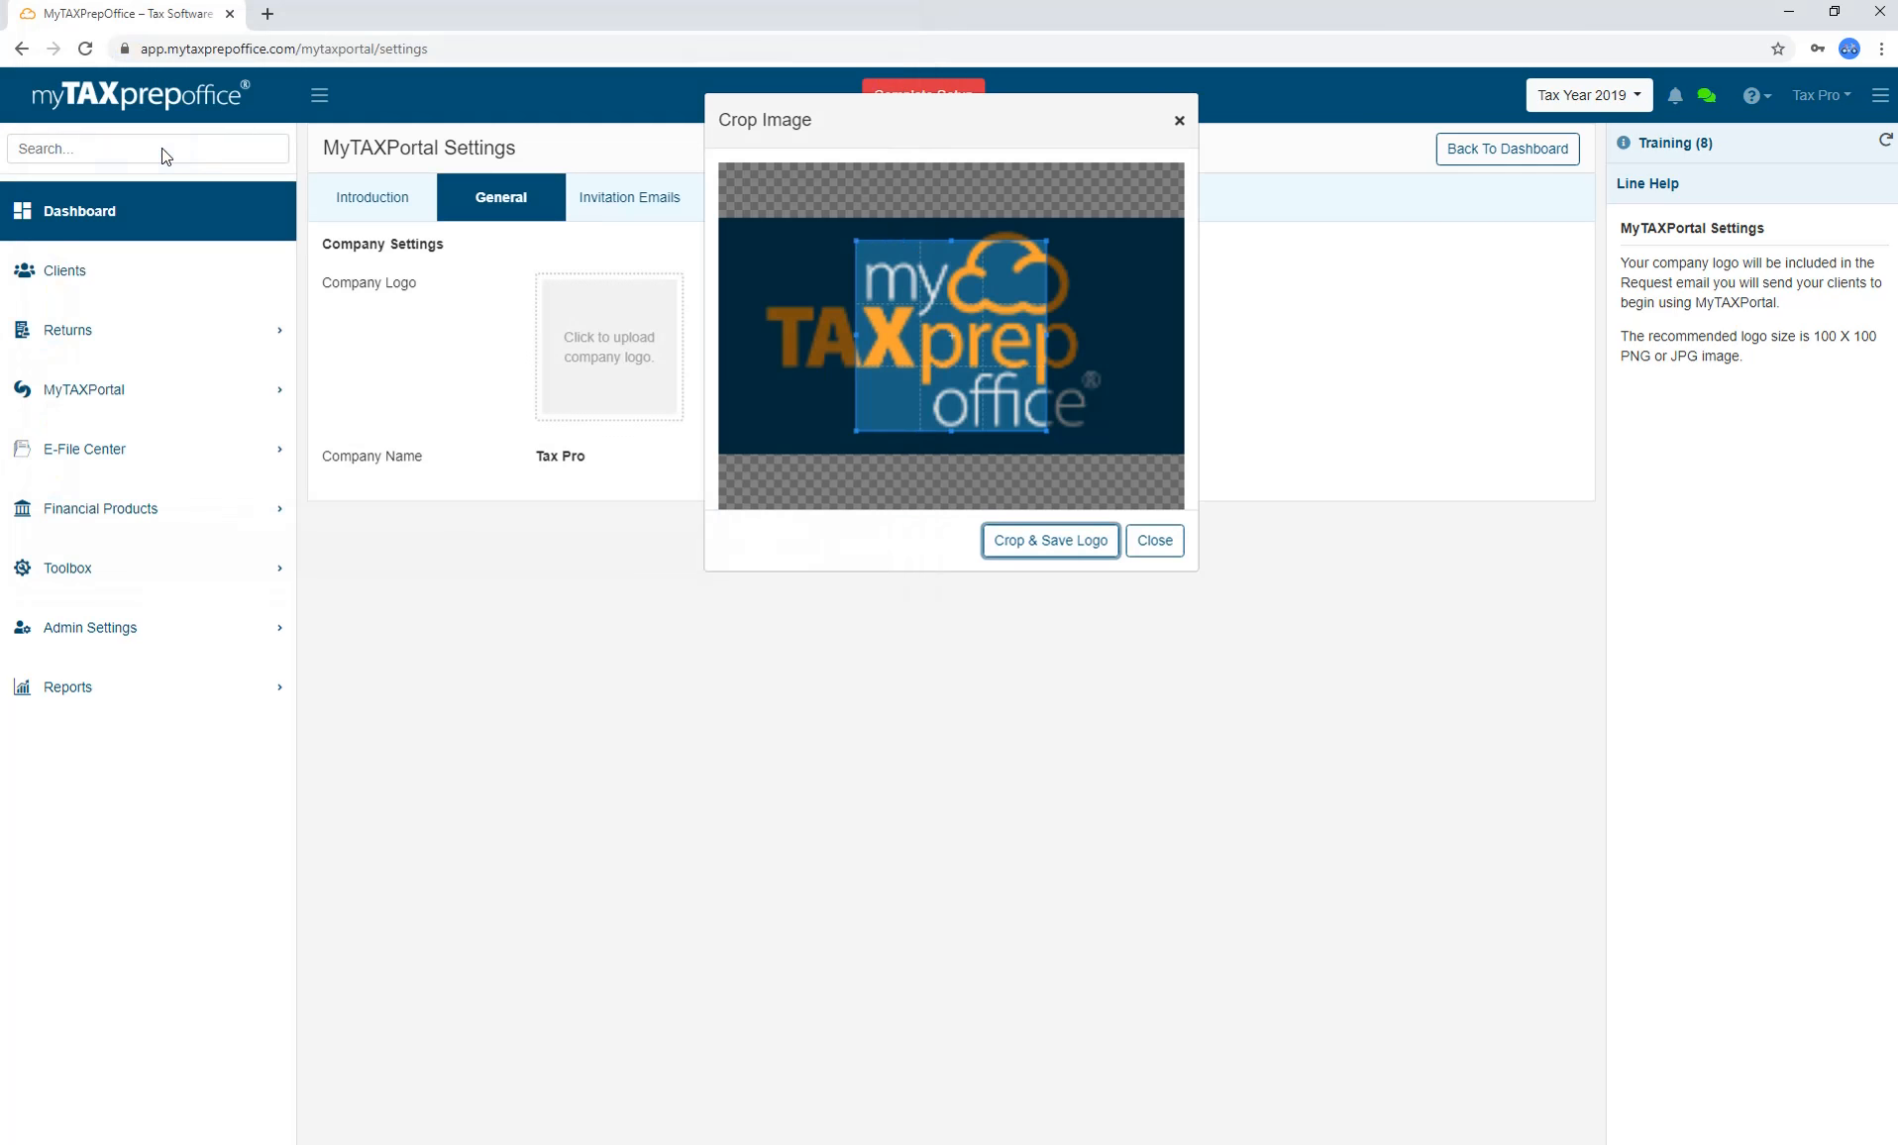
pyautogui.moveTo(855, 431); pyautogui.dragTo(752, 457)
pyautogui.moveTo(923, 472); pyautogui.dragTo(862, 436)
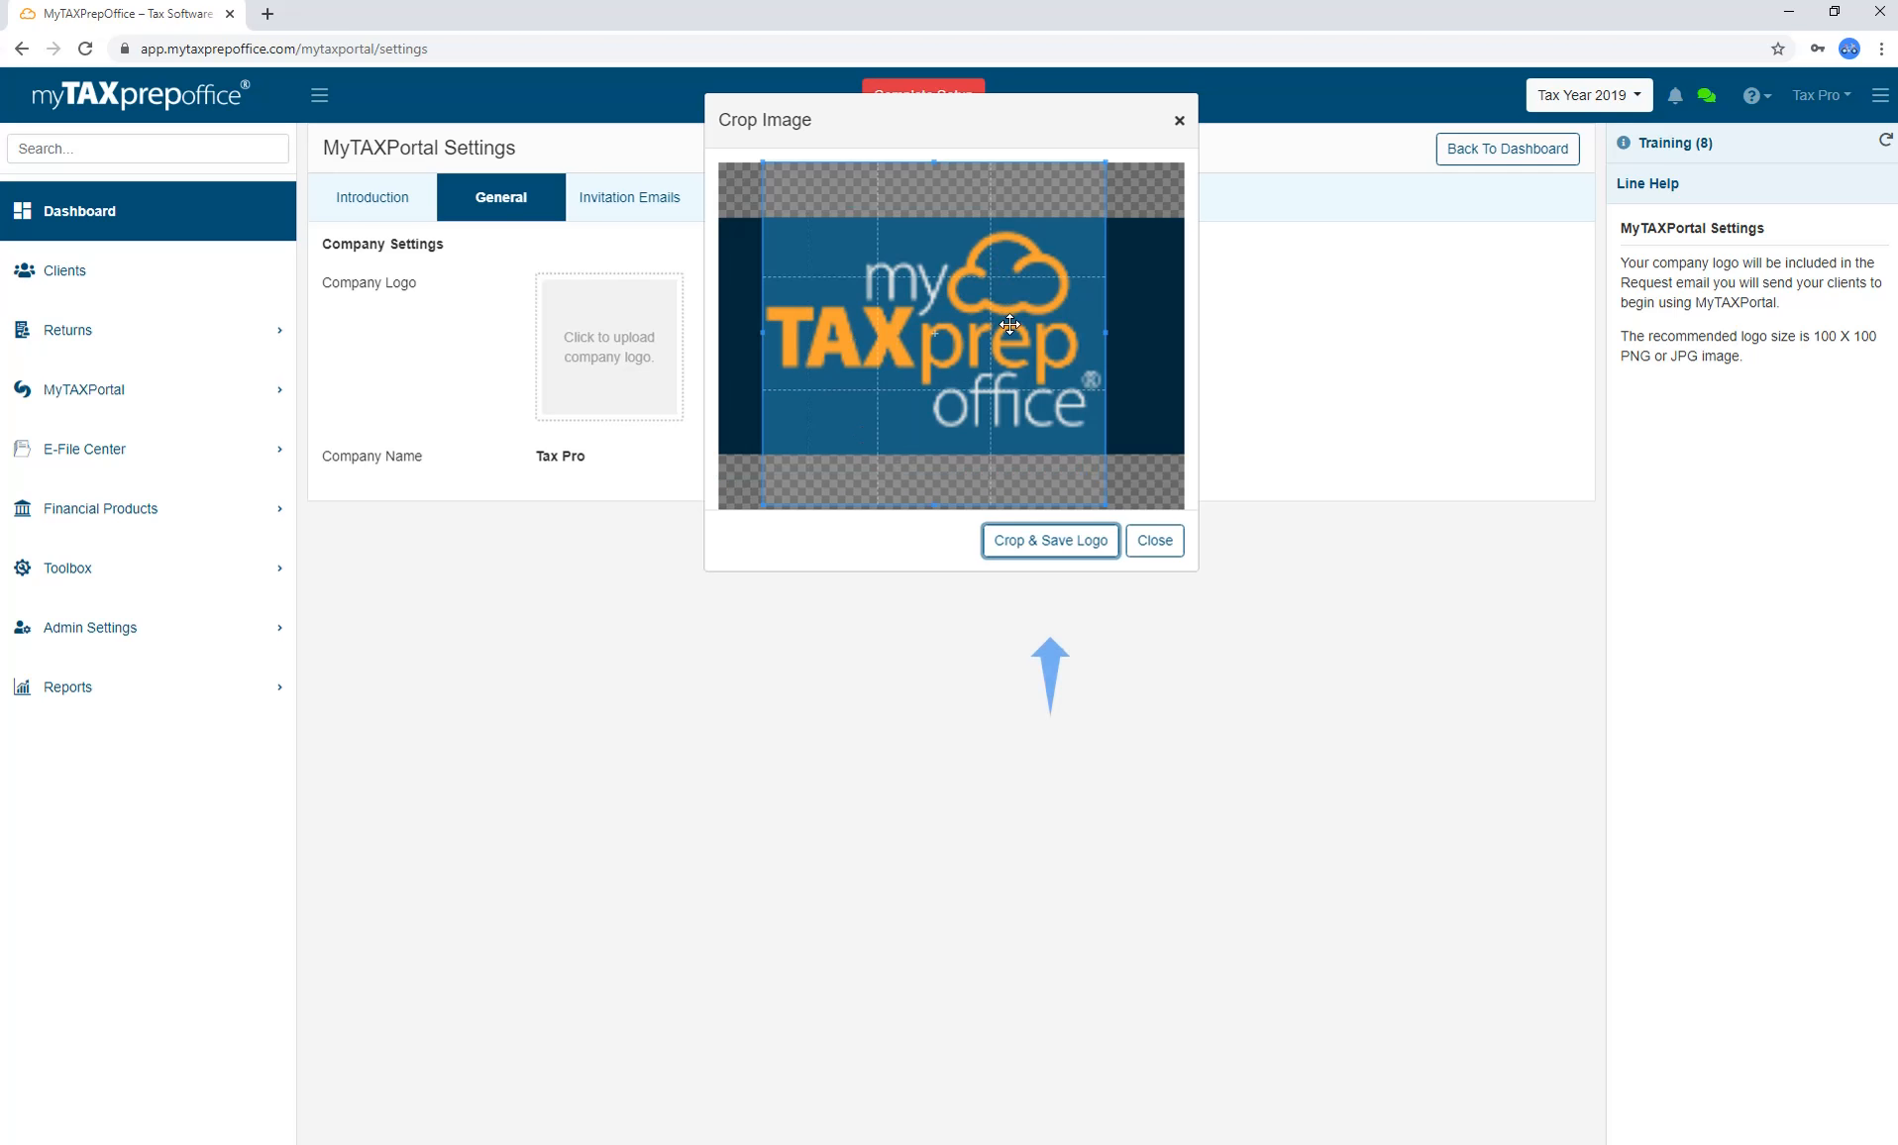
pyautogui.click(1049, 540)
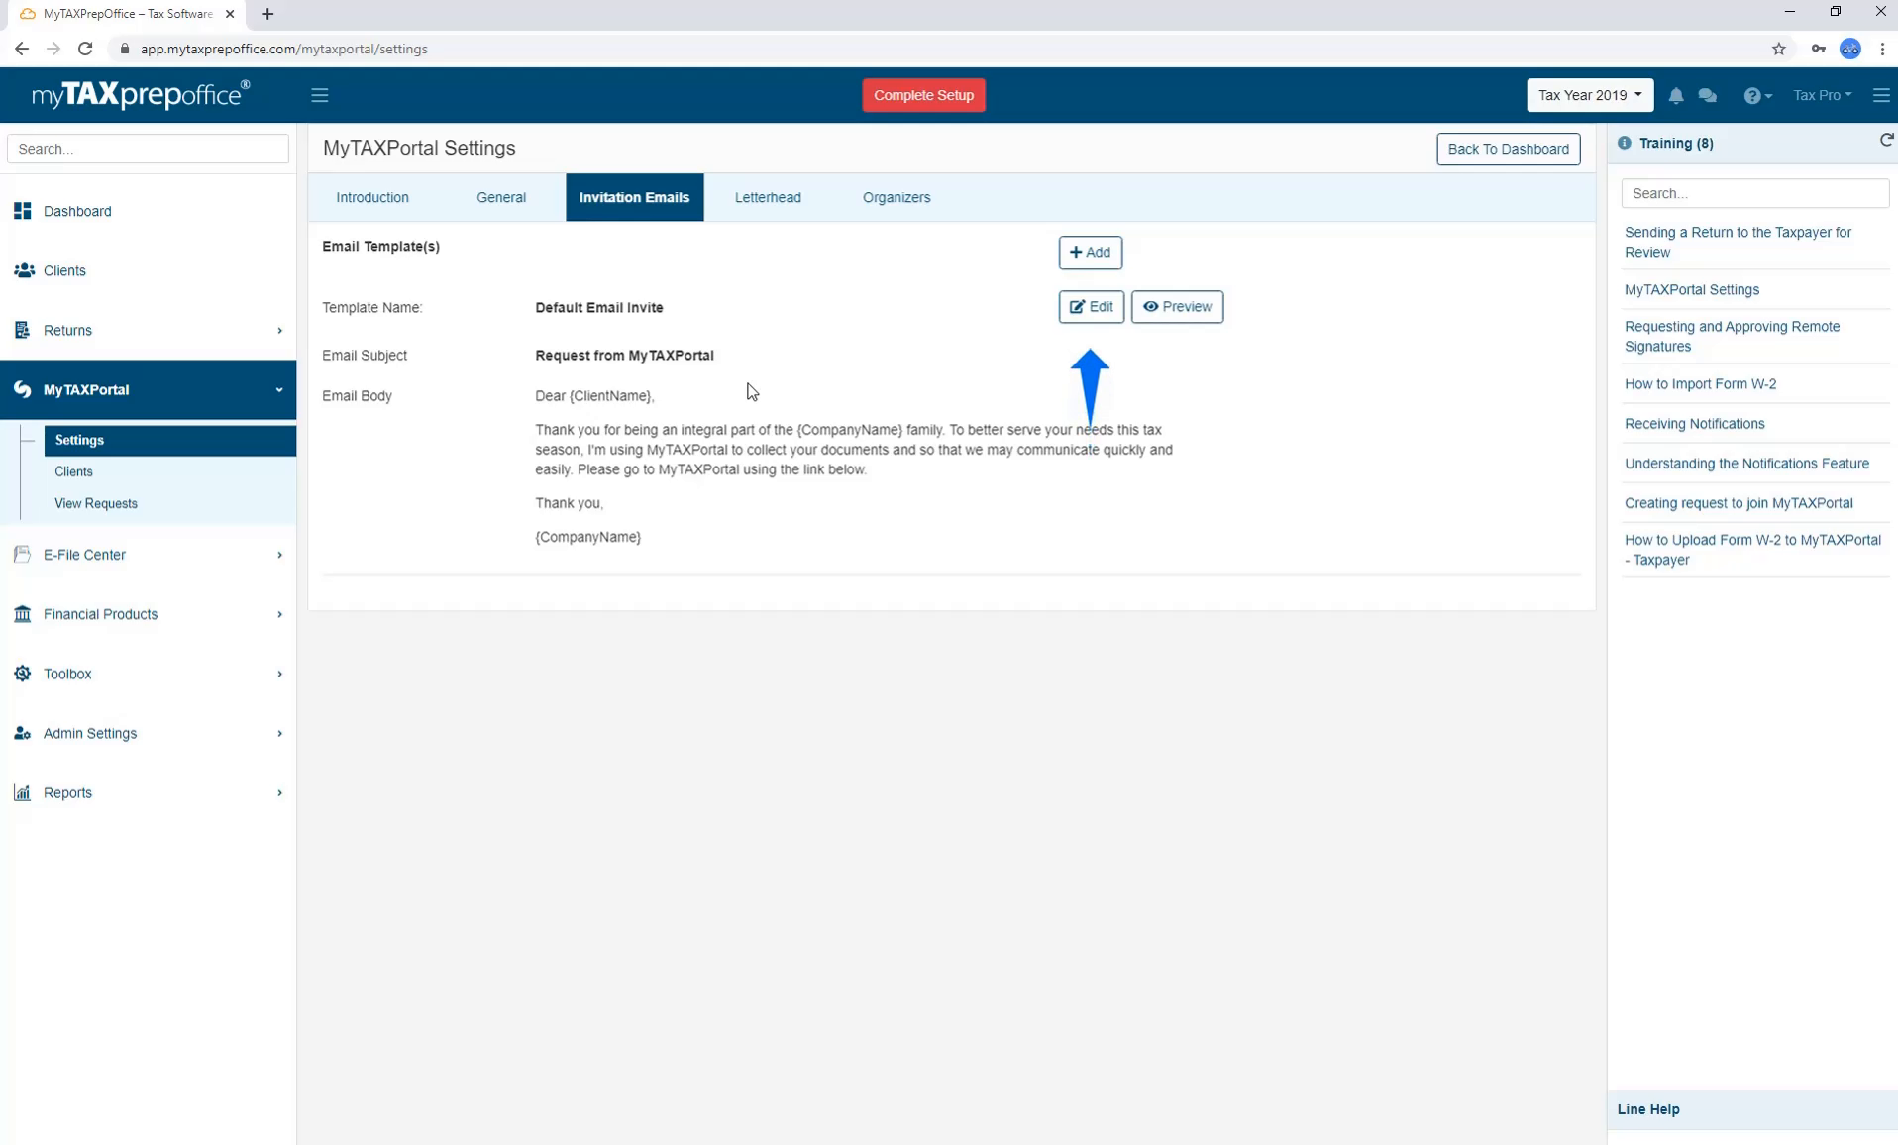
# Preview the Default Email Invite as clients see it, then switch to the Letterhead settings.
pyautogui.click(1153, 313)
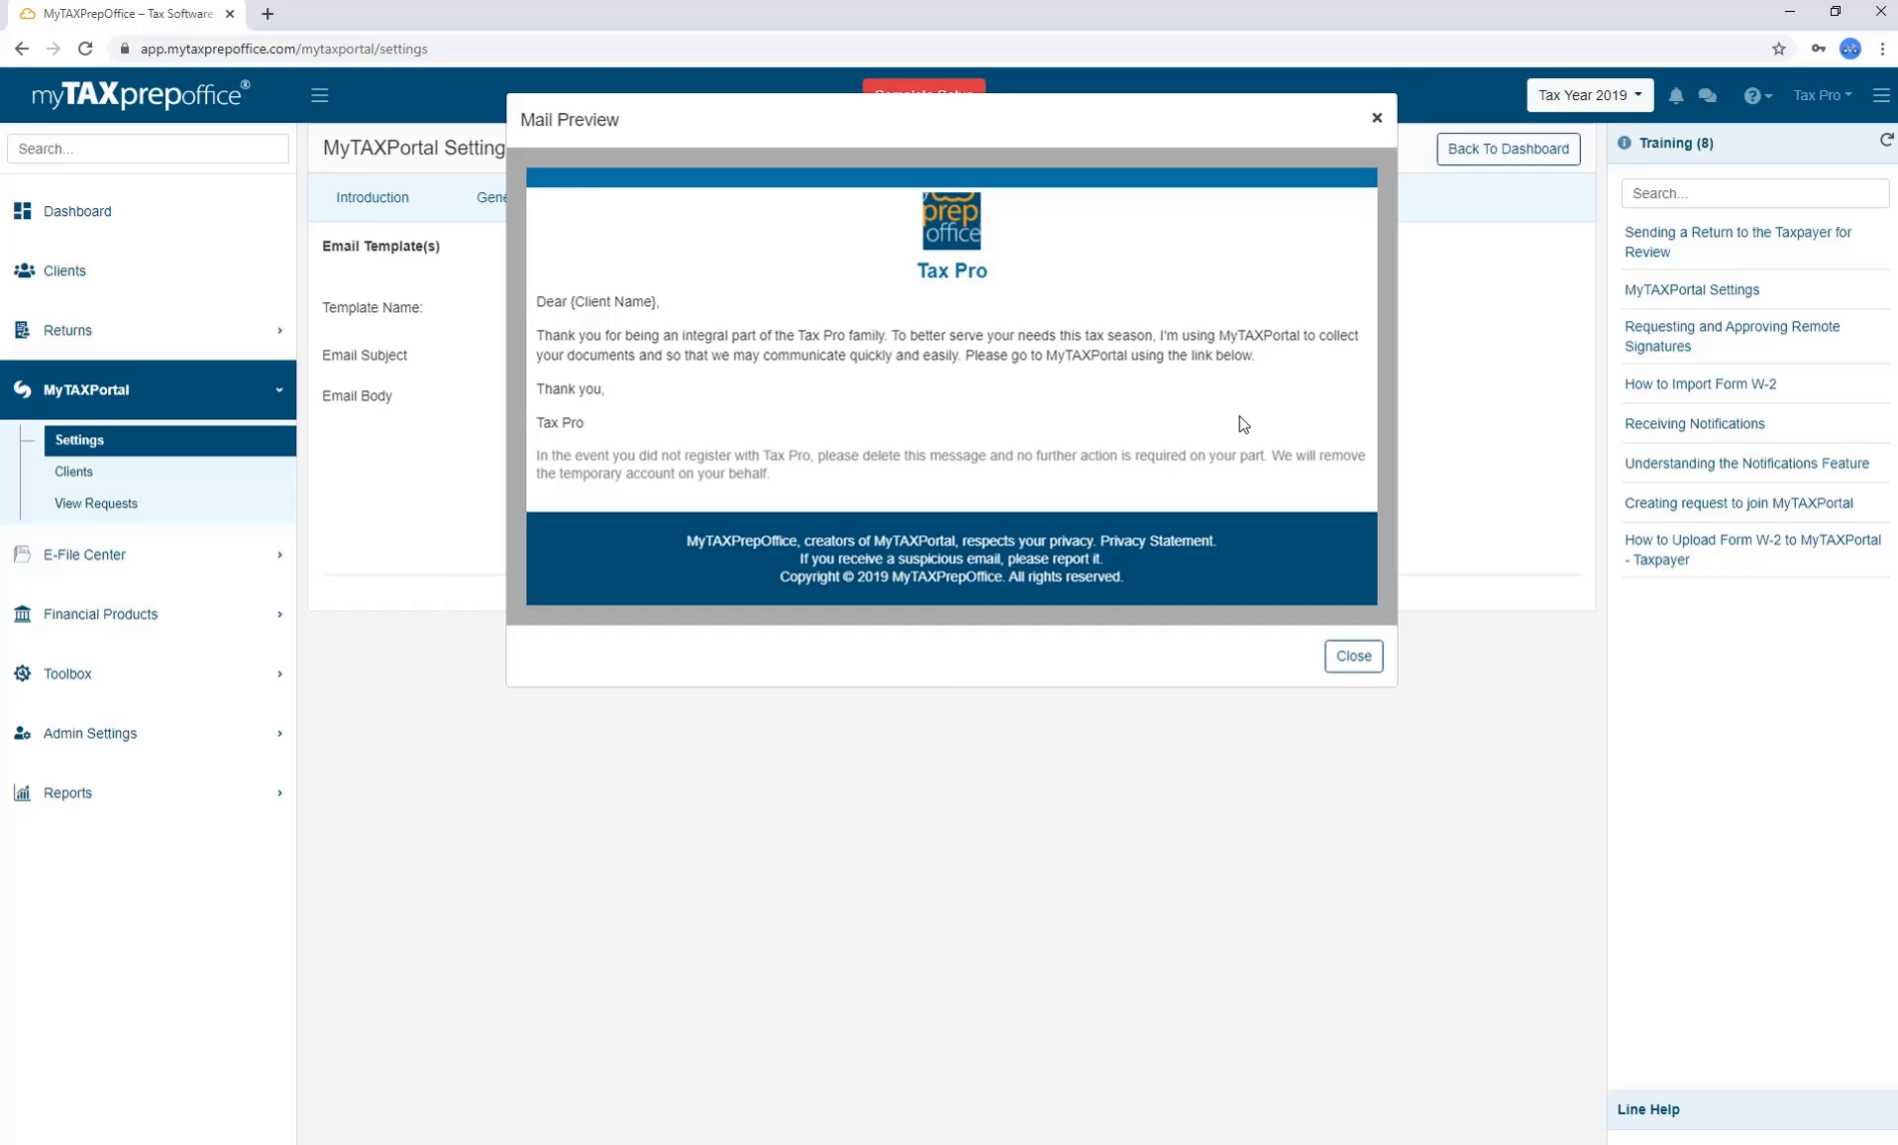
pyautogui.click(1354, 656)
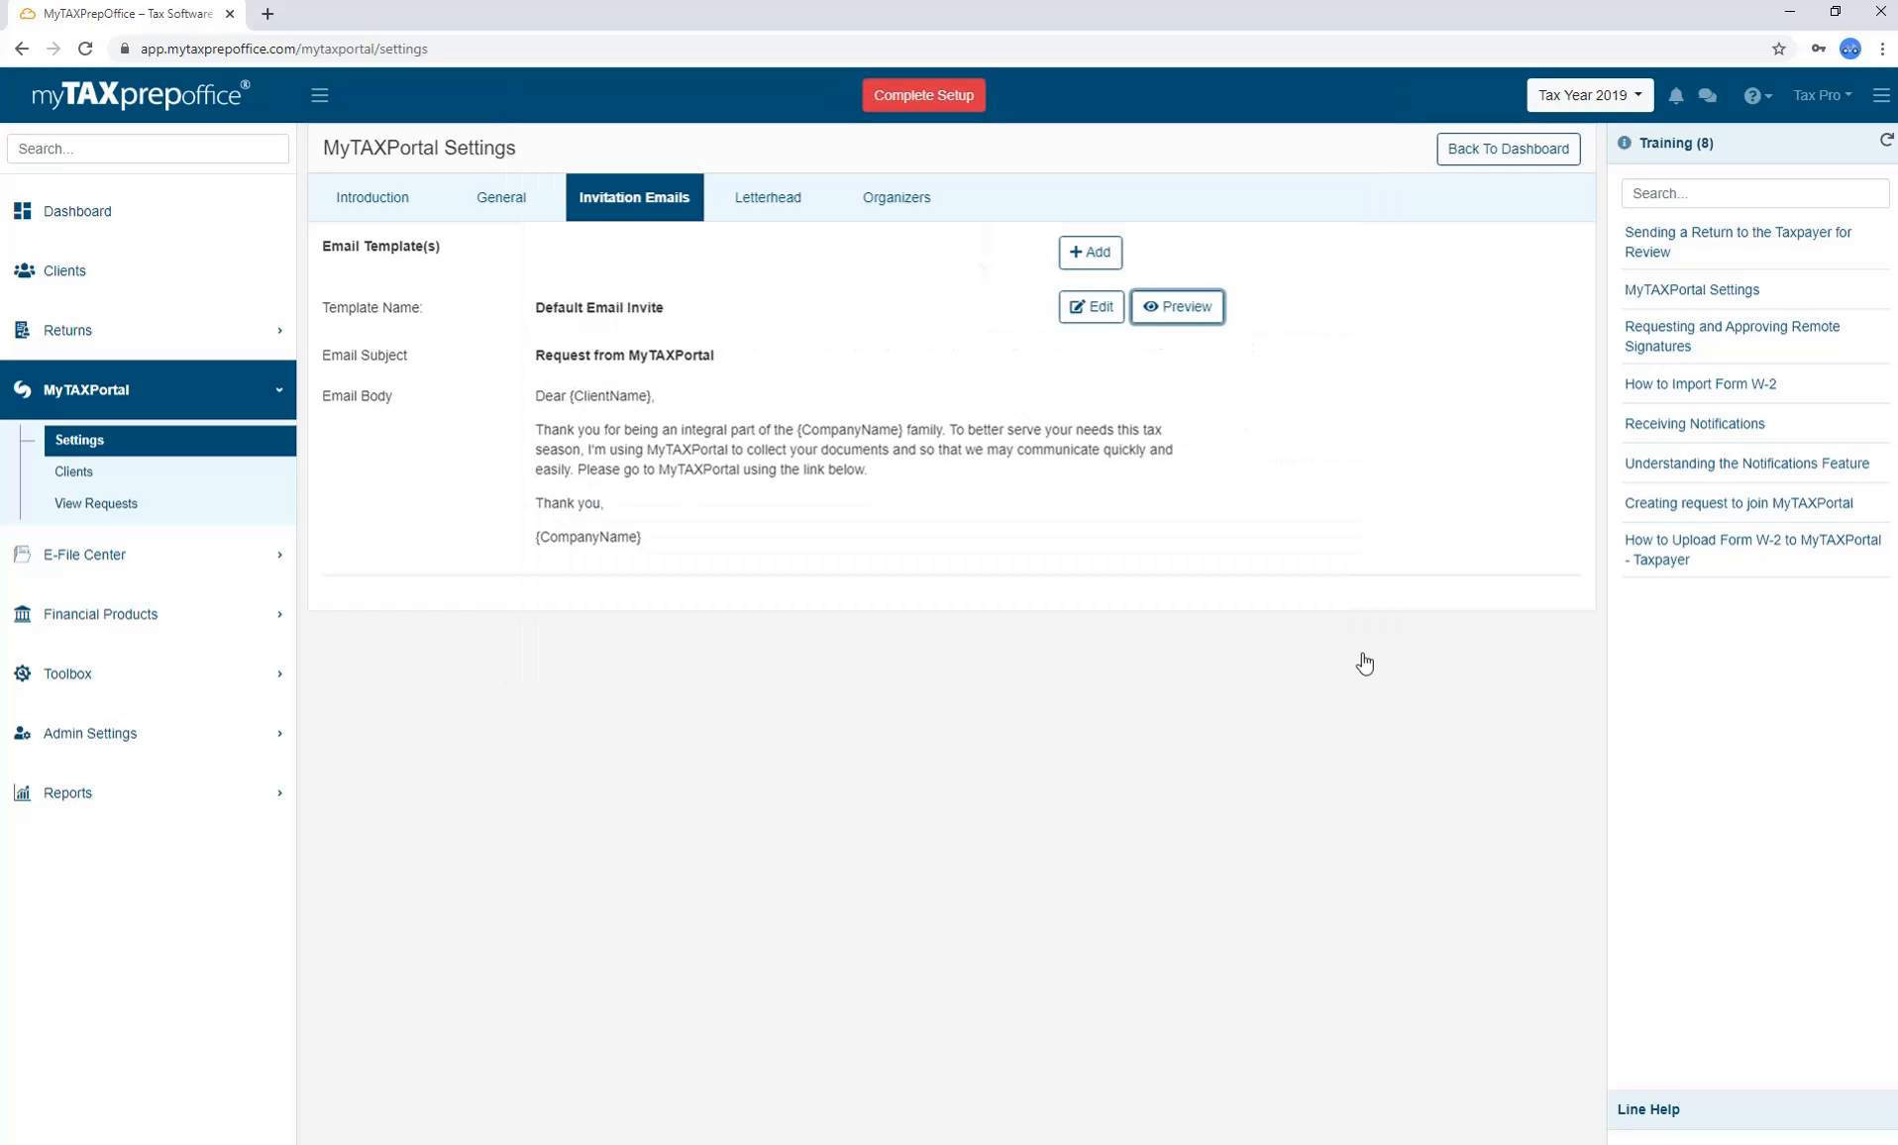
pyautogui.click(771, 200)
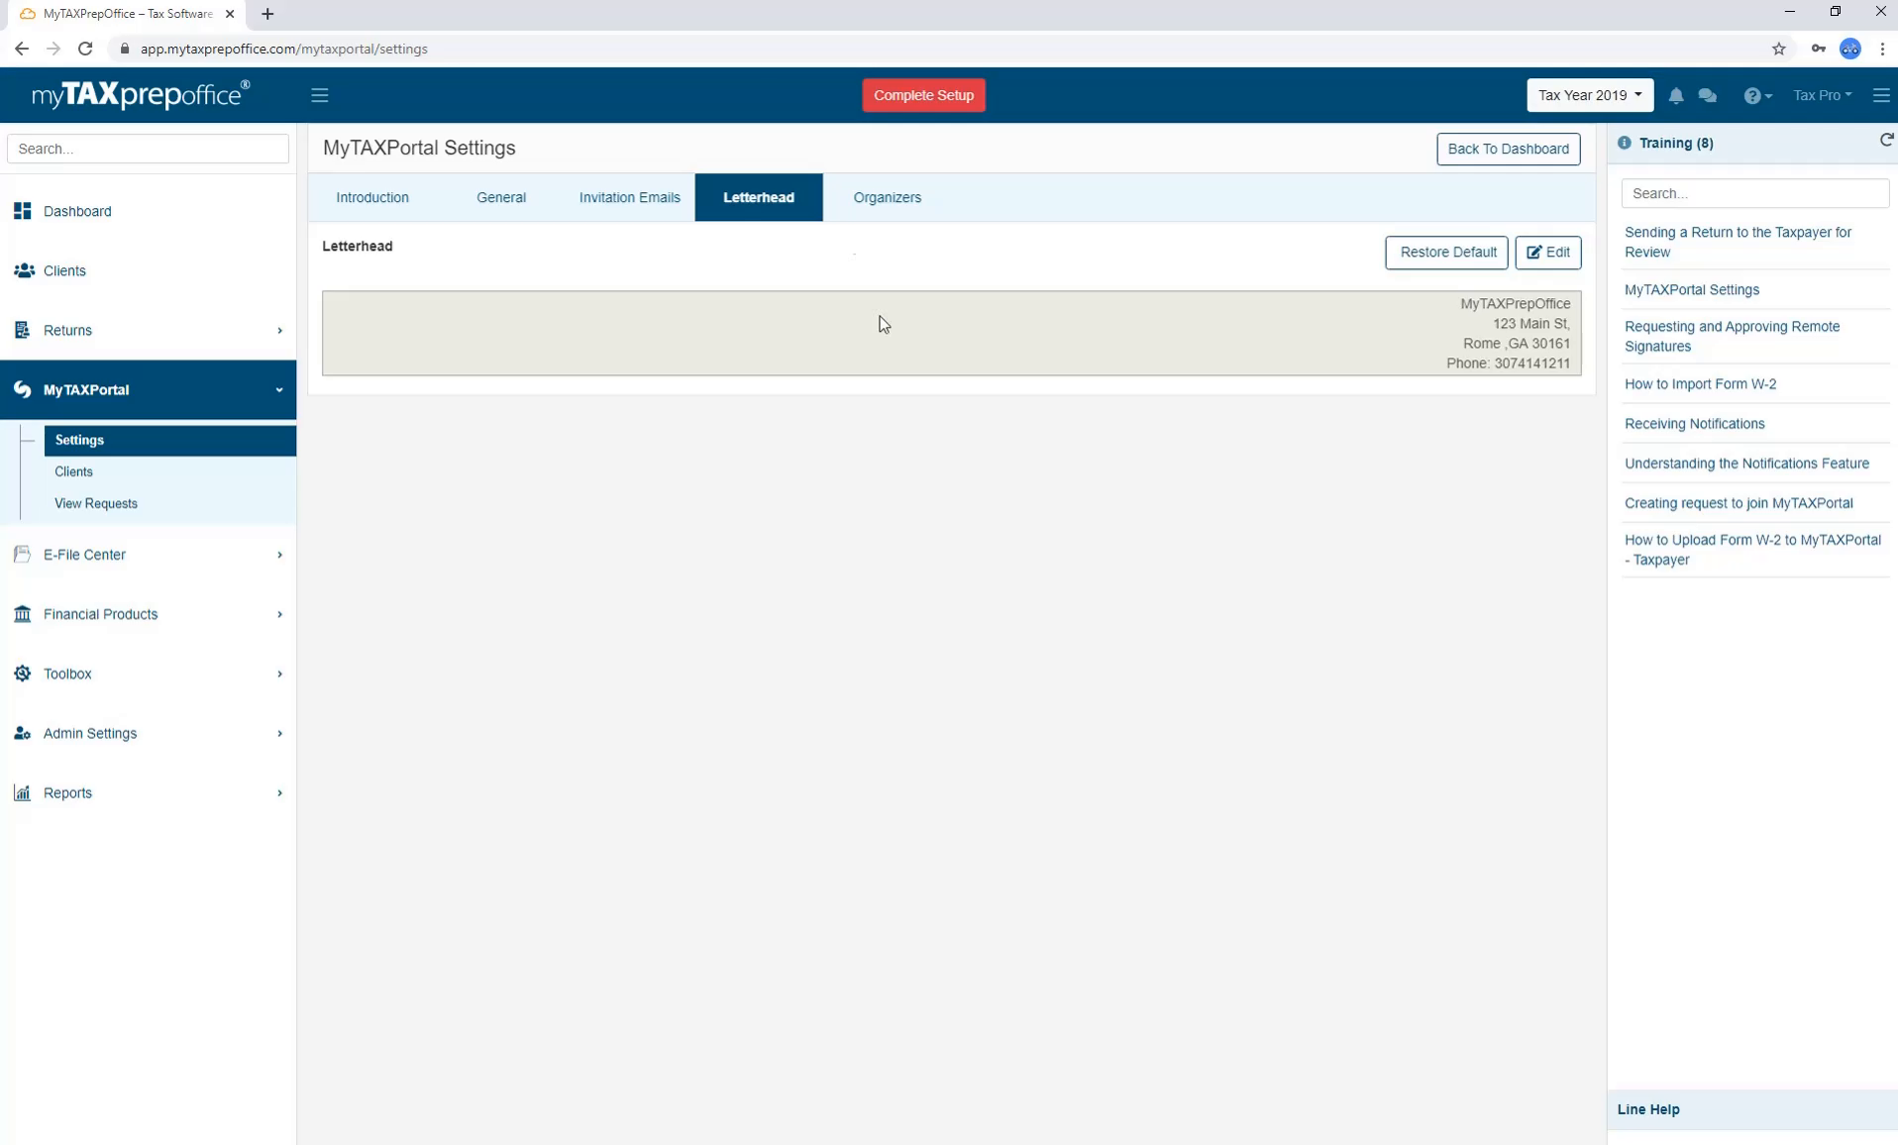
# Inspect the Organizer 1040 template in Organizers, then go to the MyTAXPortal Client List.
pyautogui.click(877, 206)
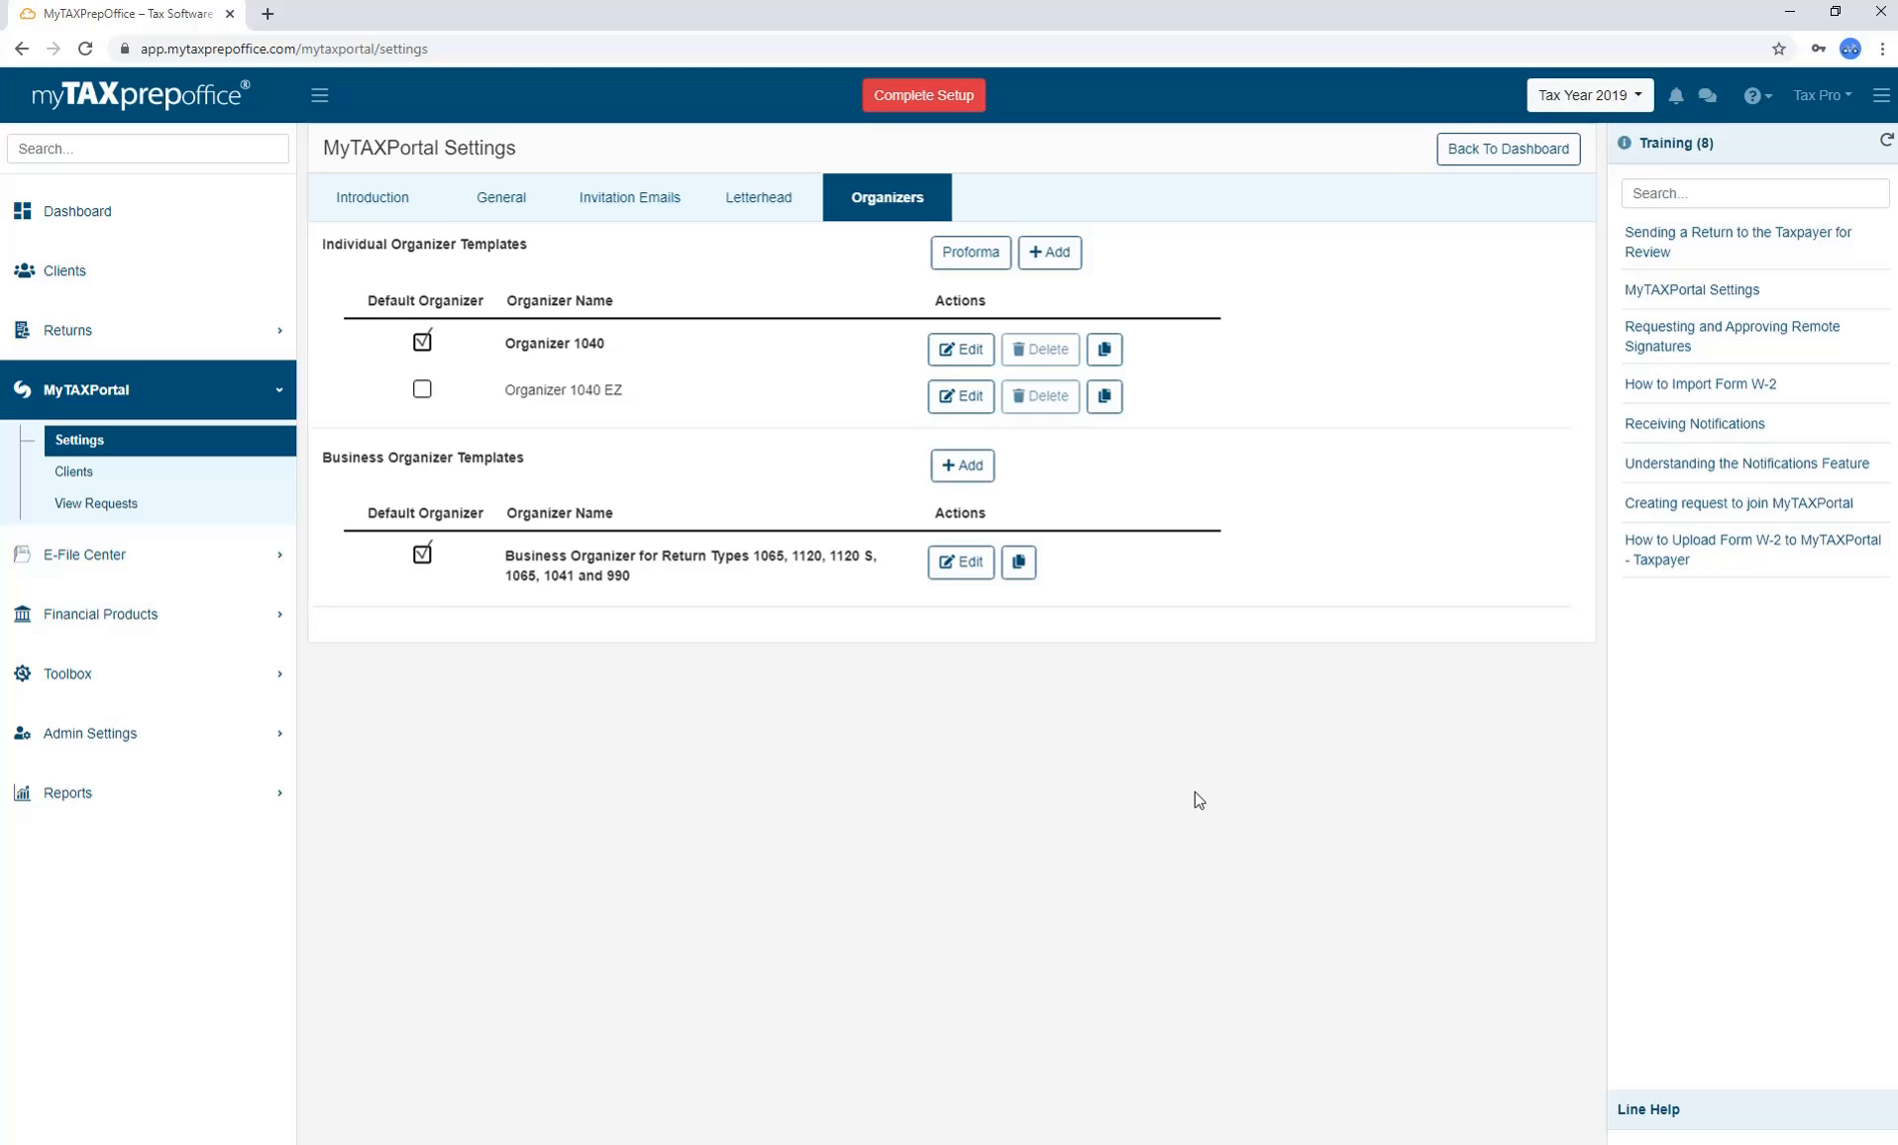
pyautogui.click(959, 350)
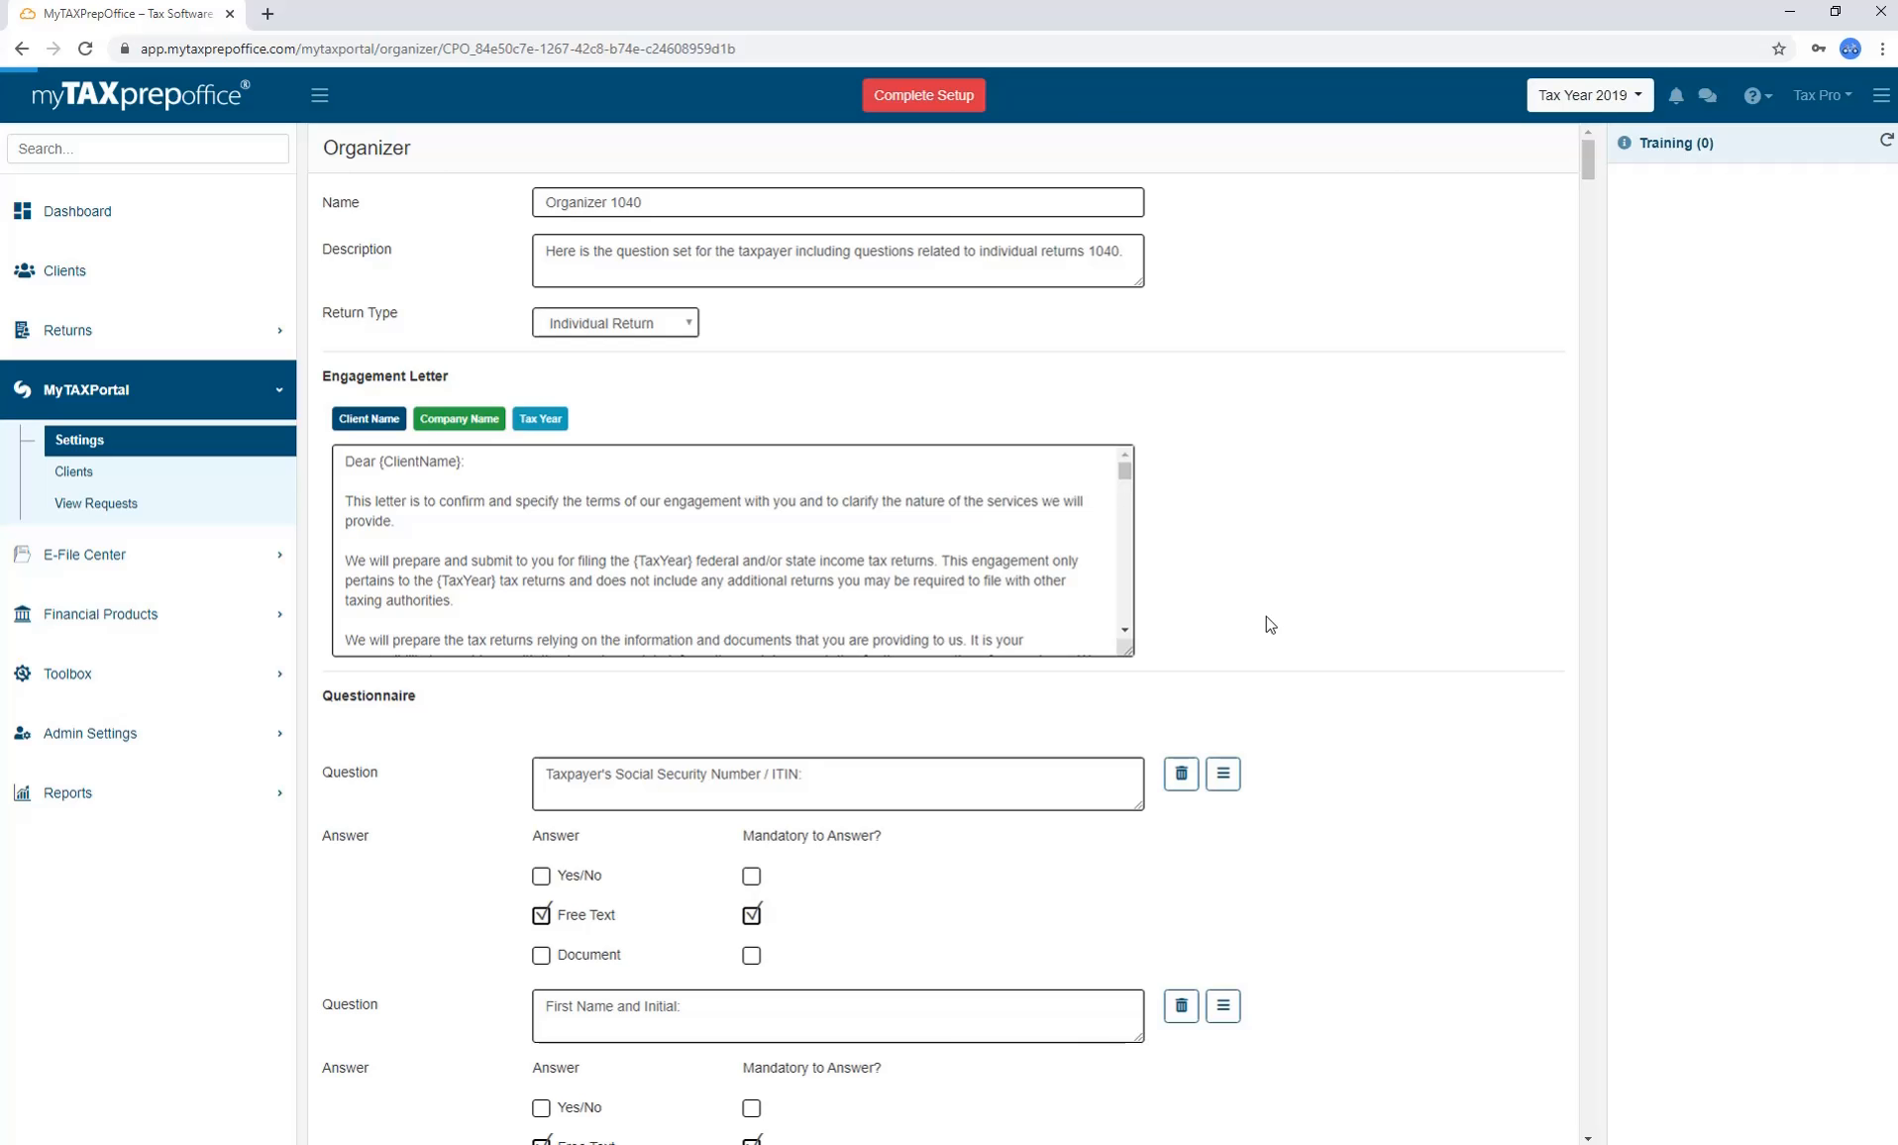
pyautogui.click(184, 483)
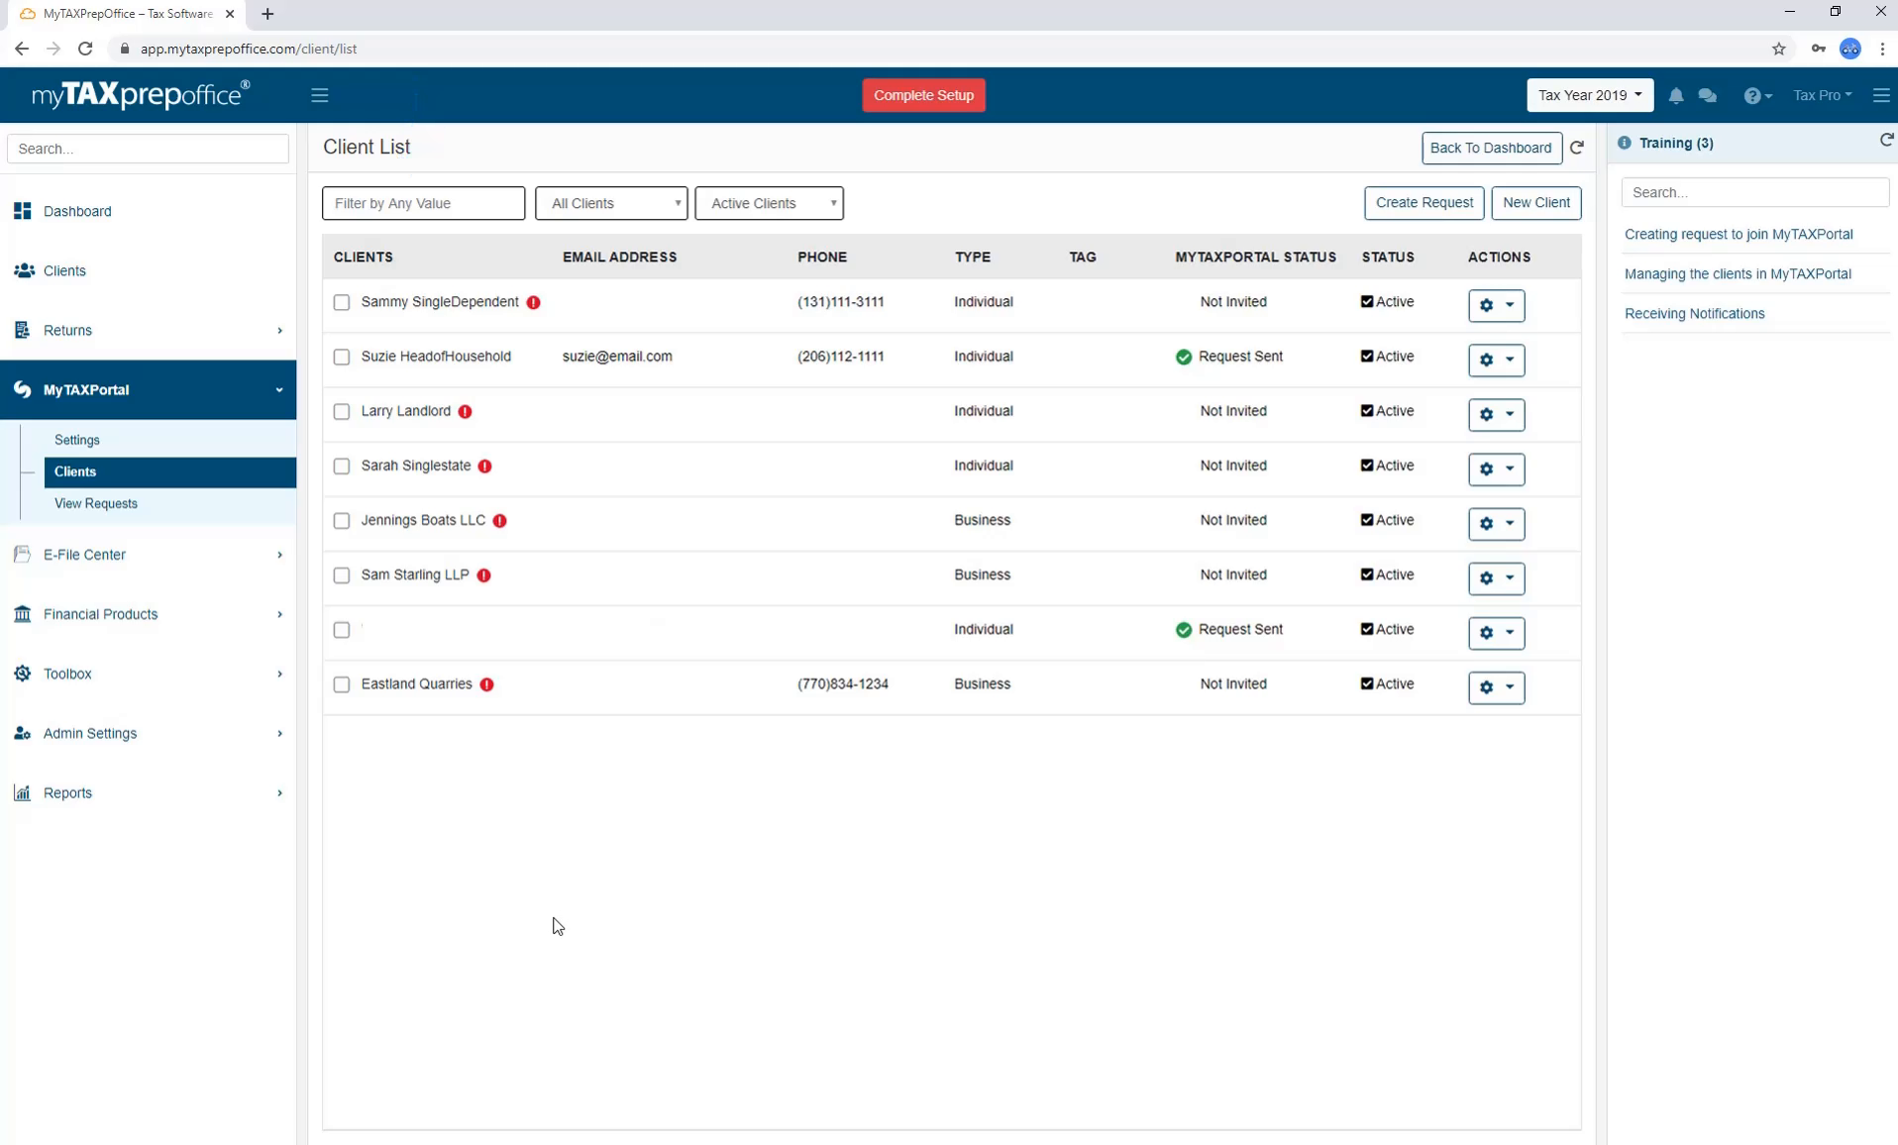
# Check the client type and active/archived filters, leaving all active clients listed.
pyautogui.click(635, 211)
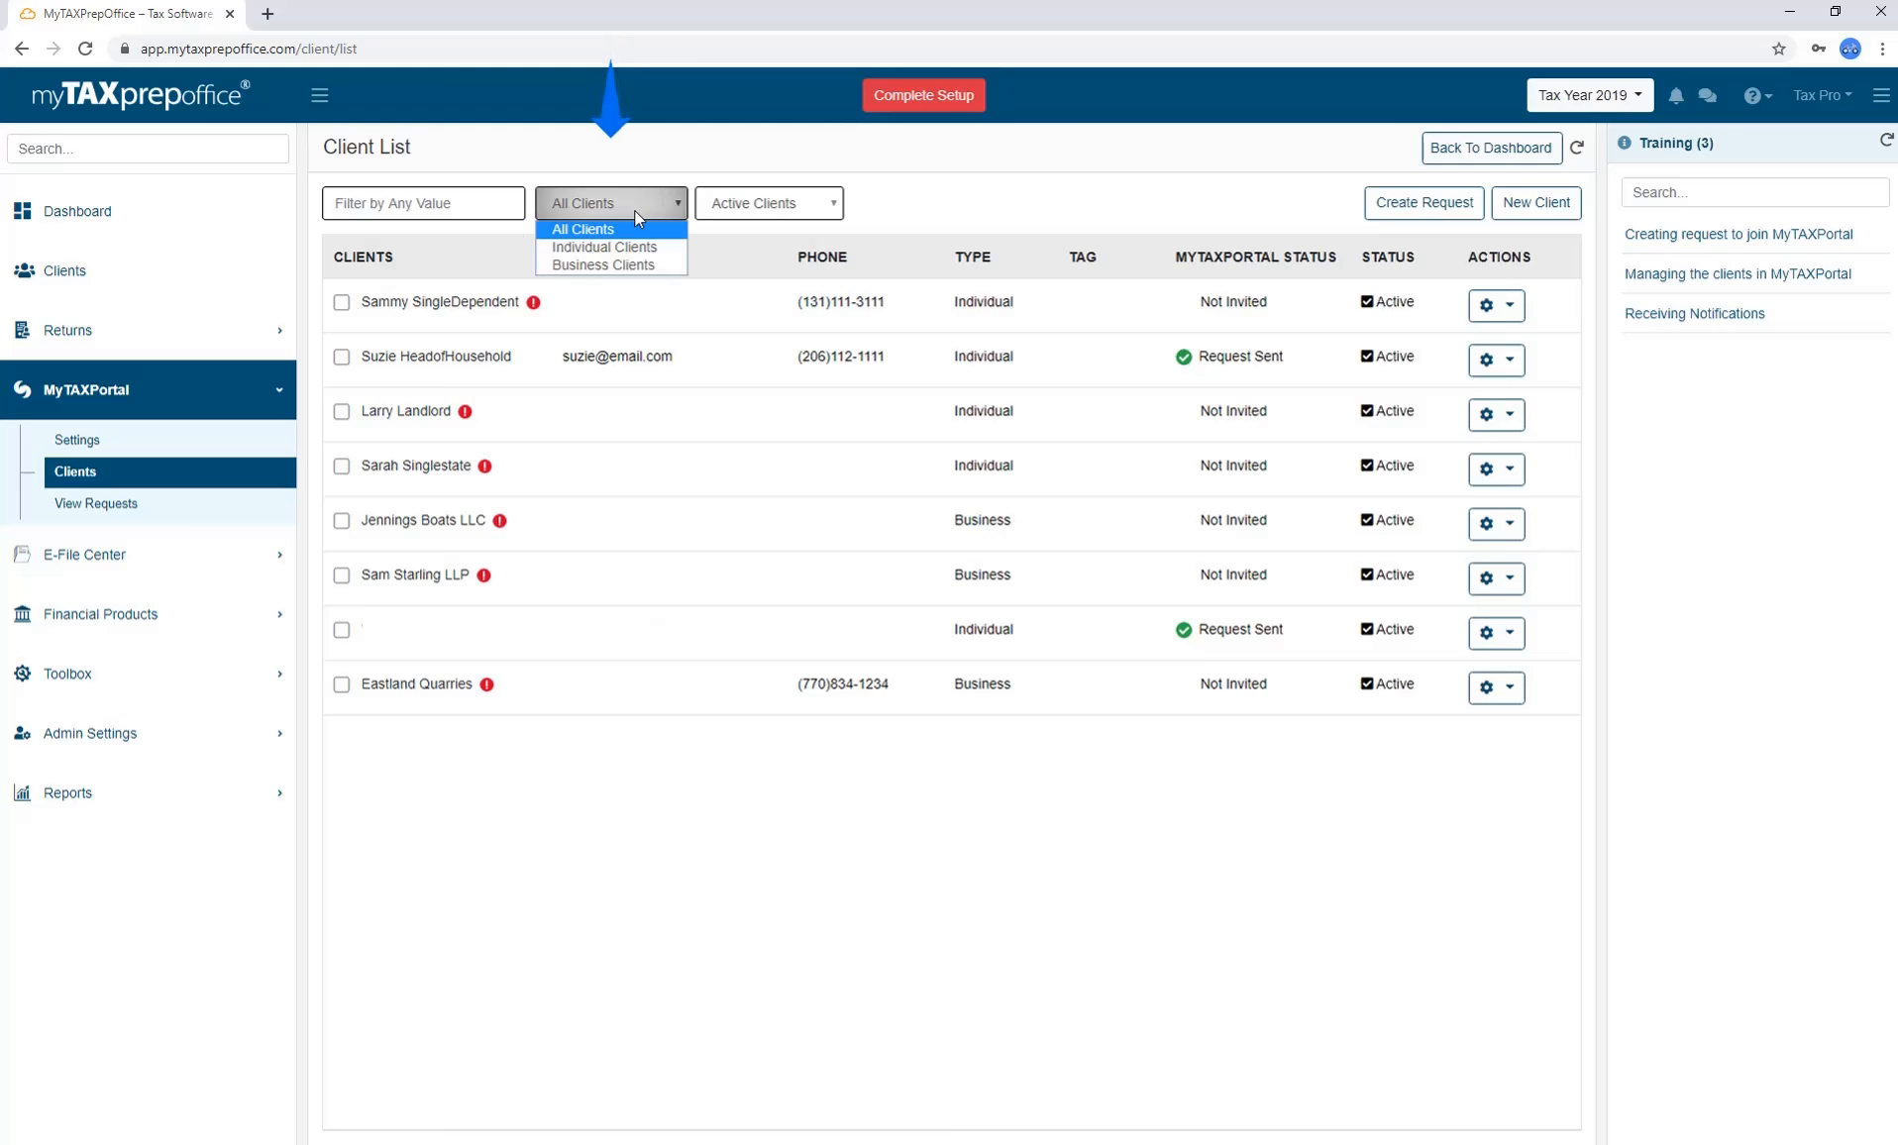
pyautogui.click(652, 218)
pyautogui.click(801, 208)
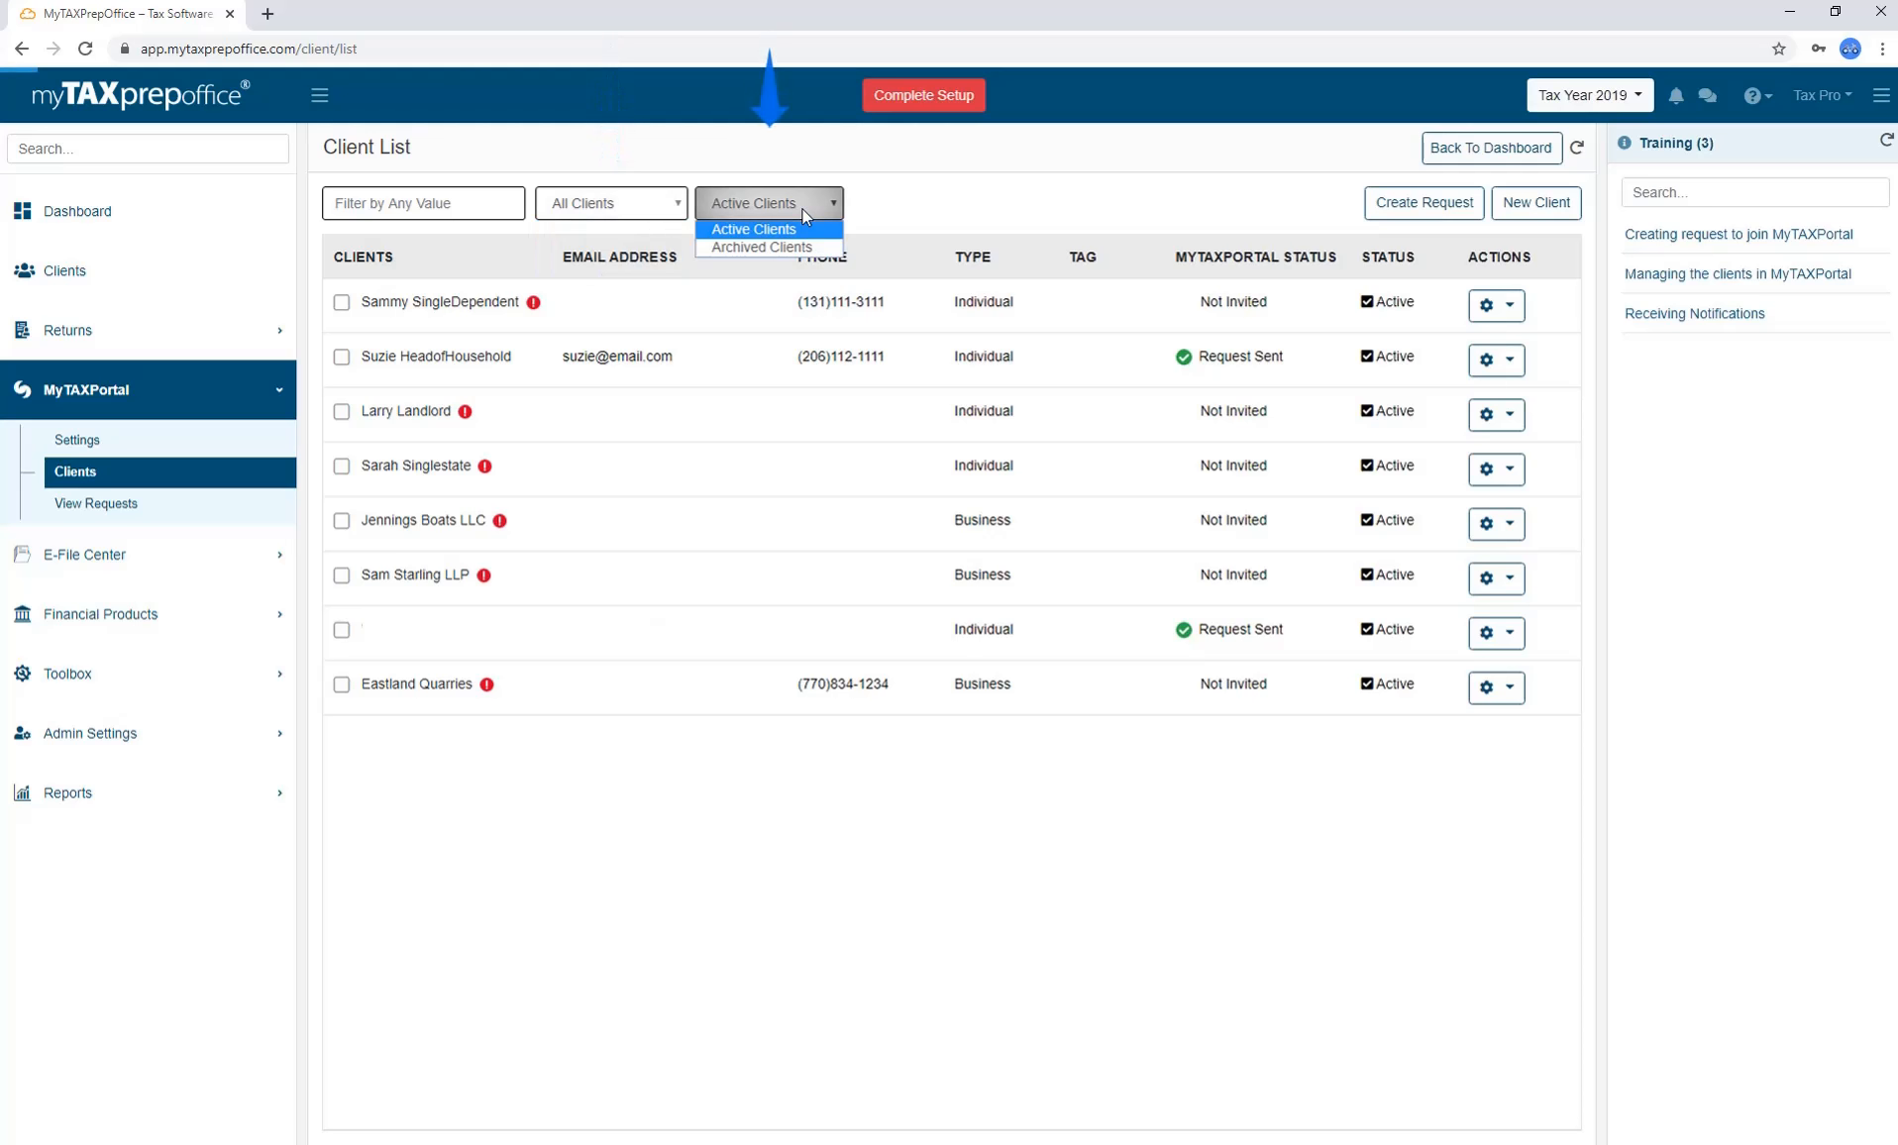
pyautogui.click(802, 212)
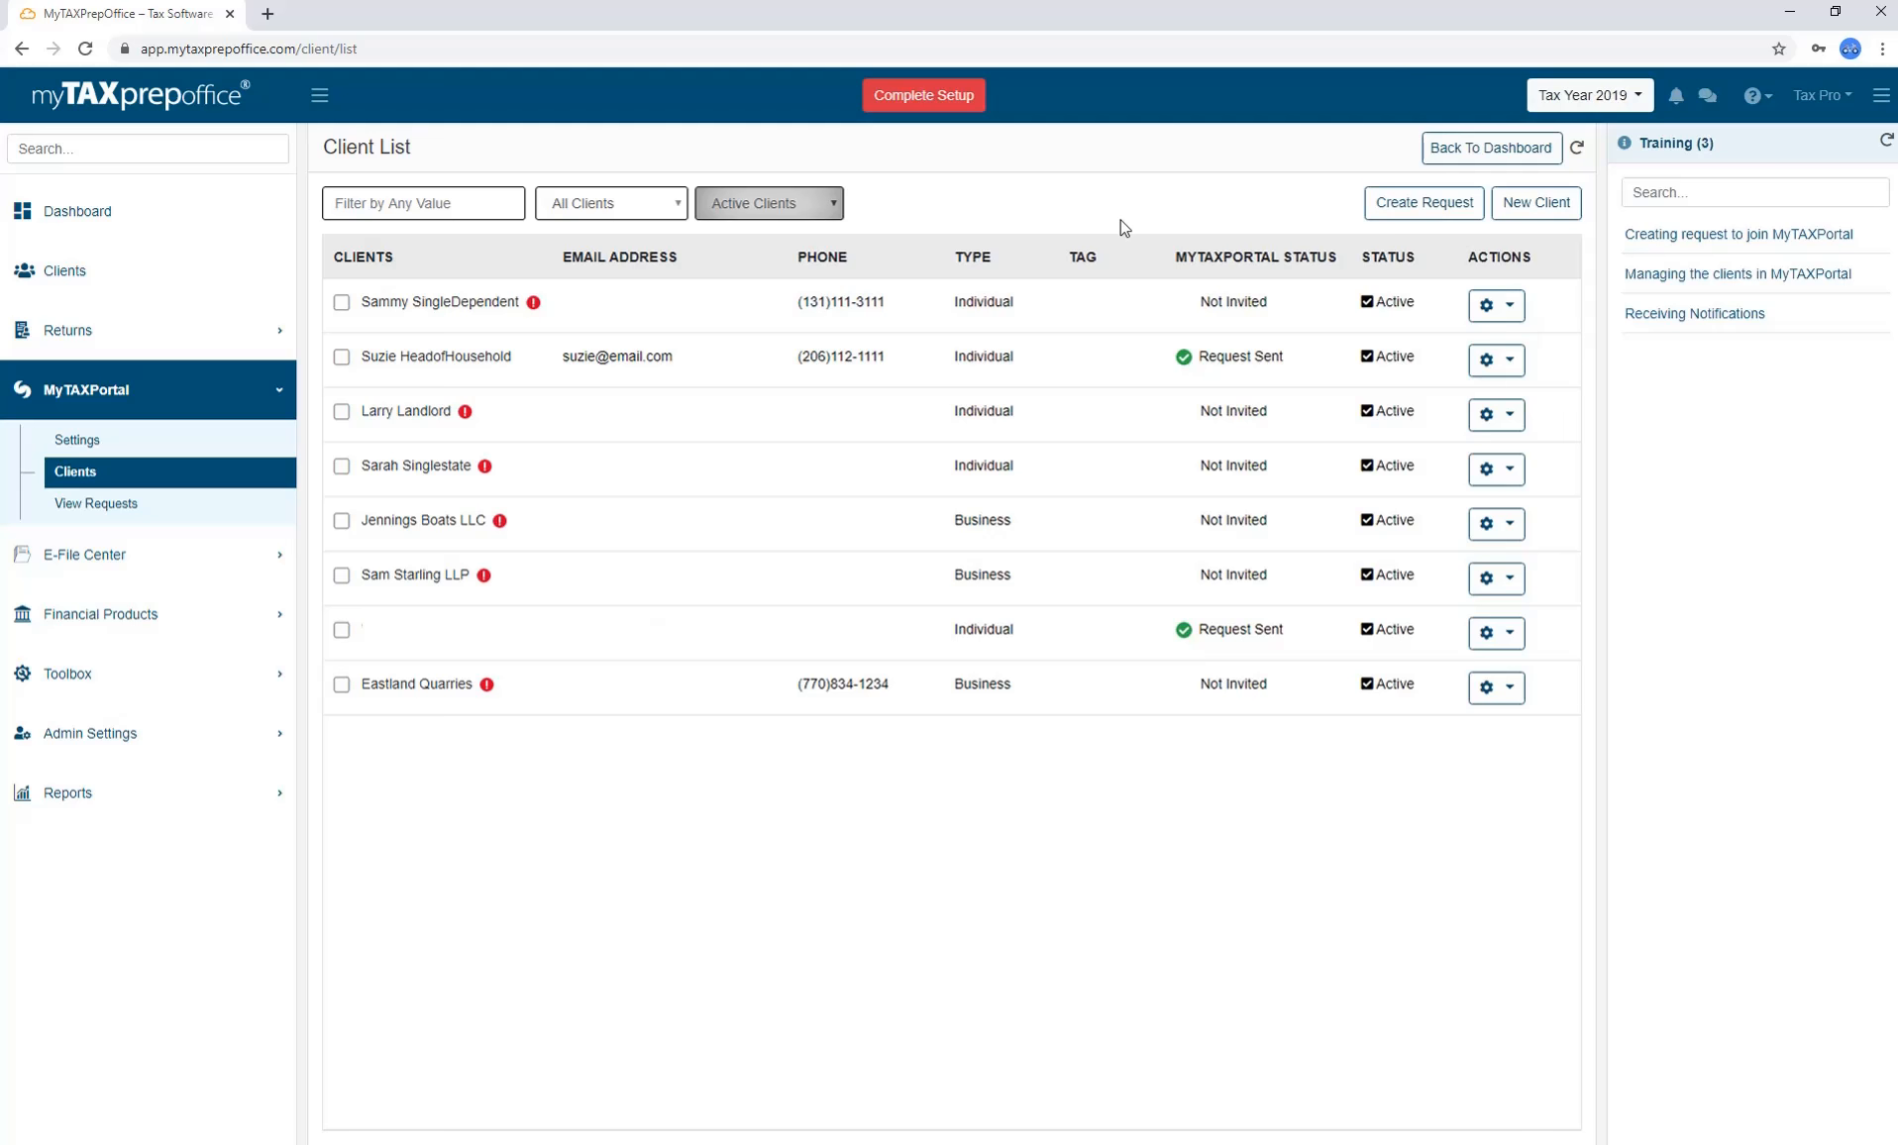
# Glance at the New Client form, then start a Create Request for the first client.
pyautogui.click(1527, 205)
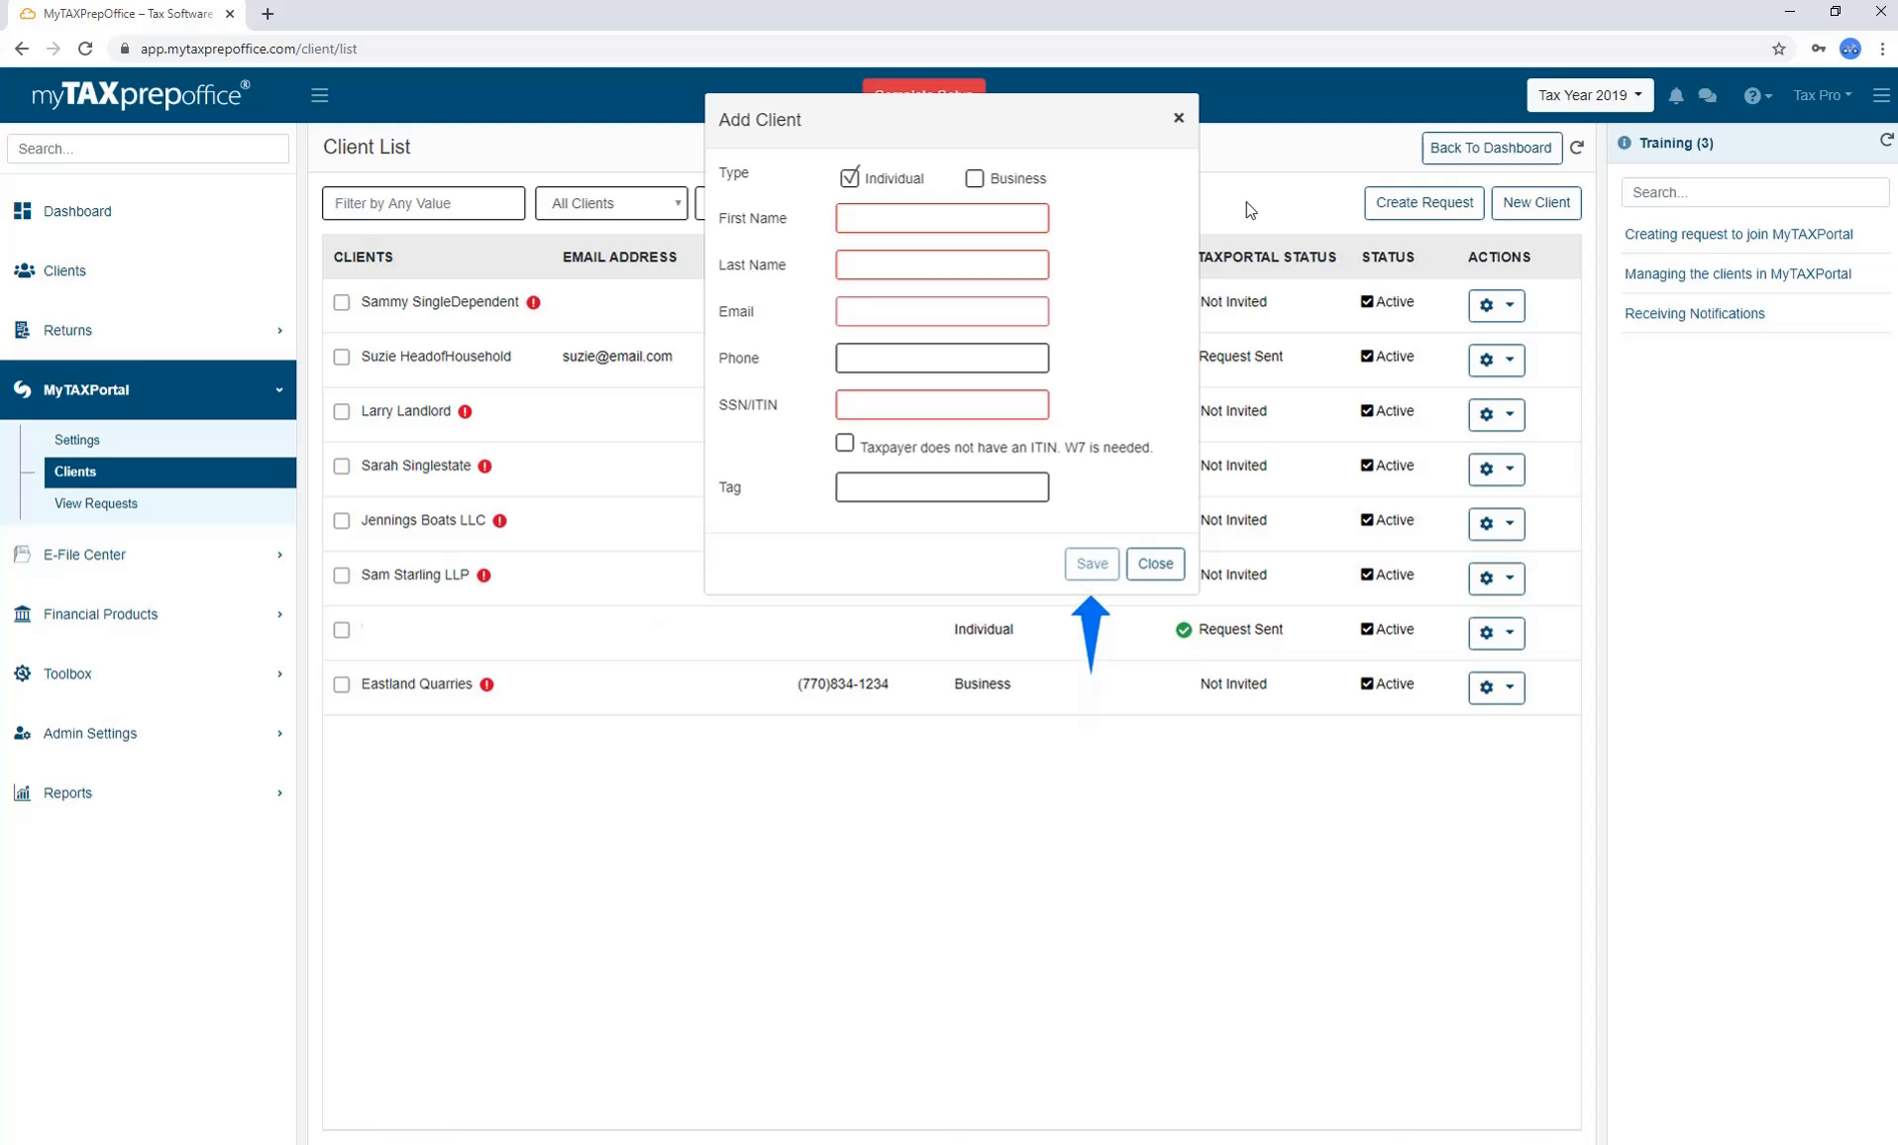
pyautogui.click(1178, 119)
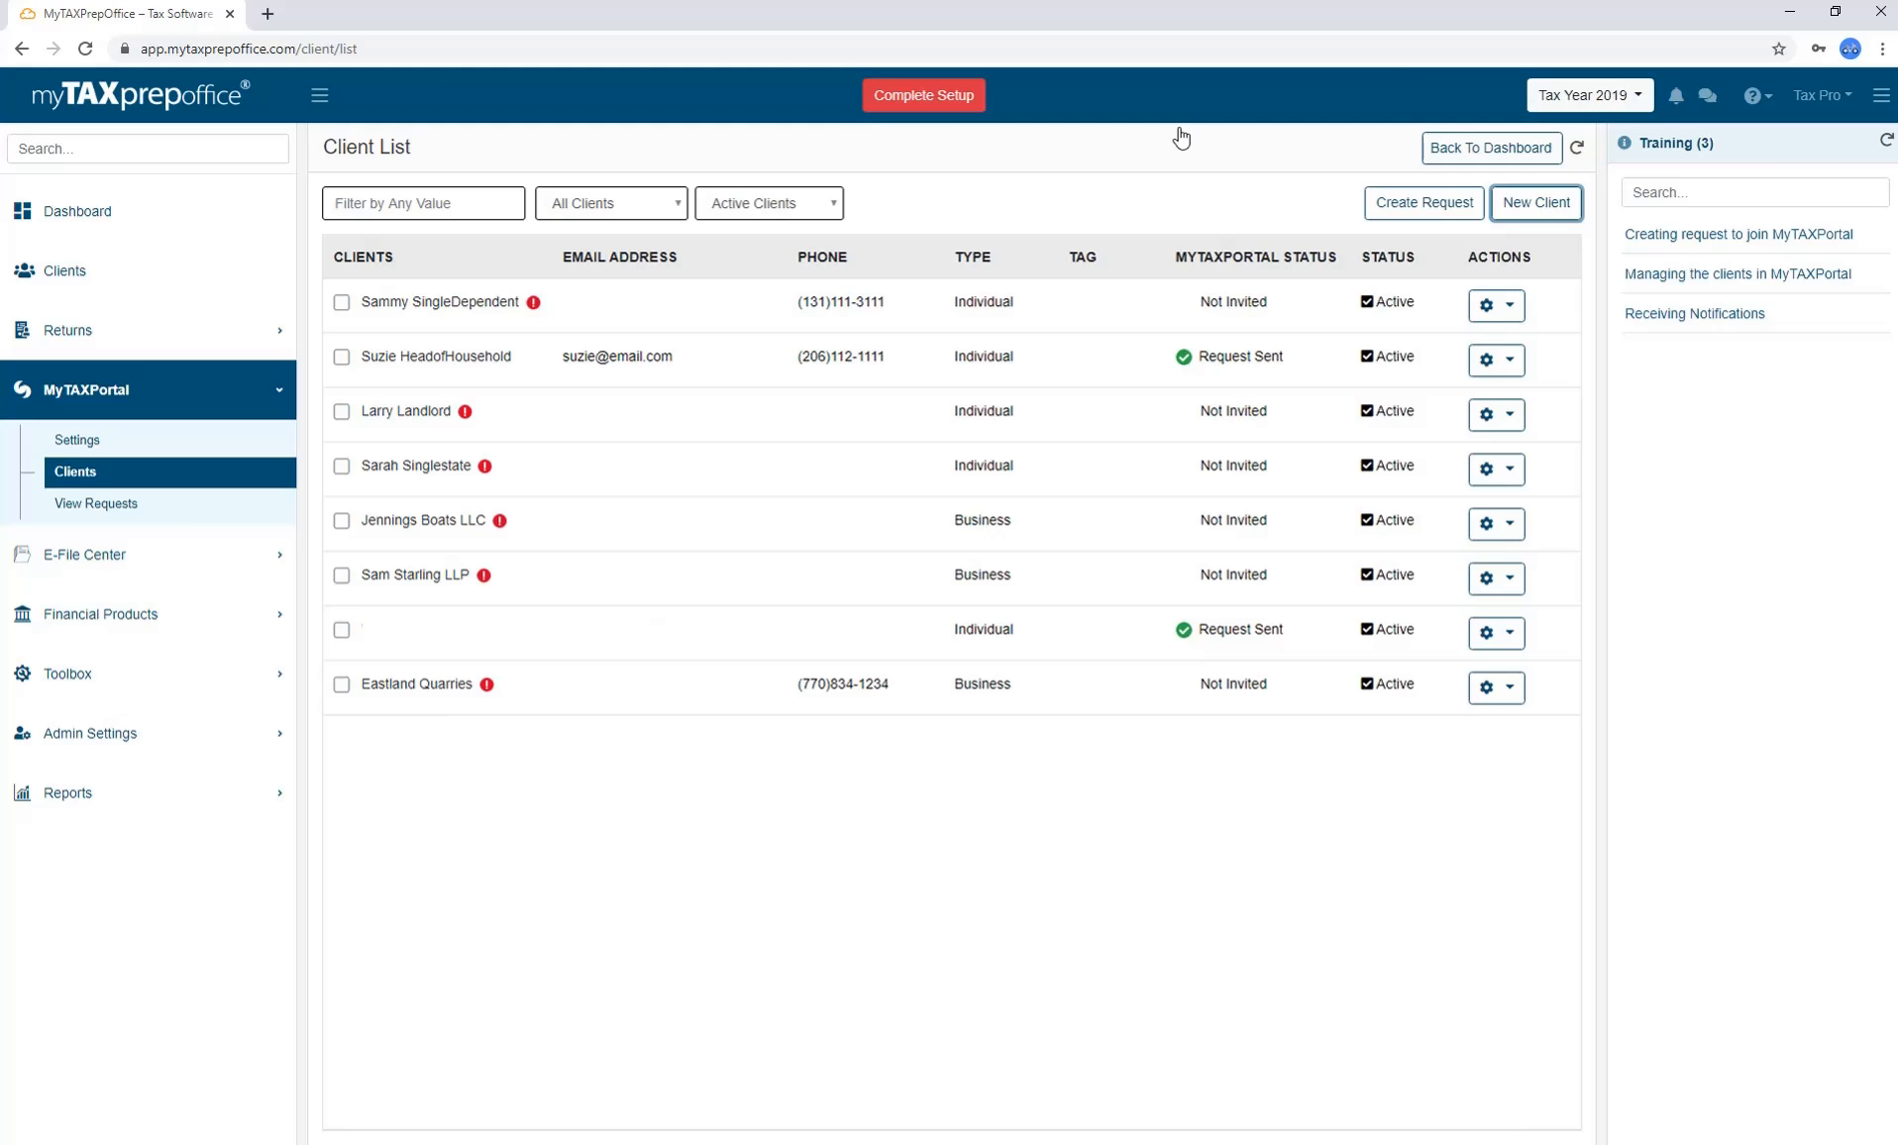
pyautogui.click(1510, 304)
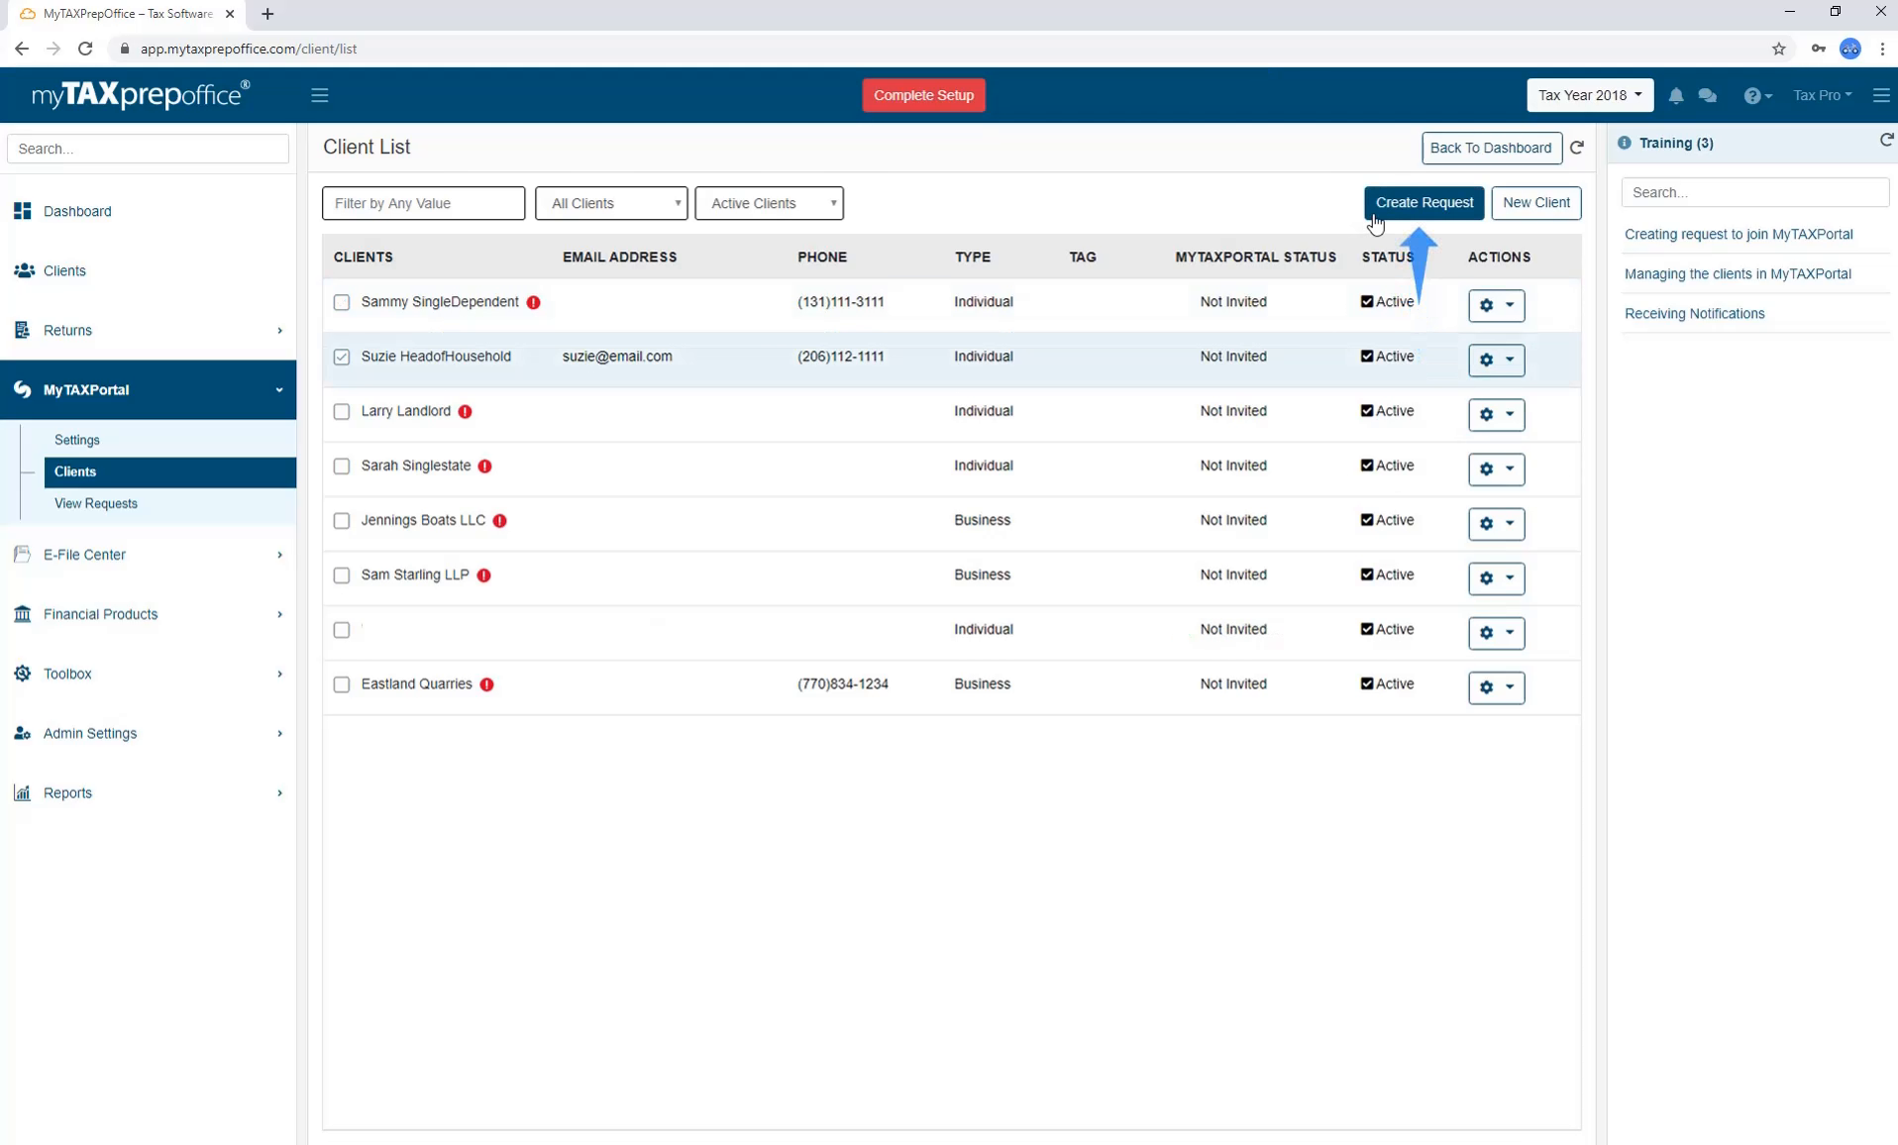
pyautogui.click(1373, 216)
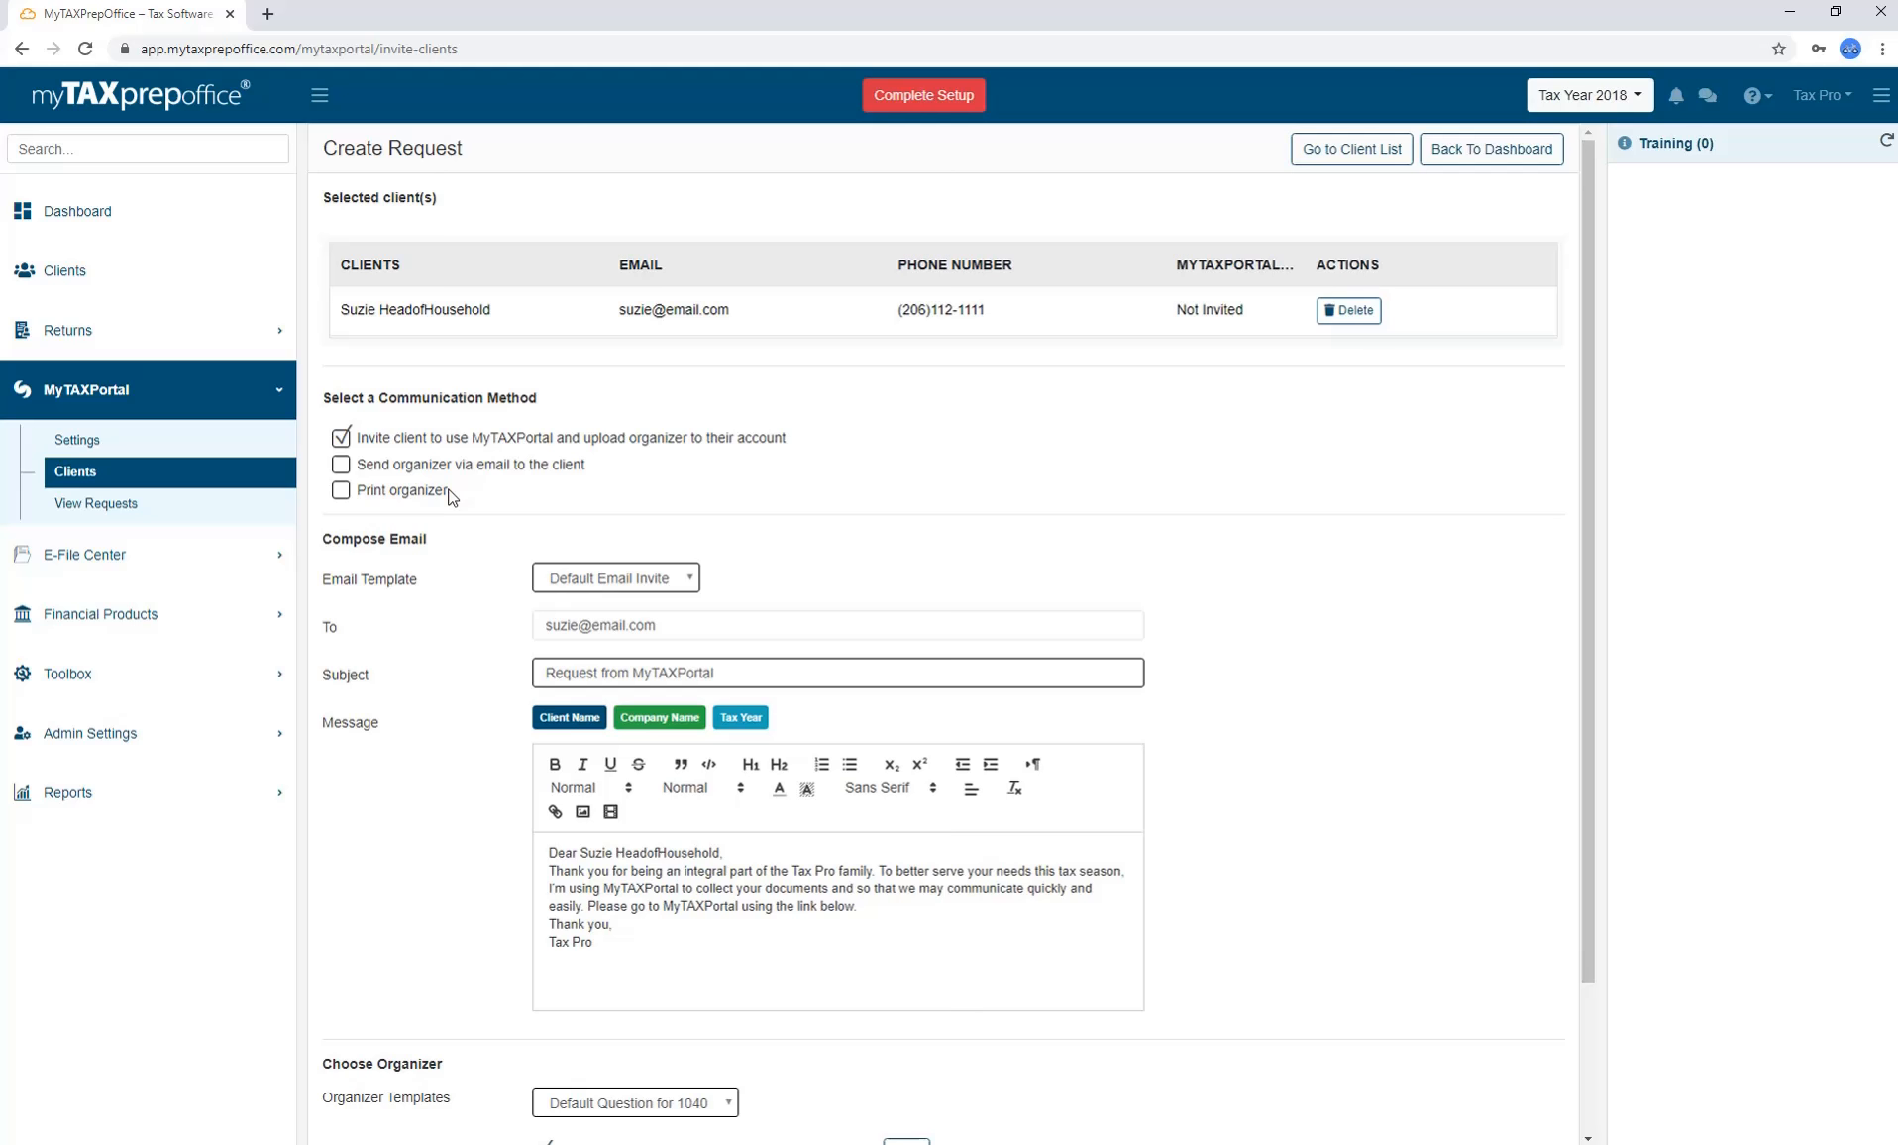
# Keep Default Question for 1040 as the organizer and keep the engagement letter included.
pyautogui.scroll(-2, 1241, 784)
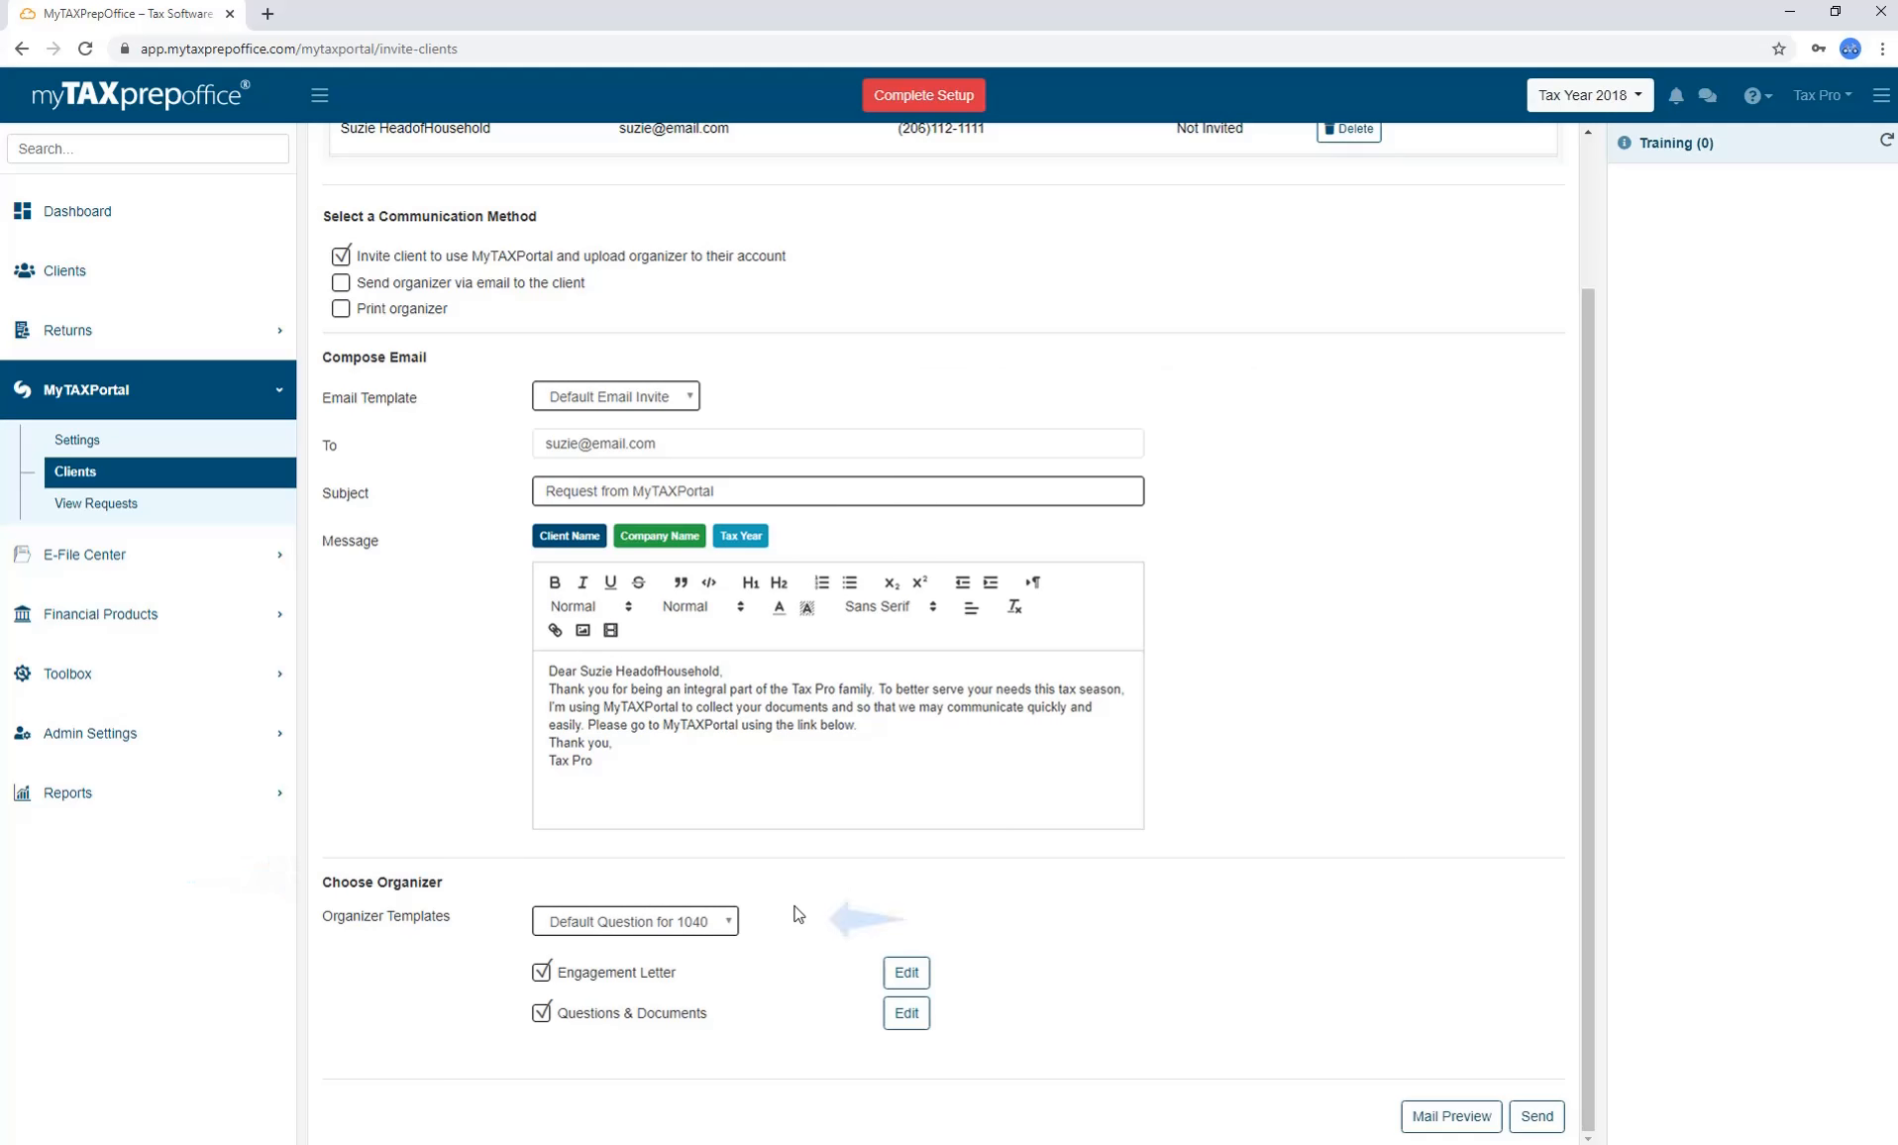
pyautogui.click(733, 923)
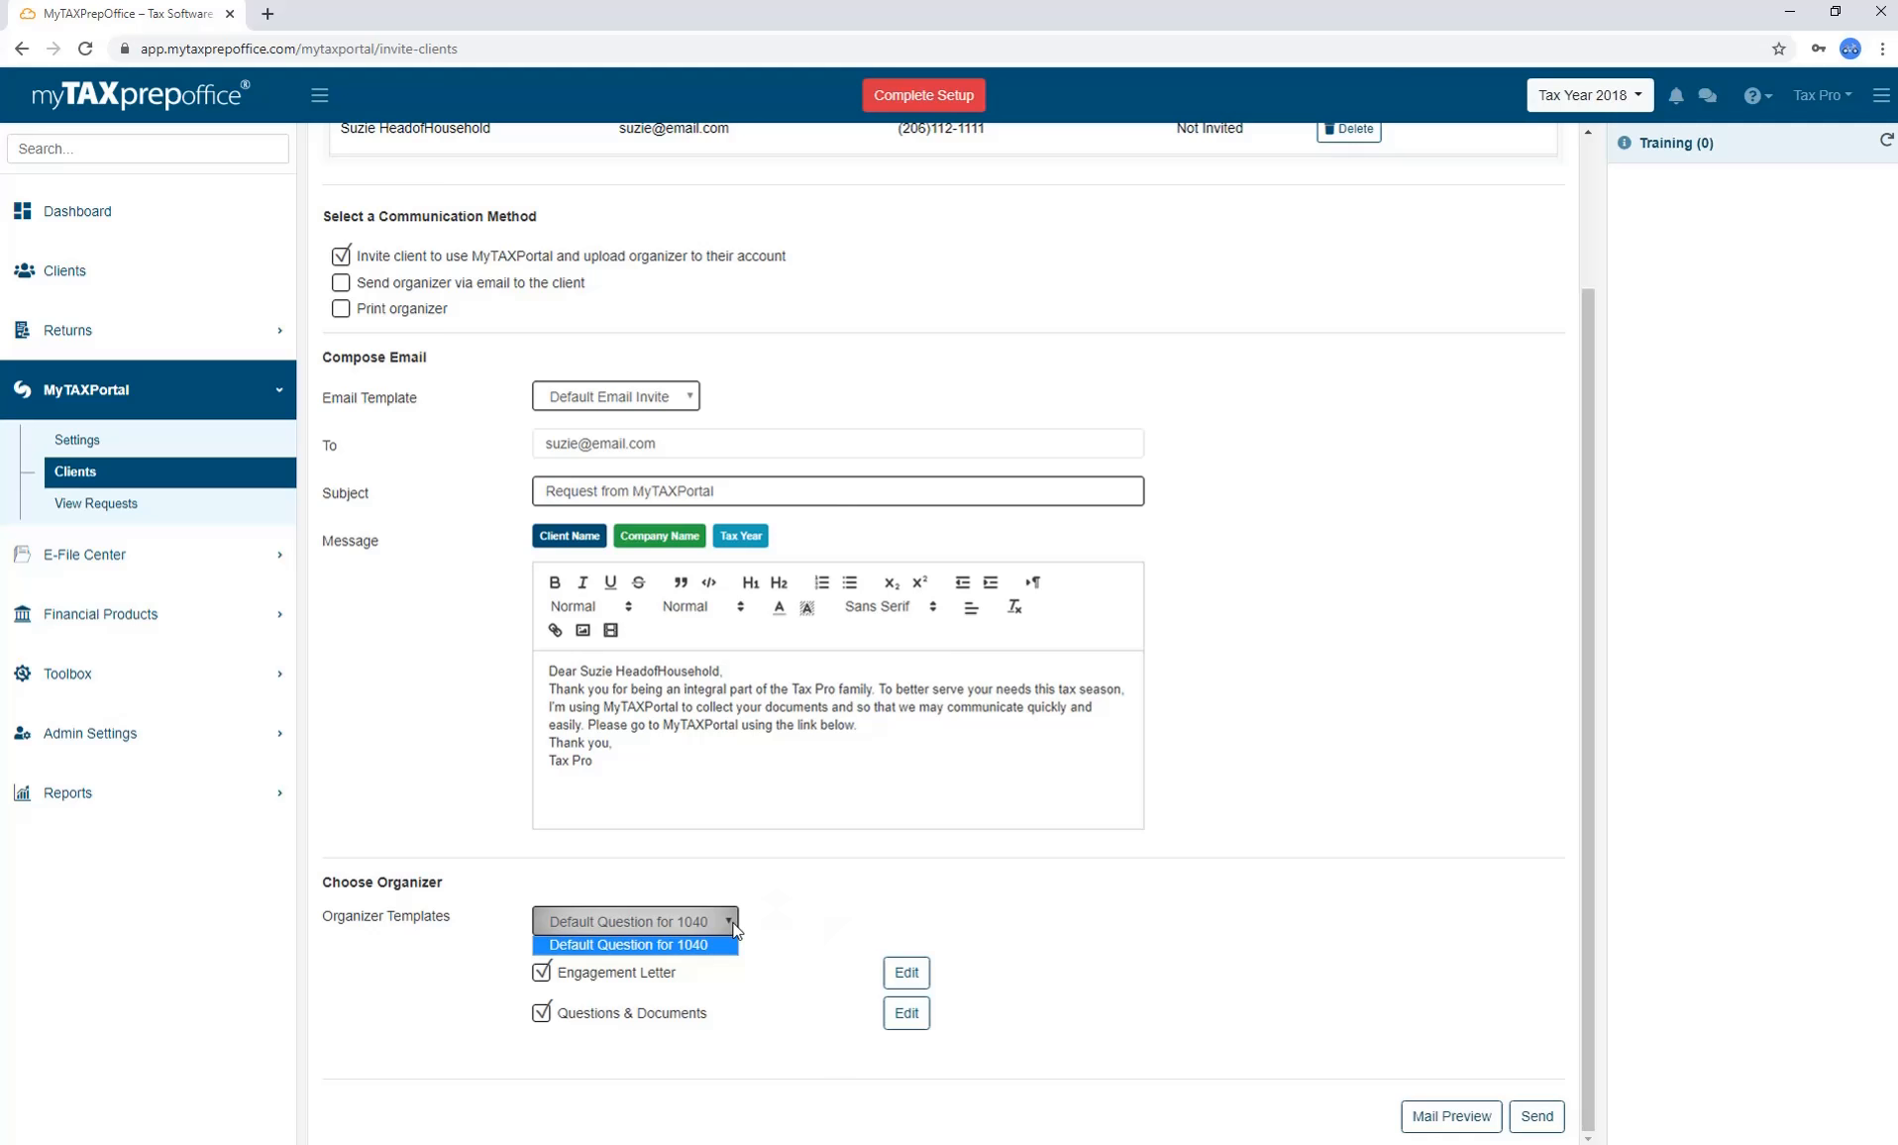
pyautogui.click(734, 929)
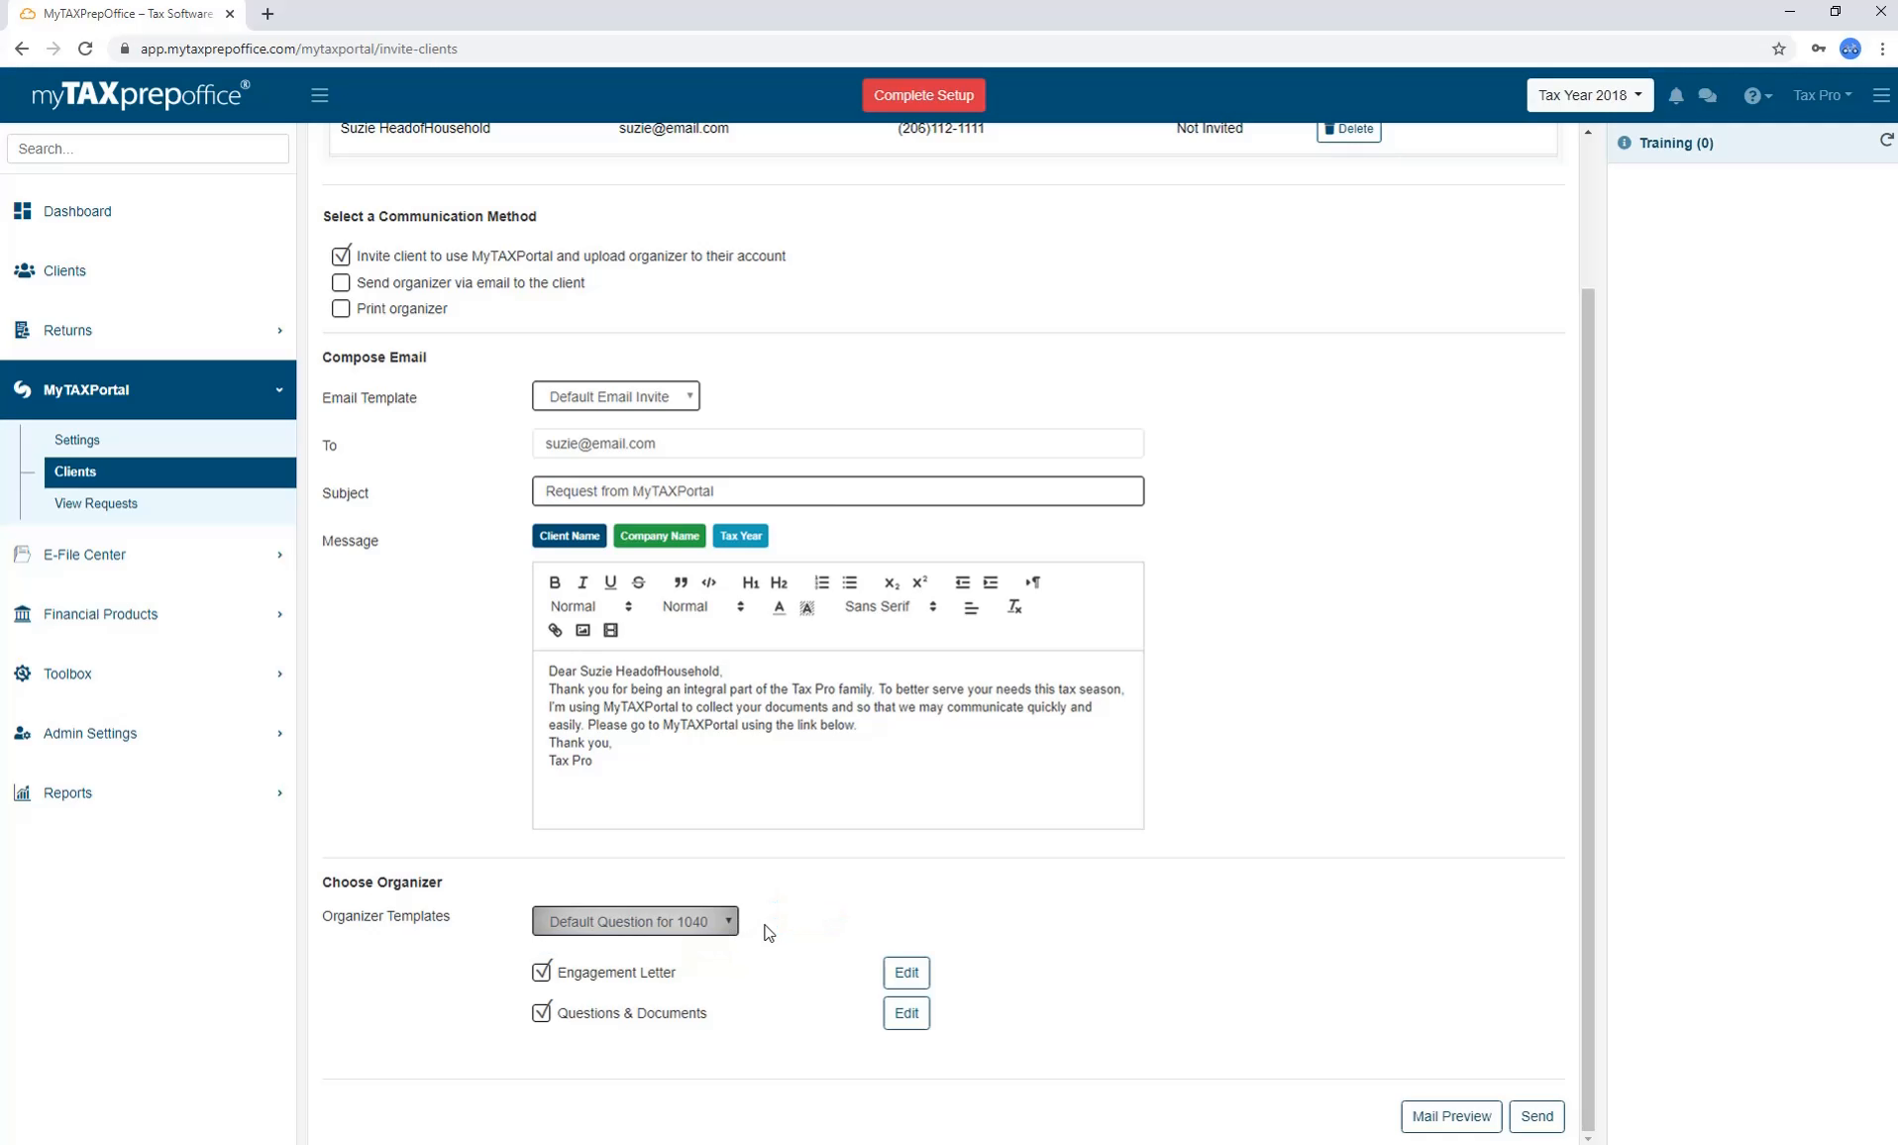
pyautogui.click(544, 978)
pyautogui.click(542, 979)
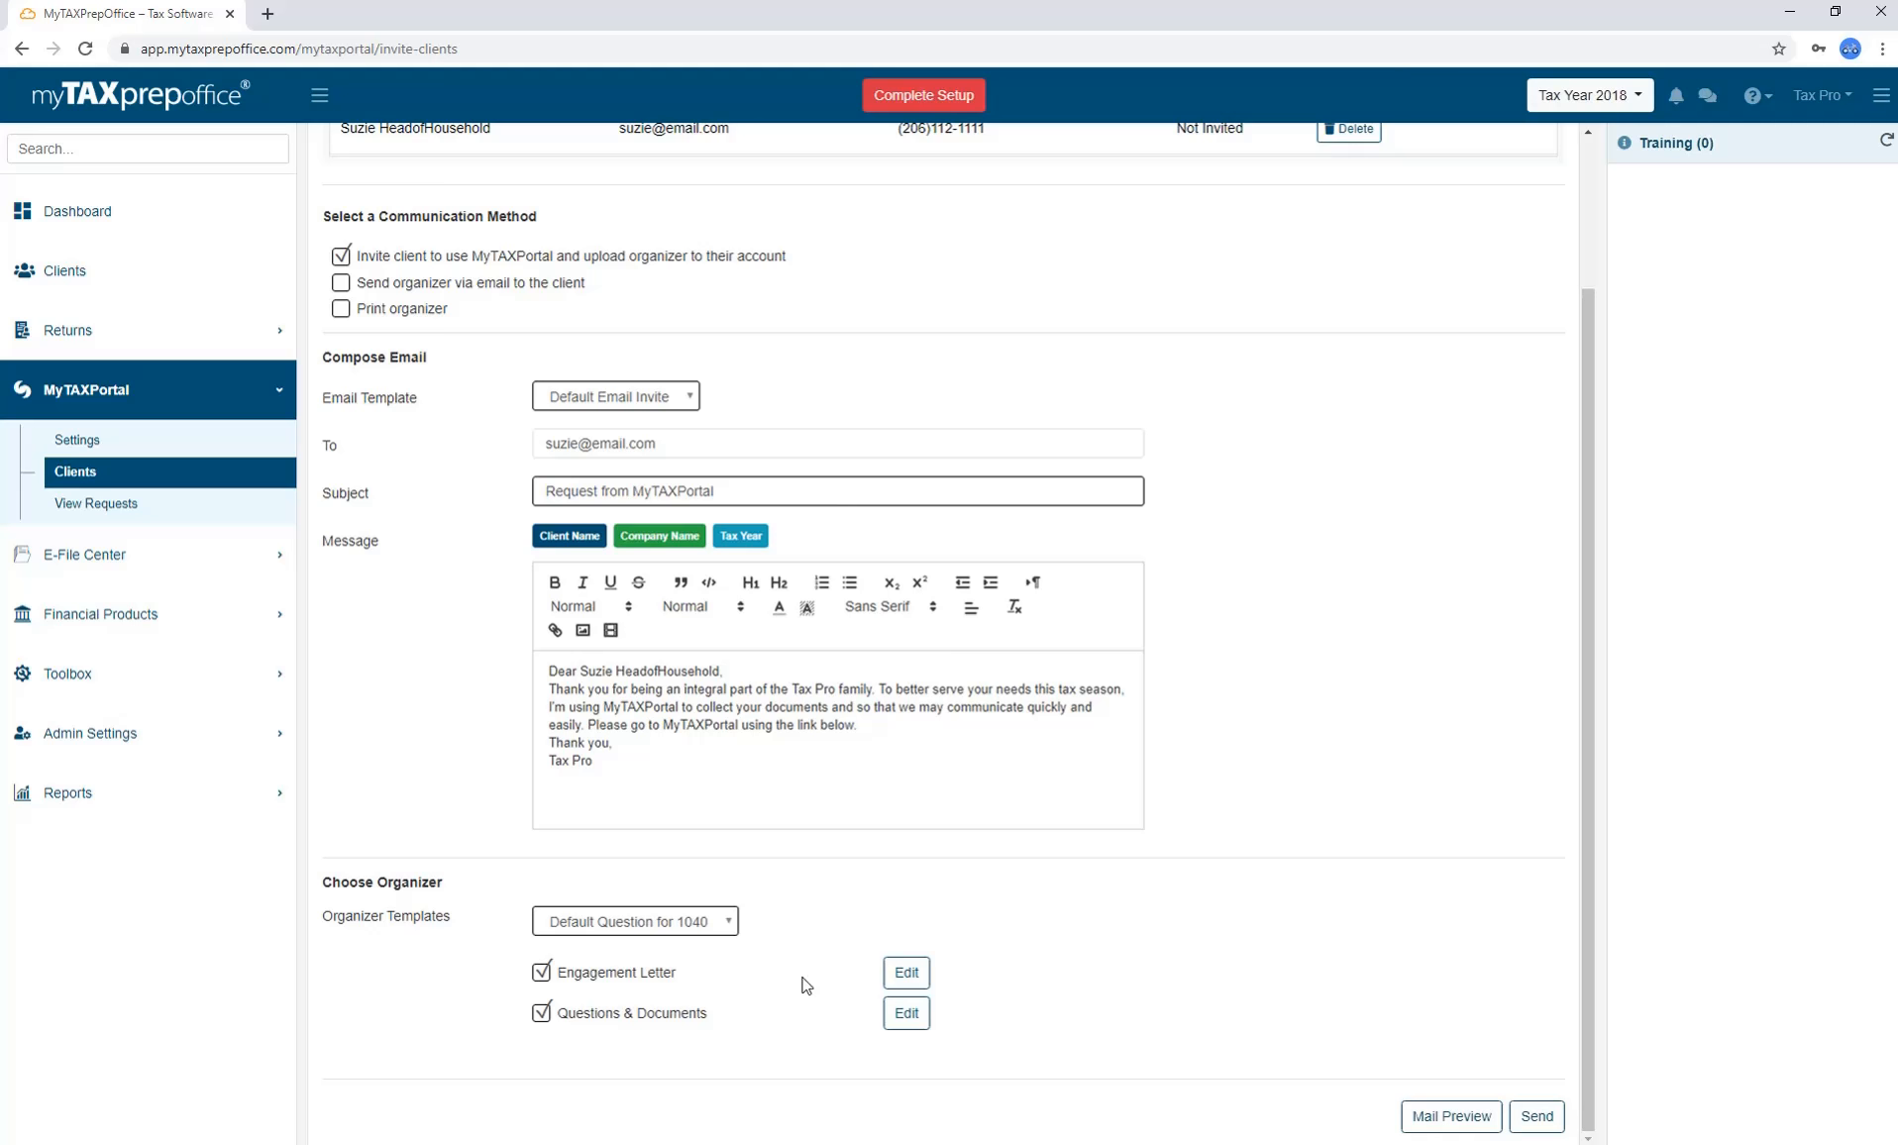
# Inspect the Engagement Letter and Questions/Documents editors, then open the View Requests list.
pyautogui.click(907, 972)
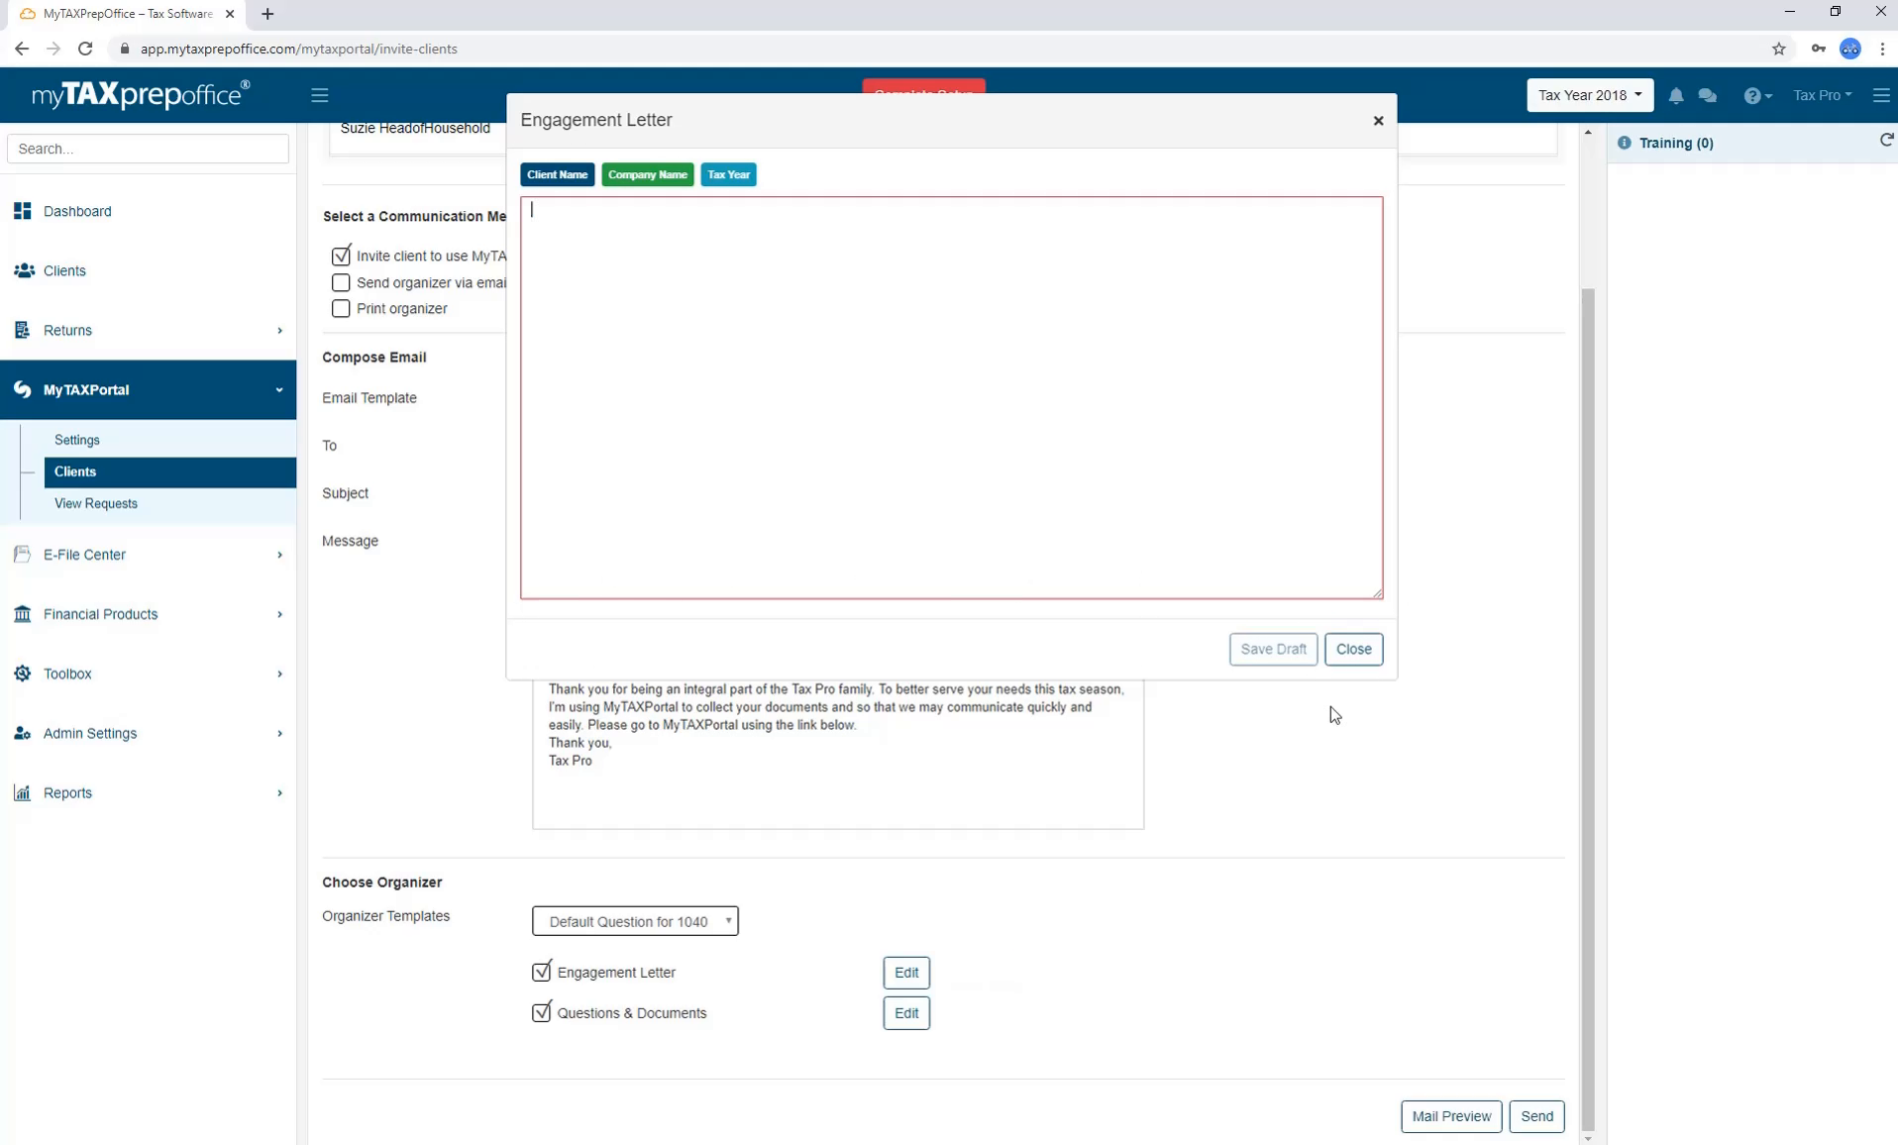
pyautogui.click(1355, 649)
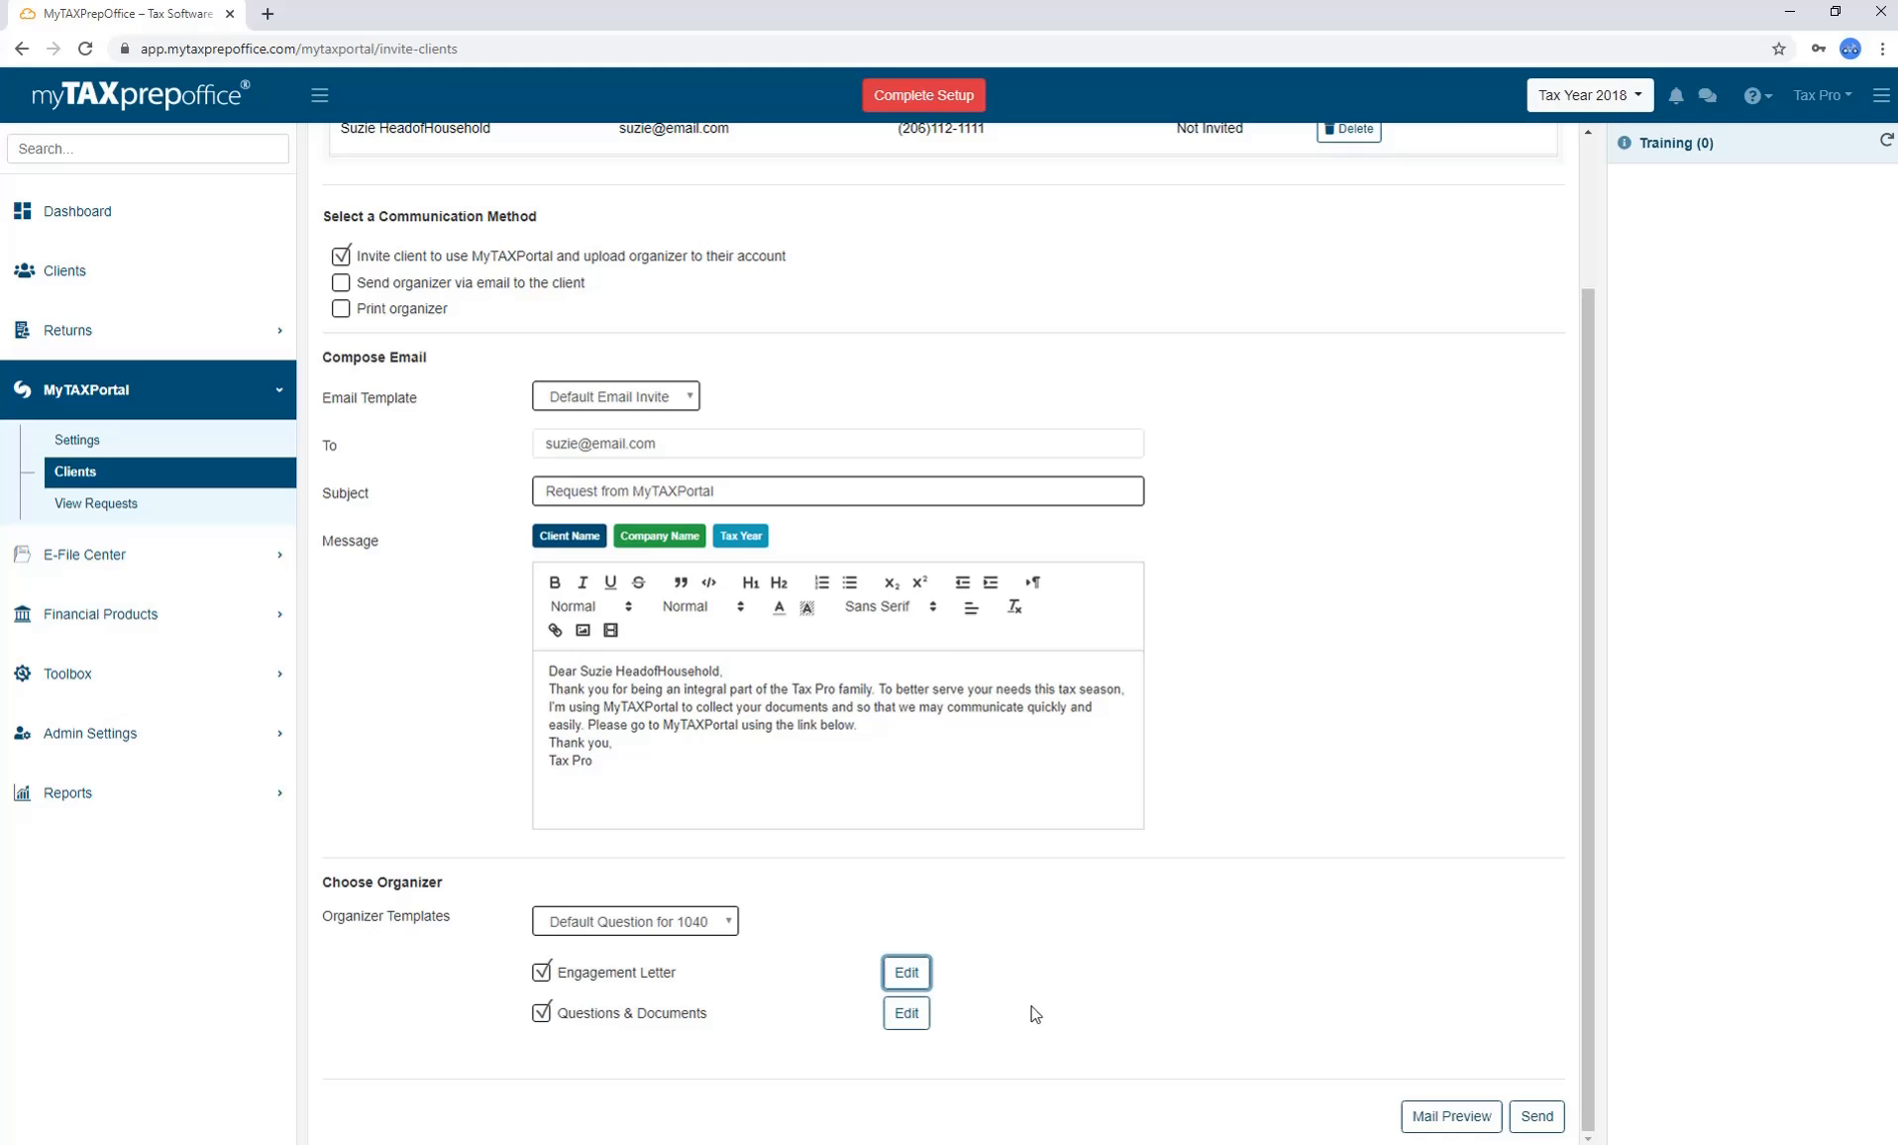
pyautogui.click(906, 1013)
pyautogui.click(1730, 120)
pyautogui.click(153, 504)
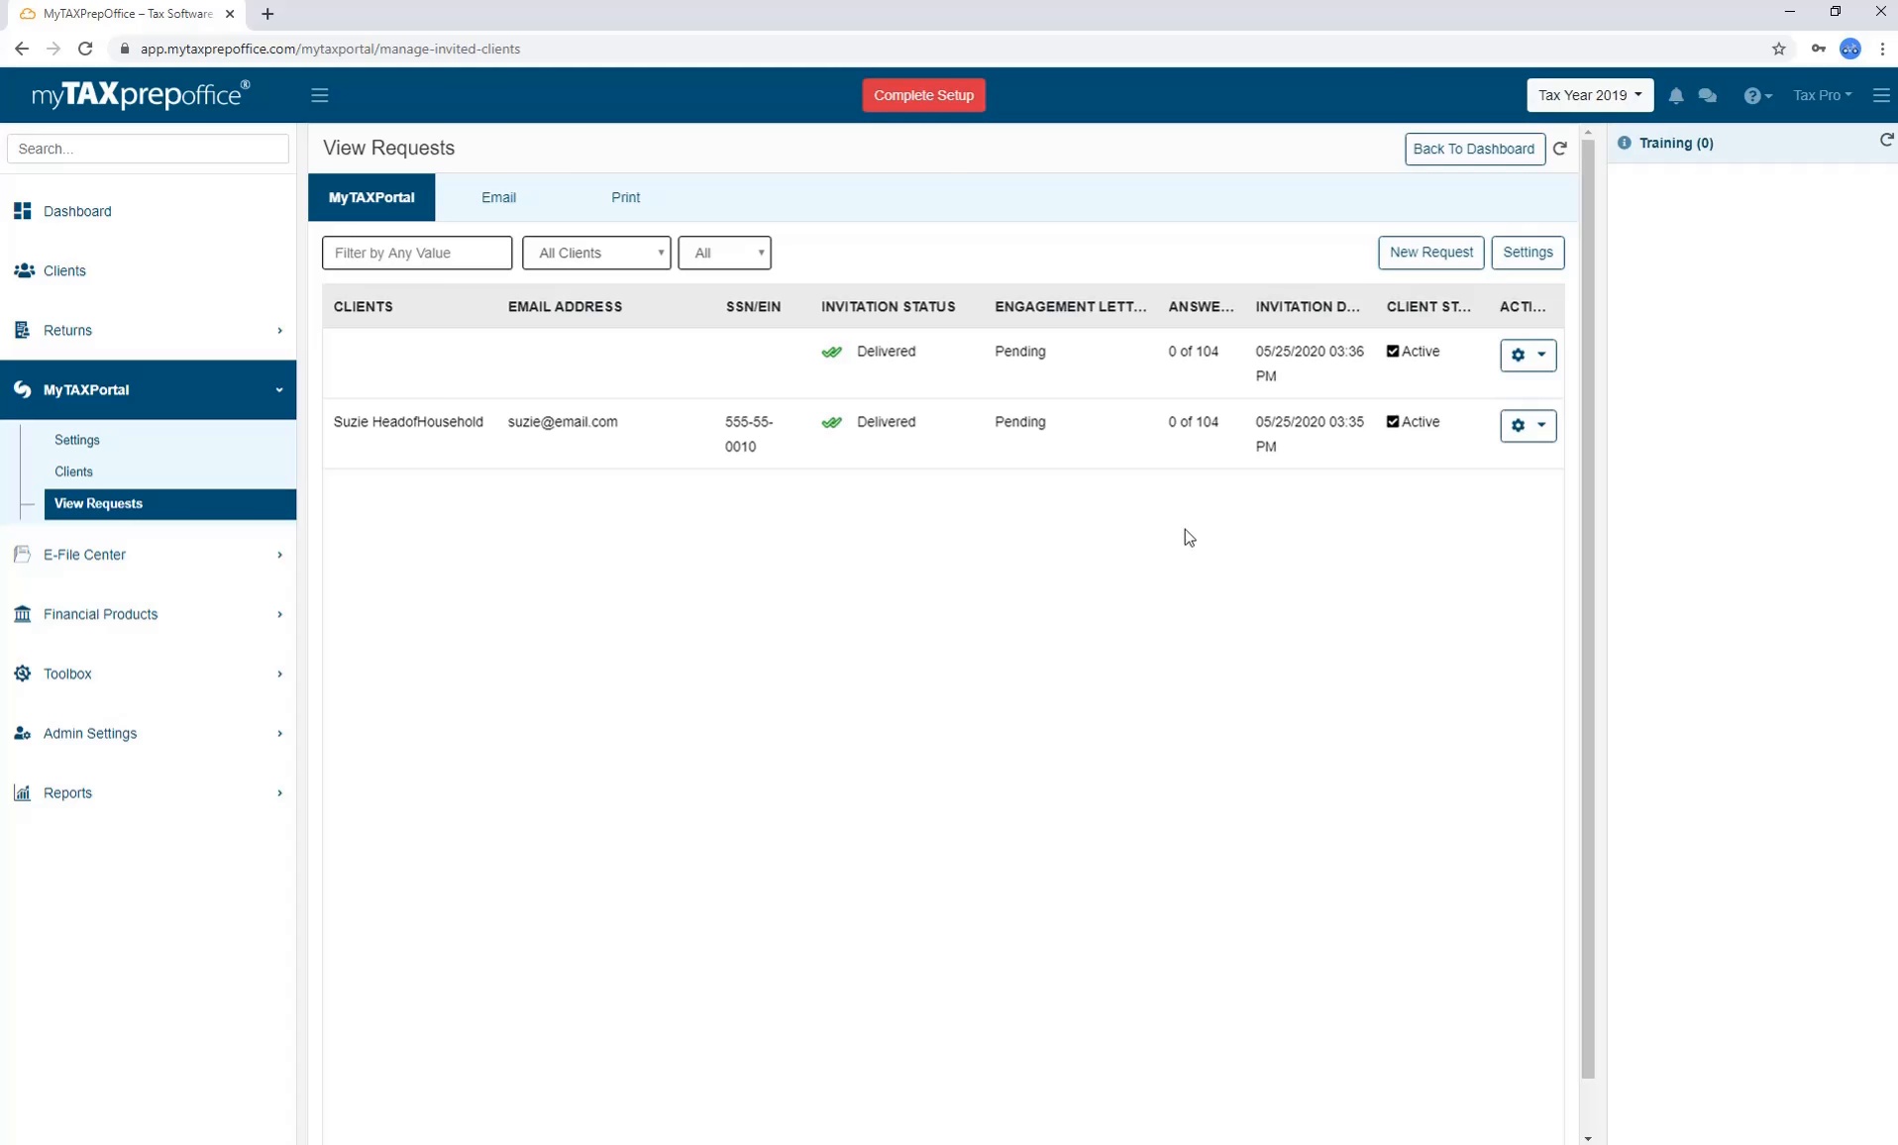
# Open the first portal request's details and Confirm Save it.
pyautogui.click(1542, 363)
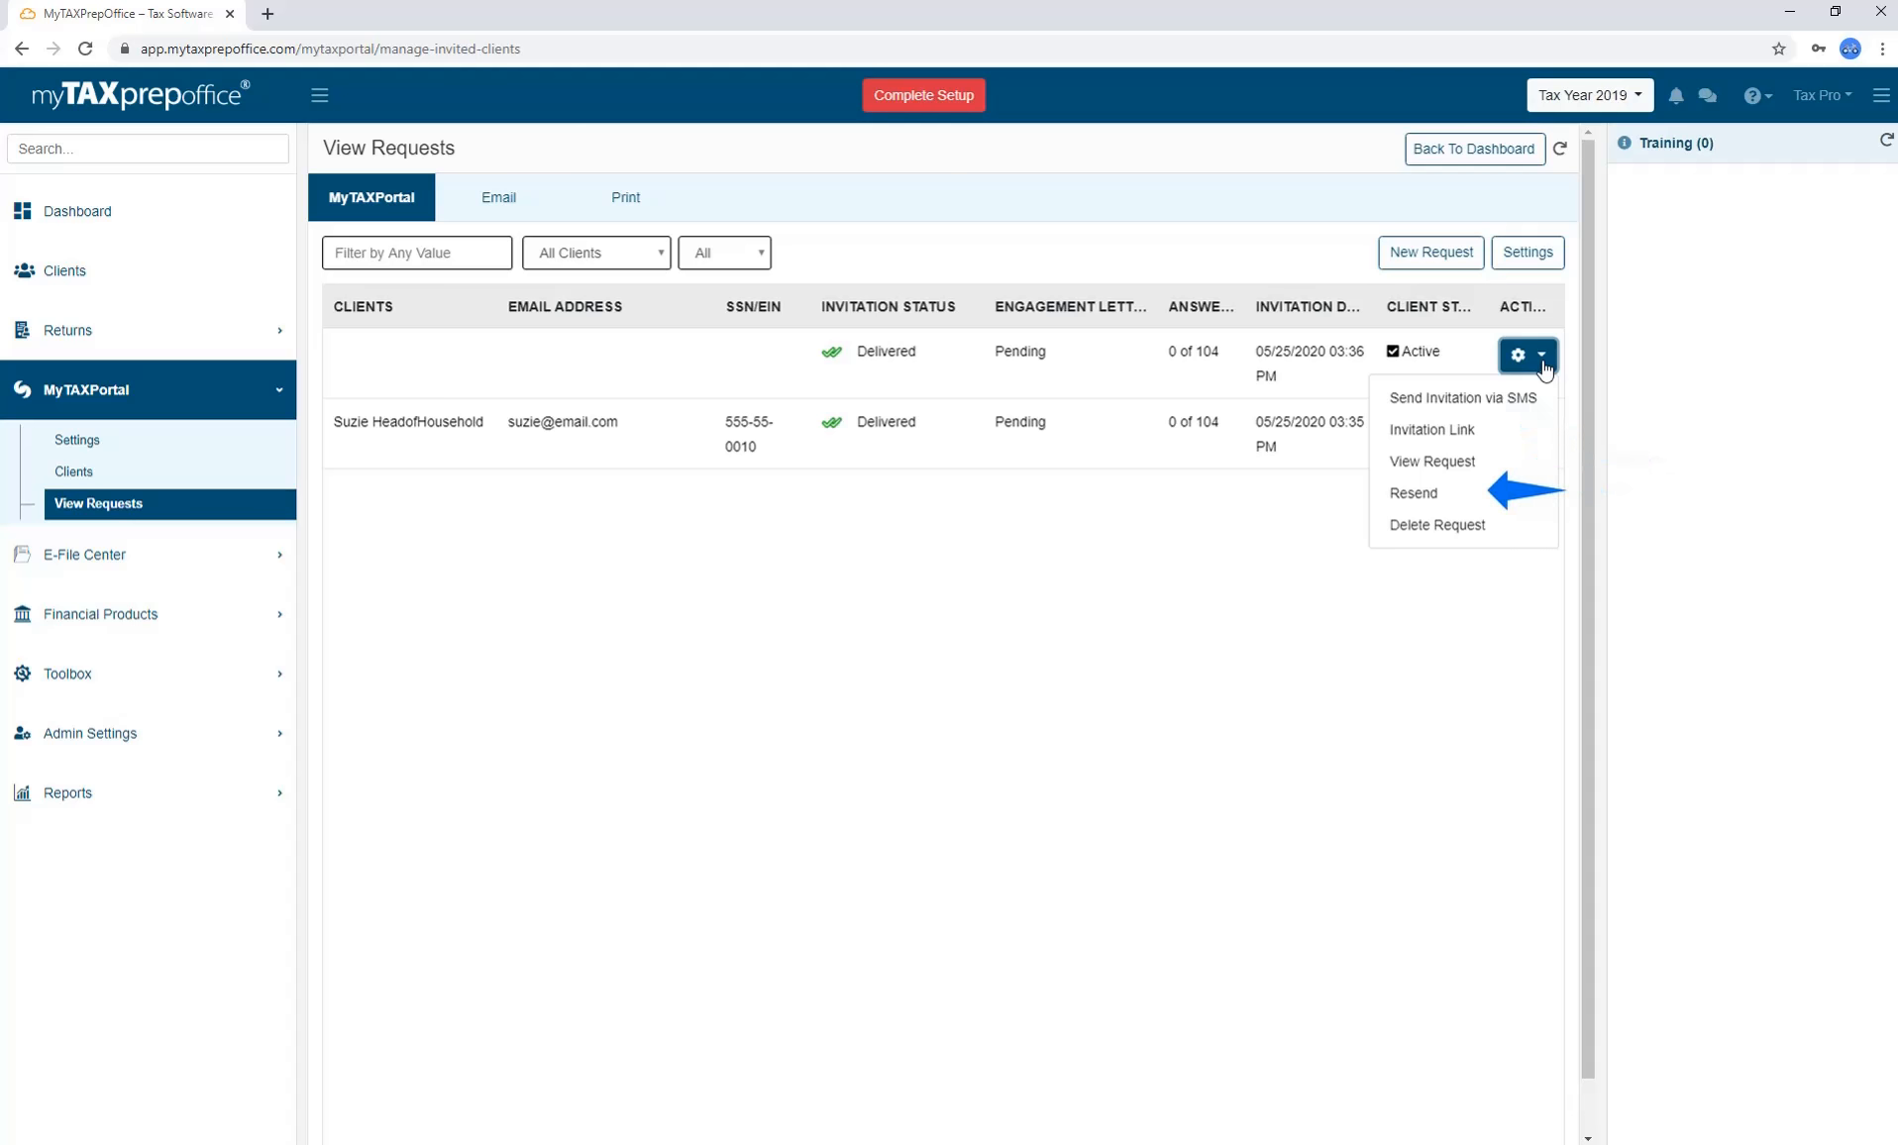
pyautogui.click(1502, 462)
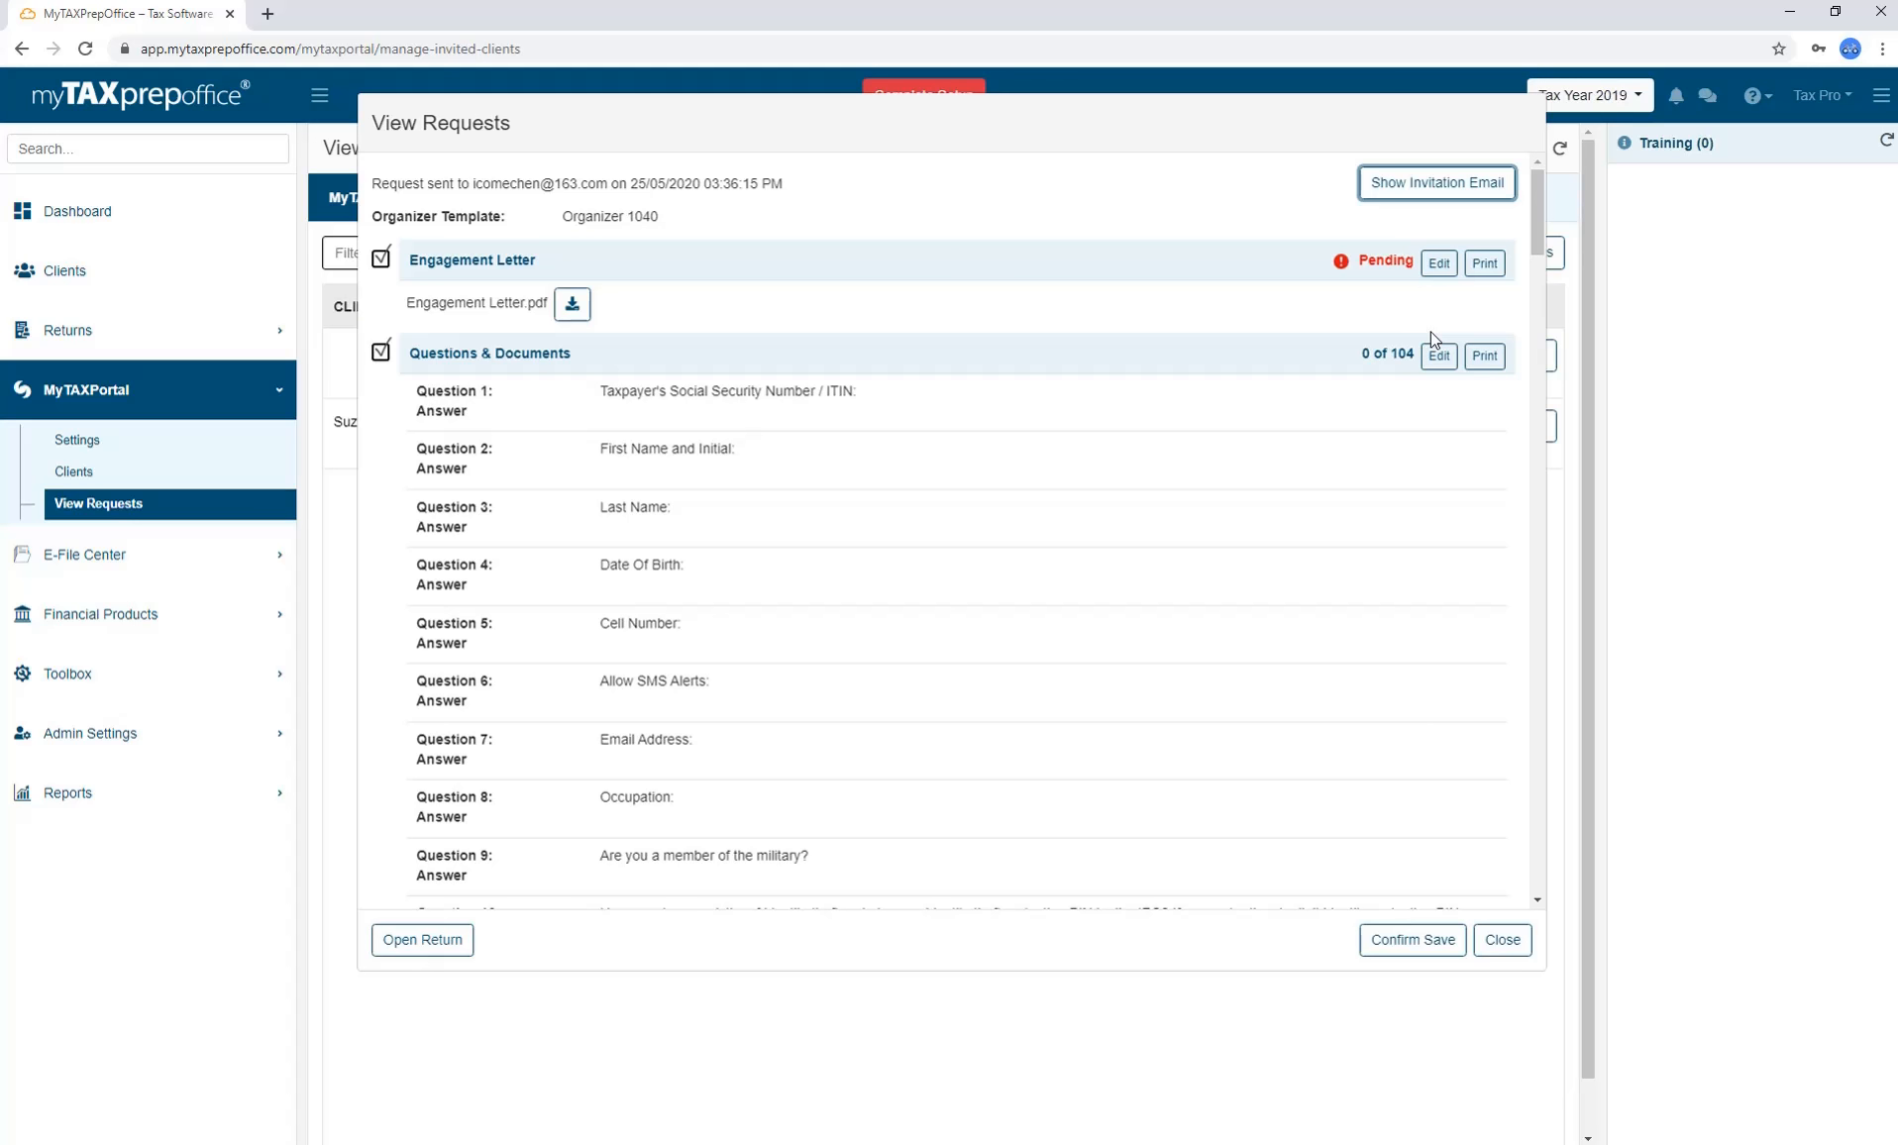
pyautogui.click(1451, 938)
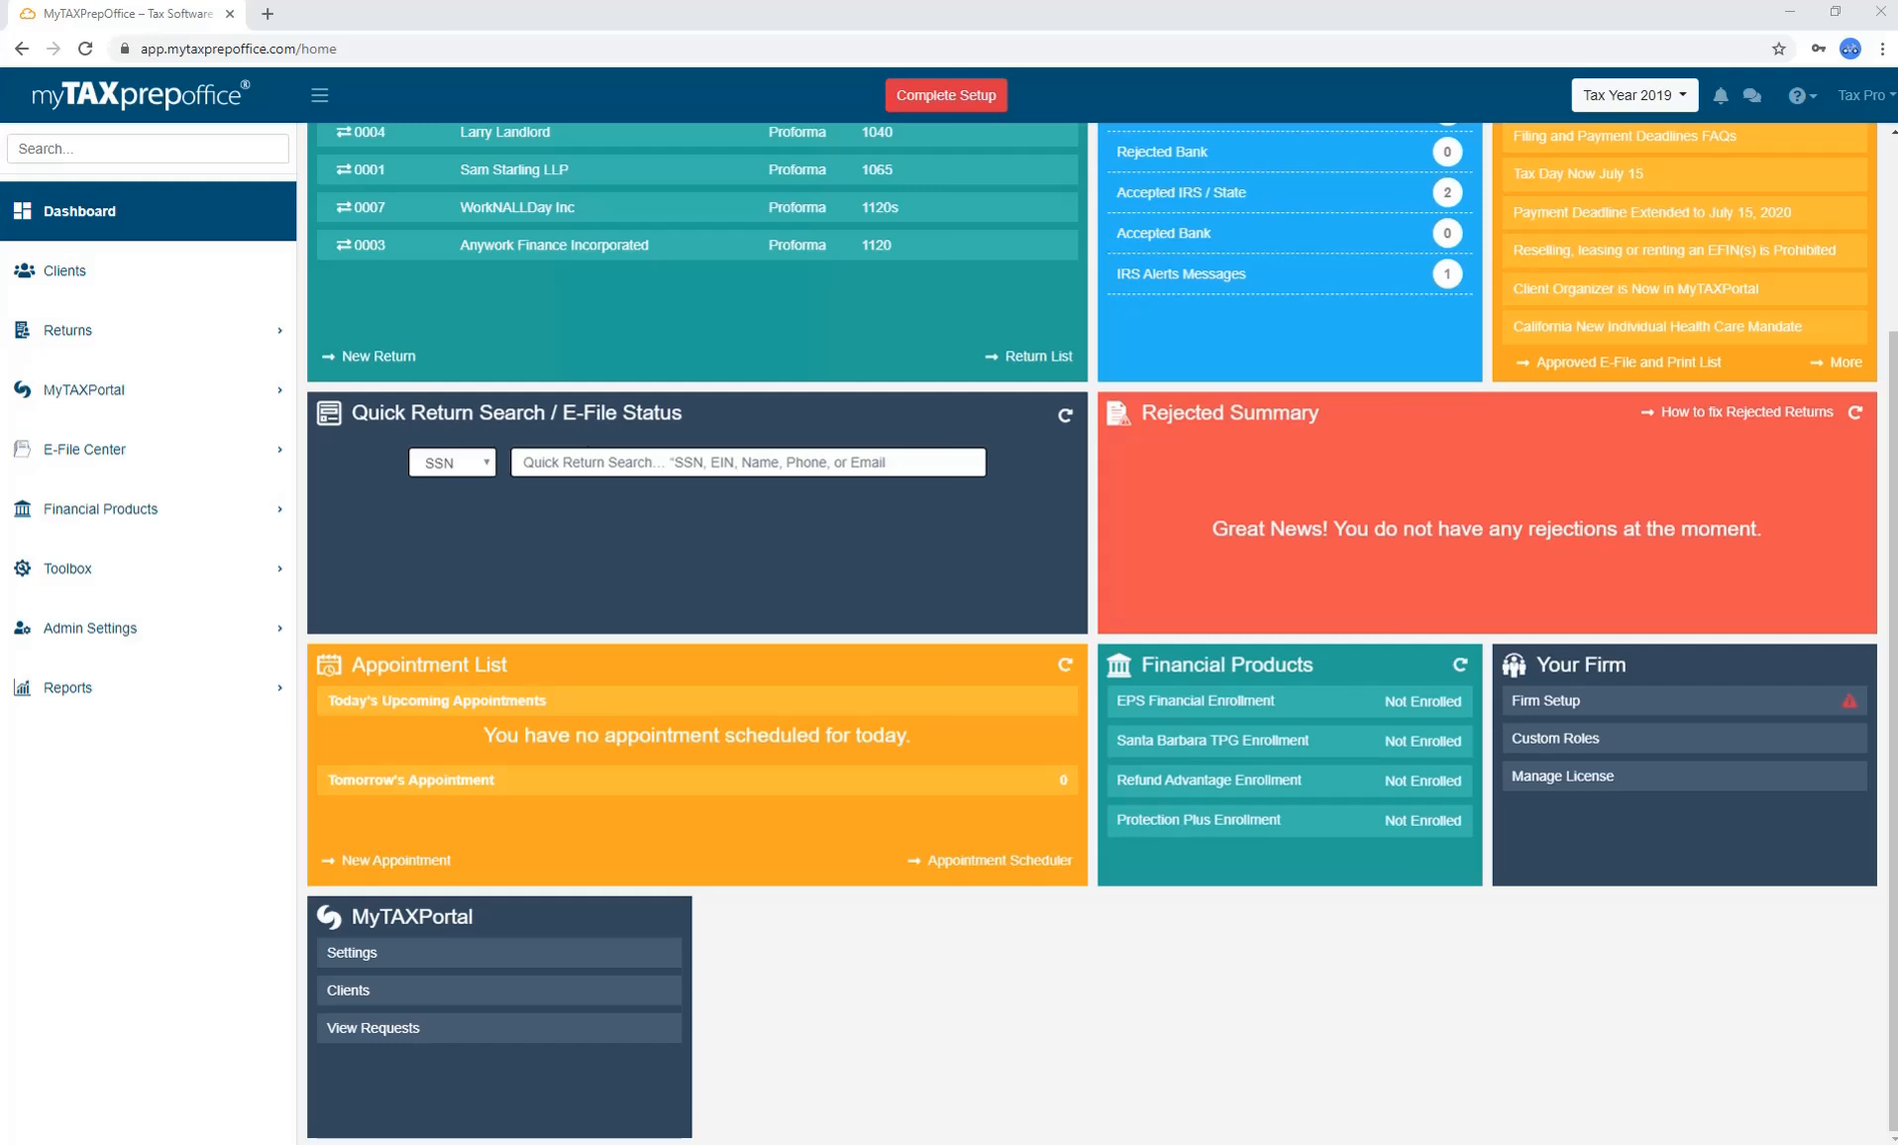
# Open the Clients list and check the type and active/archived filters, keeping active clients.
pyautogui.scroll(2, 1090, 634)
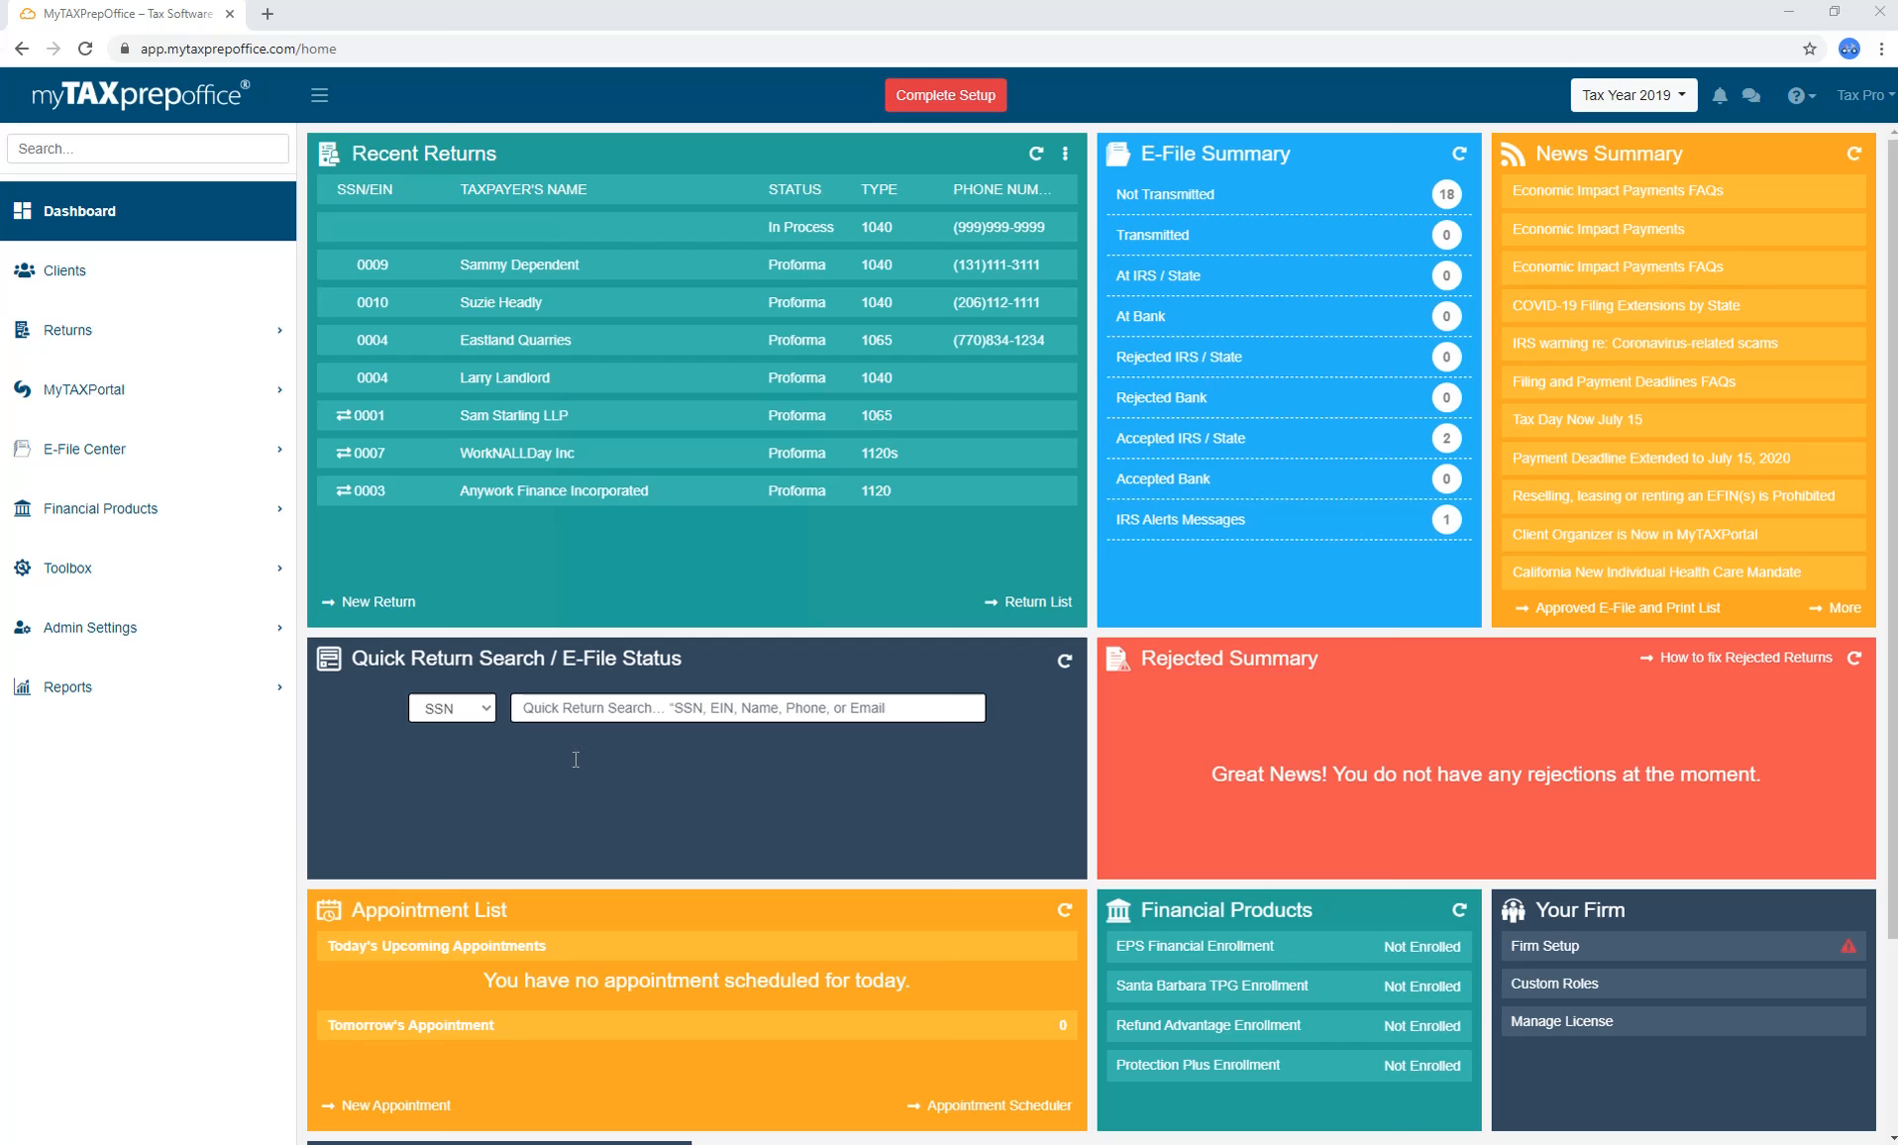
pyautogui.click(243, 283)
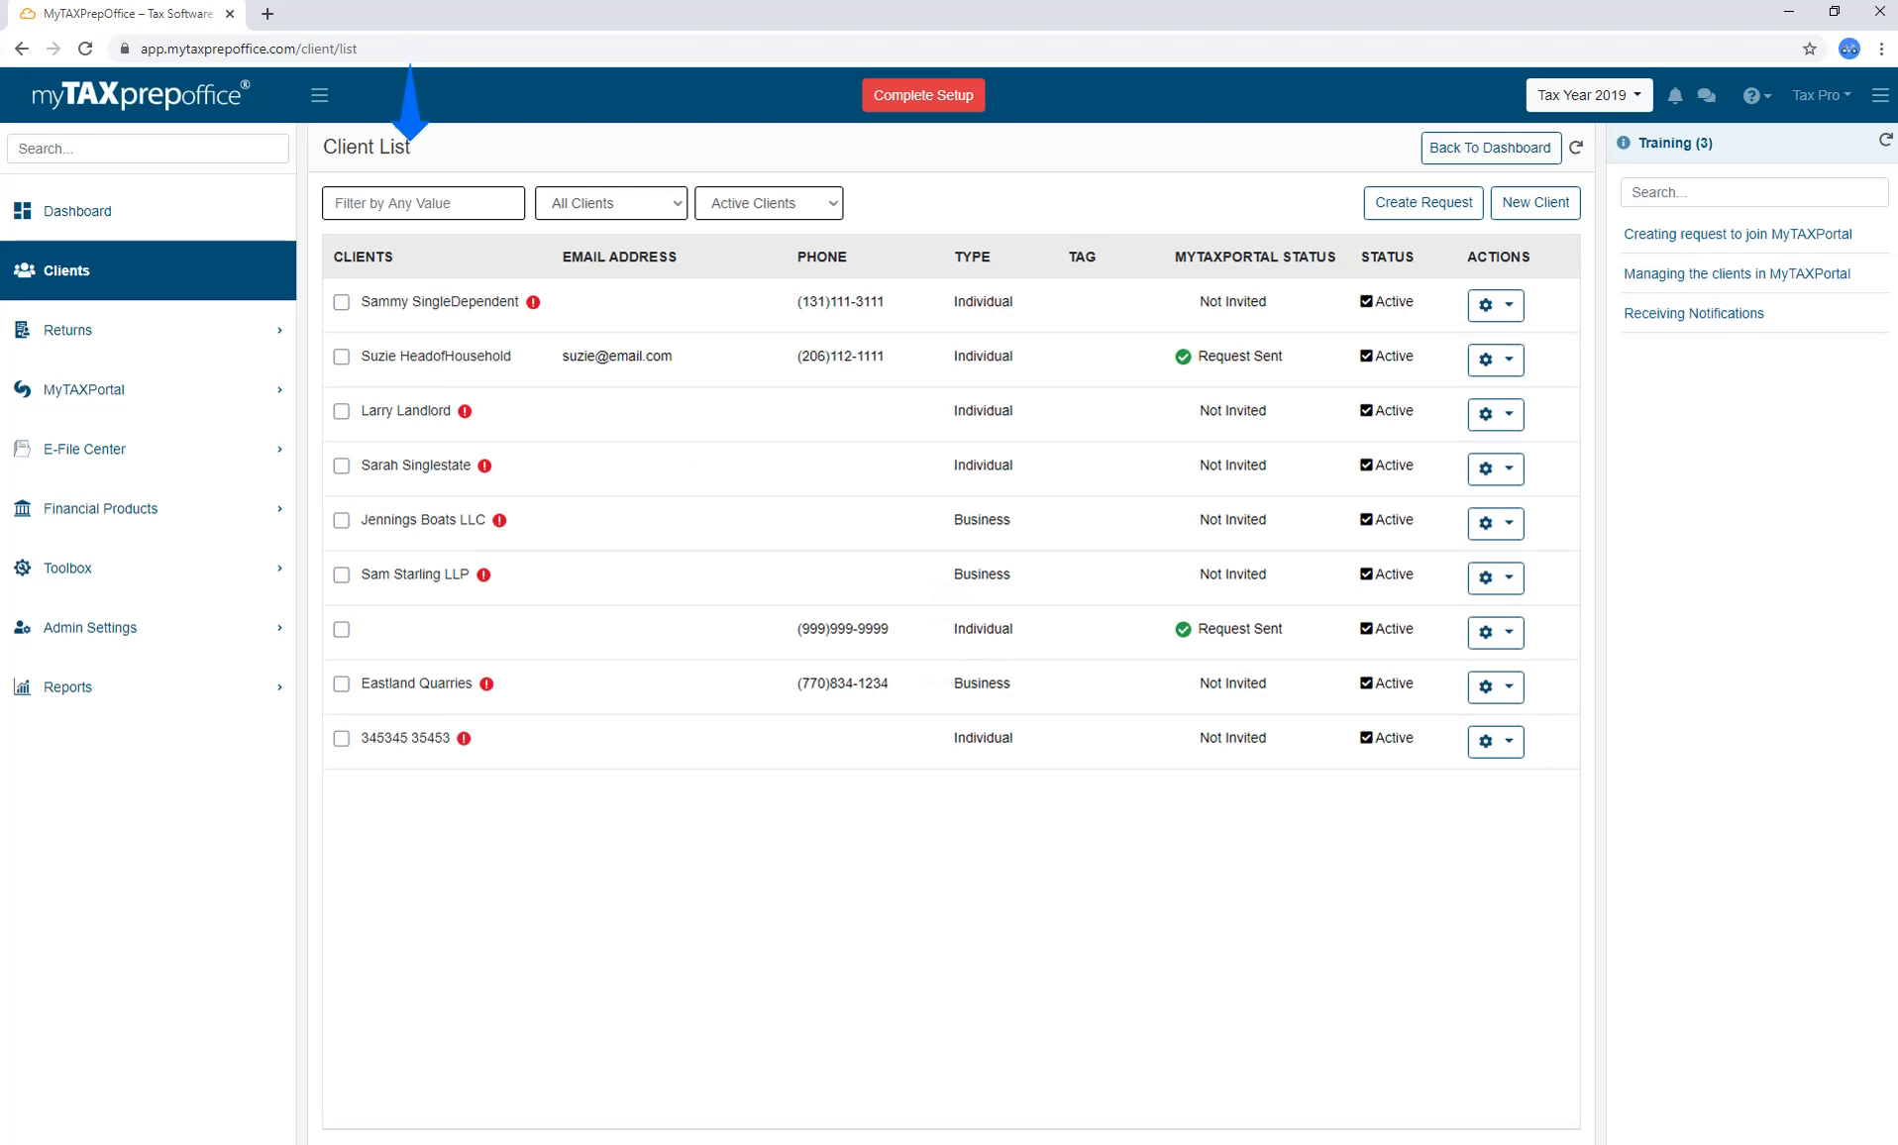
pyautogui.click(682, 218)
pyautogui.click(681, 218)
pyautogui.click(820, 210)
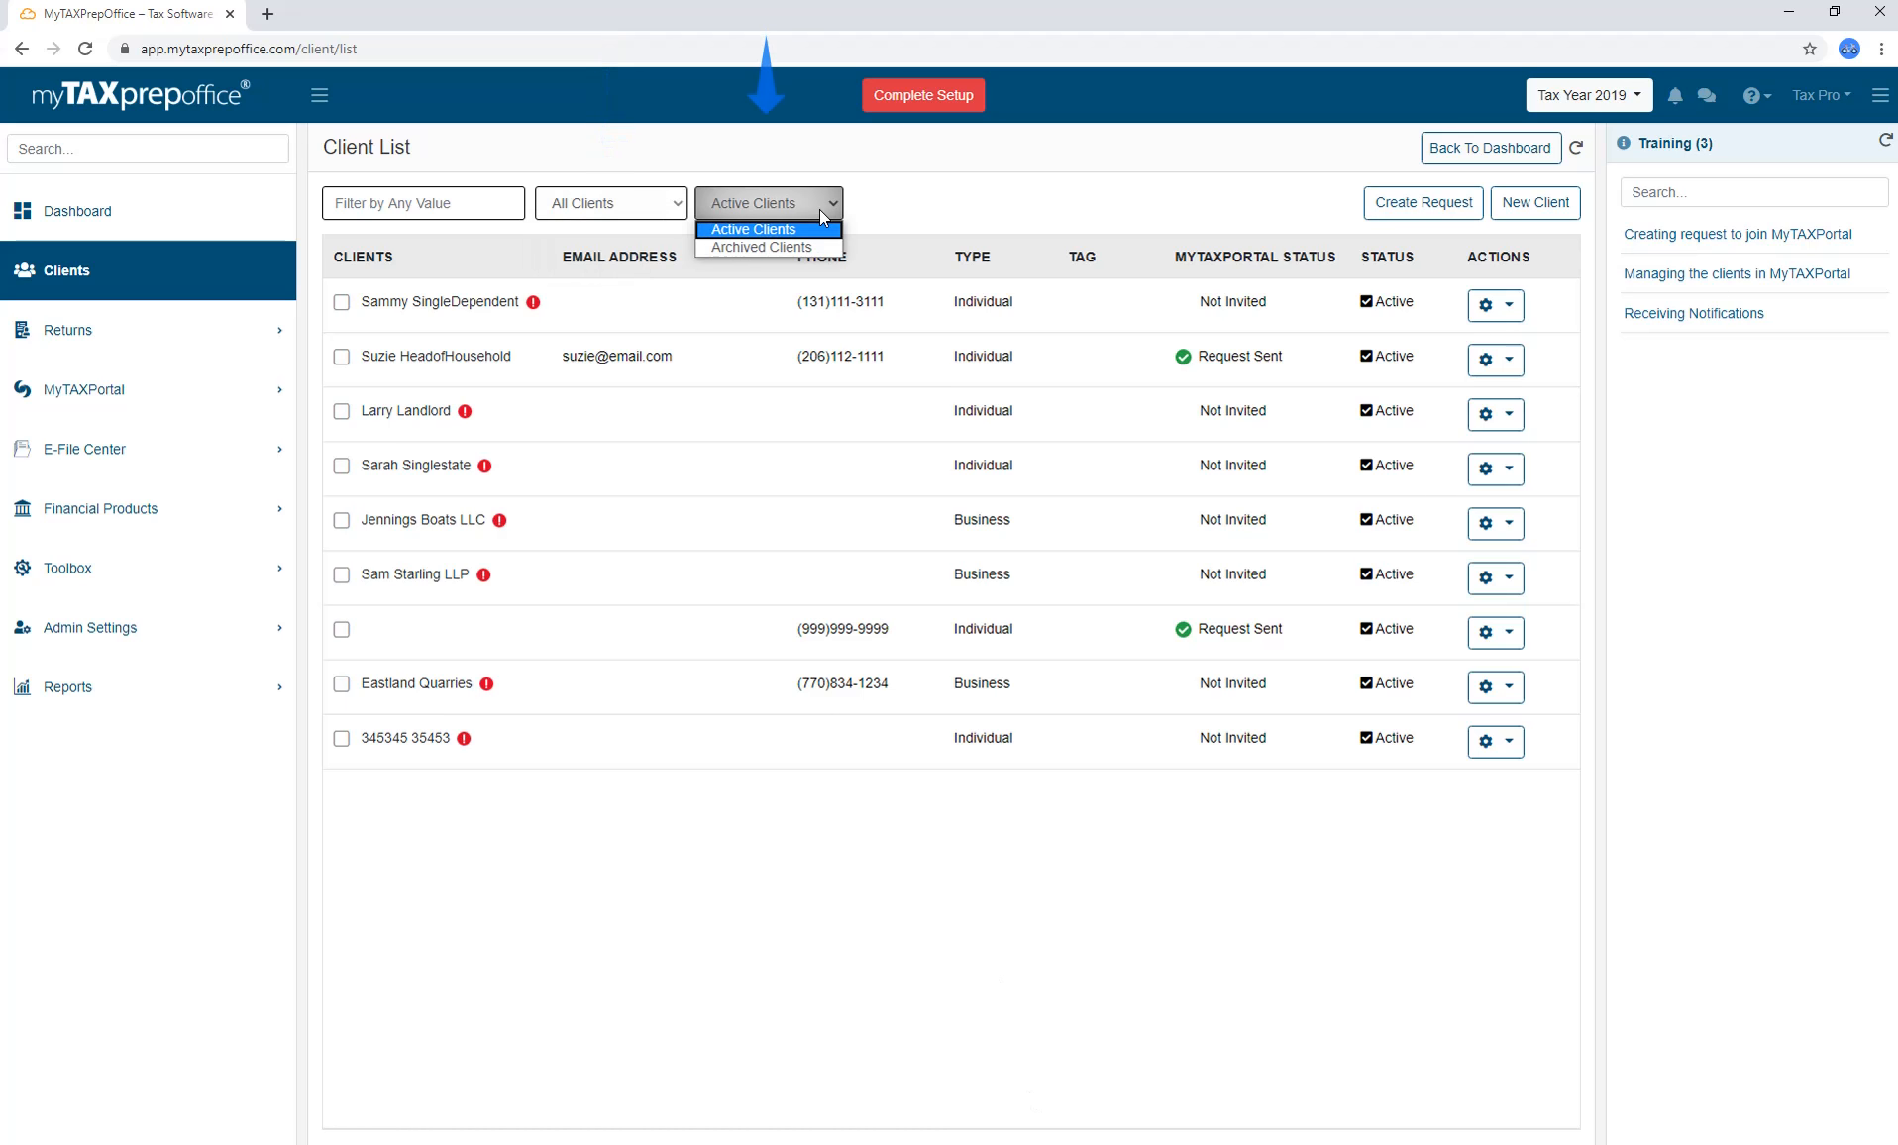
pyautogui.click(824, 208)
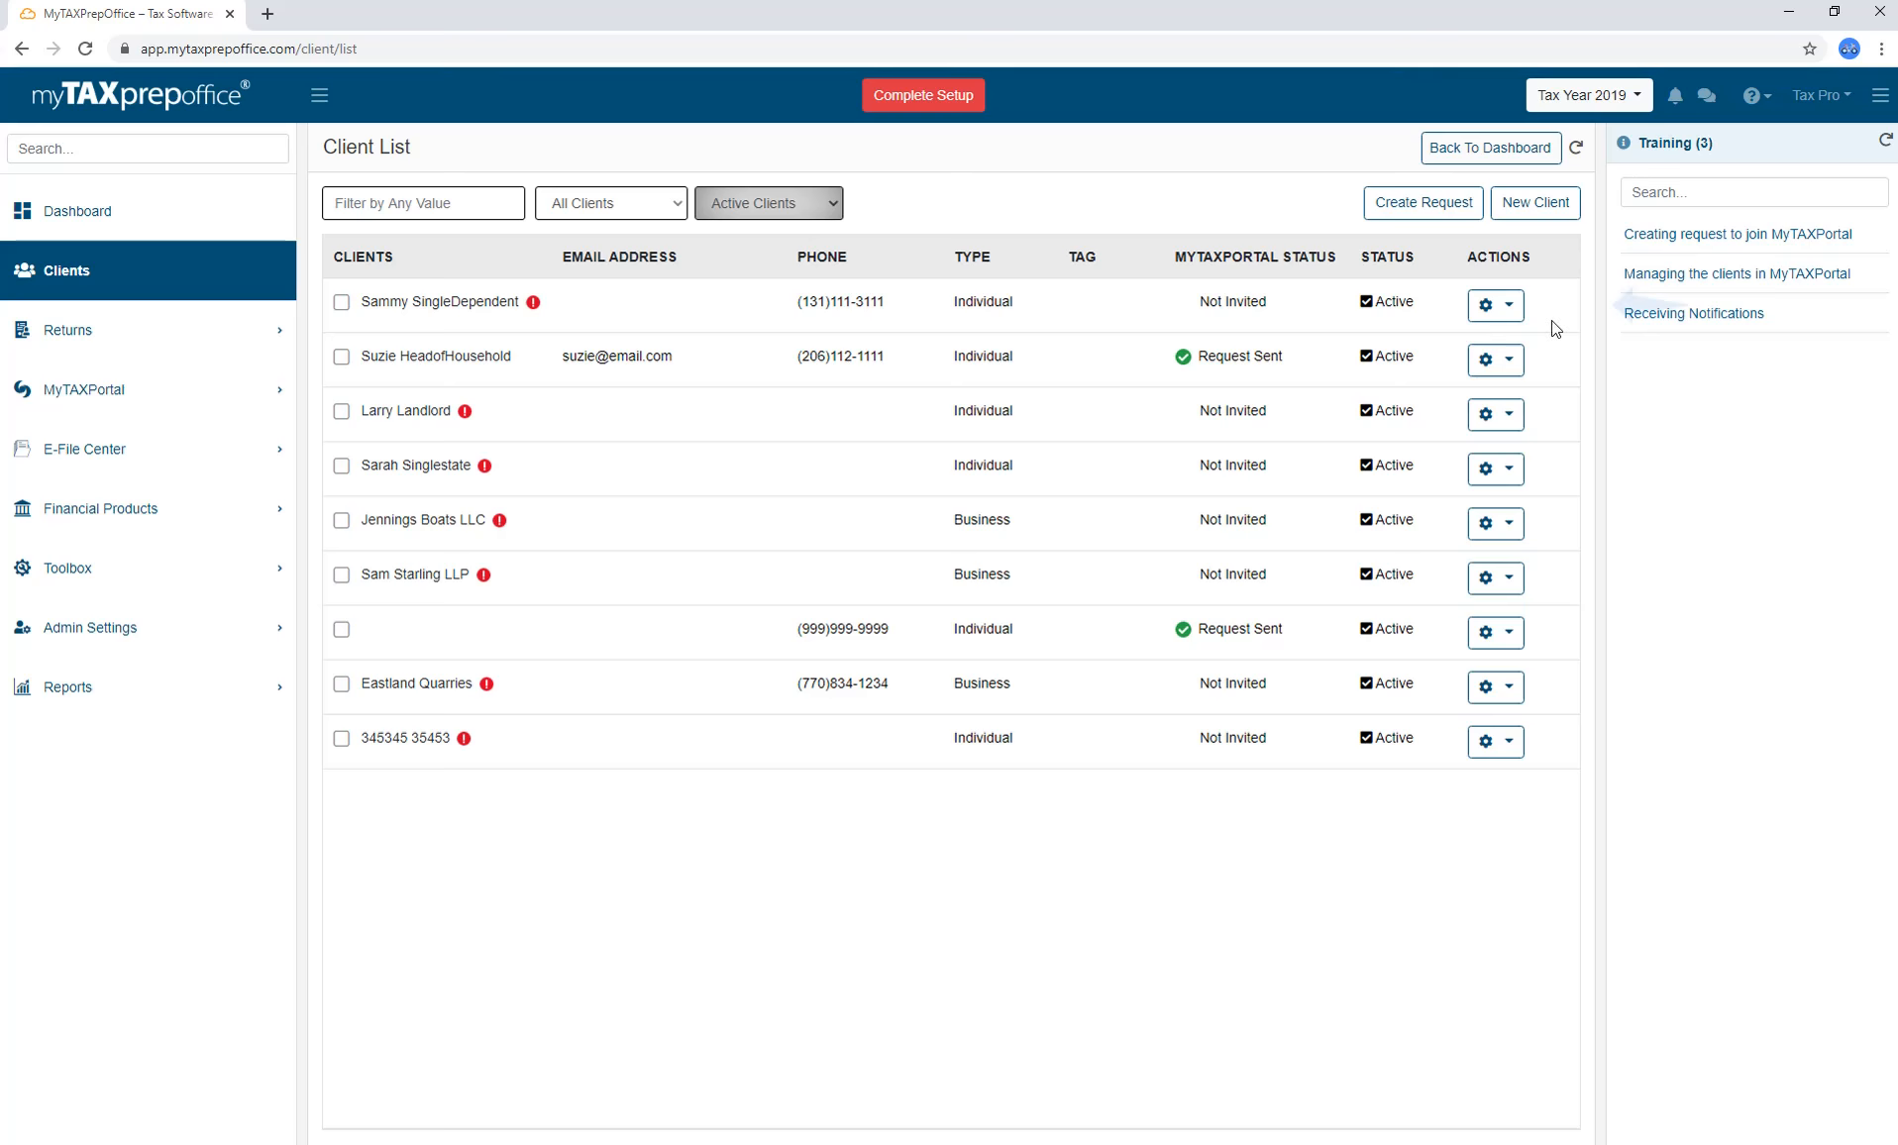
# Look over the first client's Actions menu, then go back to the dashboard.
pyautogui.click(1516, 309)
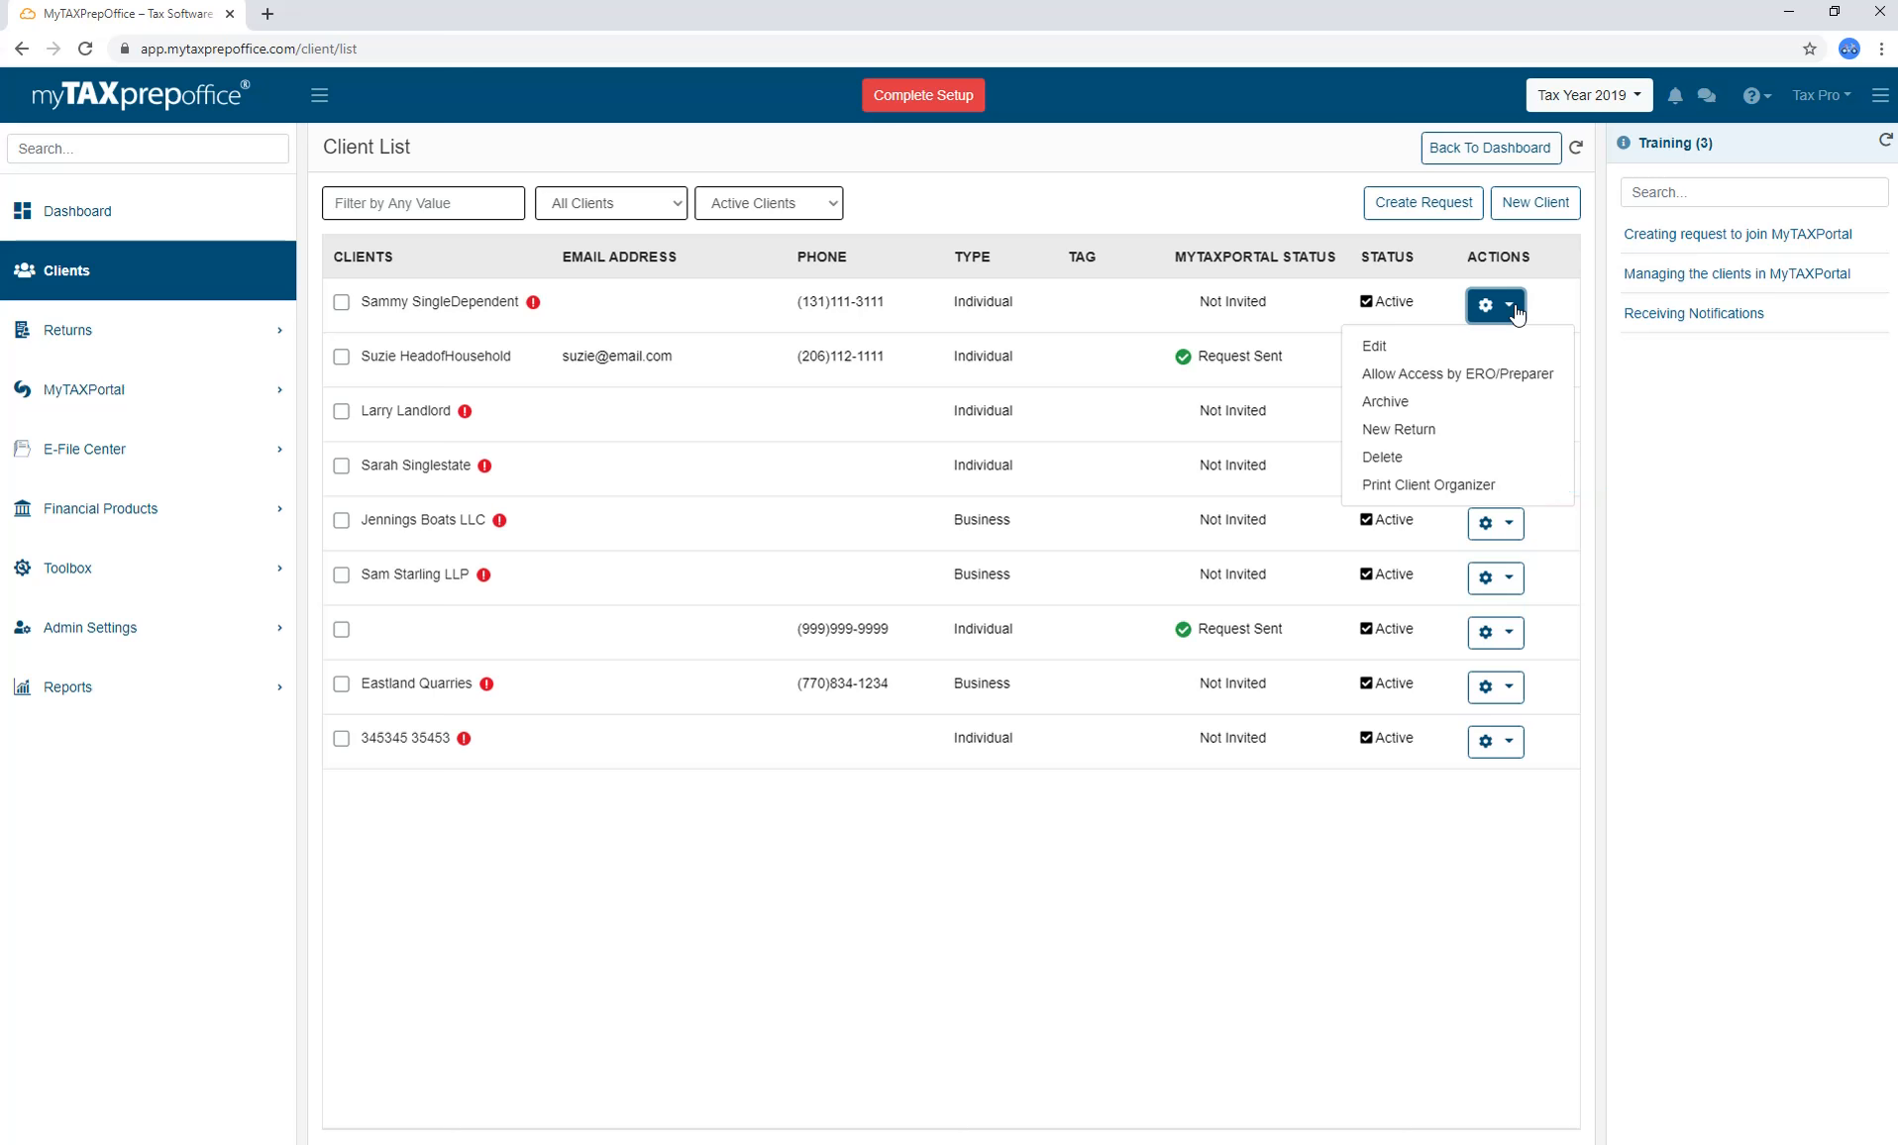
pyautogui.click(1516, 313)
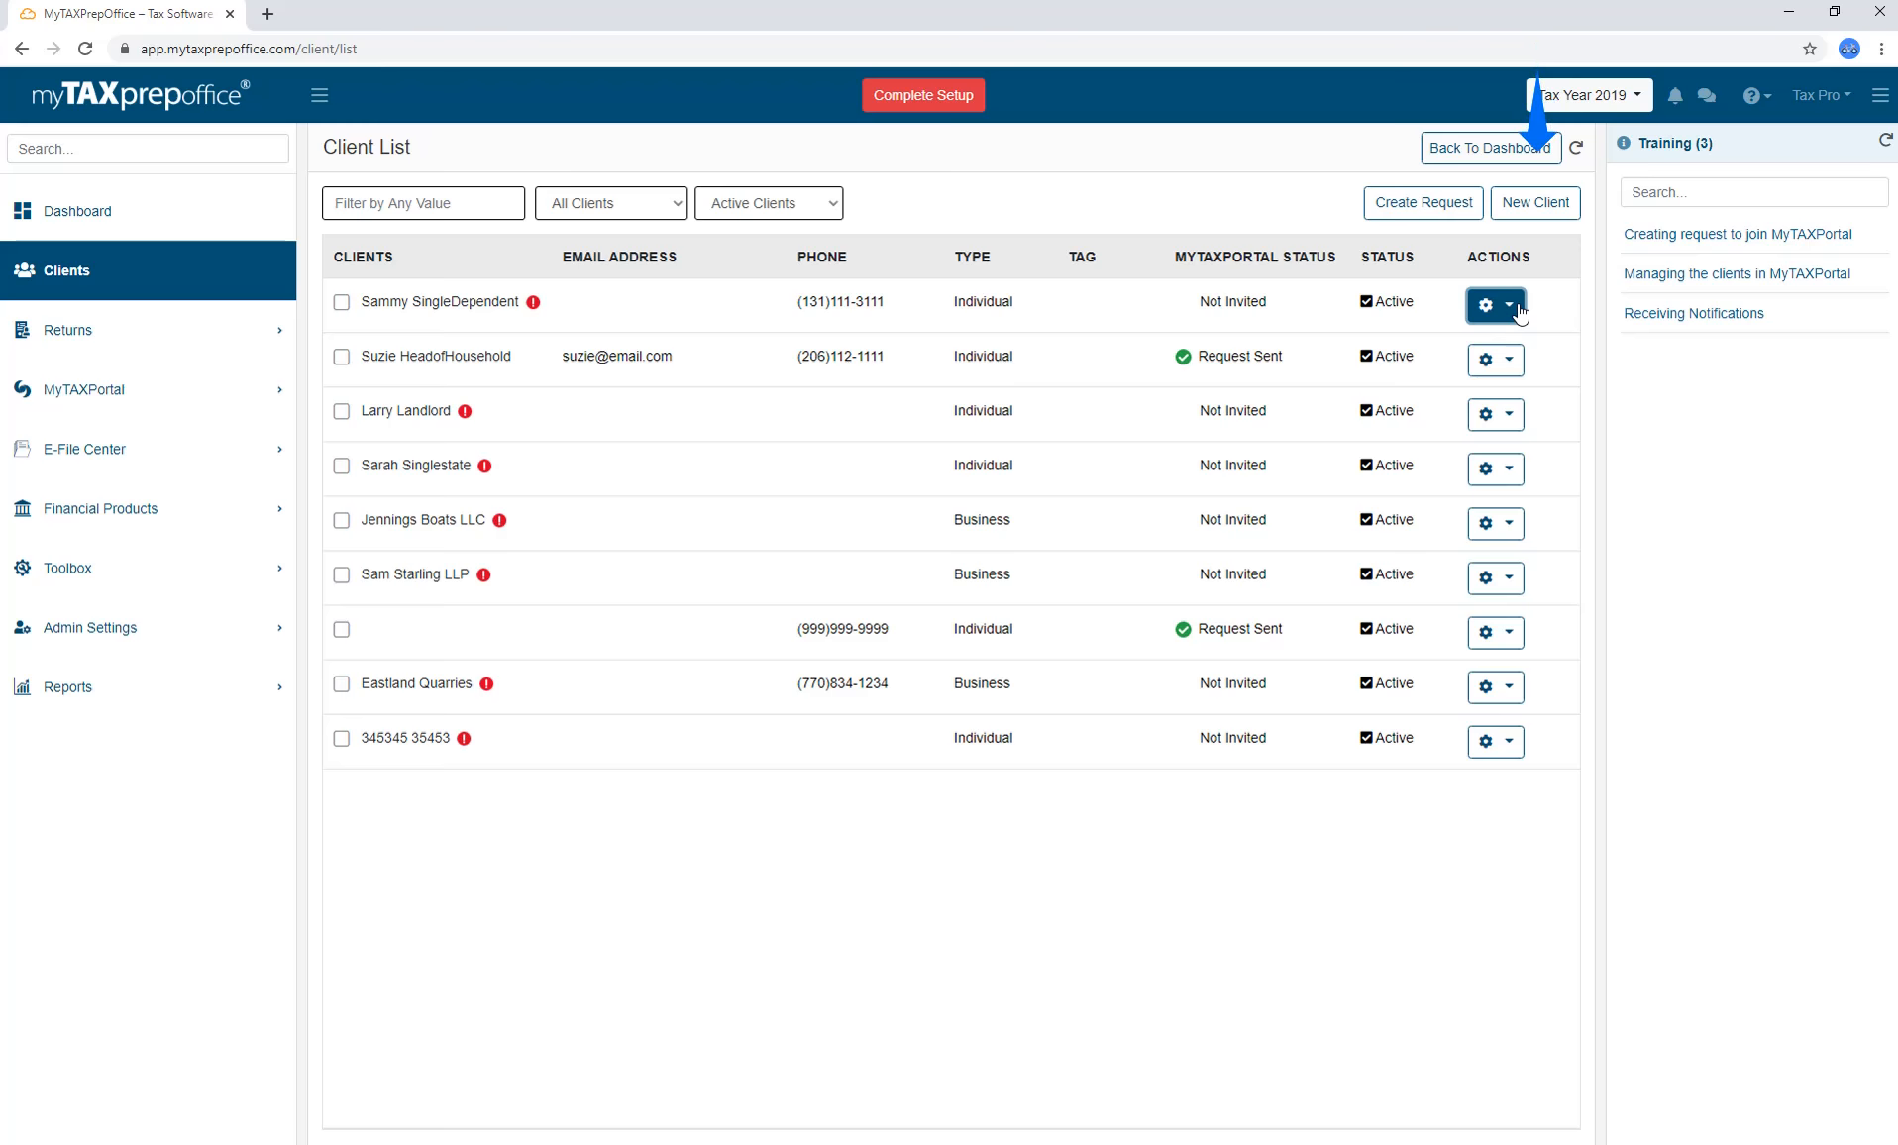
pyautogui.click(208, 213)
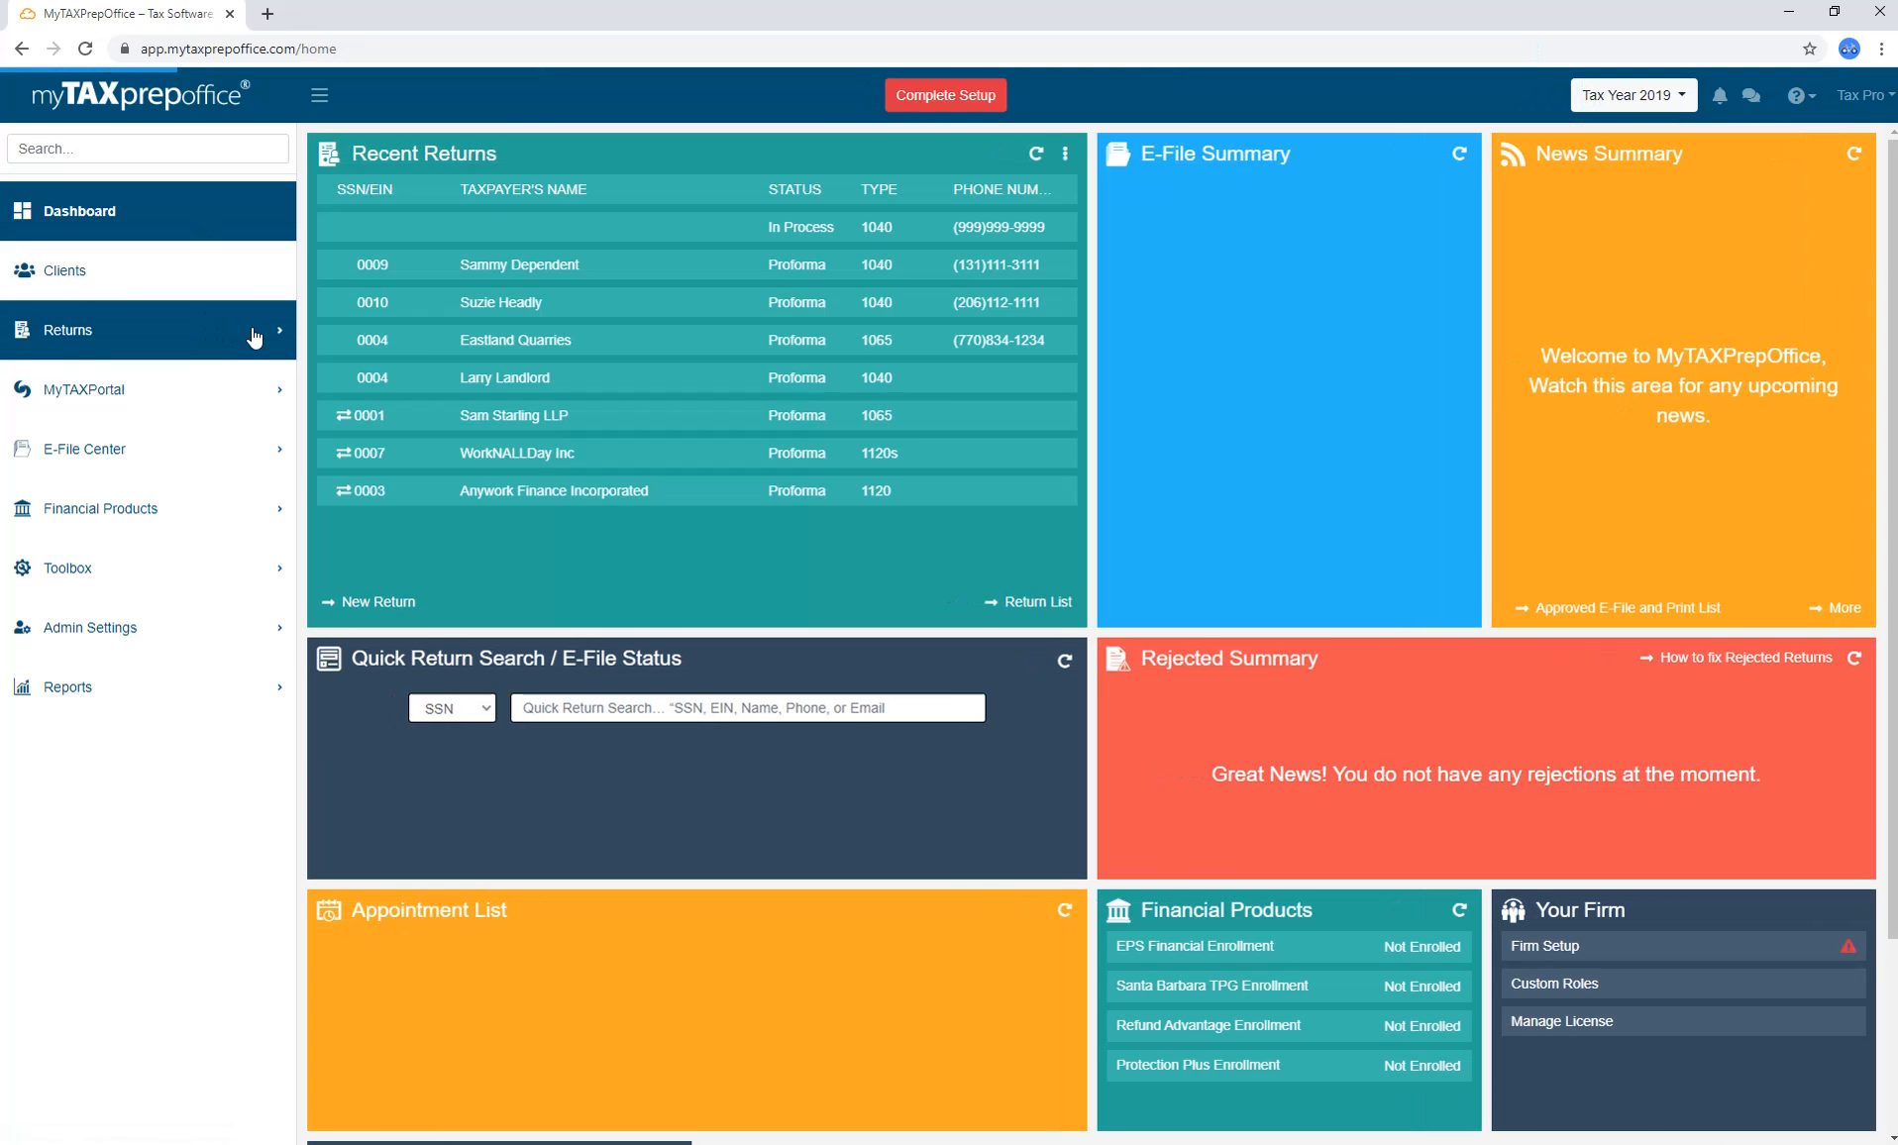
# Browse the Returns pages, ending on Proforma / Prior Year Carry Forward.
pyautogui.click(268, 337)
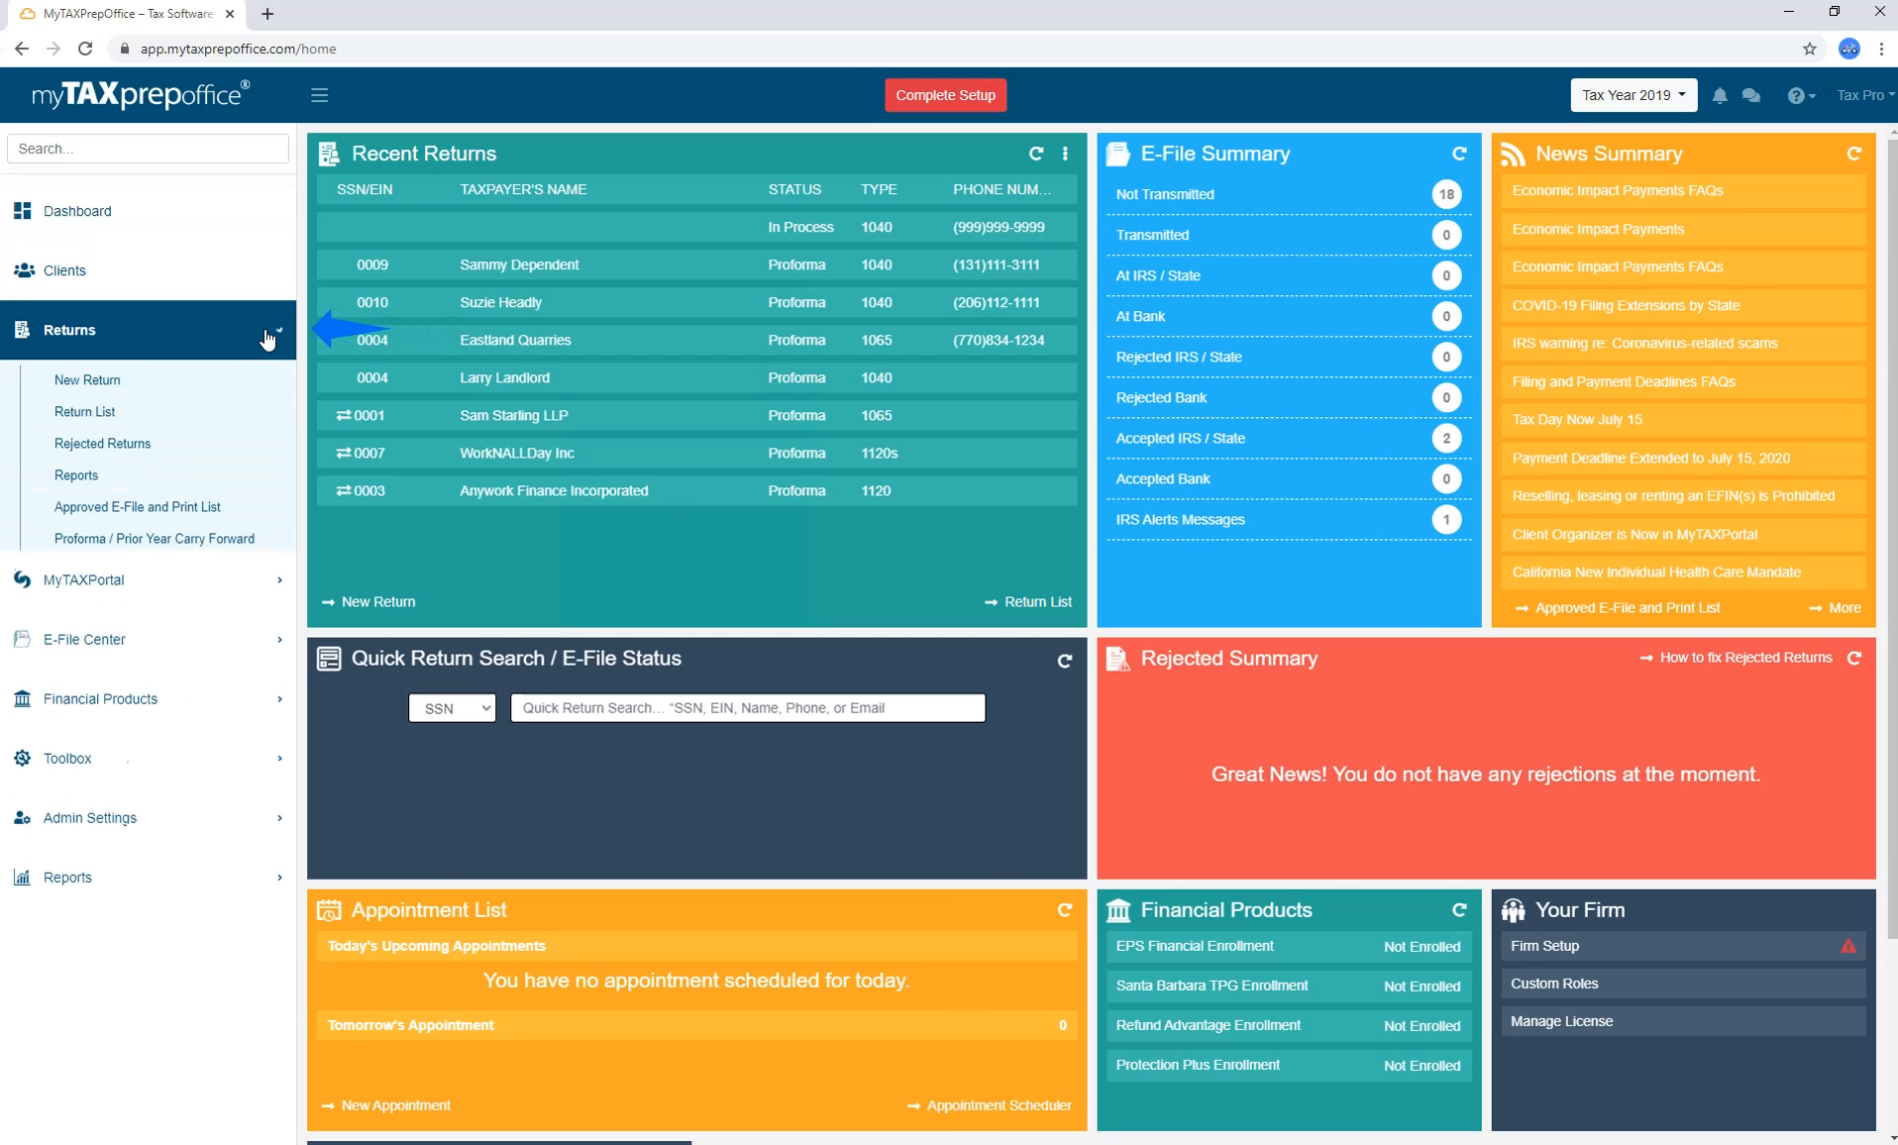
pyautogui.click(255, 388)
pyautogui.click(253, 421)
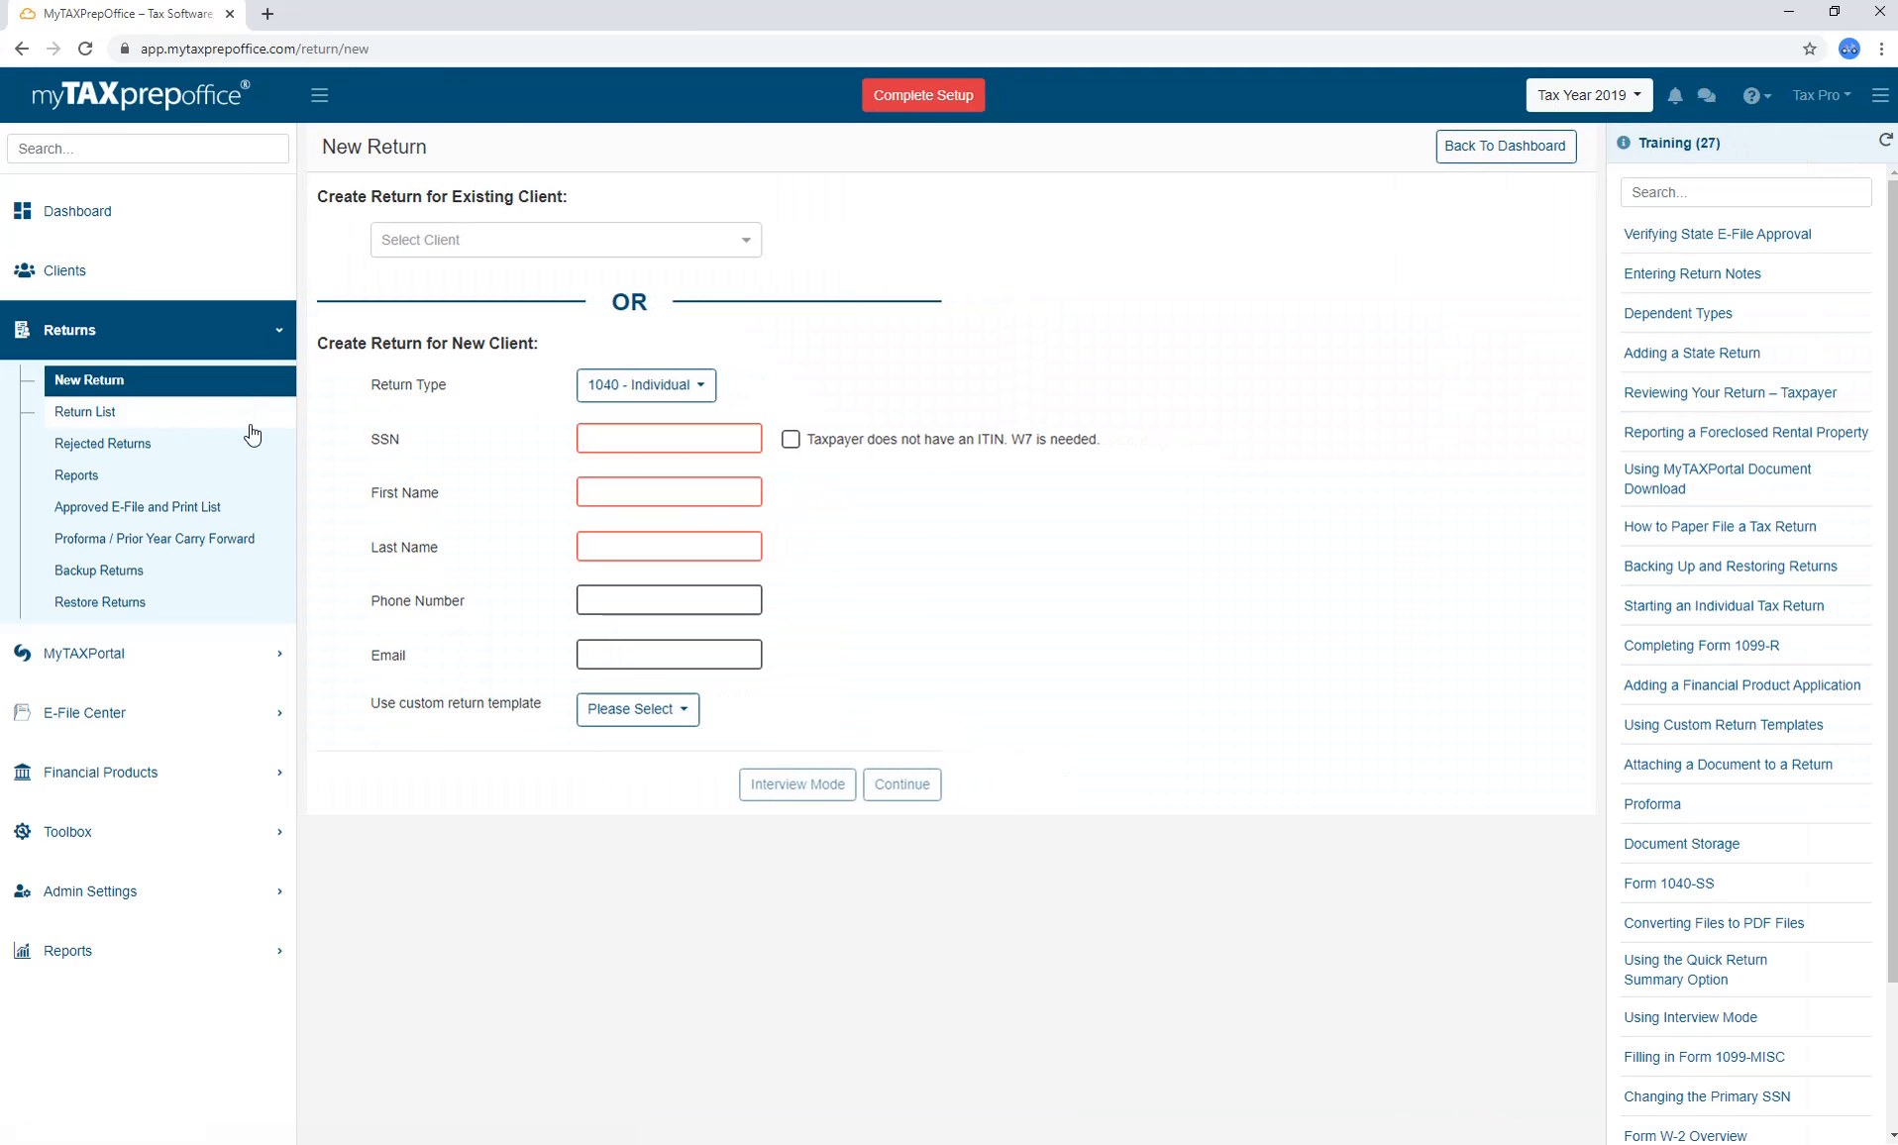
pyautogui.click(250, 451)
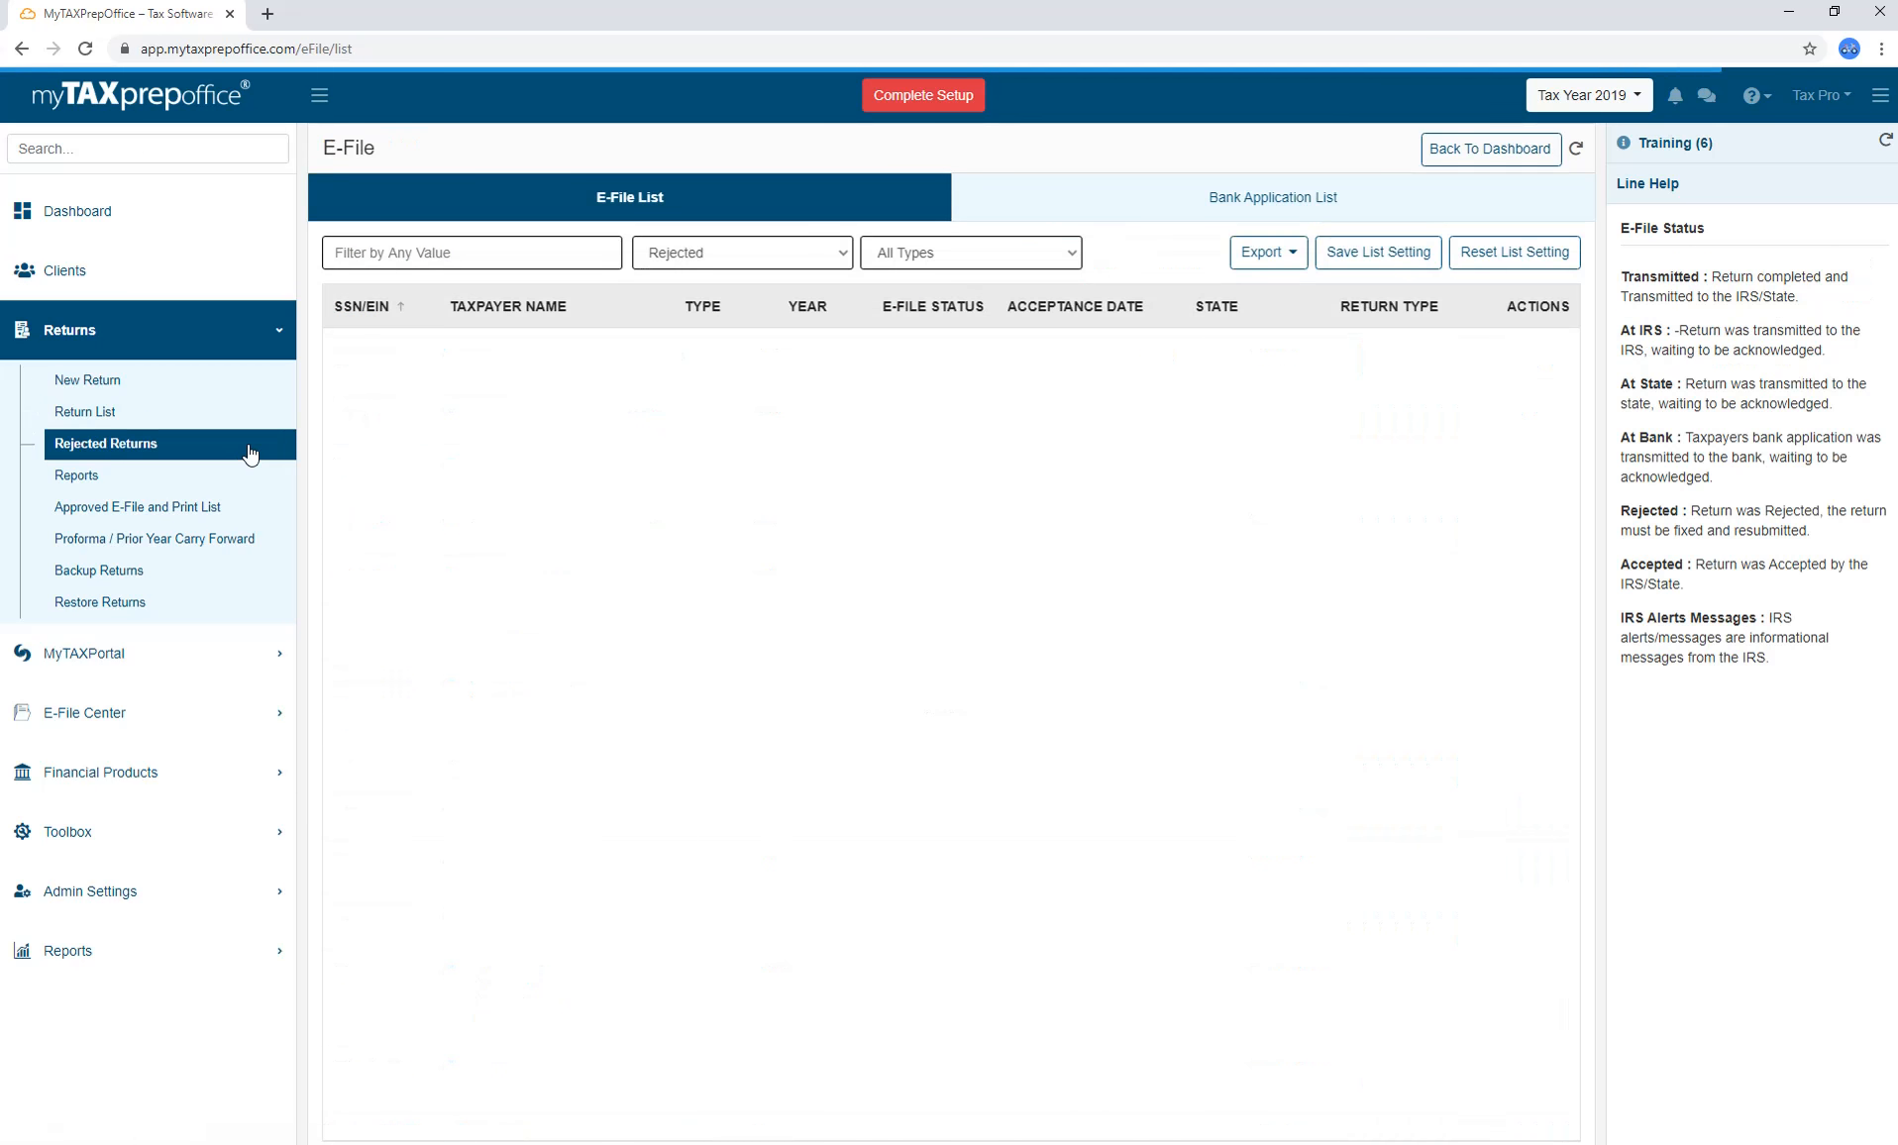
pyautogui.click(248, 477)
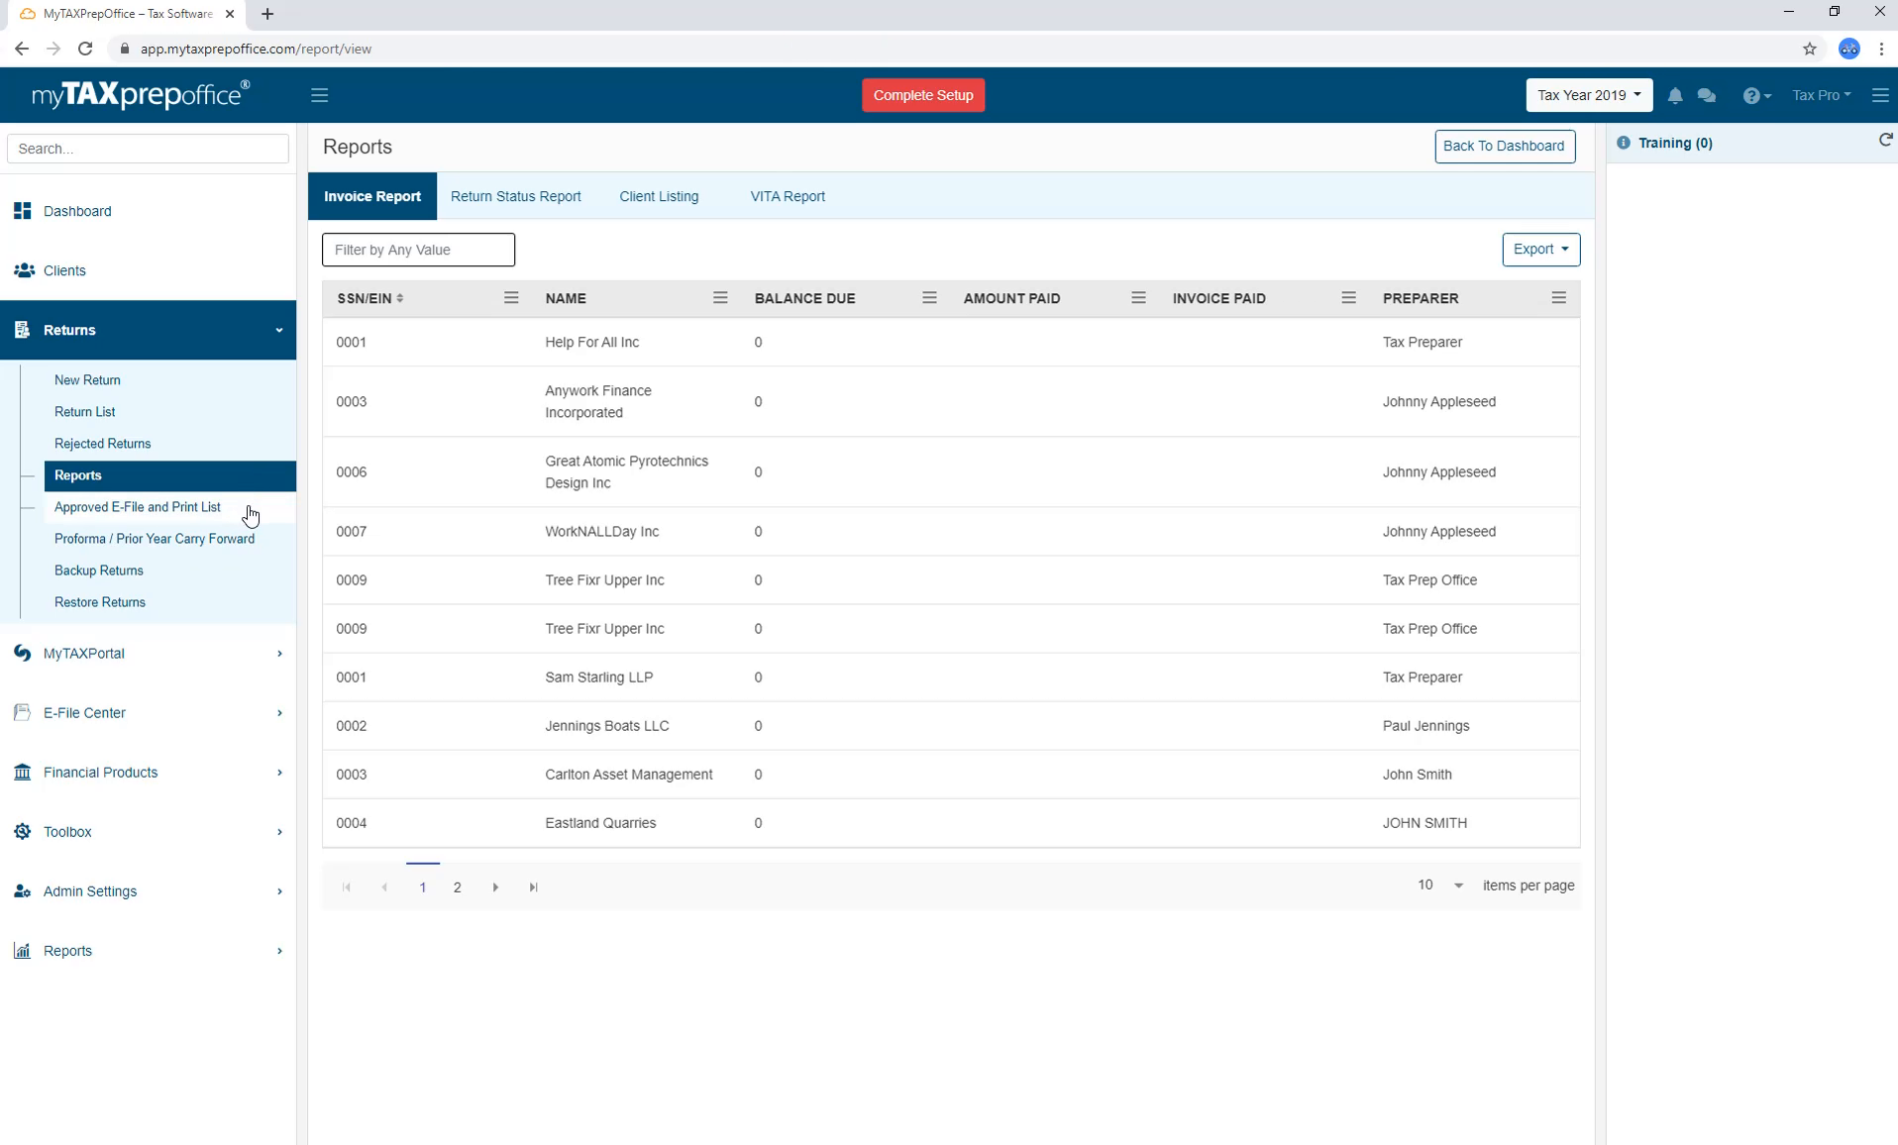
pyautogui.click(249, 513)
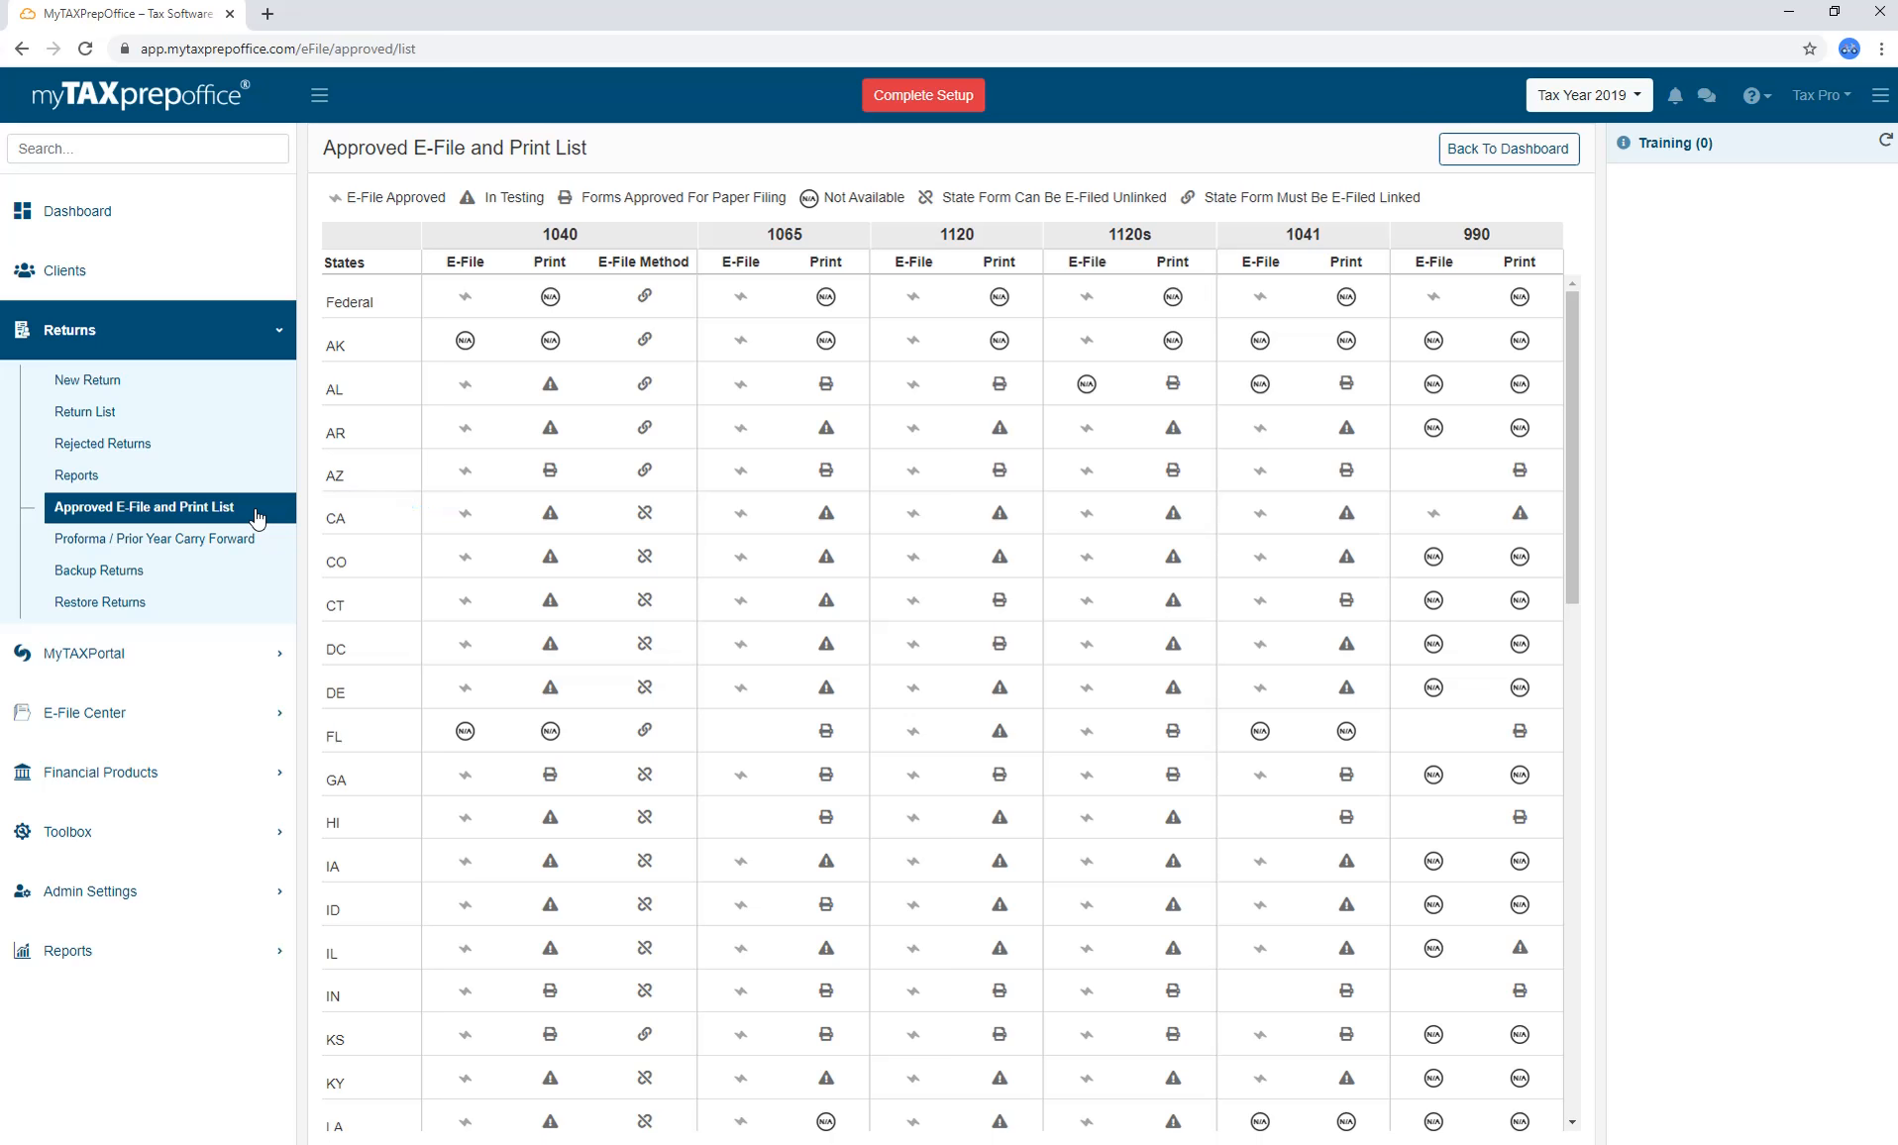
pyautogui.click(264, 539)
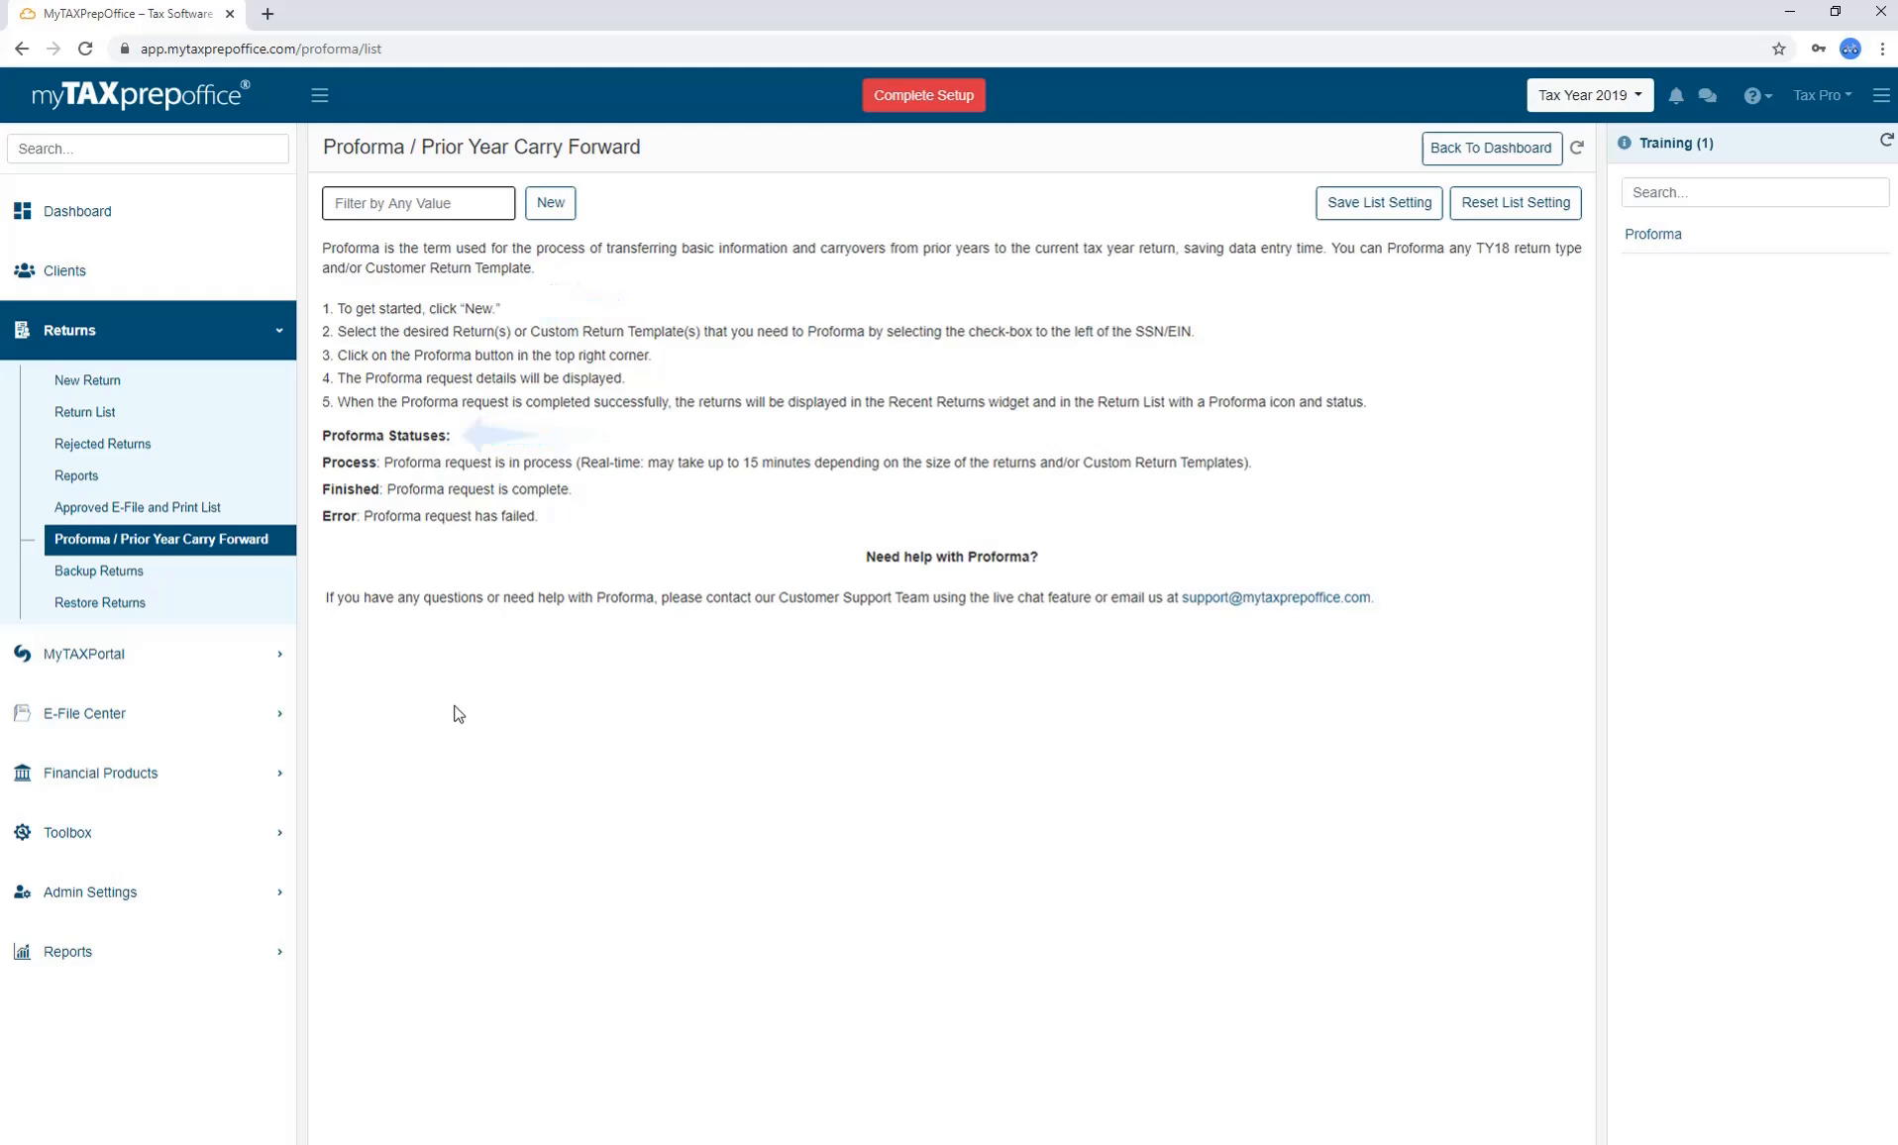
# Start a new proforma request, leaving the returns source and return type filters unchanged.
pyautogui.click(550, 204)
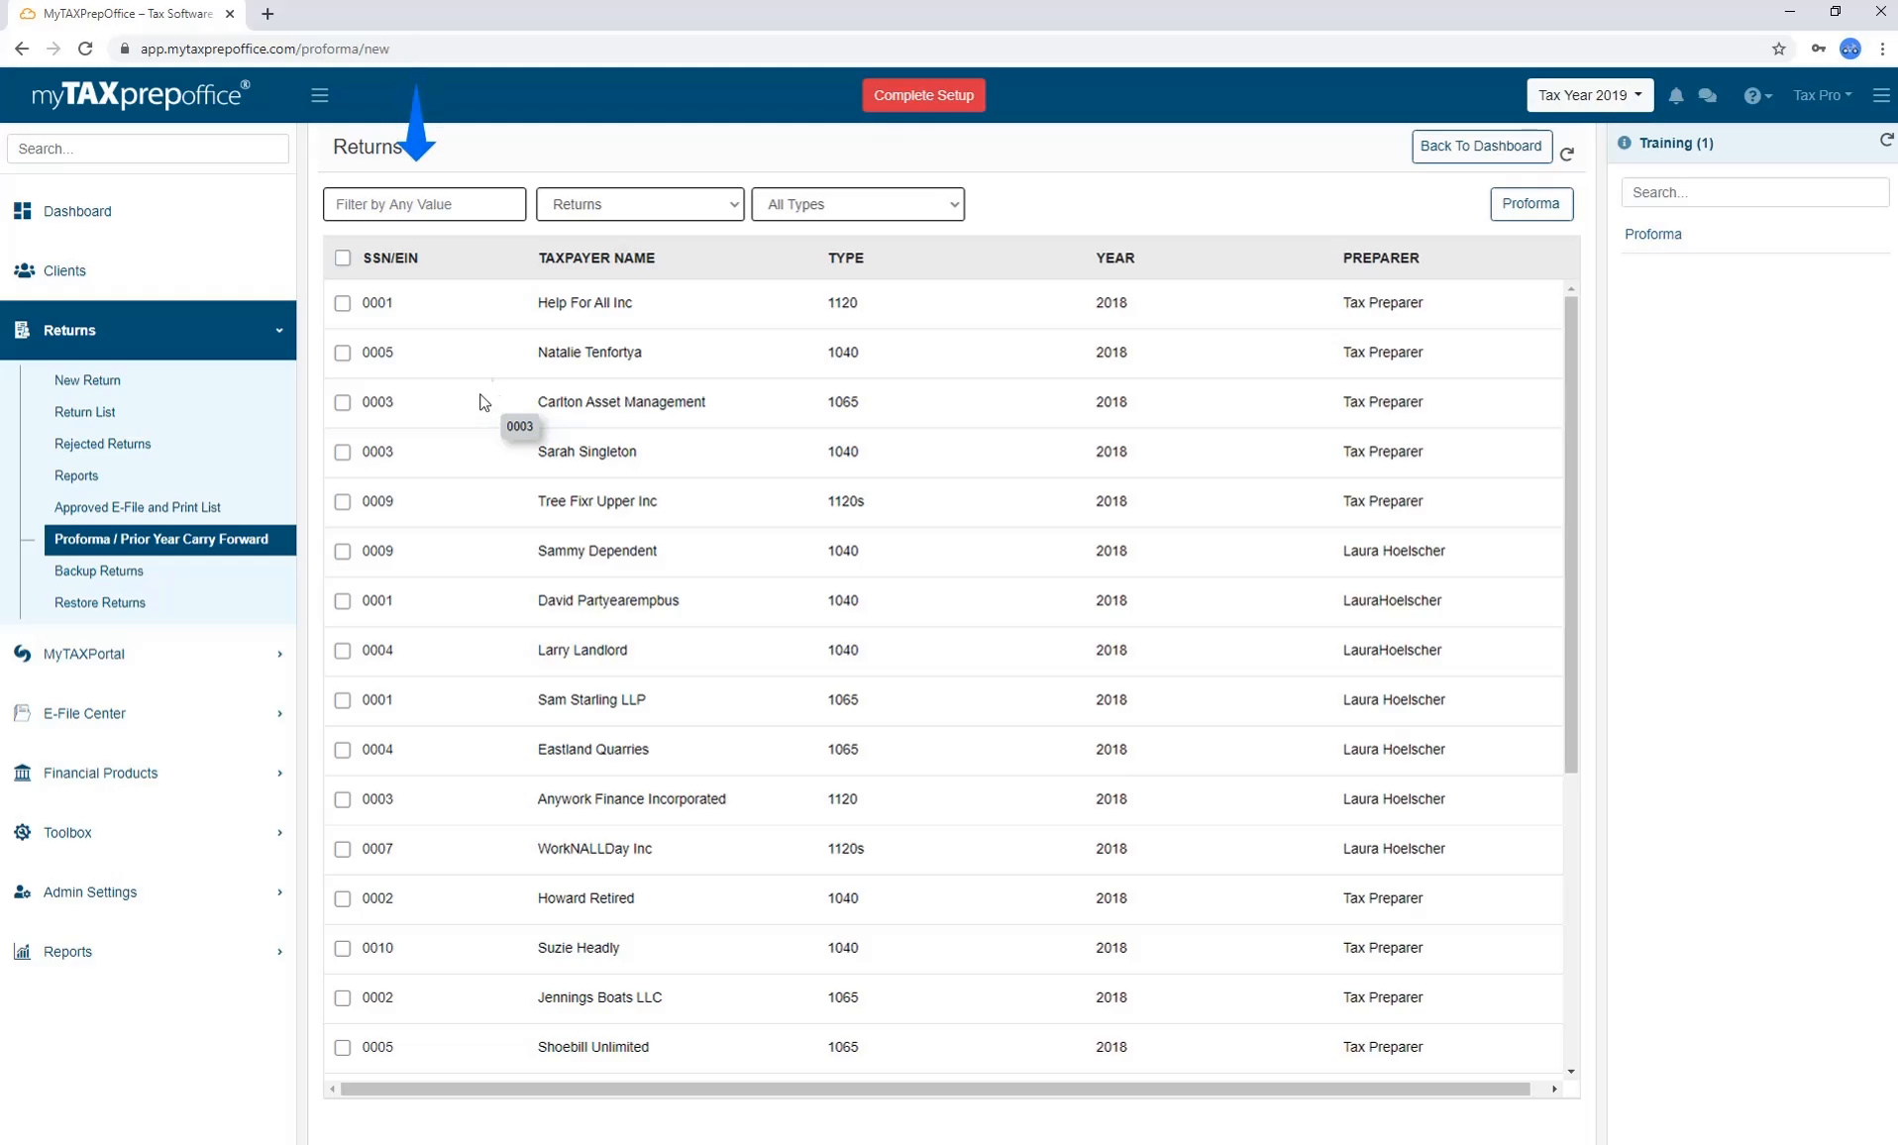
pyautogui.click(710, 209)
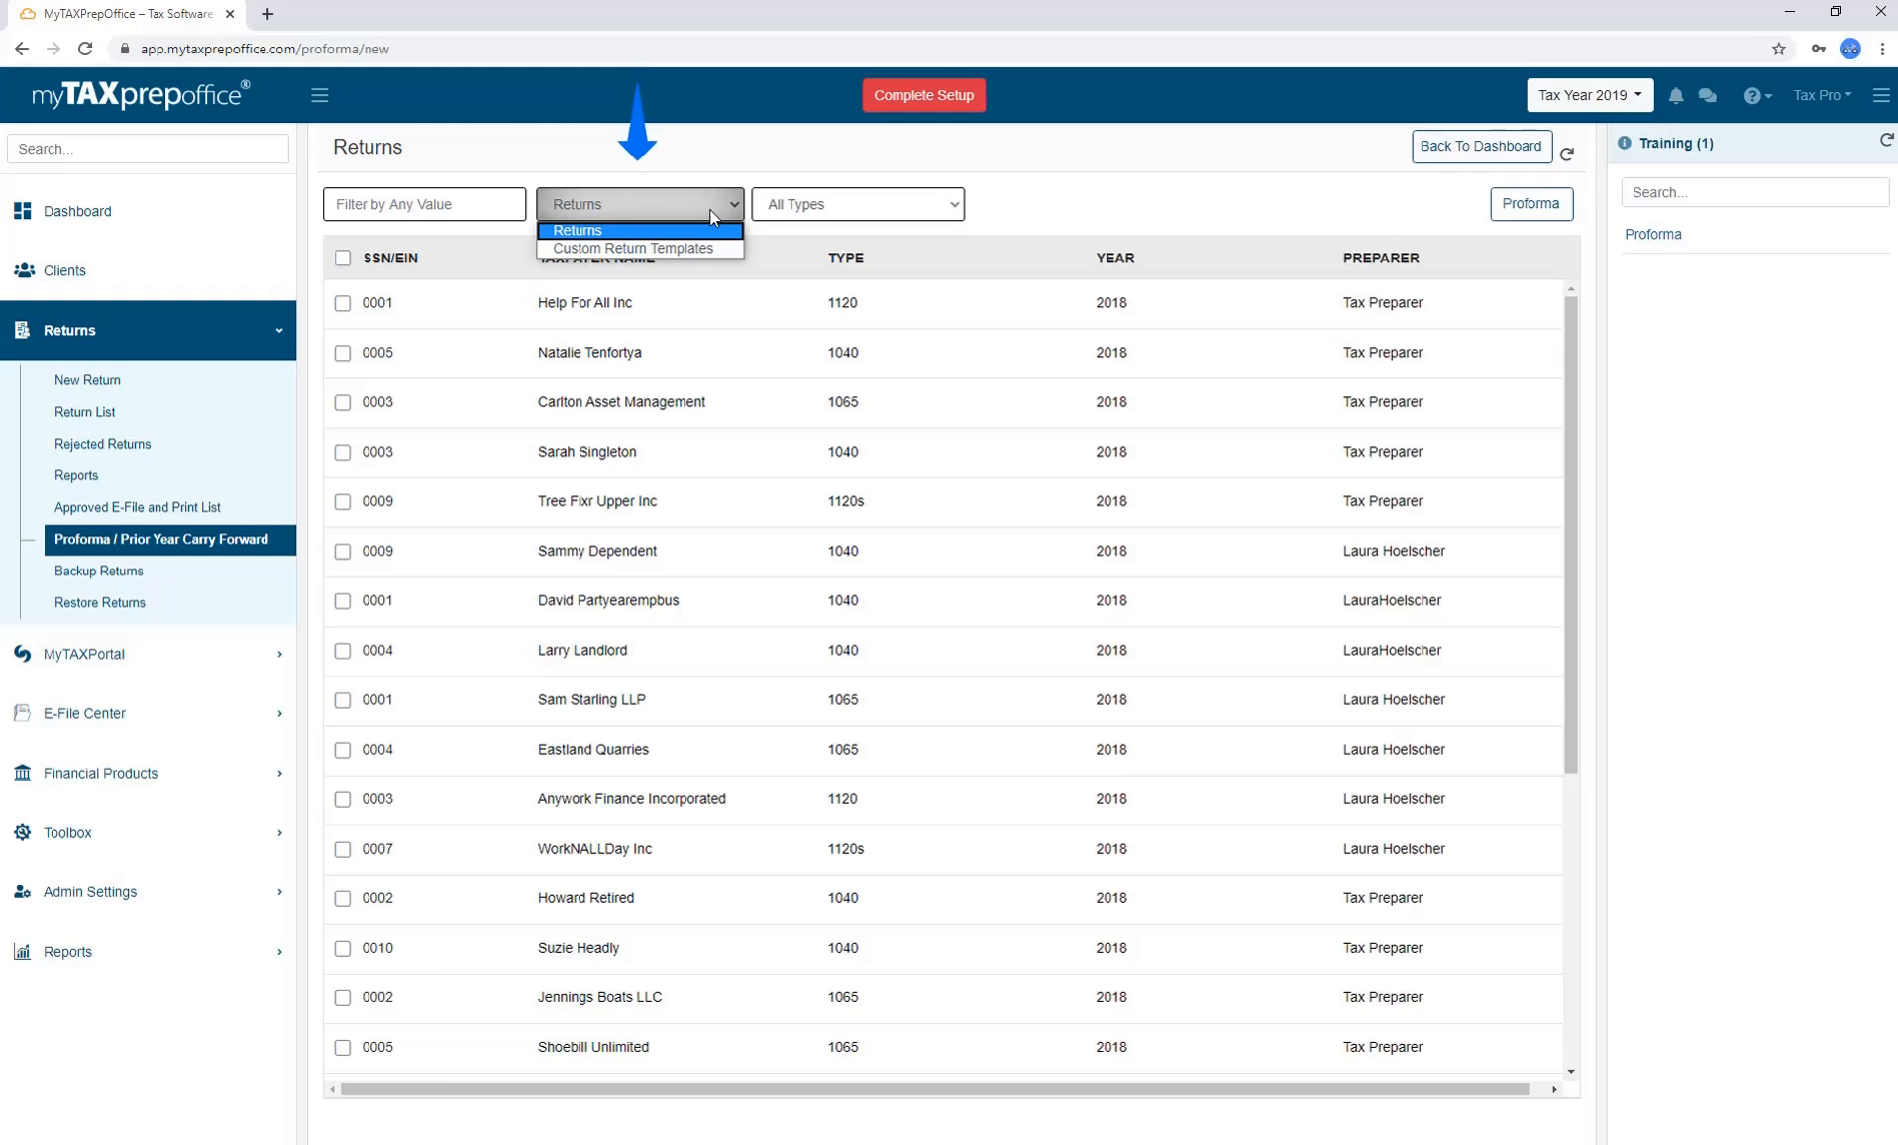
pyautogui.click(709, 209)
pyautogui.click(922, 208)
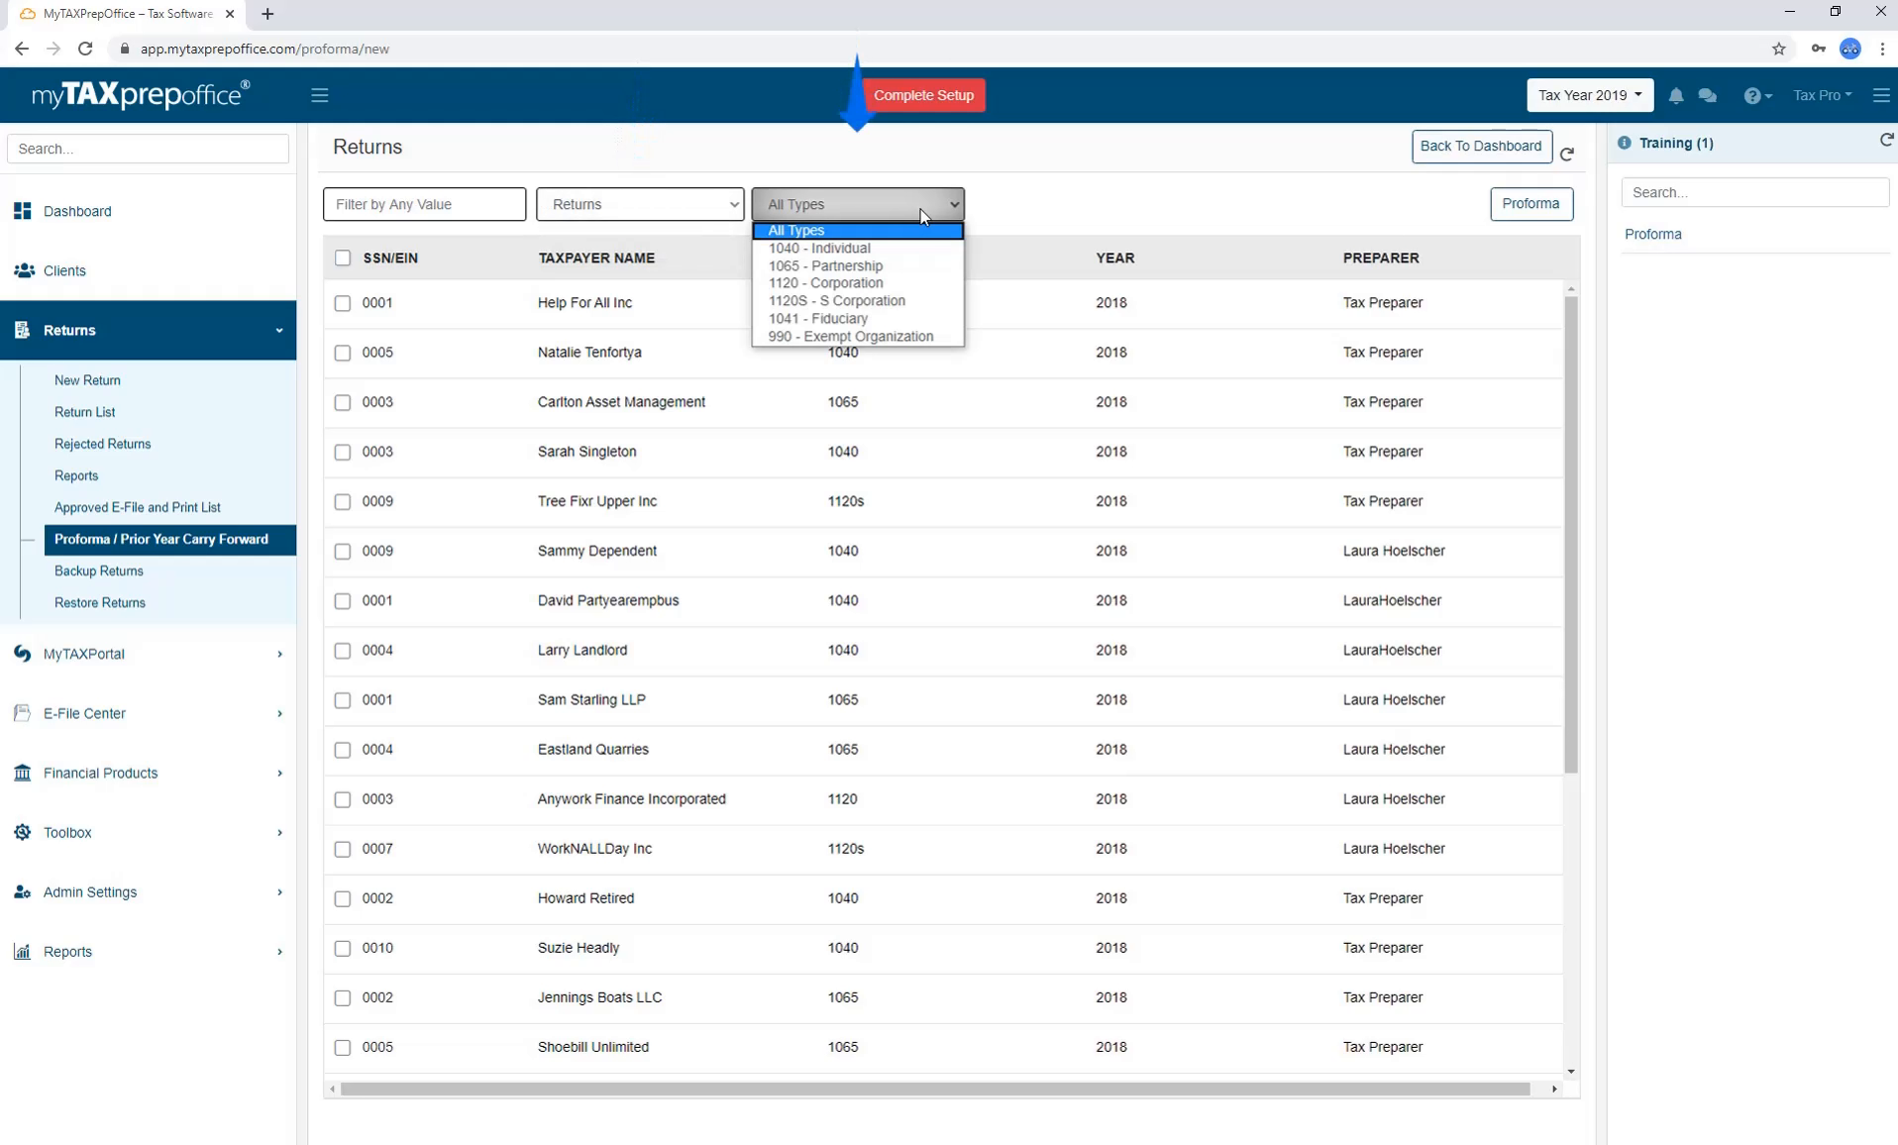
pyautogui.click(922, 210)
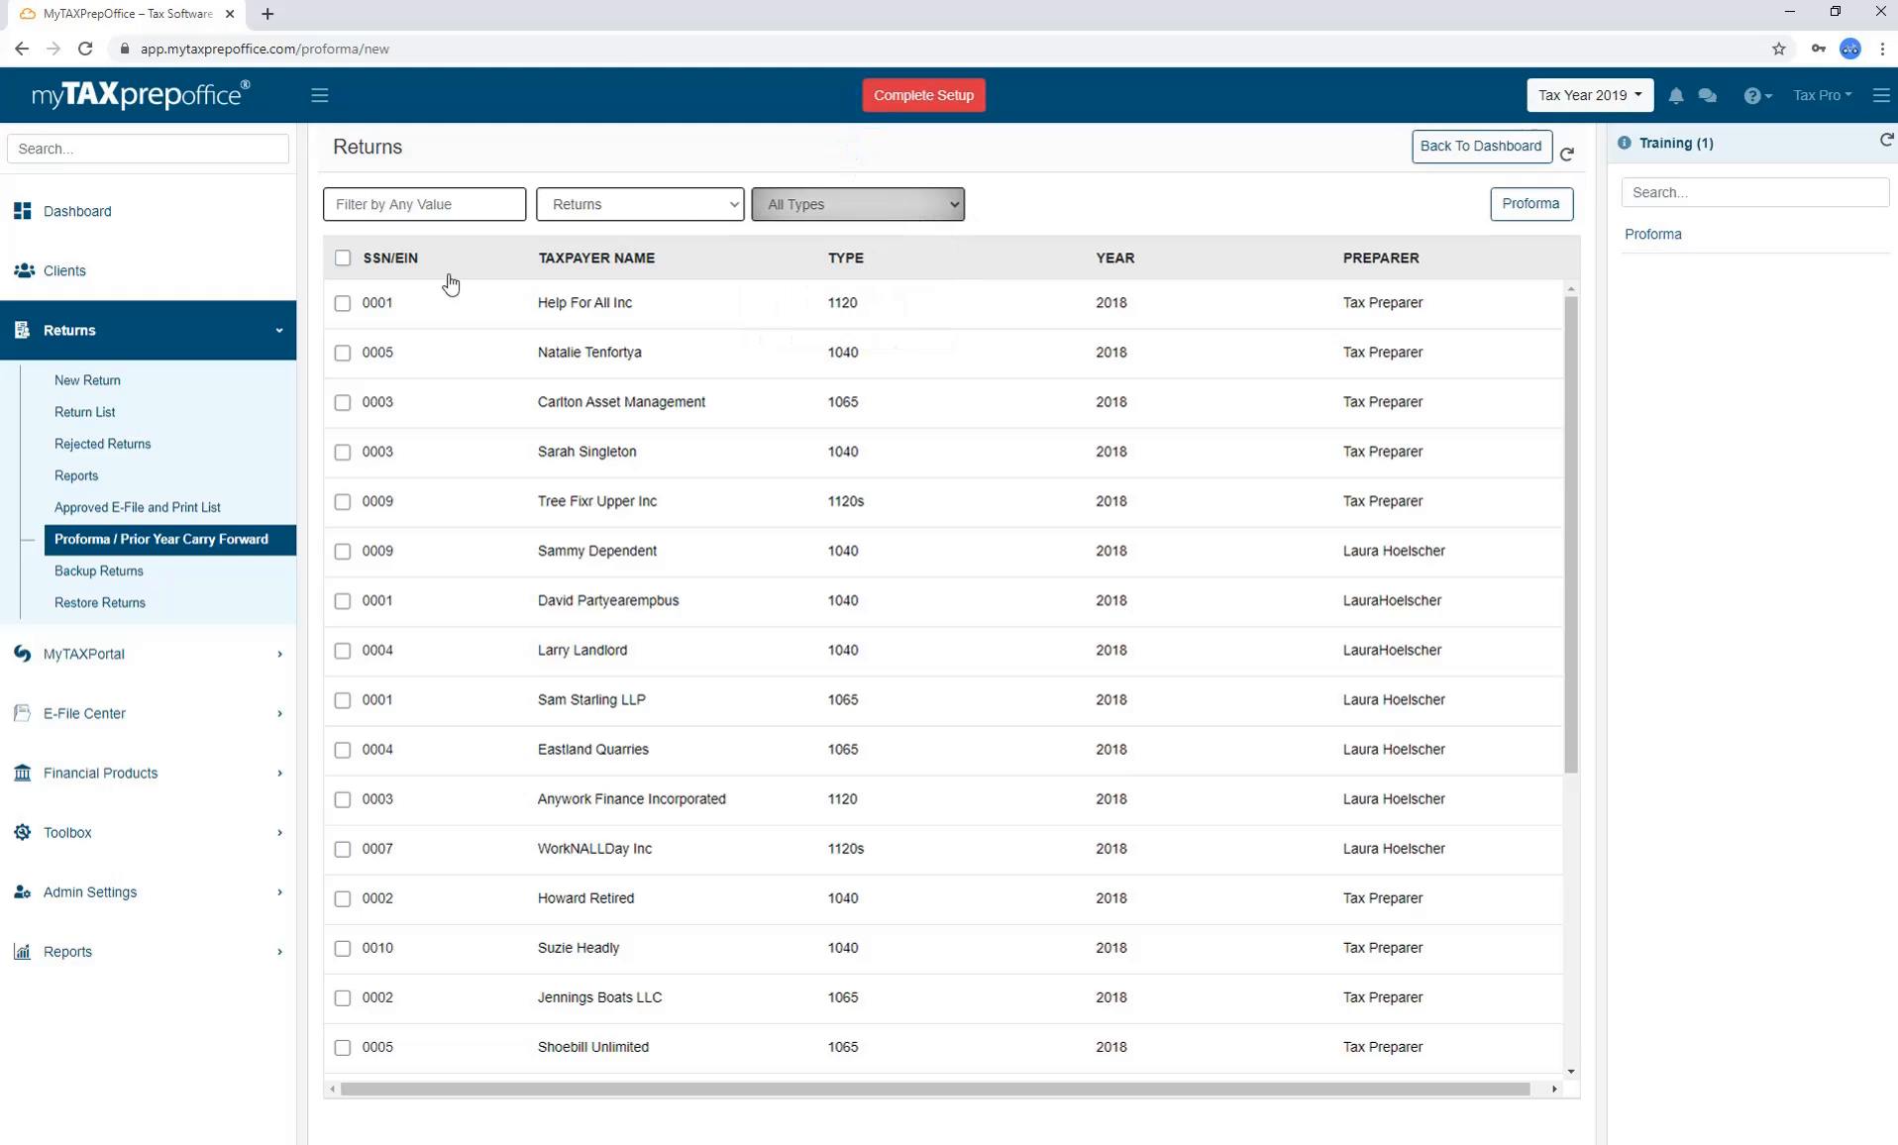
# Select only the 0001 Help For All Inc return and submit it as a Proforma.
pyautogui.click(343, 303)
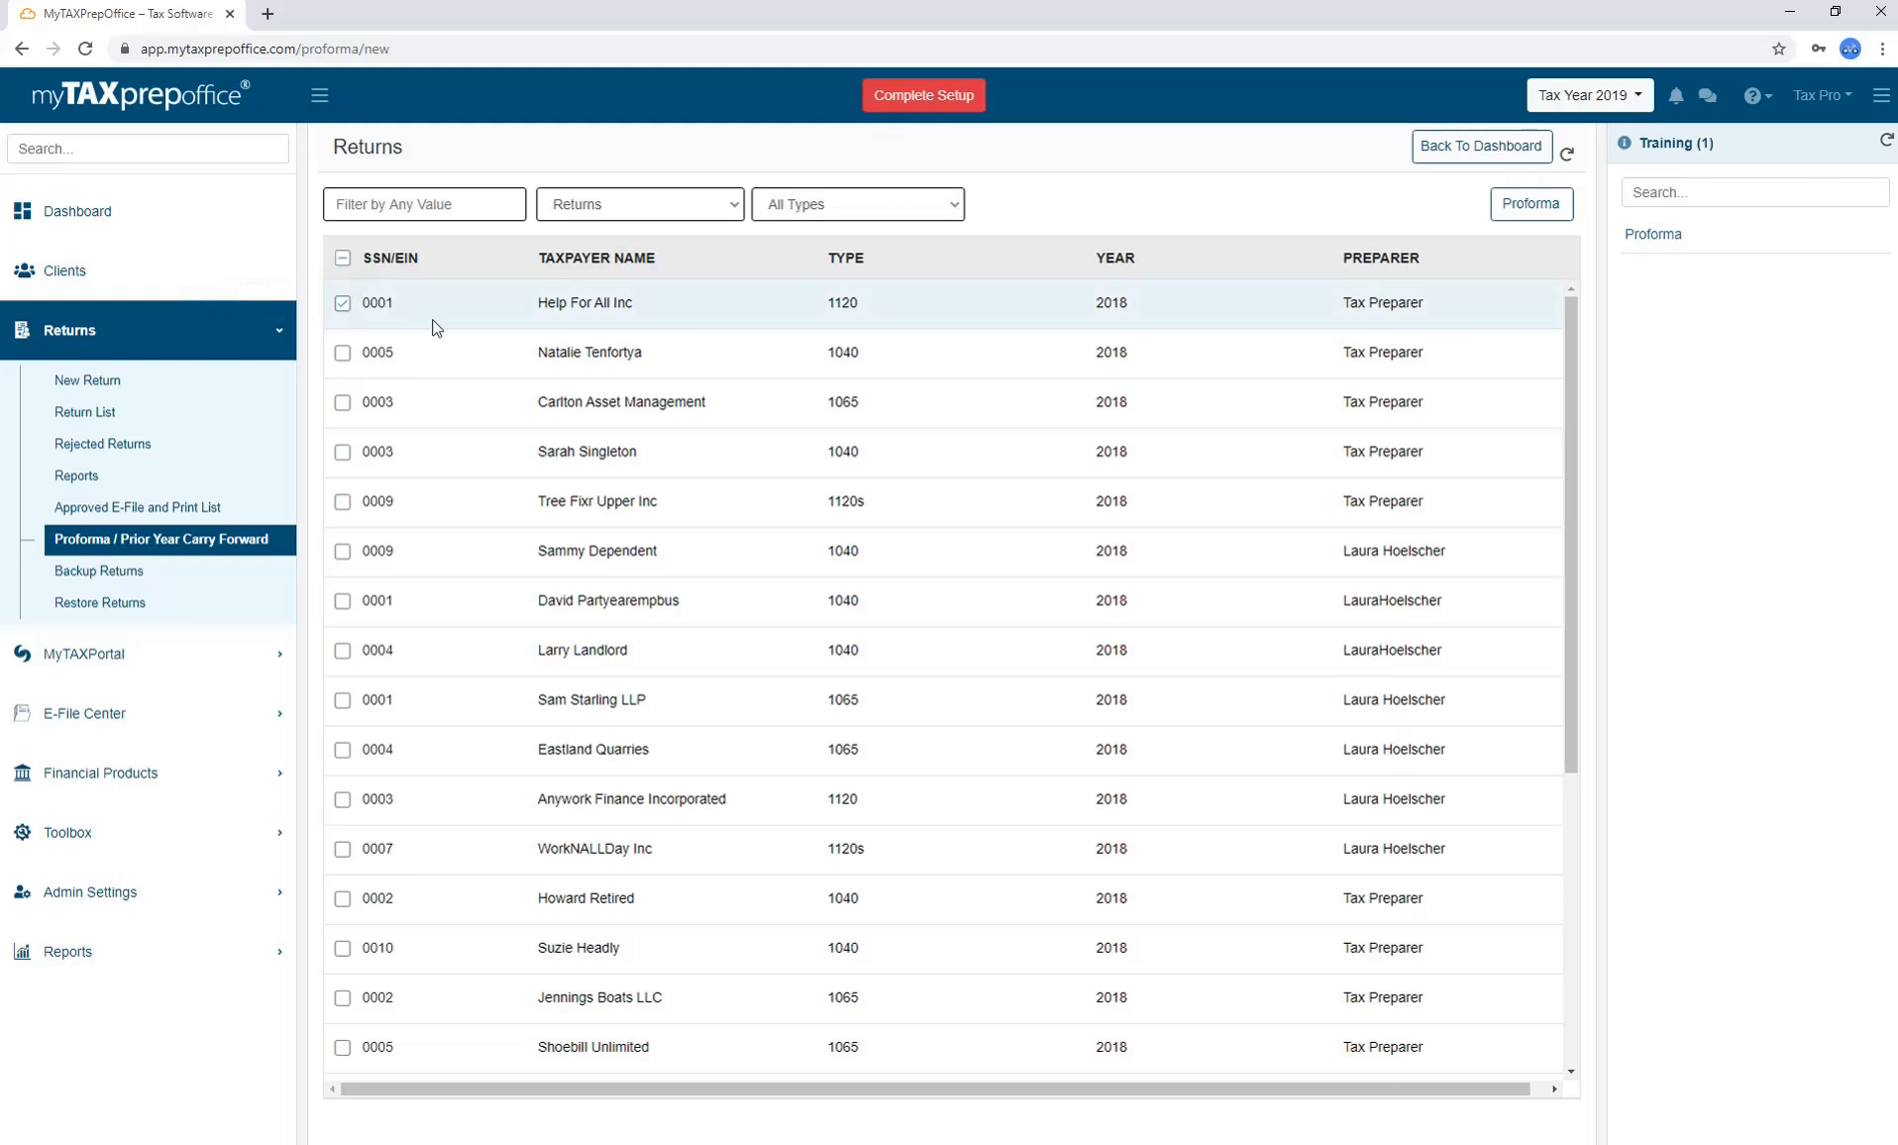
pyautogui.click(343, 353)
pyautogui.click(343, 406)
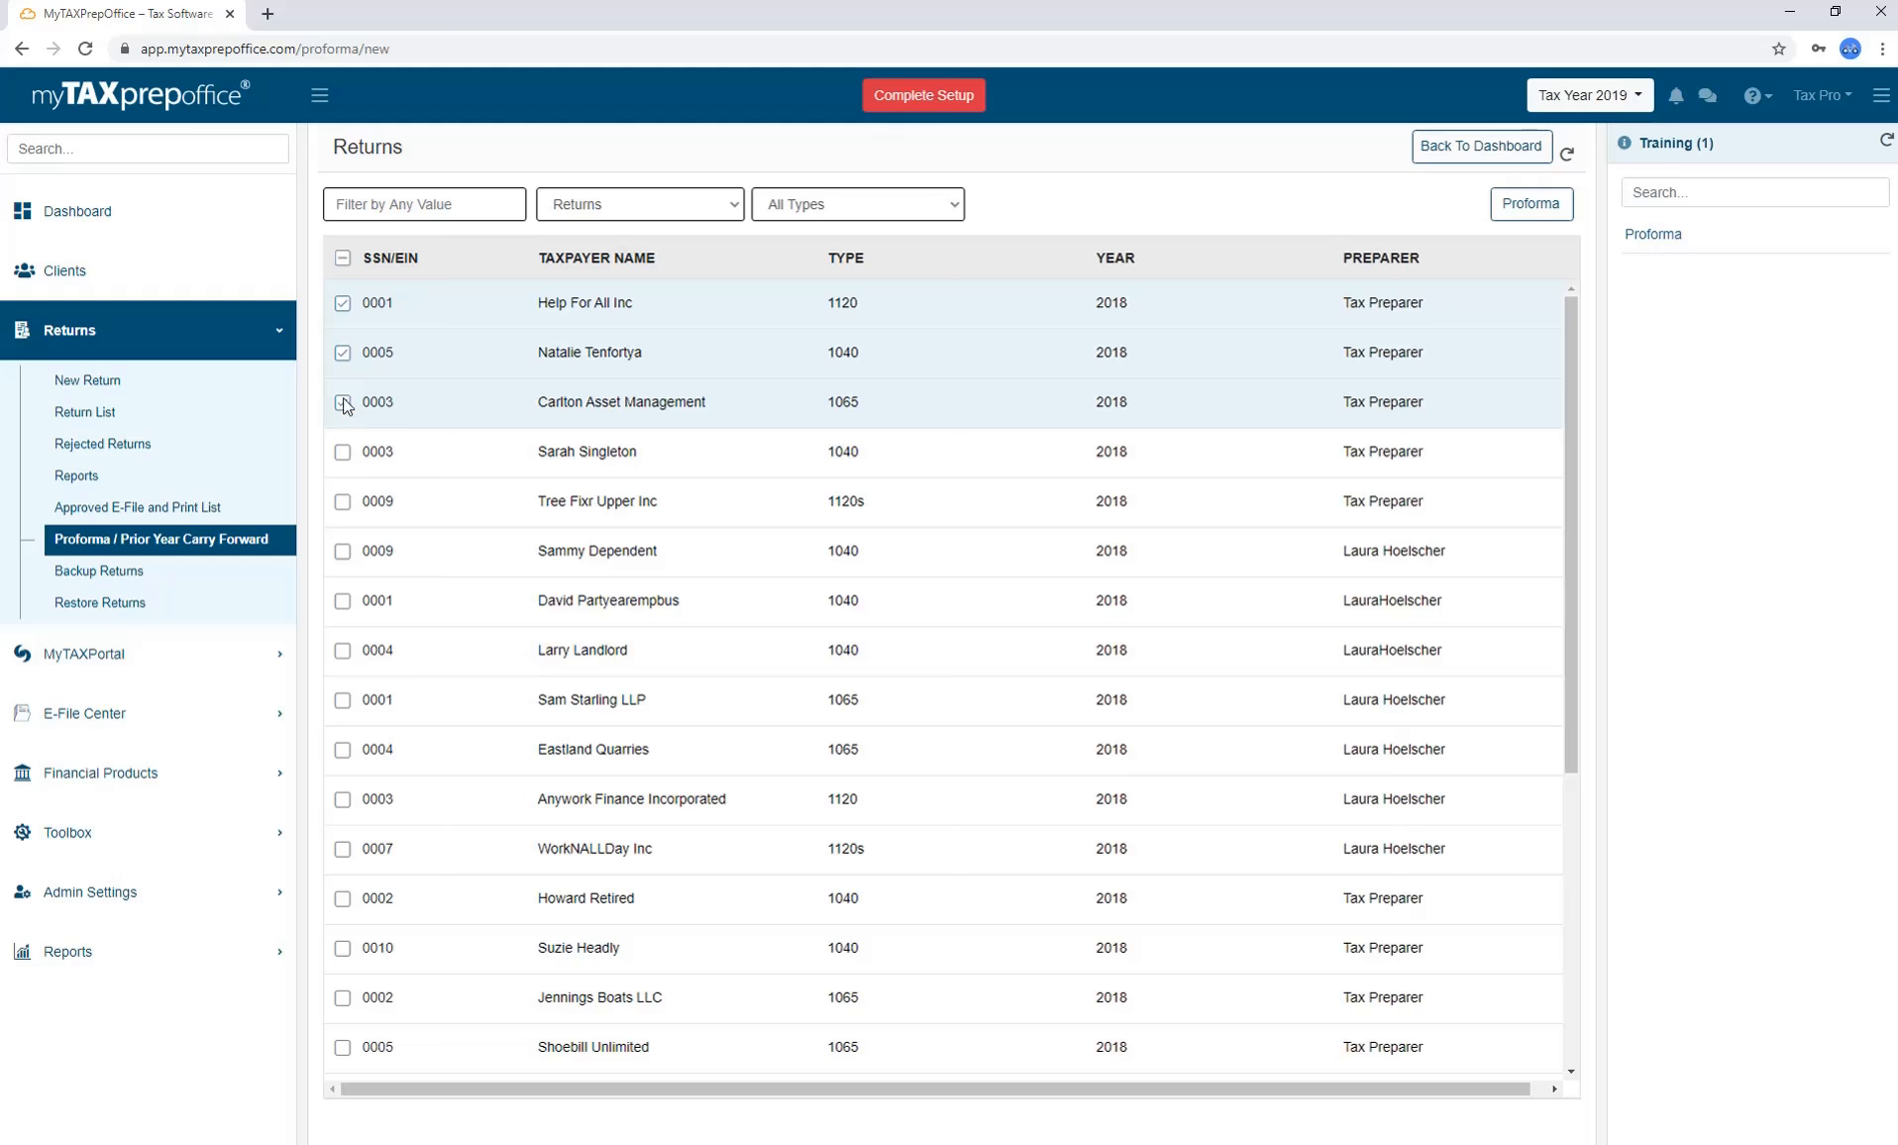
pyautogui.click(344, 403)
pyautogui.click(343, 357)
pyautogui.click(344, 305)
pyautogui.click(343, 259)
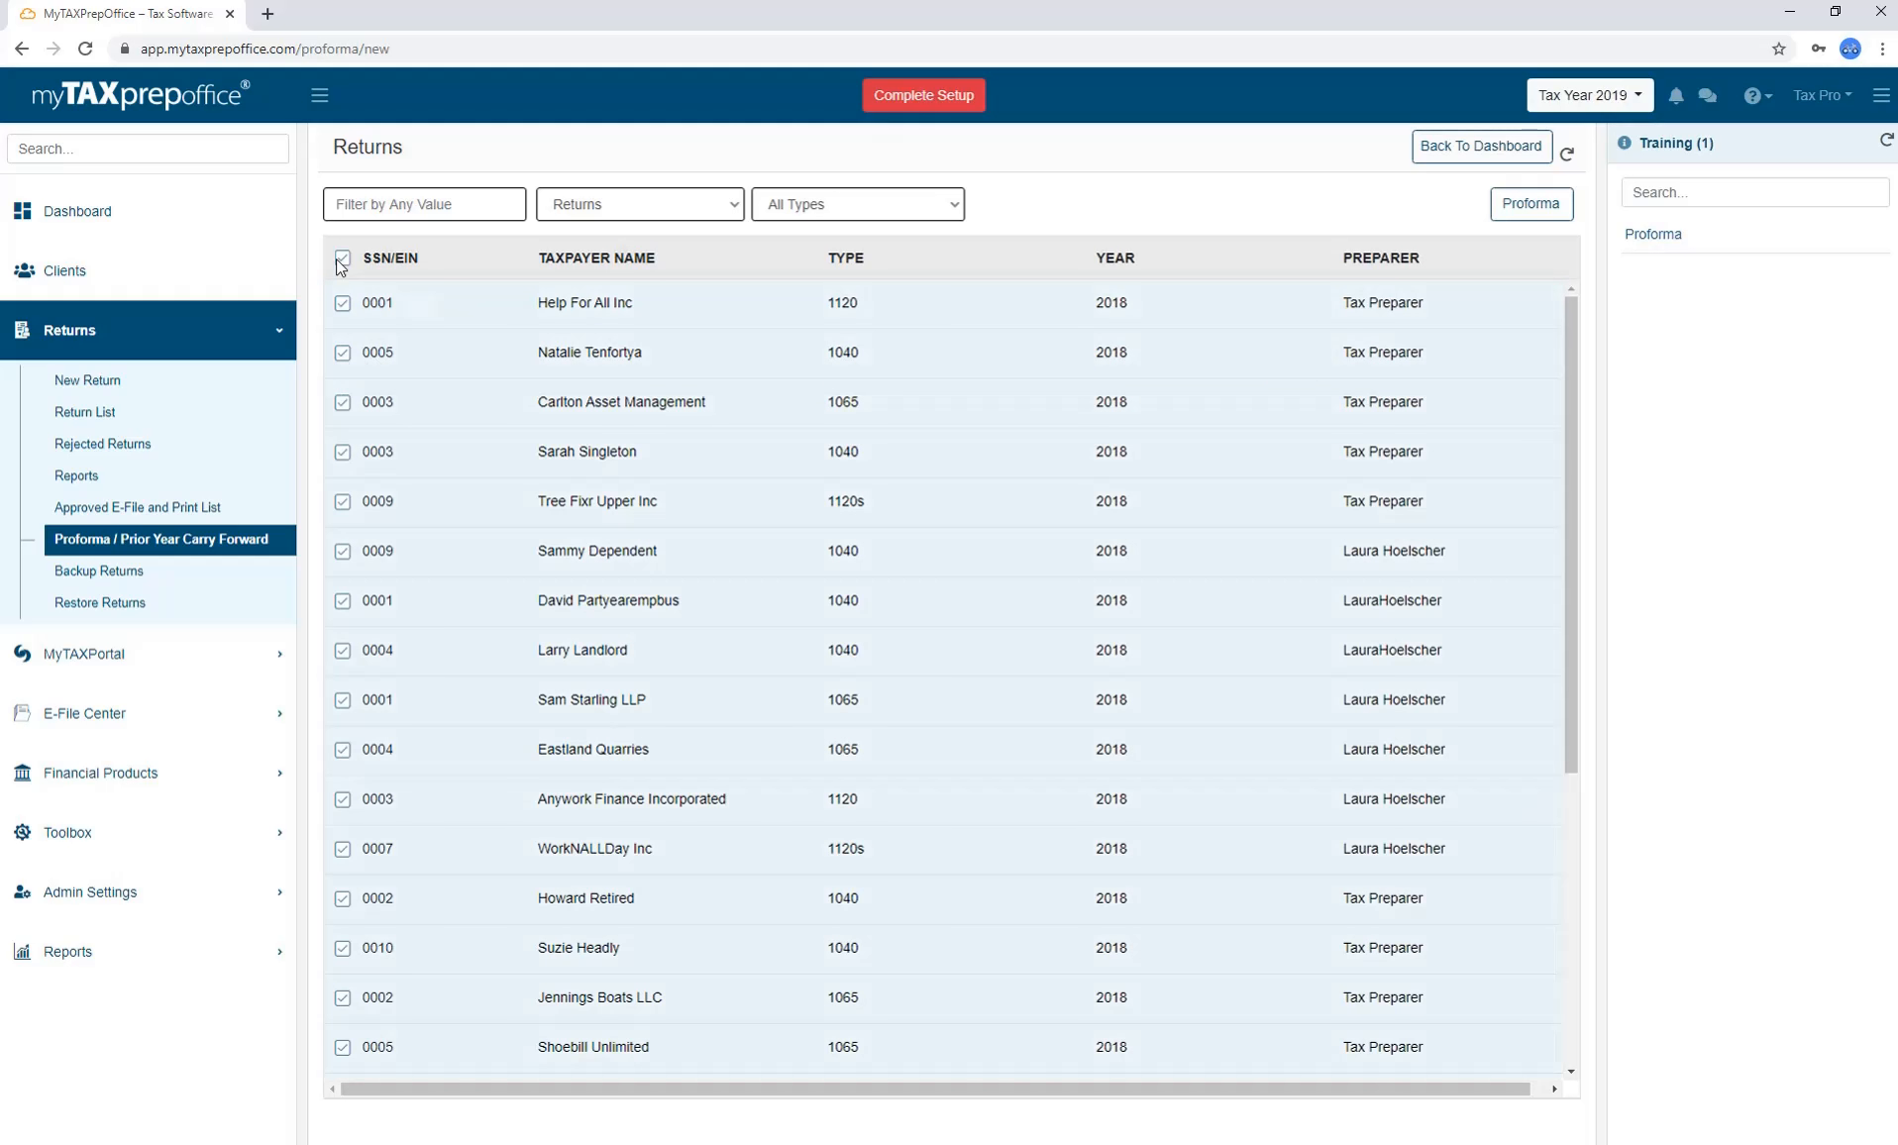
pyautogui.click(343, 260)
pyautogui.click(343, 305)
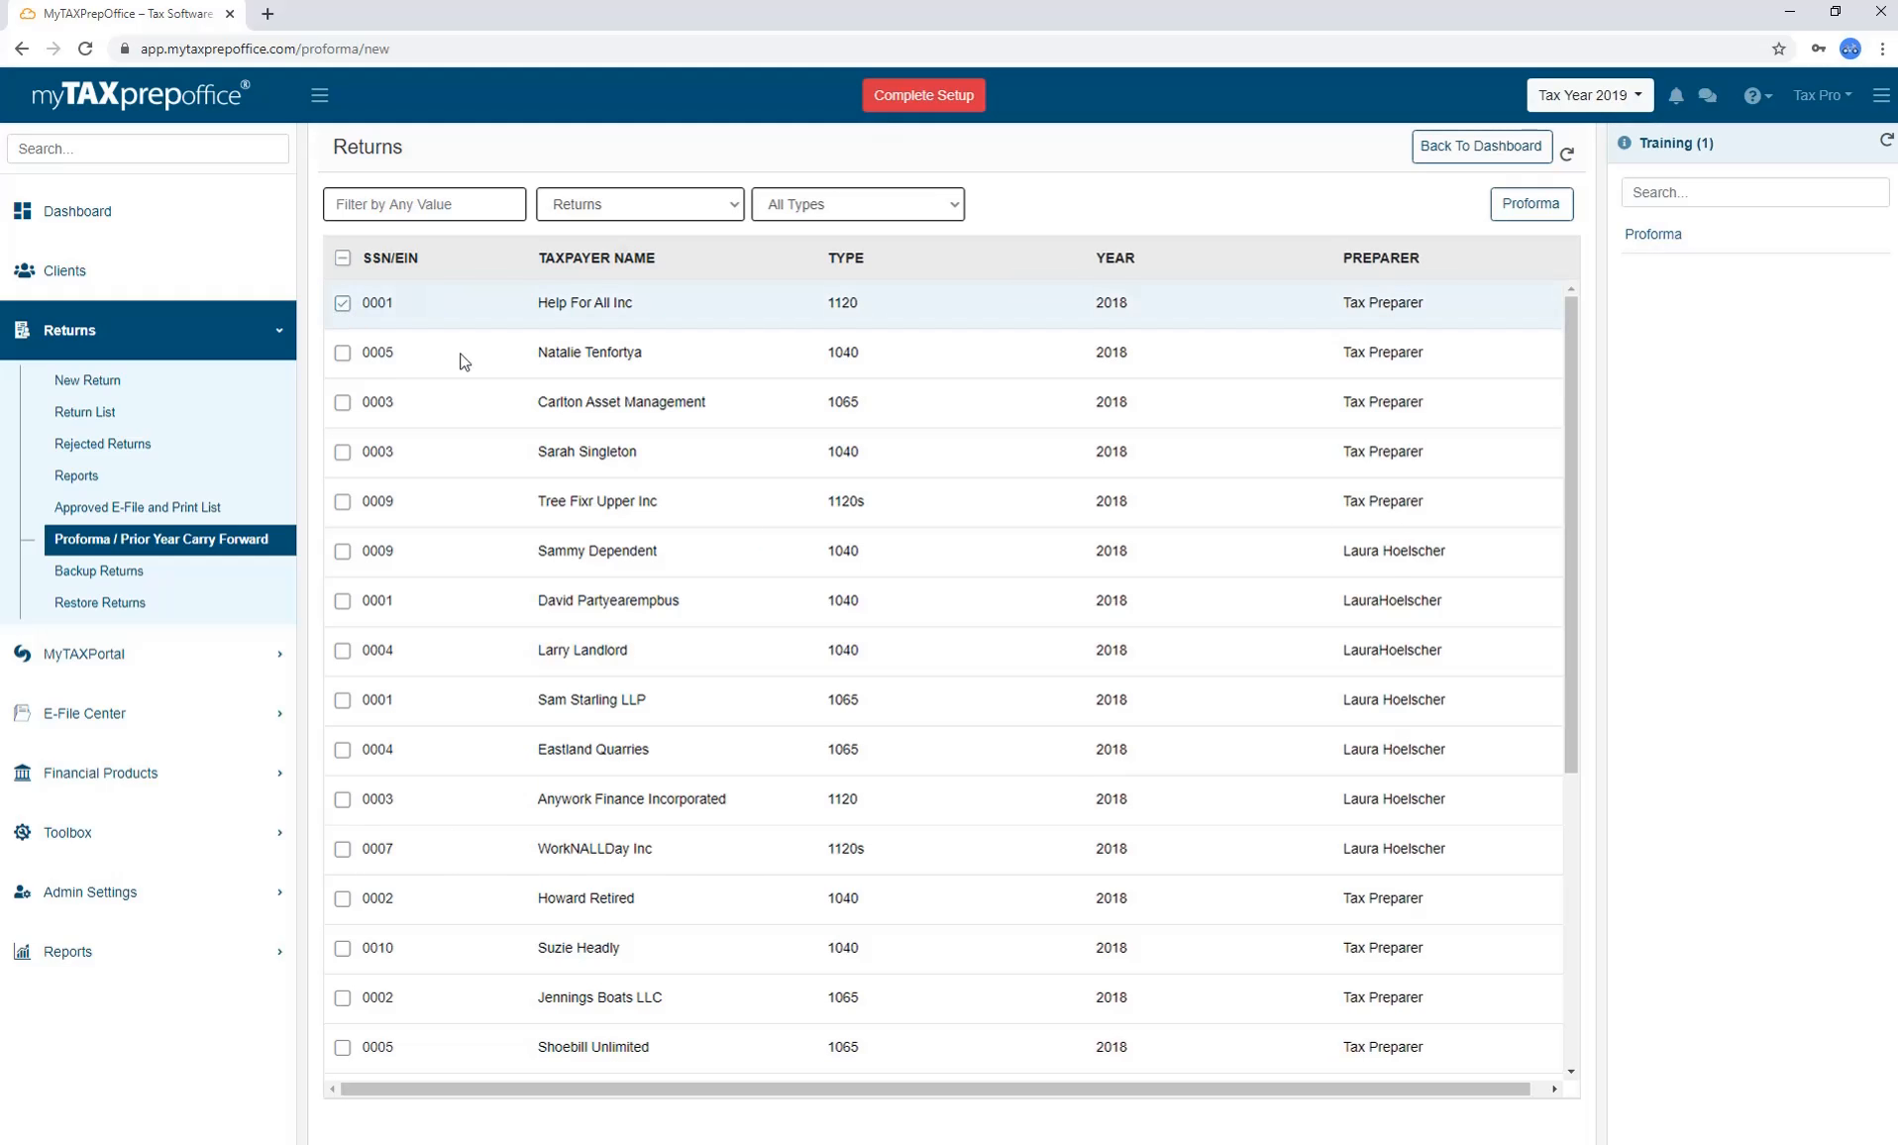
pyautogui.click(1531, 206)
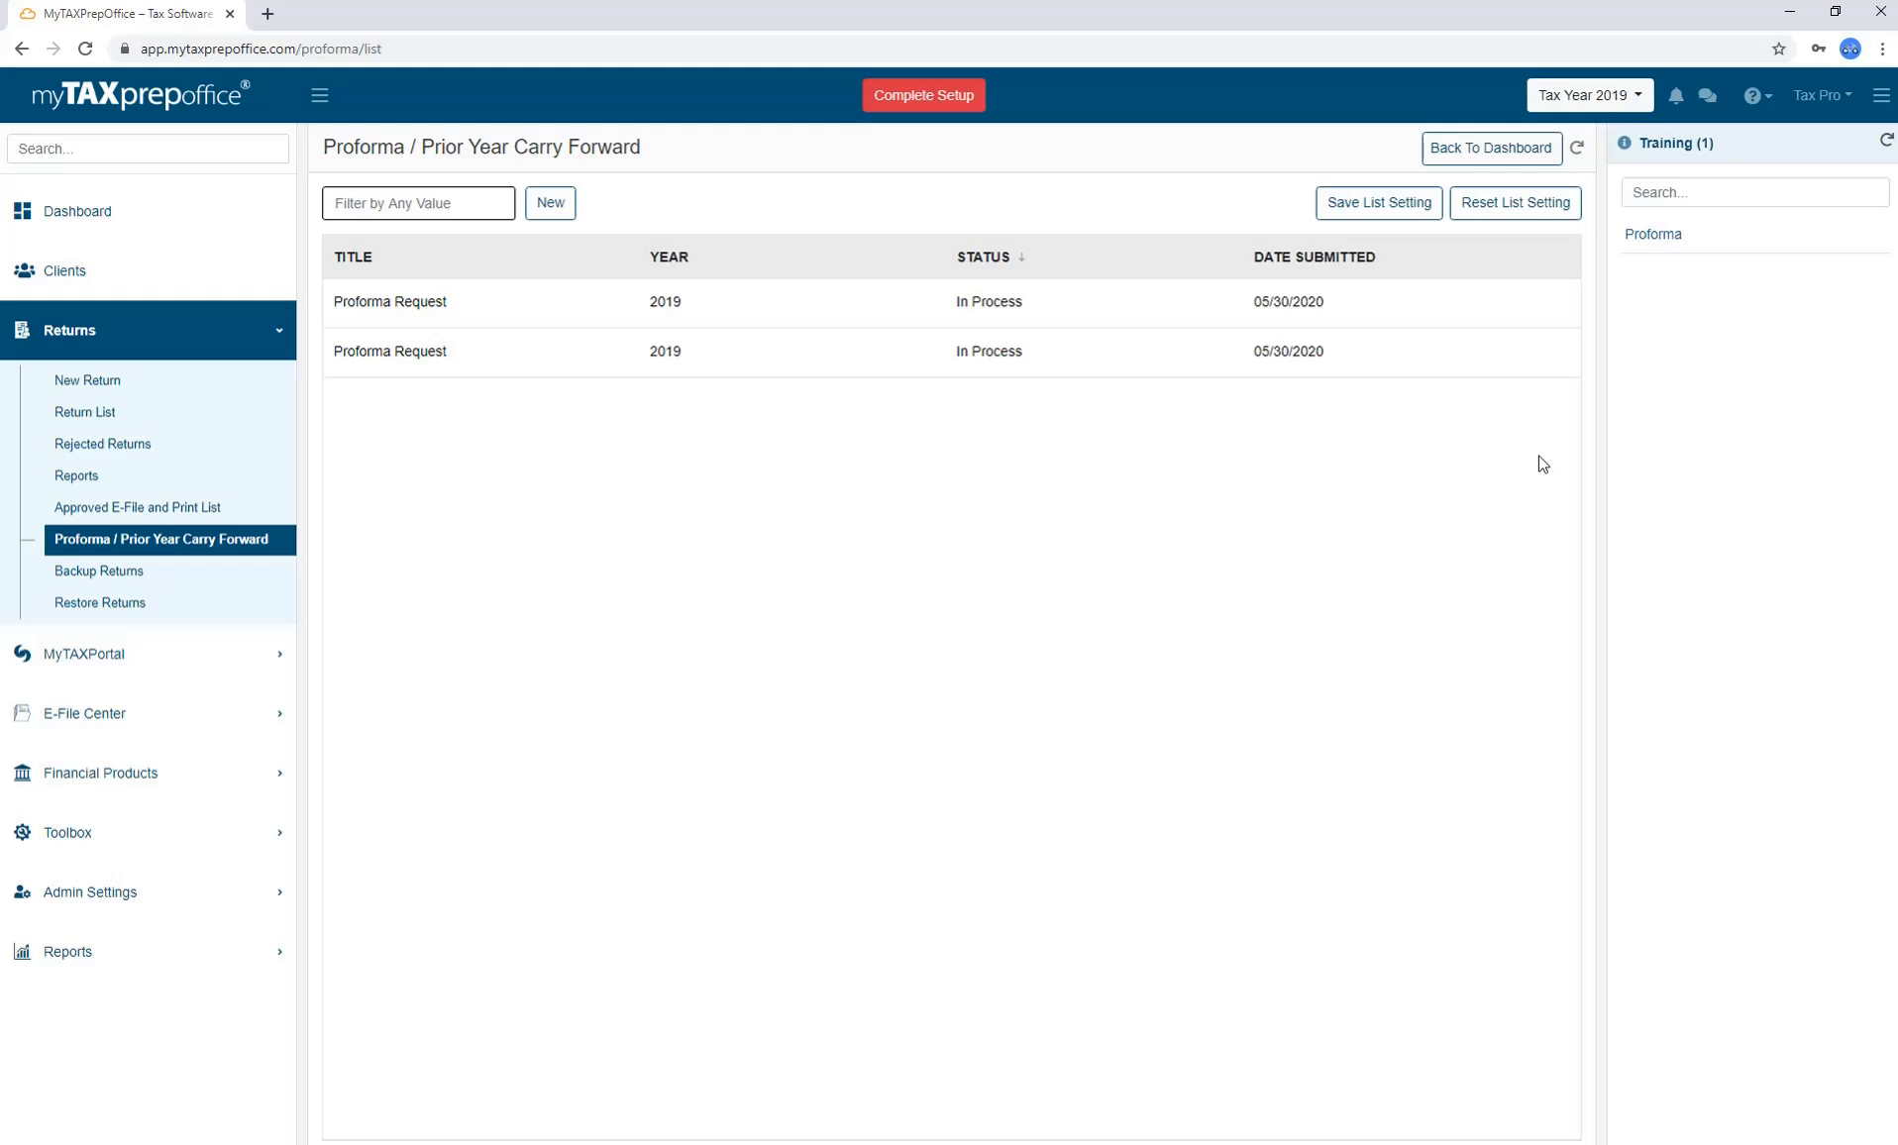
# Go back to the dashboard and open Returns > Proforma / Prior Year Carry Forward to check the 2019 requests.
pyautogui.click(1498, 156)
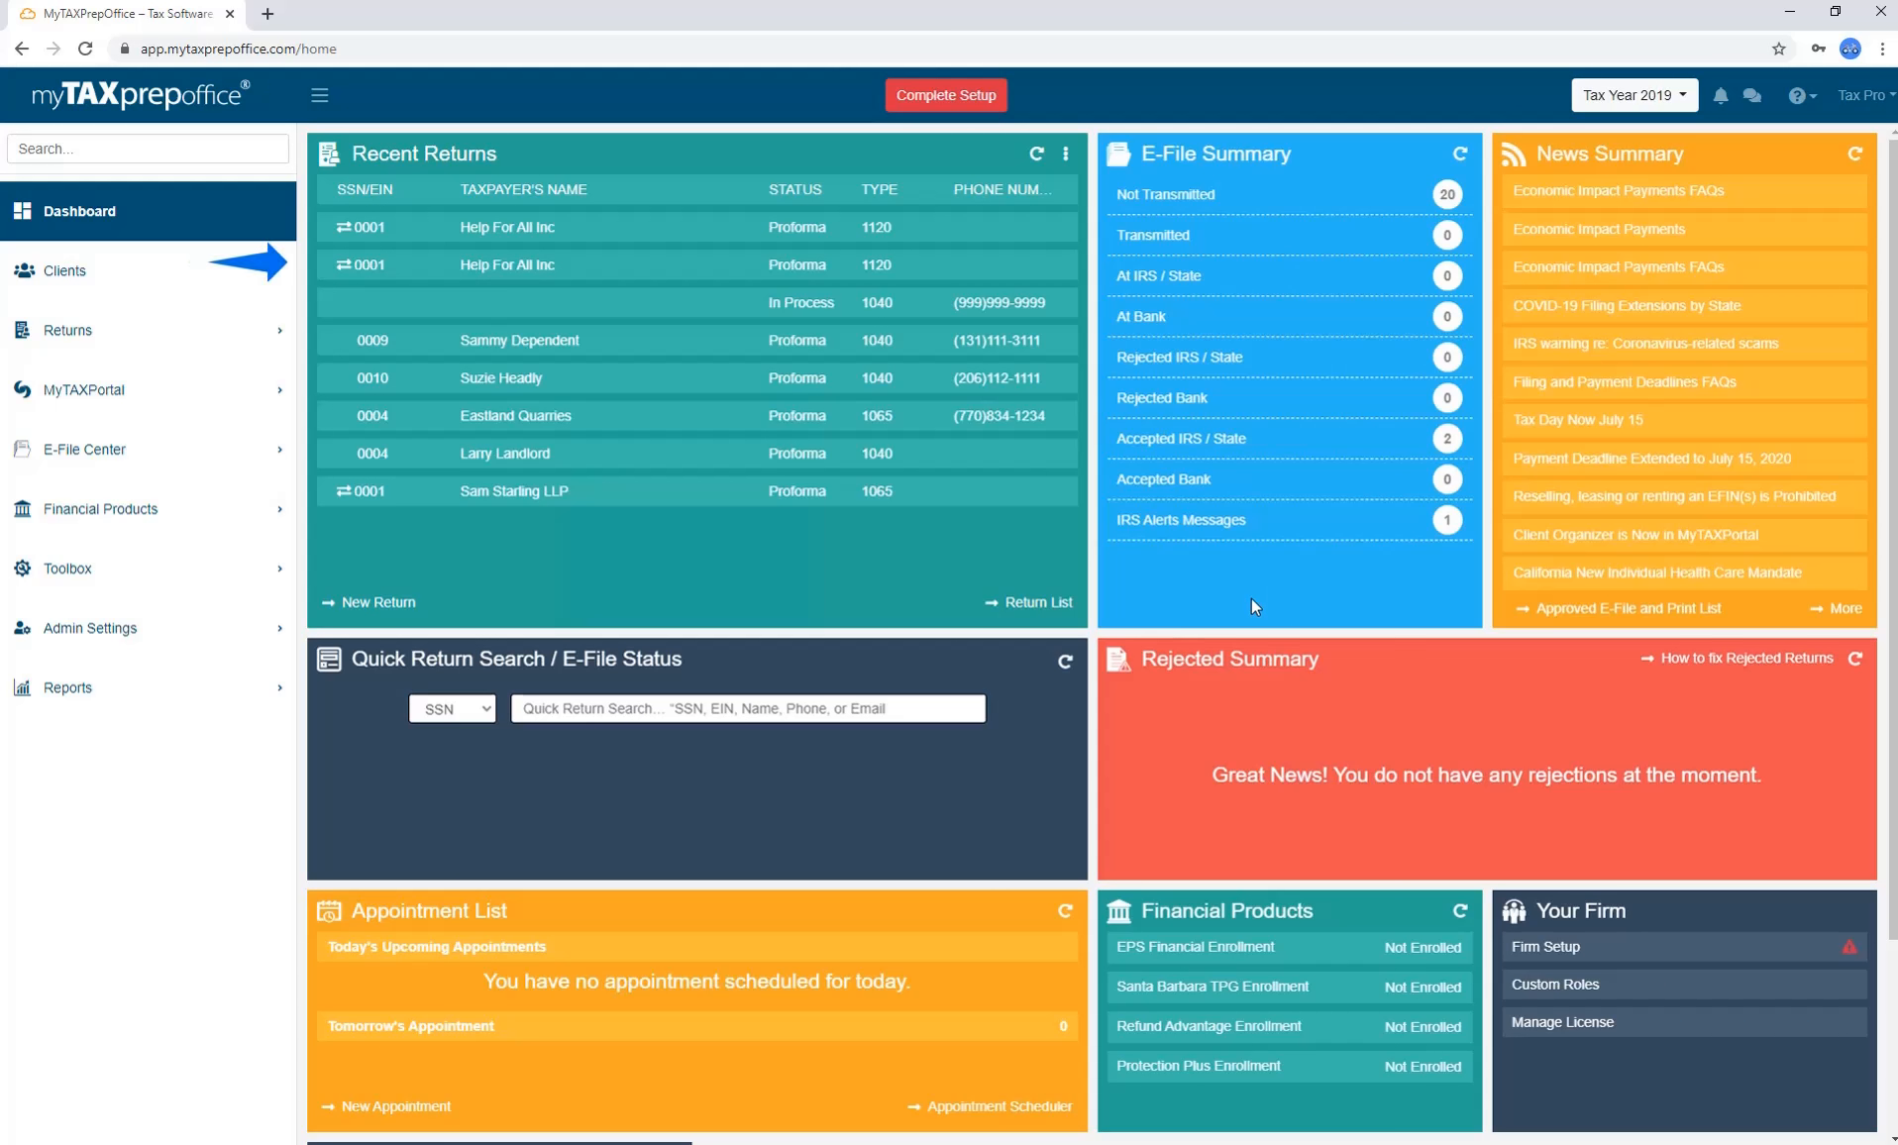
pyautogui.click(267, 335)
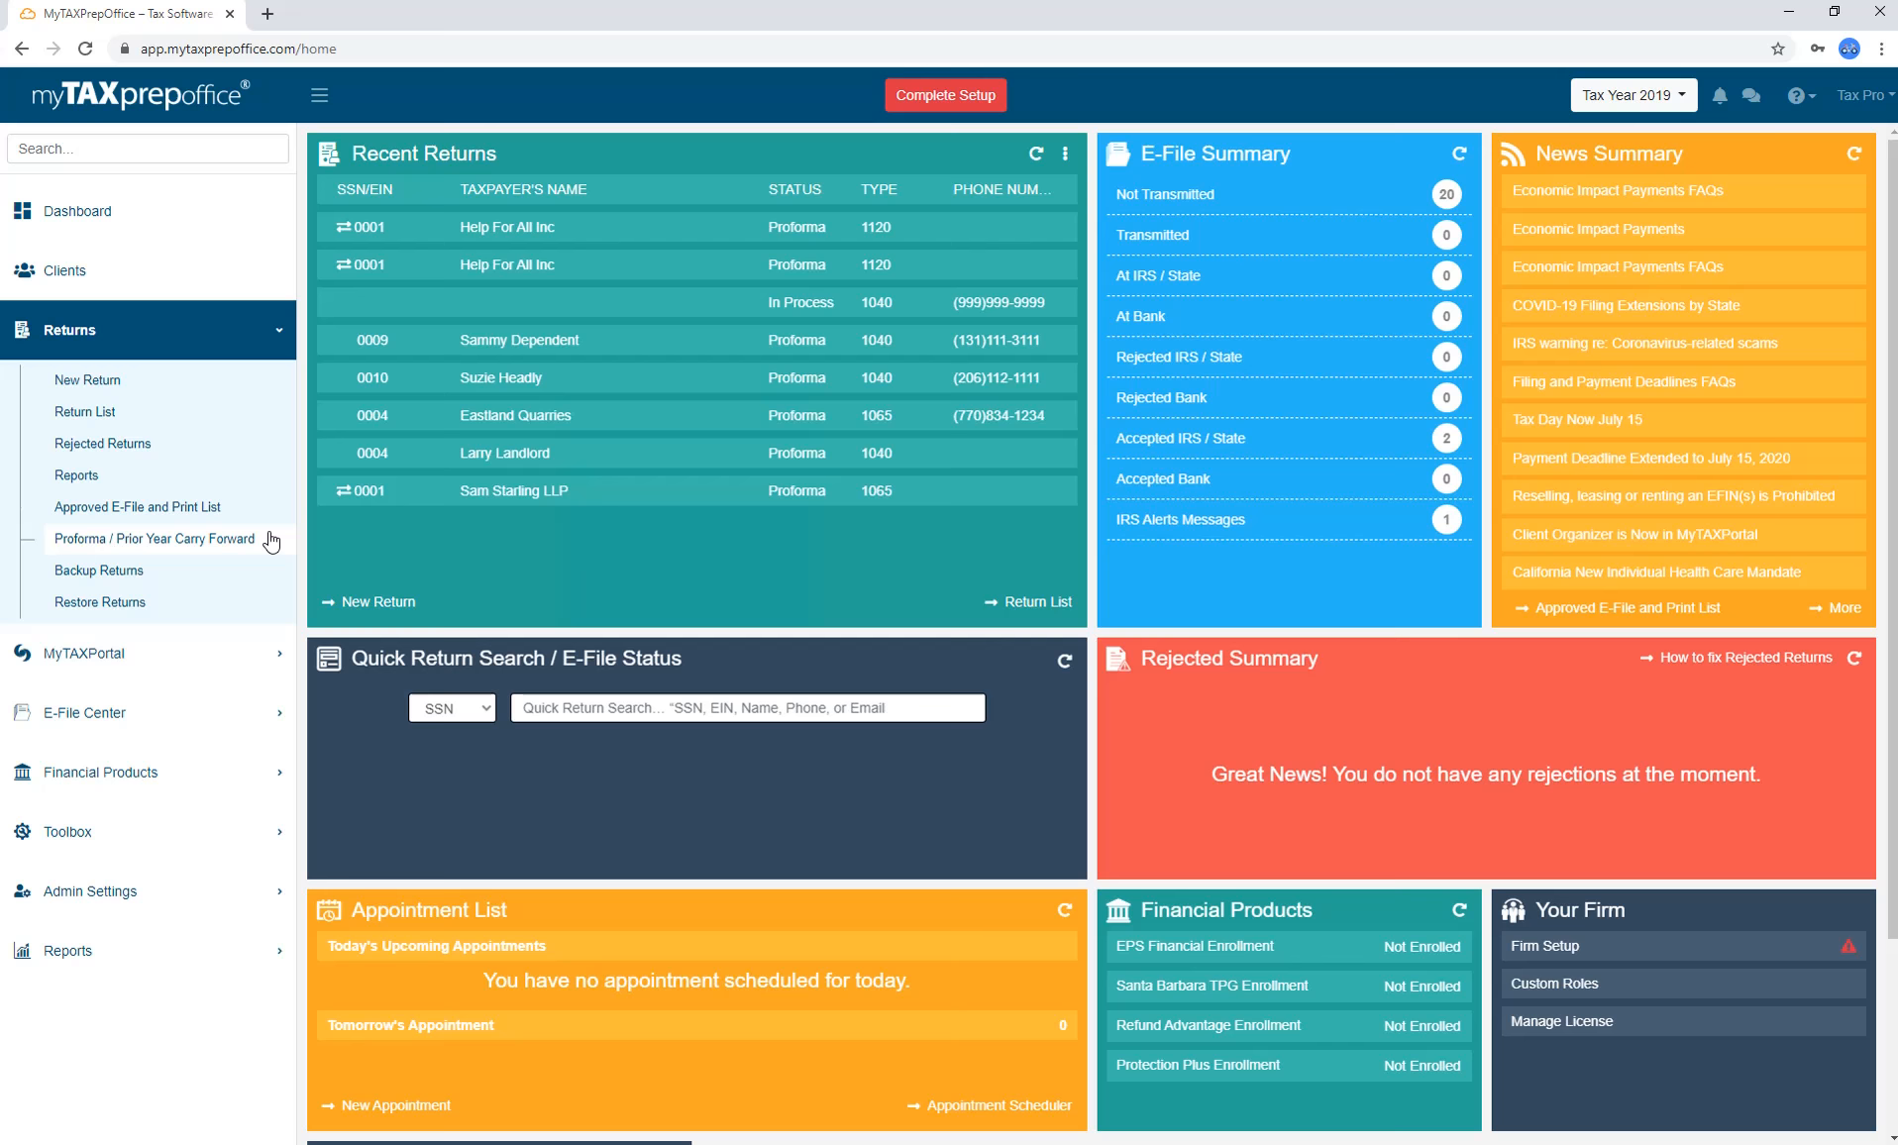
pyautogui.click(268, 538)
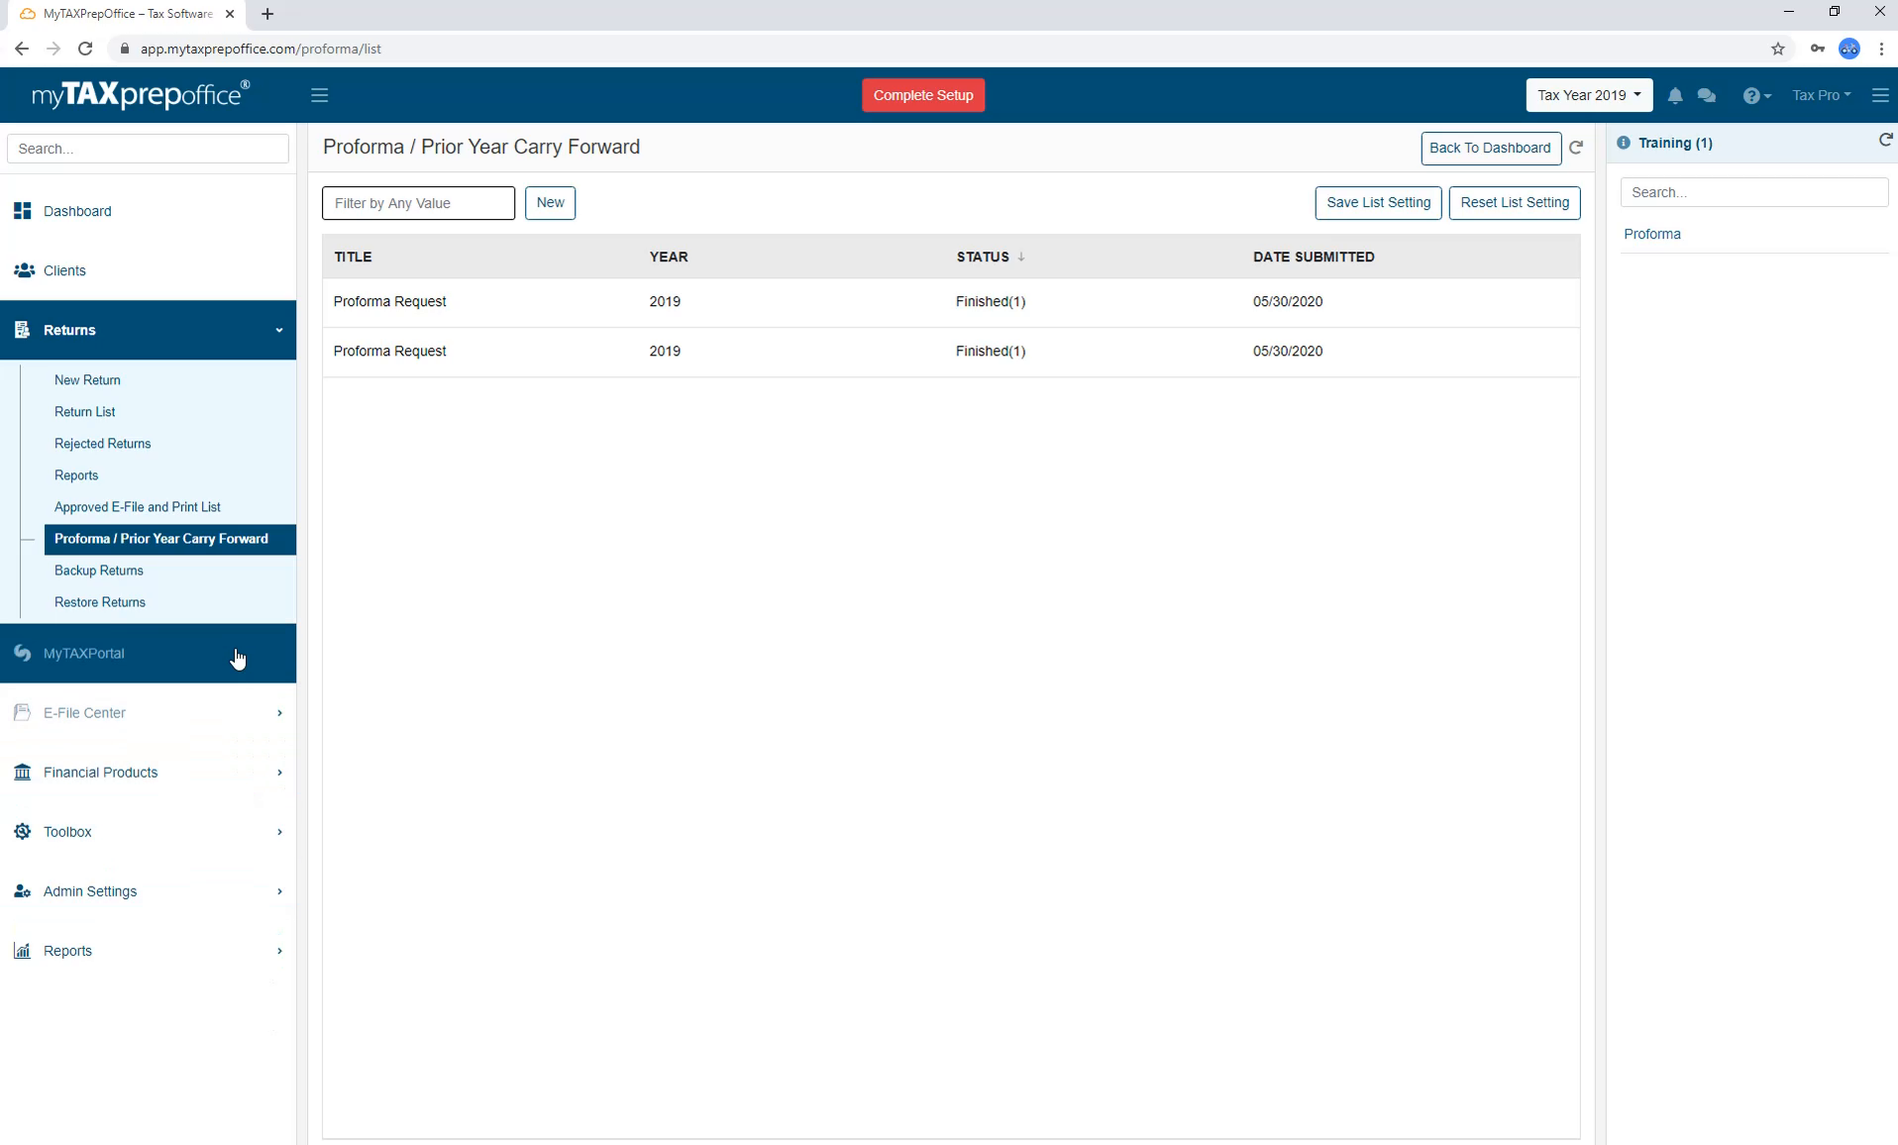
# Back up the first Help For All Inc return as a downloaded zip.
pyautogui.click(238, 583)
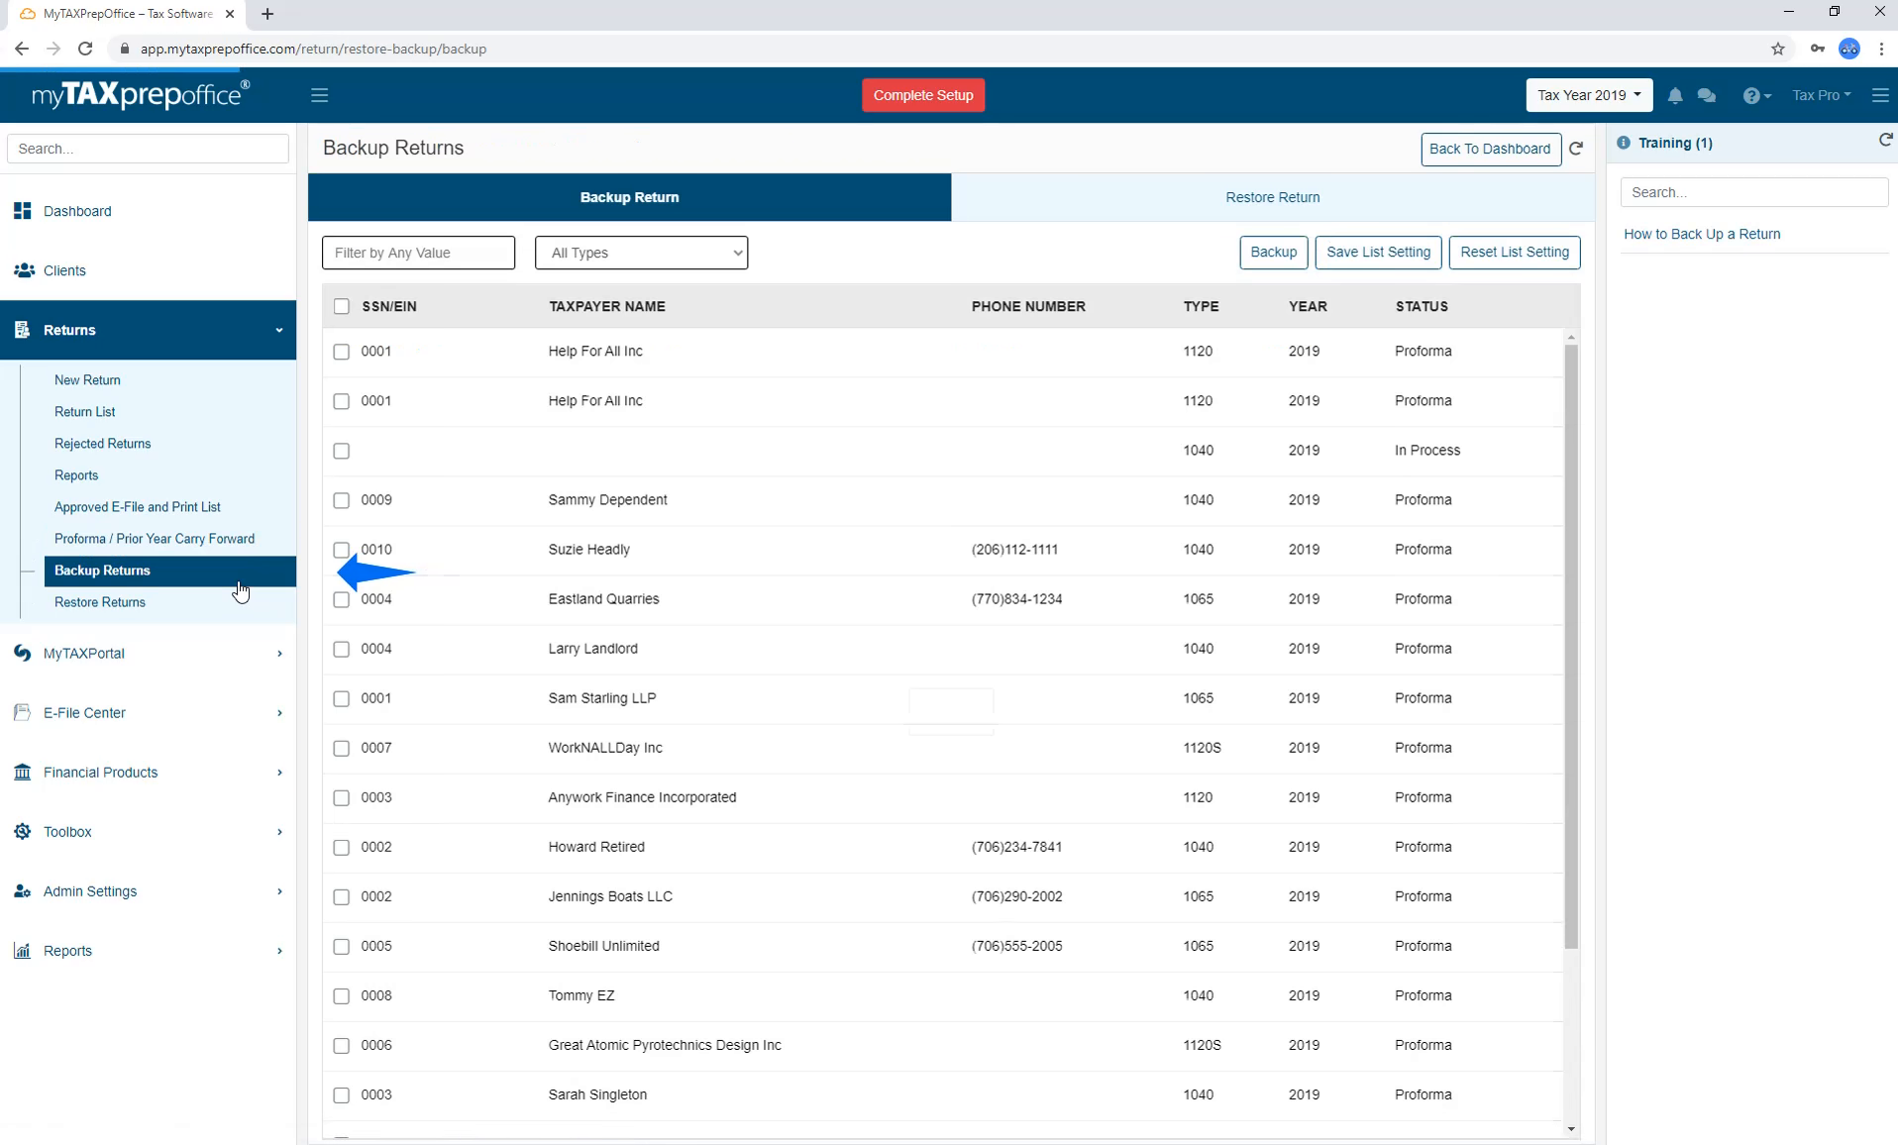
pyautogui.click(342, 353)
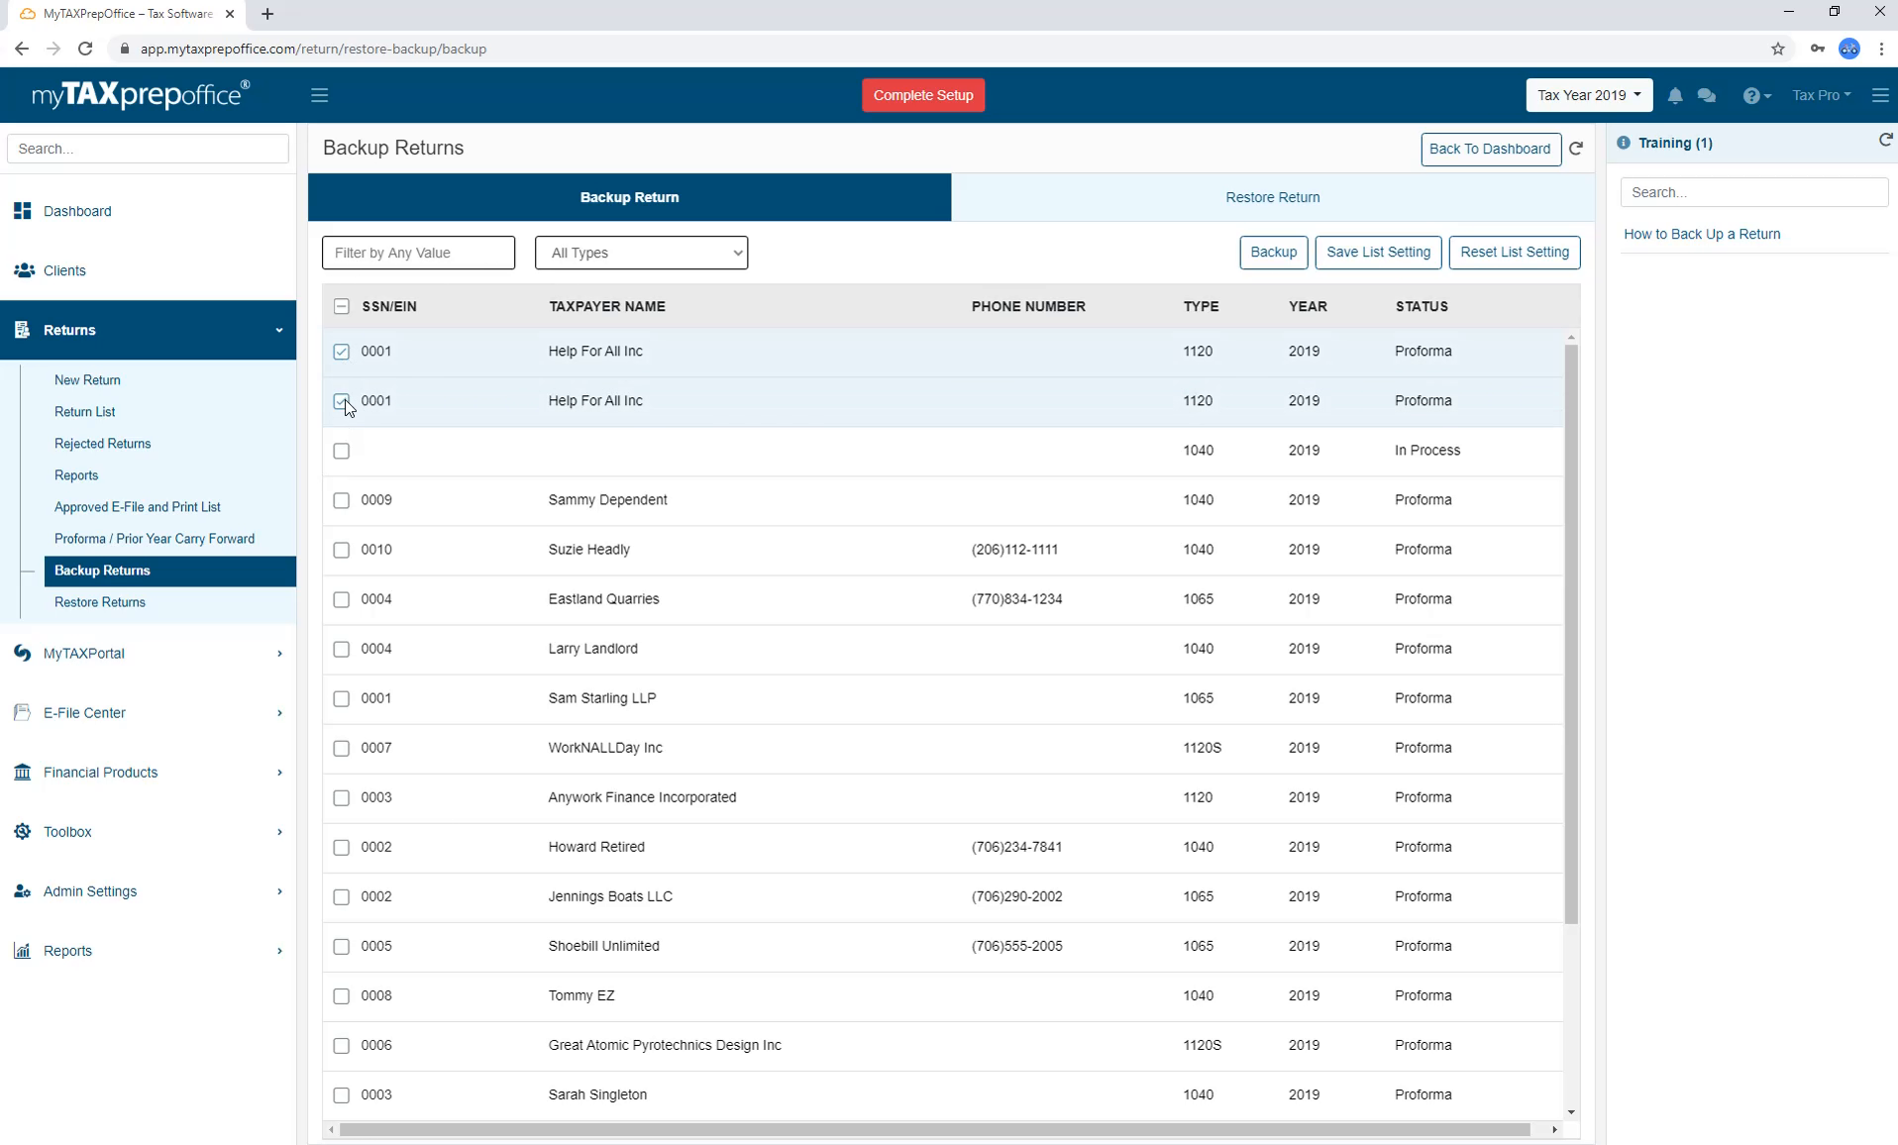
pyautogui.click(342, 307)
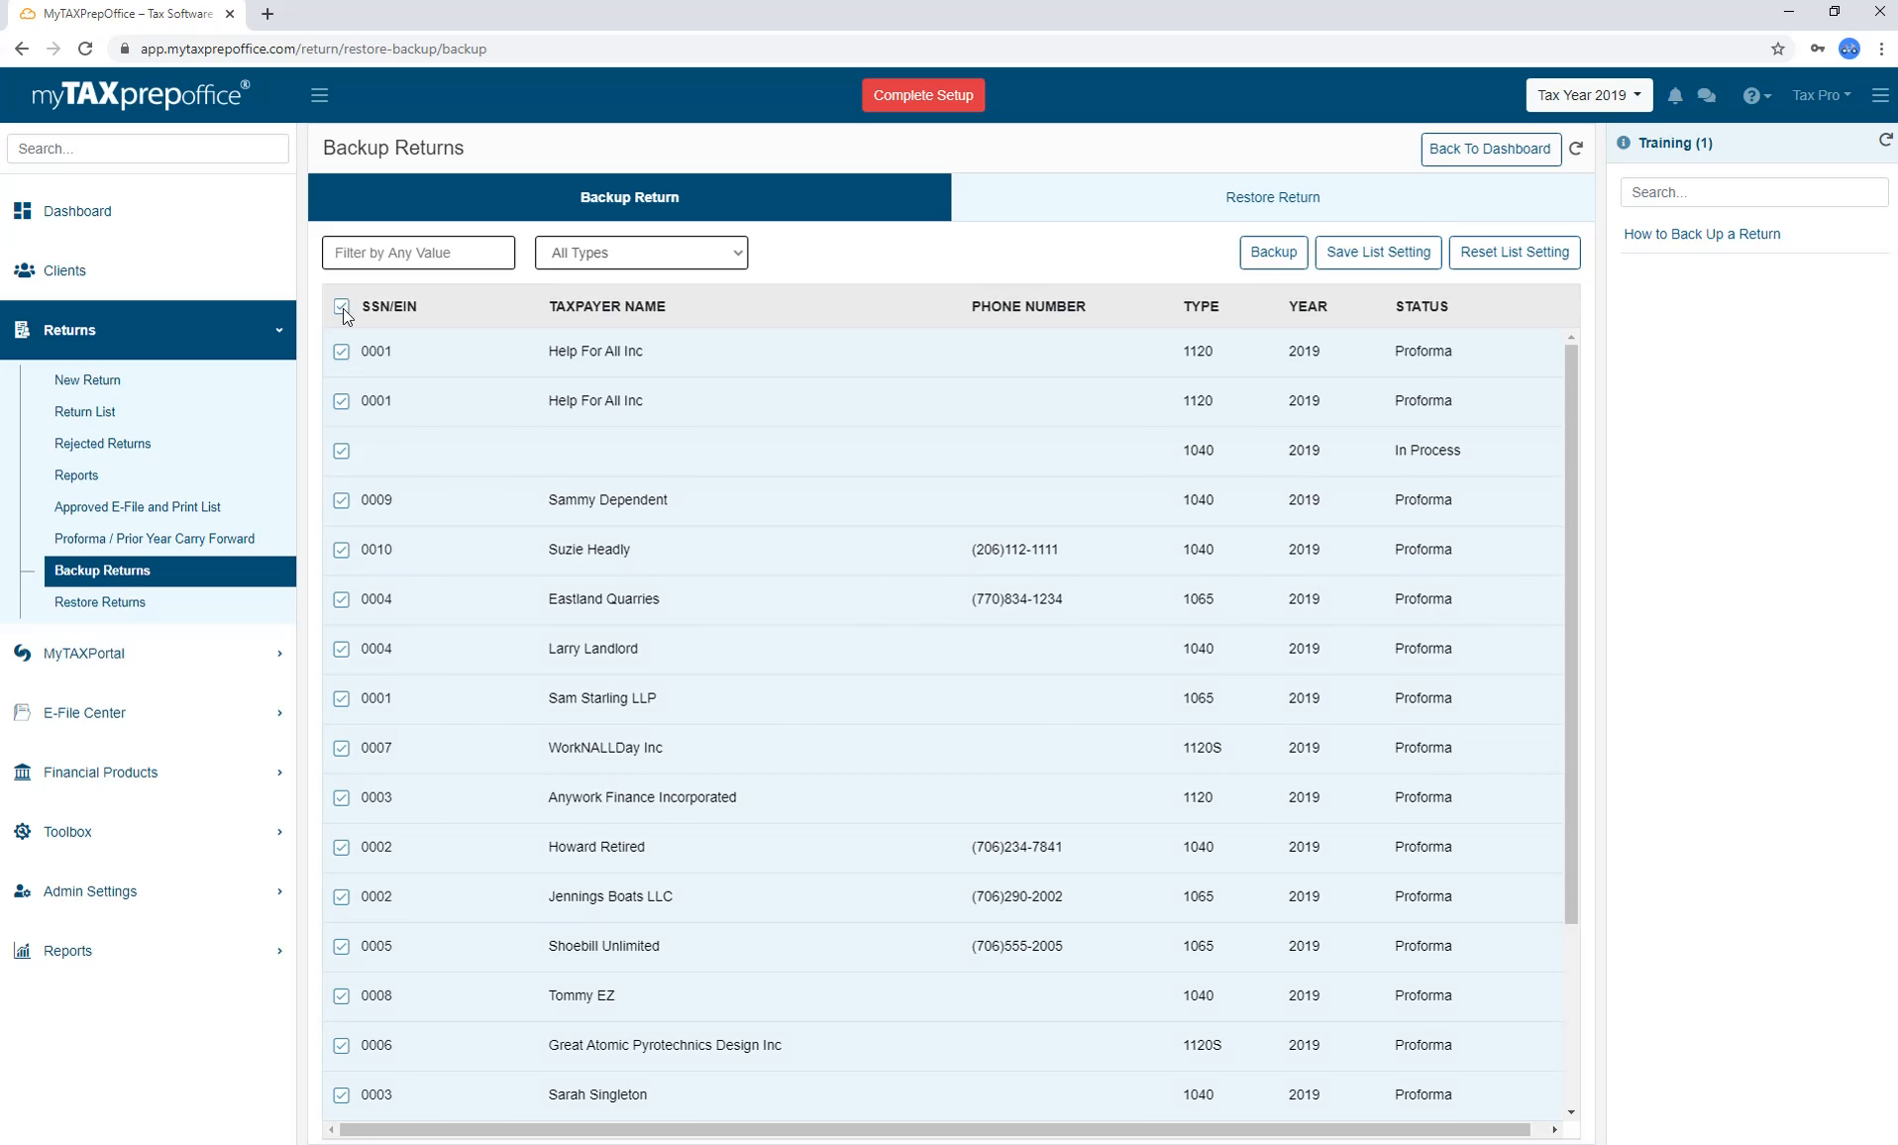
pyautogui.click(342, 308)
pyautogui.click(341, 352)
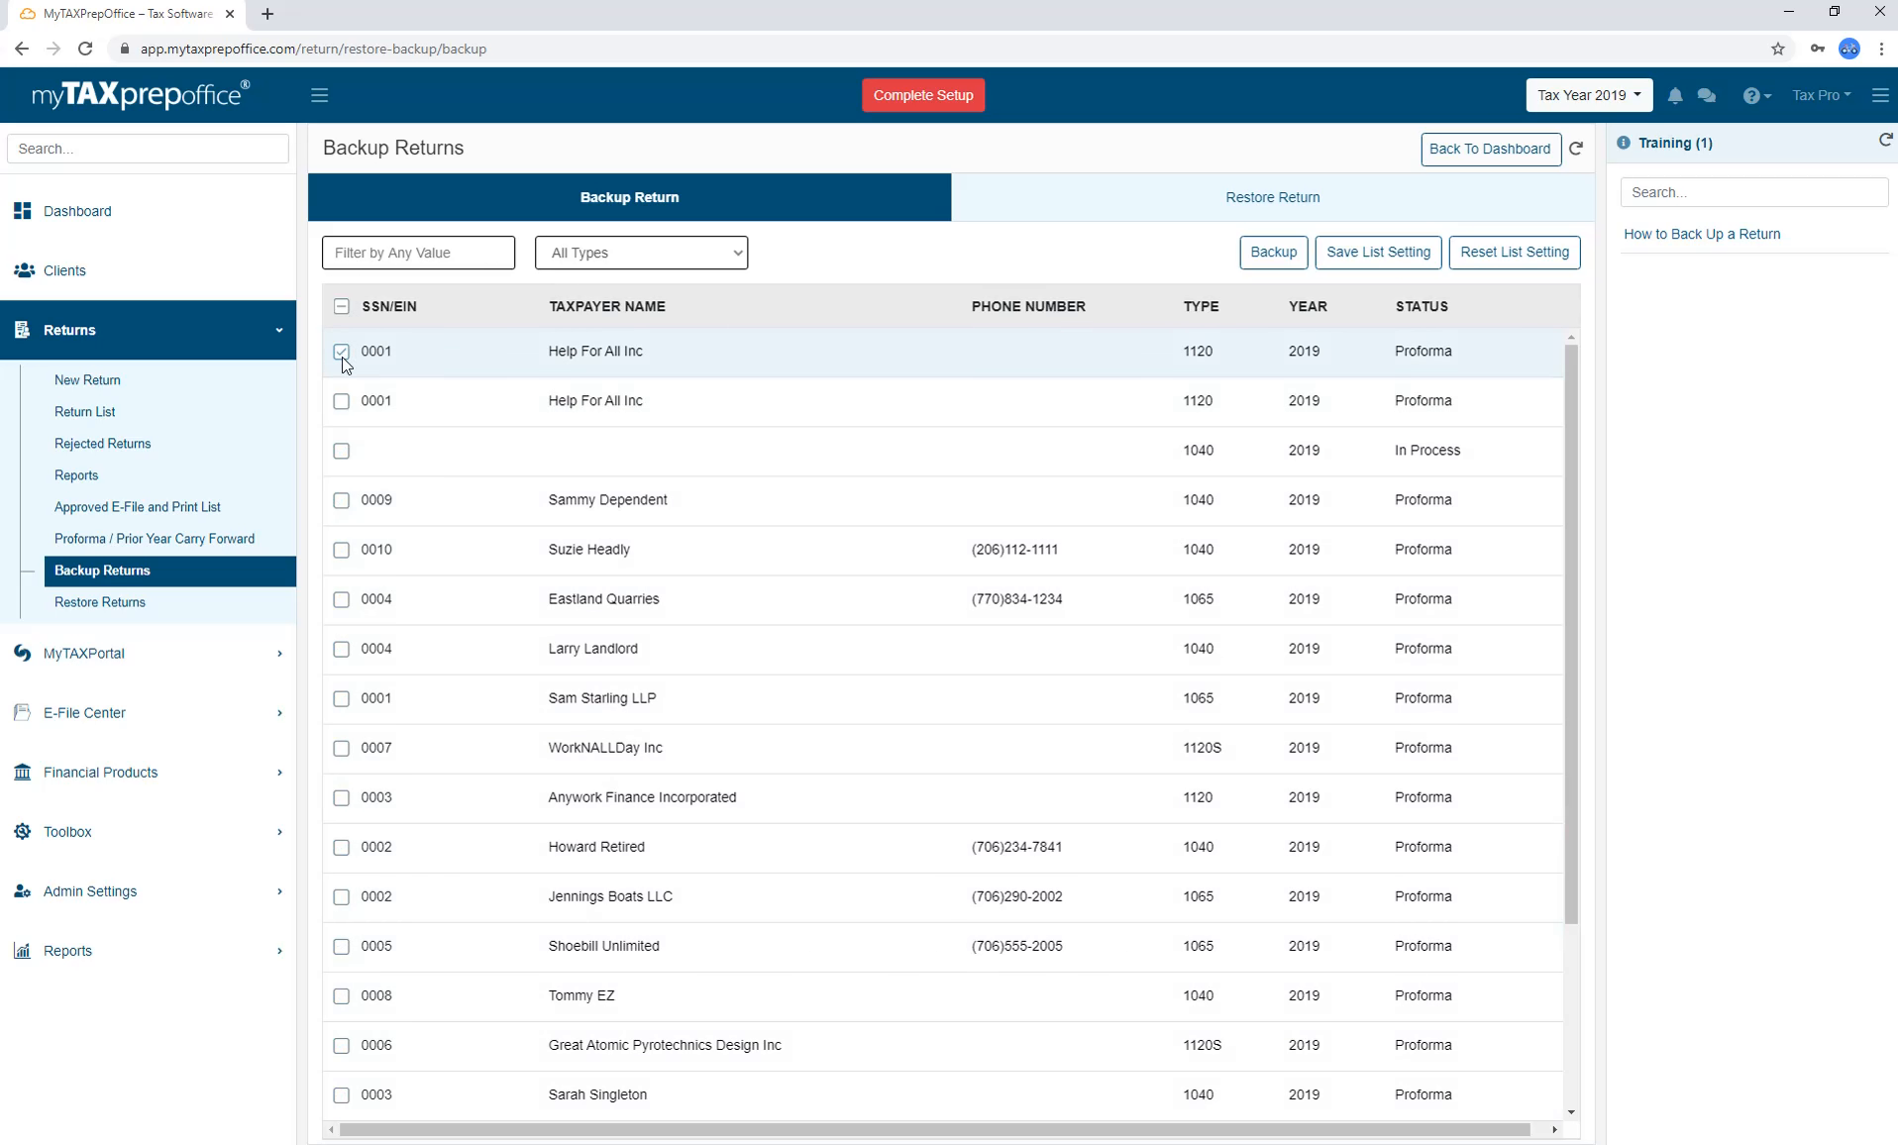
pyautogui.click(1271, 263)
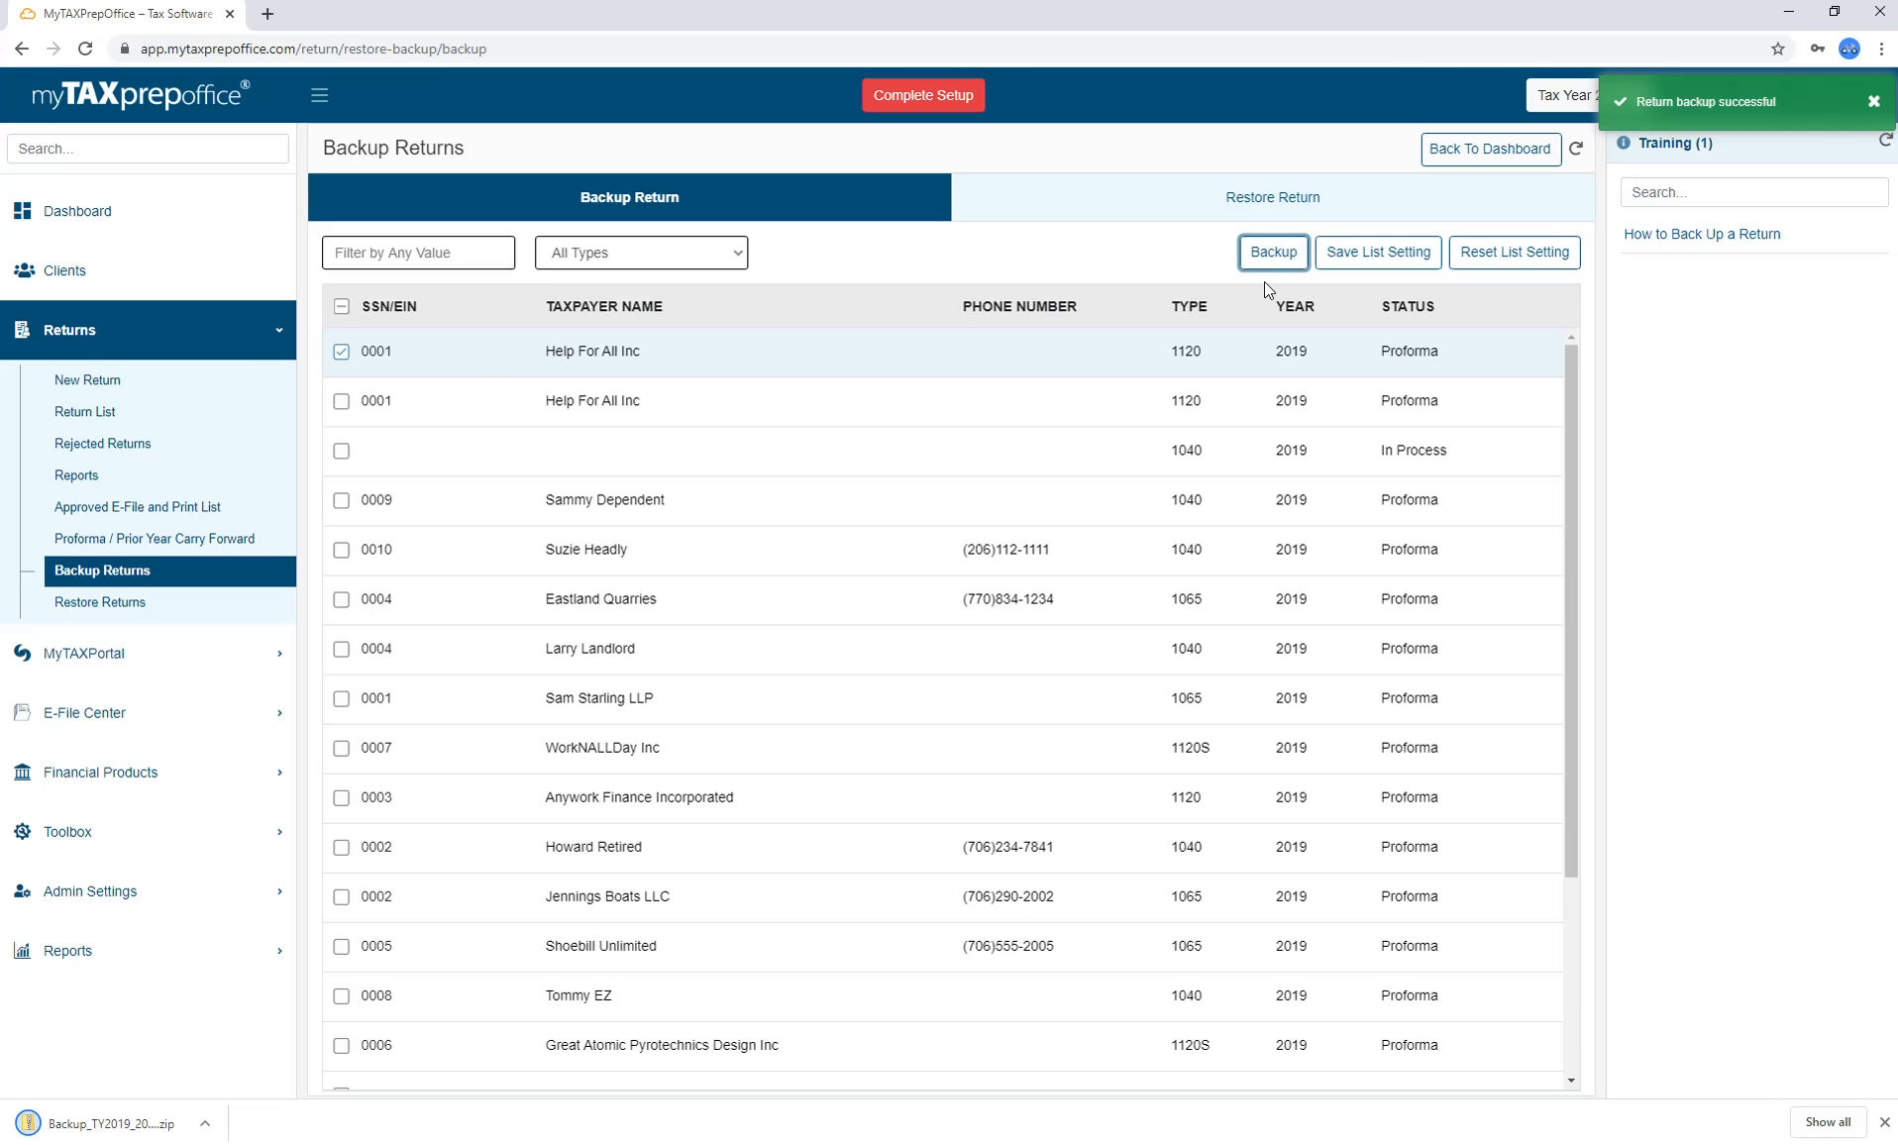
# Load the downloaded Backup_TY2019 zip on the Restore Returns page.
pyautogui.click(260, 611)
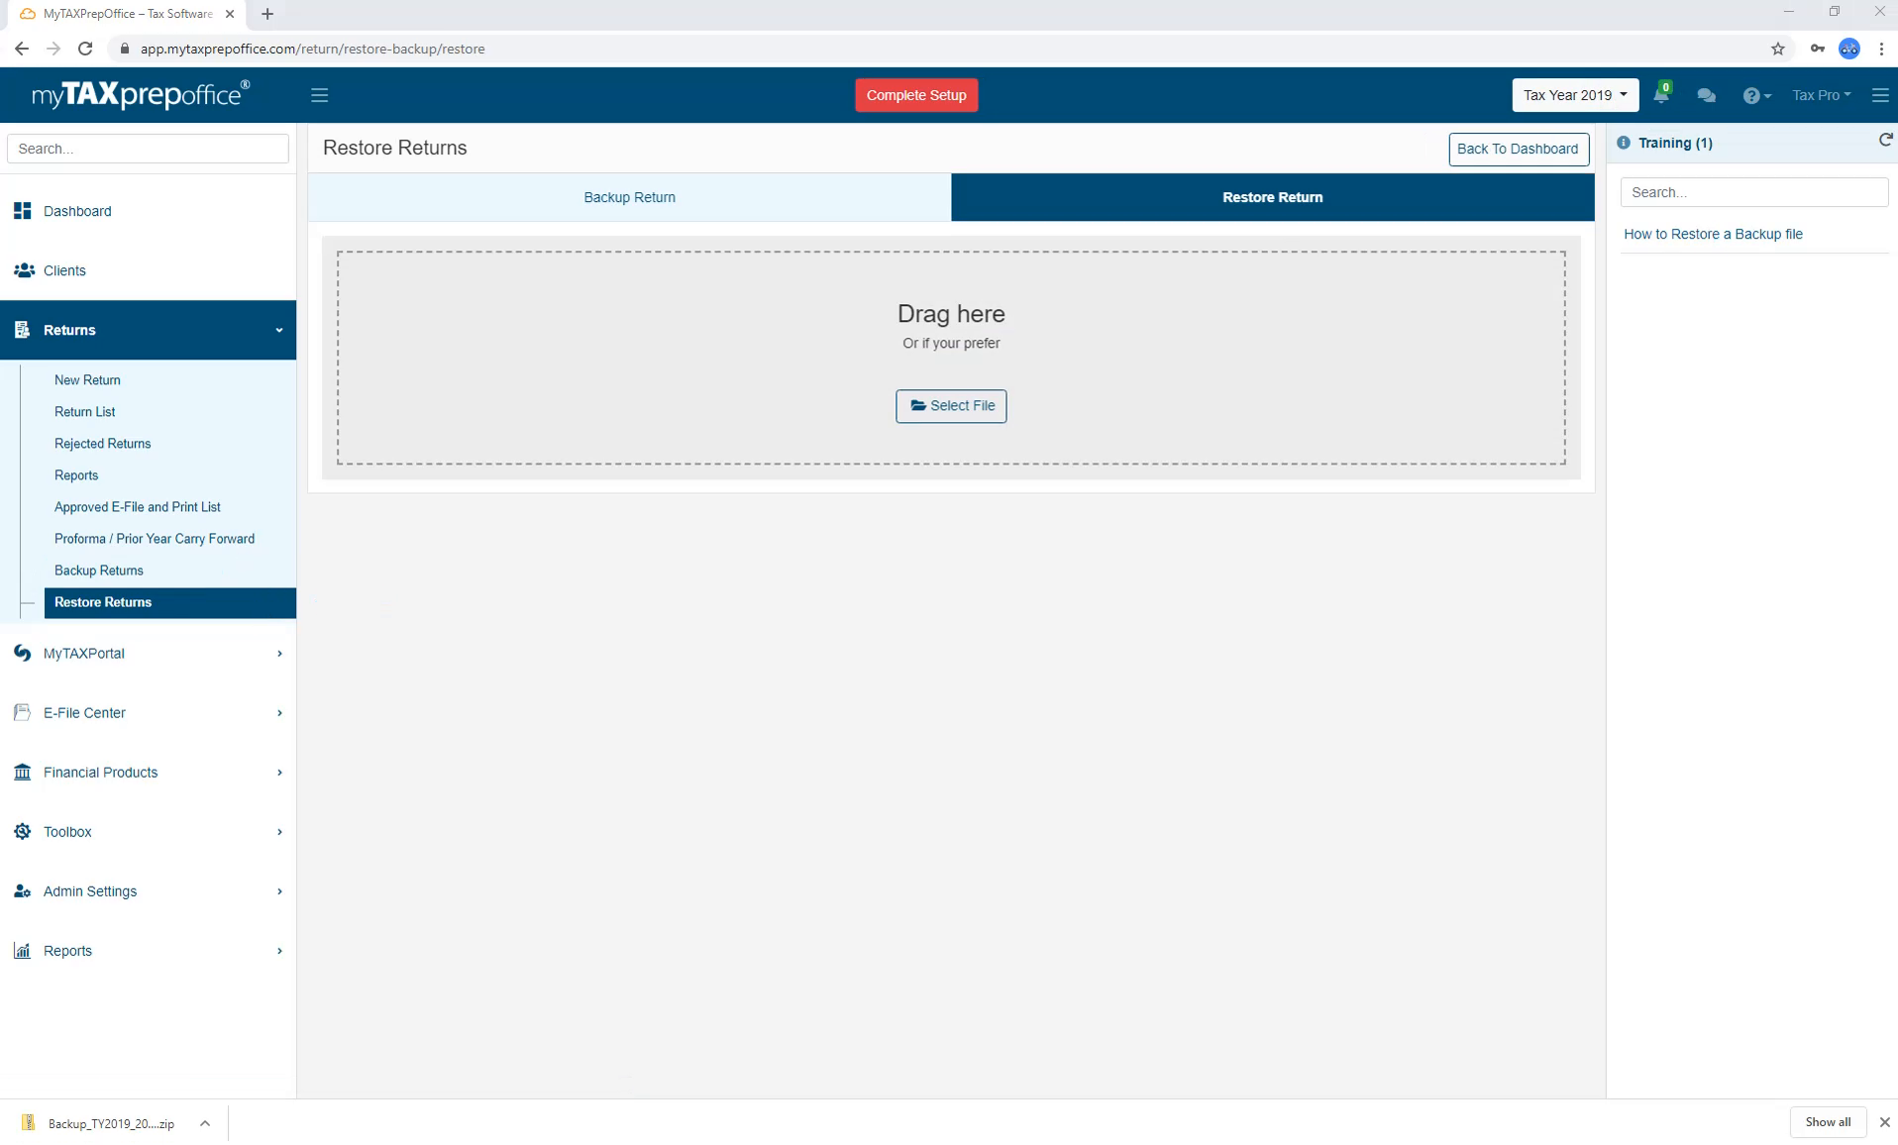
pyautogui.moveTo(99, 1123); pyautogui.dragTo(749, 364)
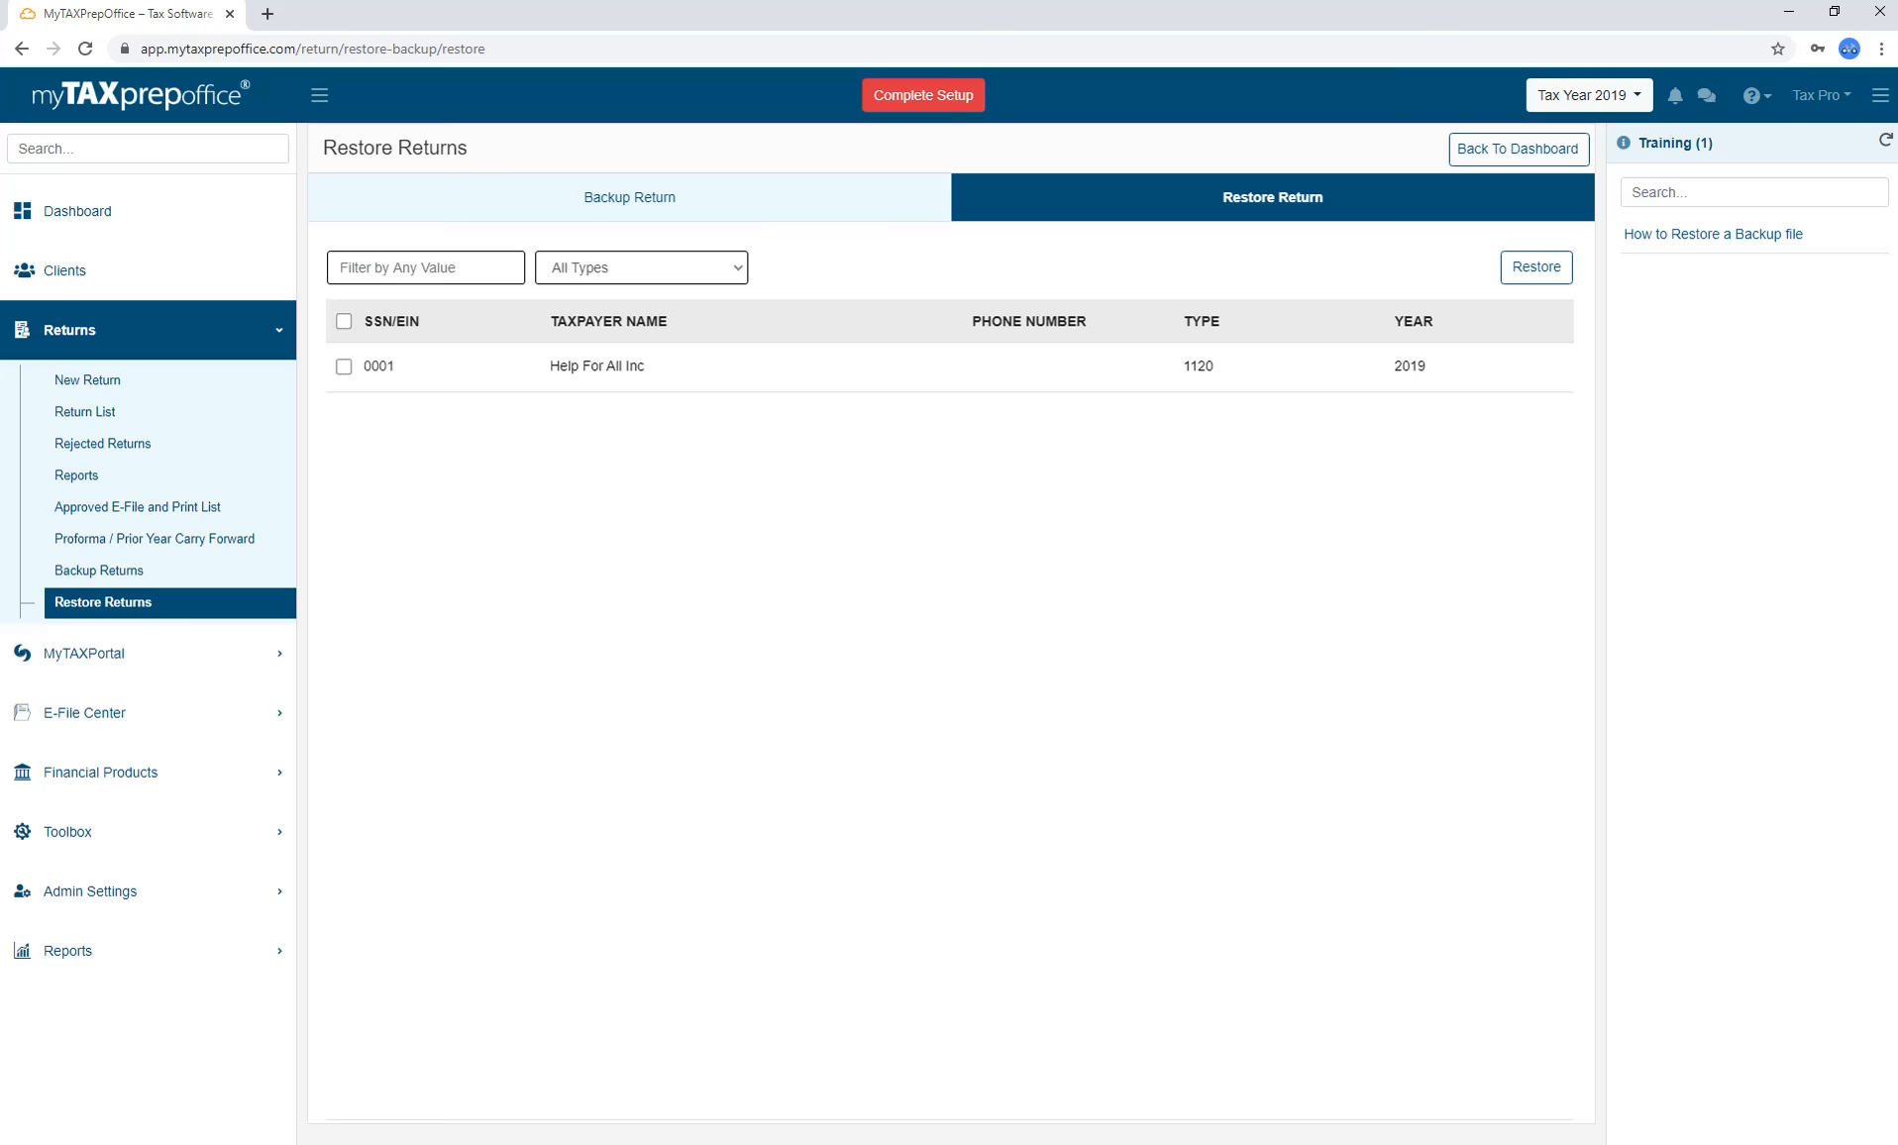
pyautogui.click(242, 654)
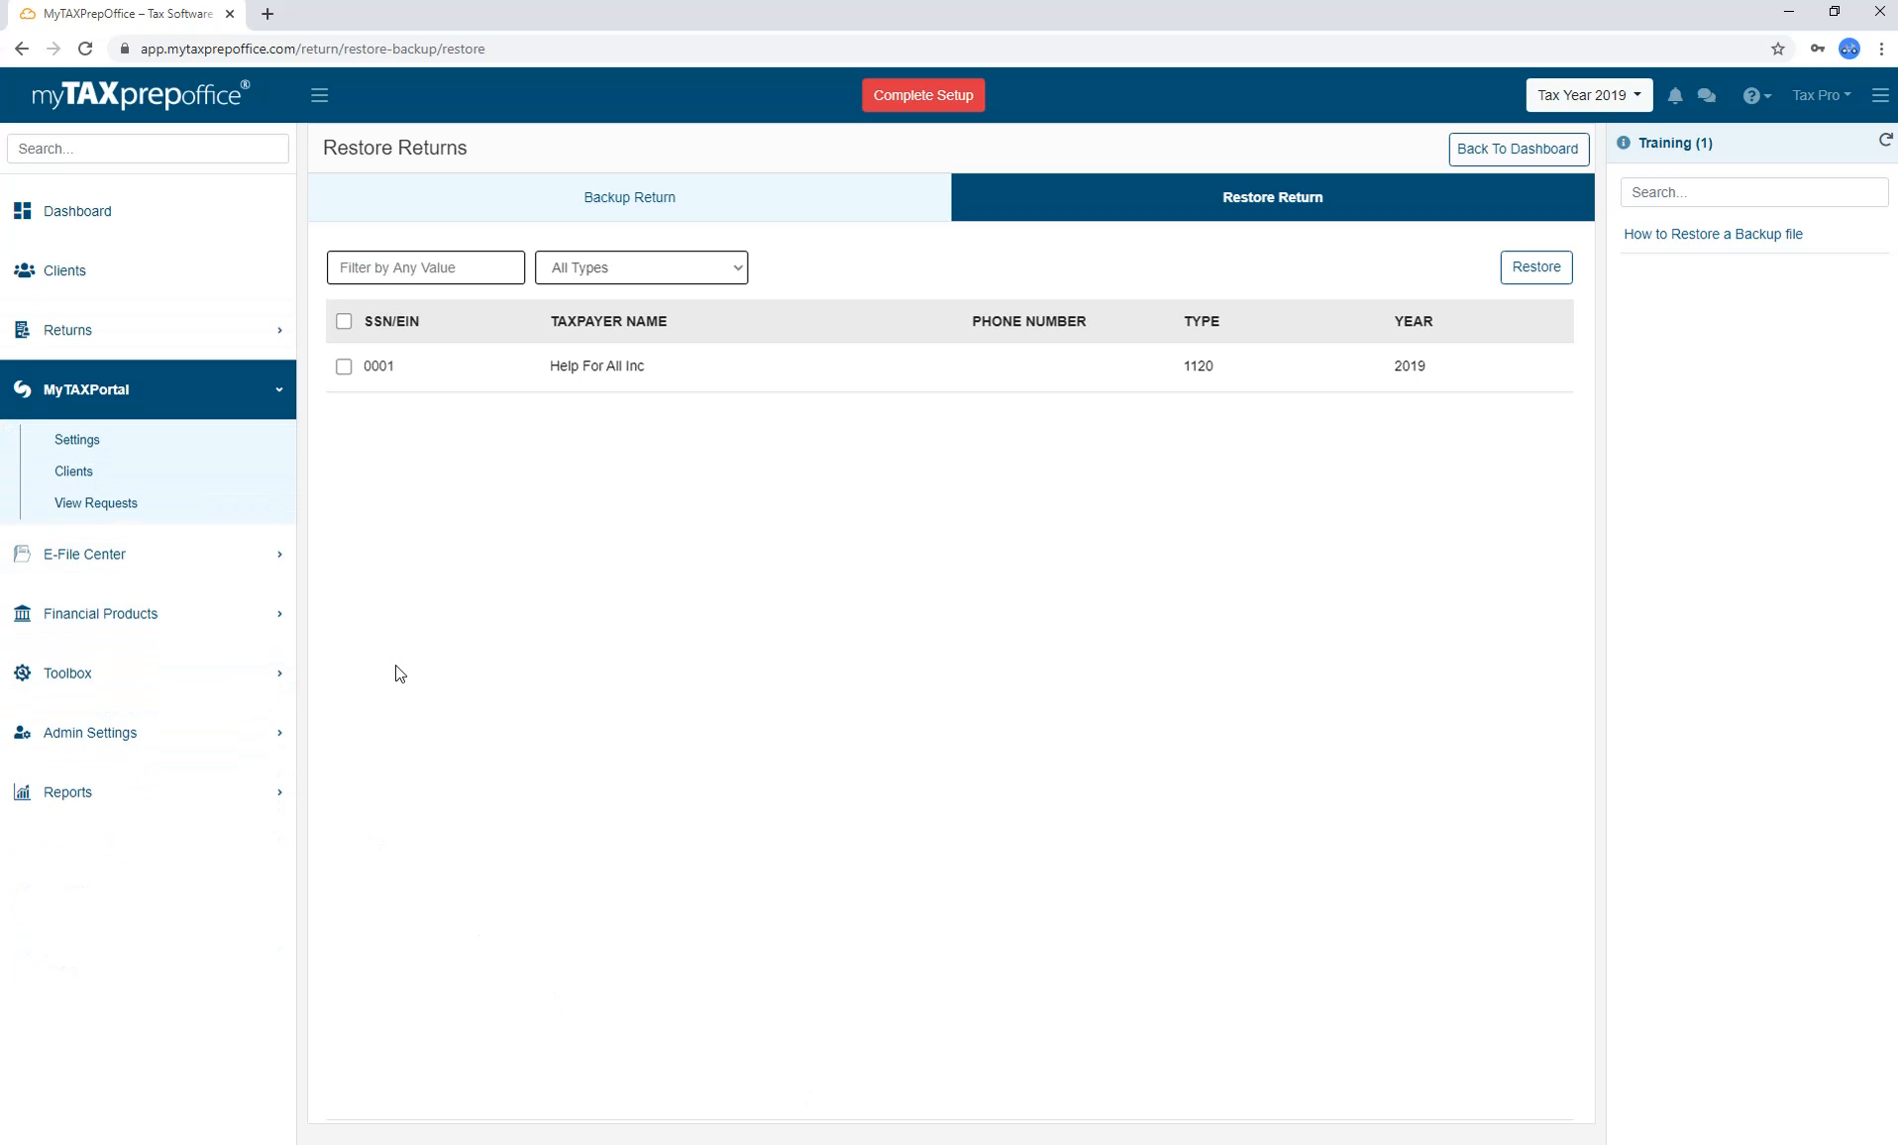
# Open the Financial Products Comparison through MyTAXPortal Settings and Santa Barbara TPG Enrollment.
pyautogui.click(256, 444)
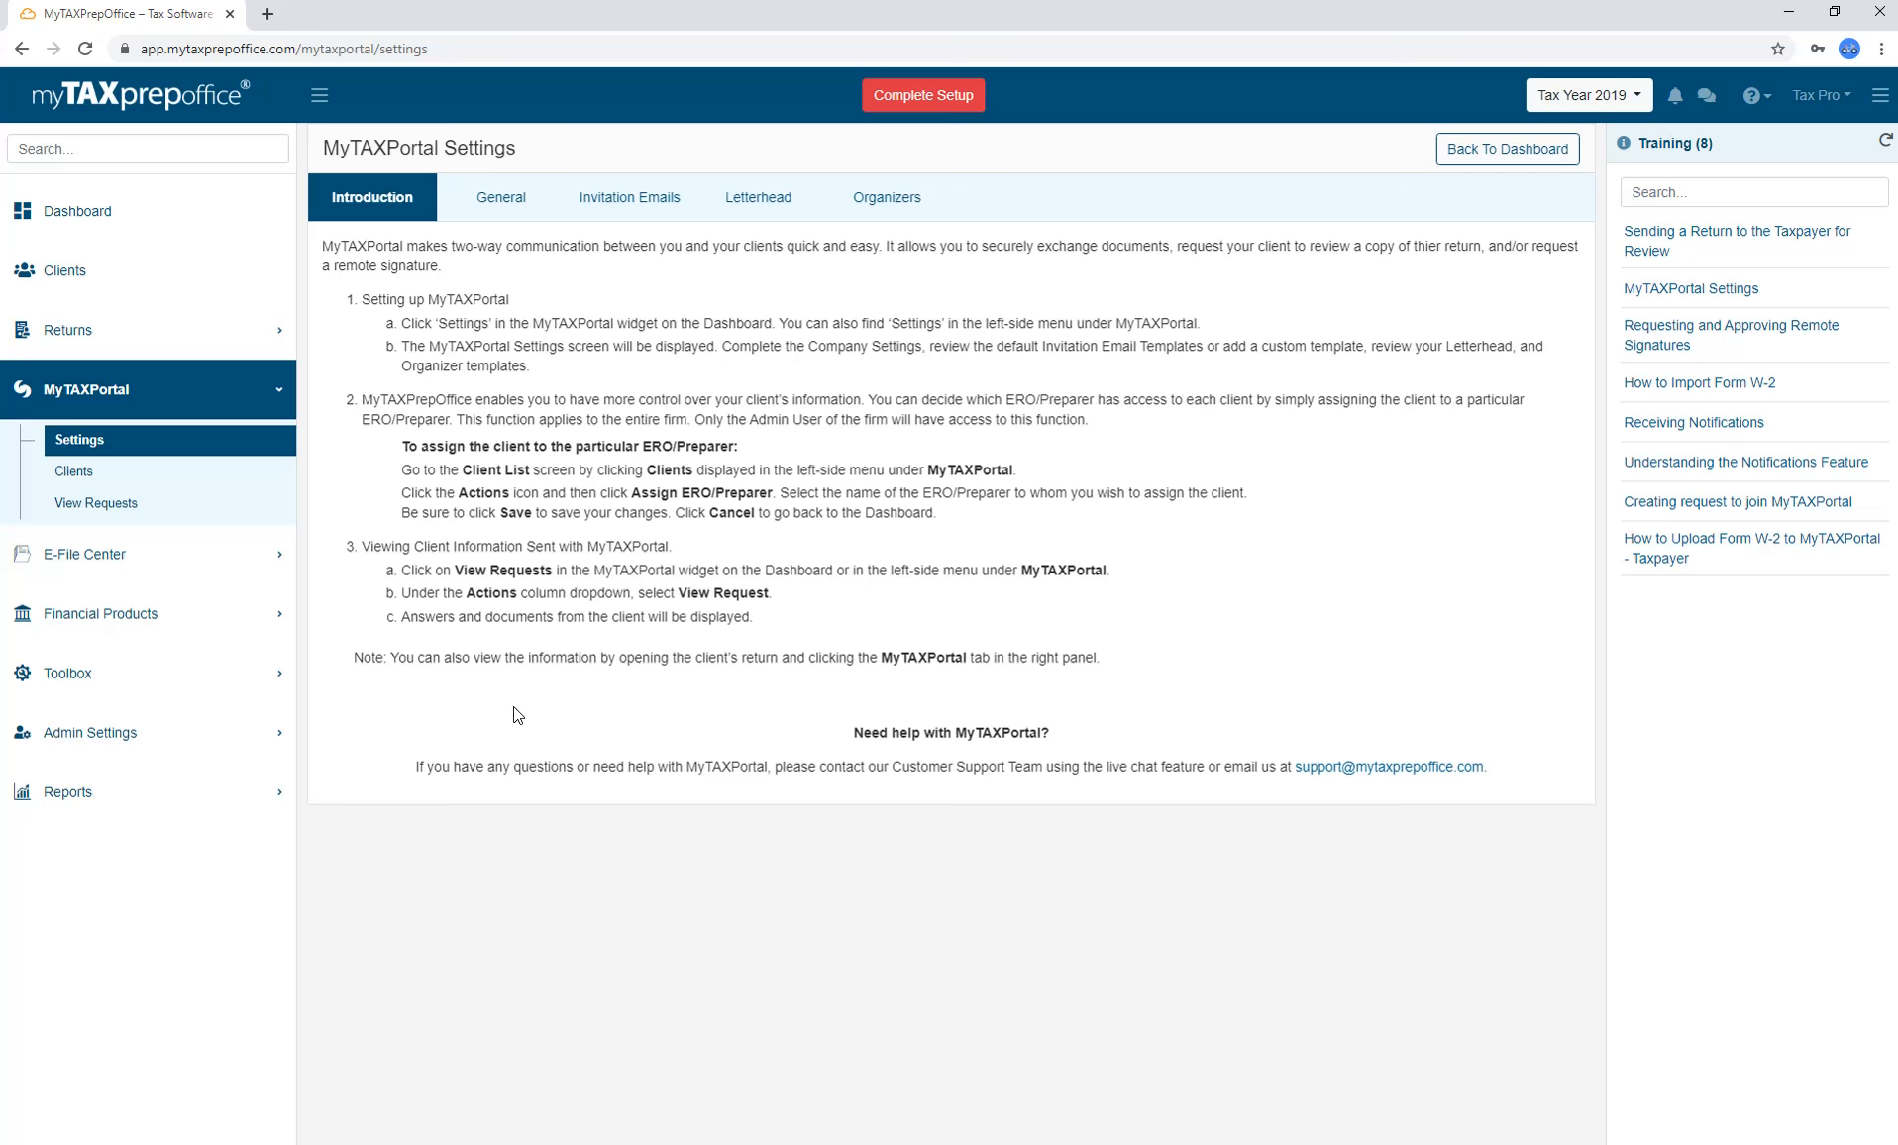
pyautogui.click(277, 554)
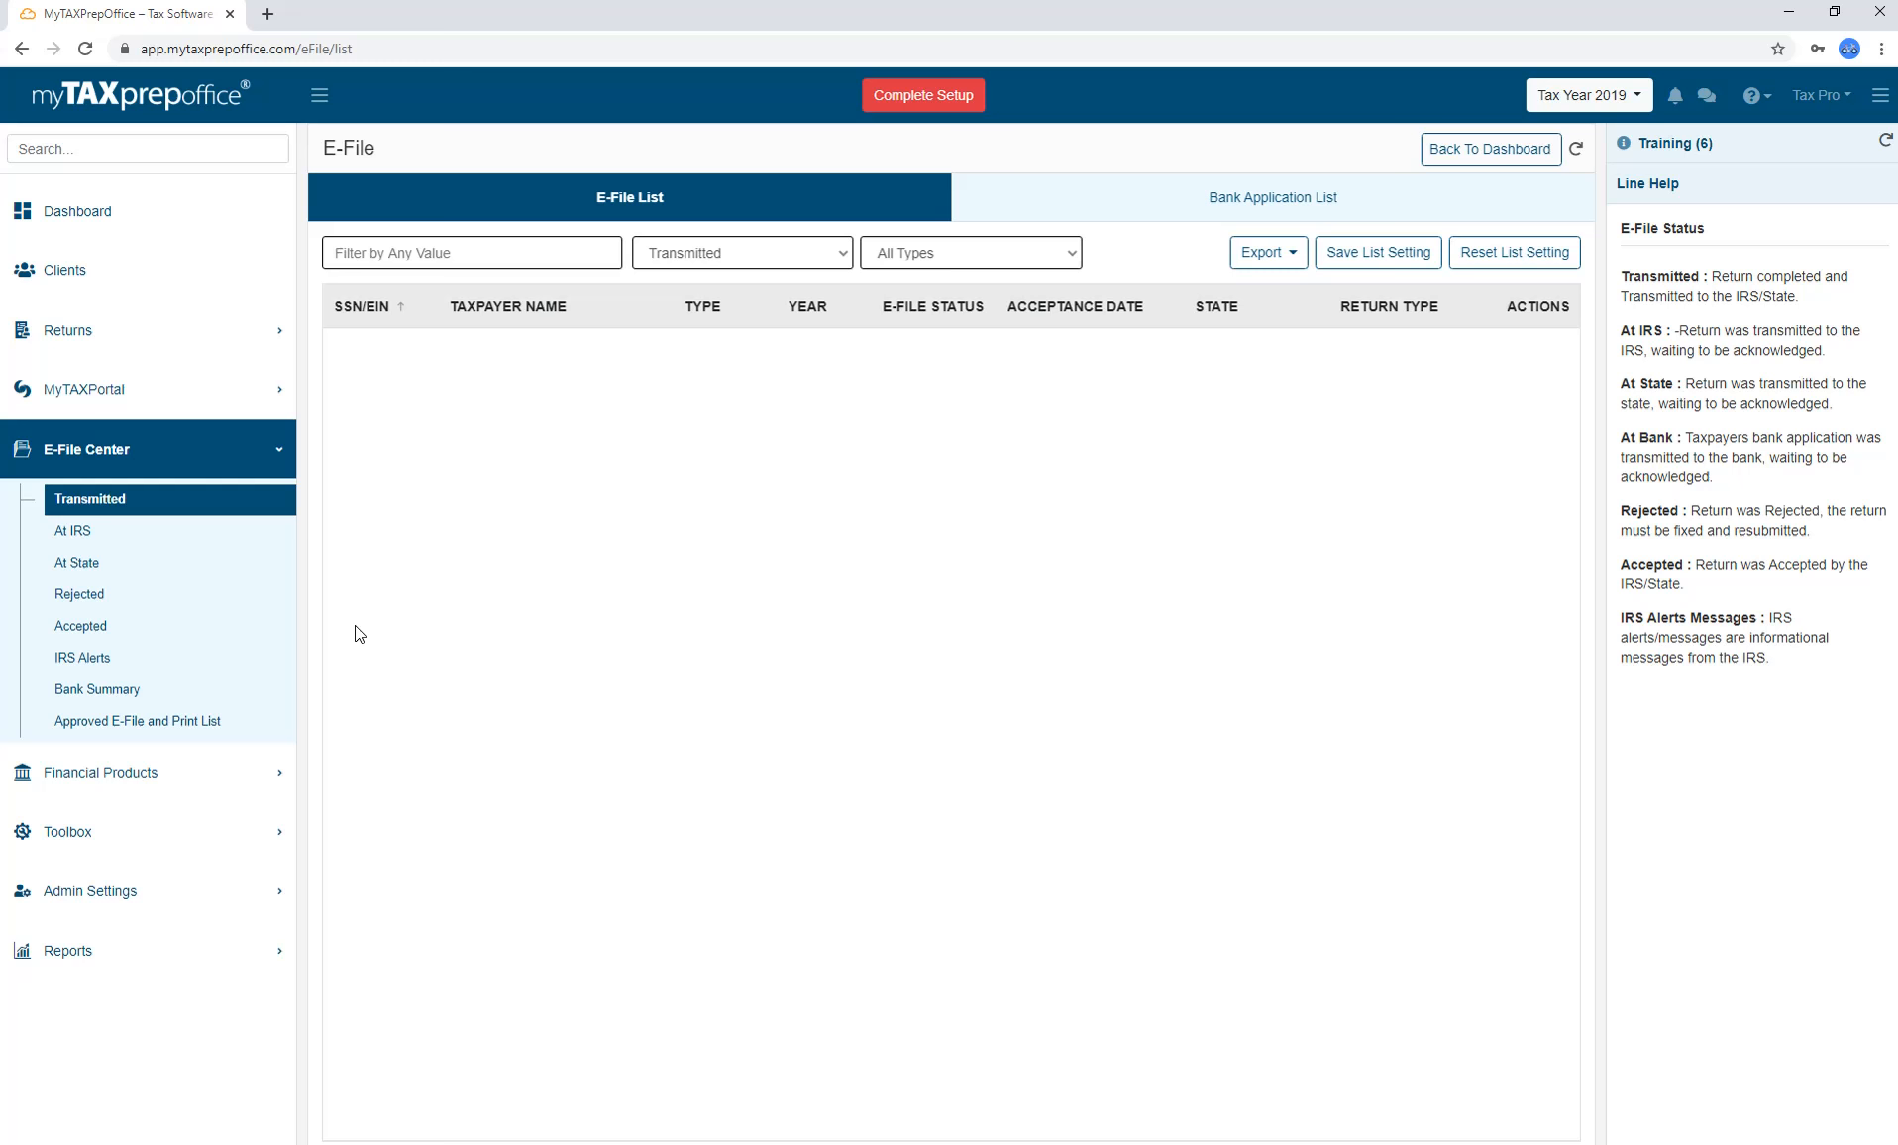
pyautogui.click(268, 772)
pyautogui.click(267, 561)
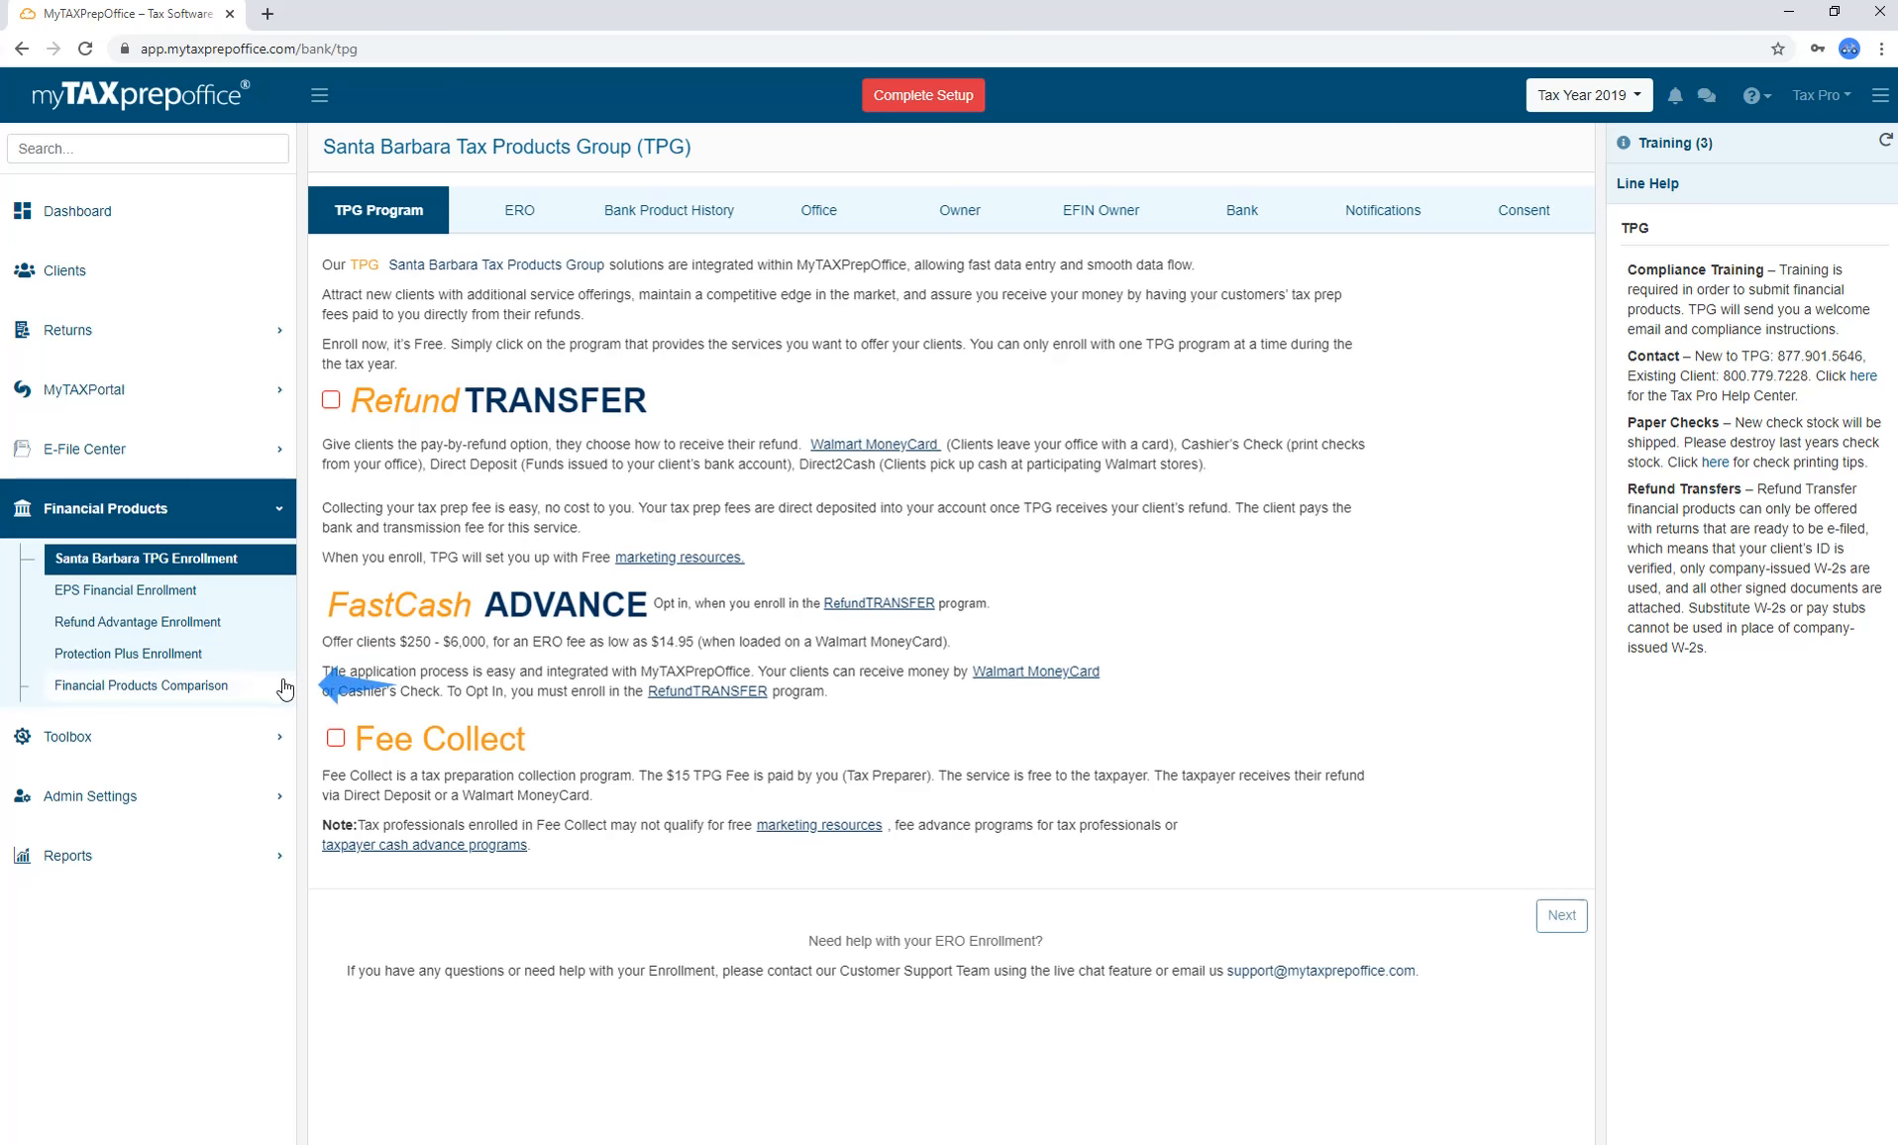
pyautogui.click(198, 685)
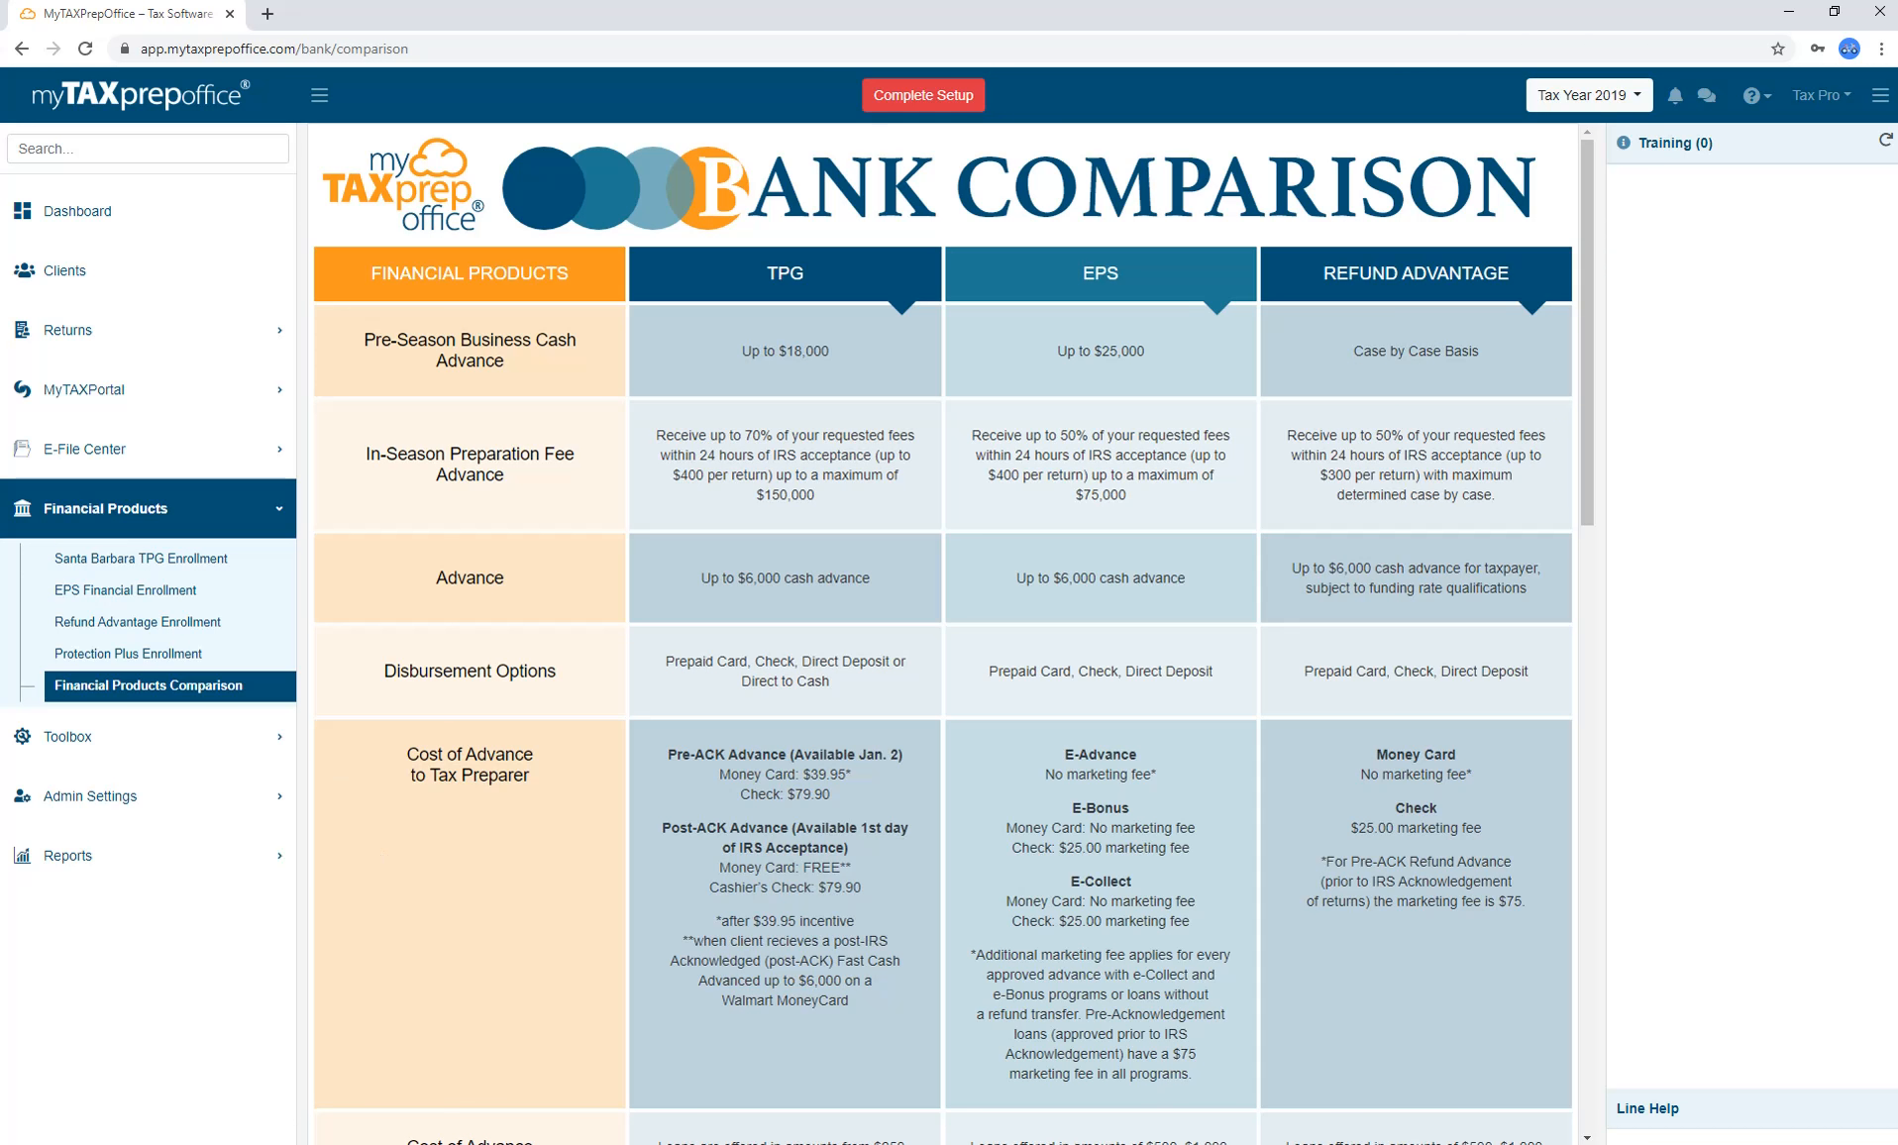
pyautogui.click(248, 736)
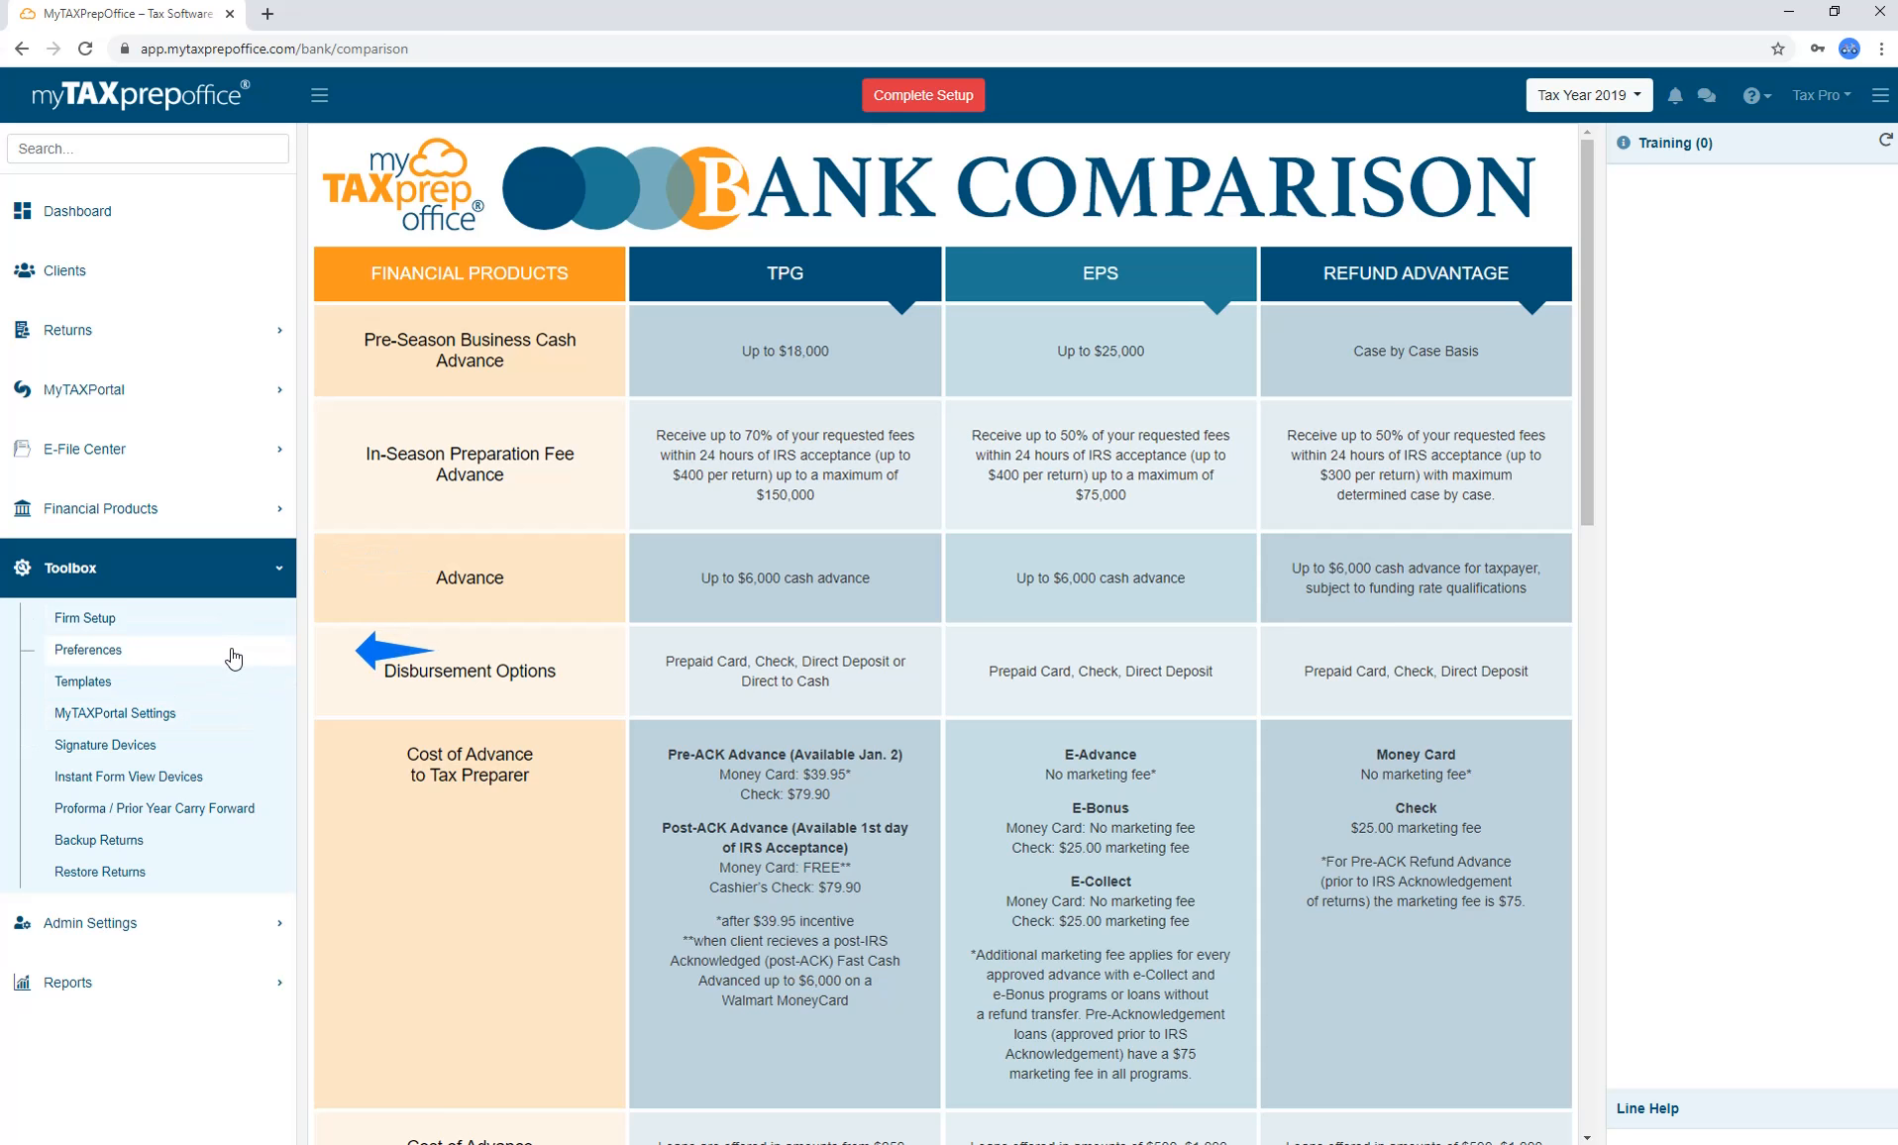
# In Preferences, try the Modern theme, then save the Classic theme.
pyautogui.click(233, 658)
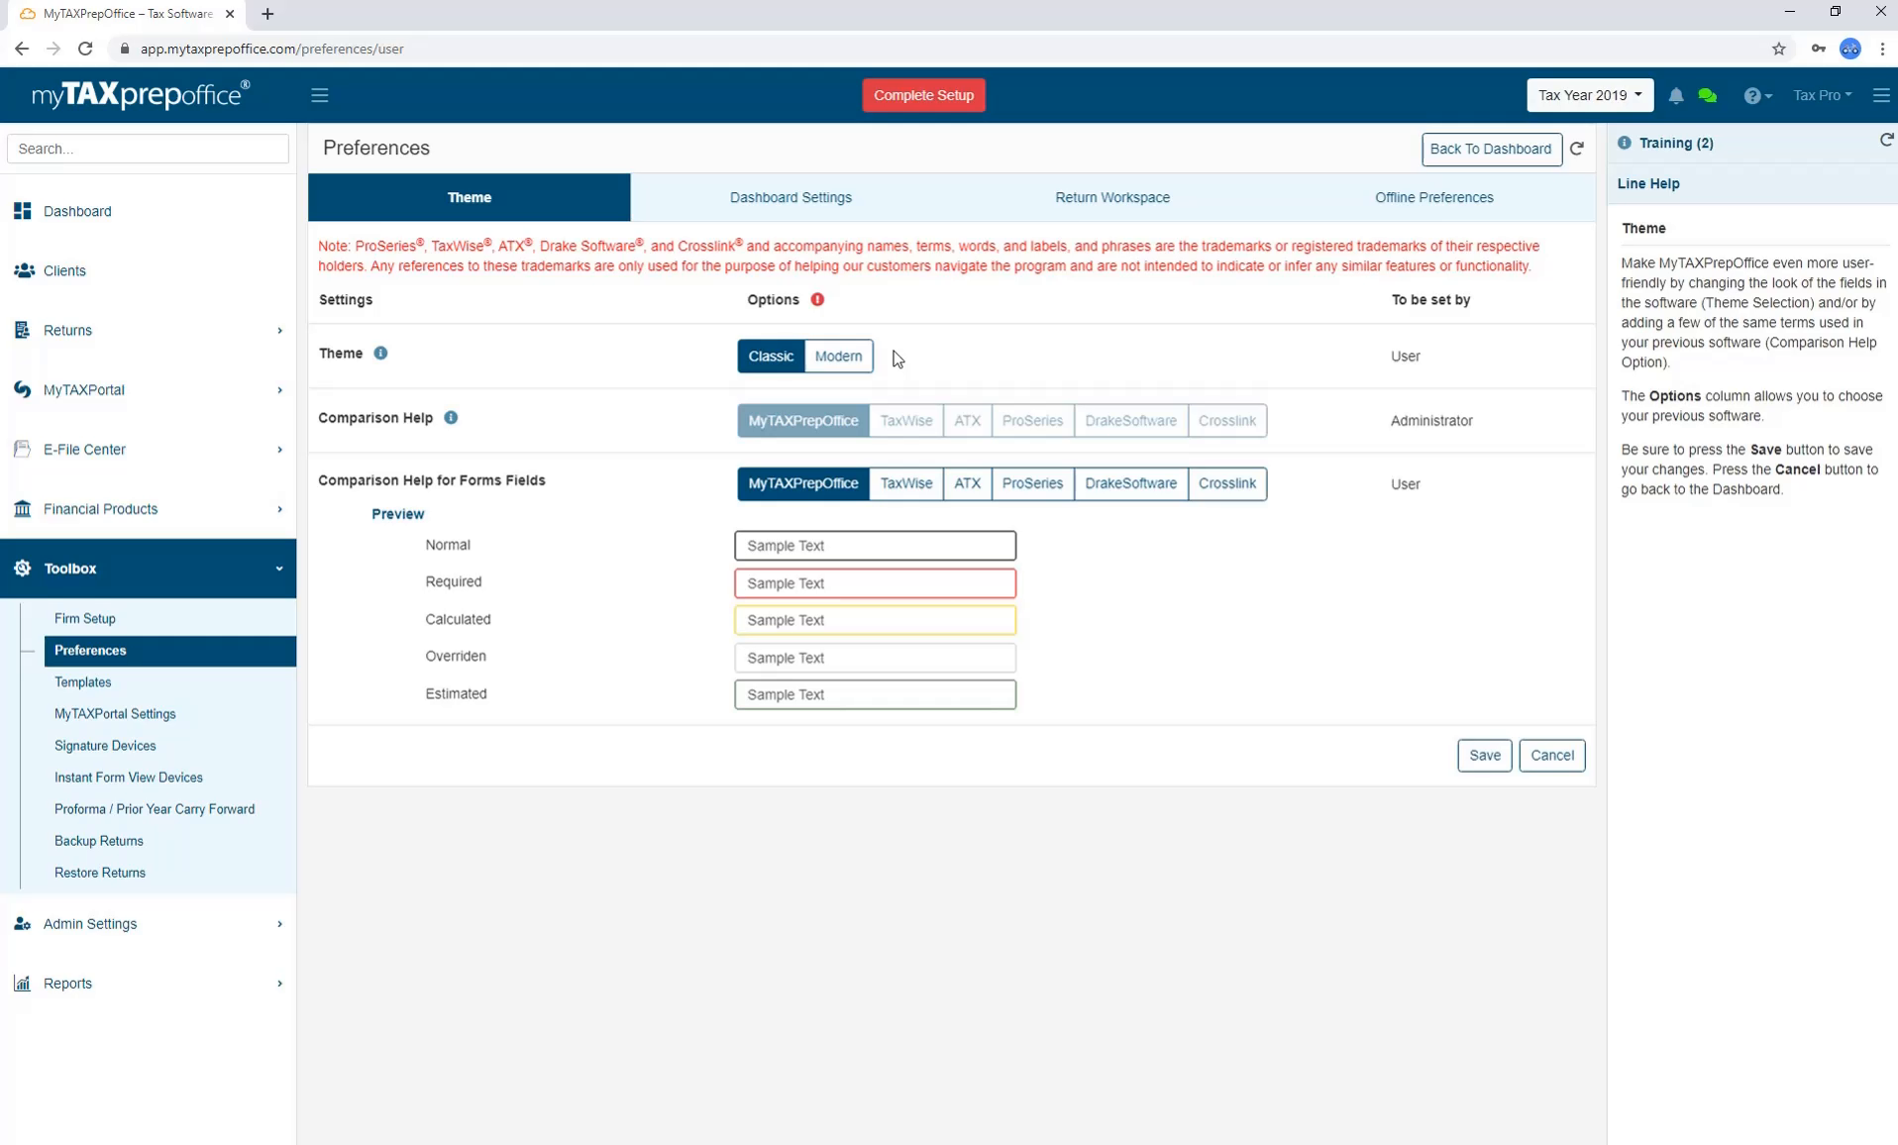
pyautogui.click(840, 359)
pyautogui.click(779, 361)
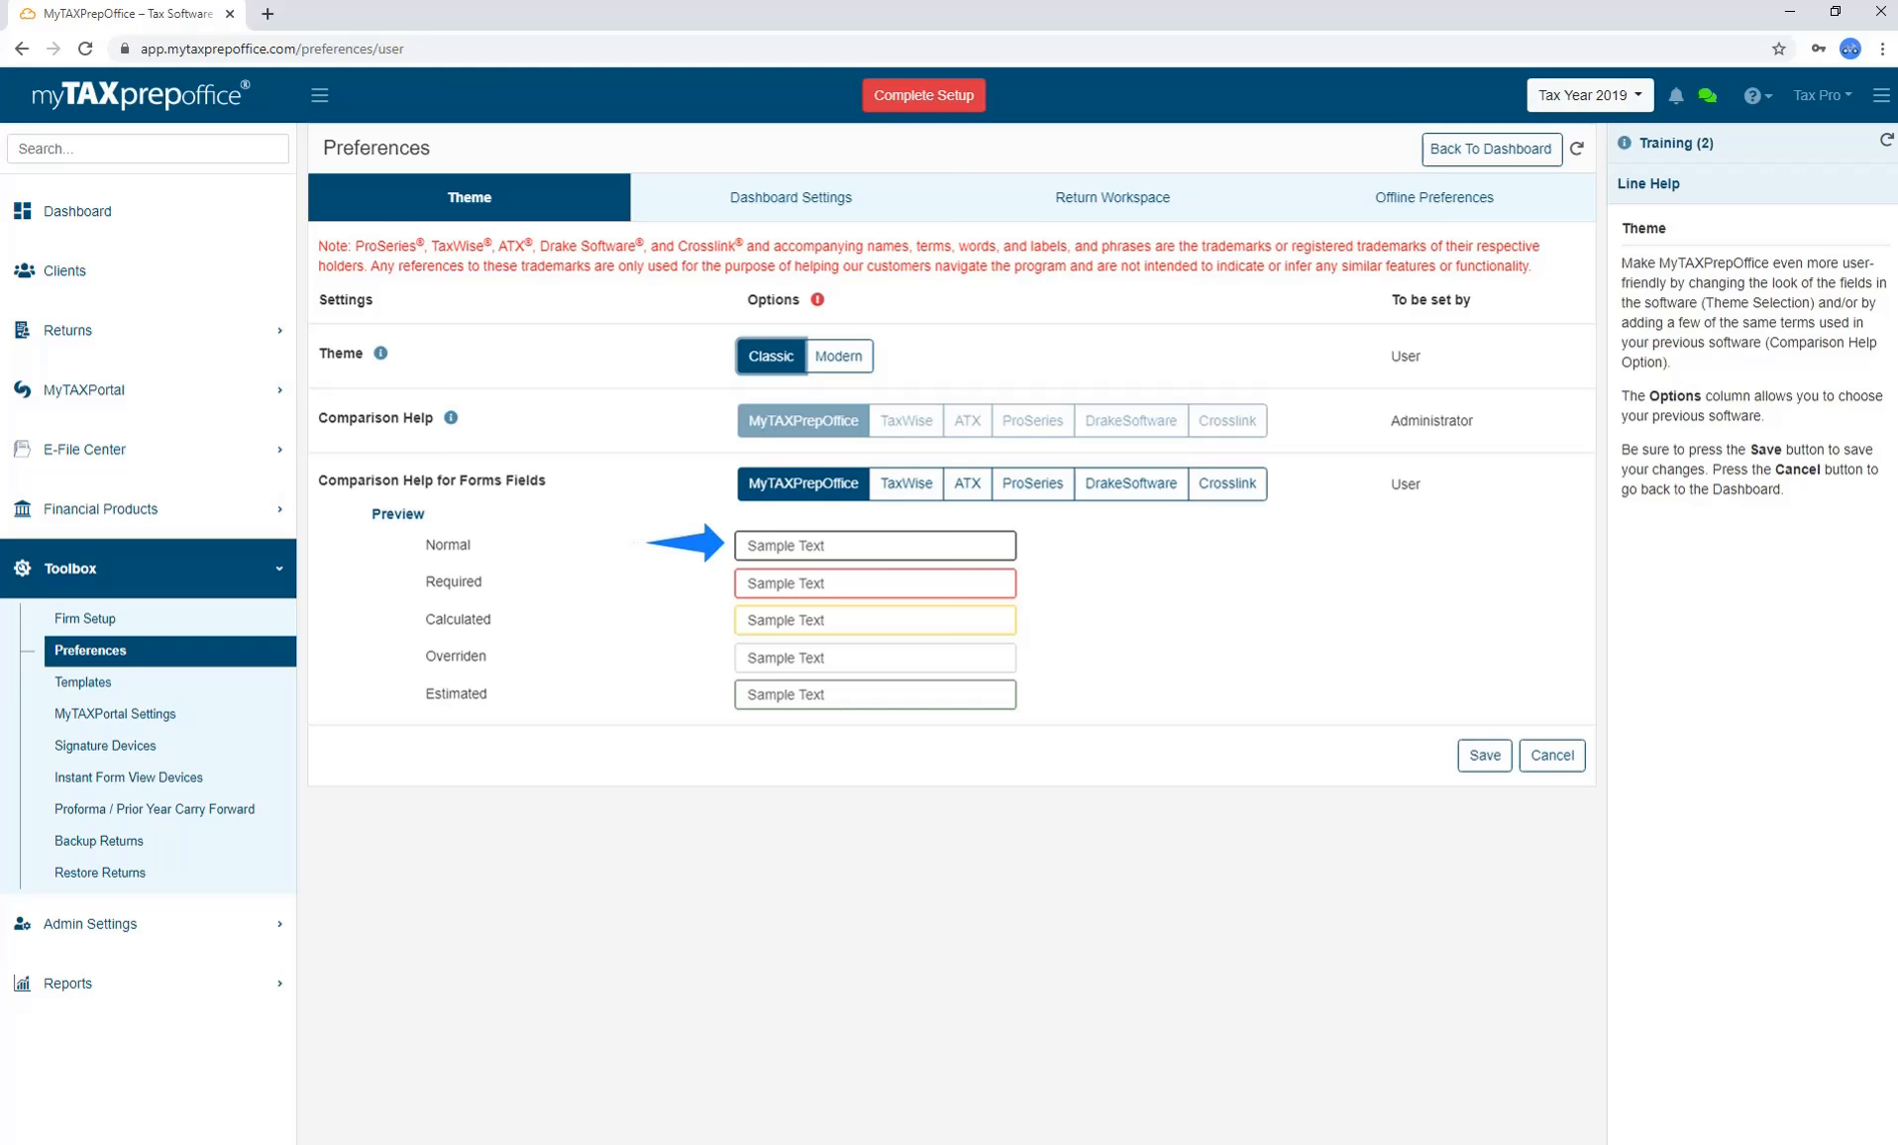
pyautogui.click(839, 356)
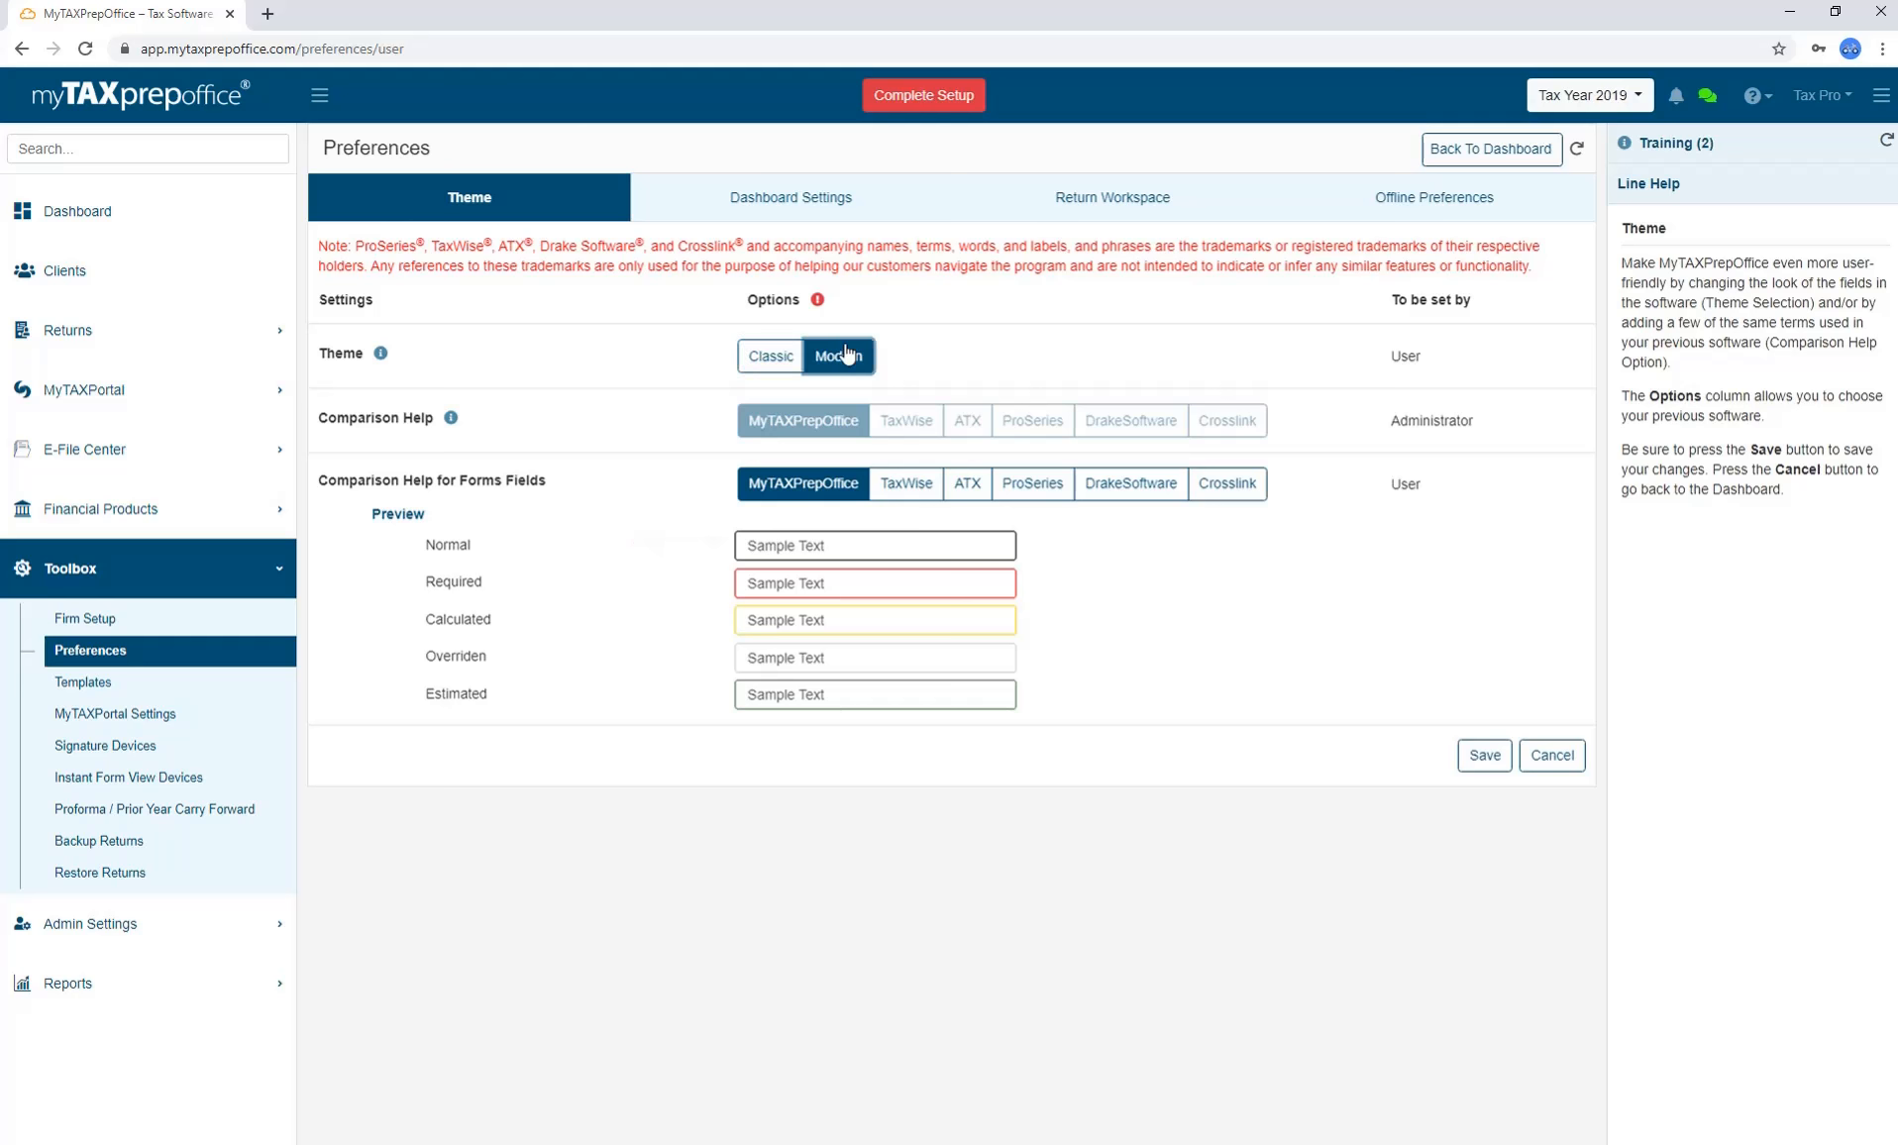
pyautogui.click(1485, 755)
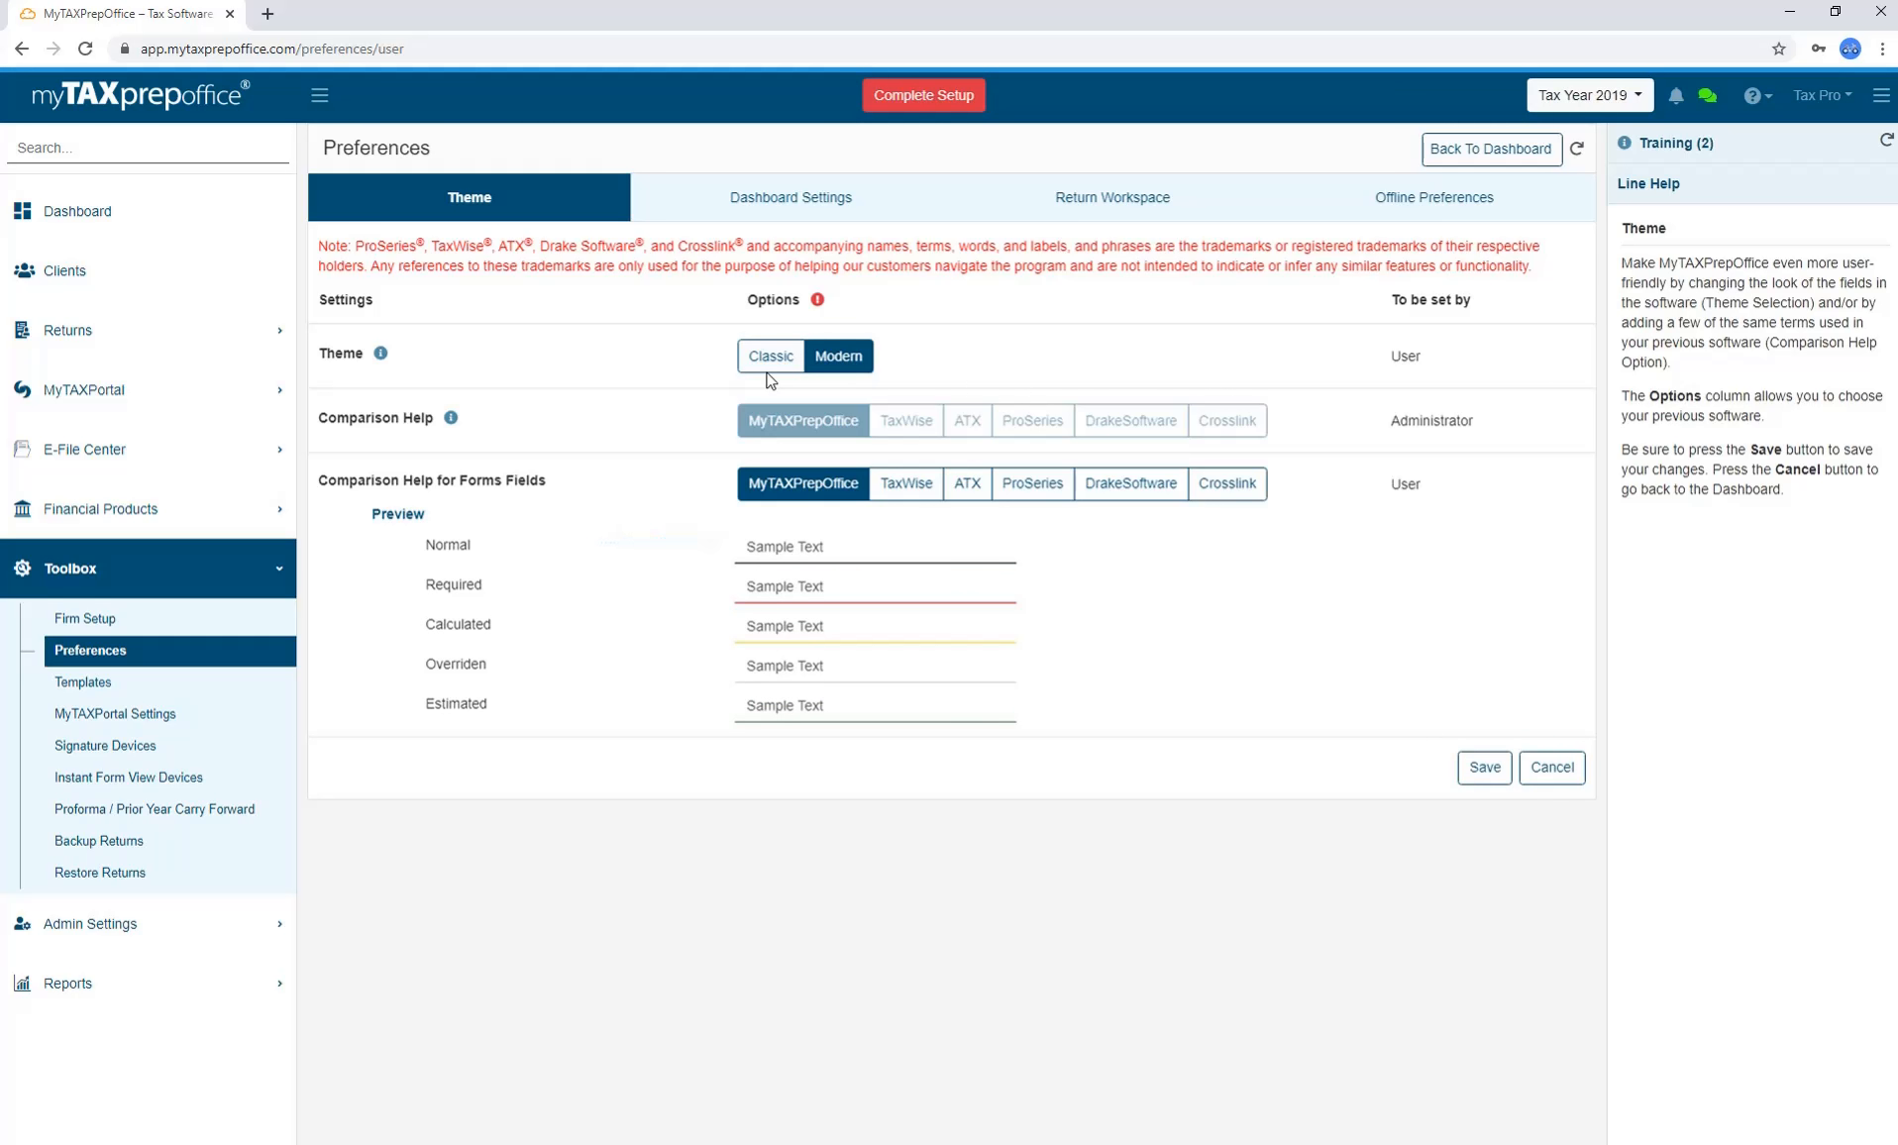
pyautogui.click(768, 359)
pyautogui.click(1484, 755)
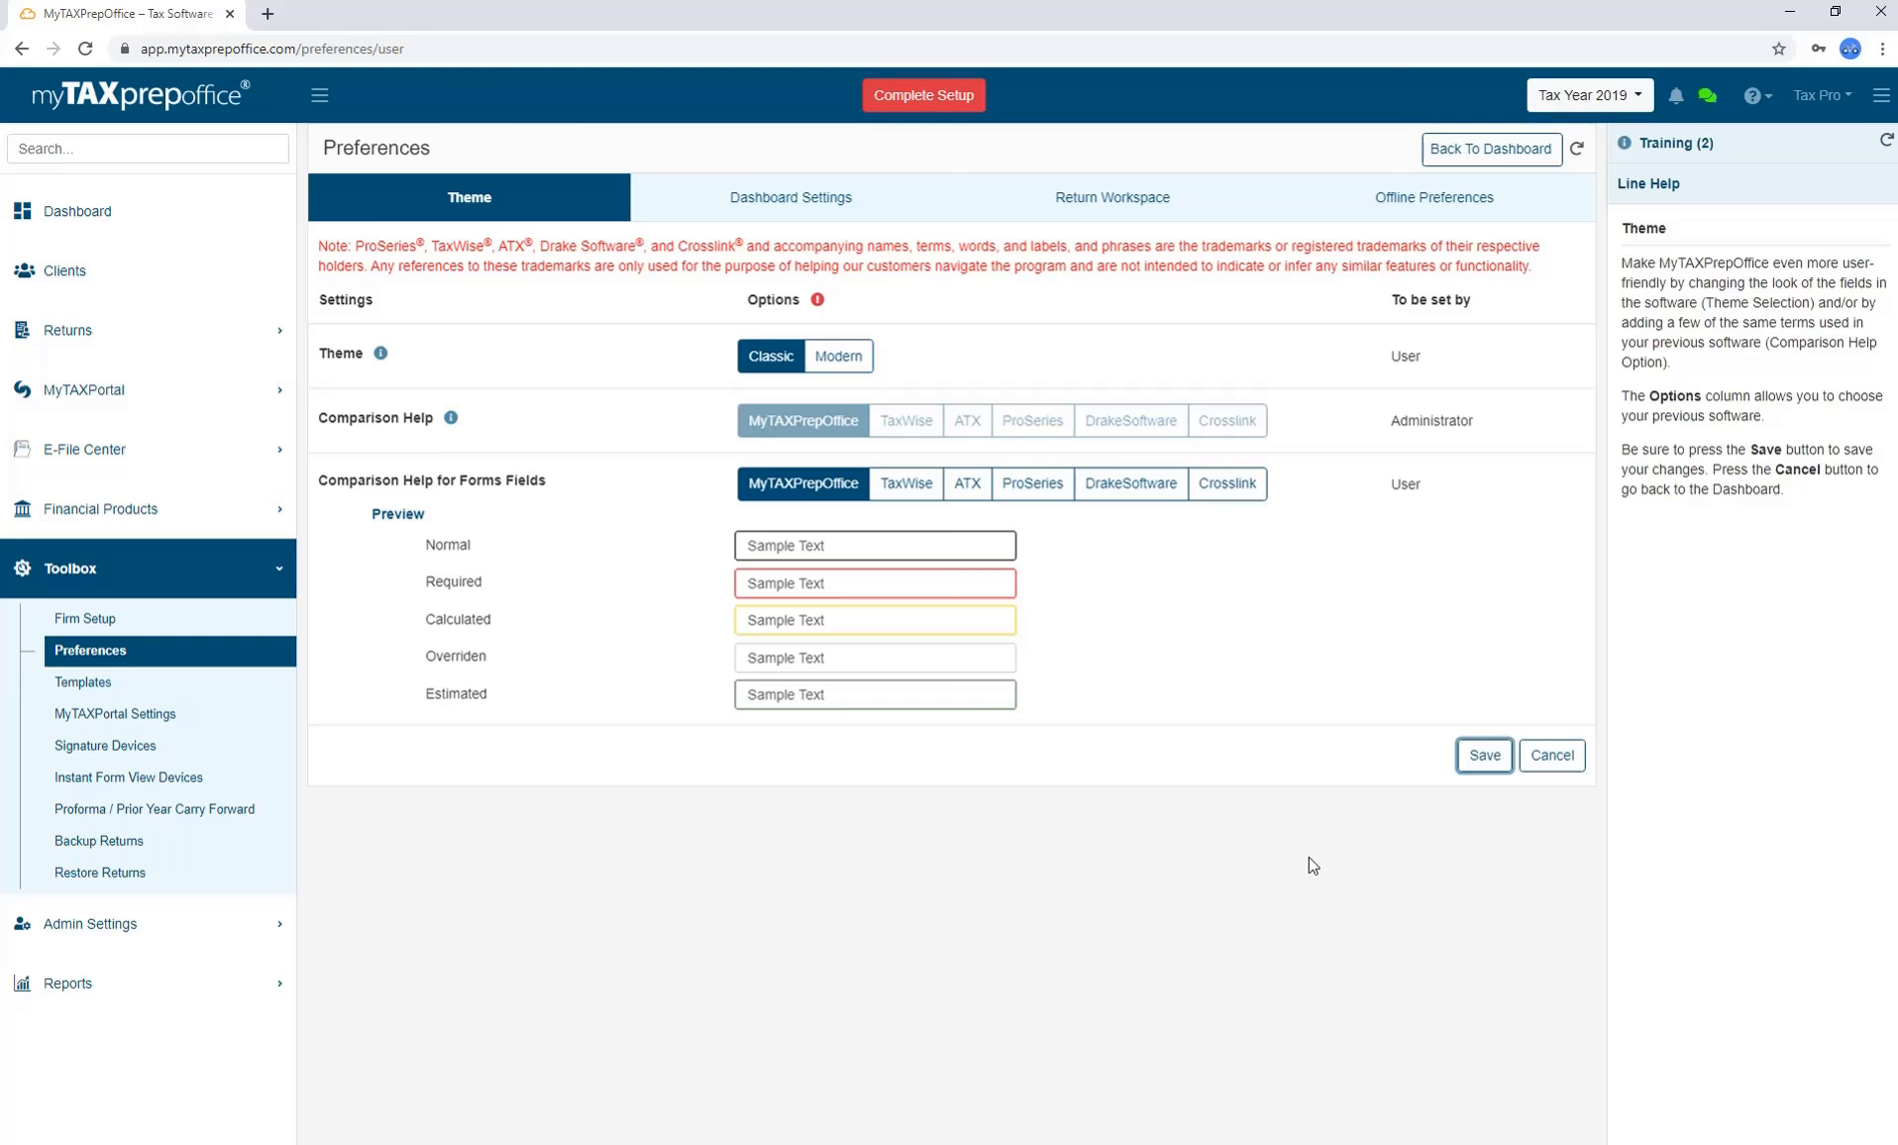
# Preview TaxWise, ATX, ProSeries, DrakeSoftware and Crosslink field styles, ending on MyTAXPrepOffice.
pyautogui.click(920, 491)
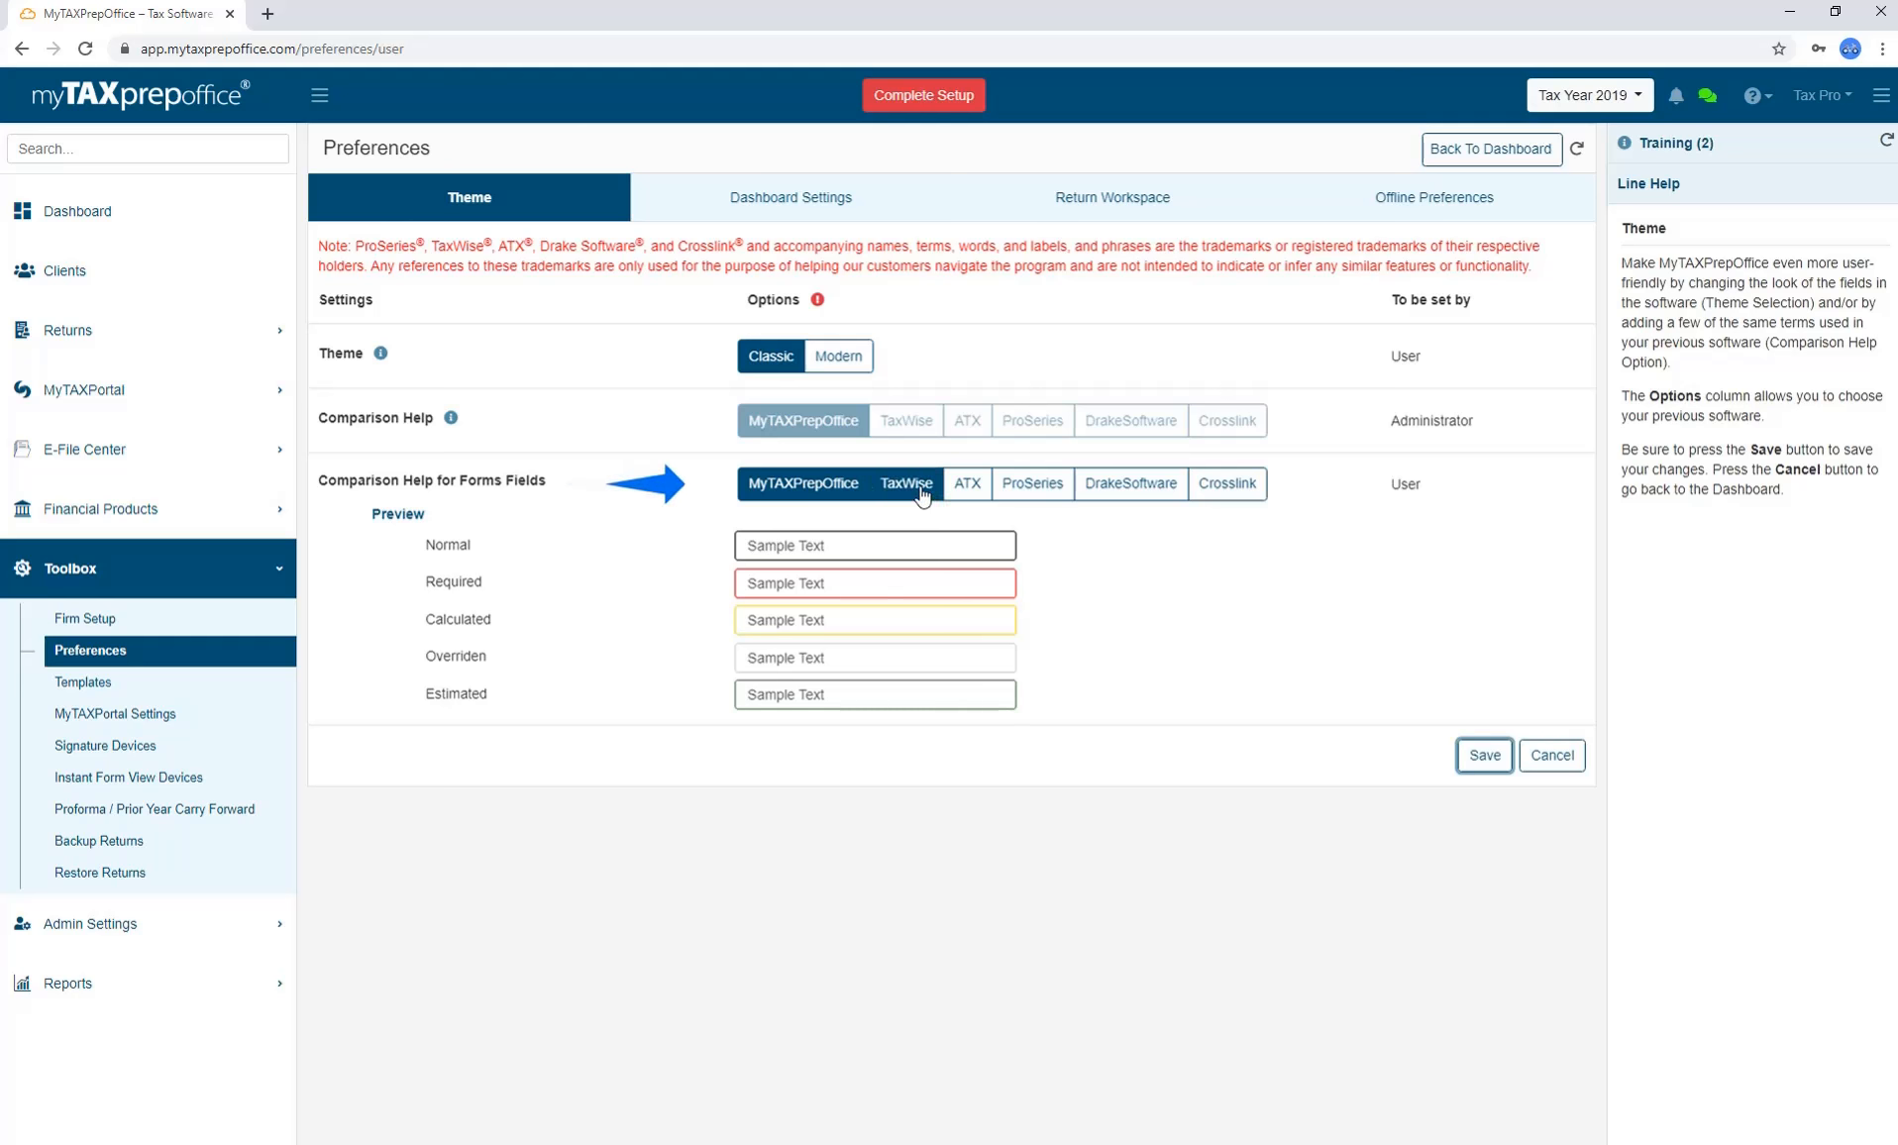
pyautogui.click(971, 491)
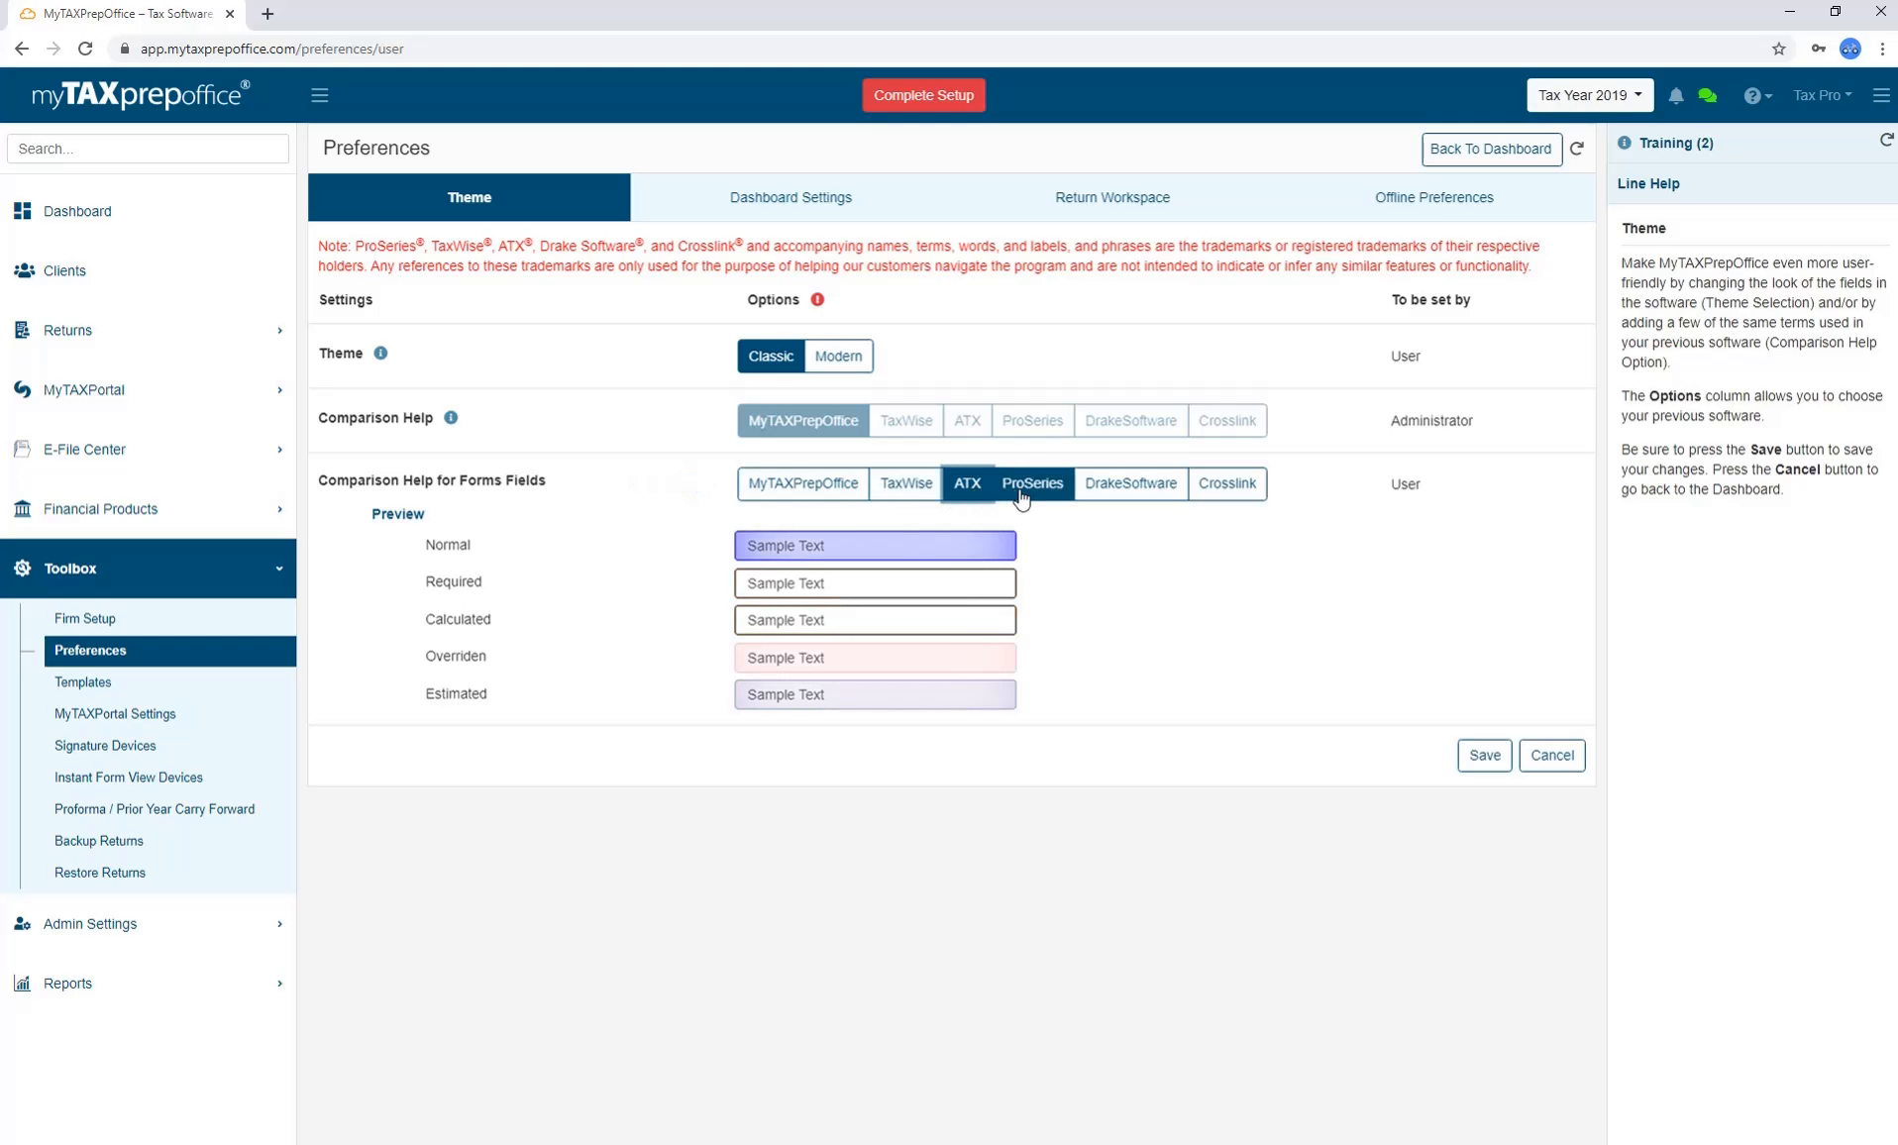
pyautogui.click(1022, 496)
pyautogui.click(1110, 495)
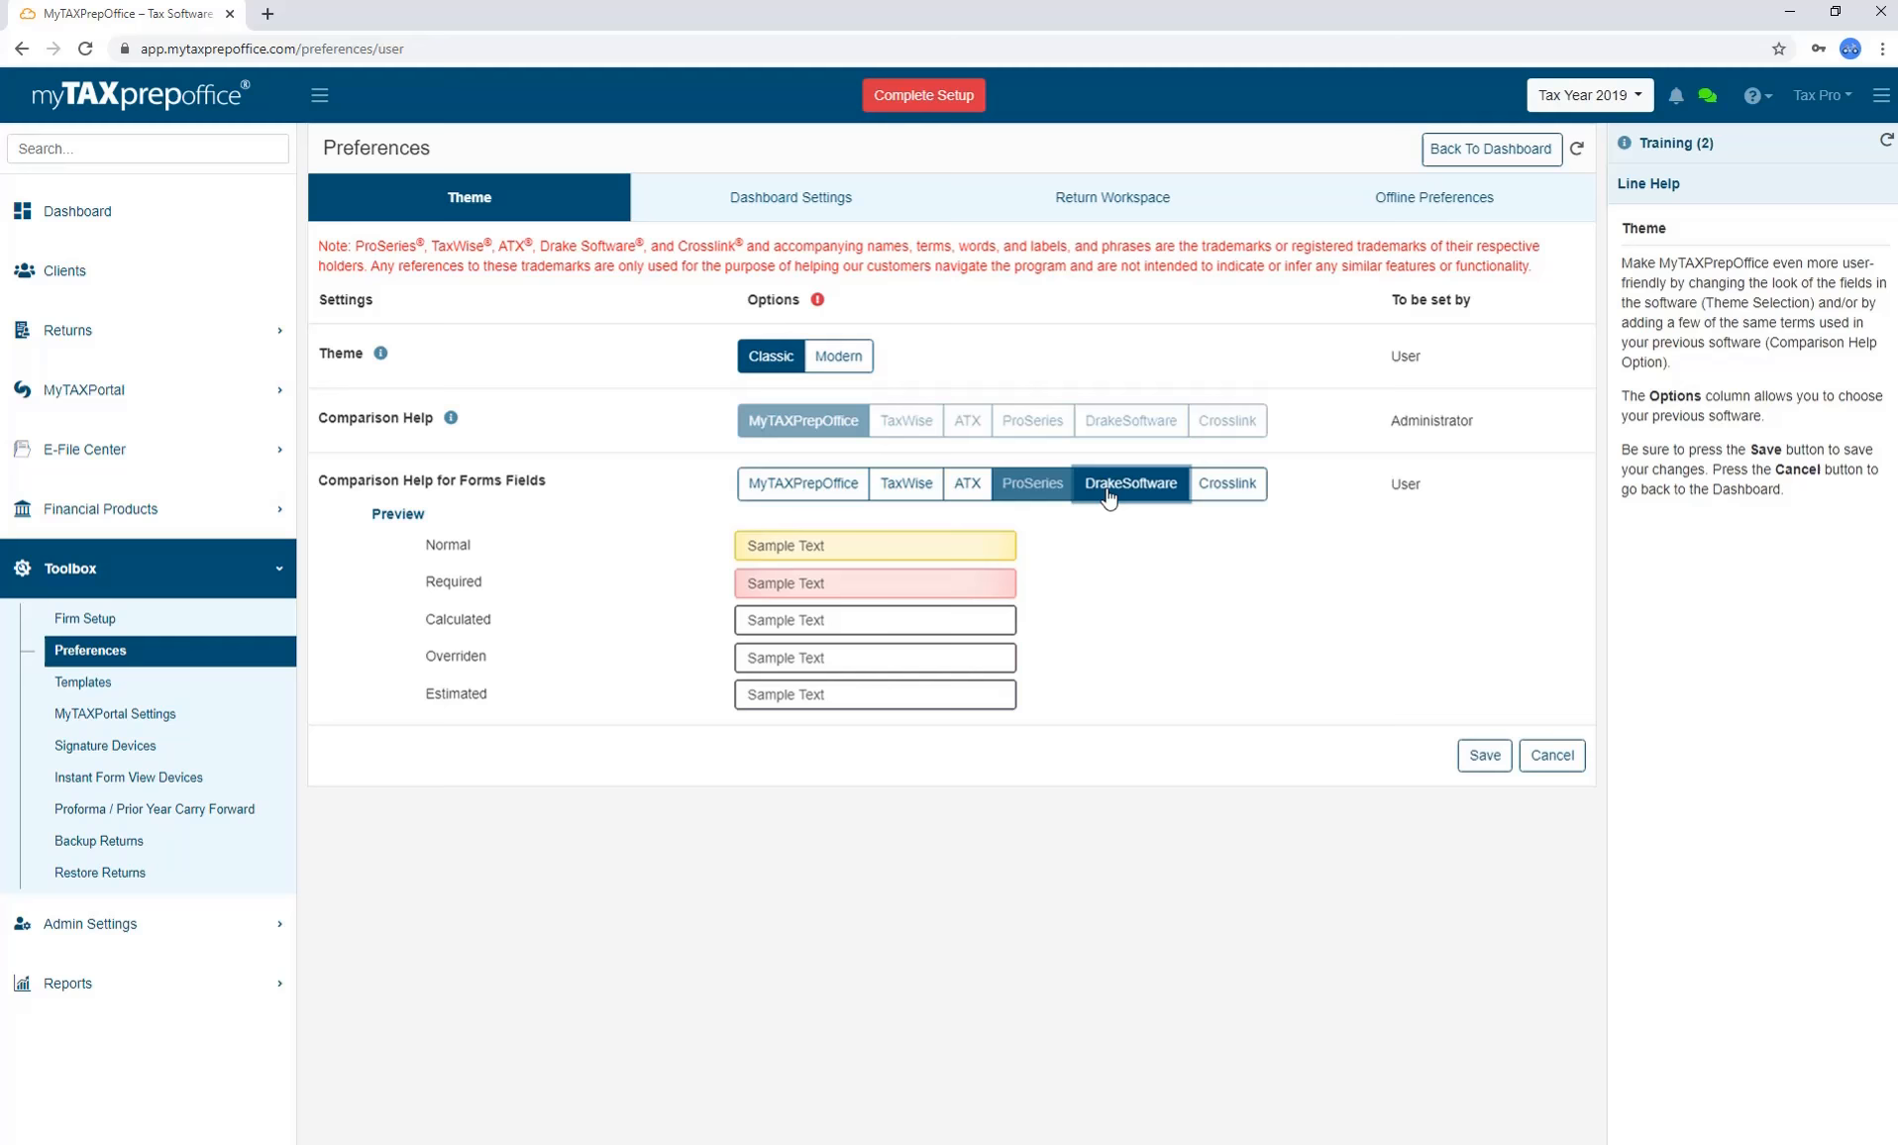
pyautogui.click(1192, 496)
pyautogui.click(857, 496)
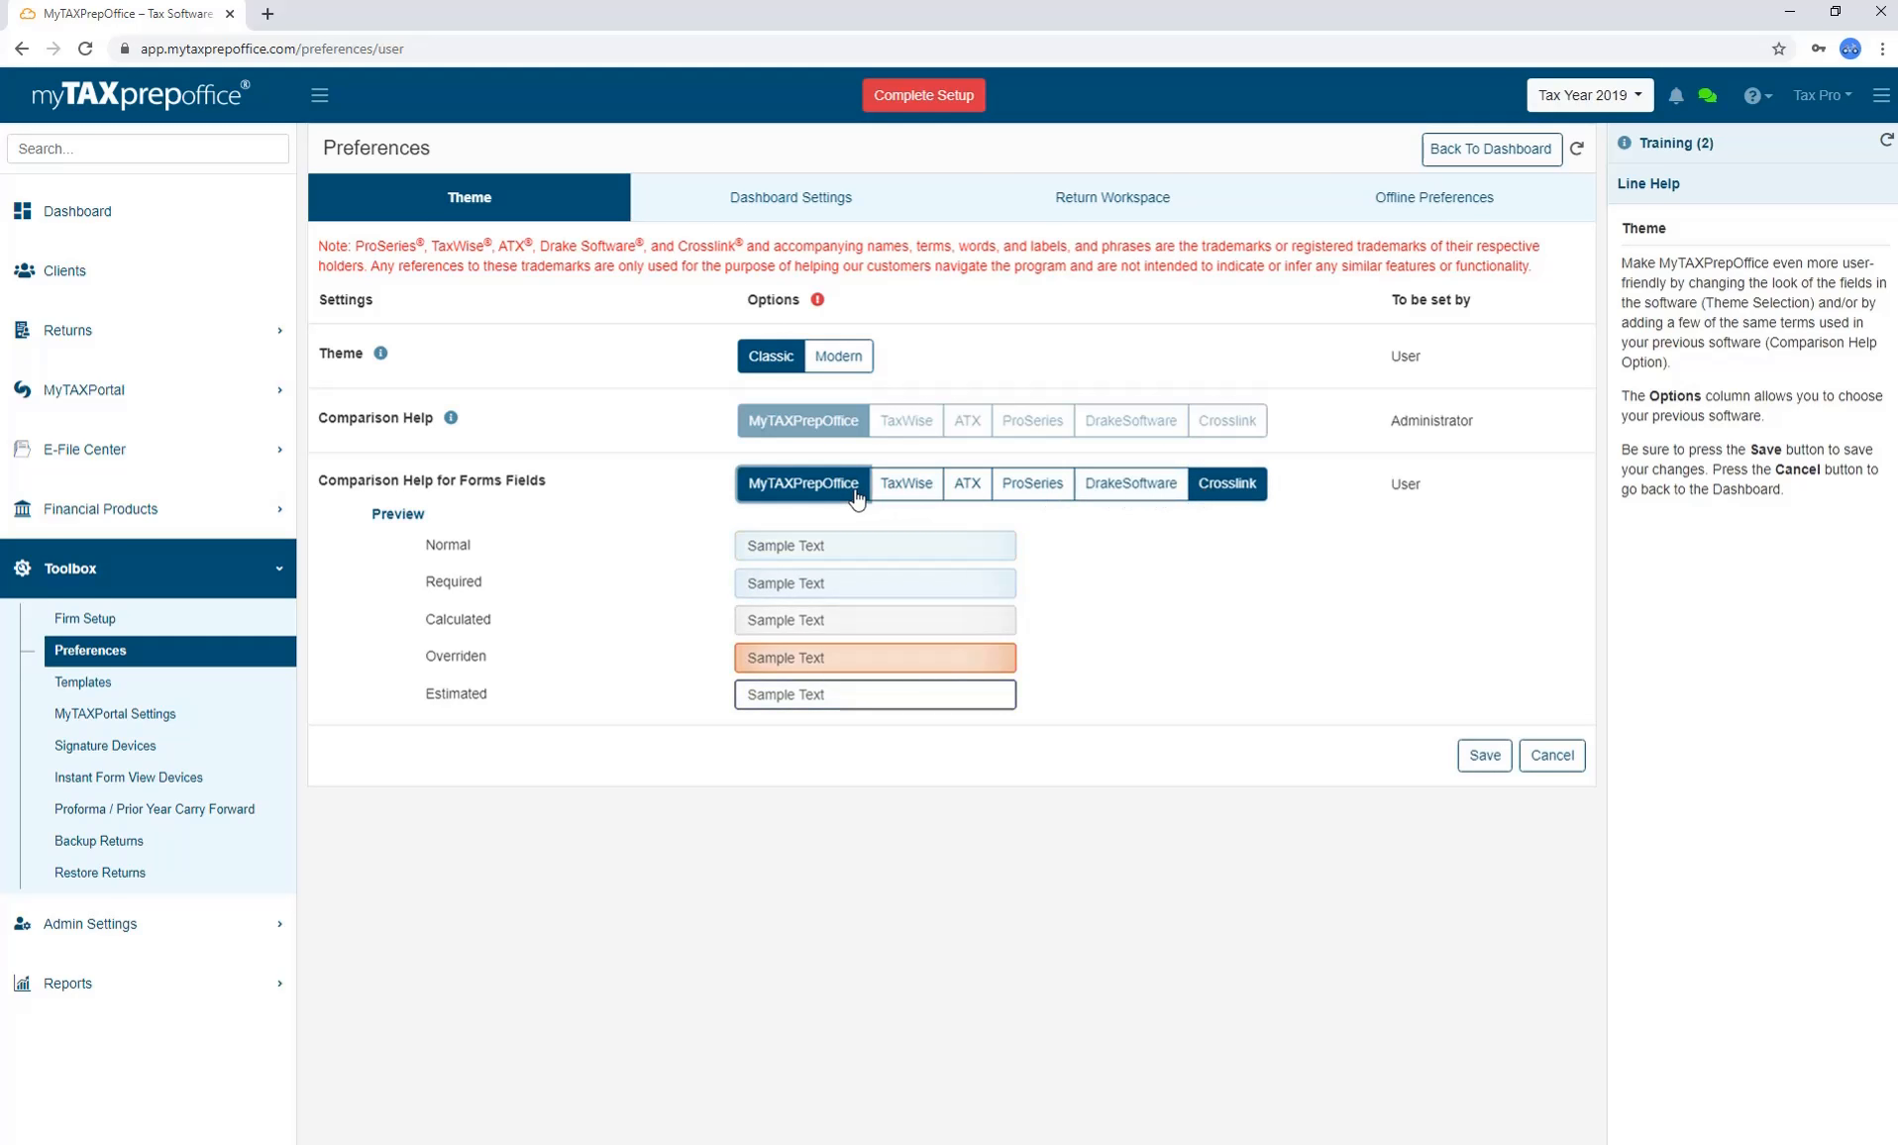
# Edit the dashboard layout: open and close E-File Summary widget options, drag it, then restore it from Hidden Widgets.
pyautogui.click(760, 201)
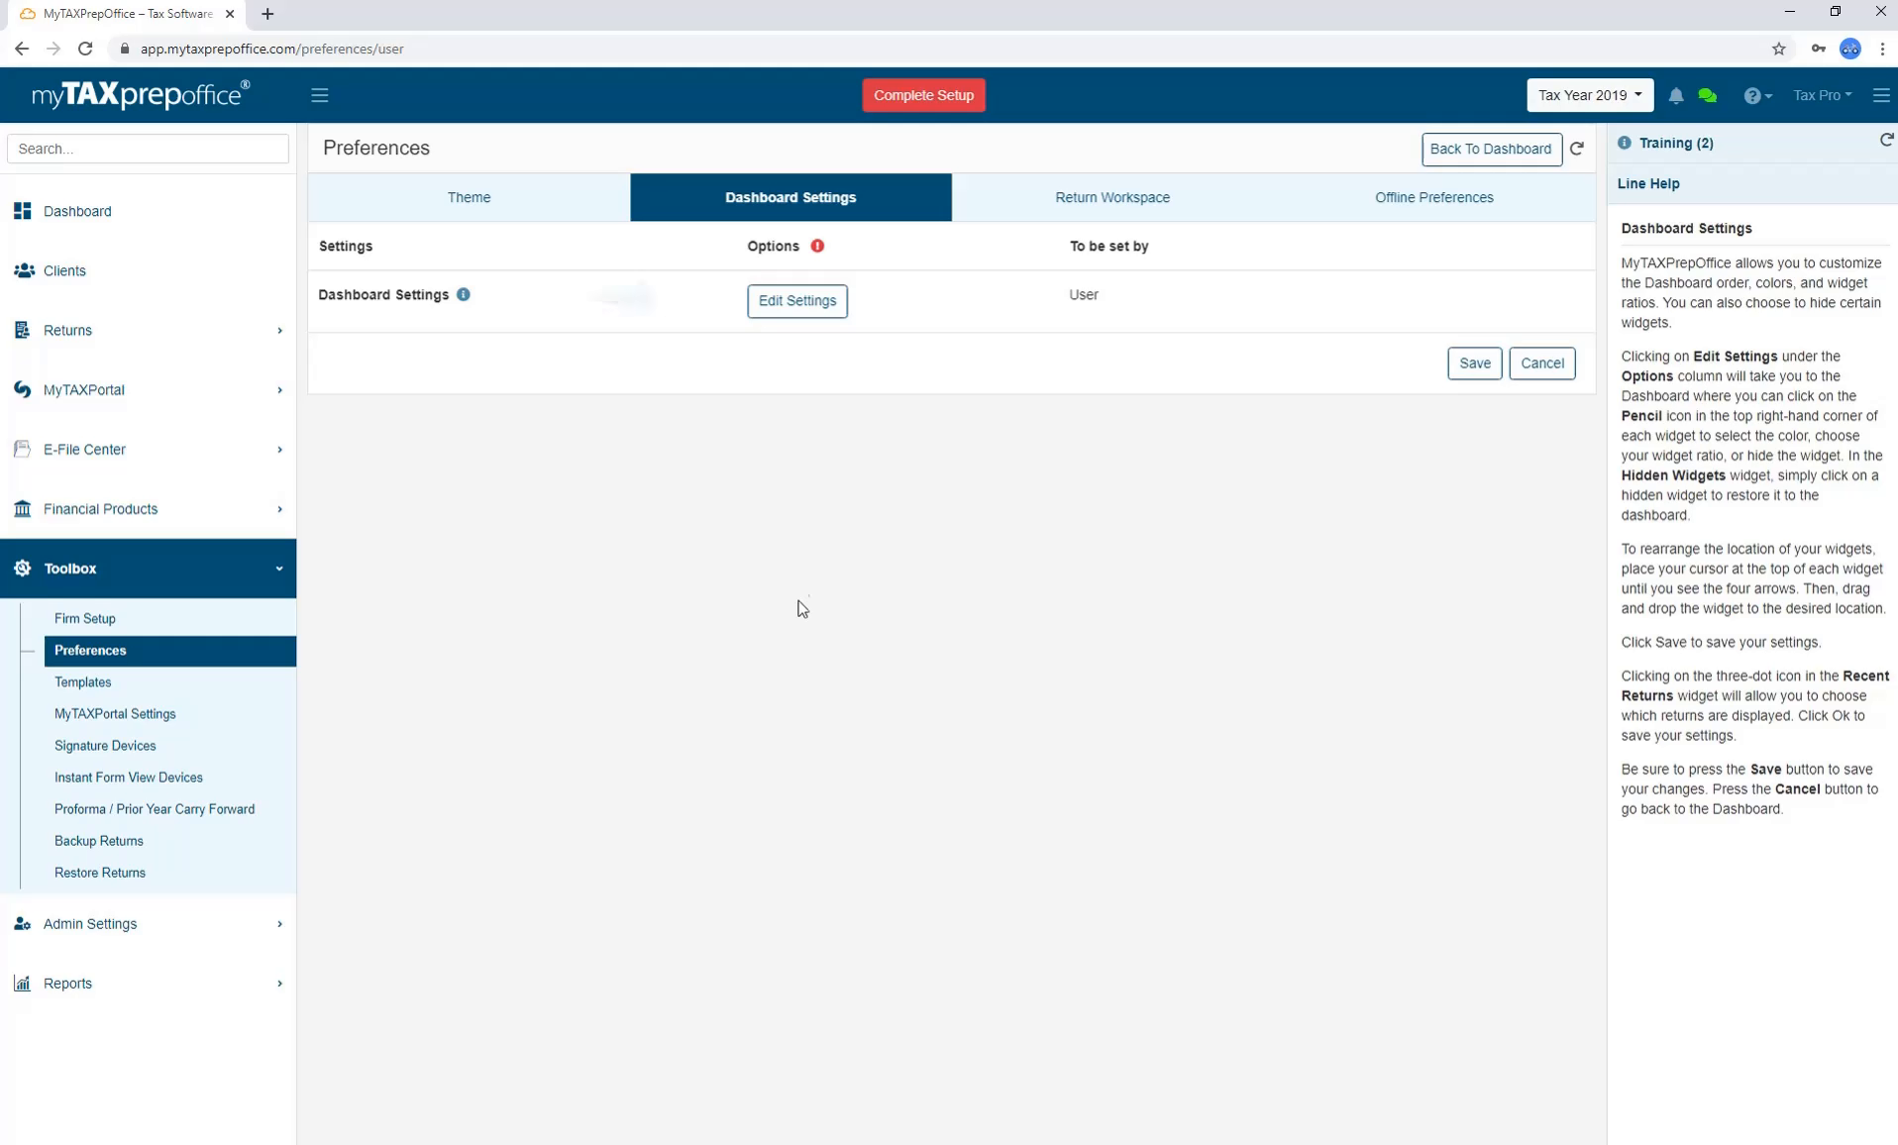
pyautogui.click(800, 307)
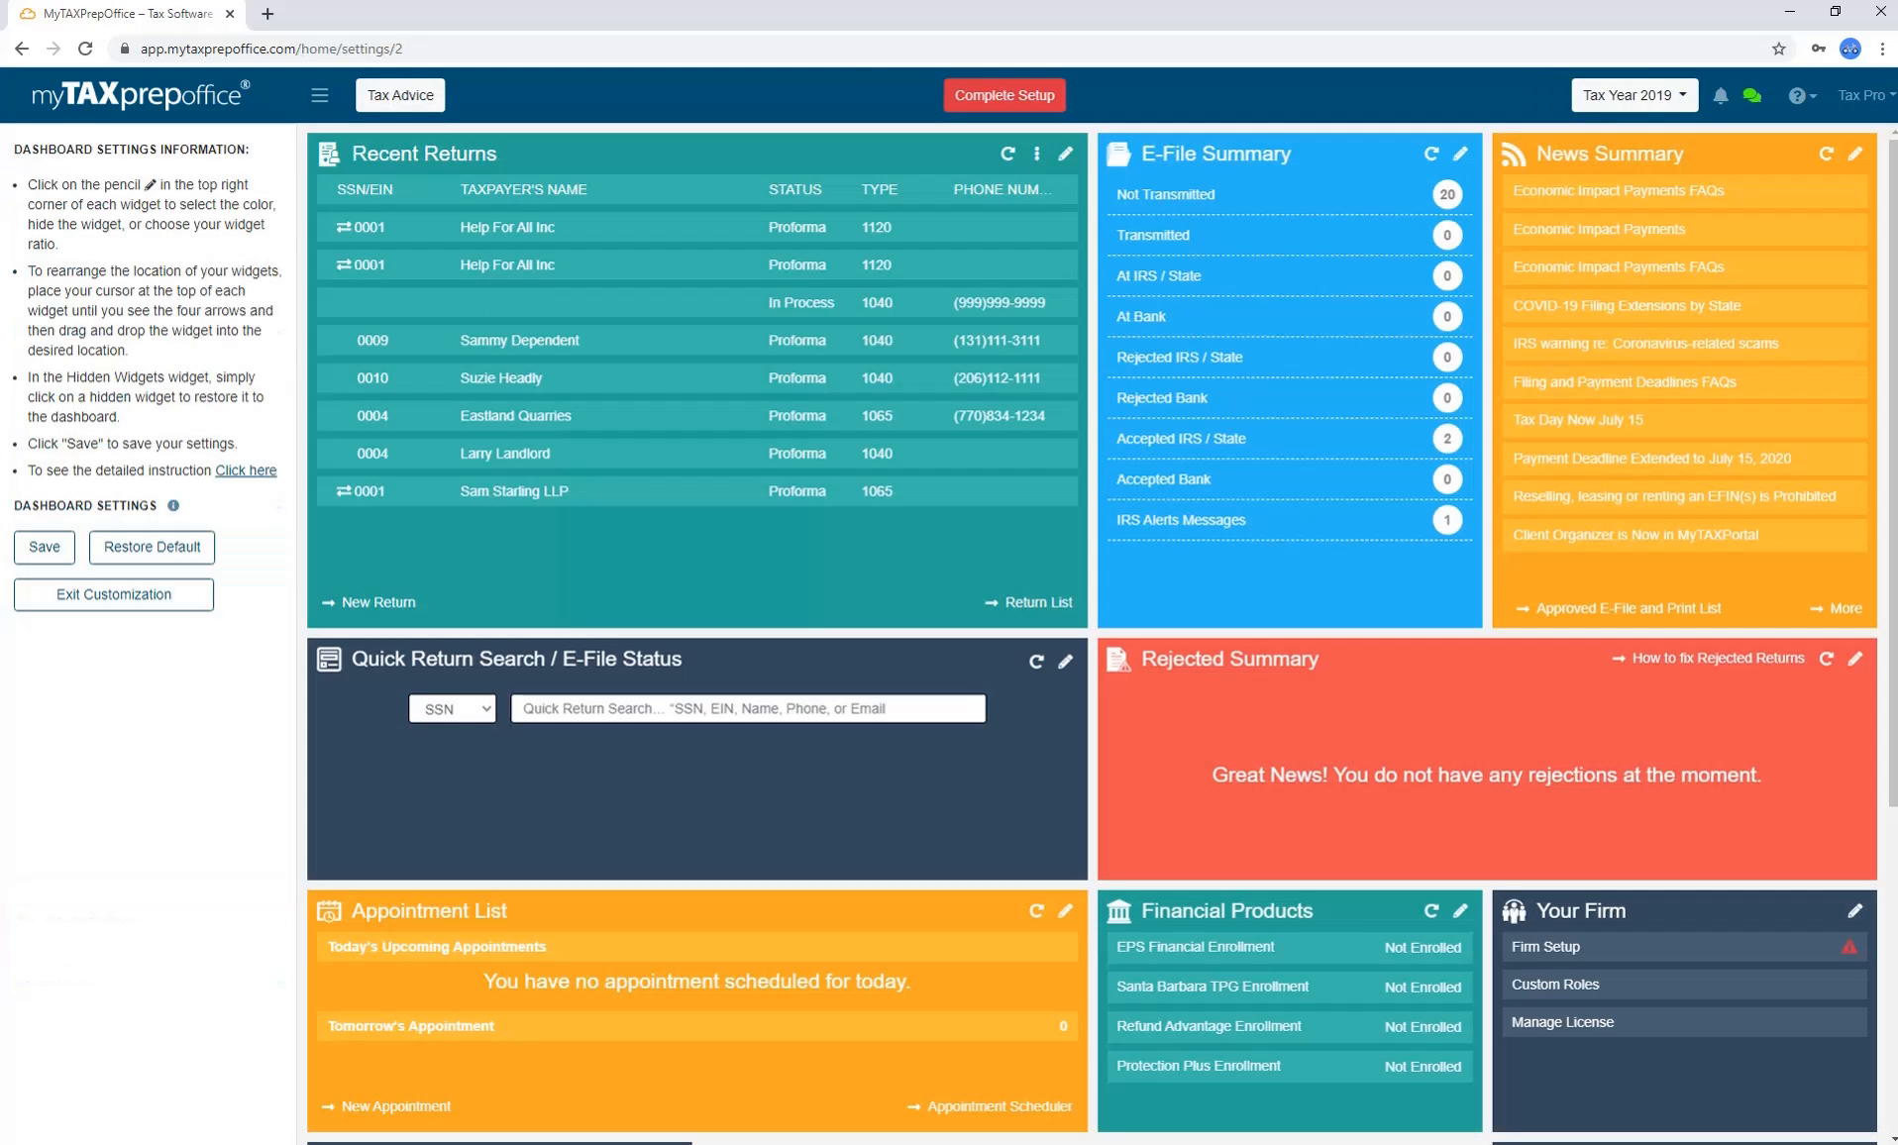
pyautogui.click(1459, 156)
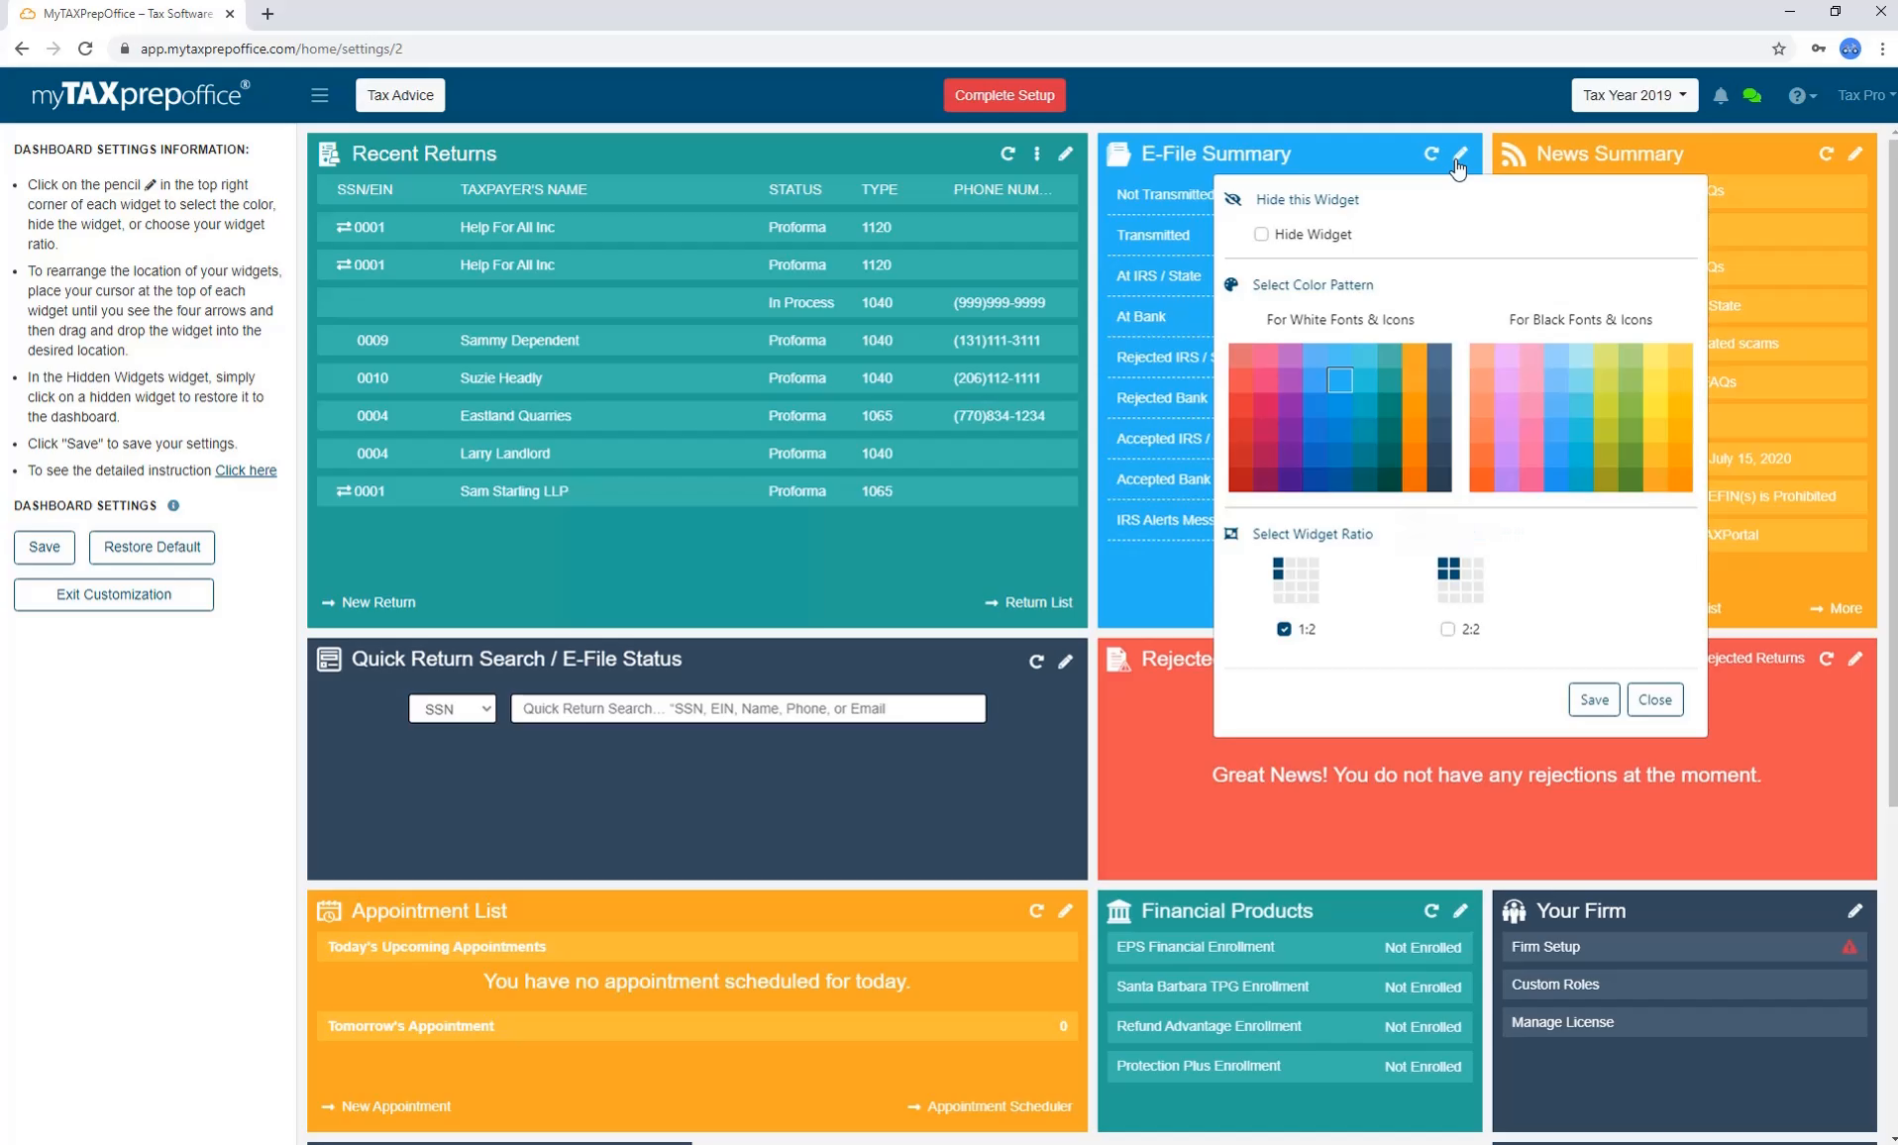
pyautogui.click(1458, 163)
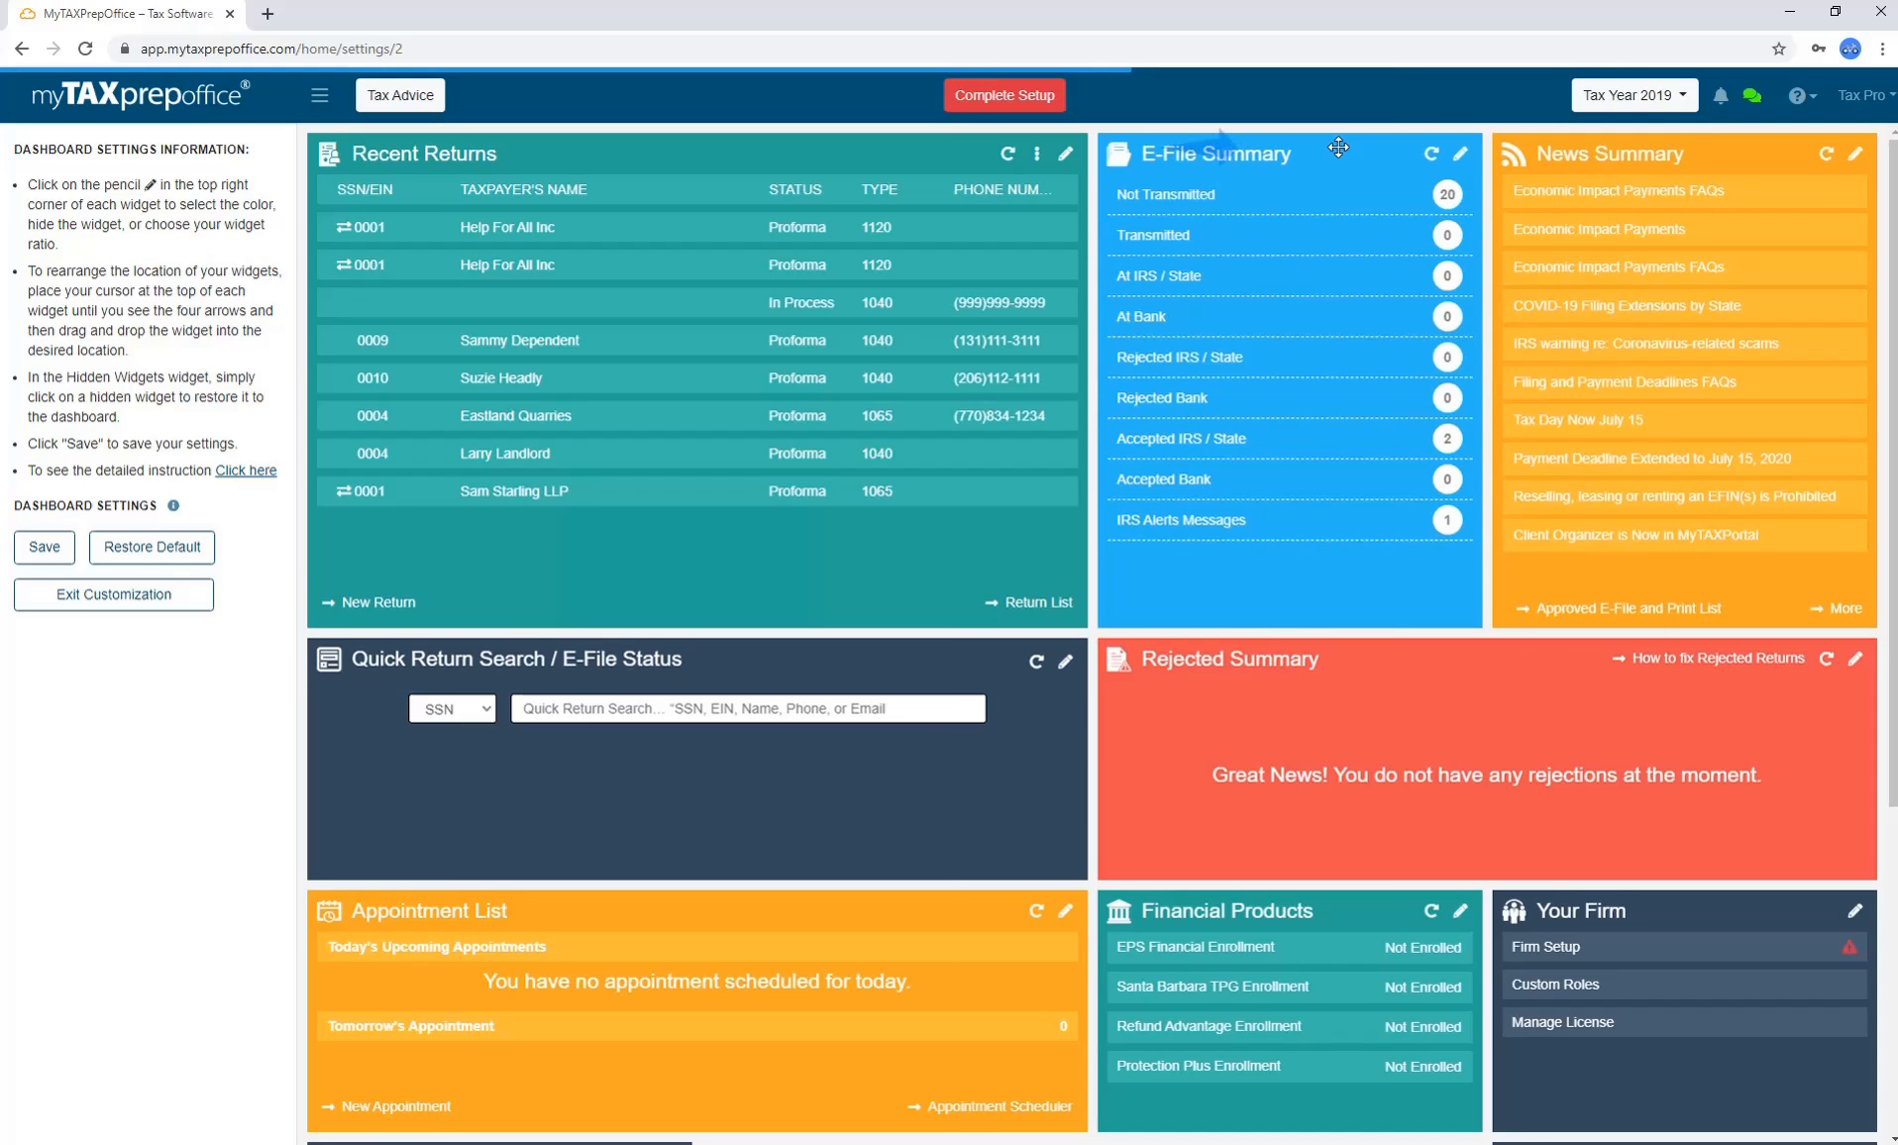
pyautogui.moveTo(1338, 146); pyautogui.dragTo(555, 164)
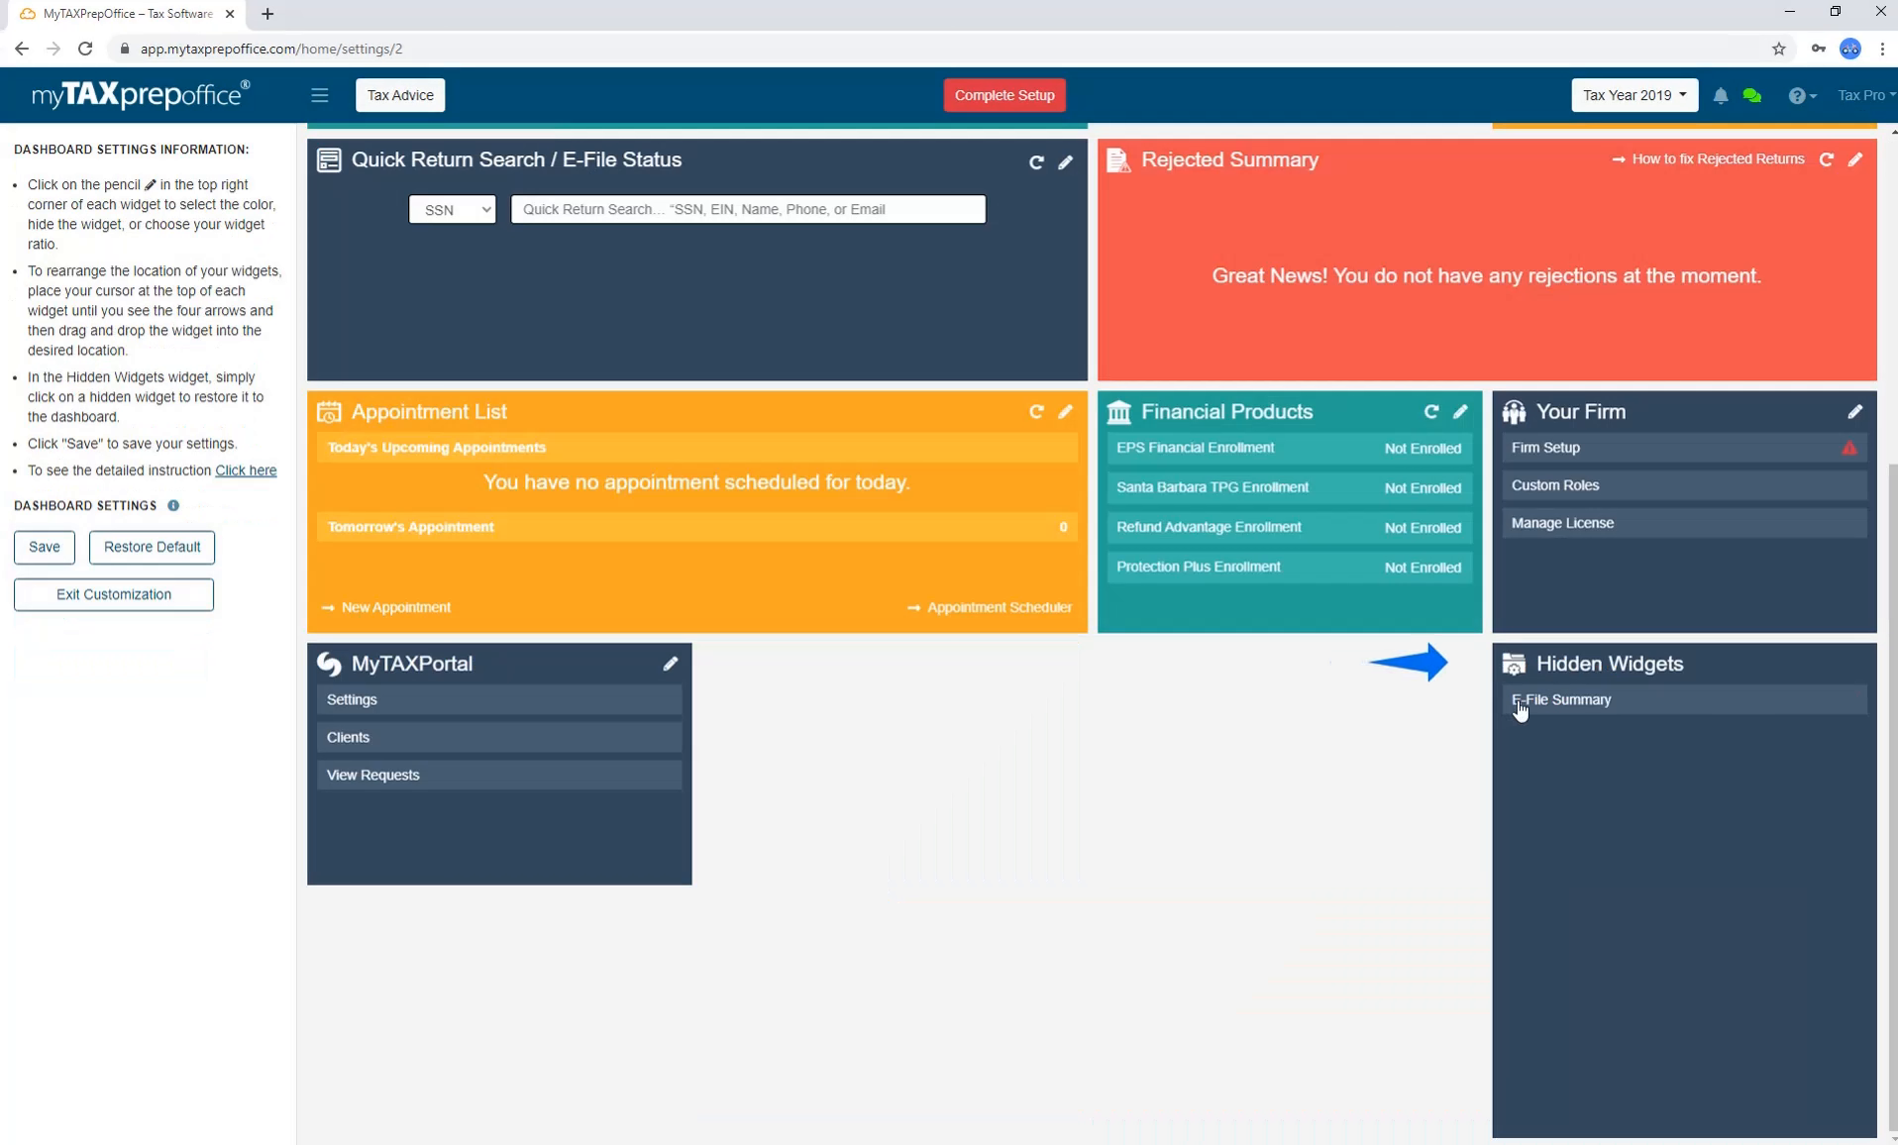
pyautogui.click(1520, 701)
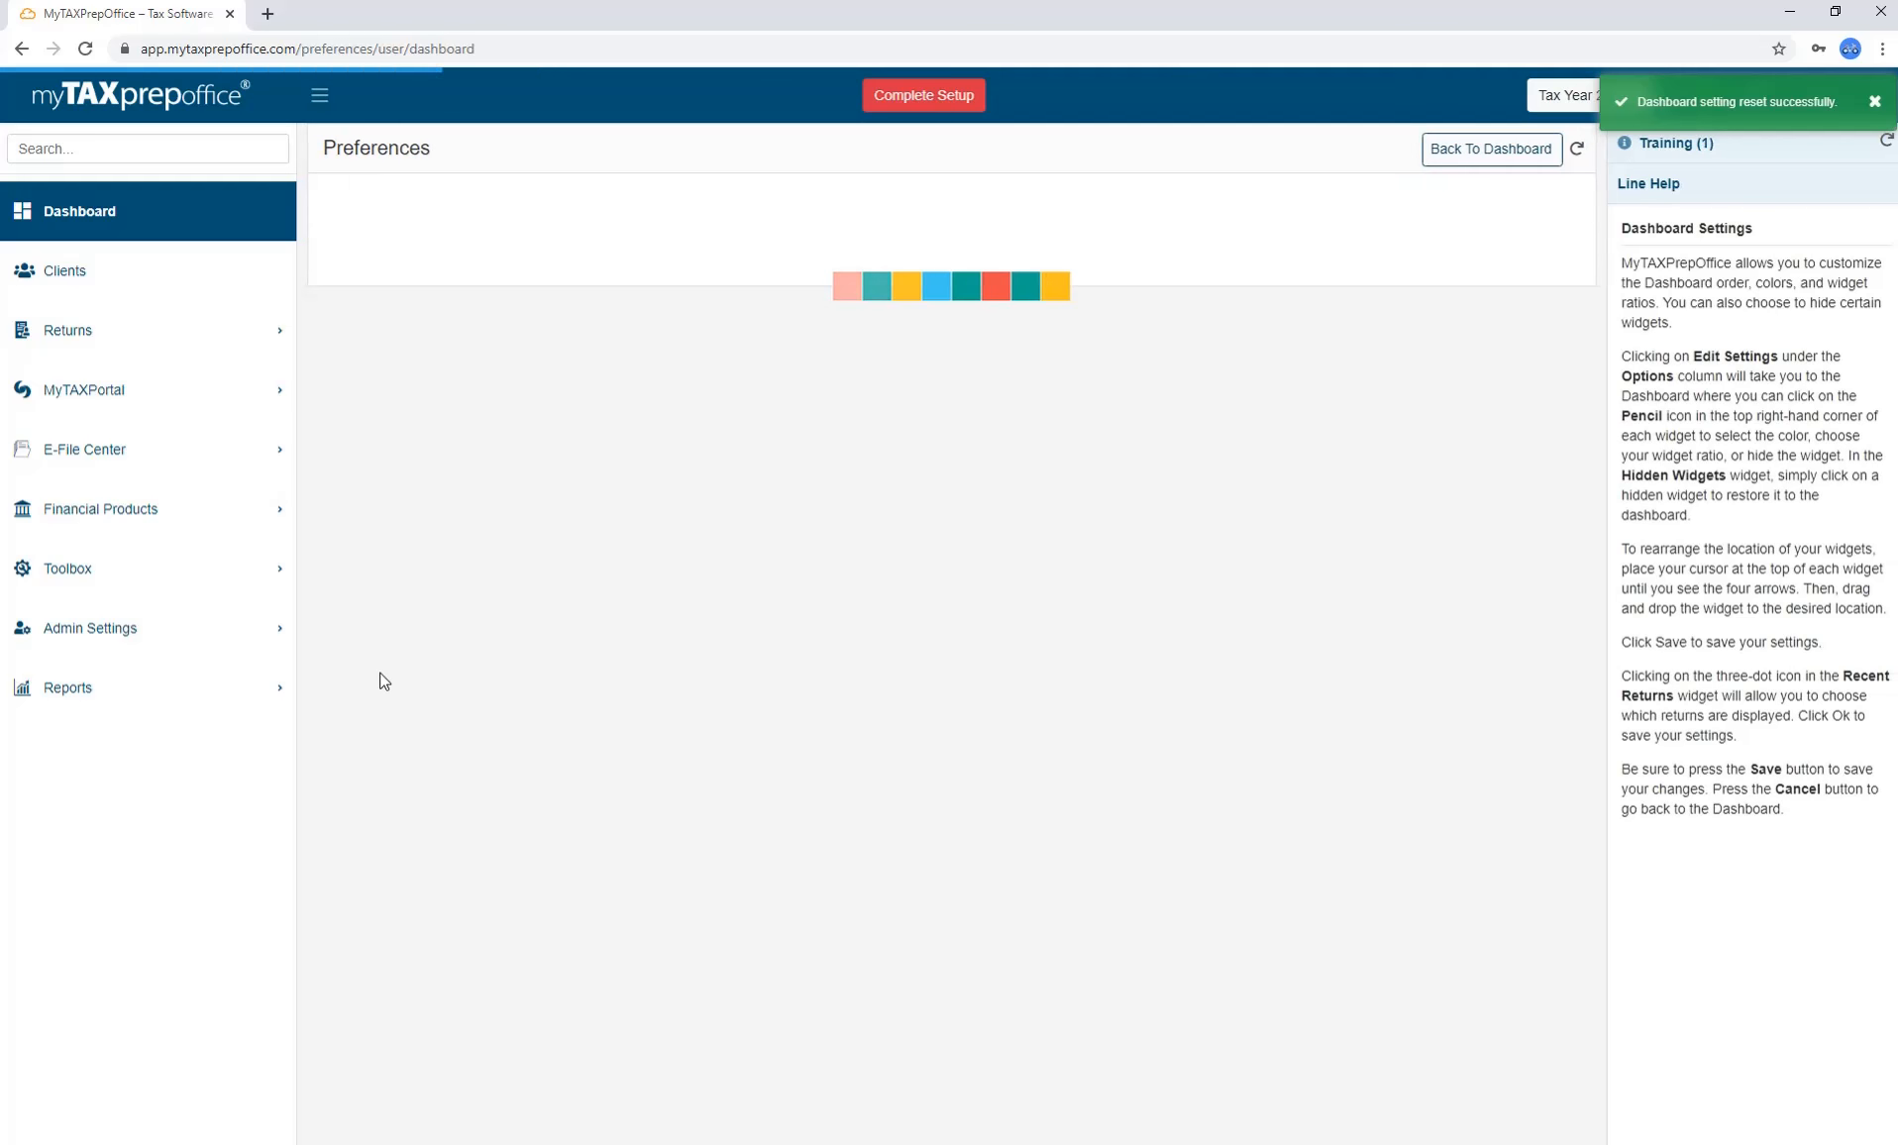
# Switch to the Return Workspace tab of the Preferences page.
pyautogui.click(1063, 194)
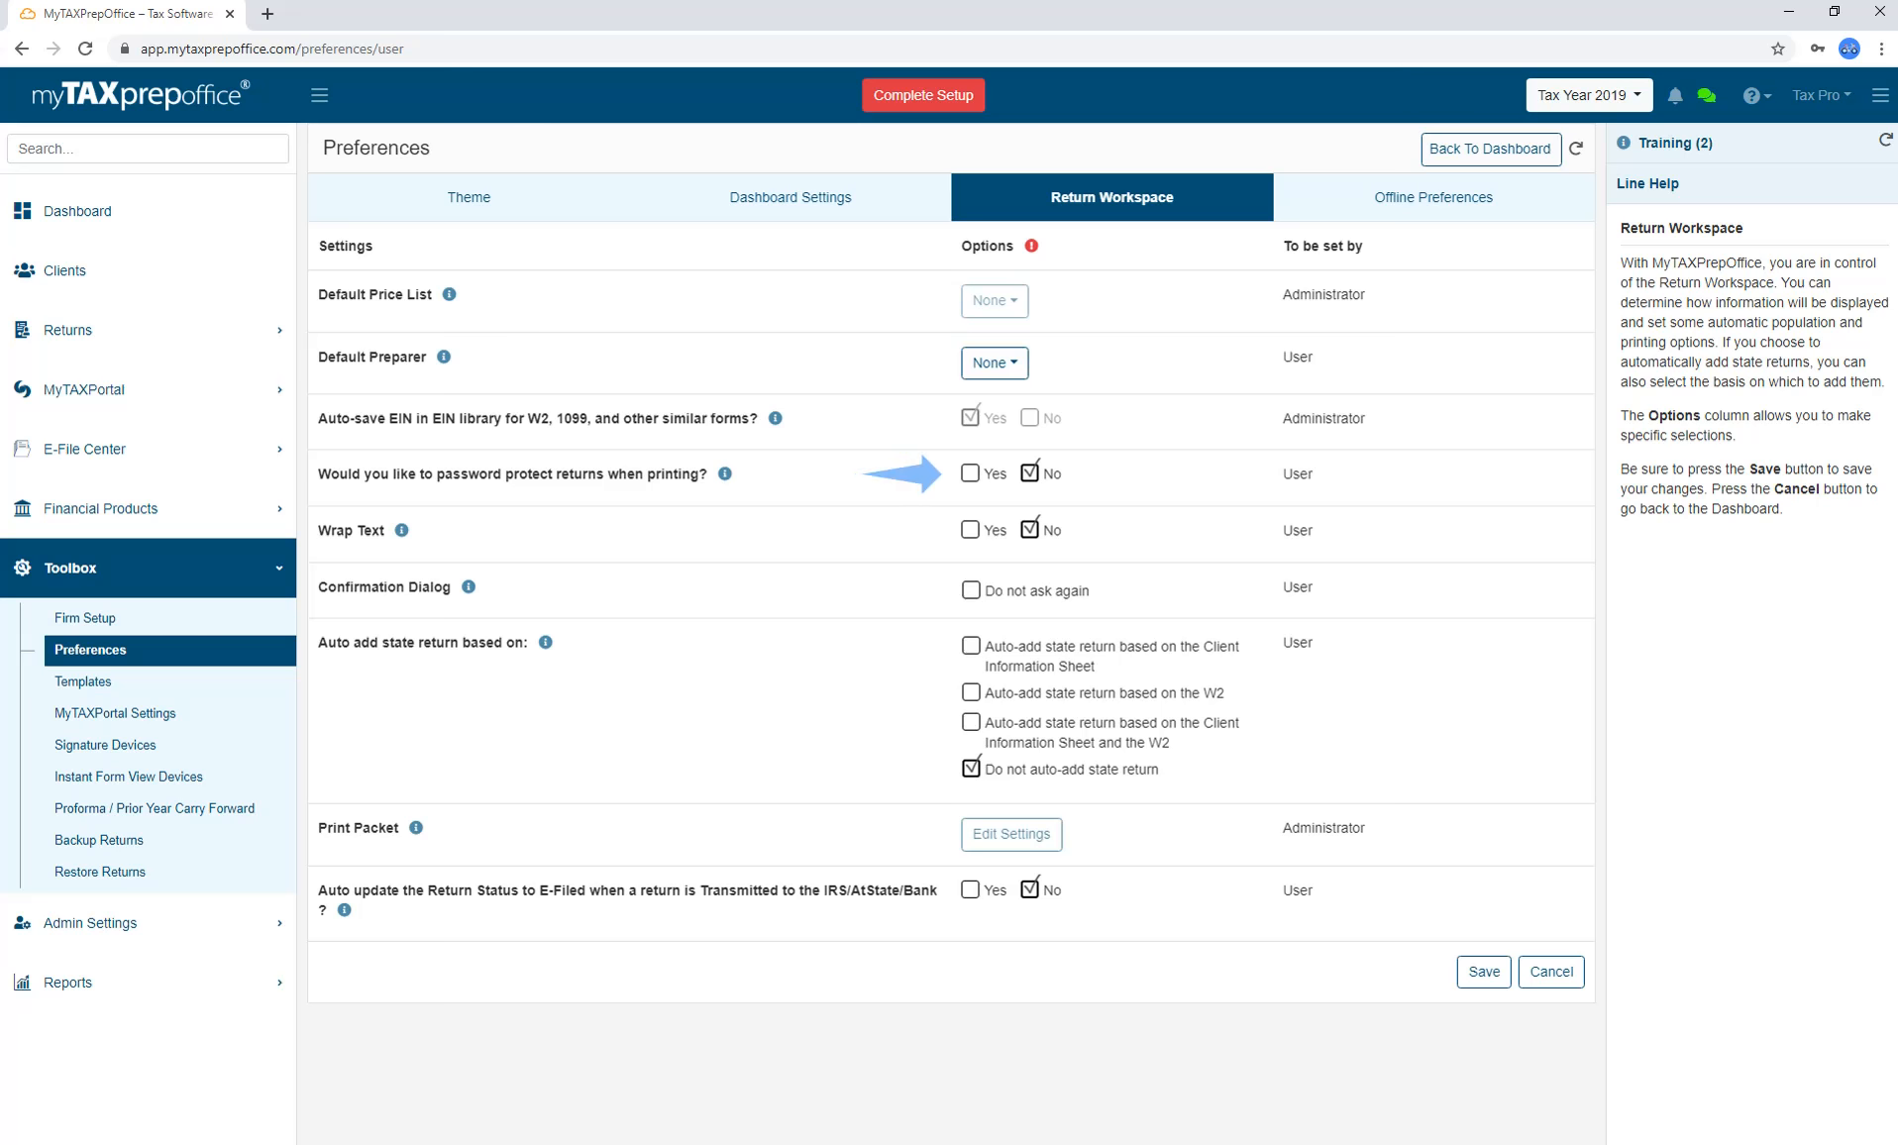
pyautogui.click(970, 473)
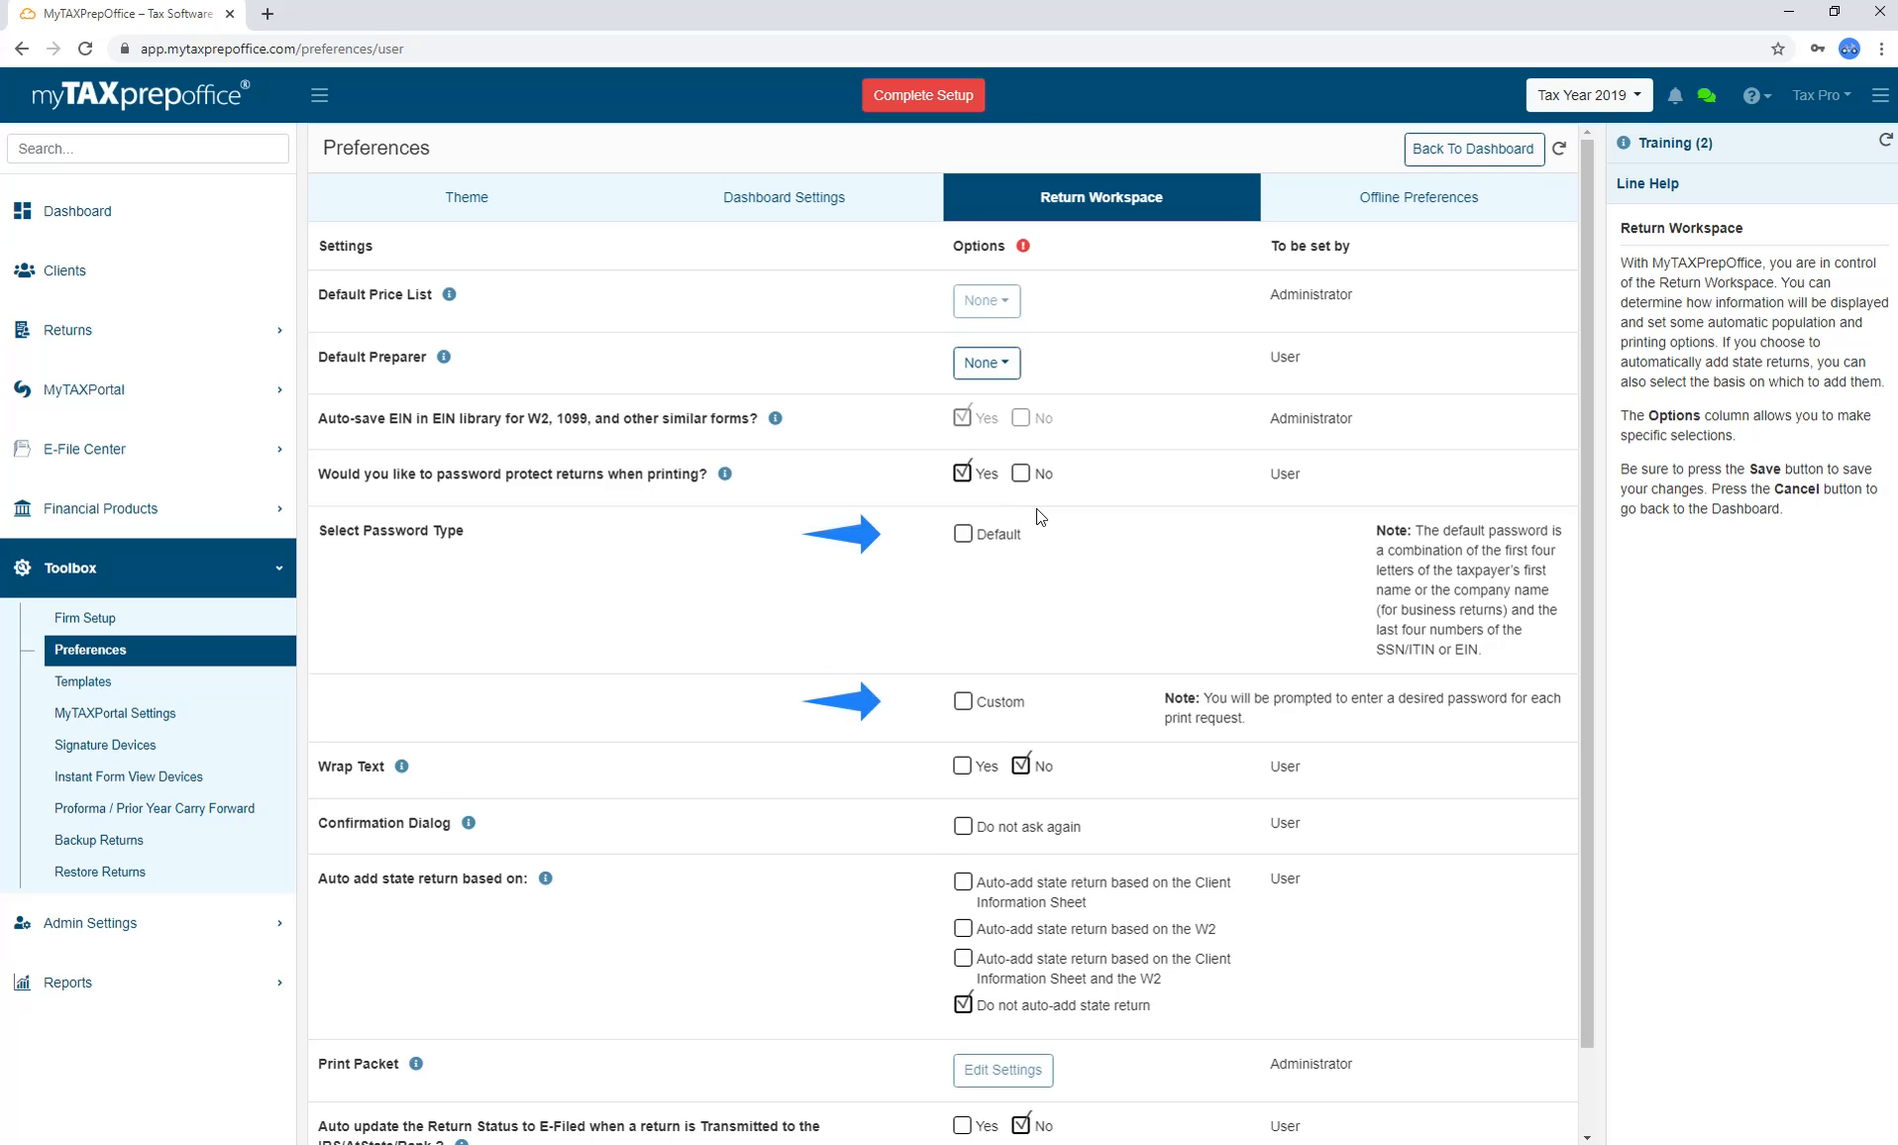
pyautogui.click(963, 534)
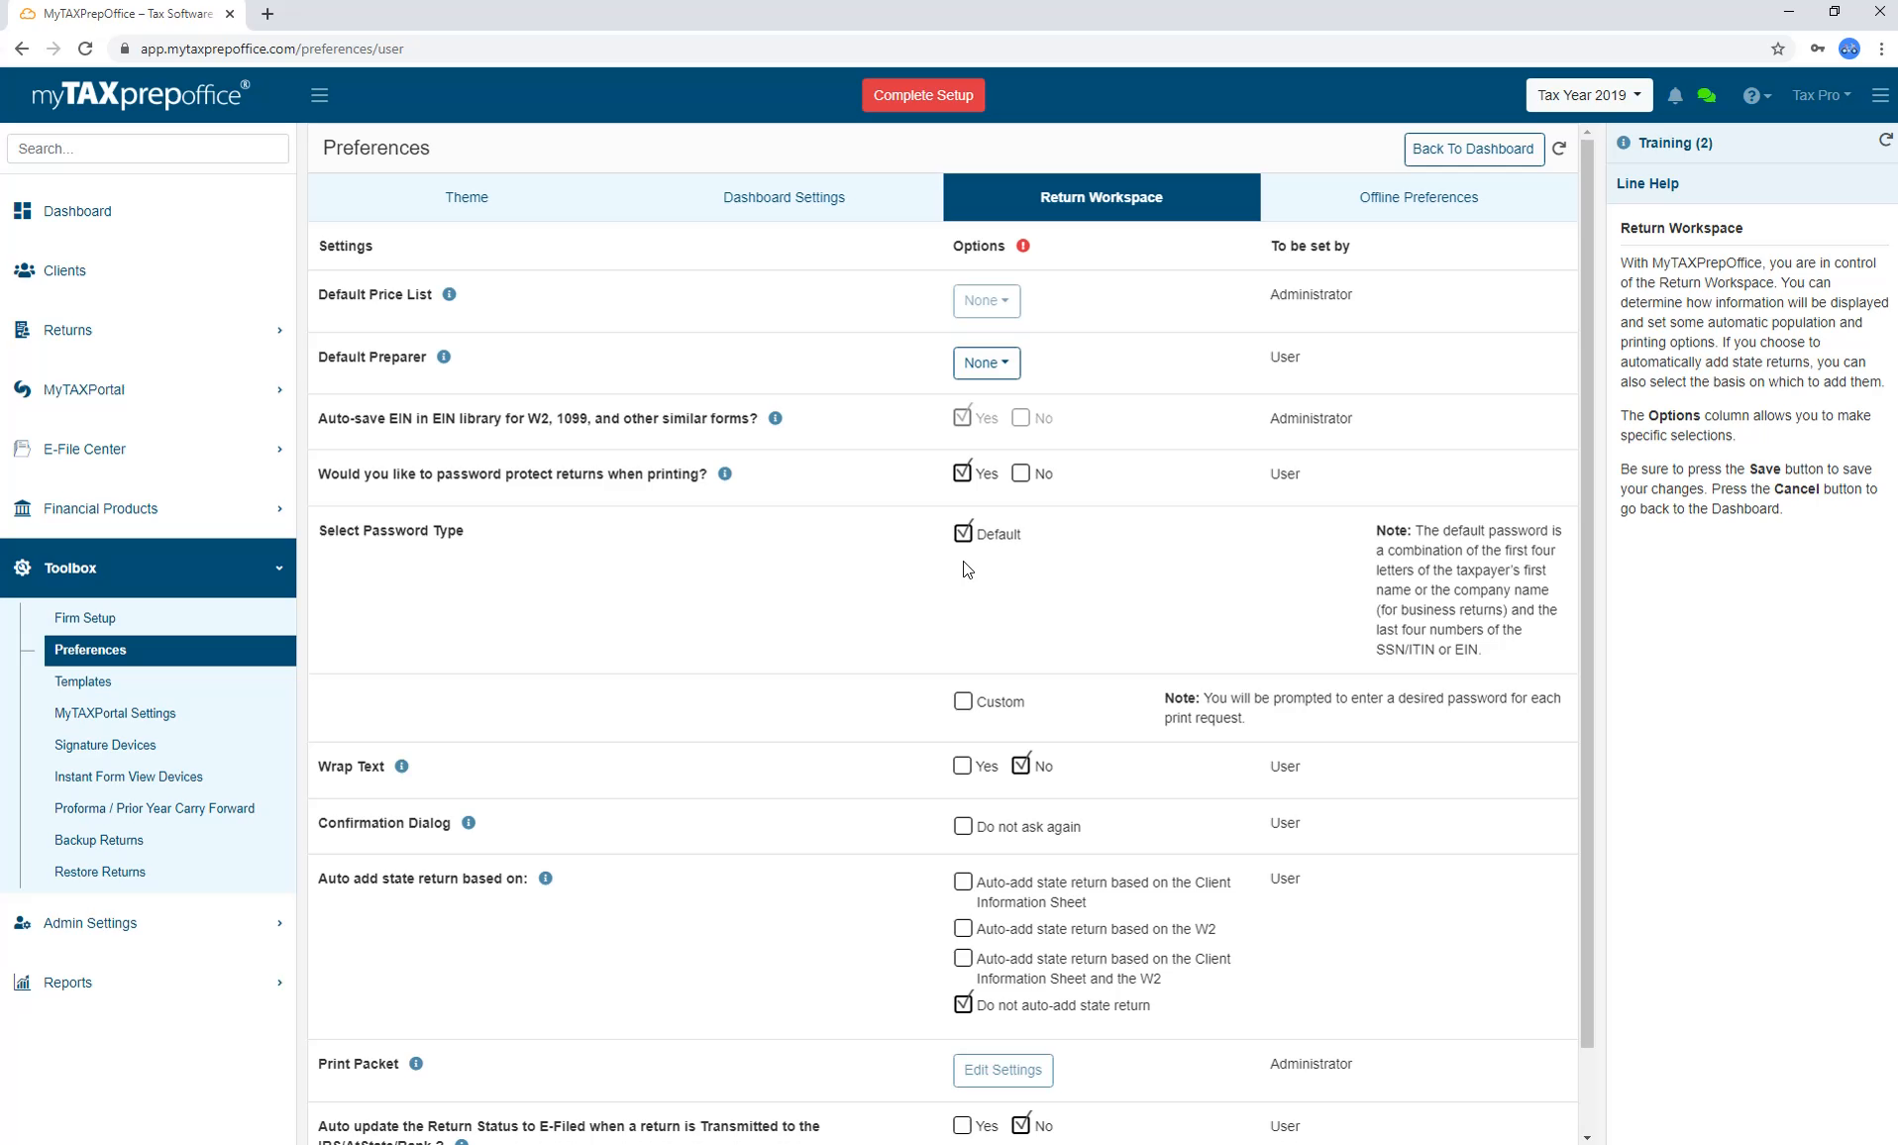
pyautogui.click(963, 701)
pyautogui.click(1020, 473)
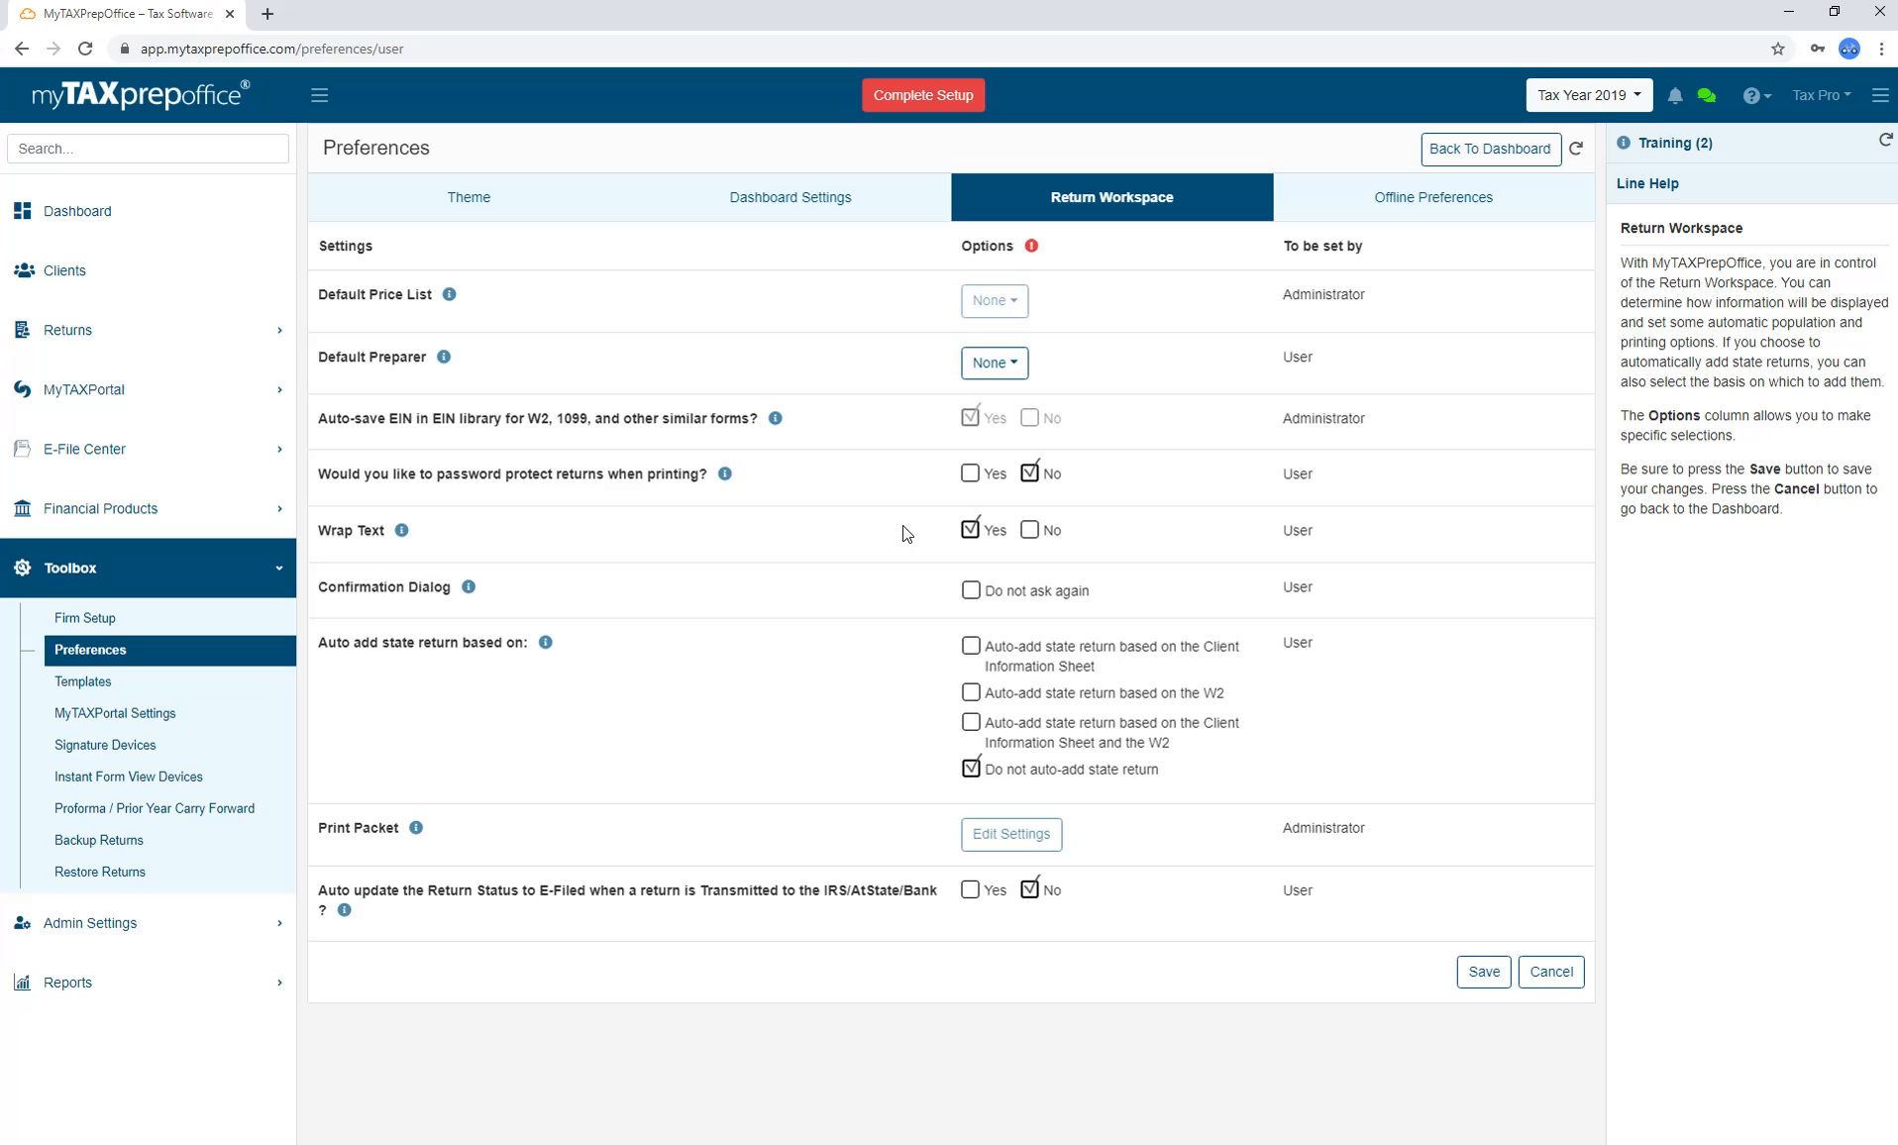
pyautogui.click(1030, 531)
pyautogui.click(971, 589)
pyautogui.click(968, 595)
# Try each auto-add state return option, keep Do not auto-add, and save Return Workspace preferences.
pyautogui.click(971, 646)
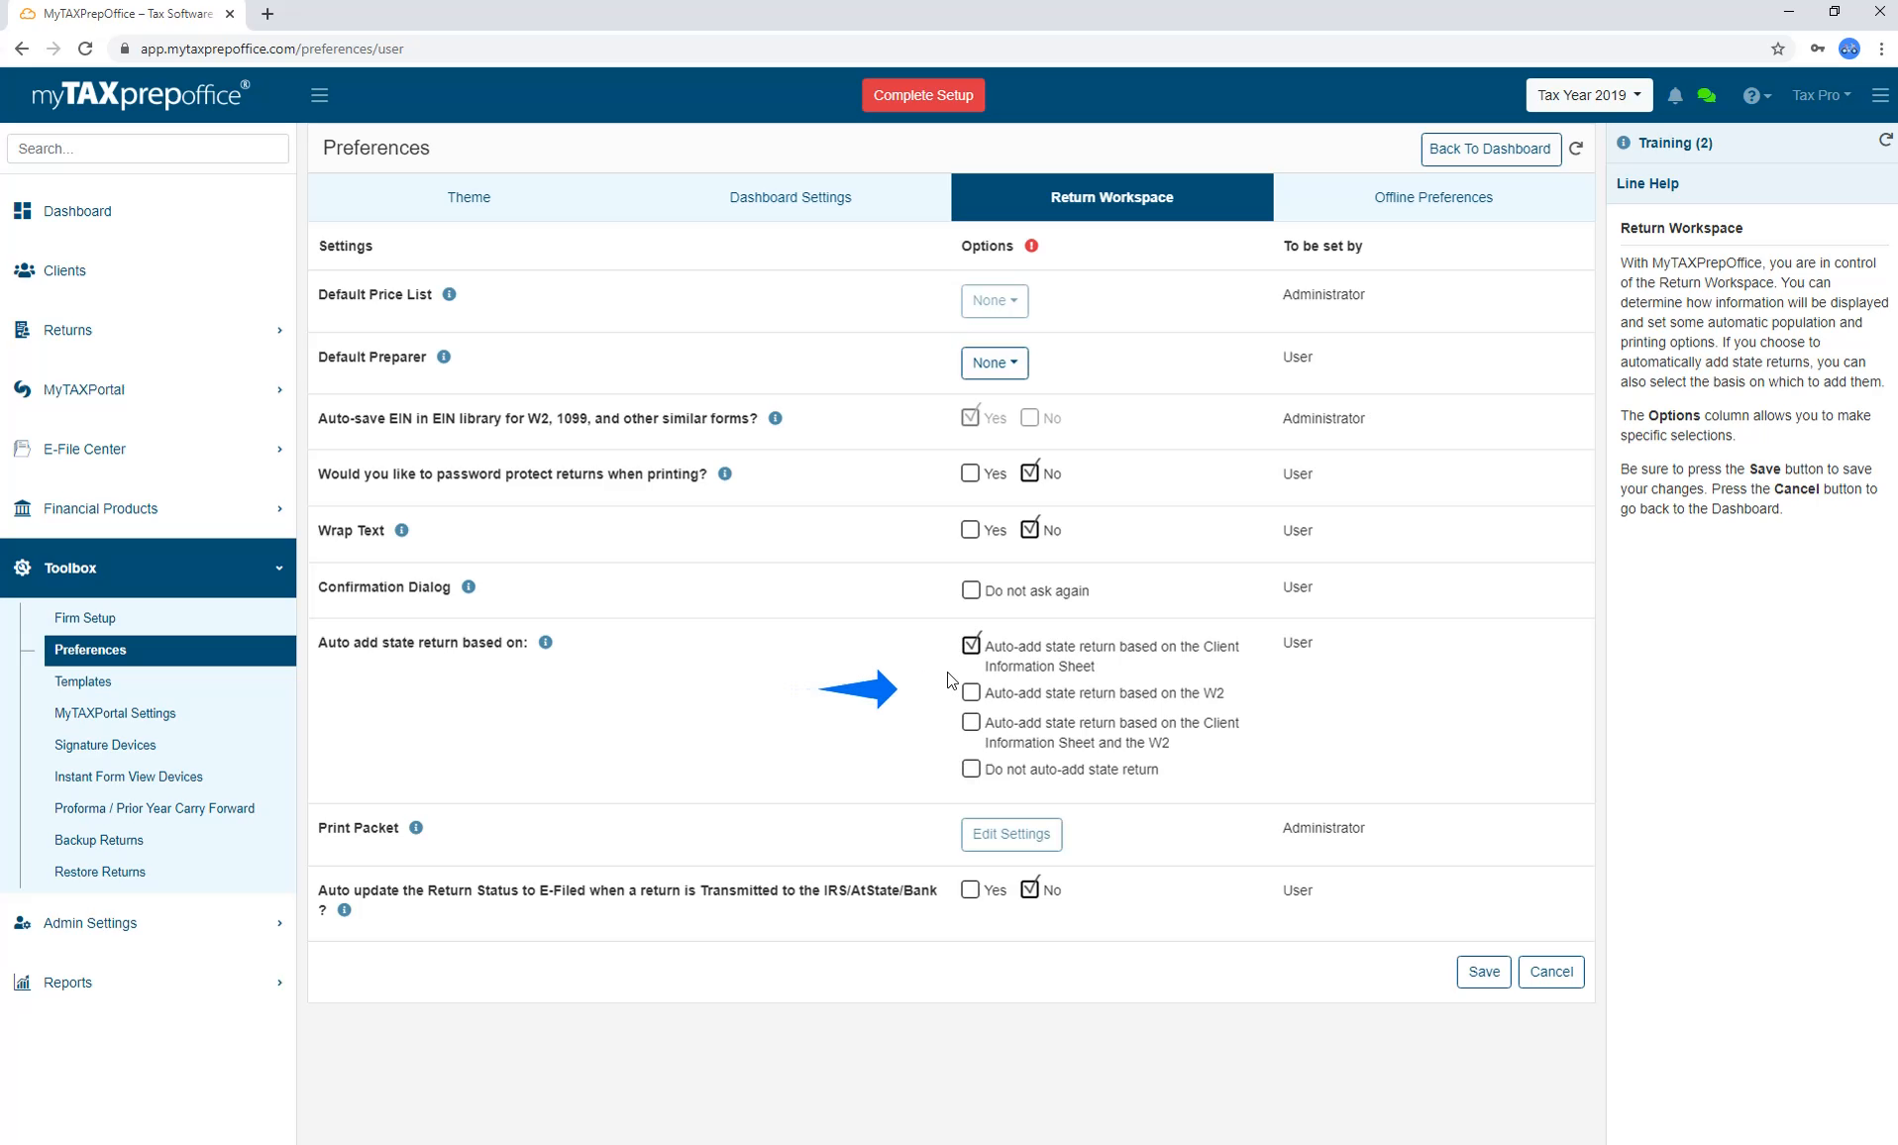
pyautogui.click(971, 694)
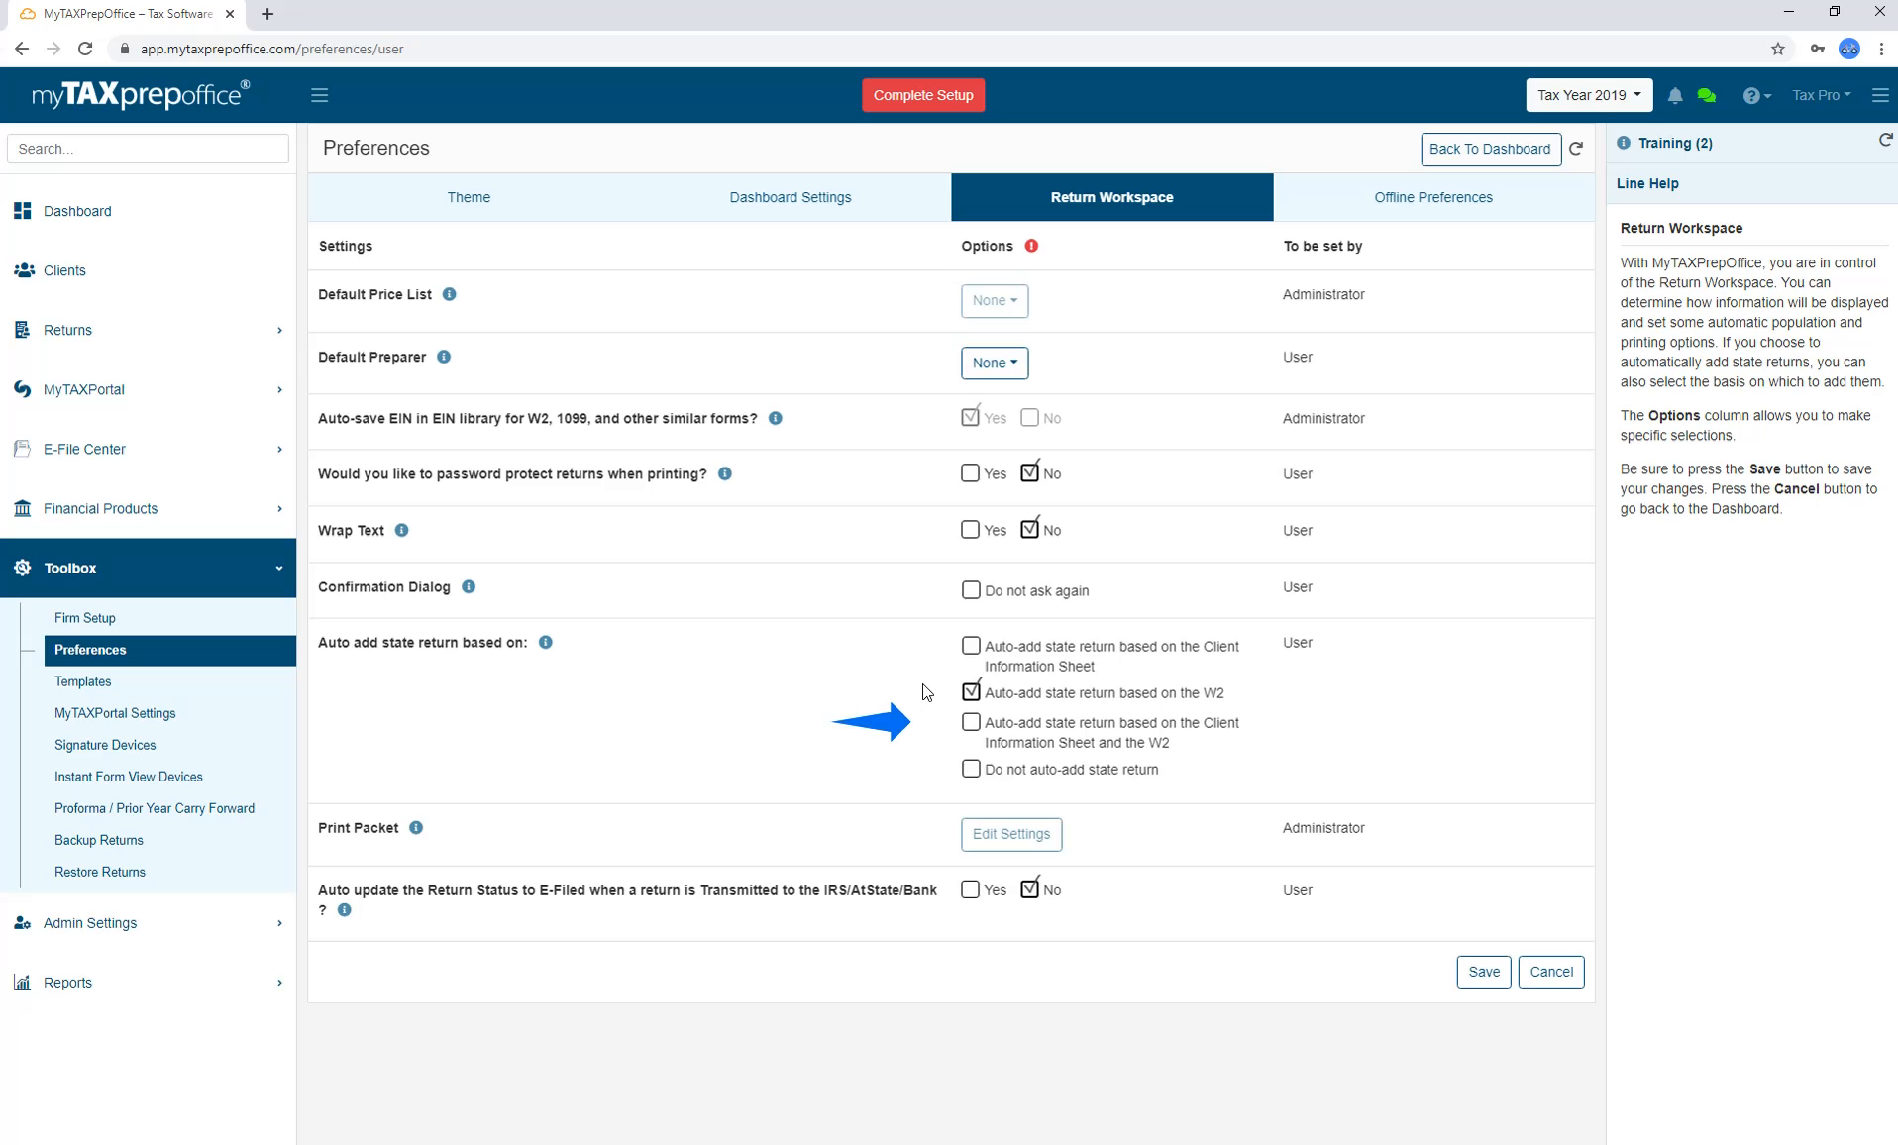
pyautogui.click(973, 724)
pyautogui.click(970, 772)
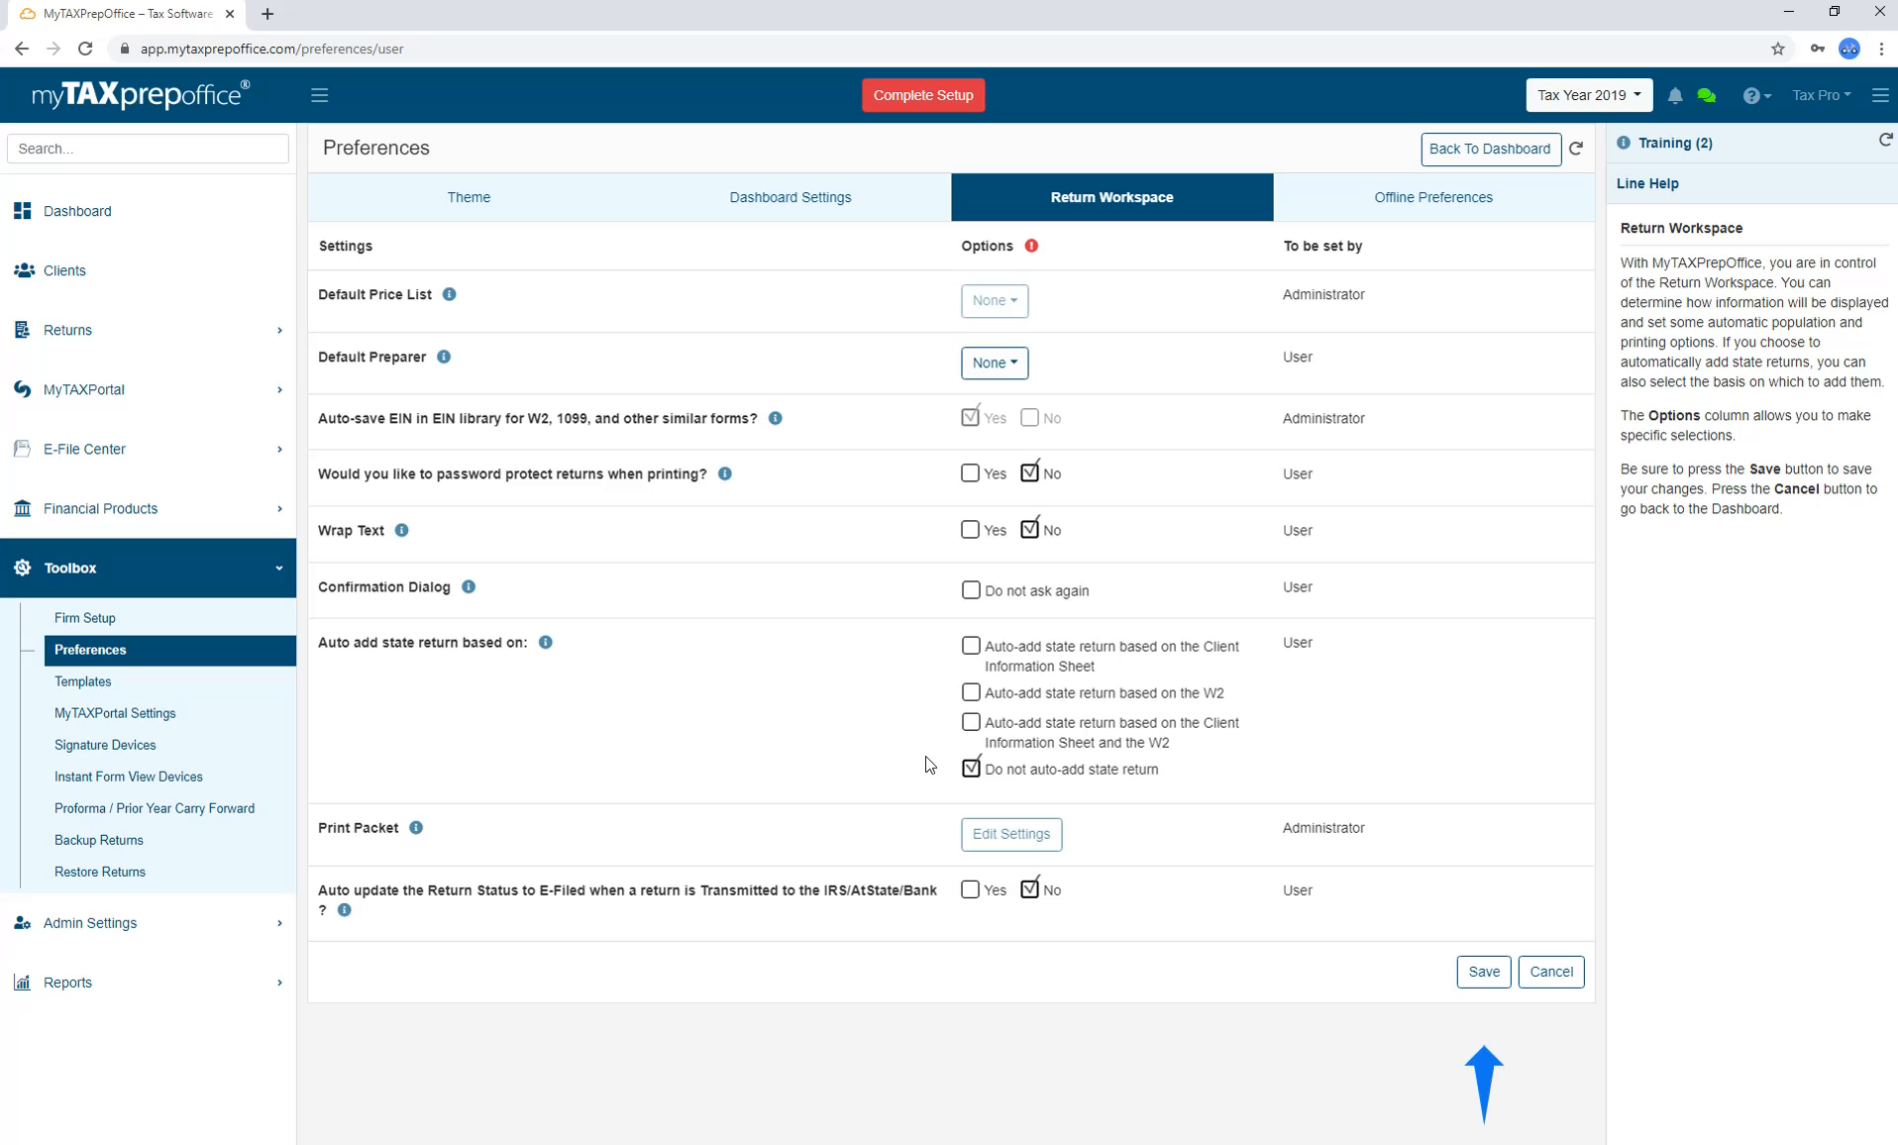
pyautogui.click(1483, 971)
pyautogui.click(1421, 203)
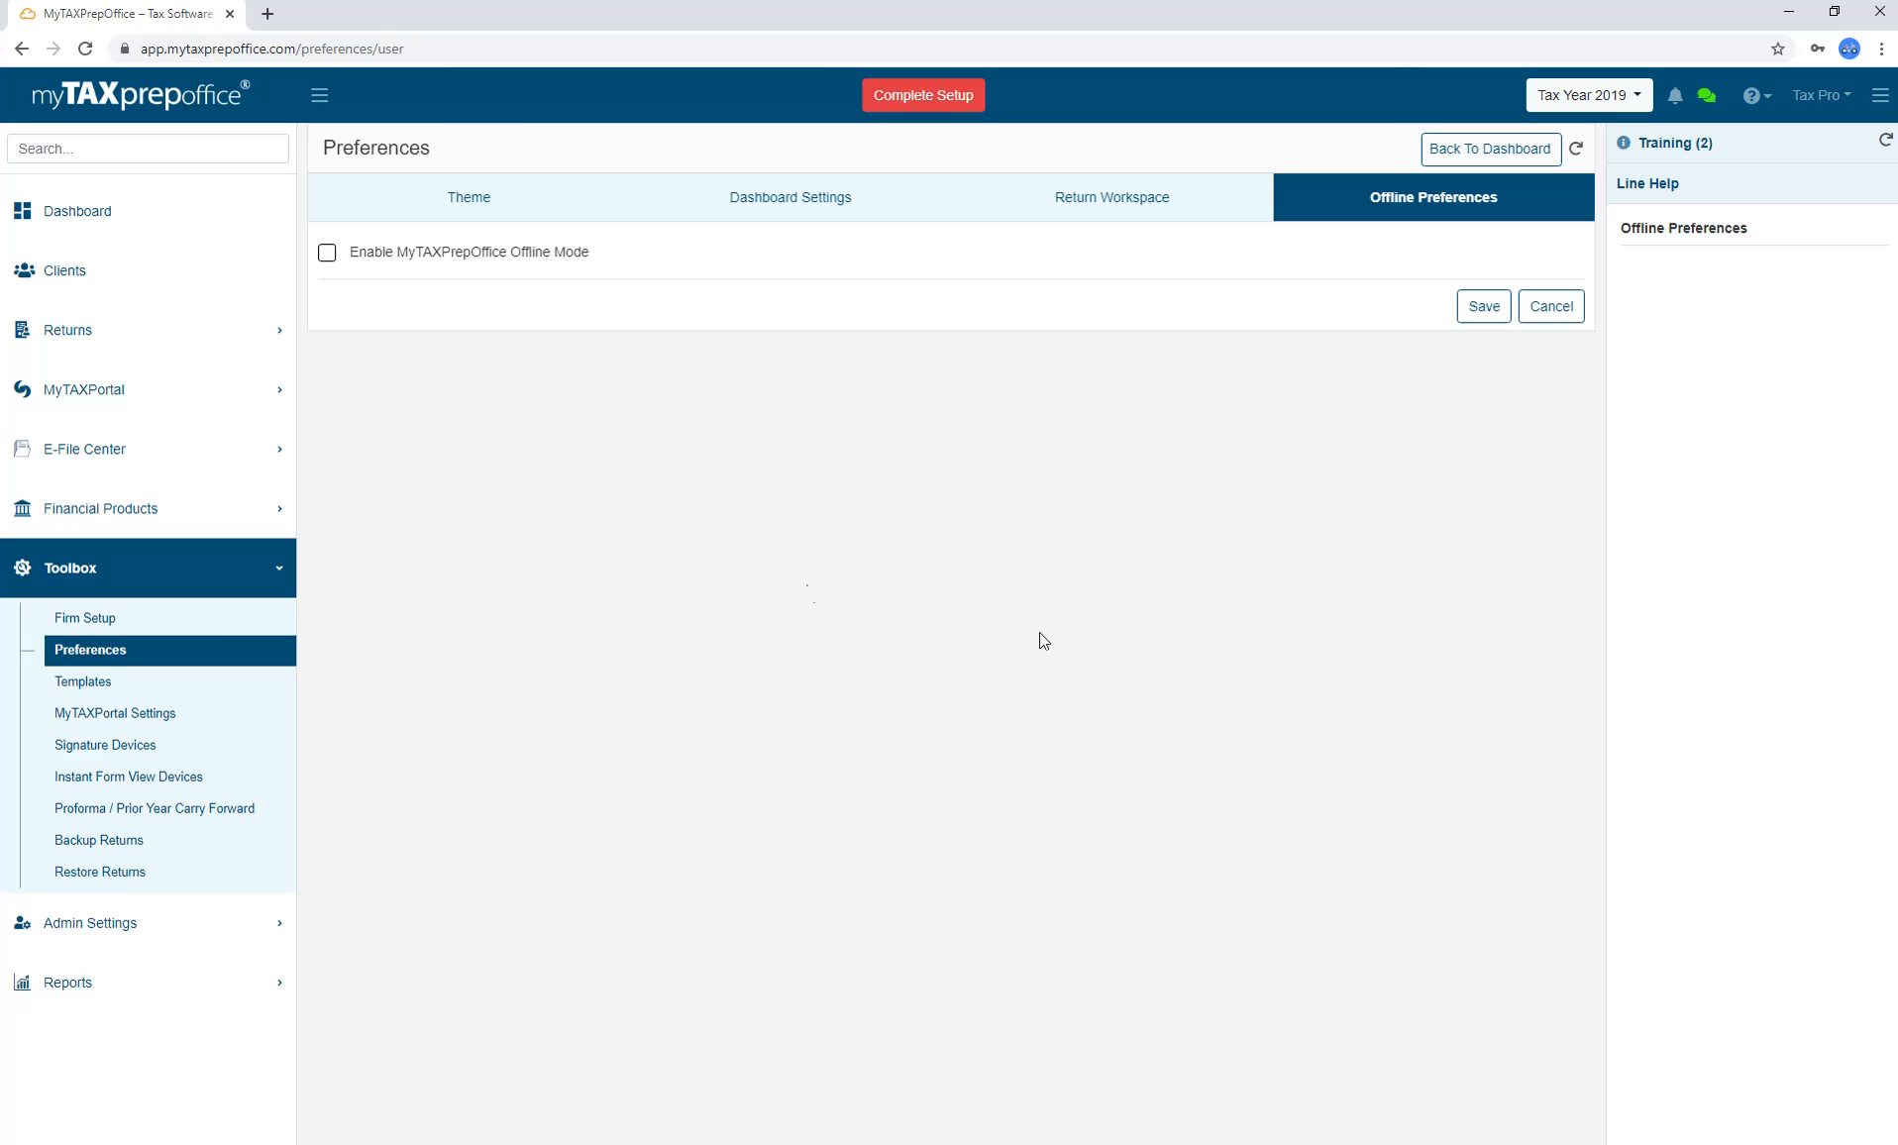
# Leave MyTAXPrepOffice Offline Mode unticked after trying it, and save the offline preferences.
pyautogui.click(327, 255)
pyautogui.click(329, 260)
pyautogui.click(1483, 307)
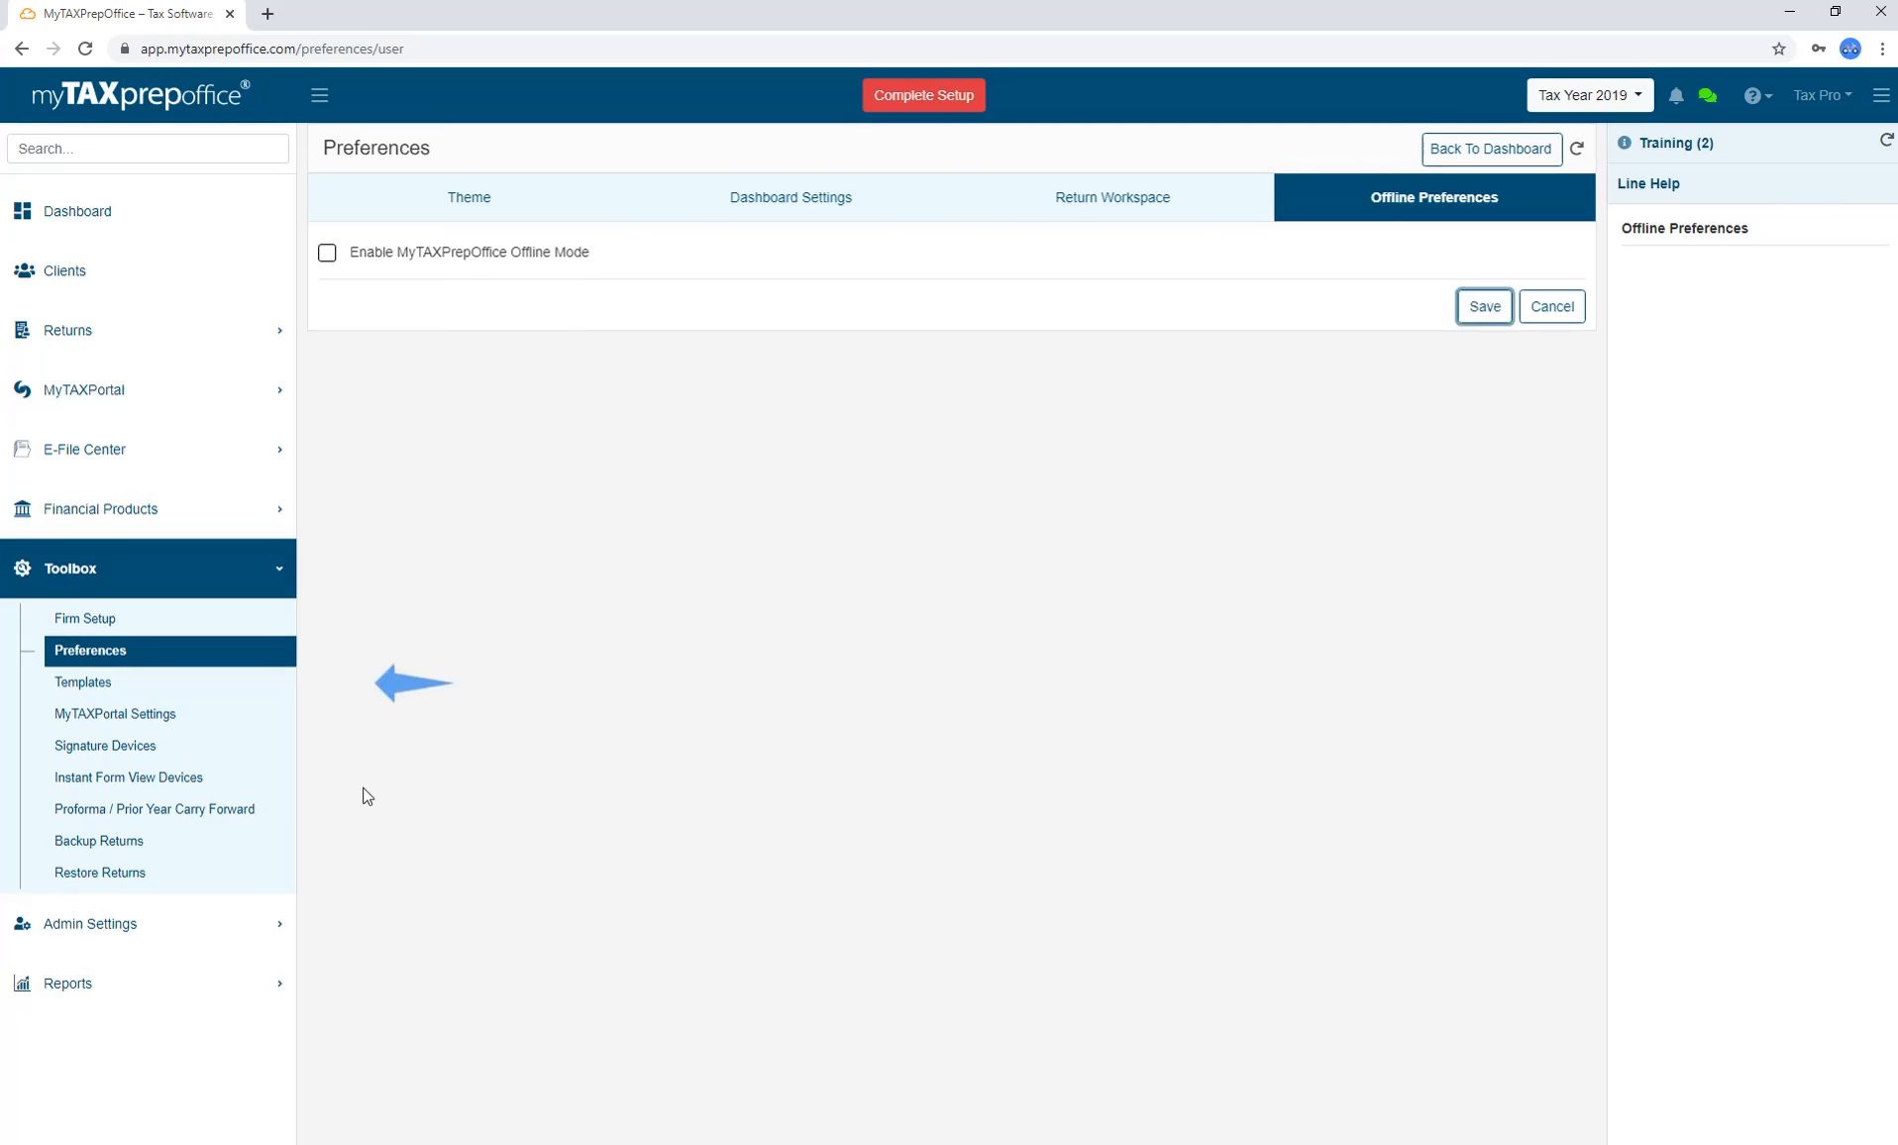
pyautogui.click(272, 683)
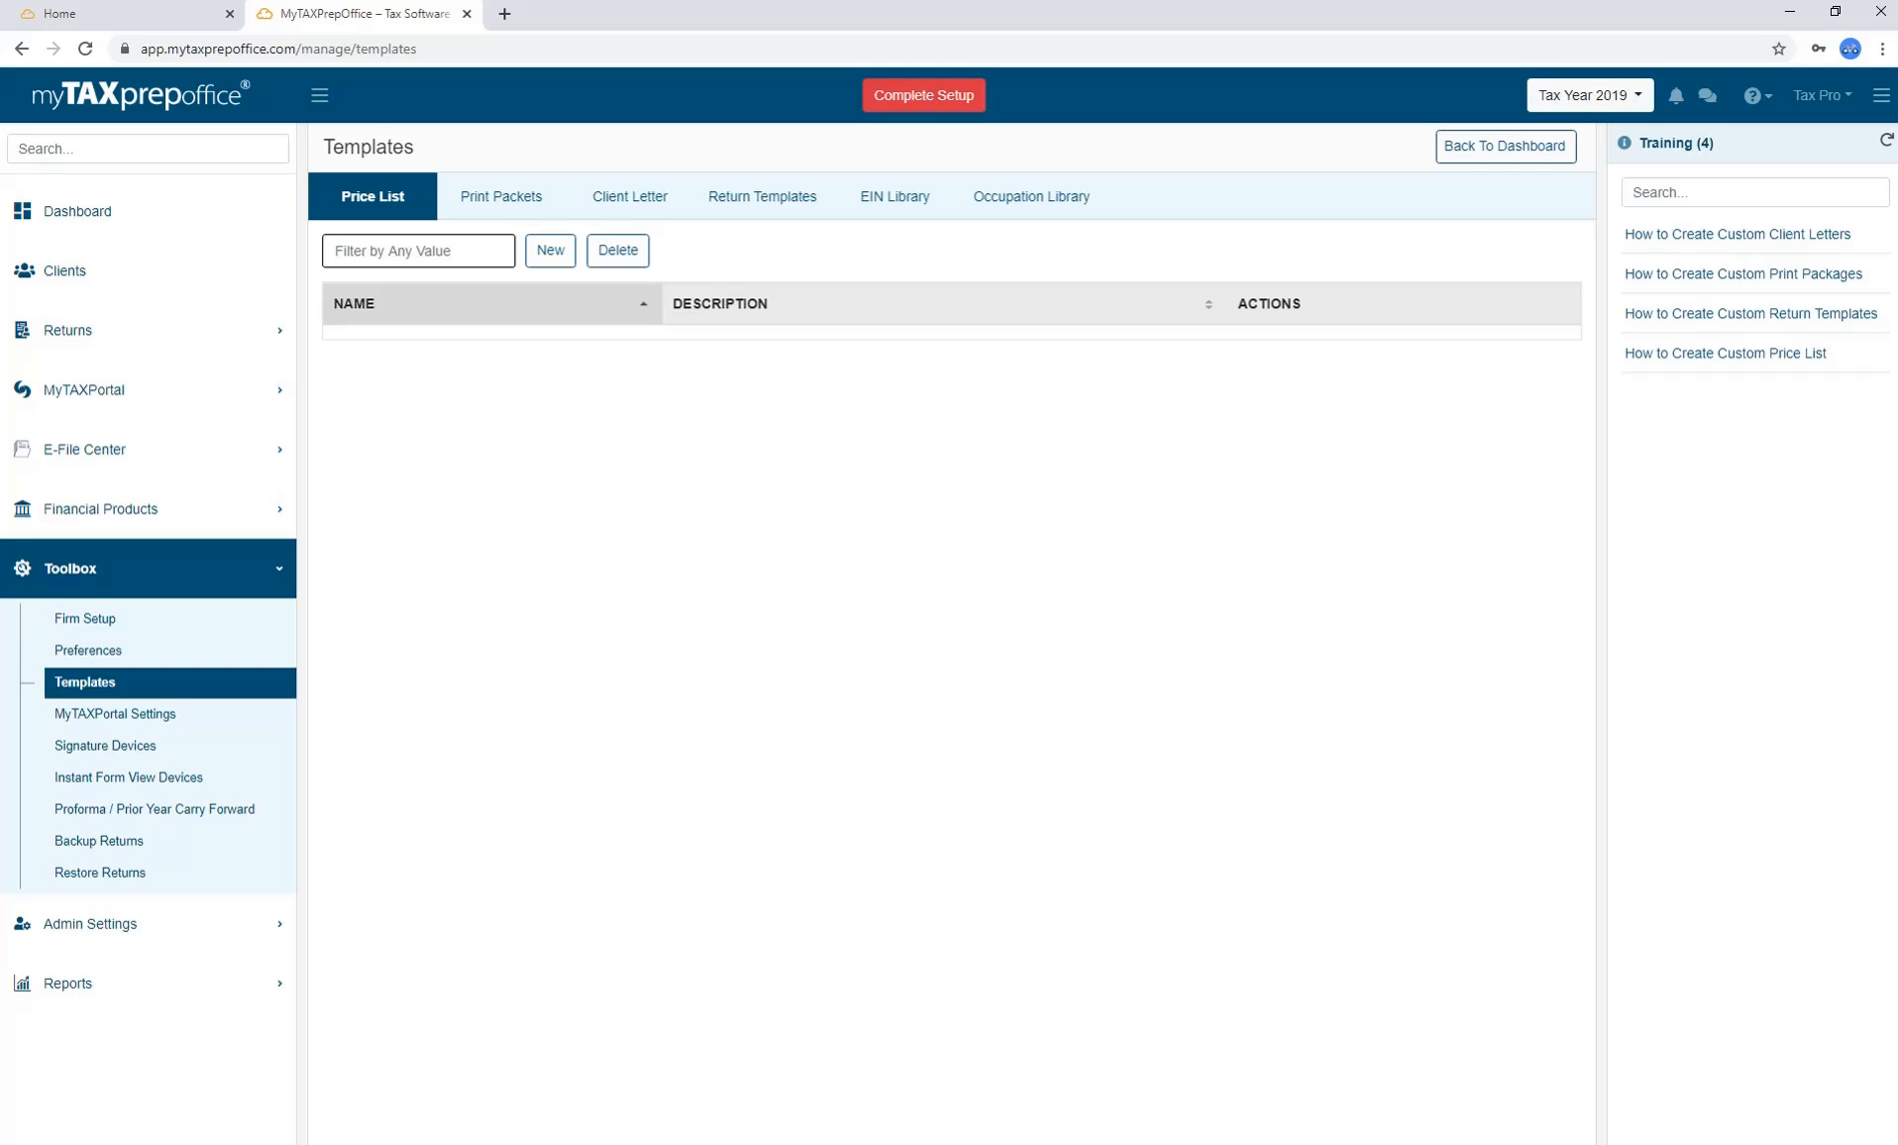
# Start a new price list named Flat Rate with Form 1040 priced at 100.
pyautogui.click(550, 252)
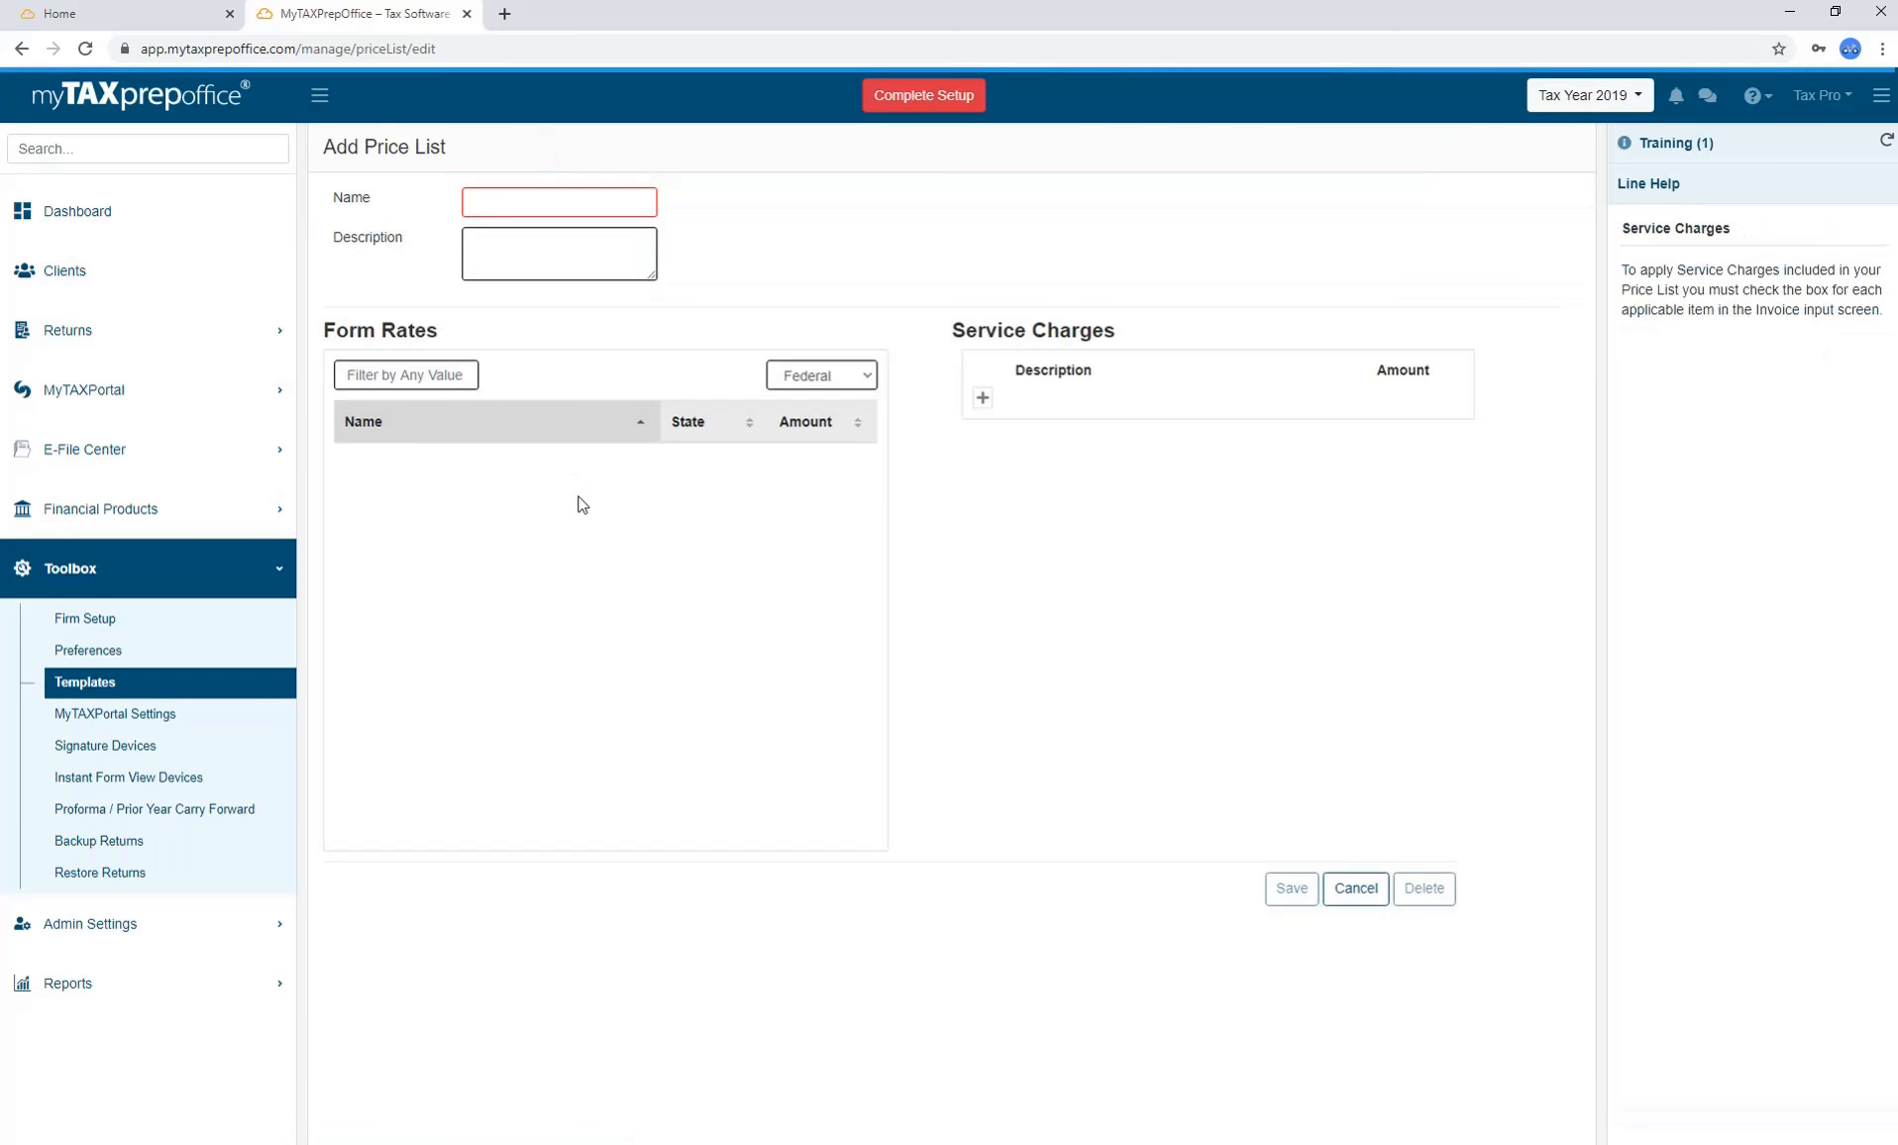
pyautogui.click(573, 202)
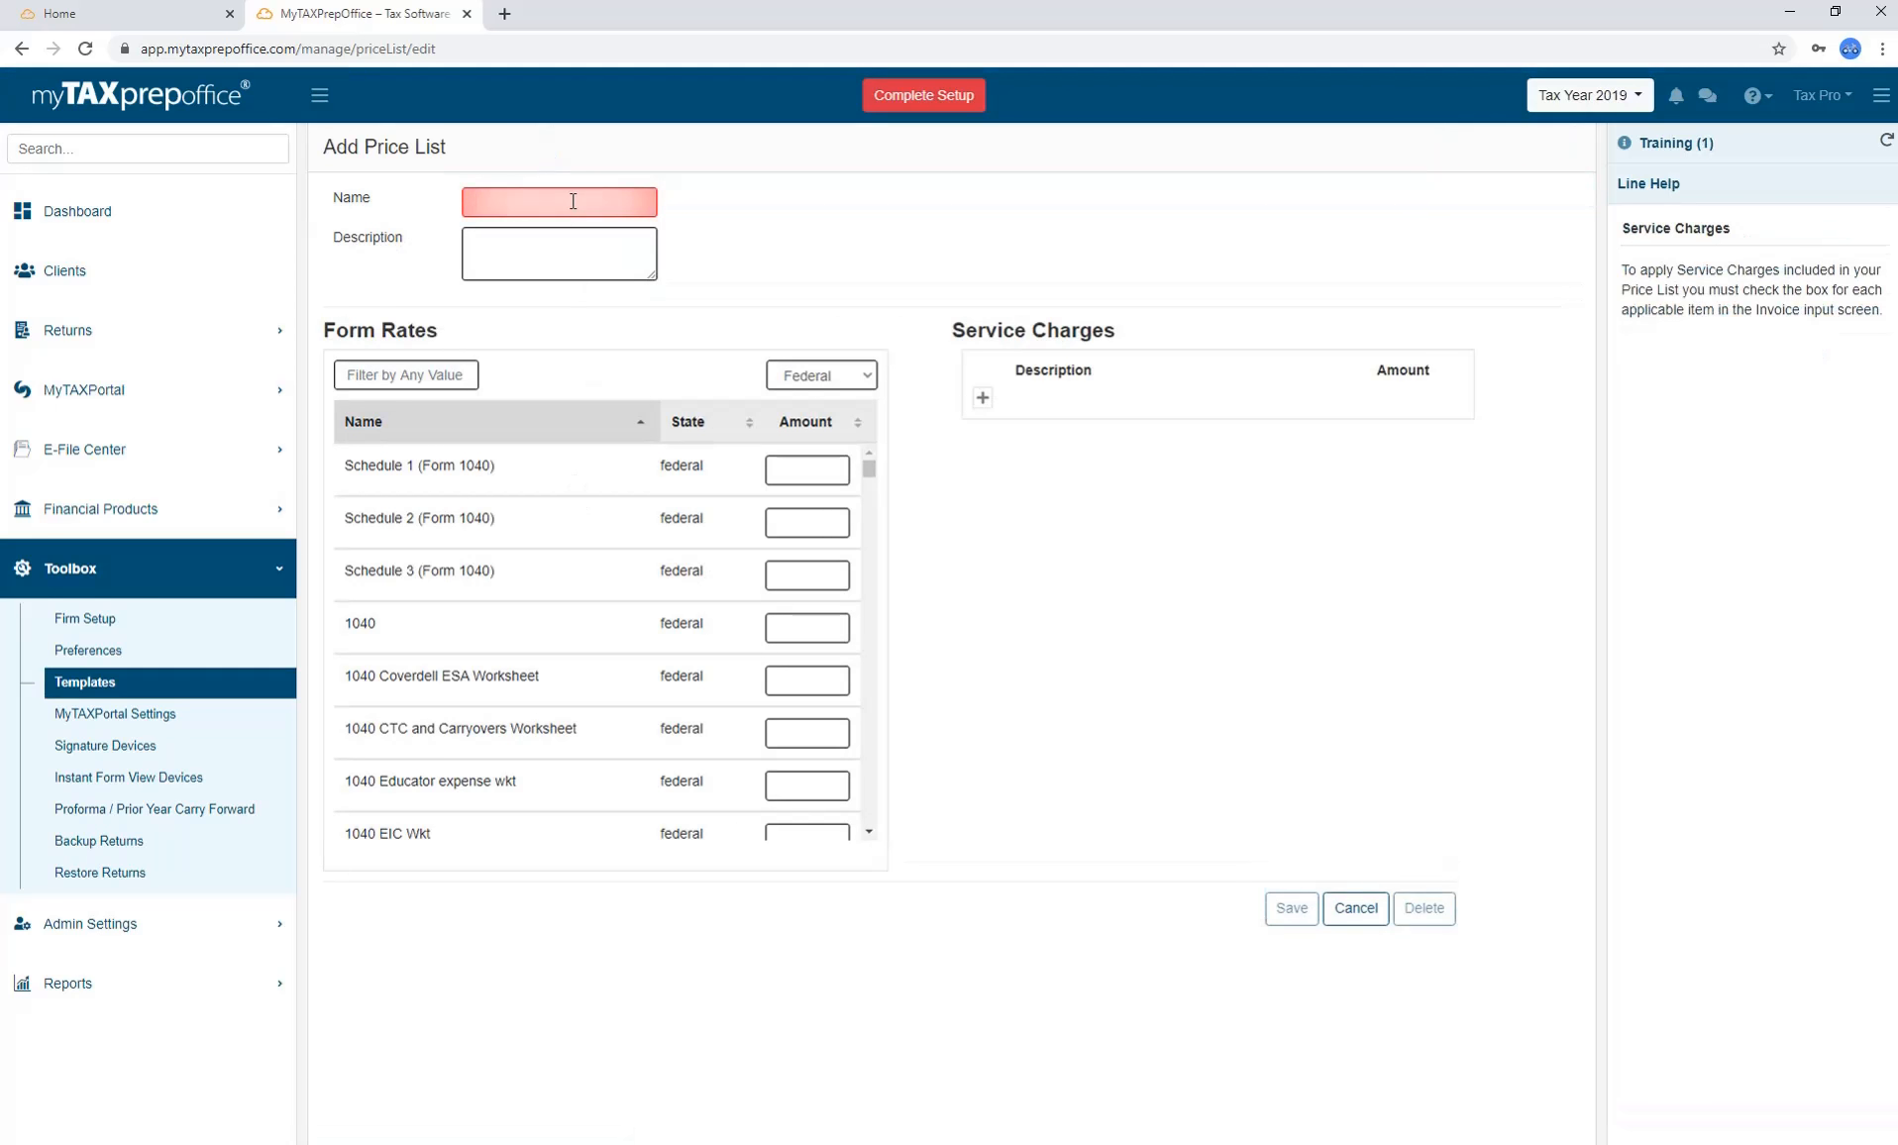
pyautogui.write('Flat Rate')
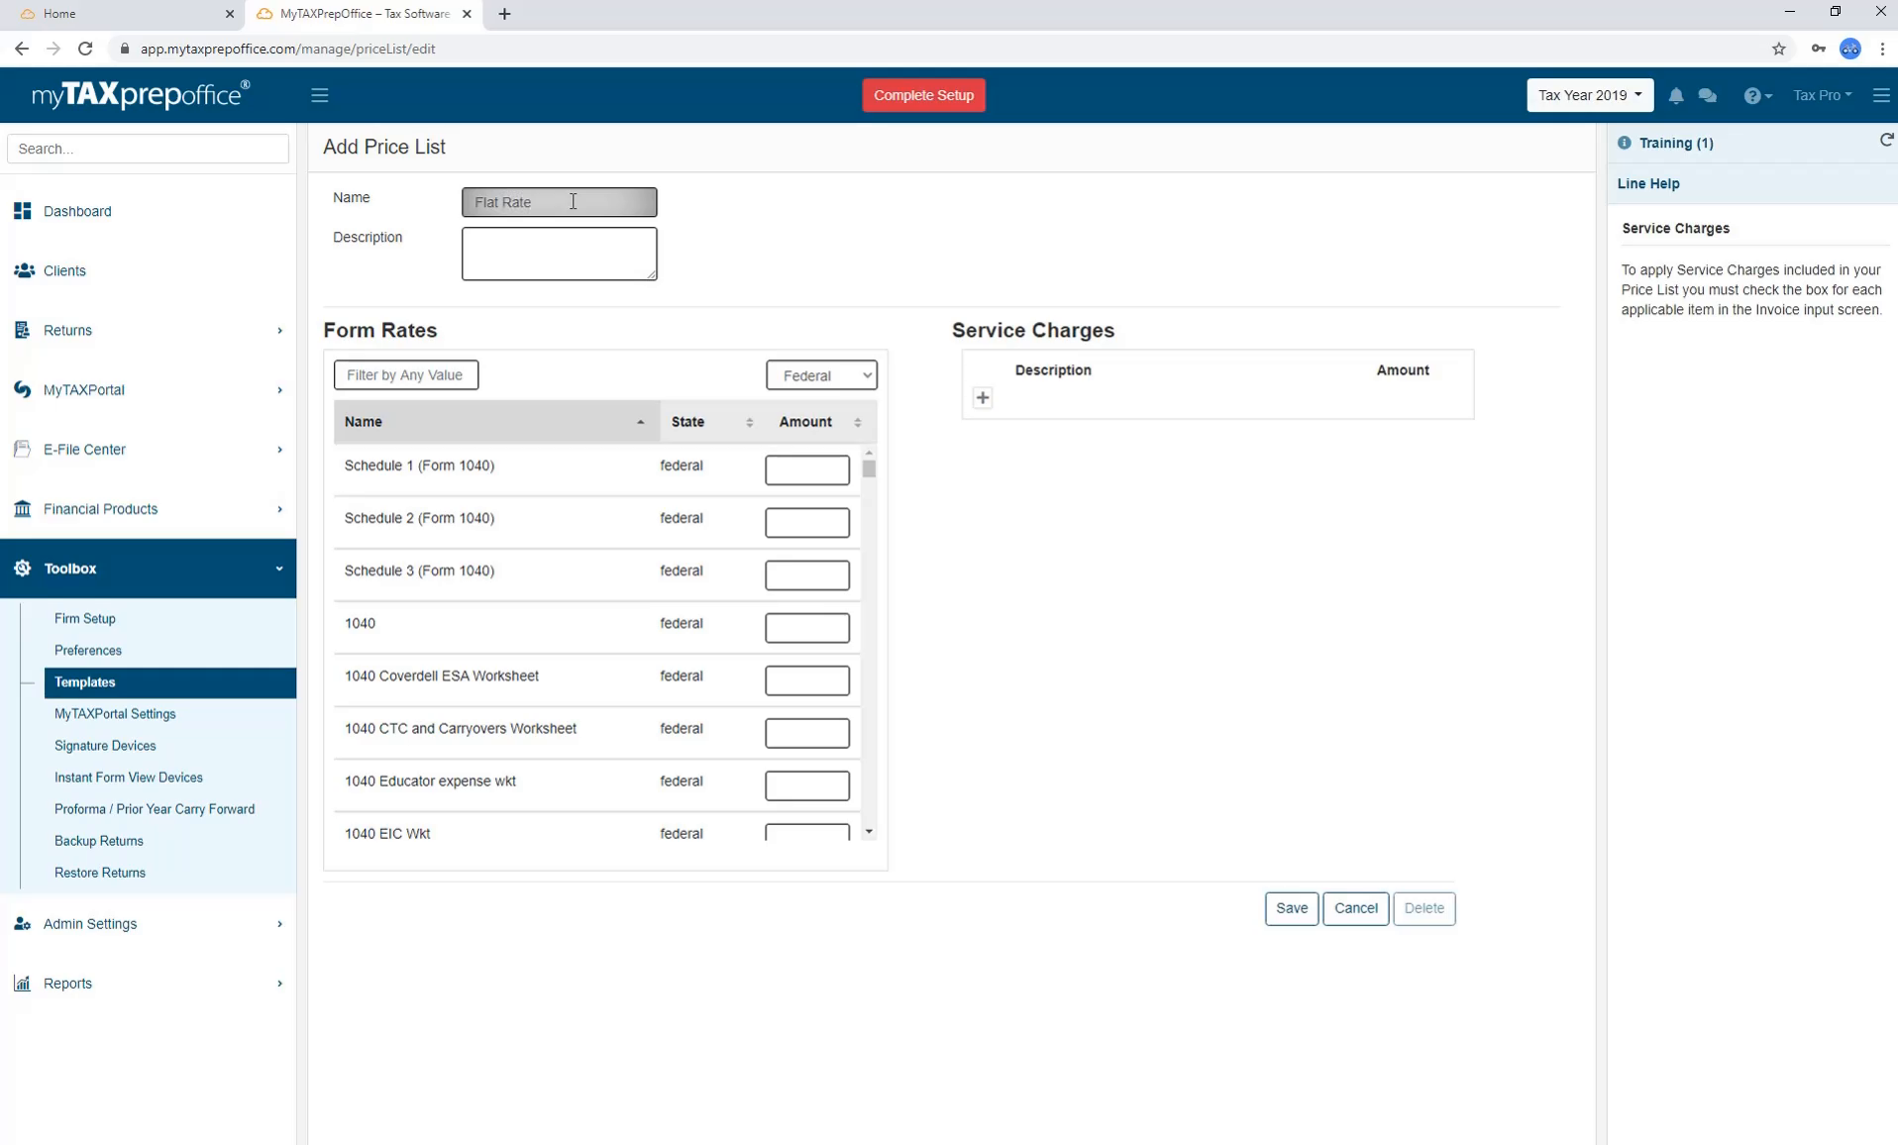
pyautogui.click(784, 628)
pyautogui.write('100')
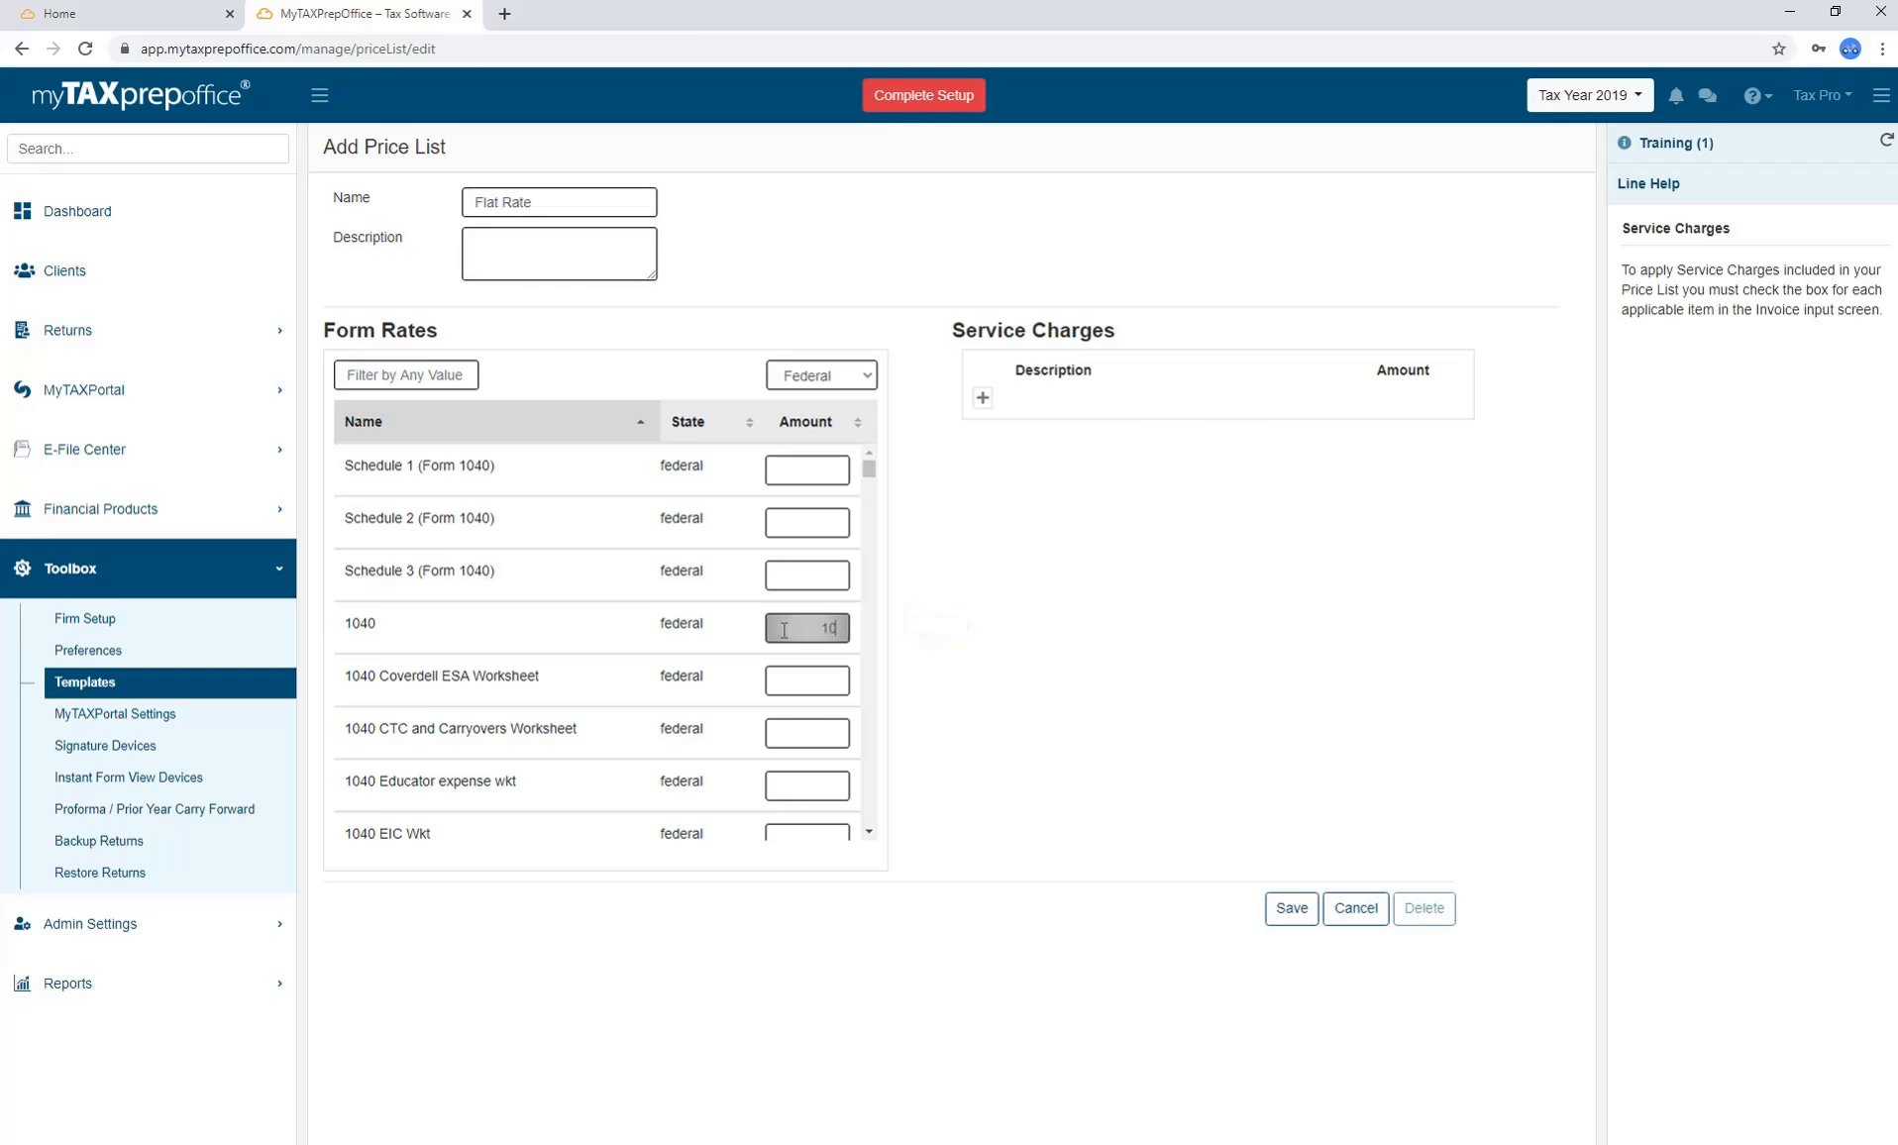
pyautogui.click(905, 662)
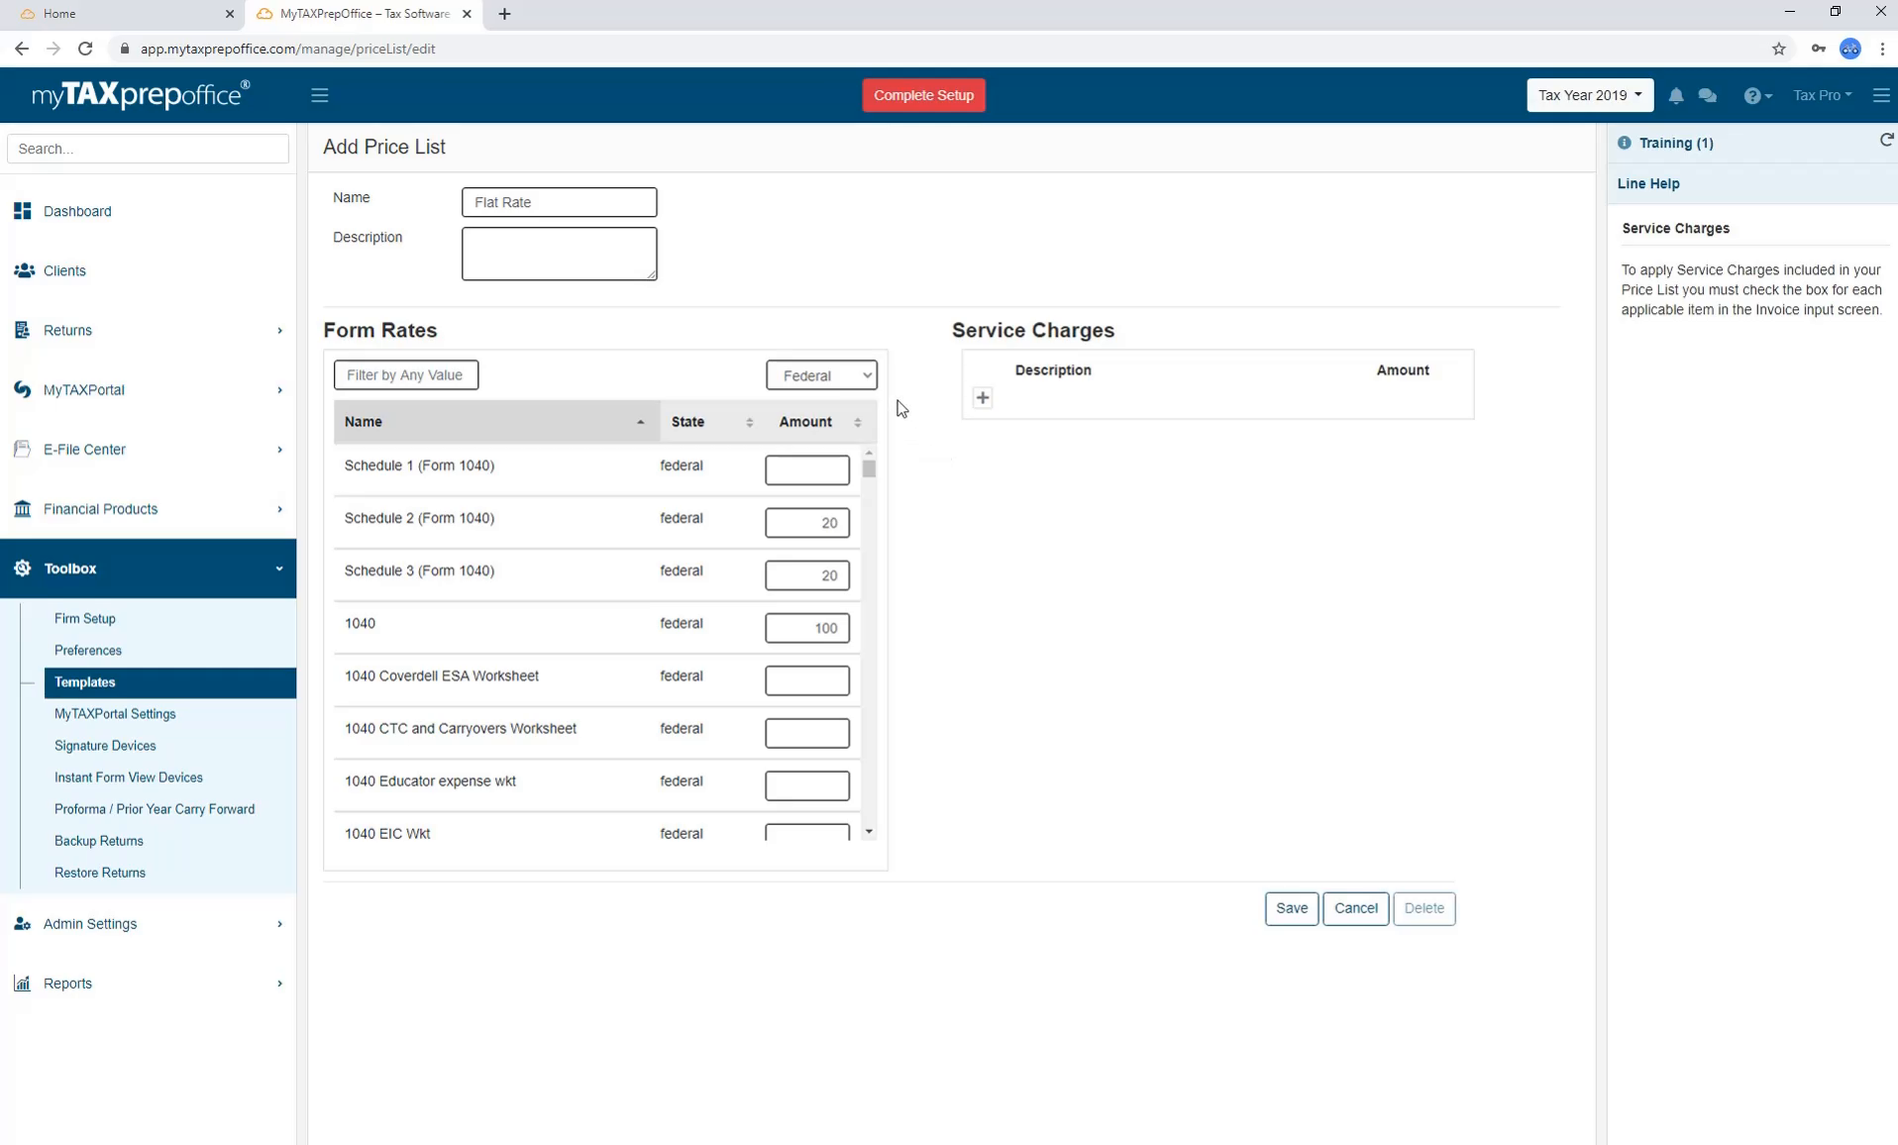
# Complete the remaining rates (Schedules 2 and 3 at 20) and save the Flat Rate price list.
pyautogui.click(870, 382)
pyautogui.moveTo(870, 421); pyautogui.dragTo(870, 480)
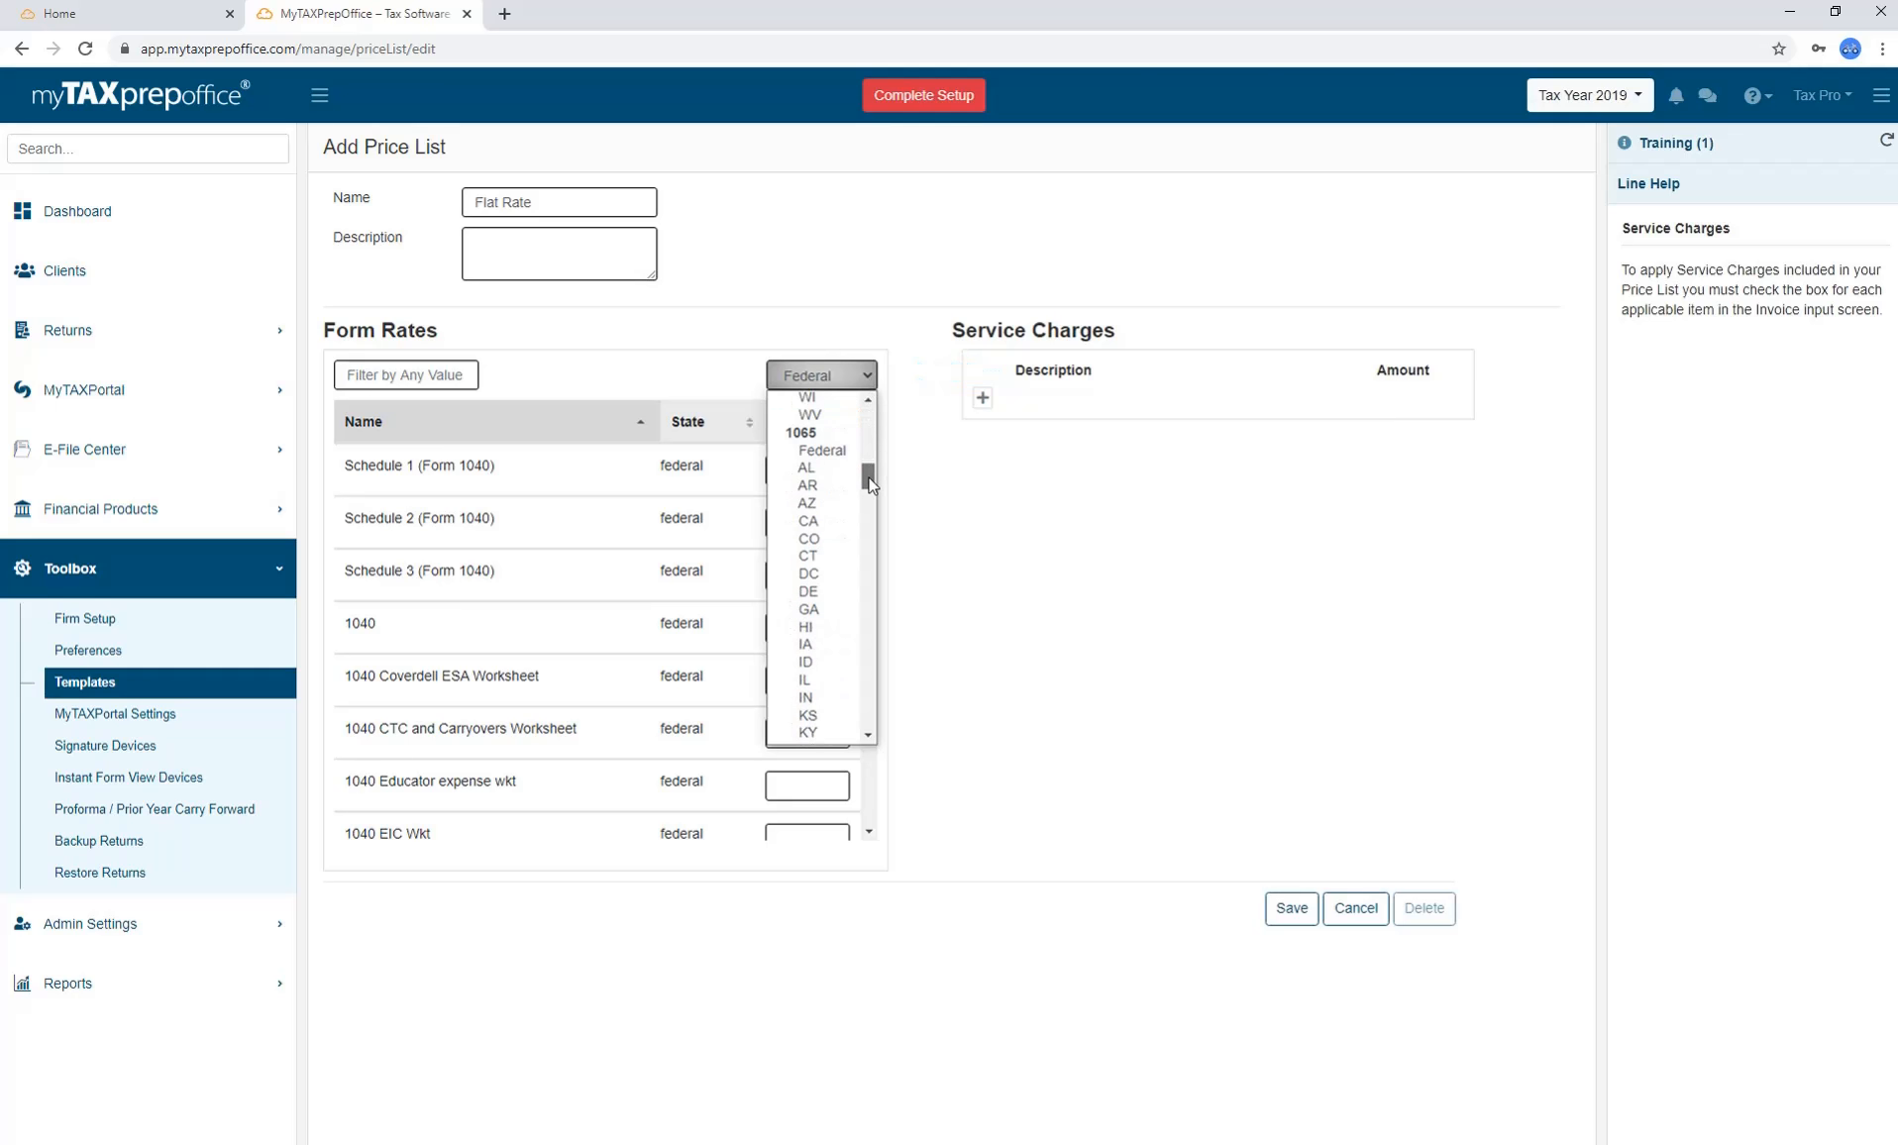
pyautogui.click(945, 409)
pyautogui.click(979, 406)
pyautogui.click(981, 399)
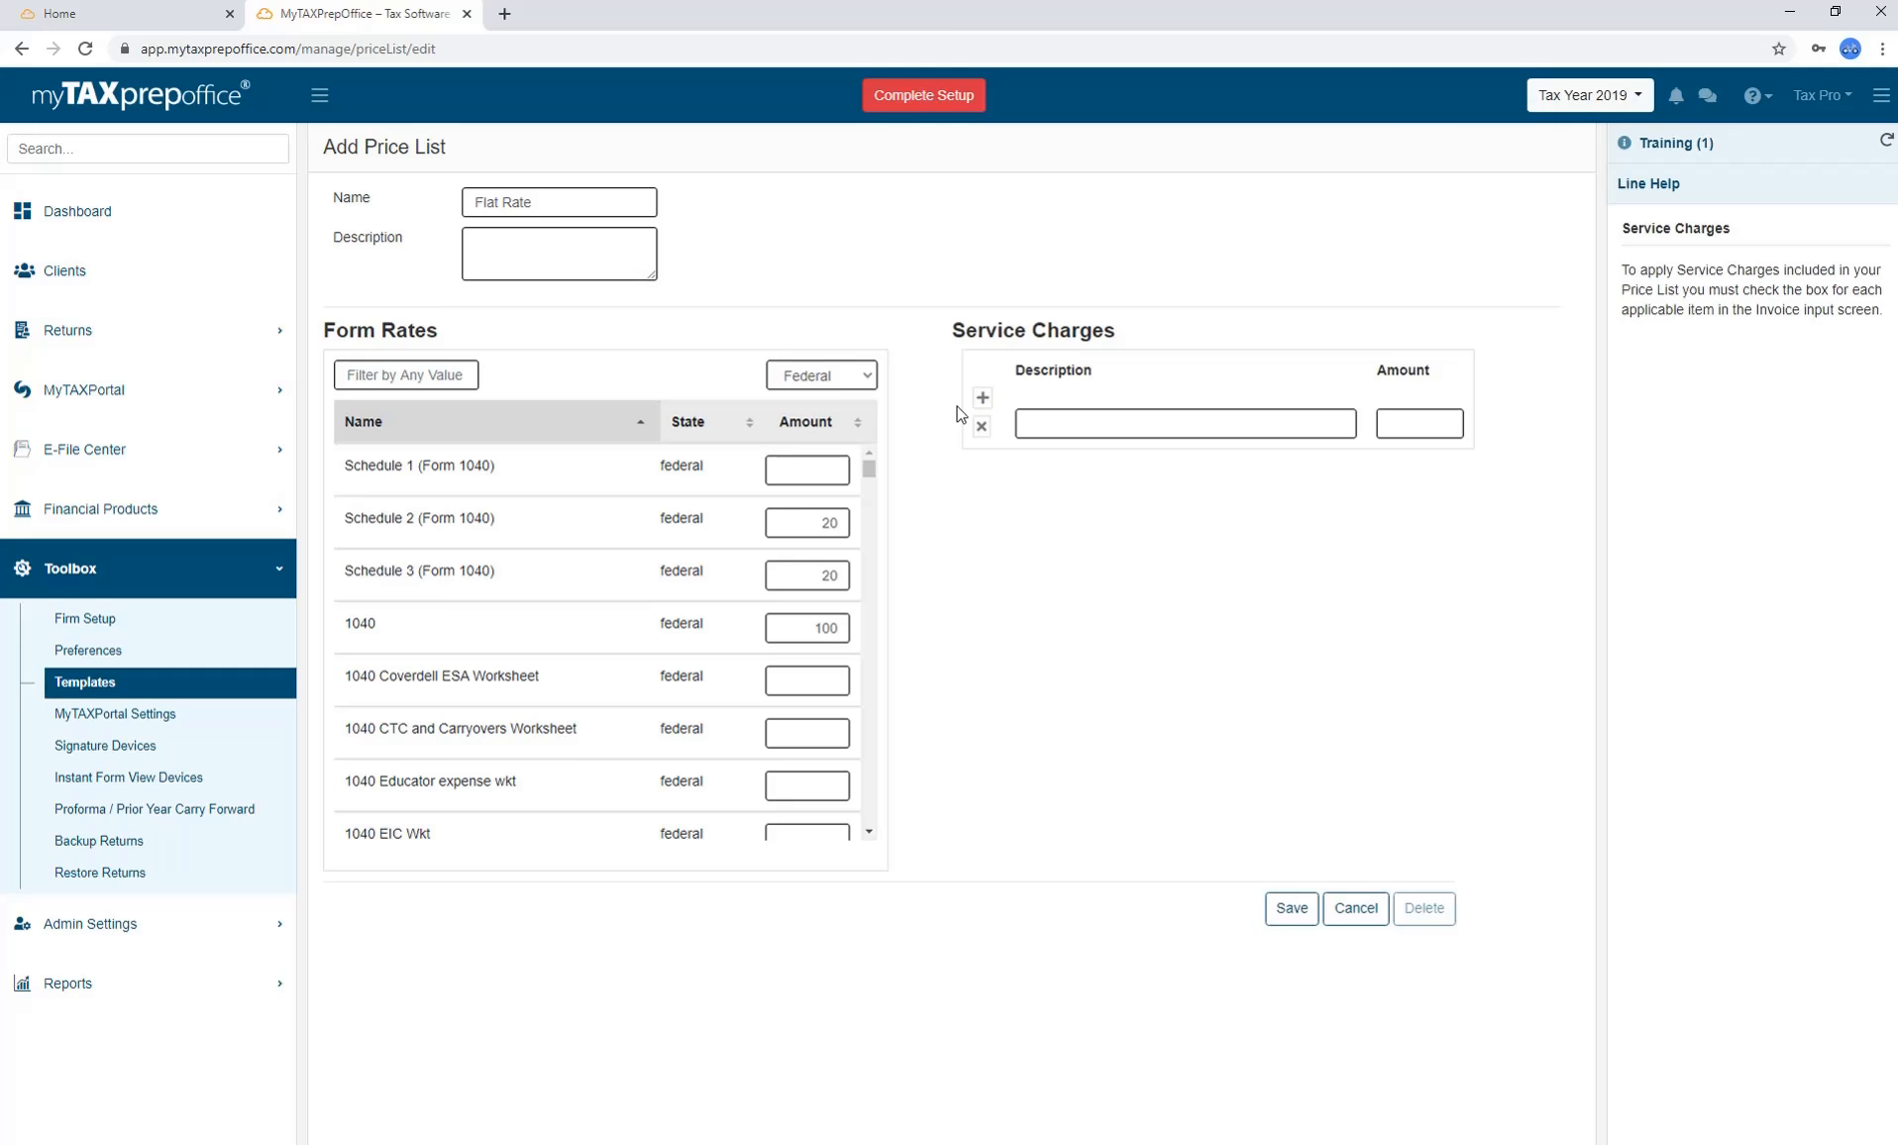
pyautogui.click(981, 427)
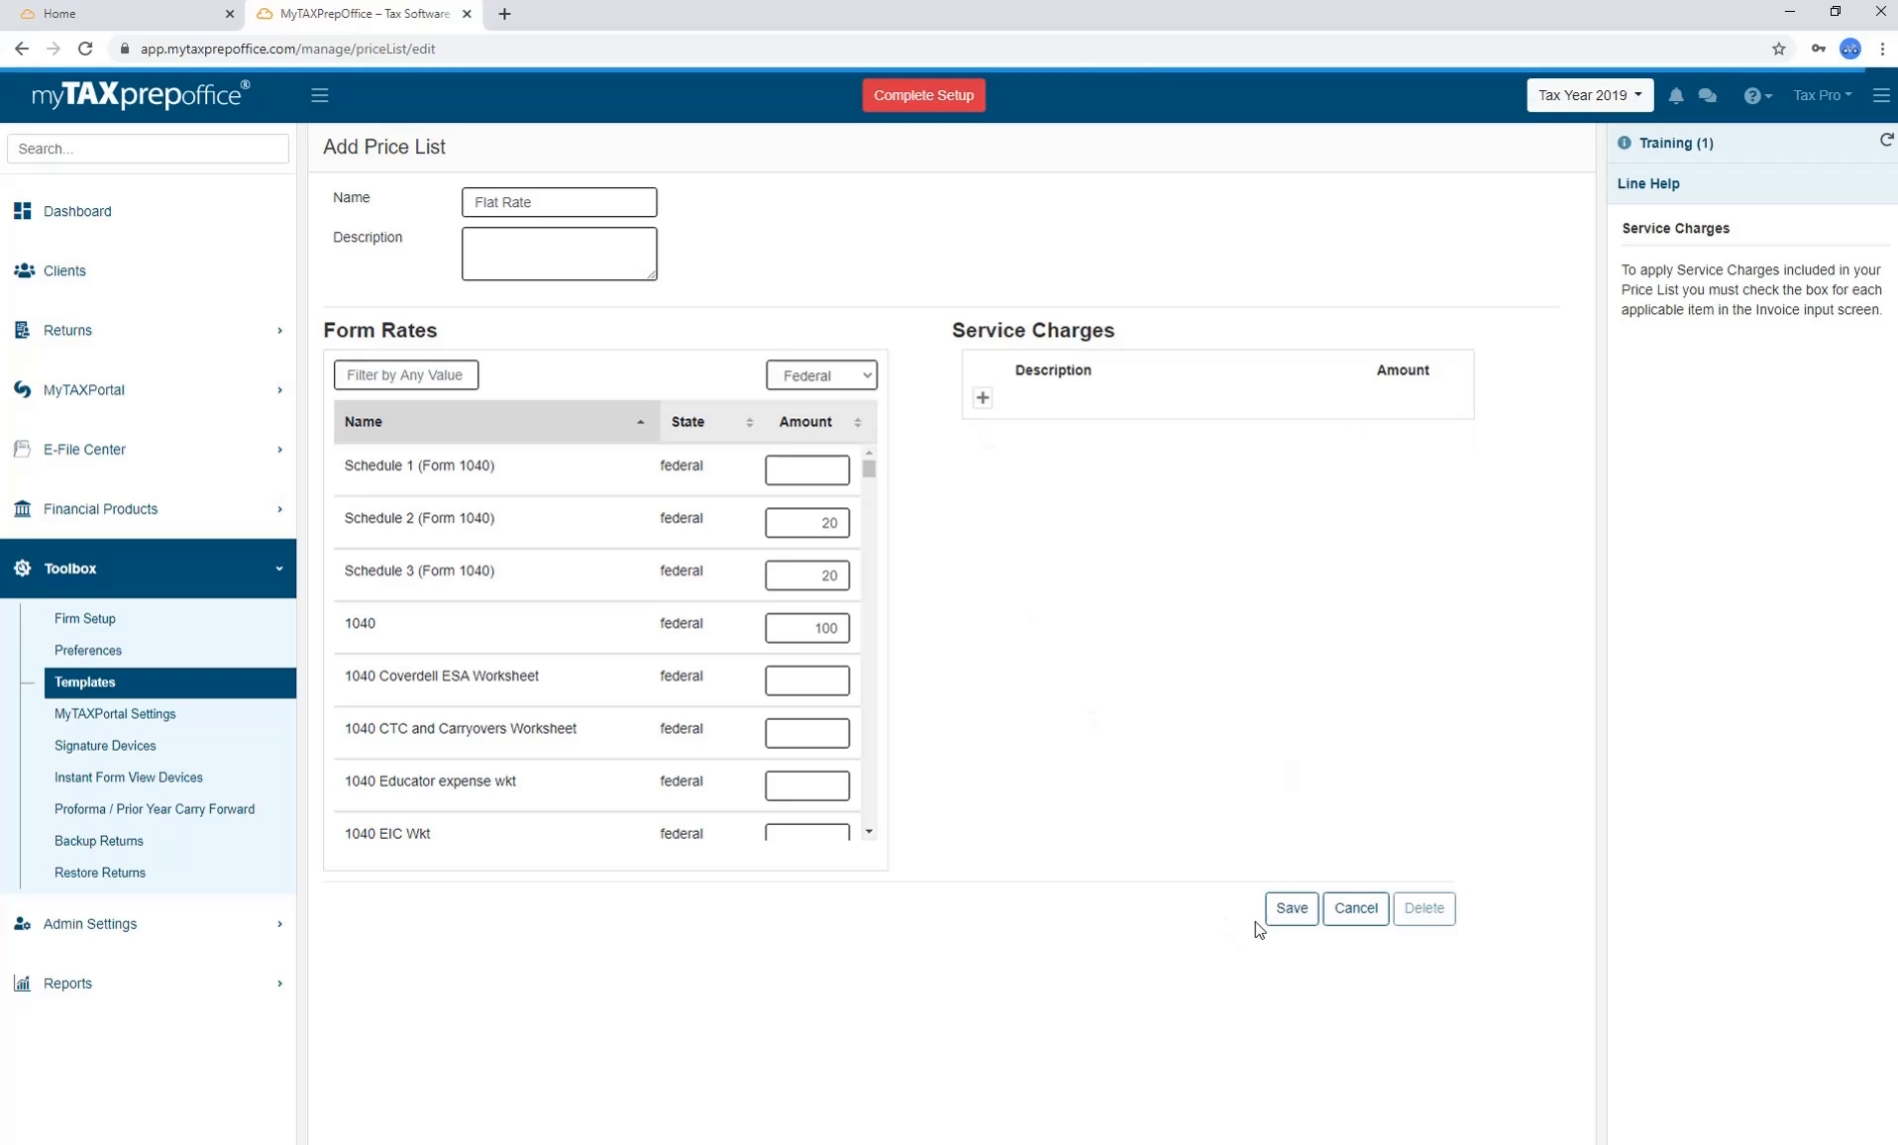
pyautogui.click(1291, 909)
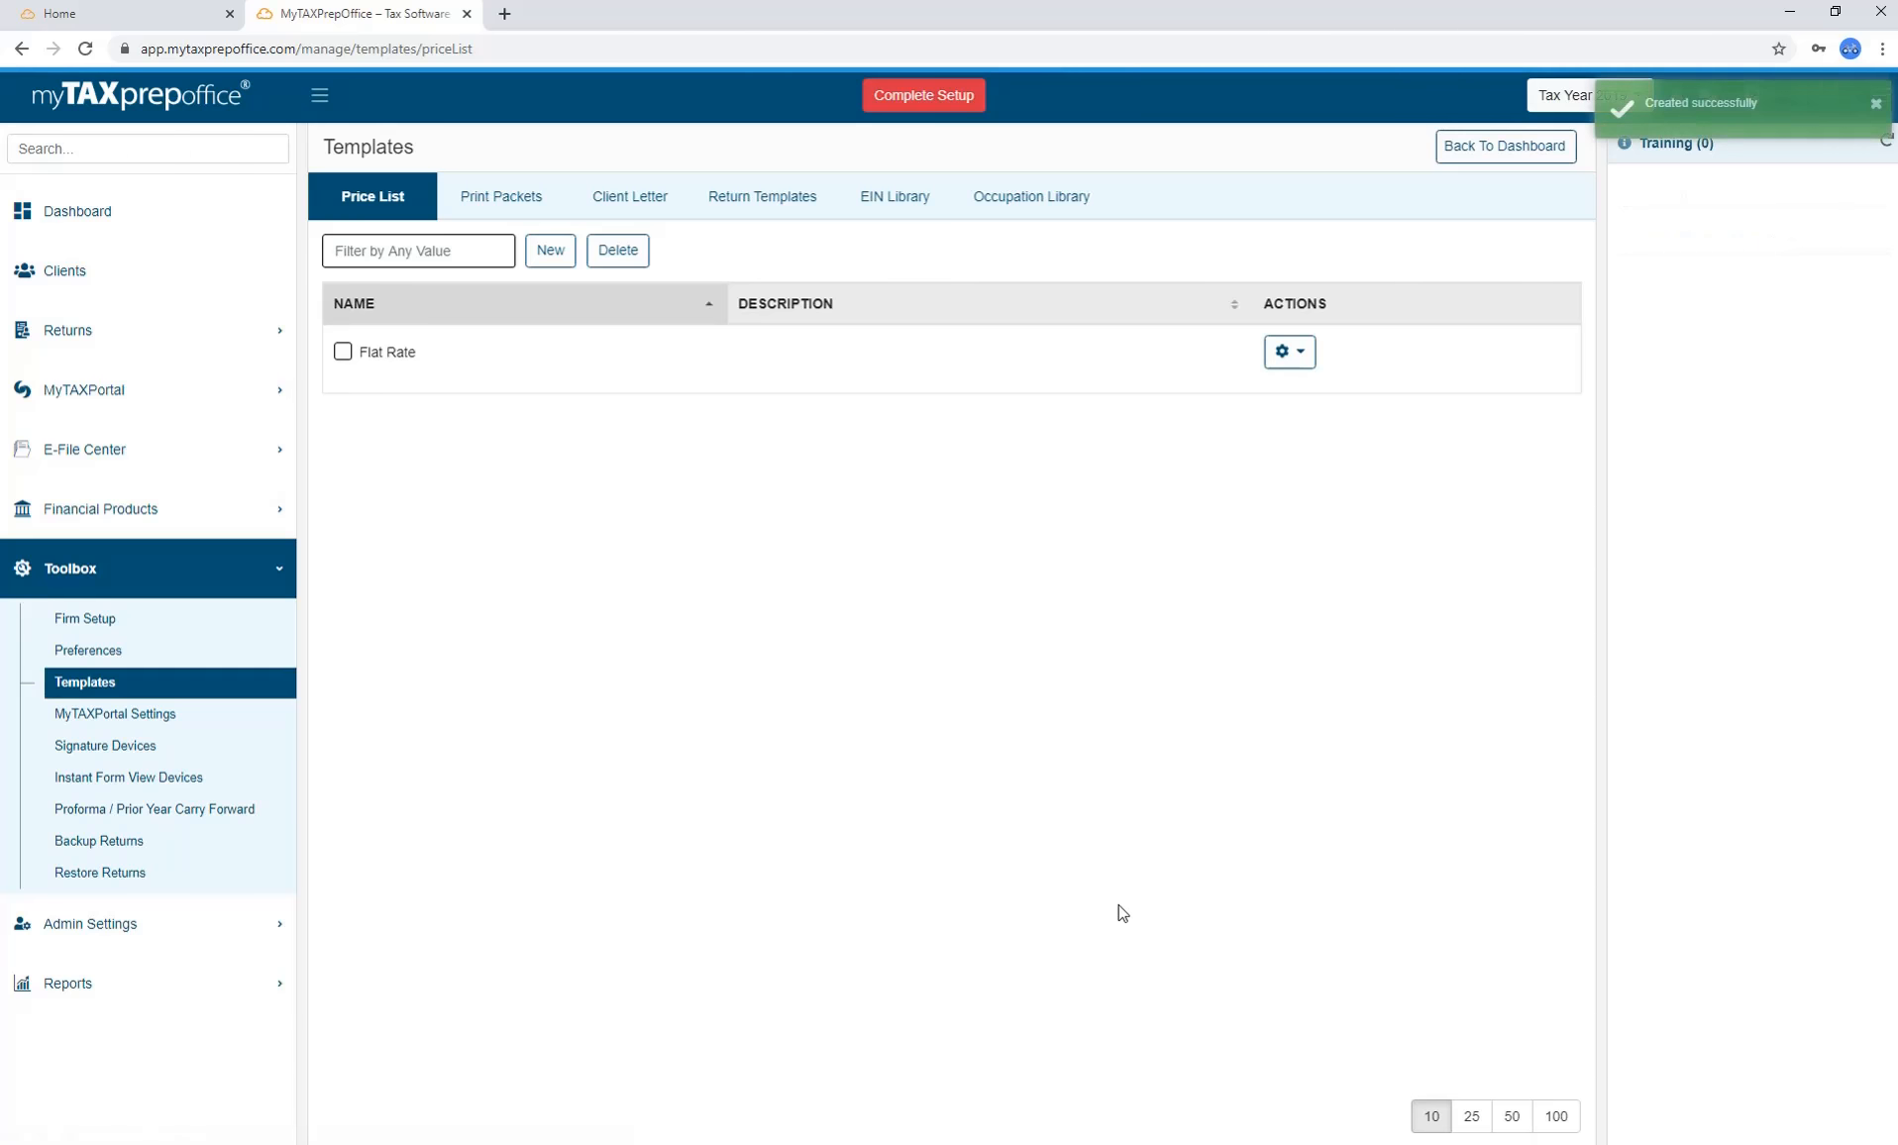
# Make Flat Rate the default price list.
pyautogui.click(1290, 351)
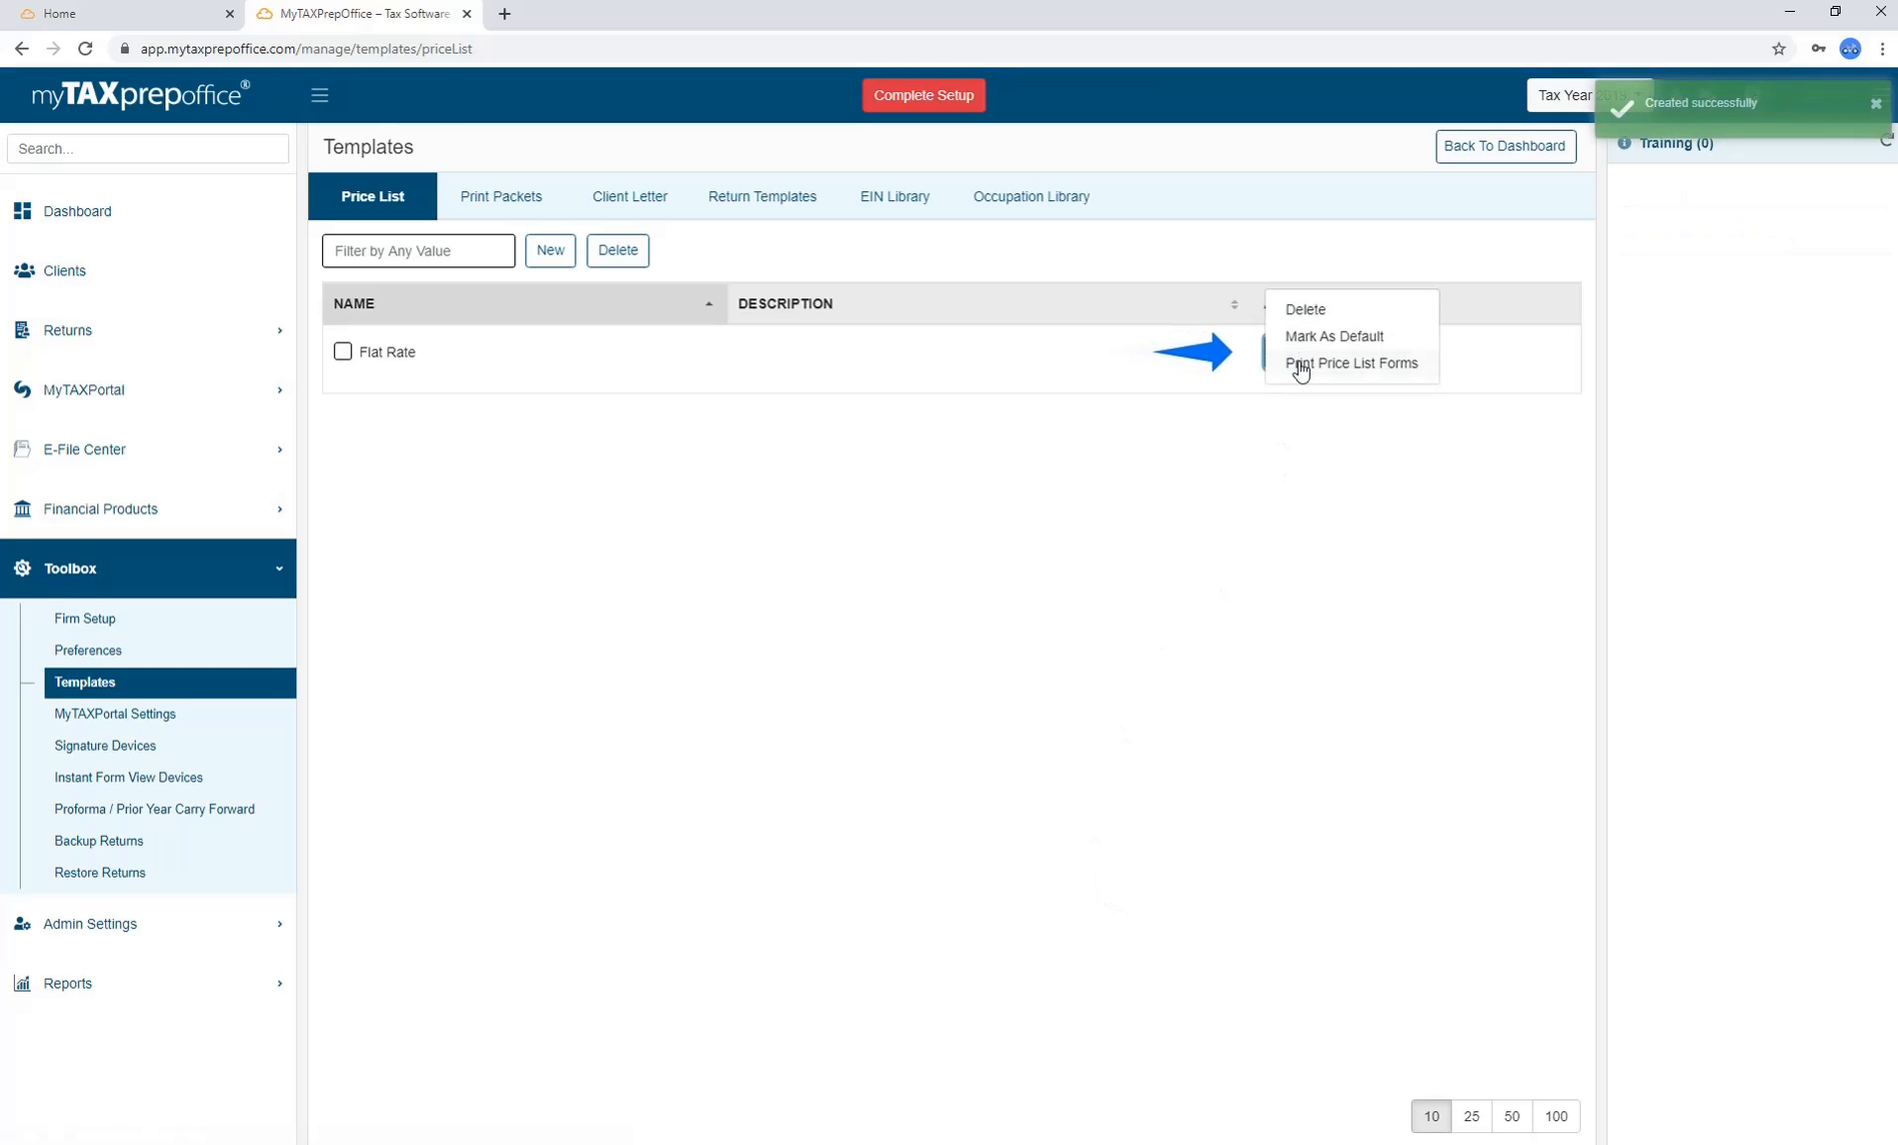
pyautogui.click(1323, 339)
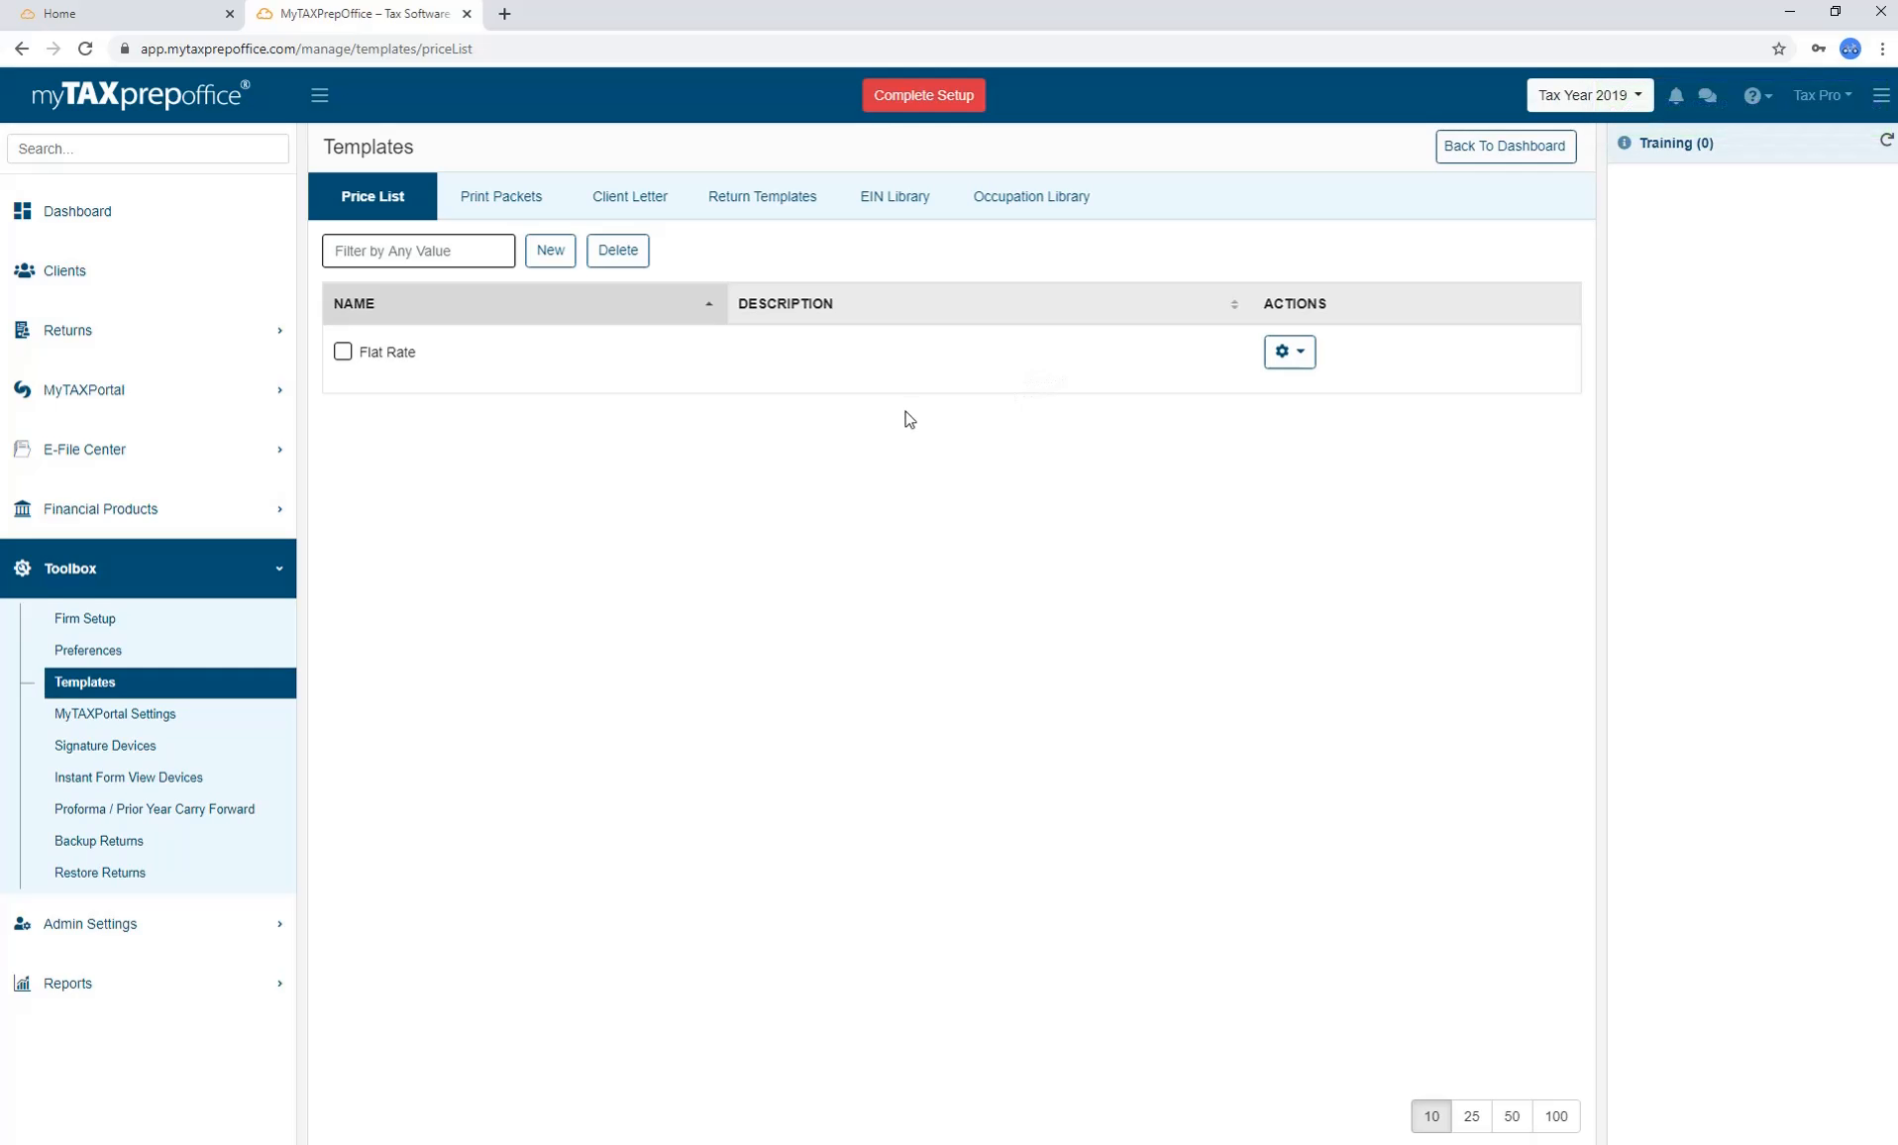
pyautogui.click(261, 345)
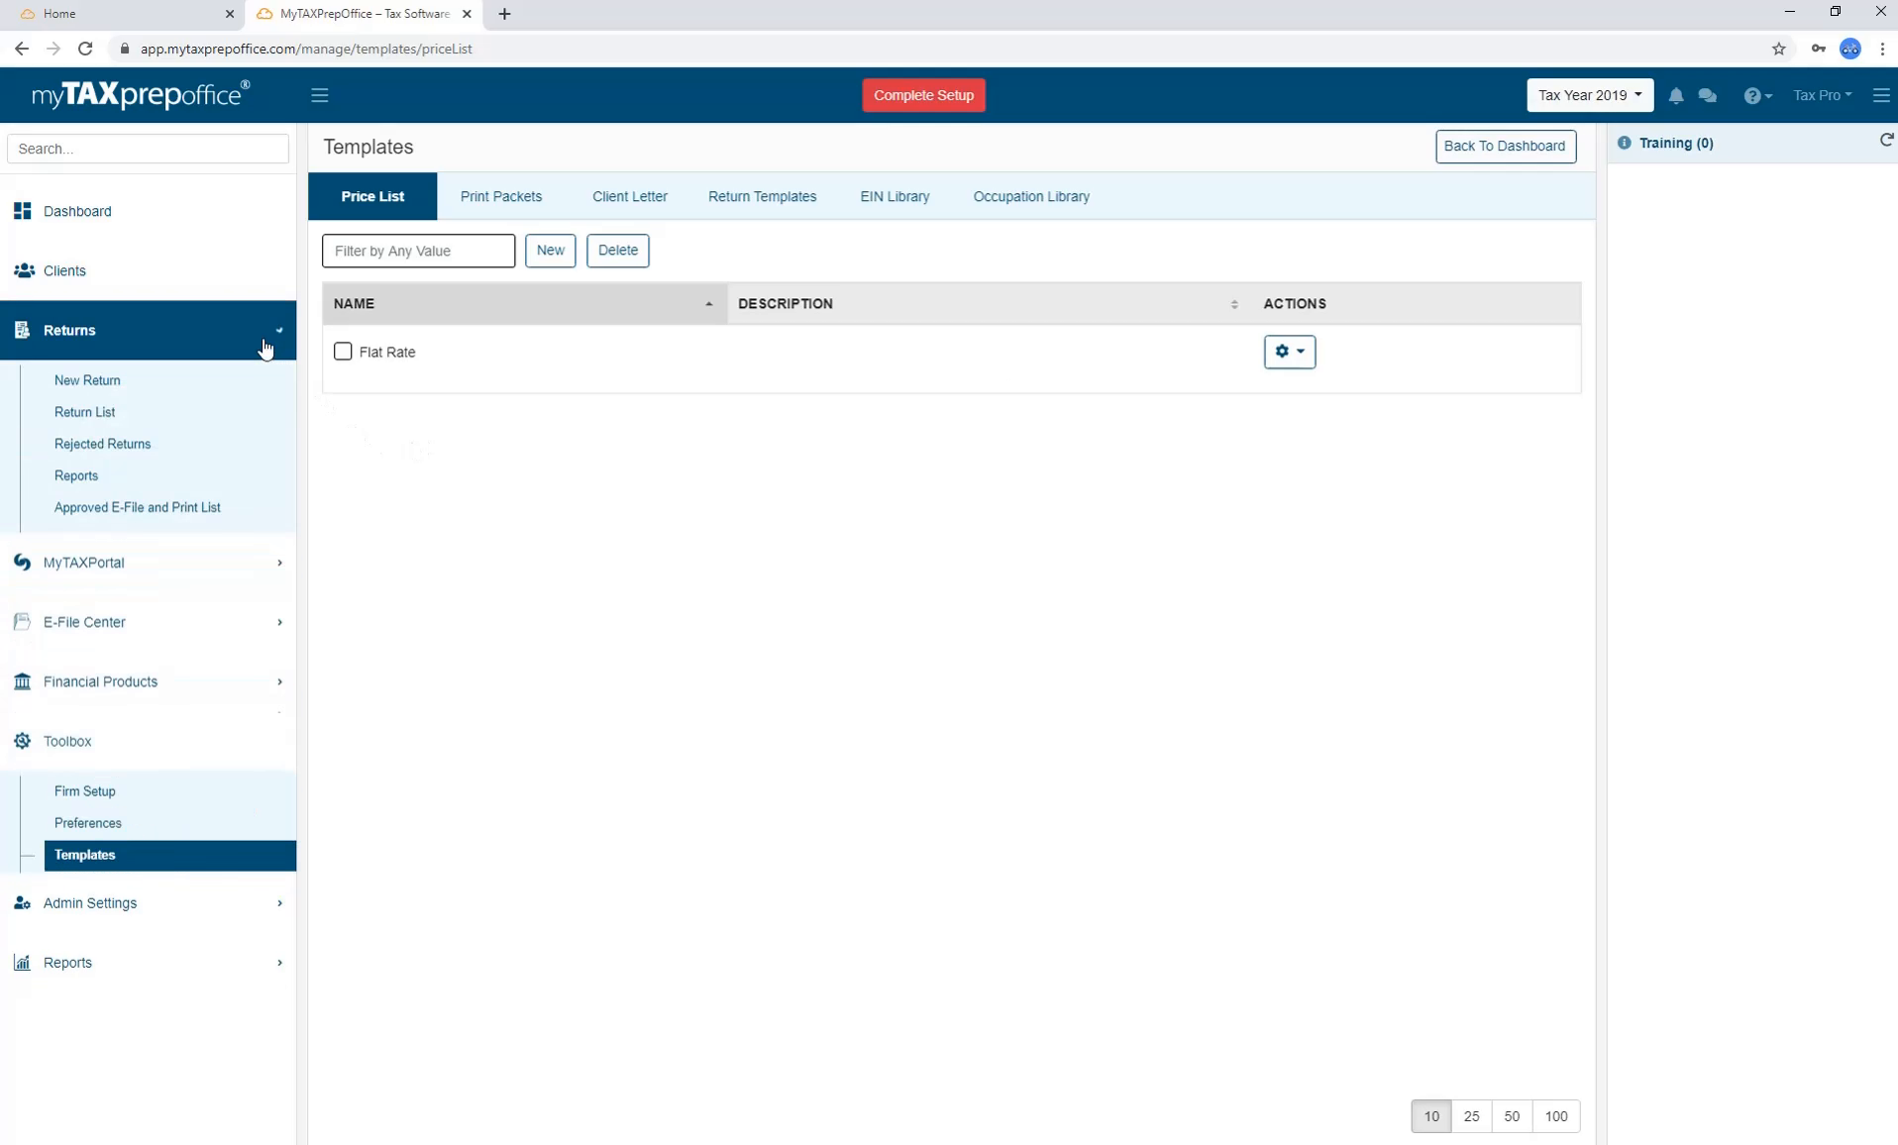
# Check that return 0009's invoice charges 100 for the 1040, then open the print packet templates.
pyautogui.click(230, 409)
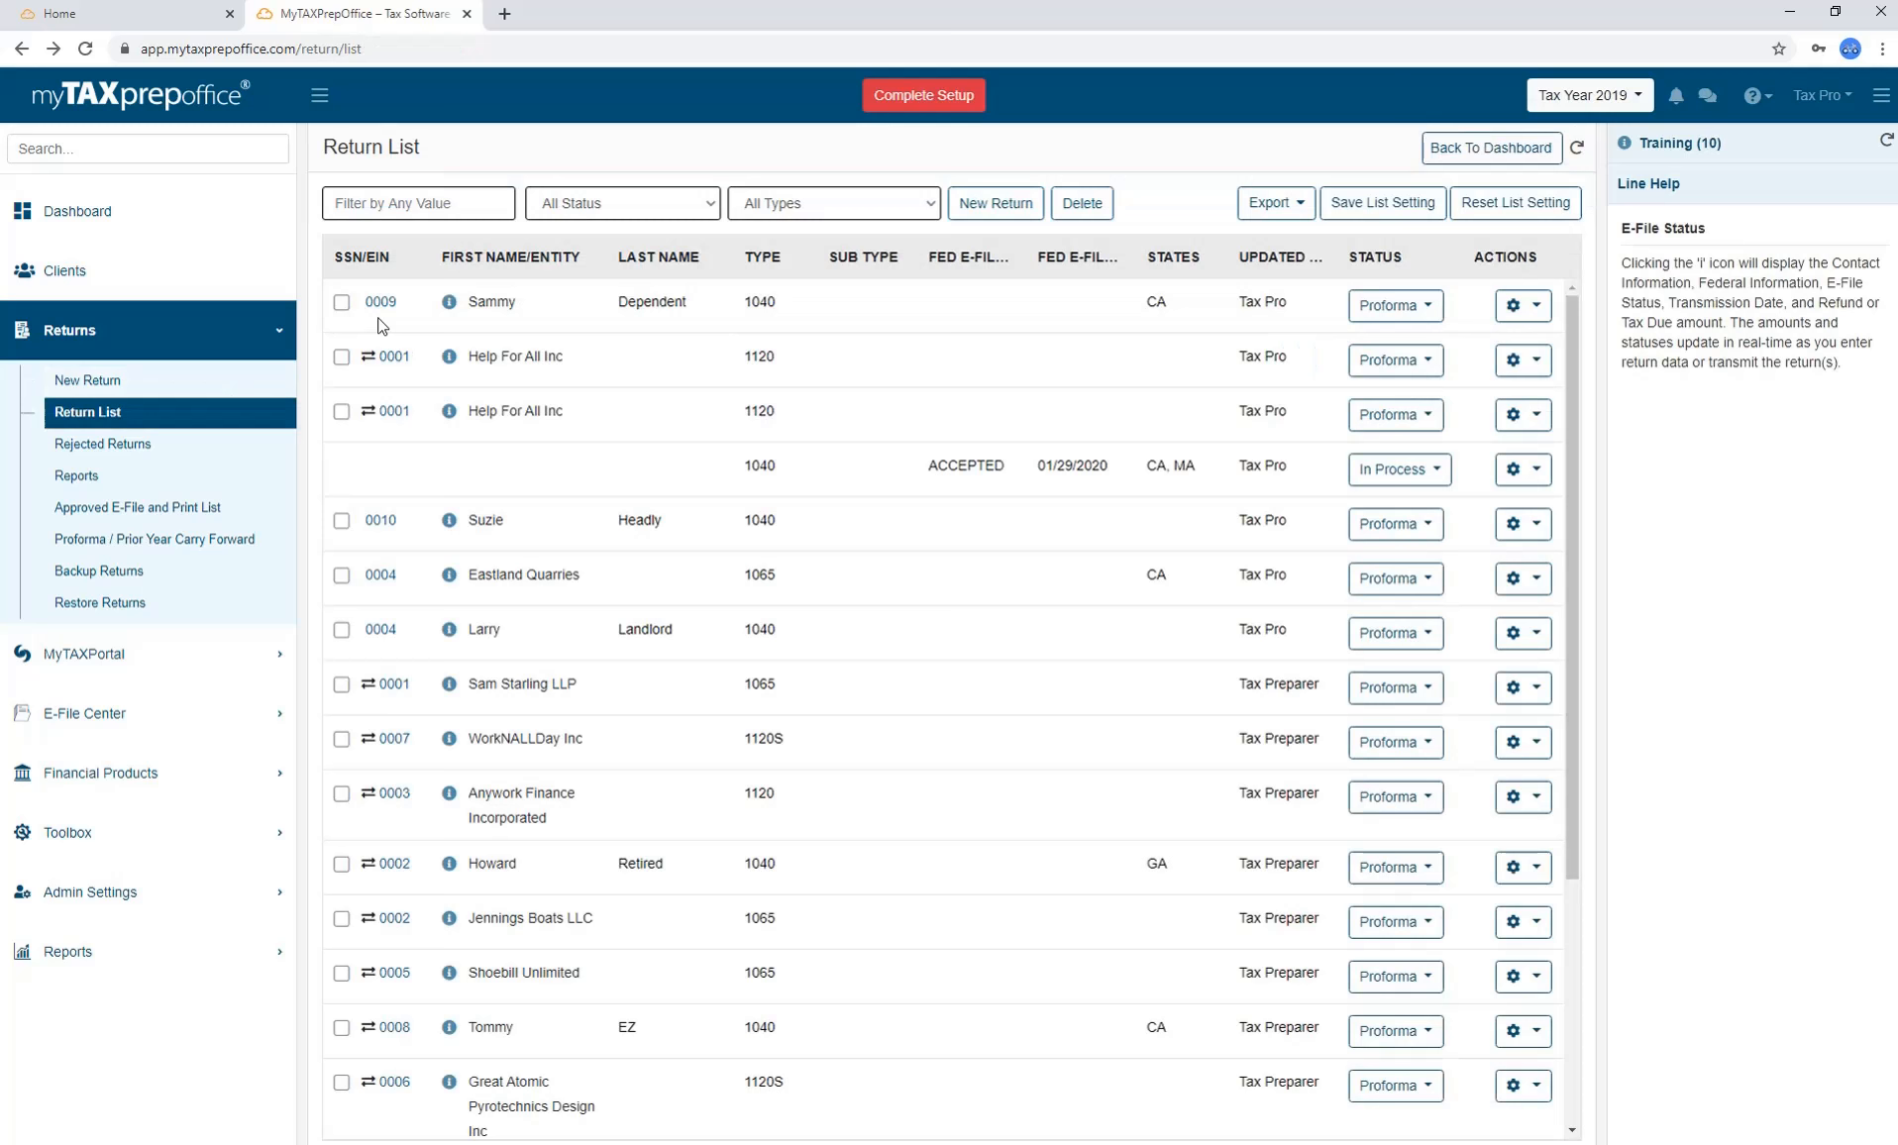
pyautogui.click(384, 305)
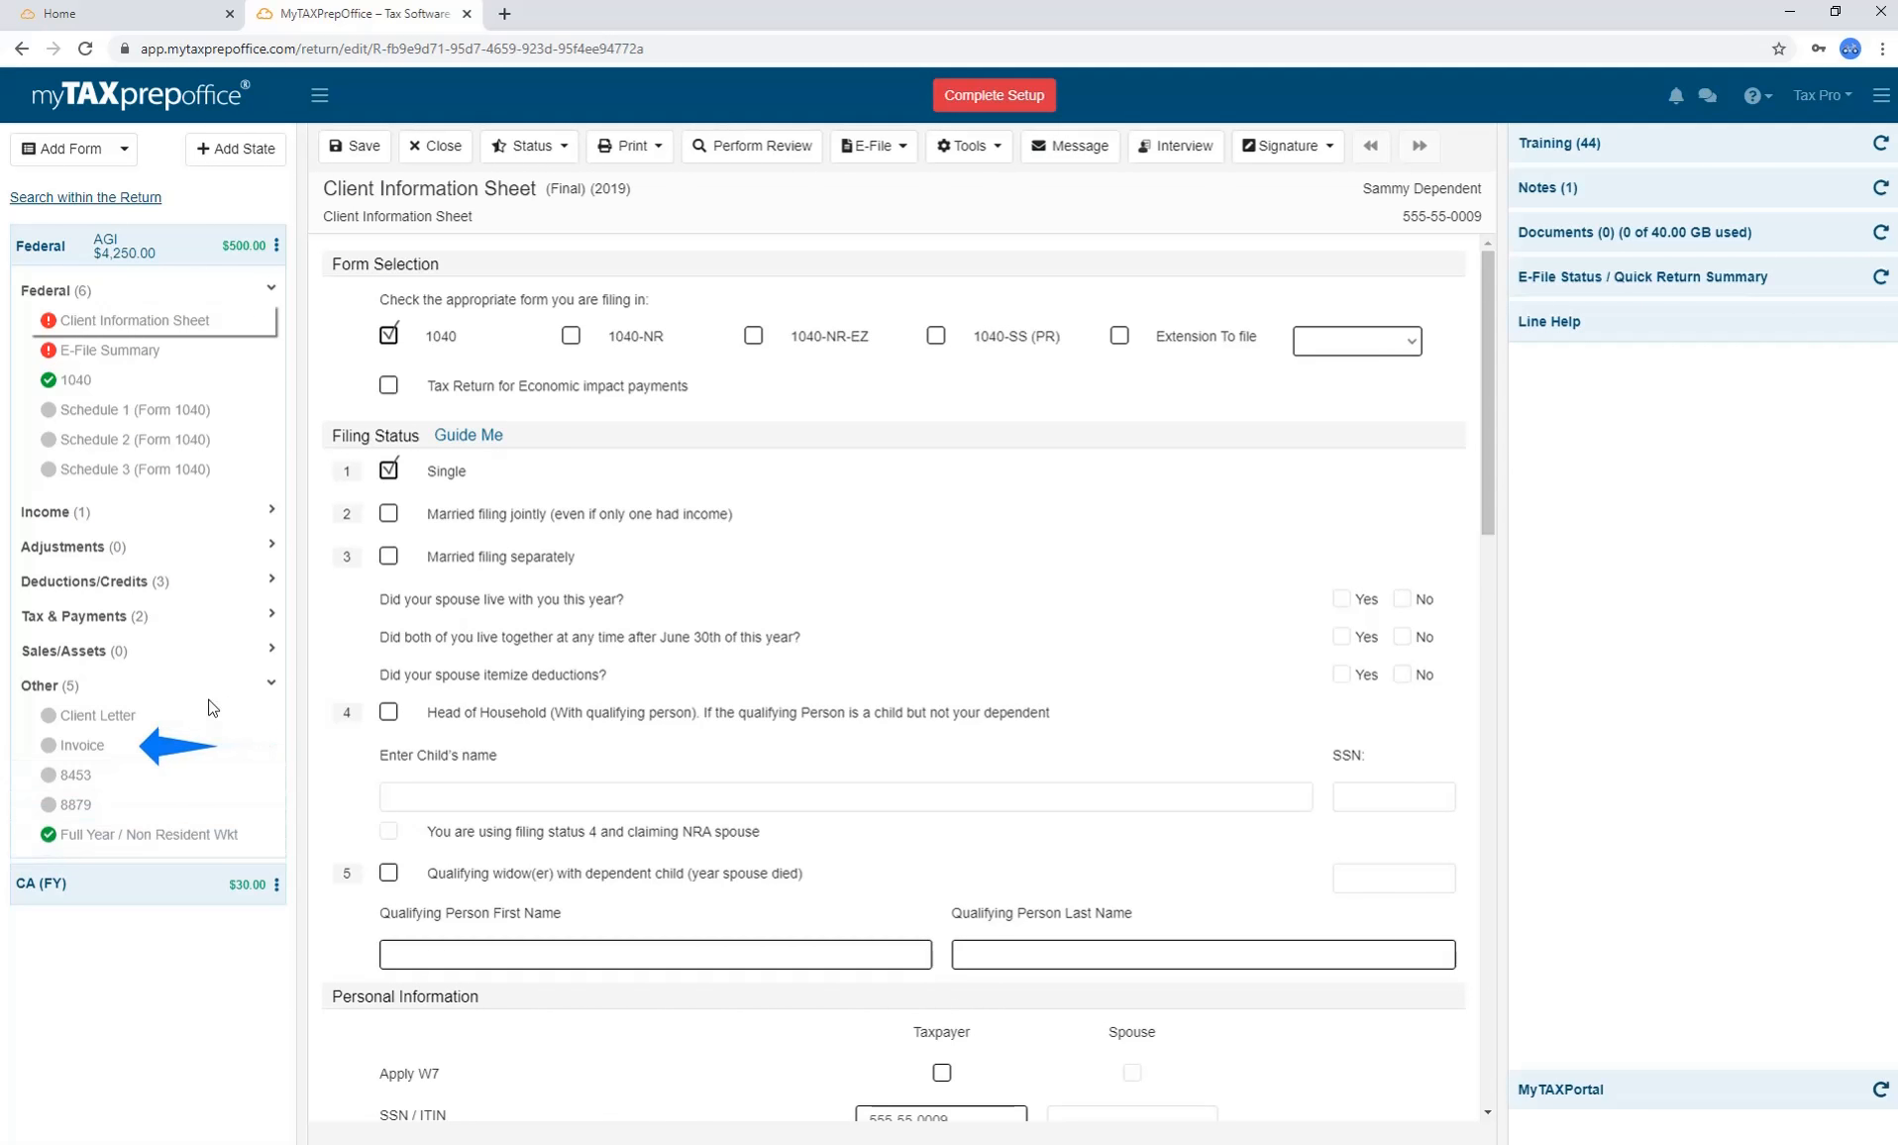
pyautogui.click(169, 747)
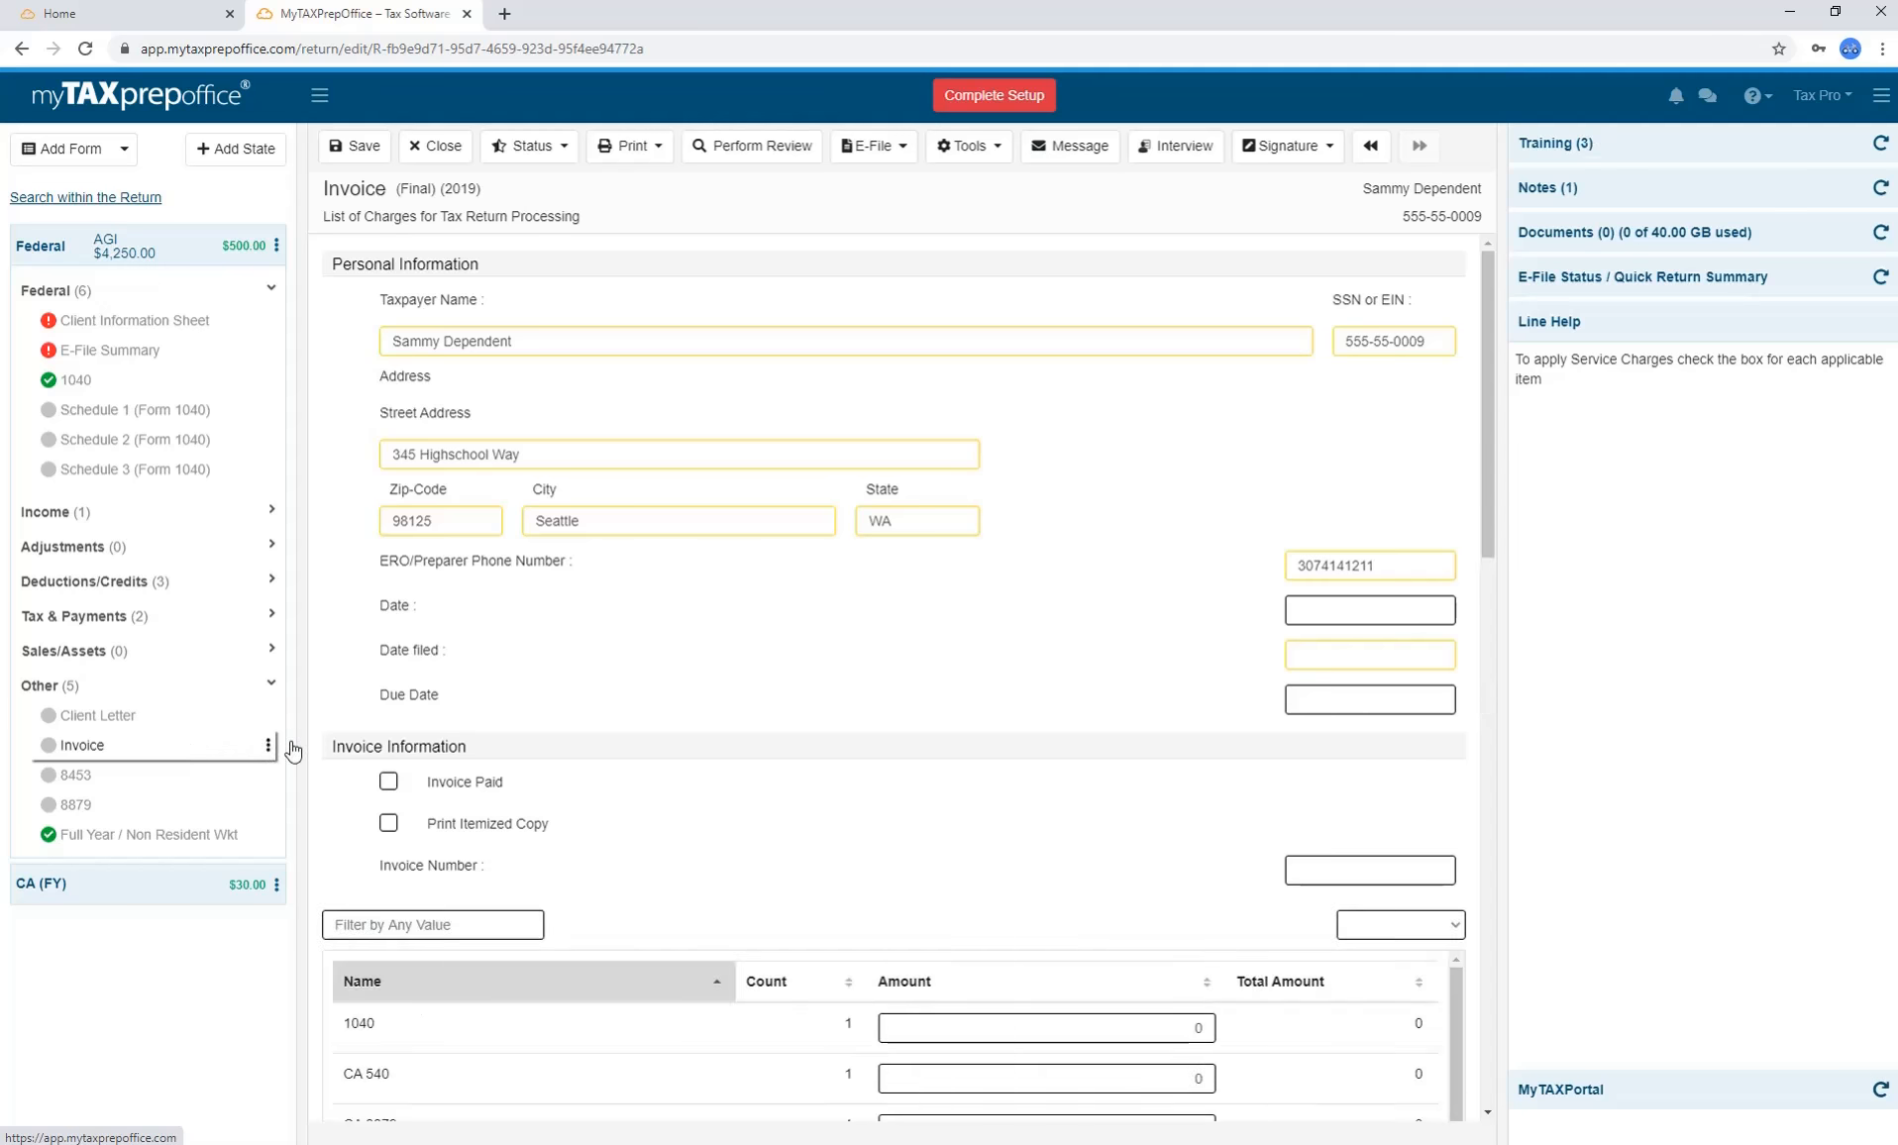
pyautogui.scroll(-4, 1212, 515)
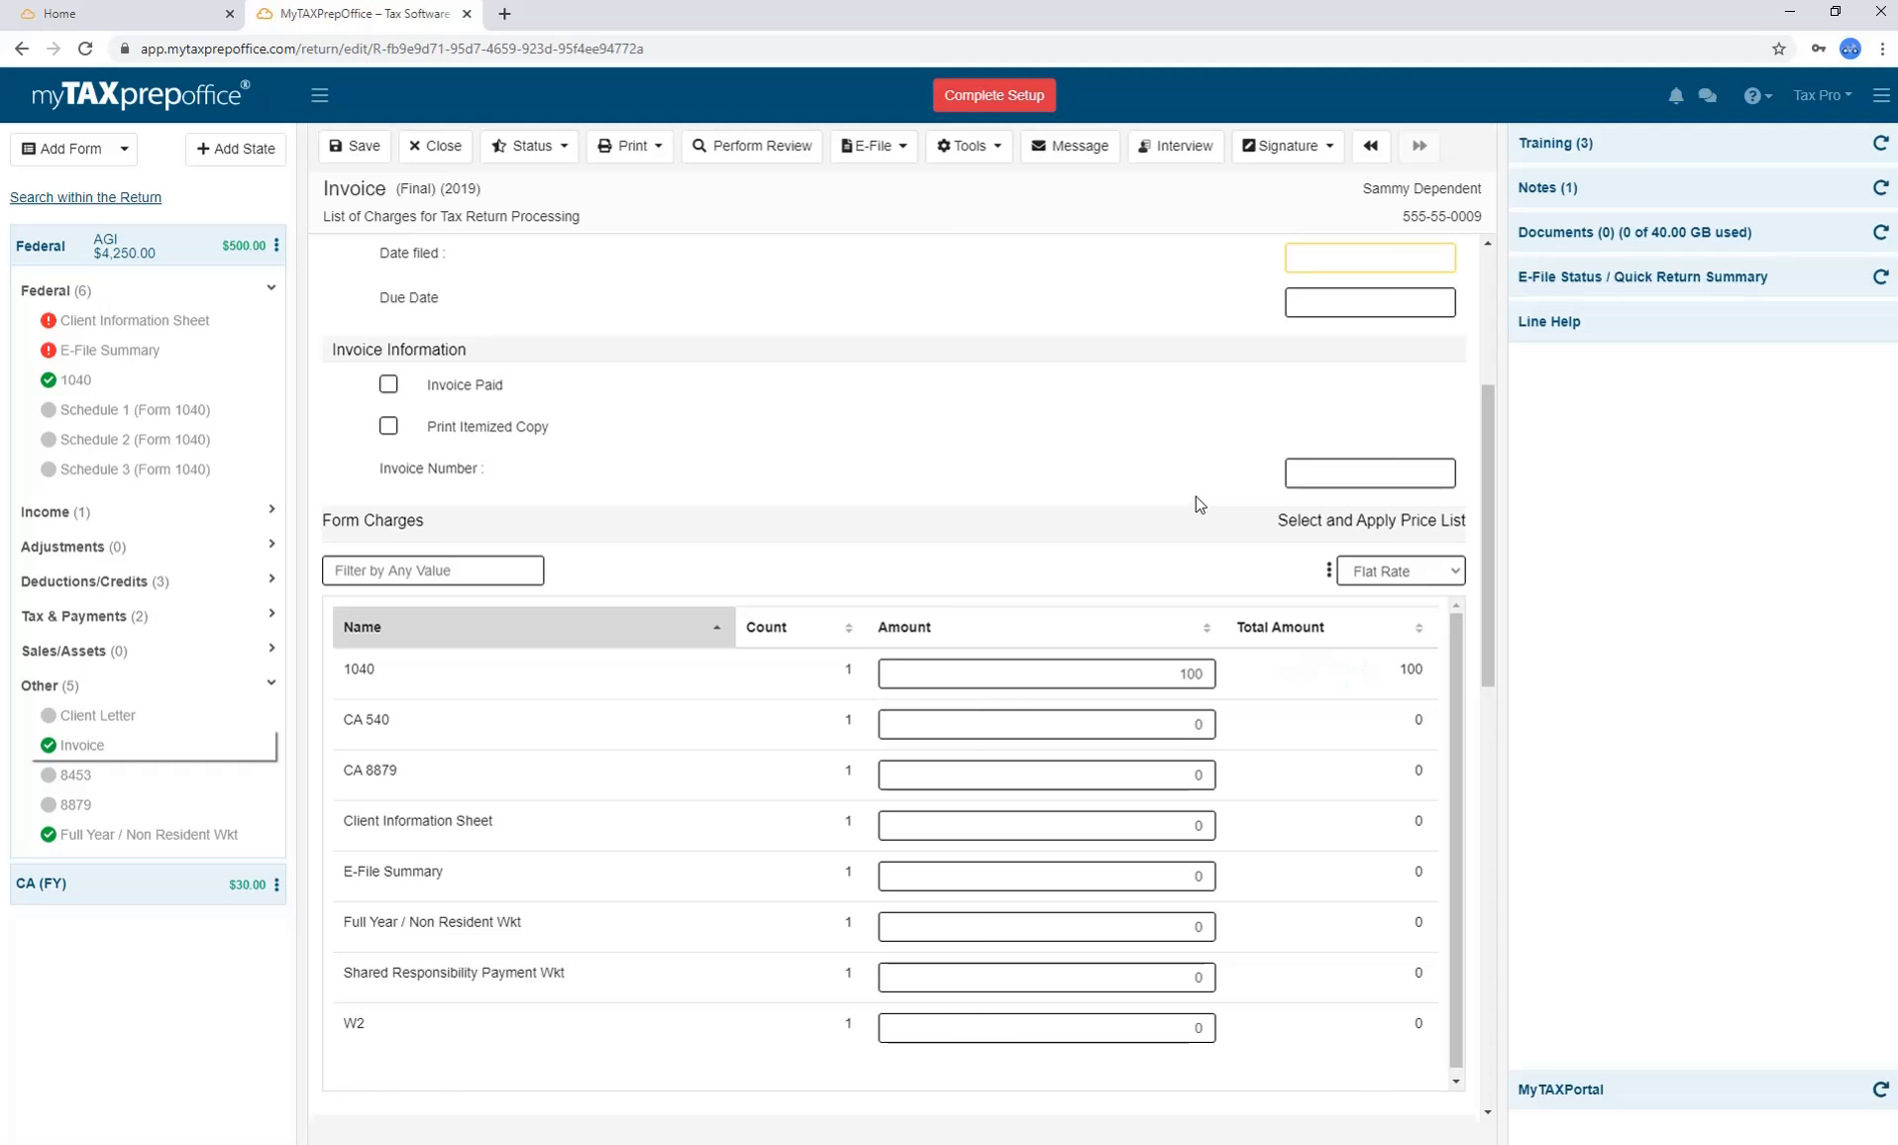
pyautogui.moveTo(1485, 492); pyautogui.dragTo(1482, 529)
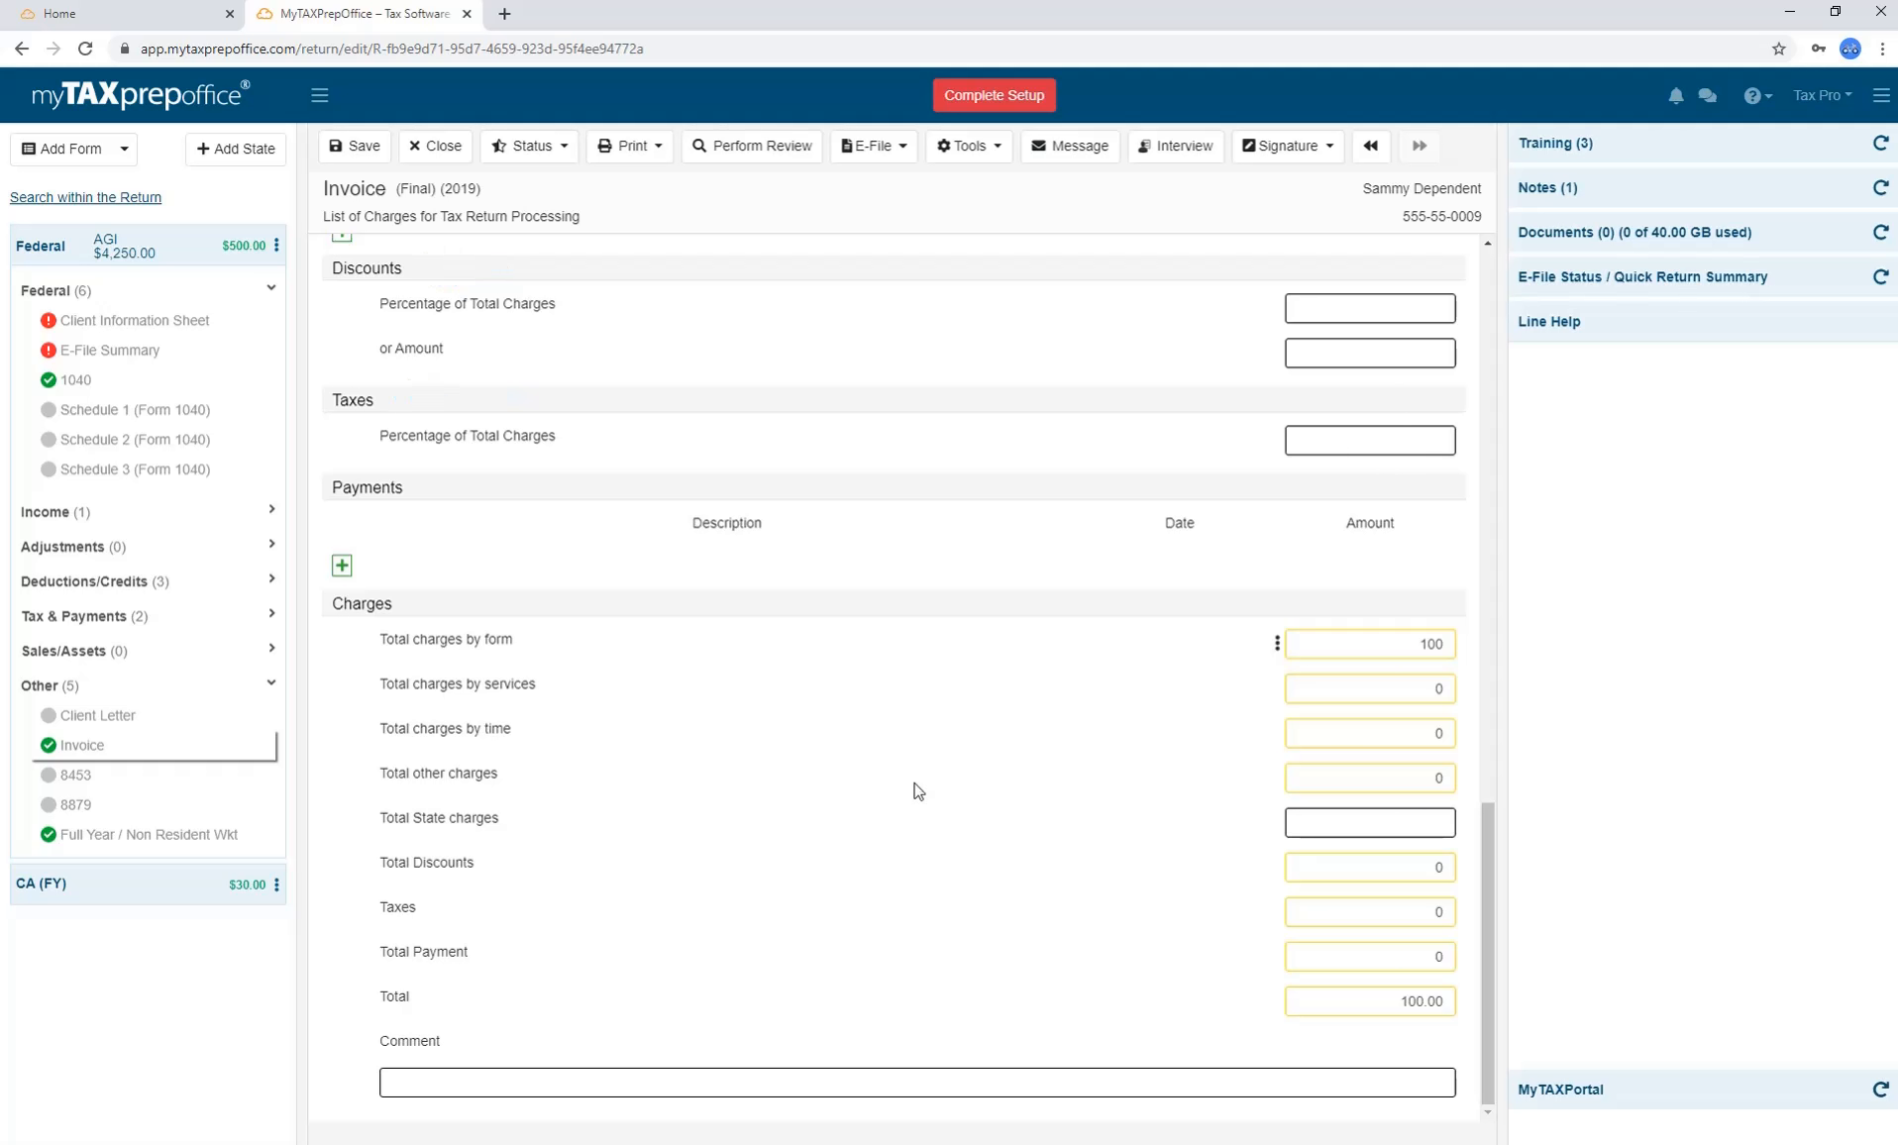
pyautogui.click(656, 151)
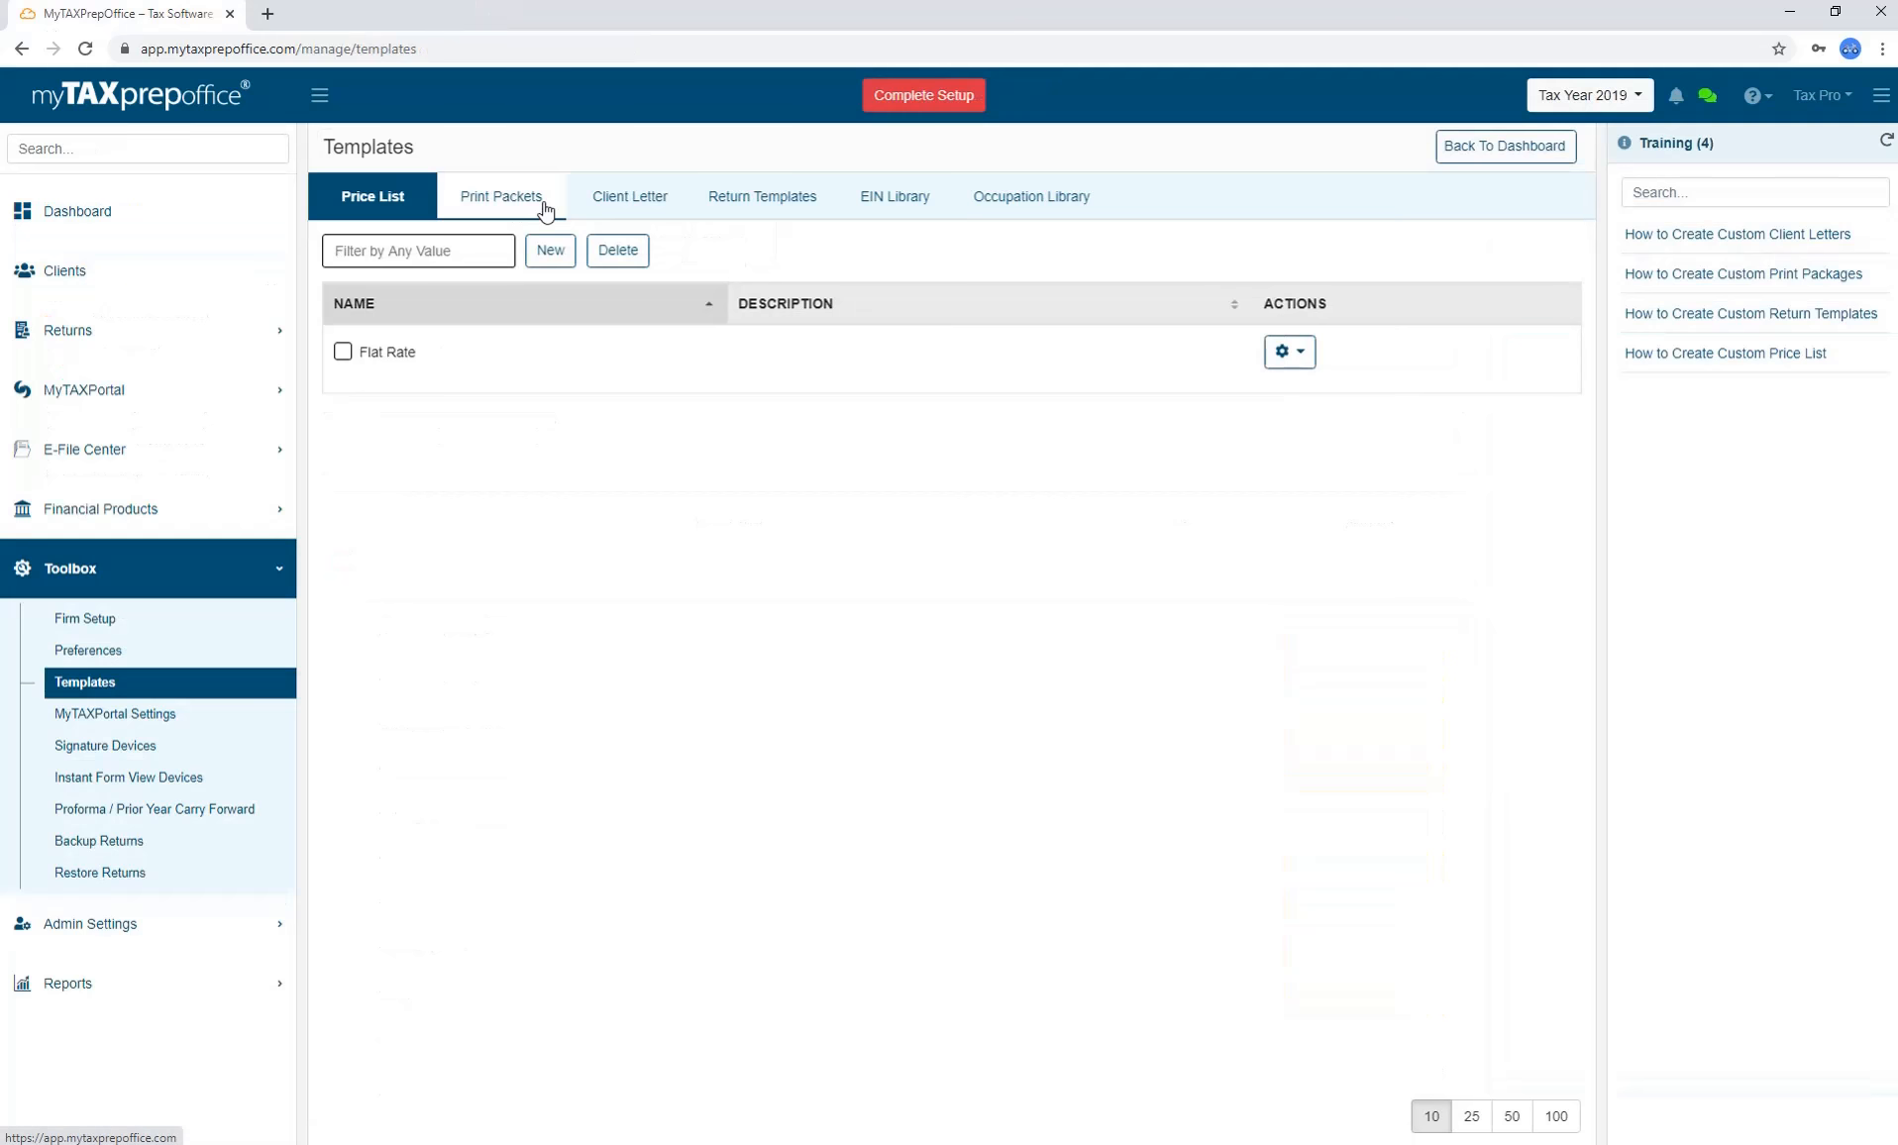
pyautogui.click(540, 198)
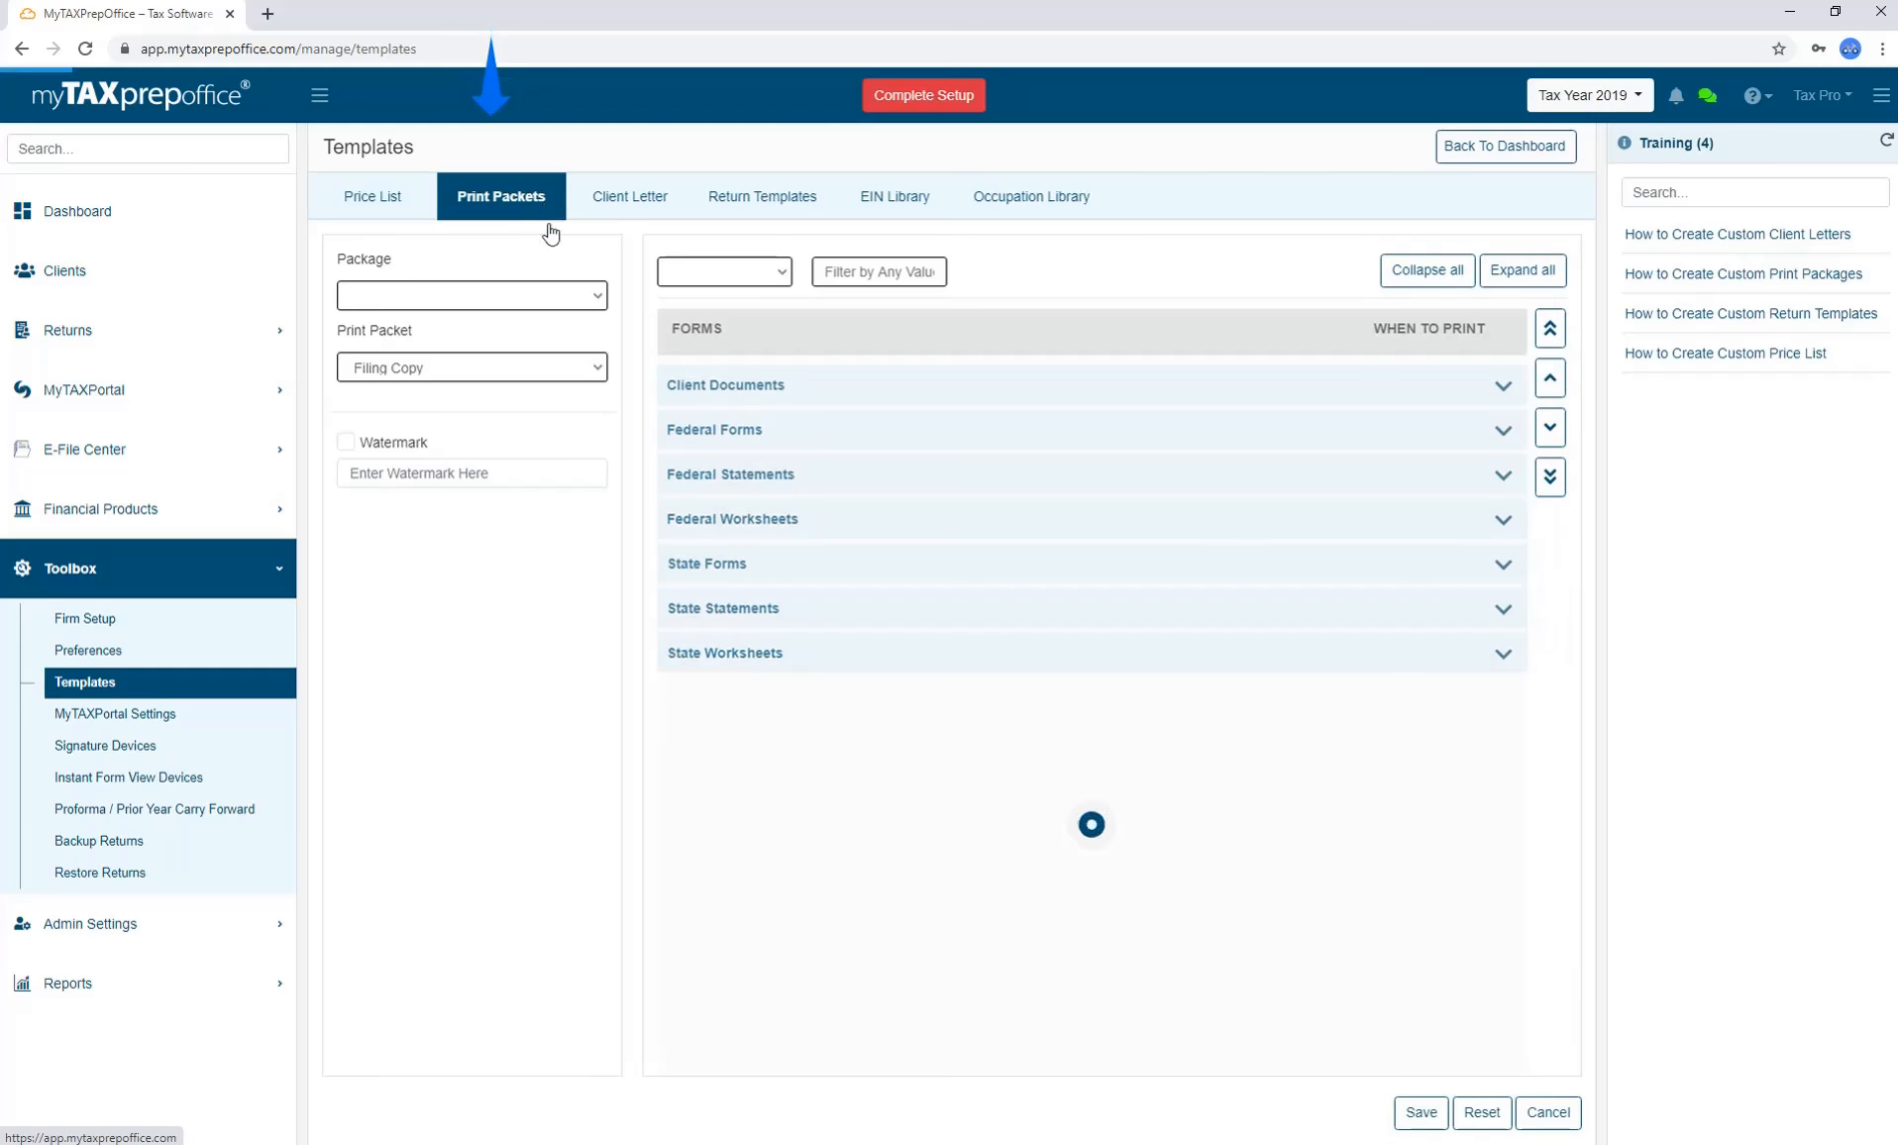
# Choose the 1040 Custom Copy packet, turn on its watermark, and keep Client Information Sheet at Default.
pyautogui.click(599, 367)
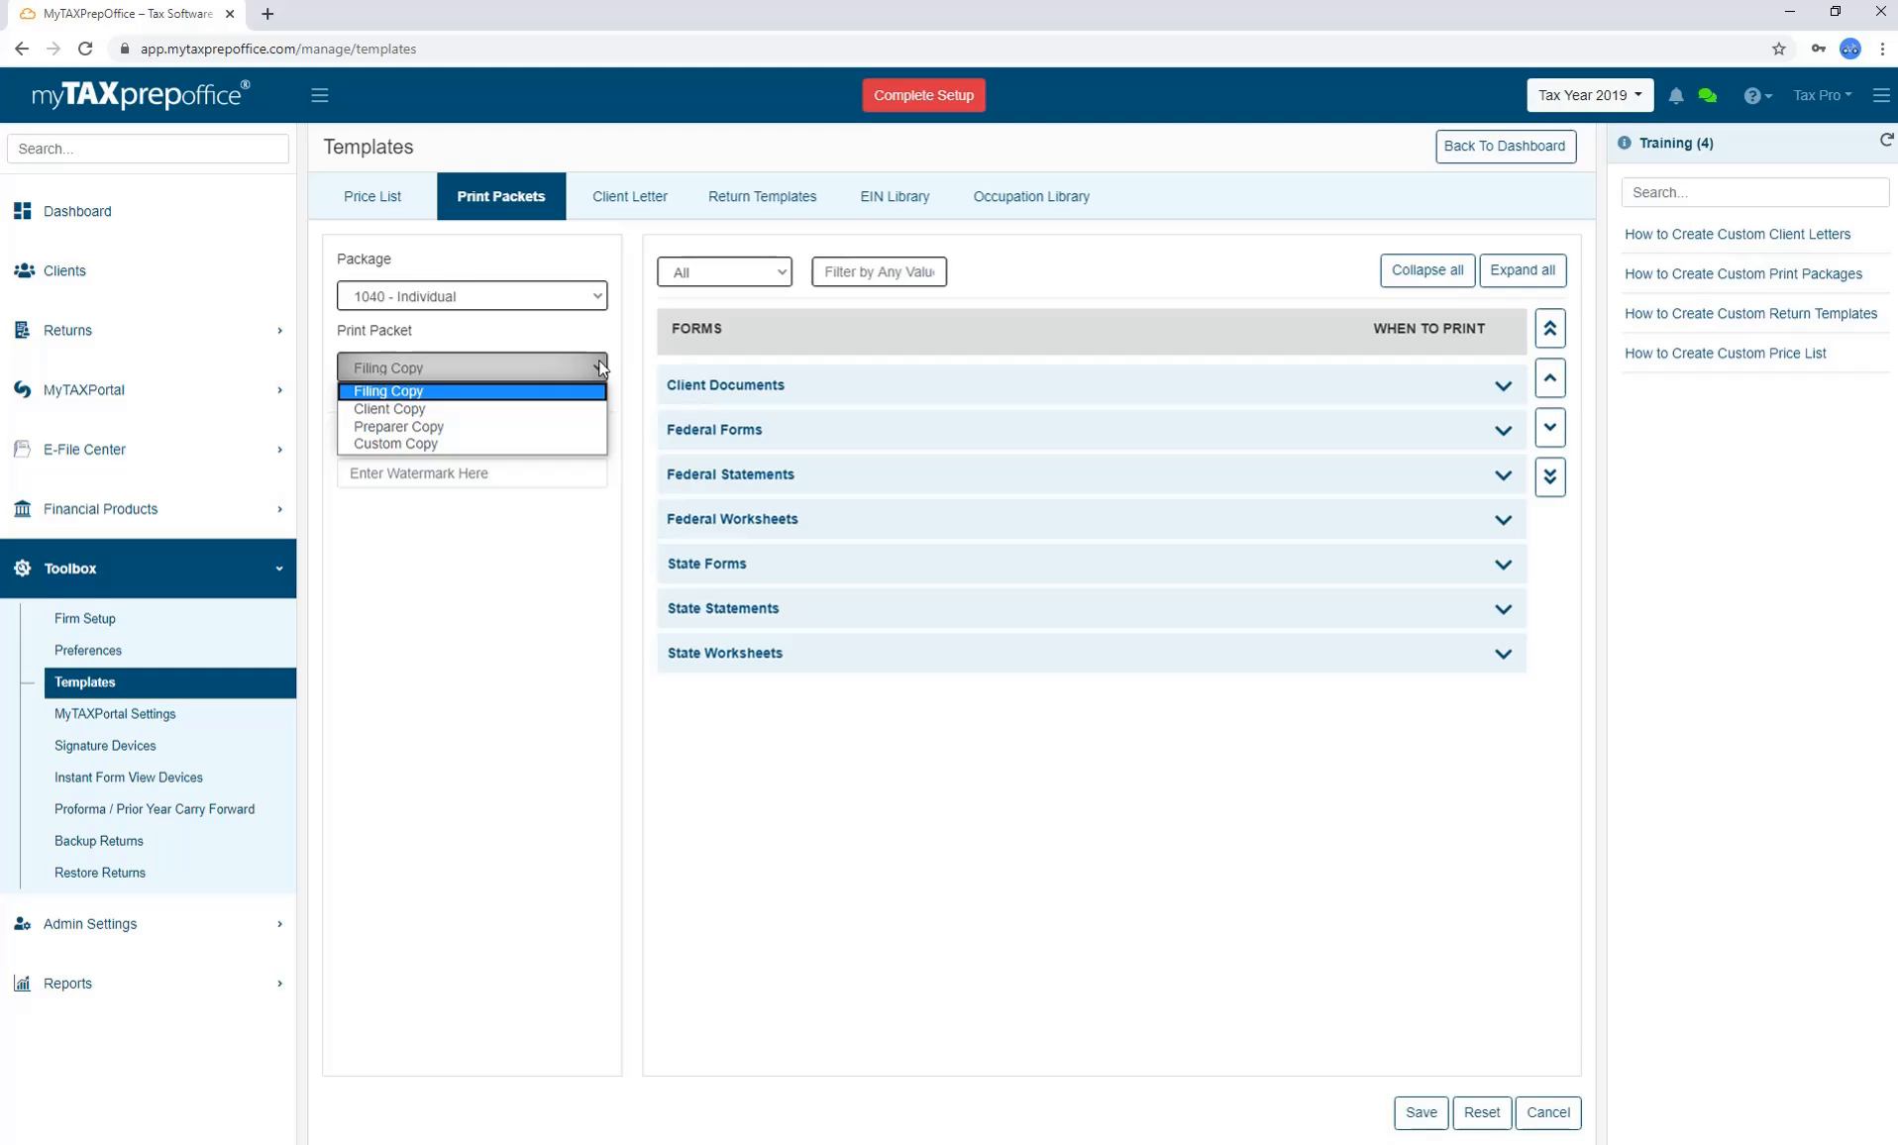
pyautogui.click(532, 445)
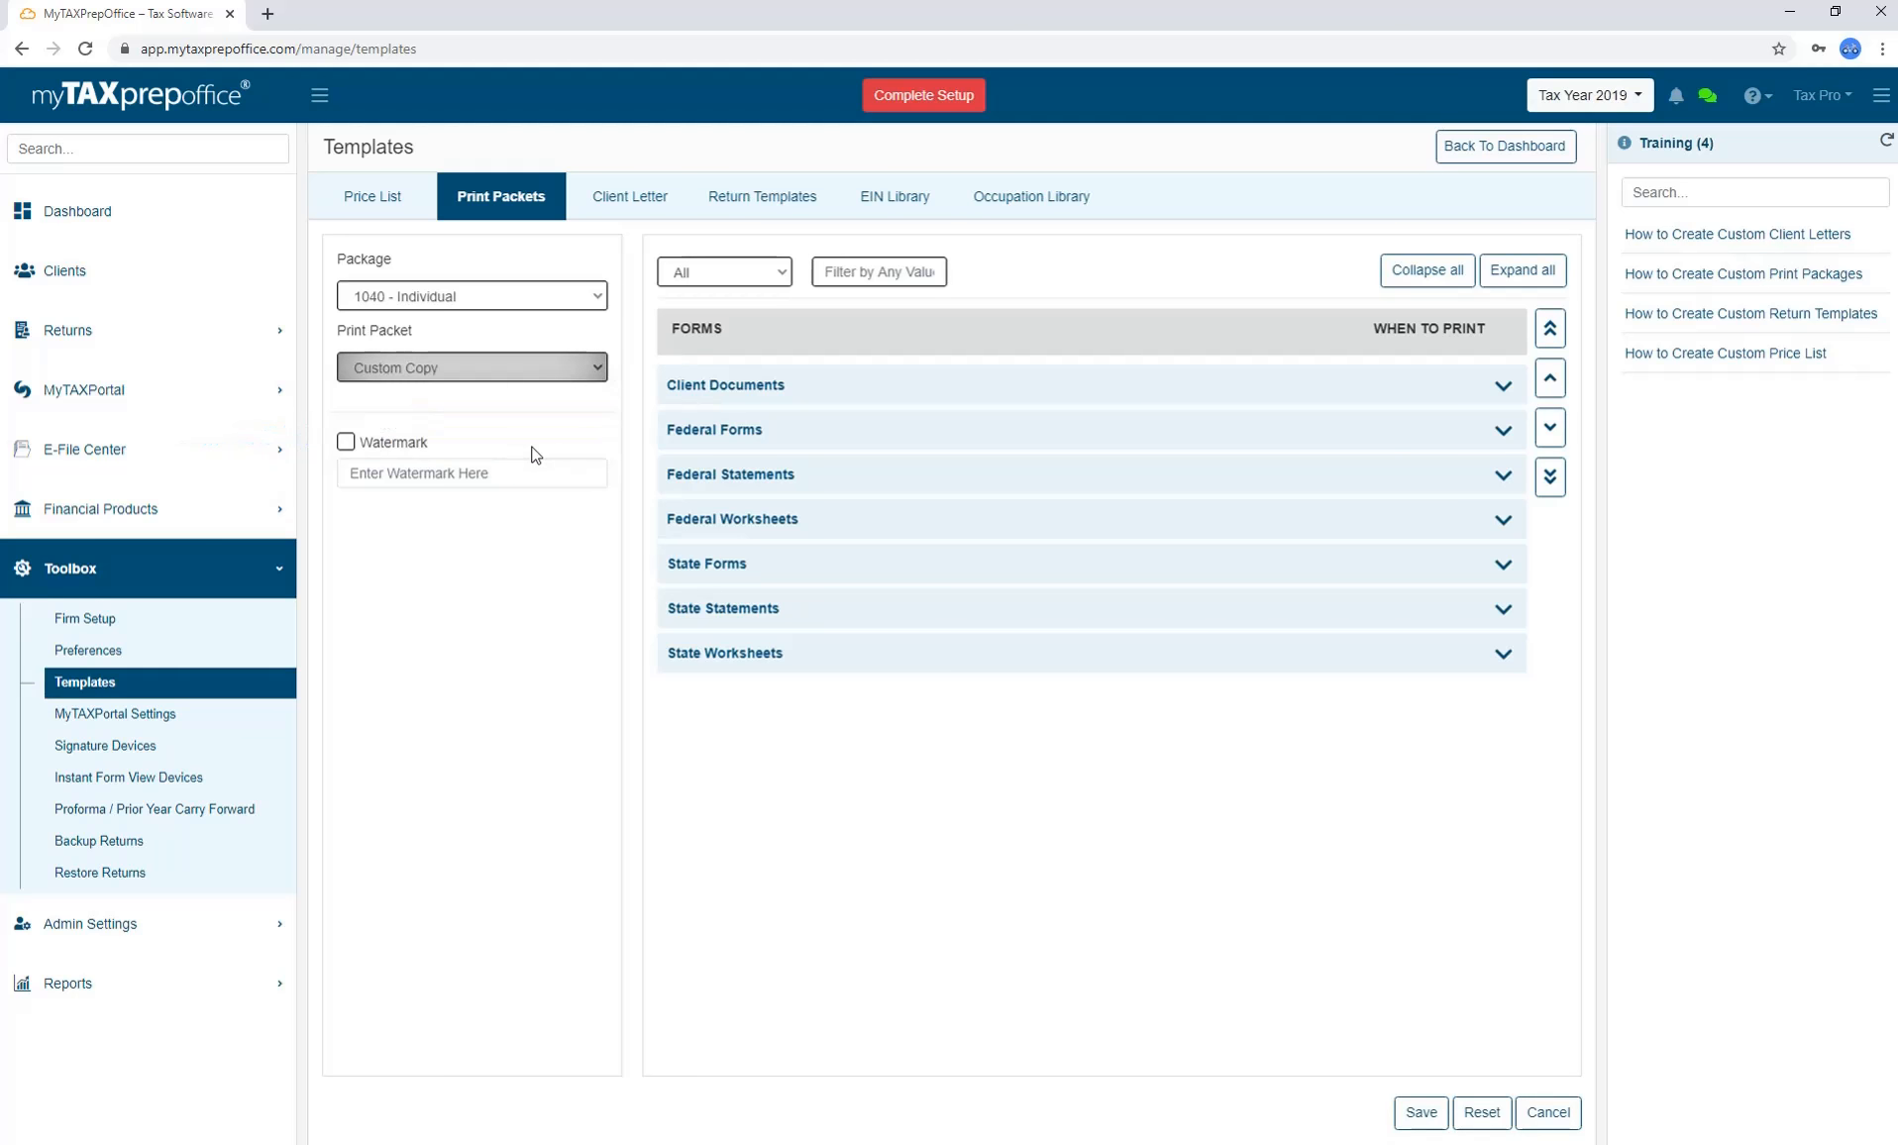
pyautogui.click(346, 442)
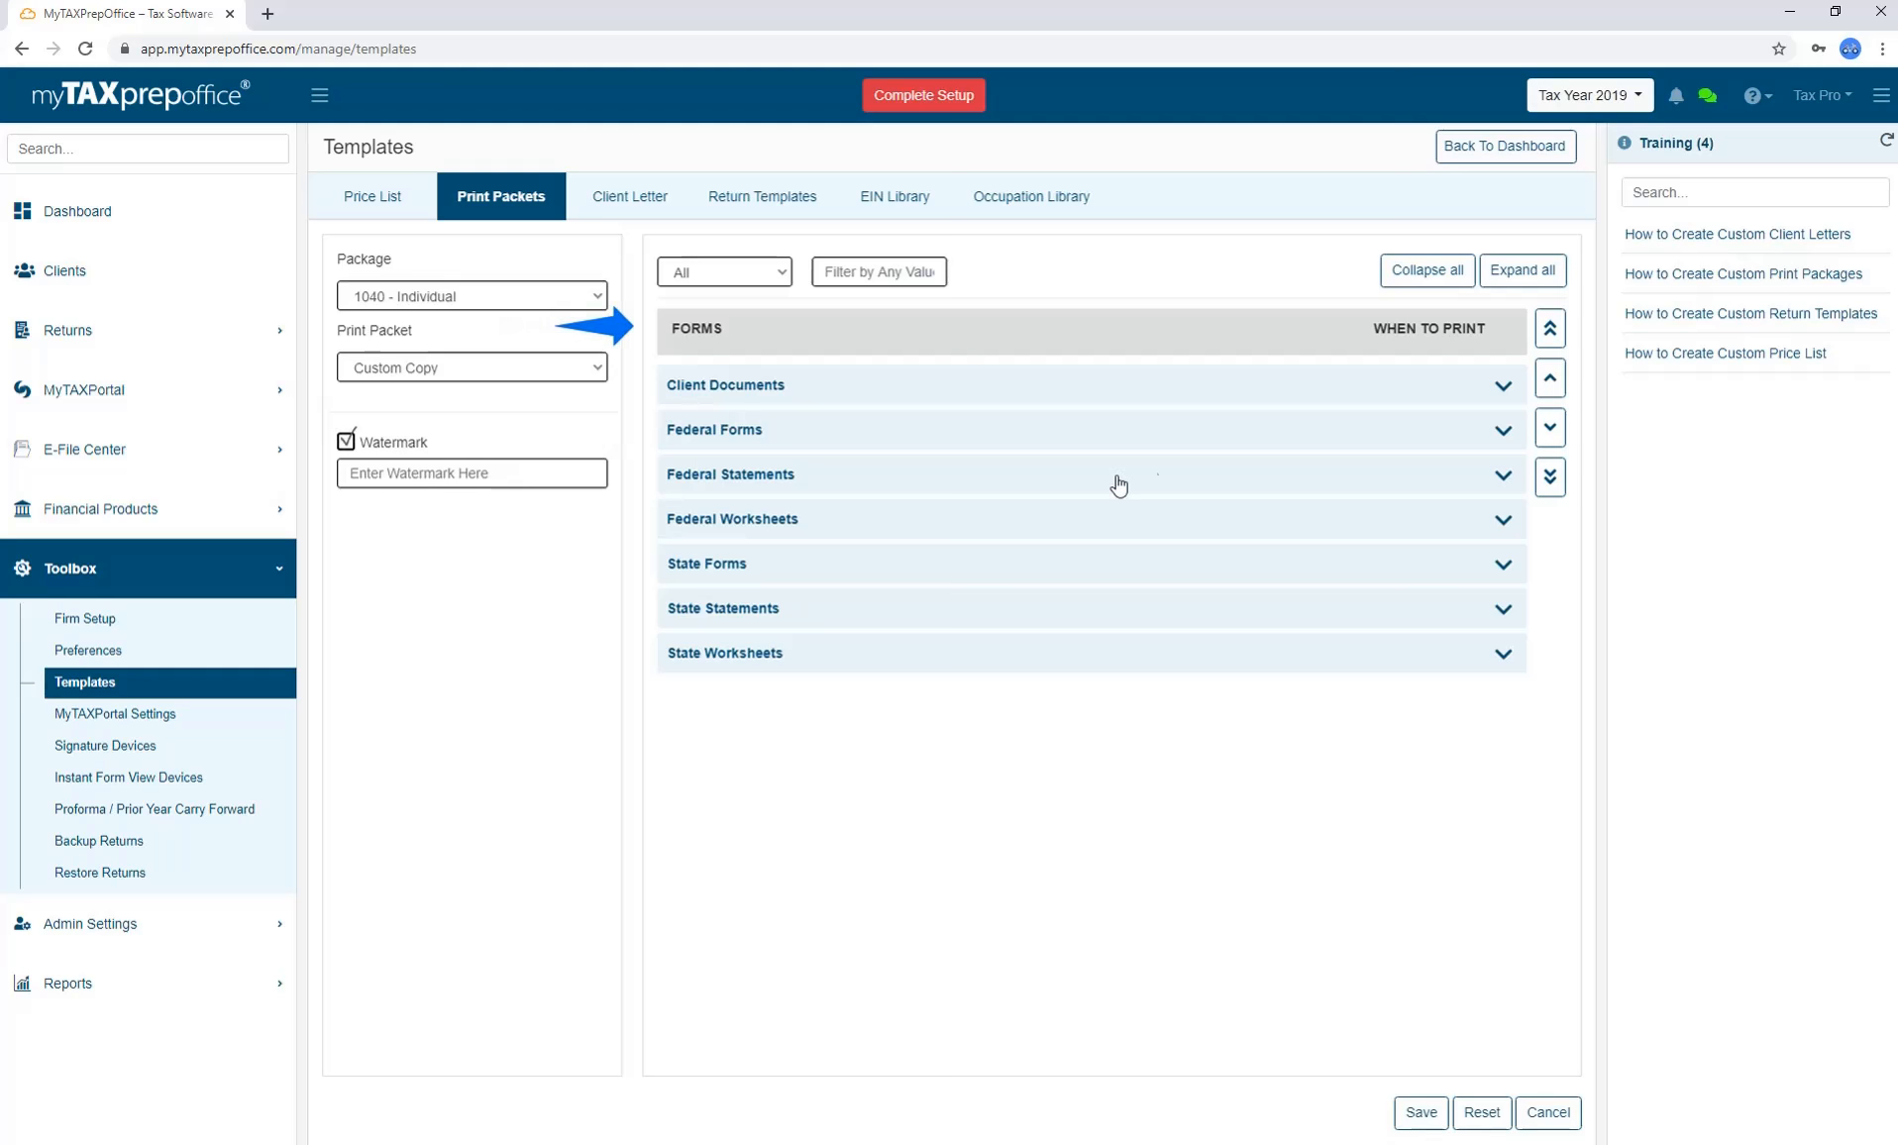
pyautogui.click(1503, 389)
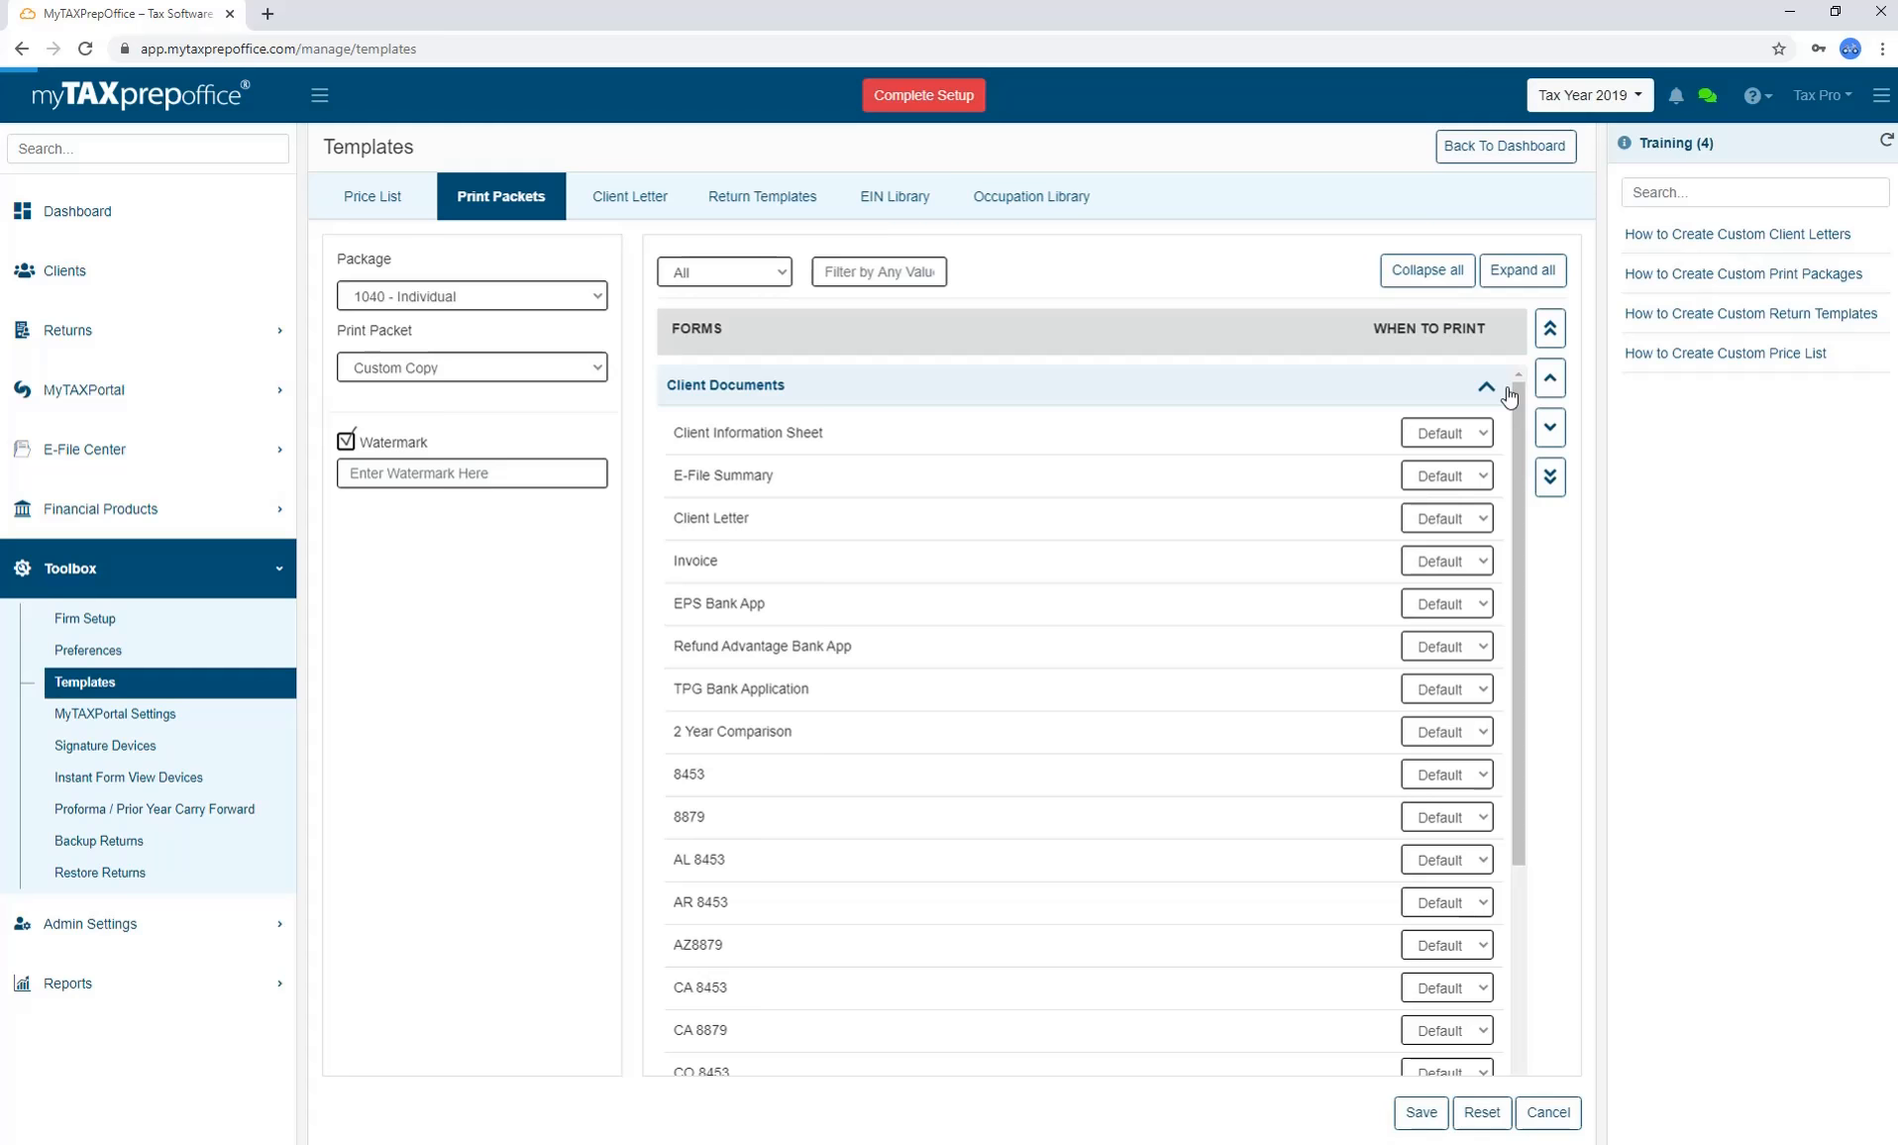
pyautogui.click(1483, 433)
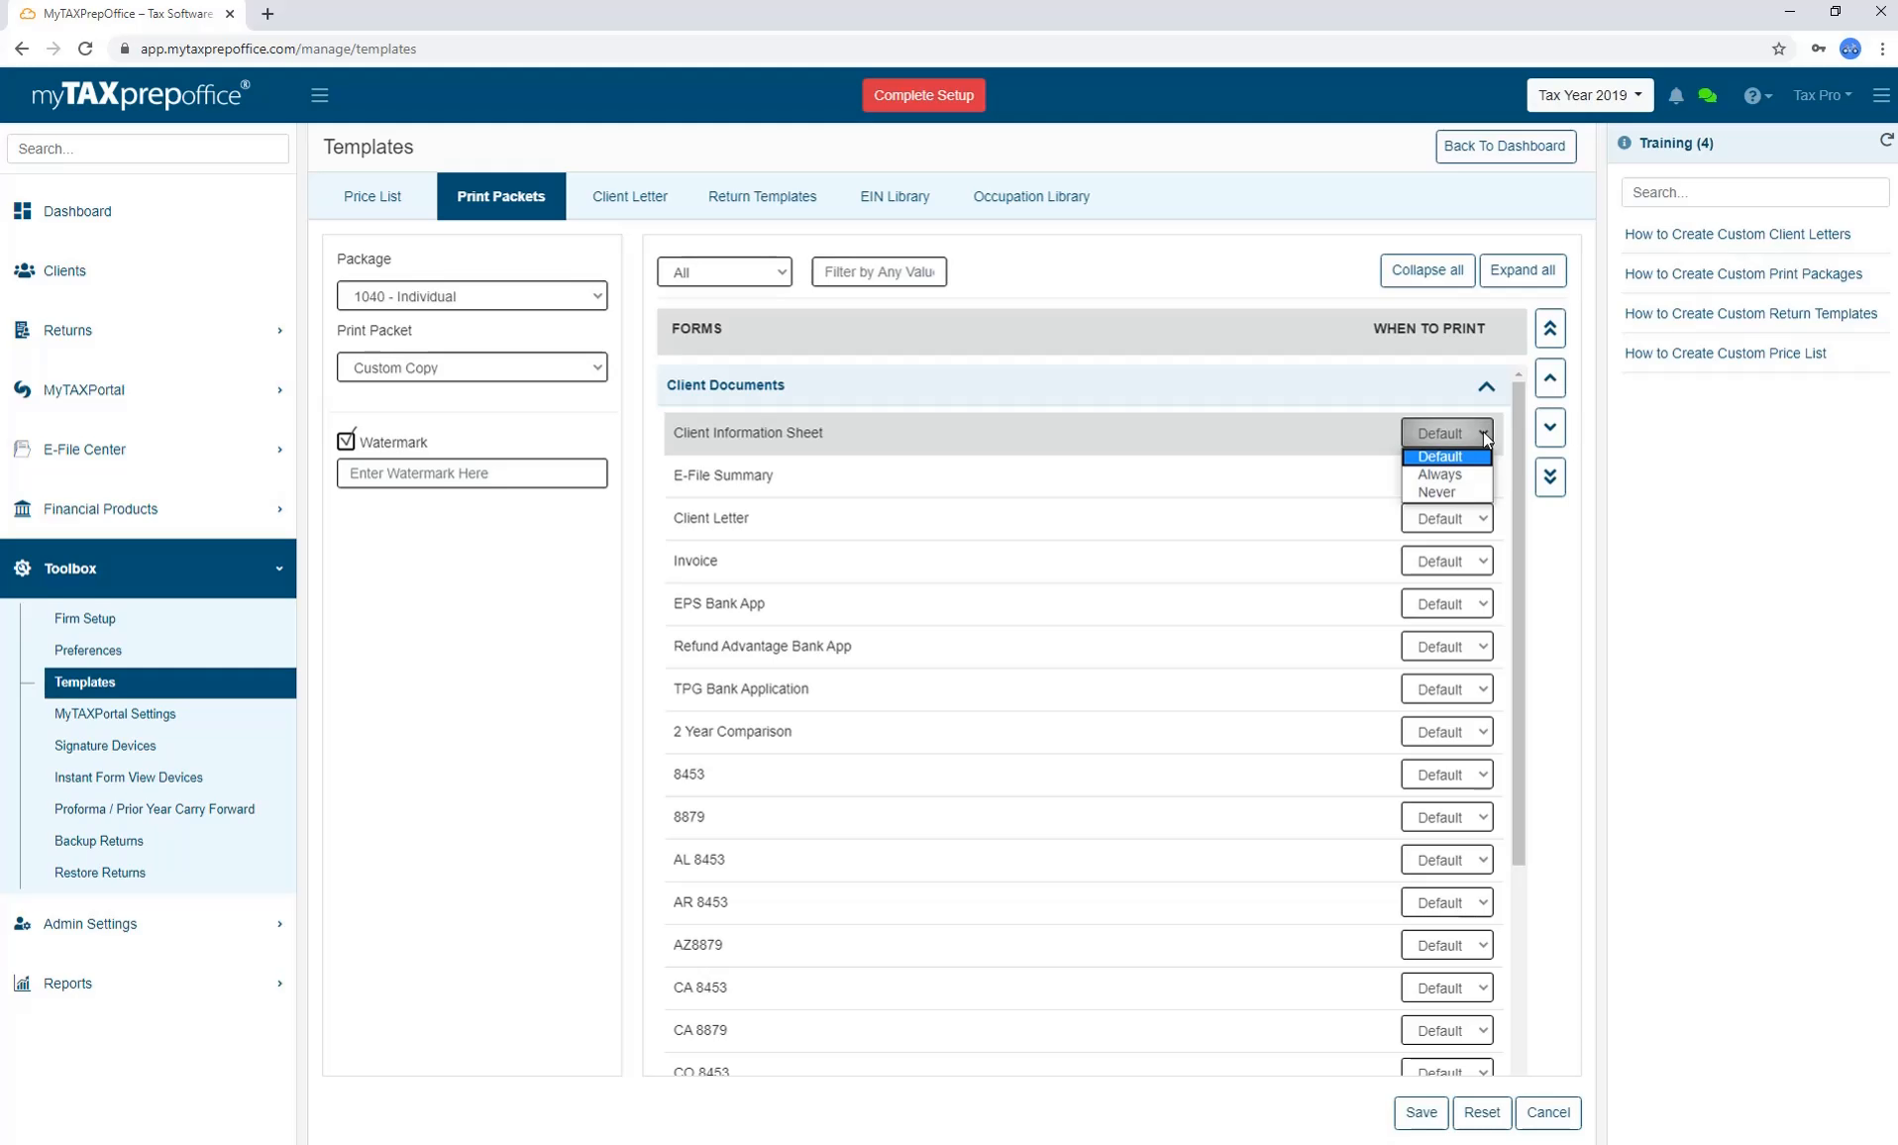
pyautogui.click(1484, 452)
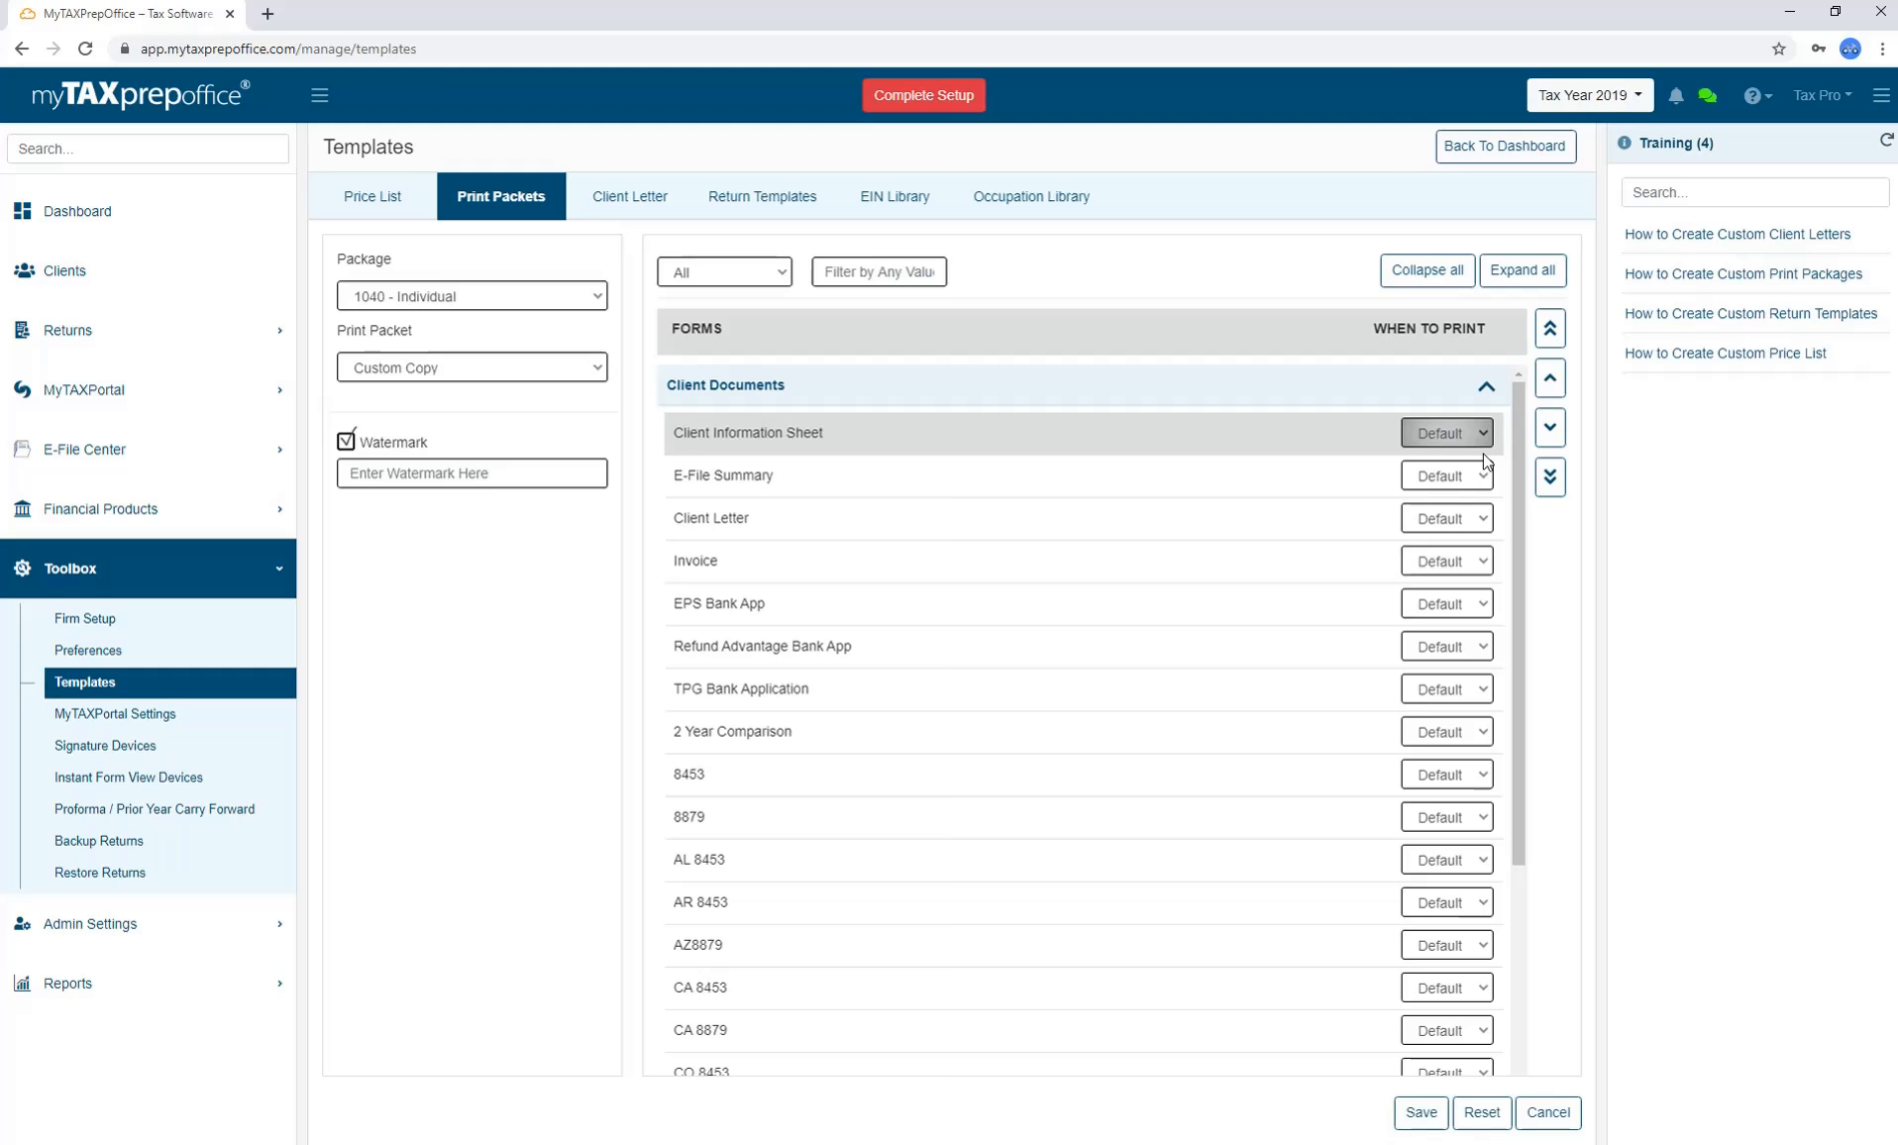
# Set the E-File Summary to Always and Client Letter to Never, then show the Return List.
pyautogui.click(1478, 476)
pyautogui.click(1473, 523)
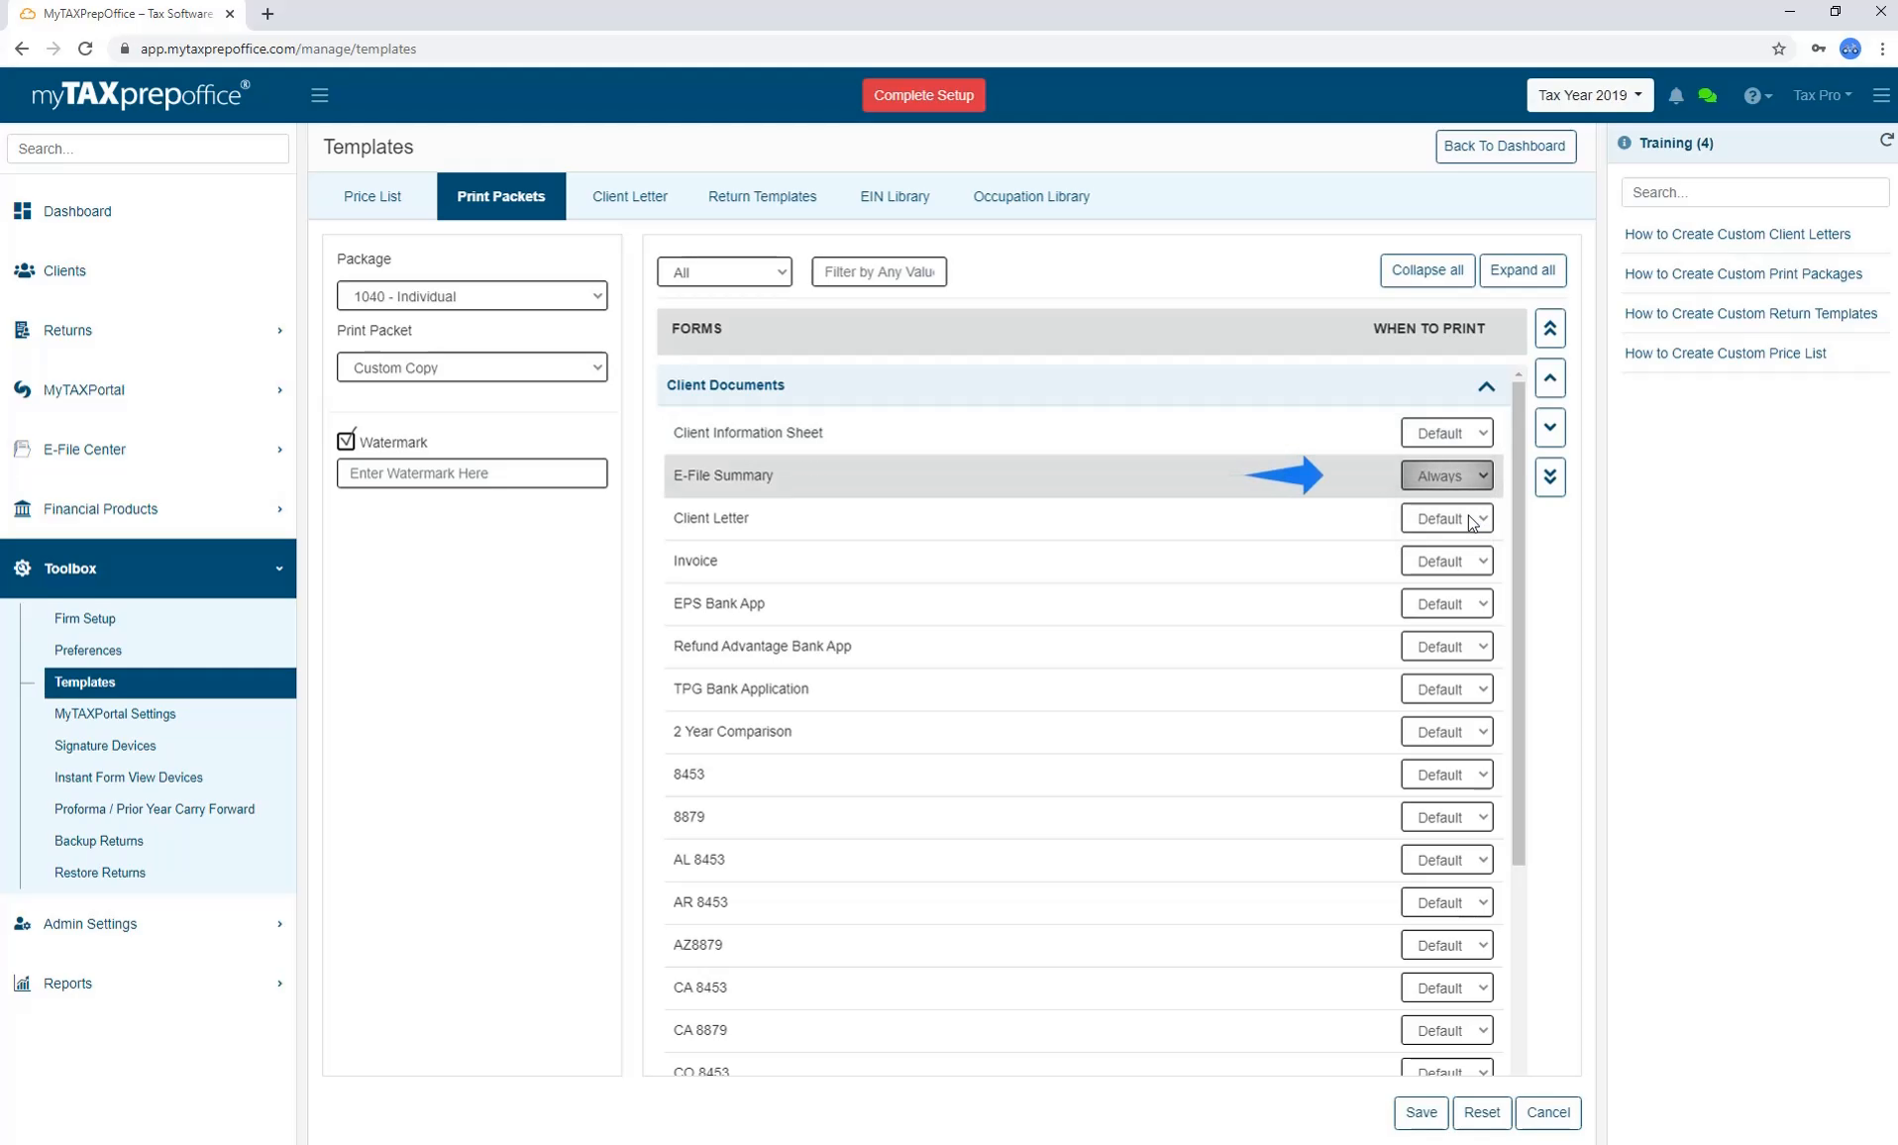
pyautogui.click(1481, 523)
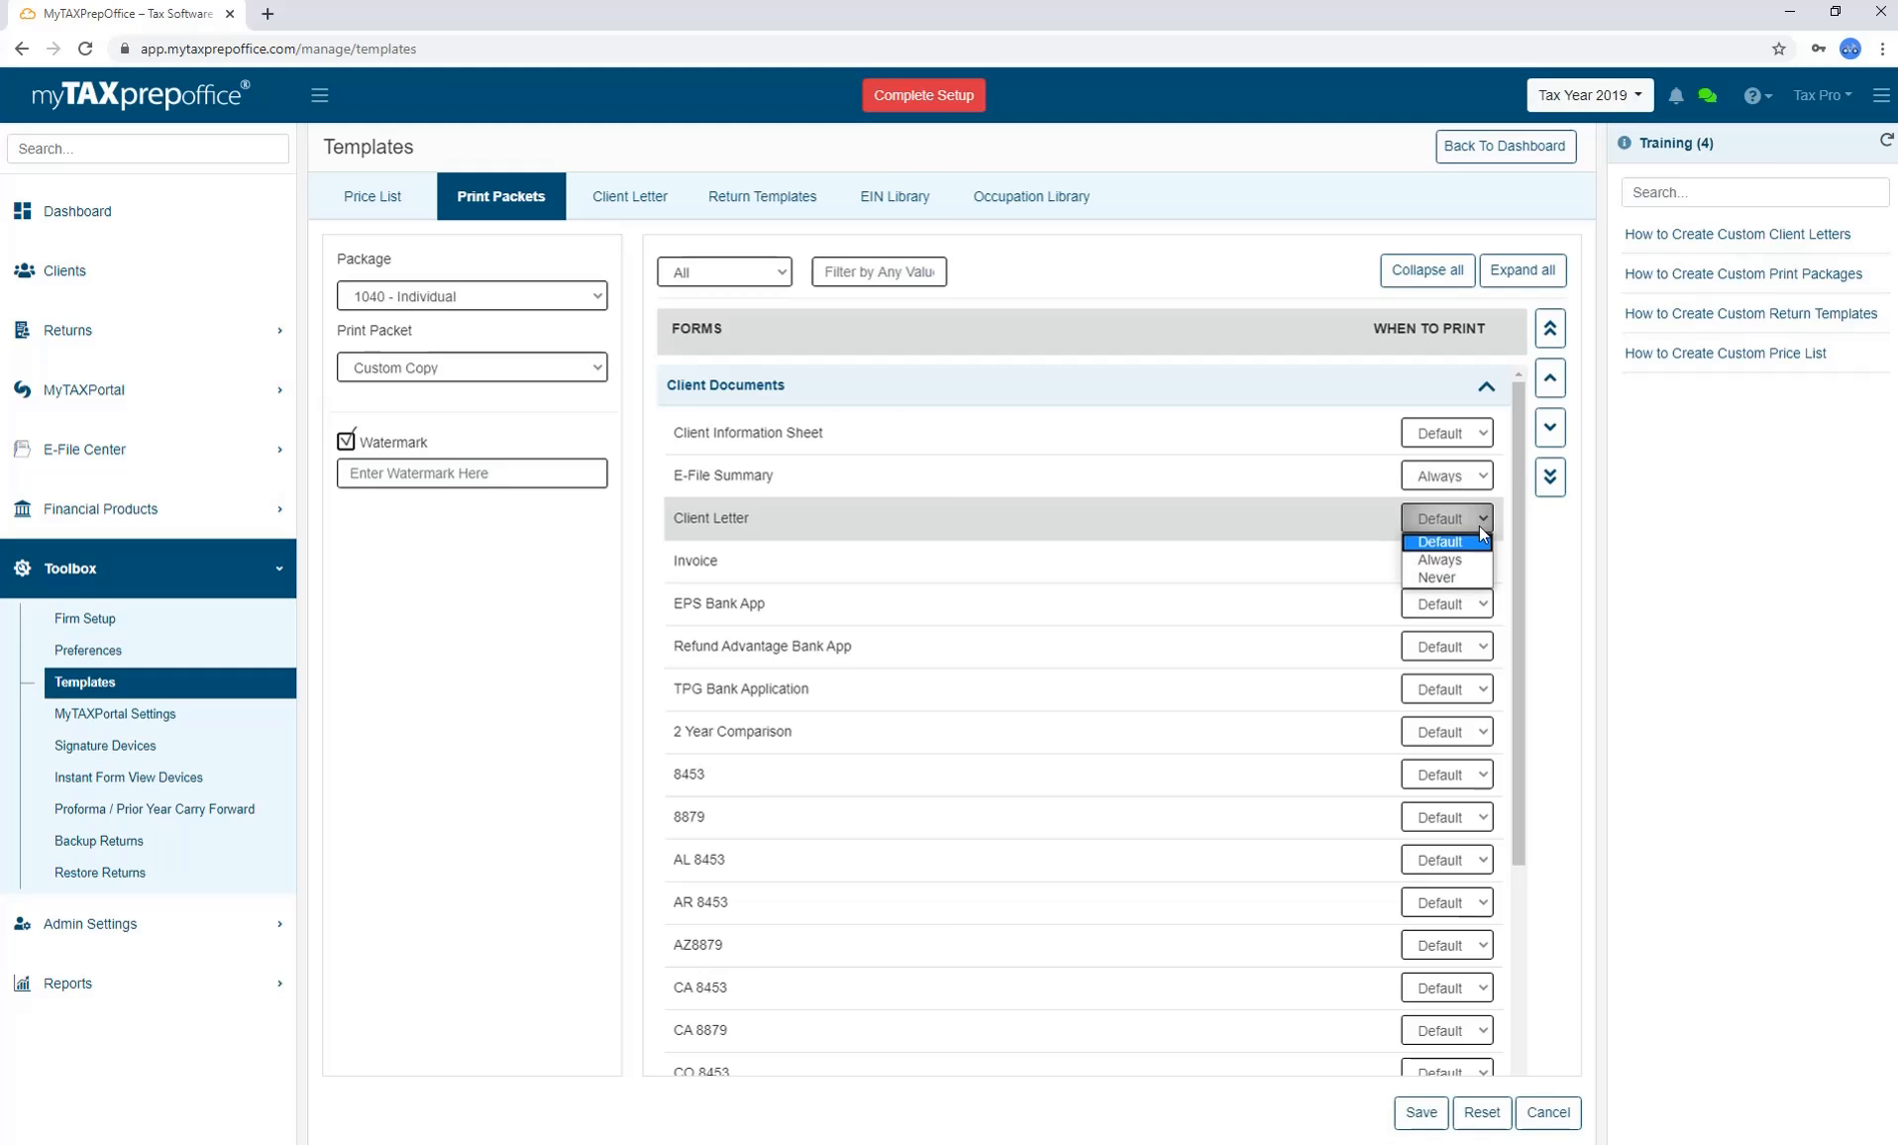
pyautogui.click(1463, 577)
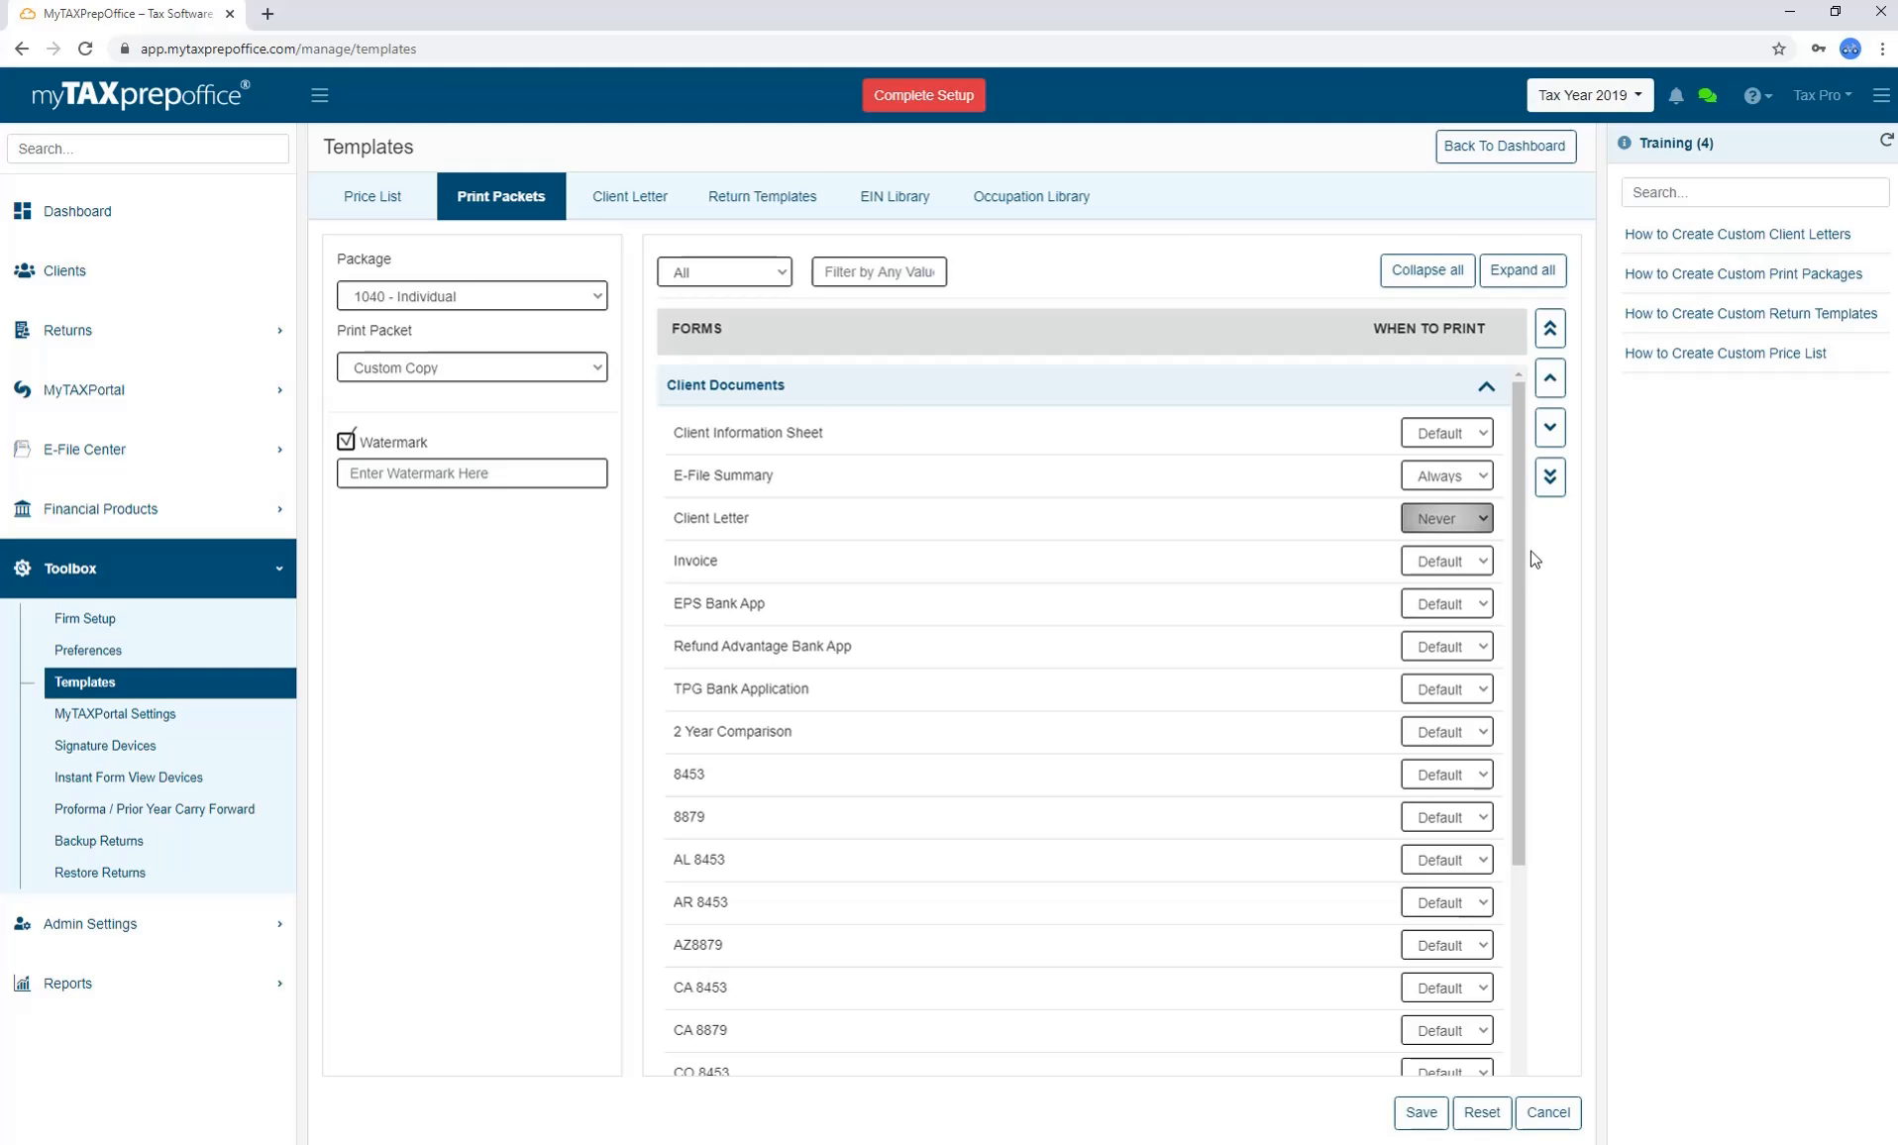
pyautogui.moveTo(1517, 553); pyautogui.dragTo(1514, 727)
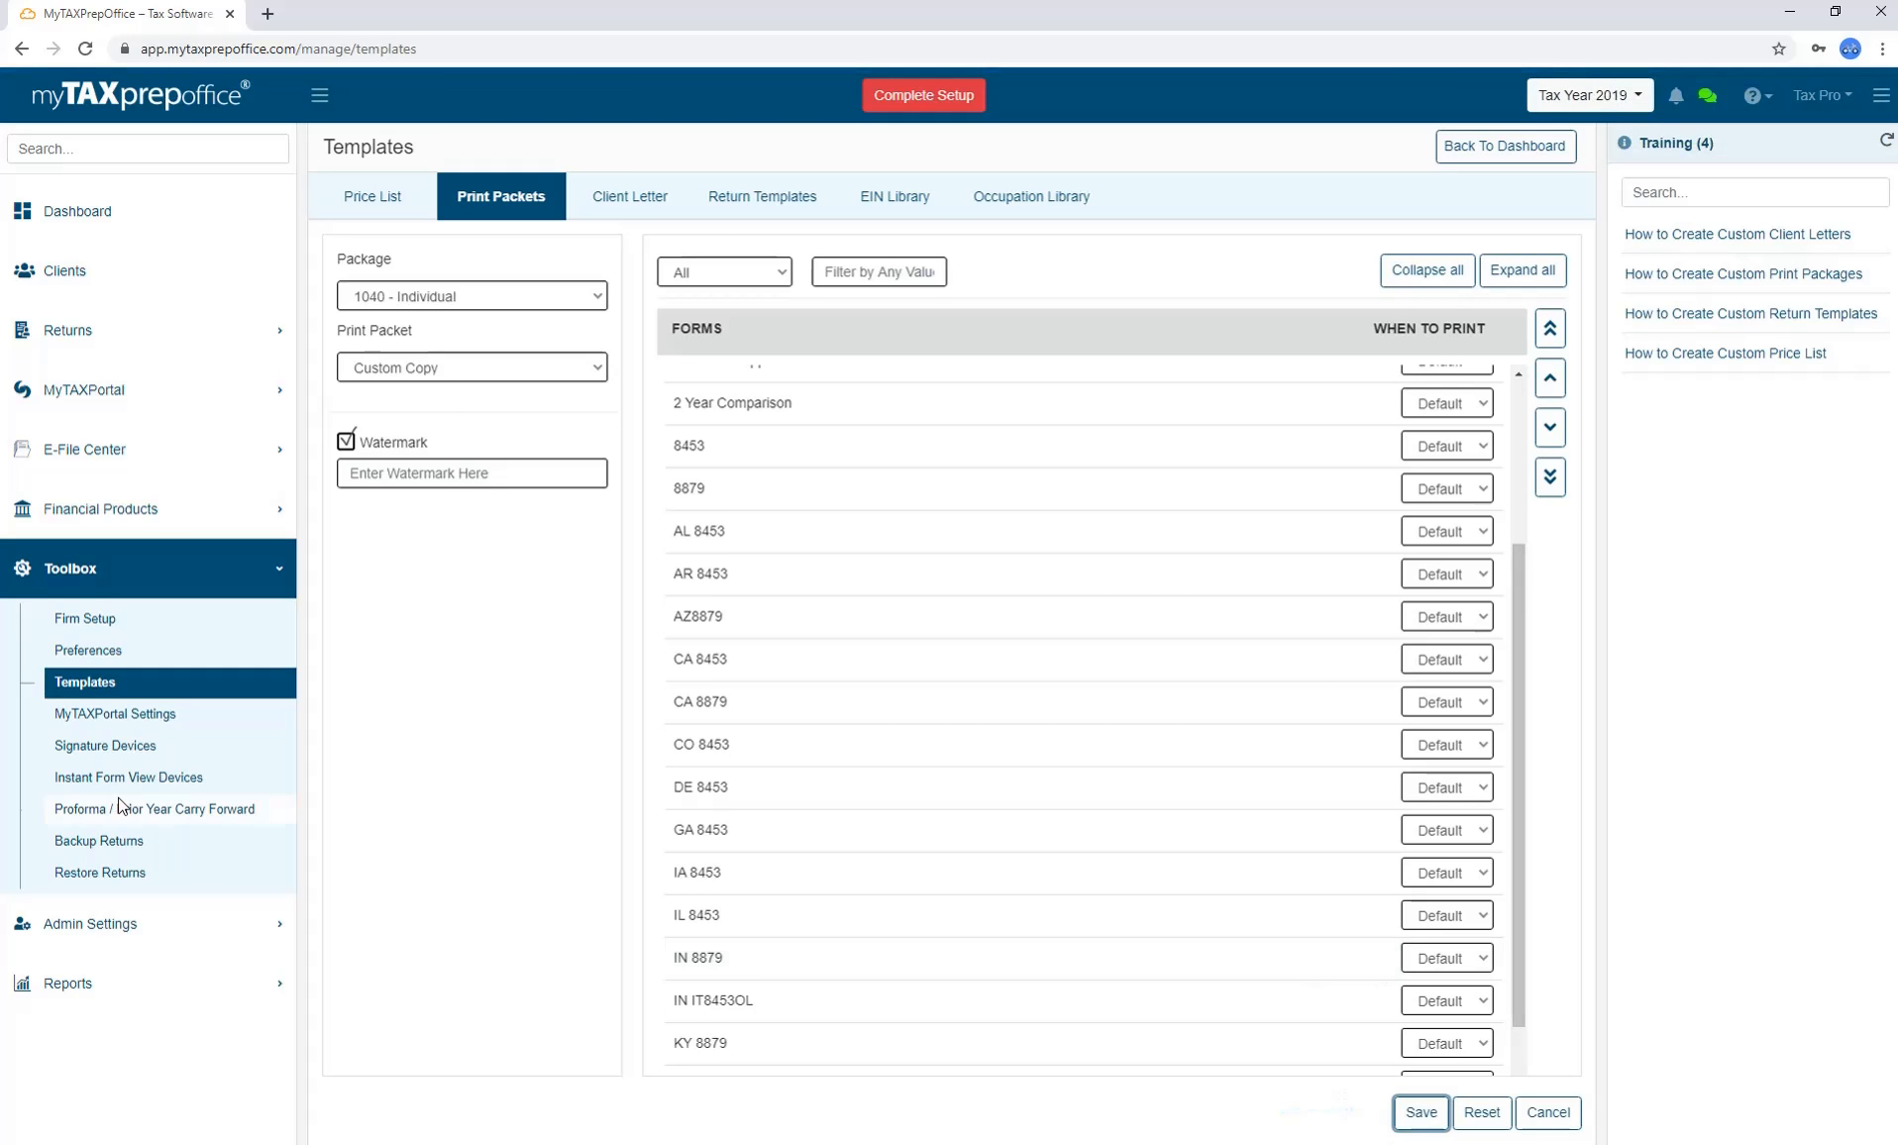
pyautogui.click(153, 327)
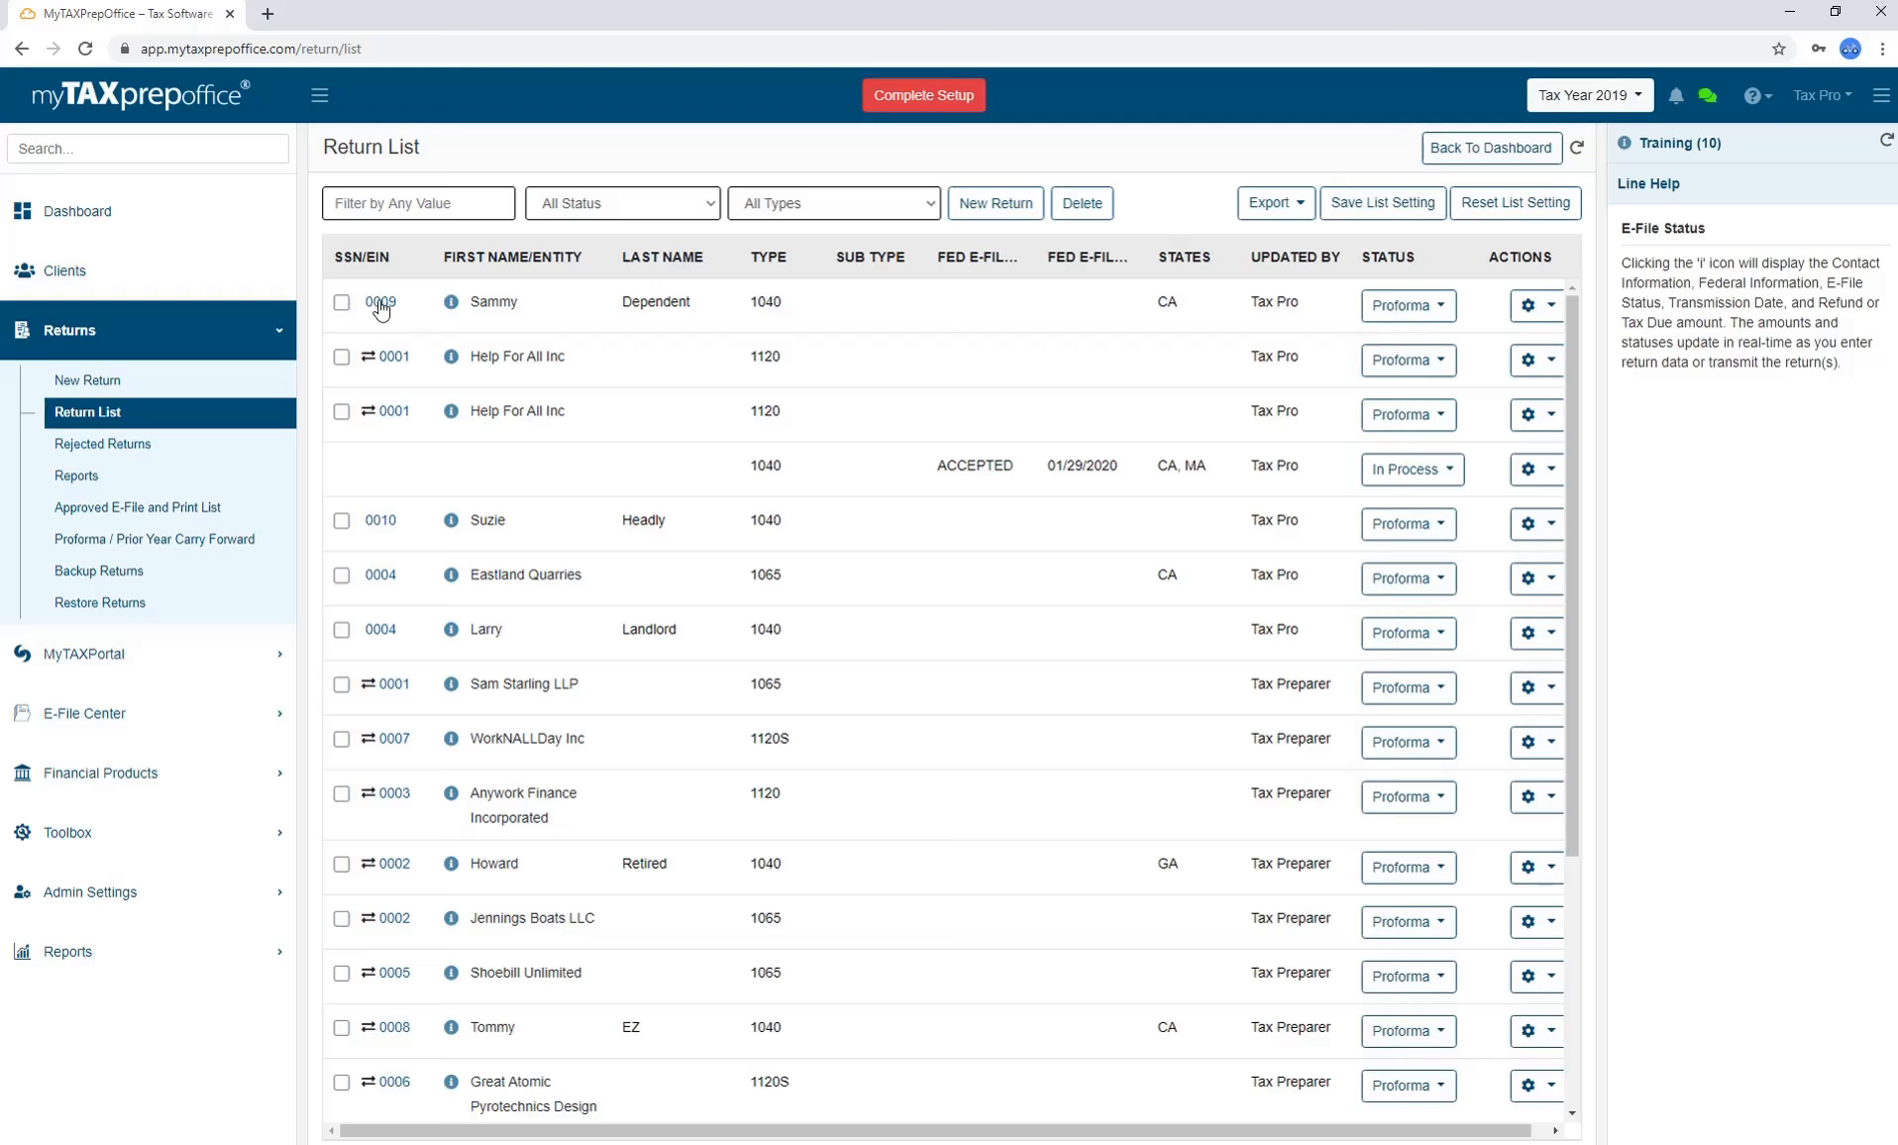
# Open the first client's return and bring up its Print Return dialog.
pyautogui.click(381, 303)
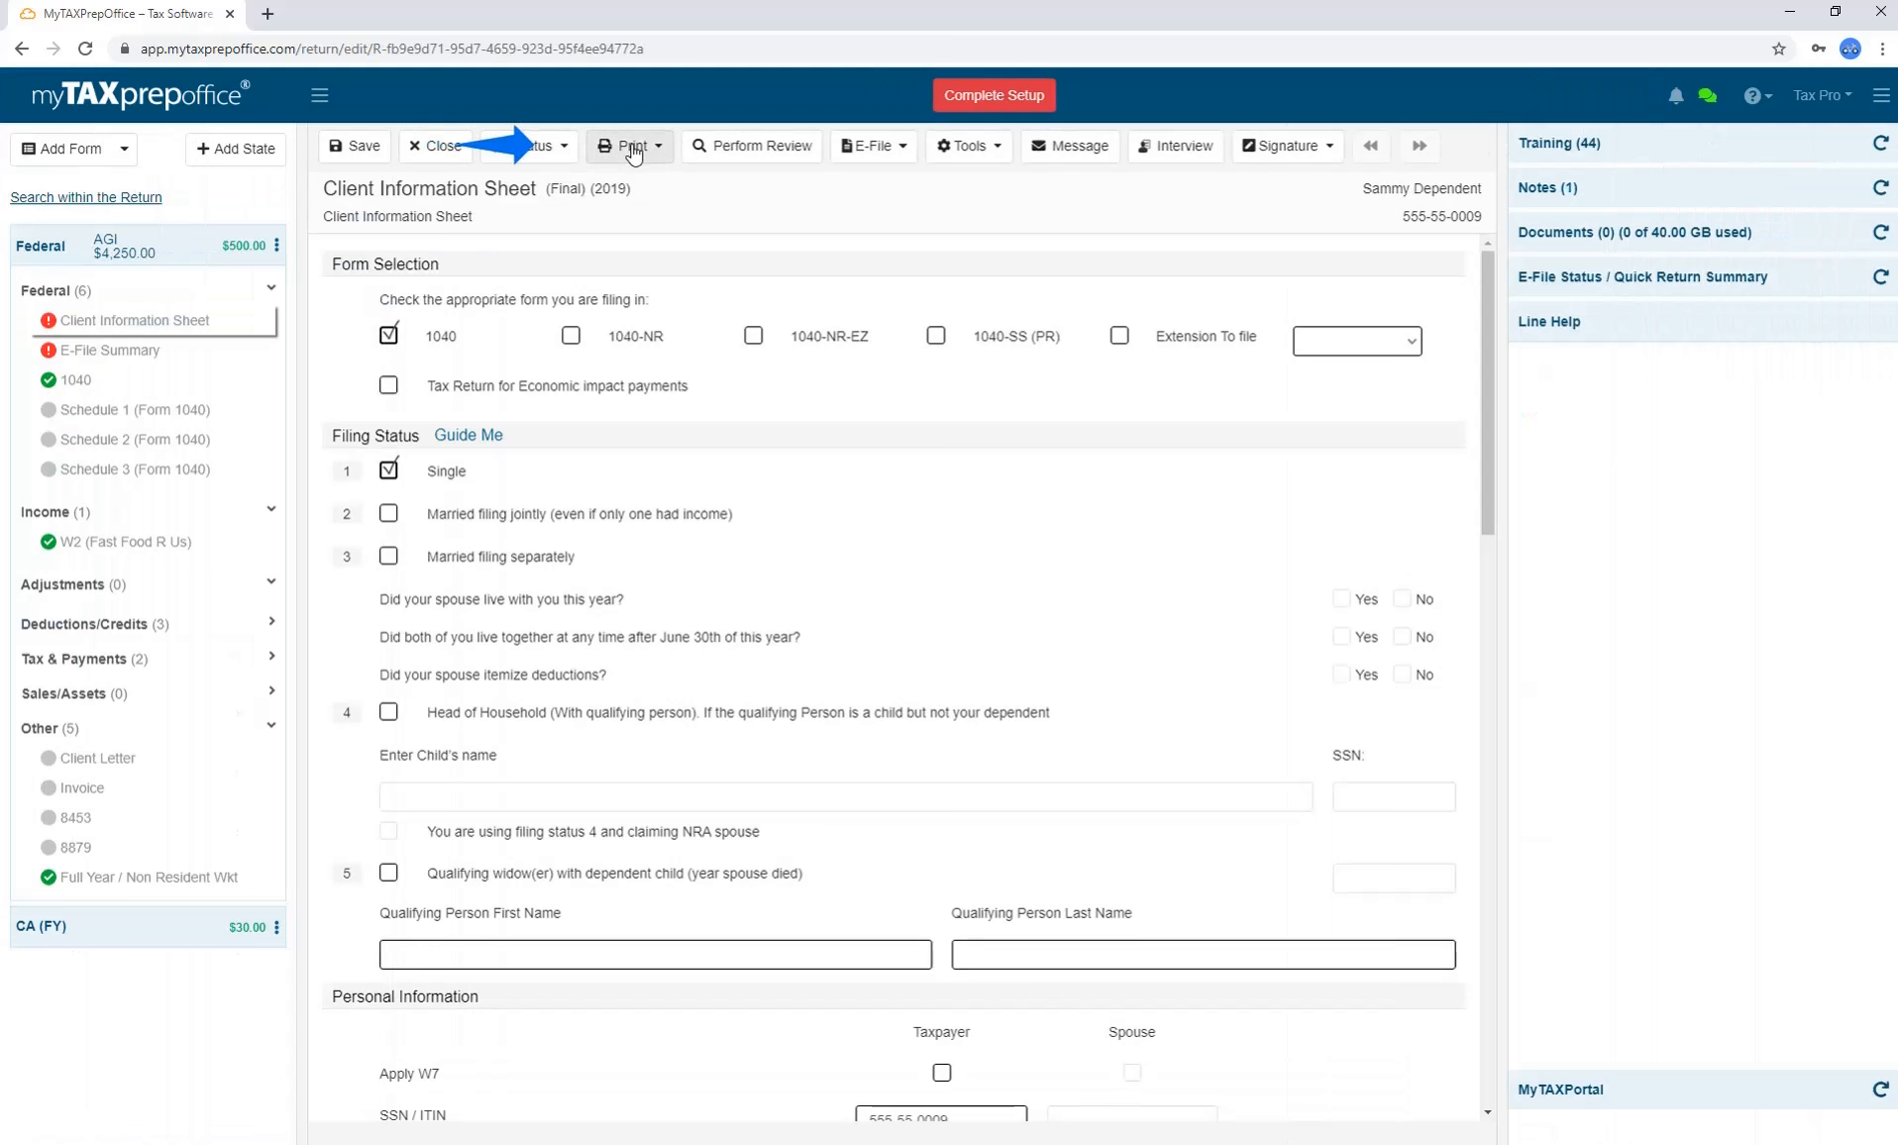
pyautogui.click(633, 149)
pyautogui.click(657, 262)
# Choose the Custom Copy packet with Client Letter and Invoice, then view the Client Letter templates.
pyautogui.click(1035, 255)
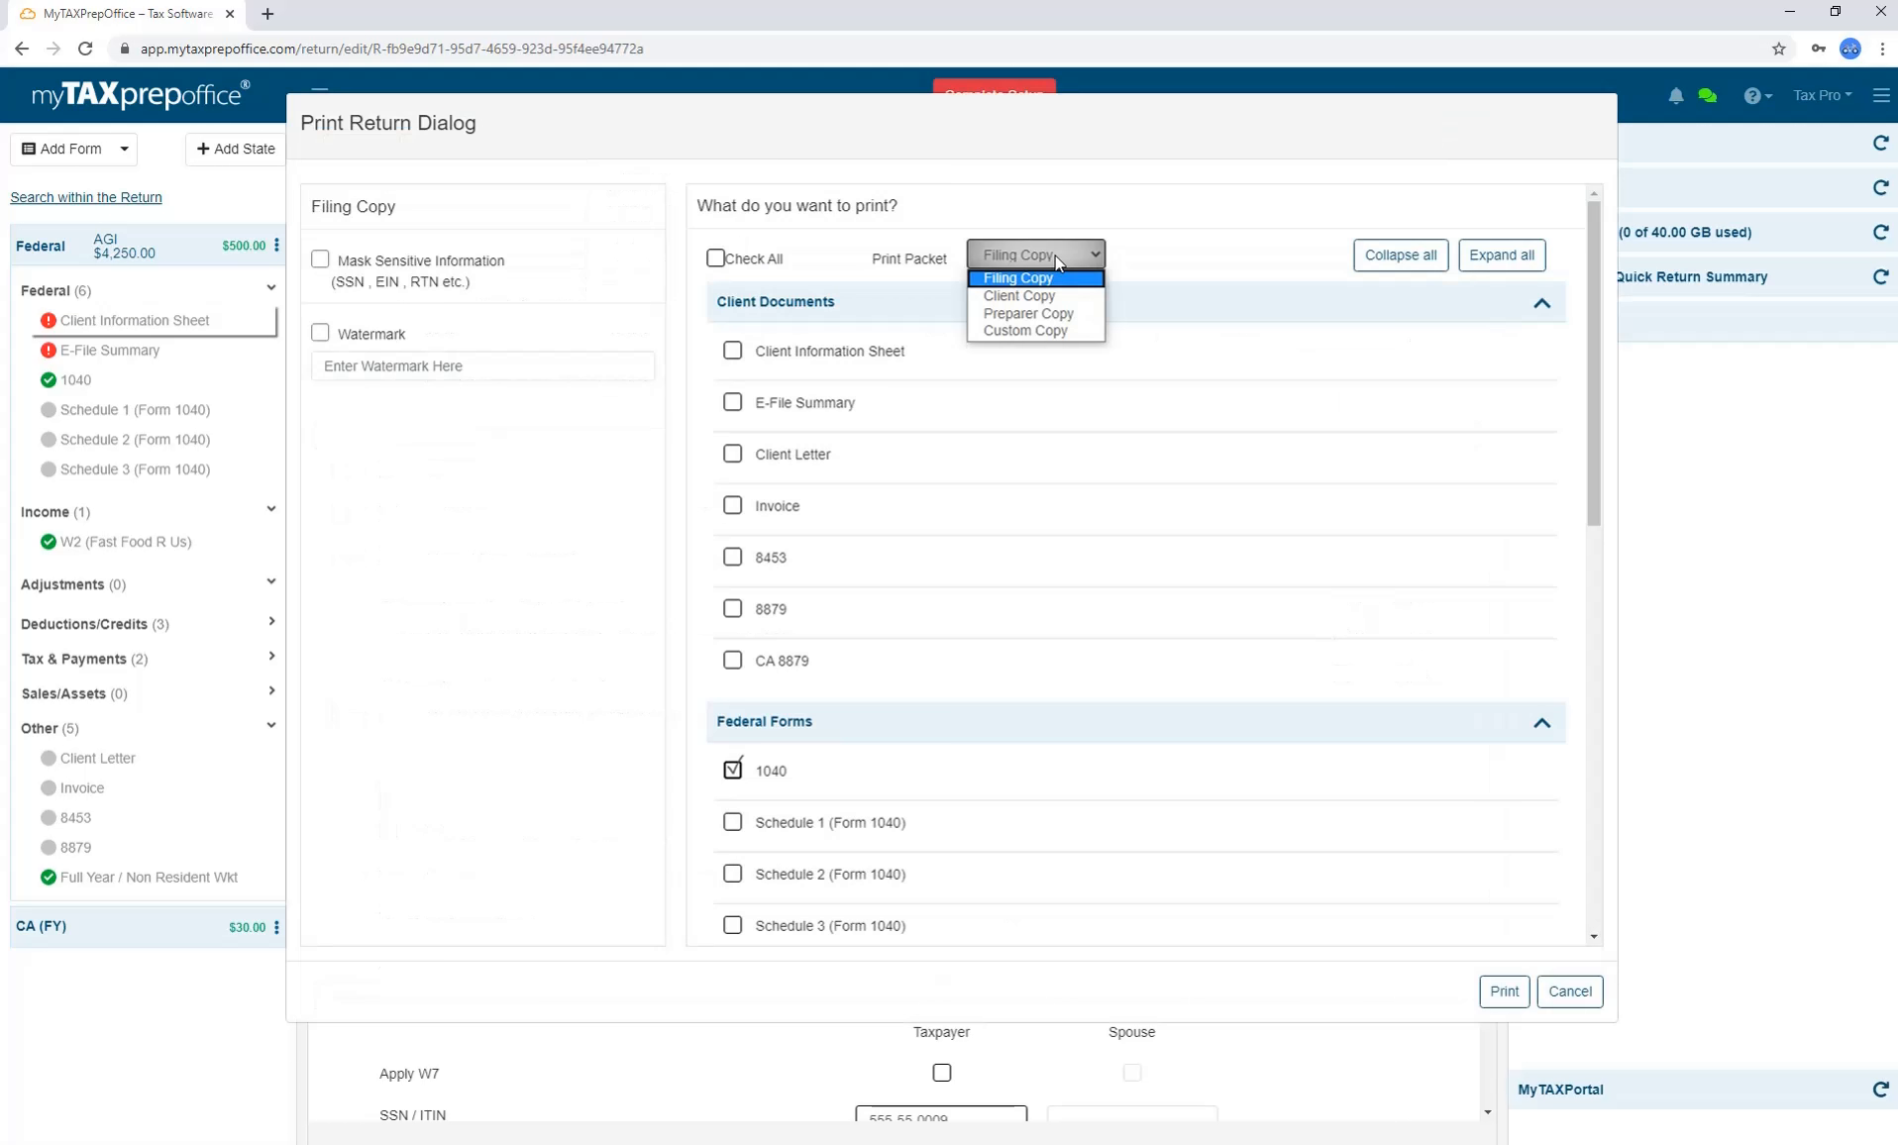
pyautogui.click(1053, 333)
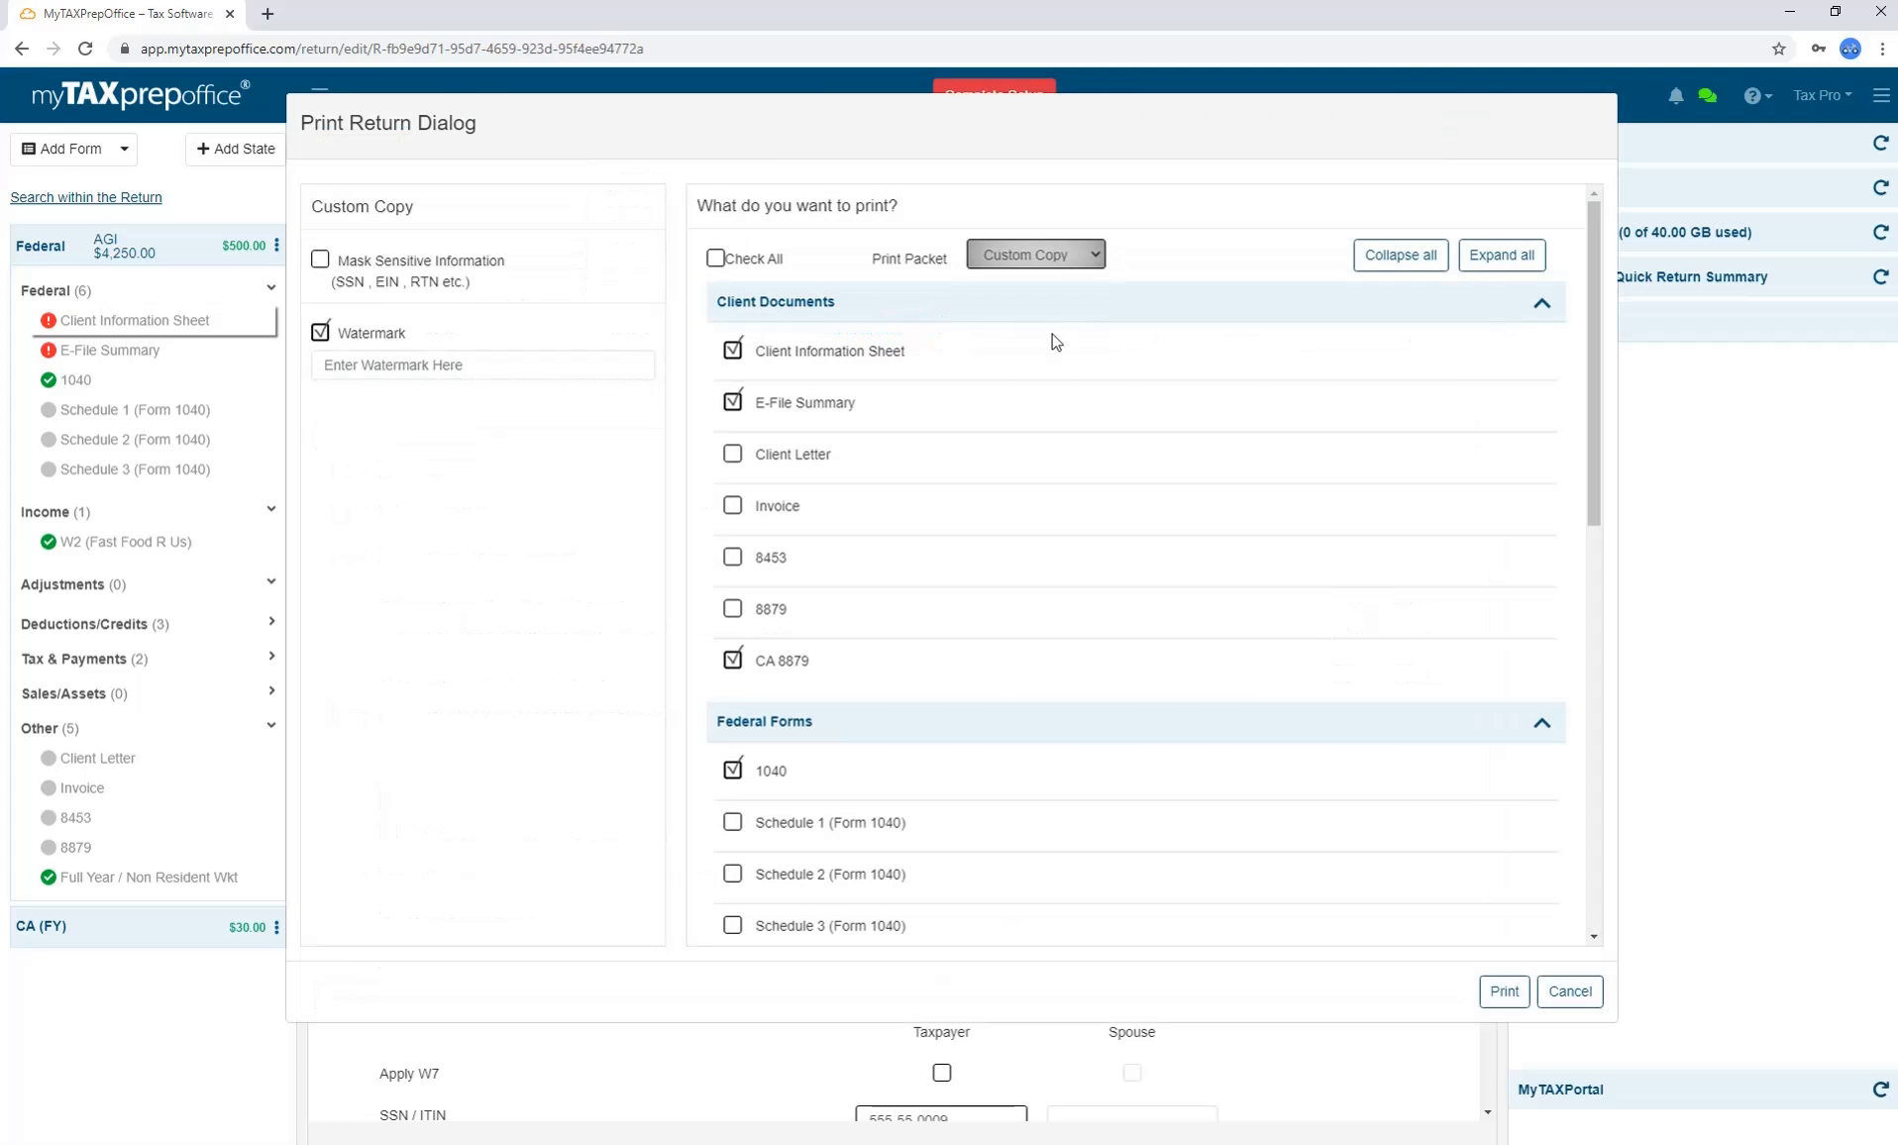
pyautogui.click(733, 456)
pyautogui.click(732, 506)
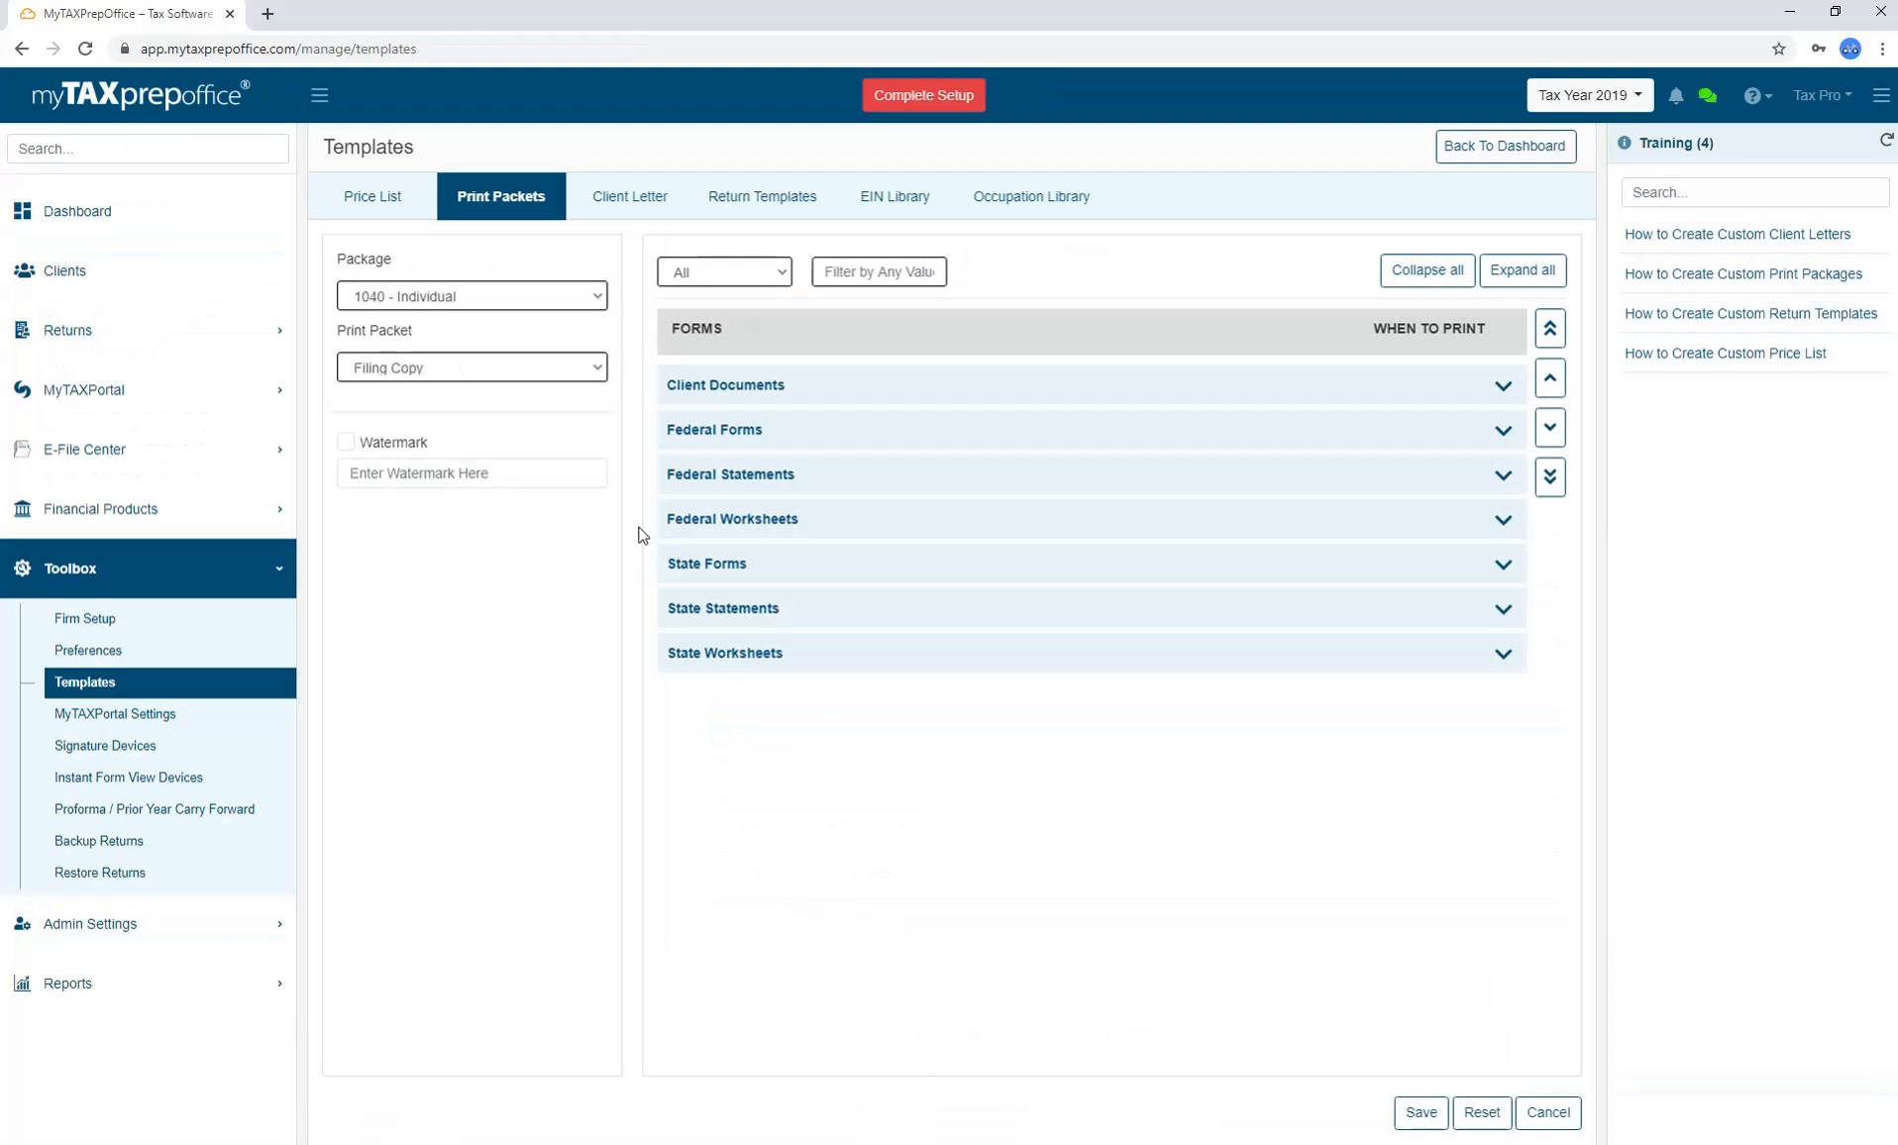
pyautogui.click(631, 216)
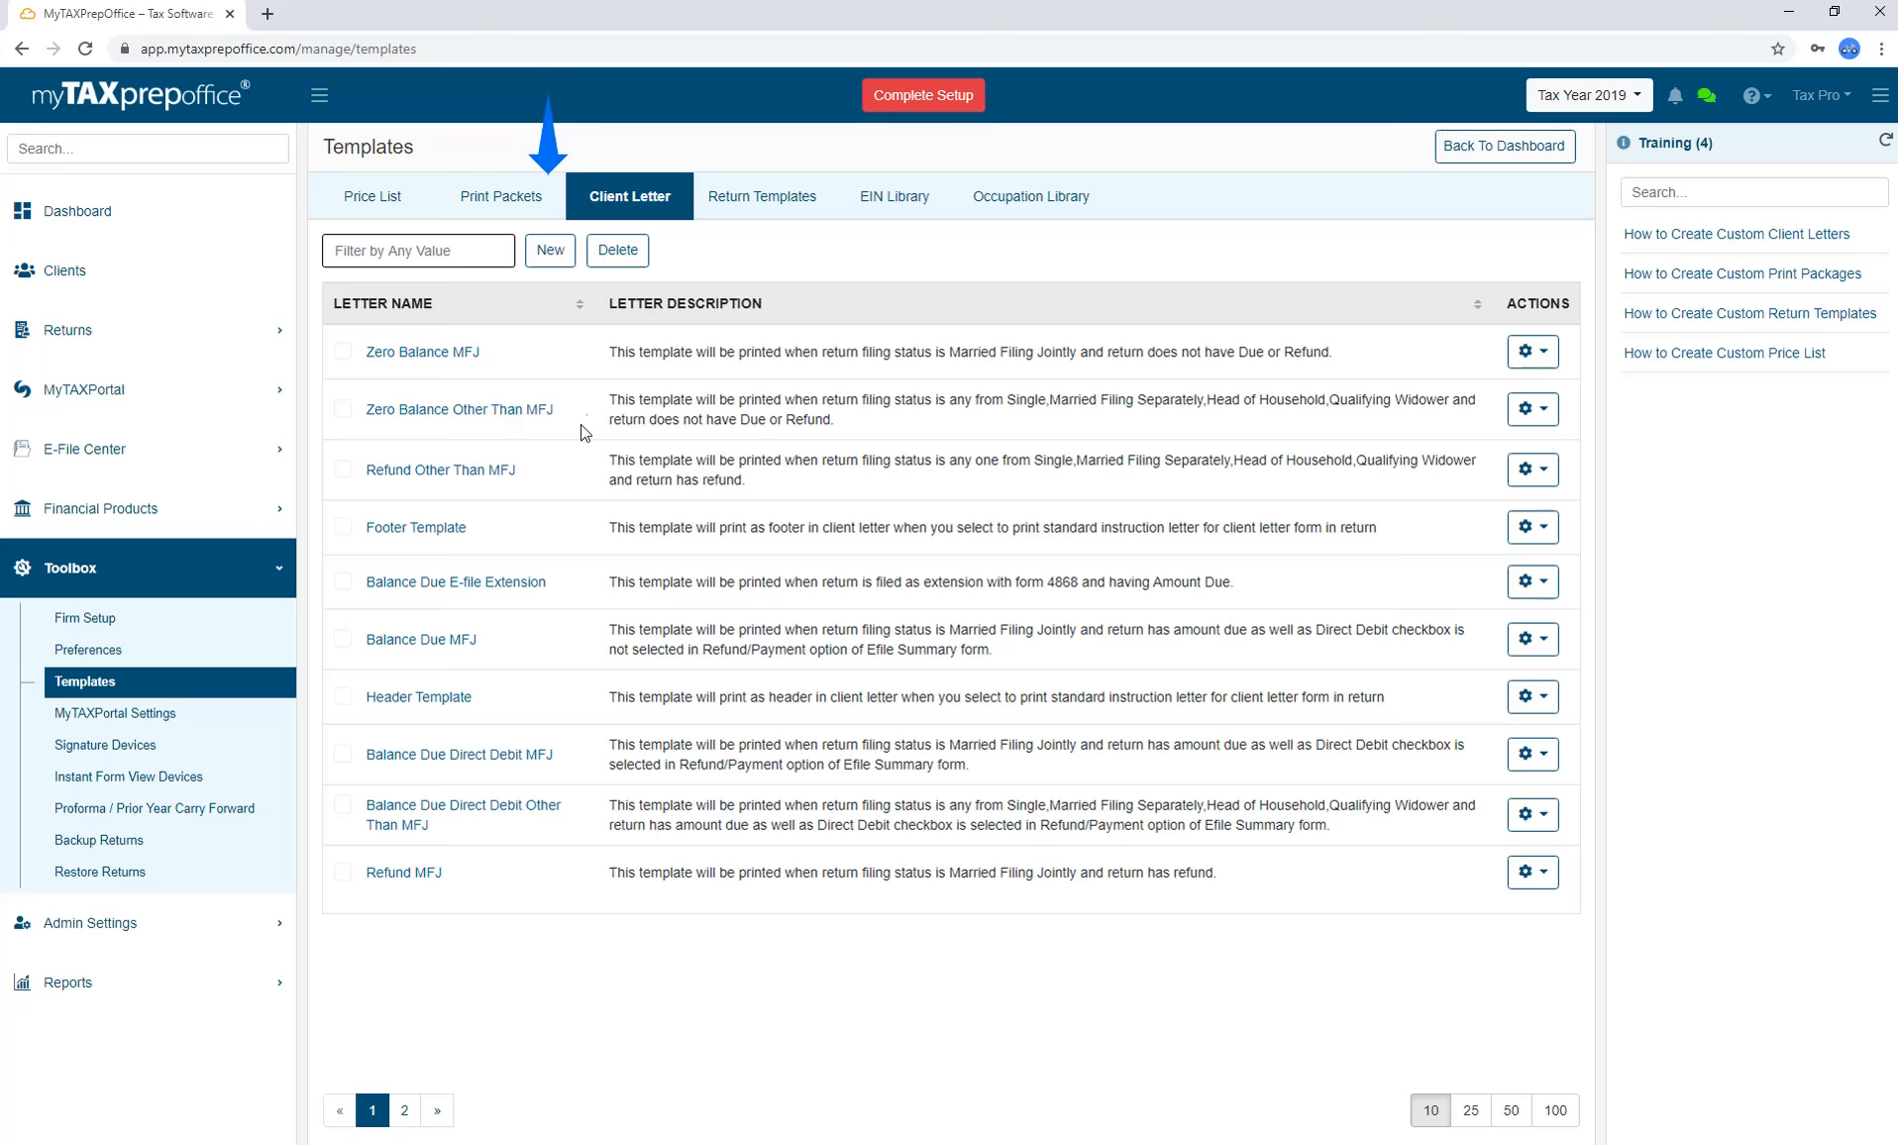
# Start a new client letter template named 'Tax App' with description 'Tax App Letter'.
pyautogui.click(552, 256)
pyautogui.click(570, 233)
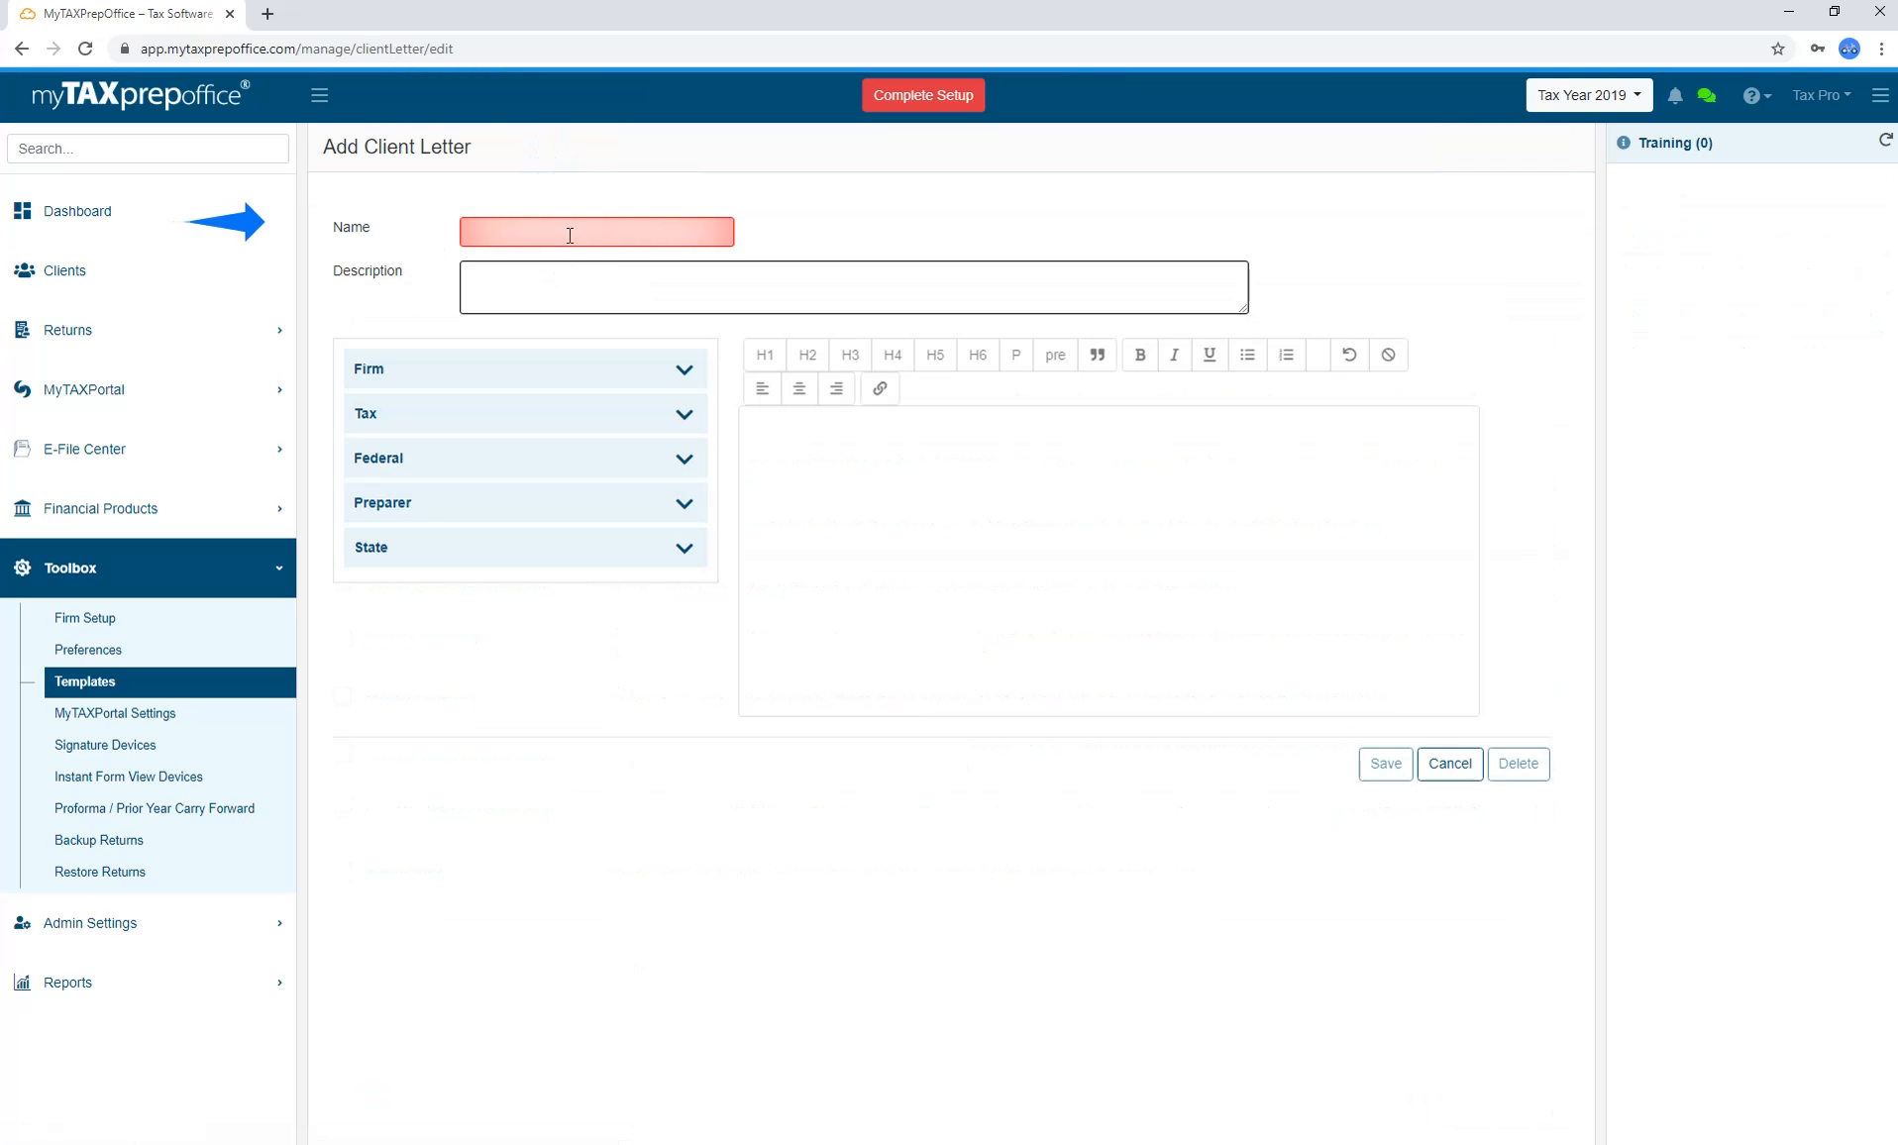
pyautogui.write('Tax App')
pyautogui.press('Tab')
pyautogui.write('Tax App Letter')
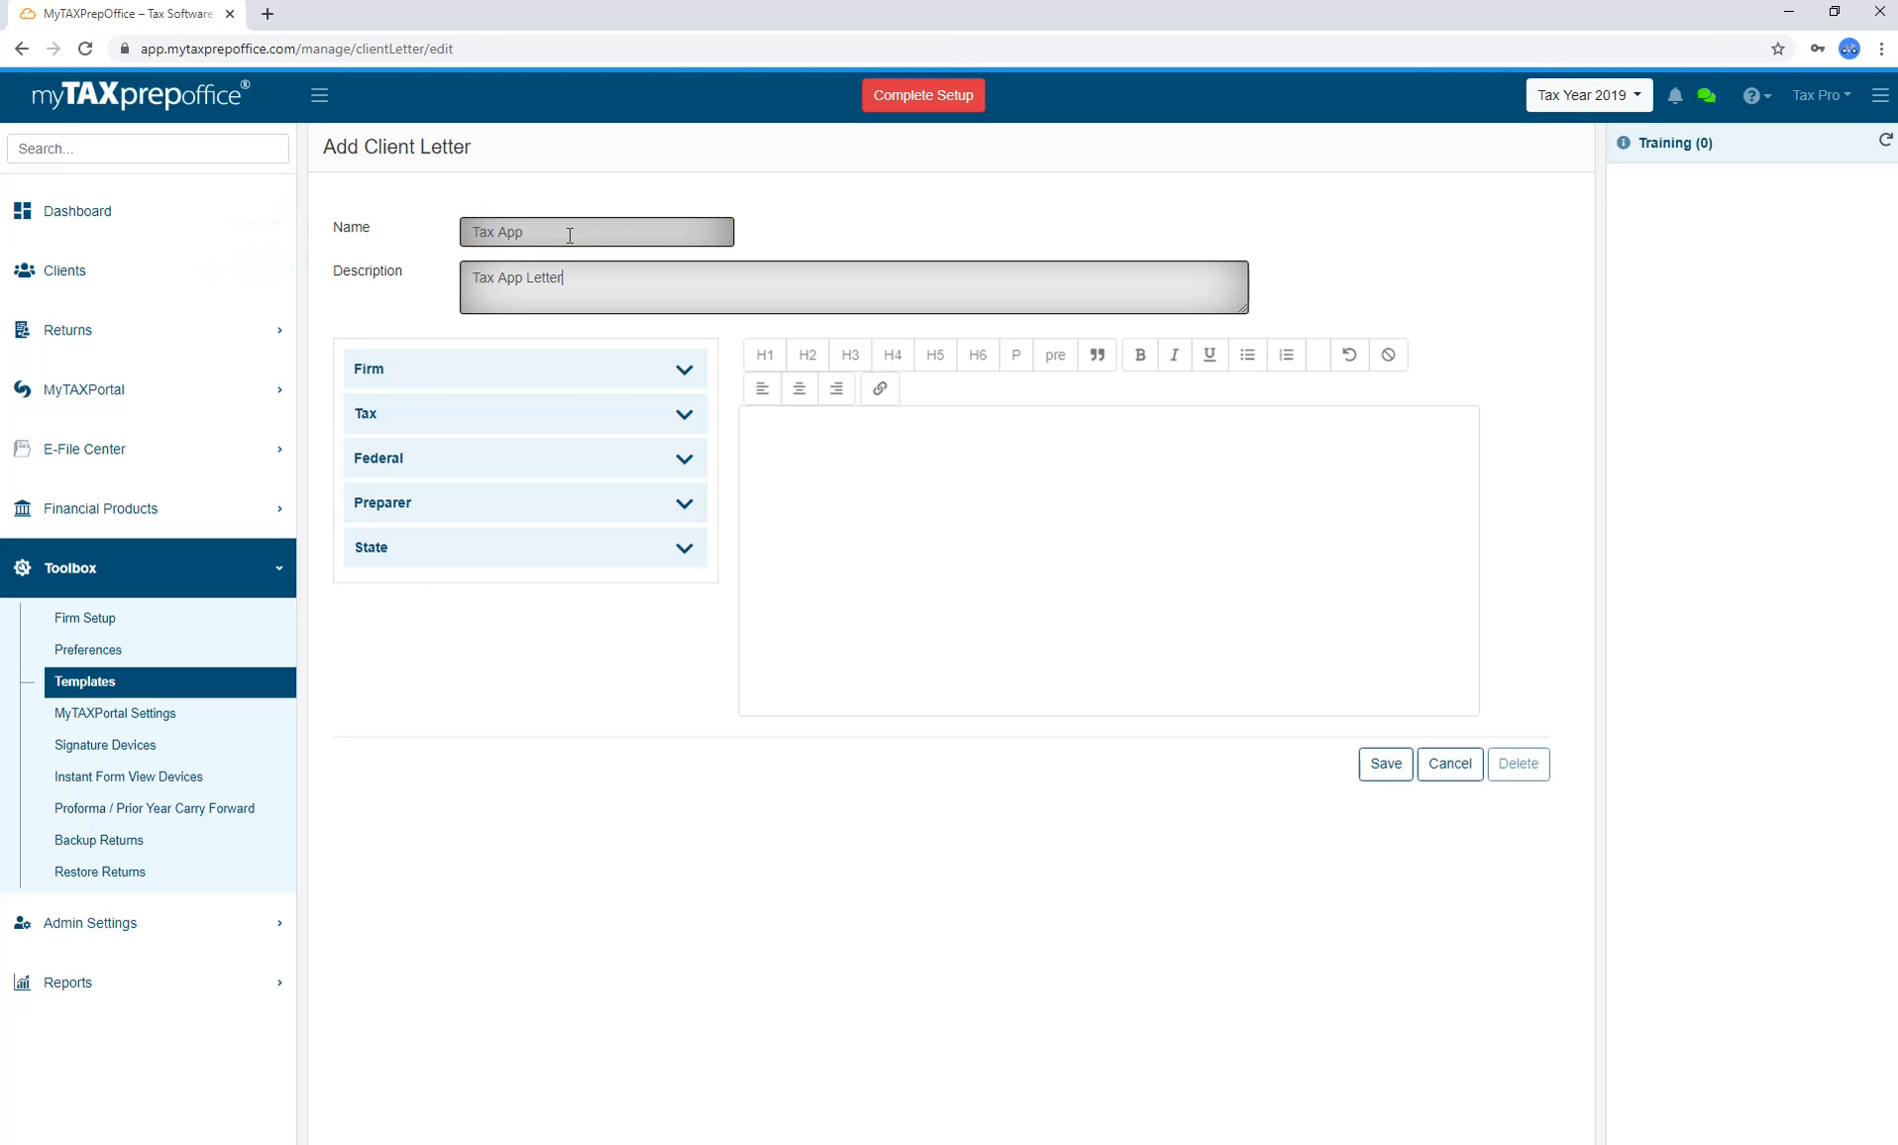
# Write the letter body 'Hello,' while reviewing the firm, tax, federal, preparer and state placeholder fields.
pyautogui.click(1028, 629)
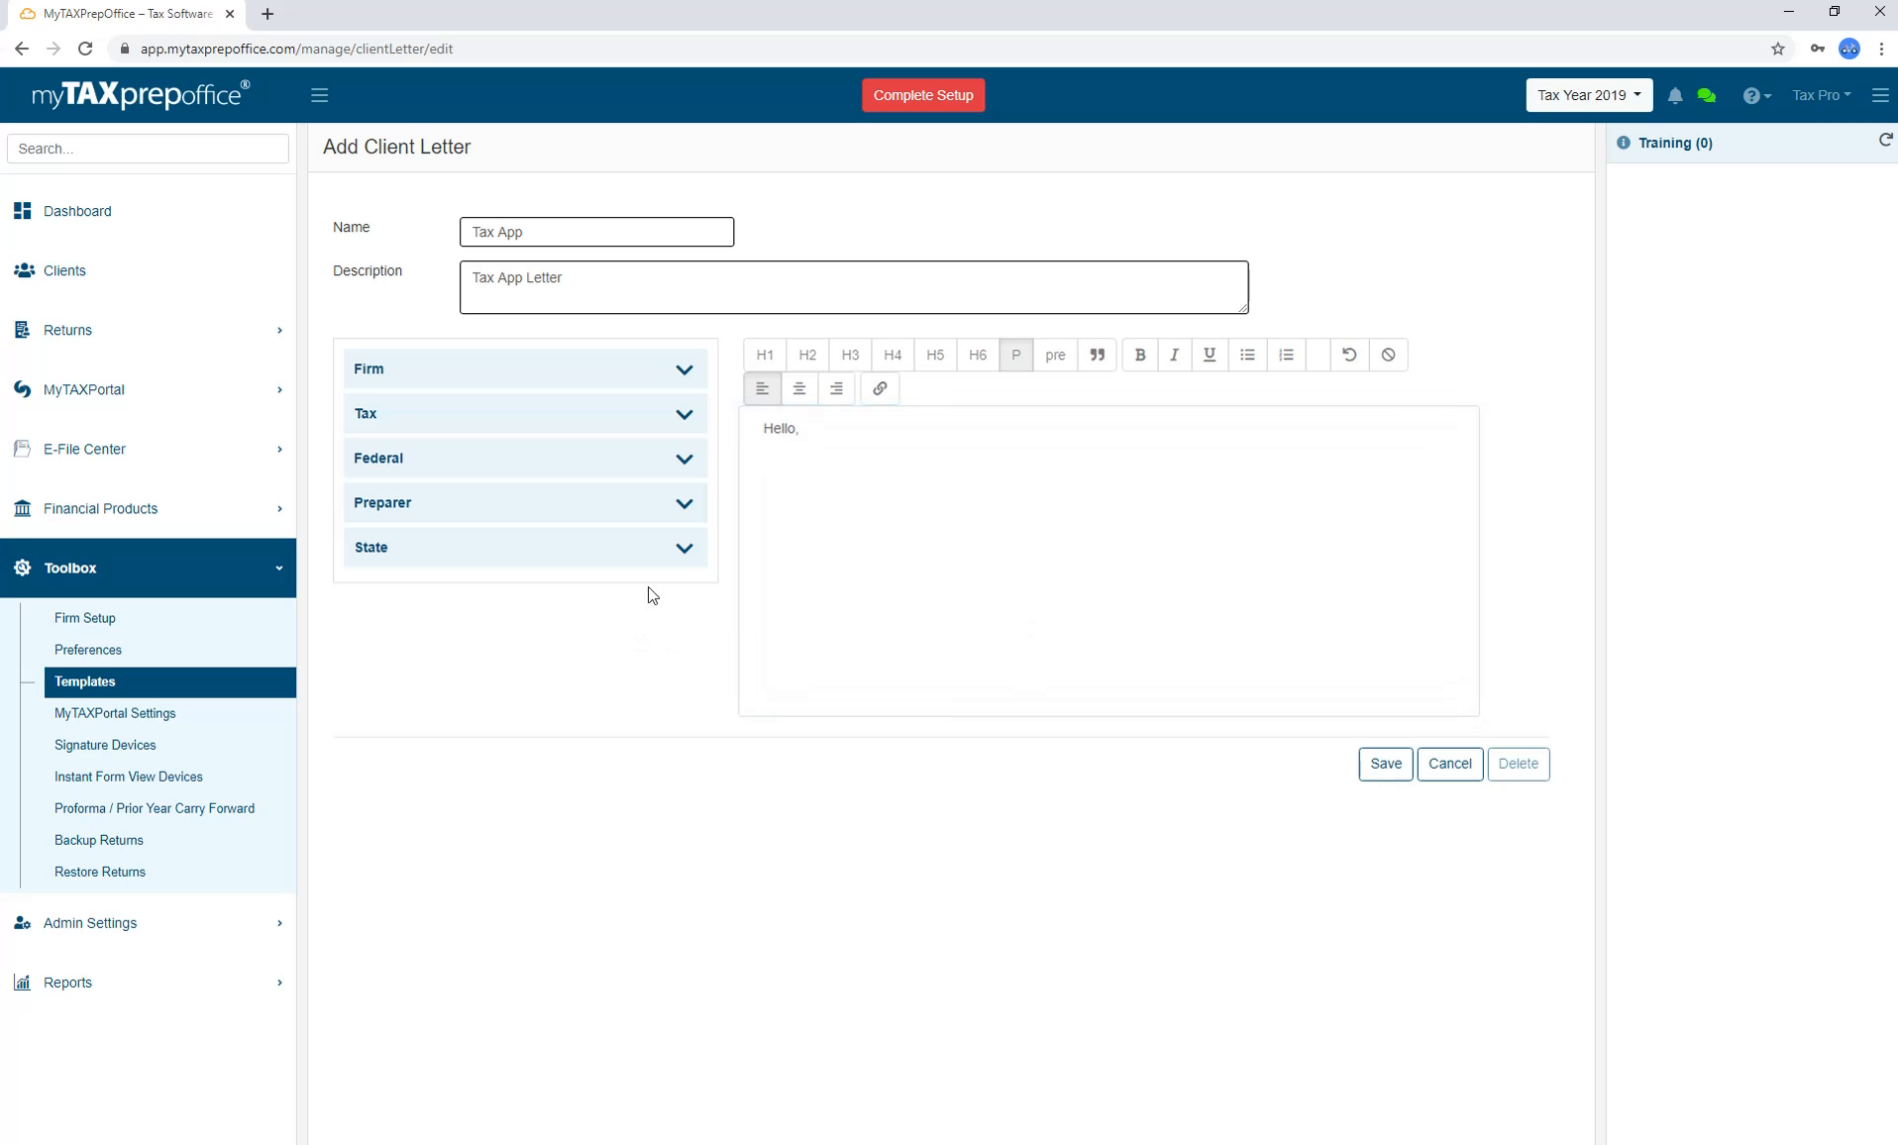
pyautogui.click(686, 370)
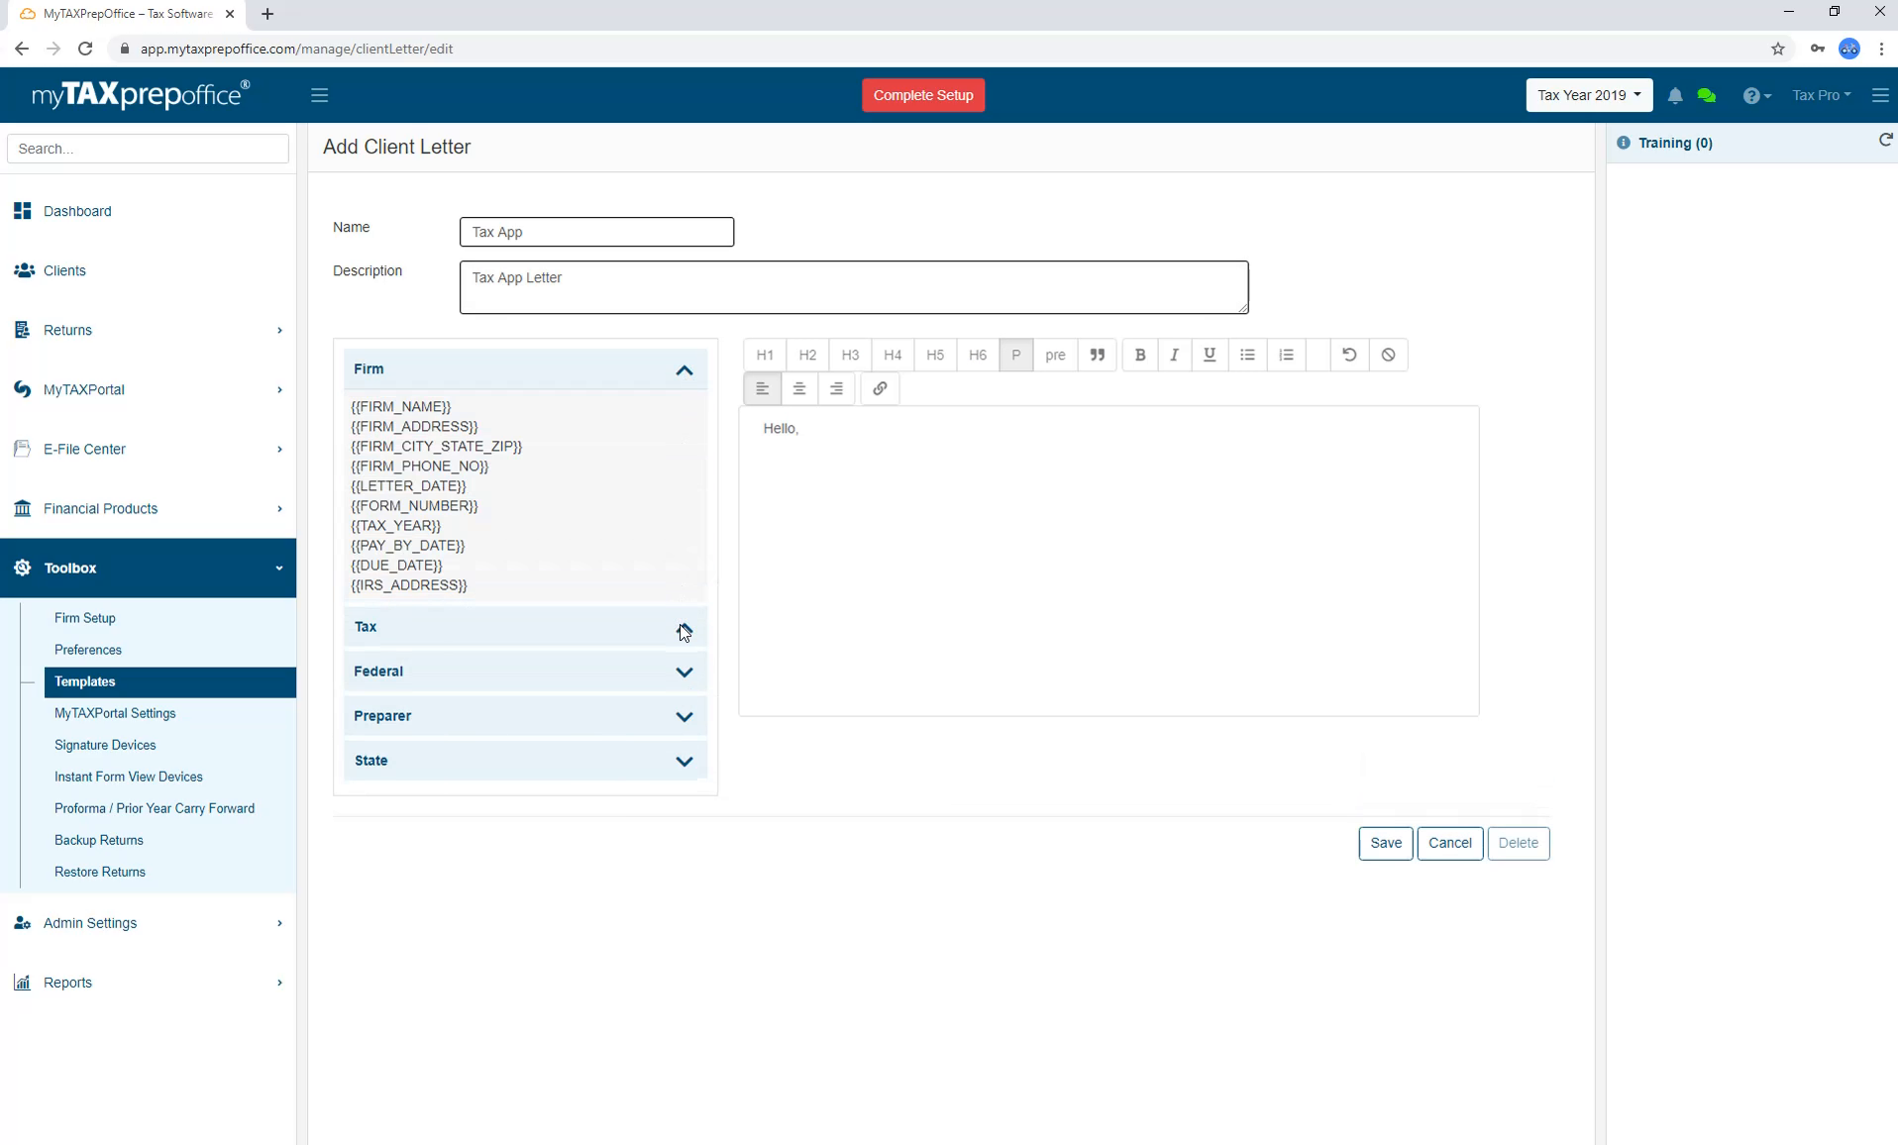
pyautogui.click(684, 630)
pyautogui.click(686, 659)
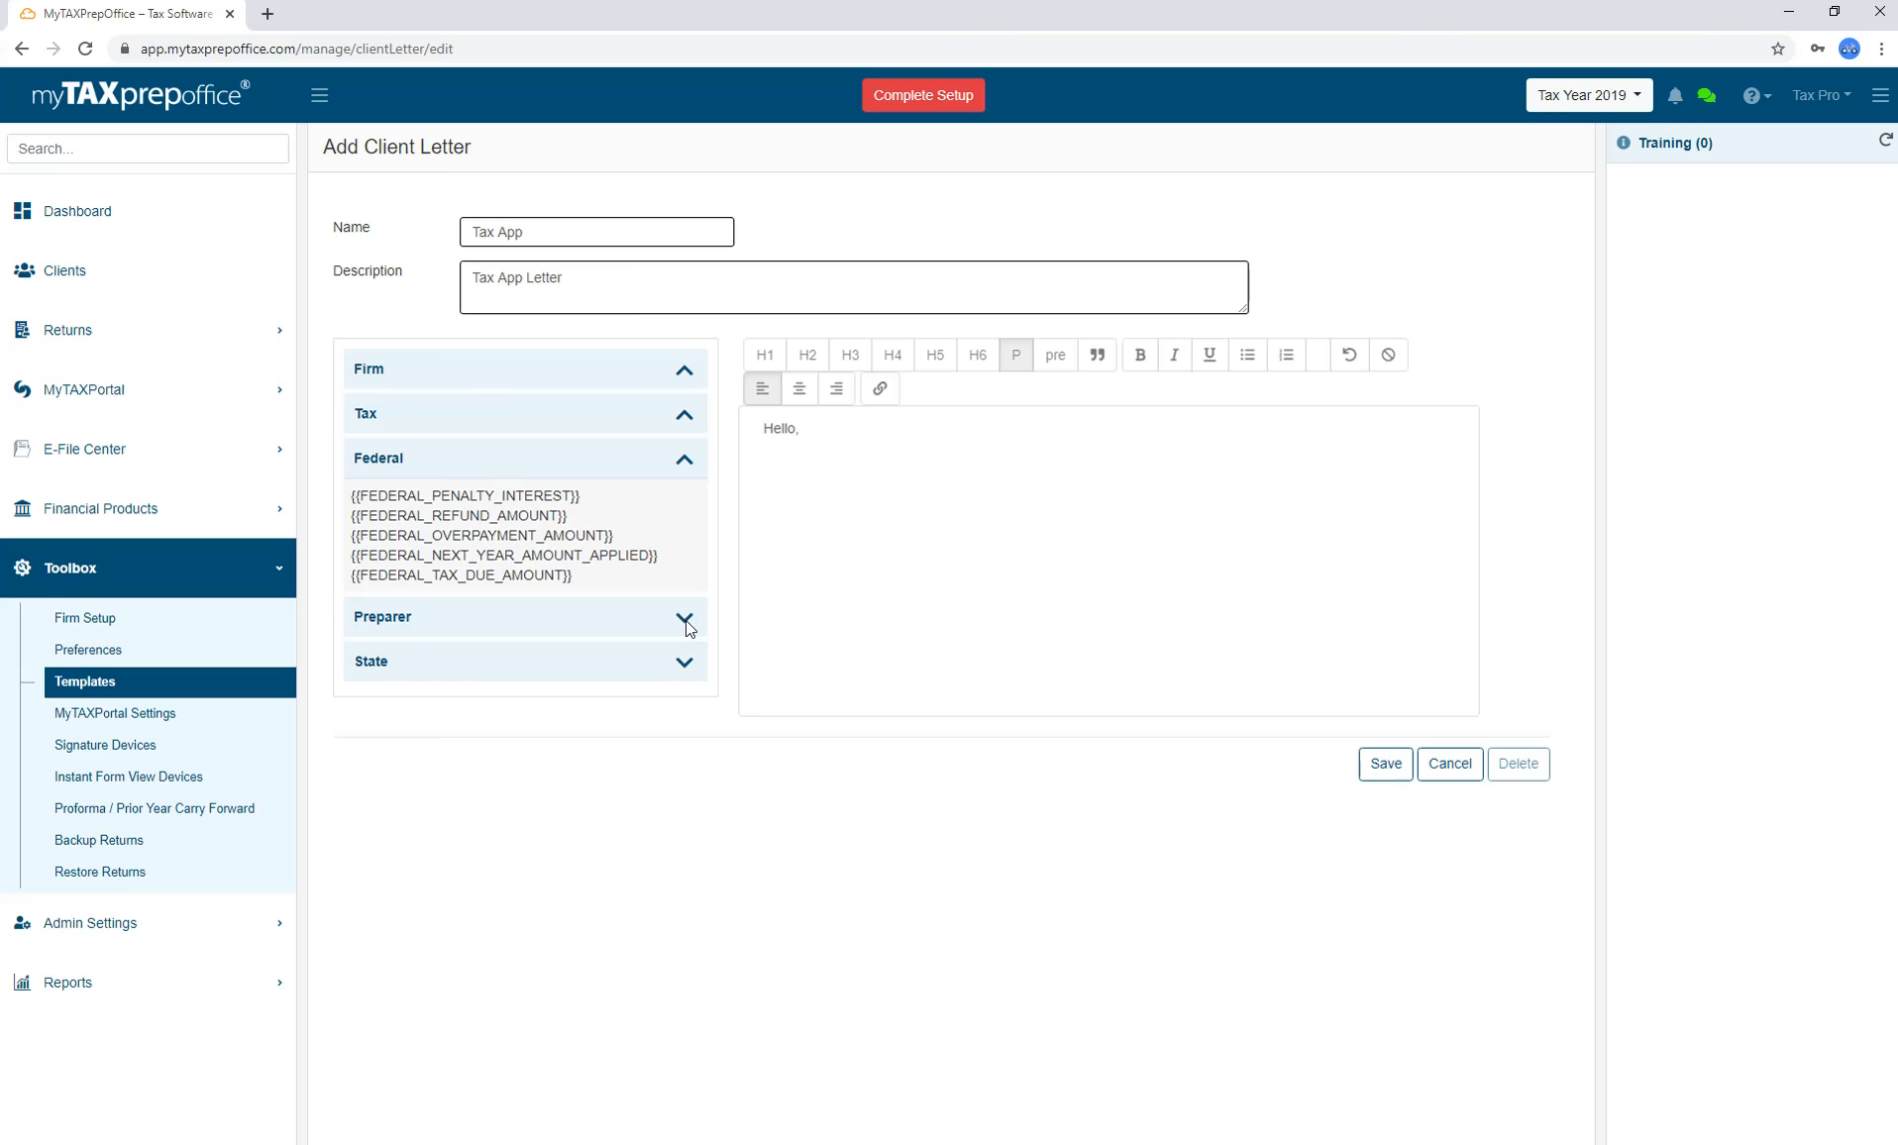
pyautogui.click(689, 624)
pyautogui.click(686, 609)
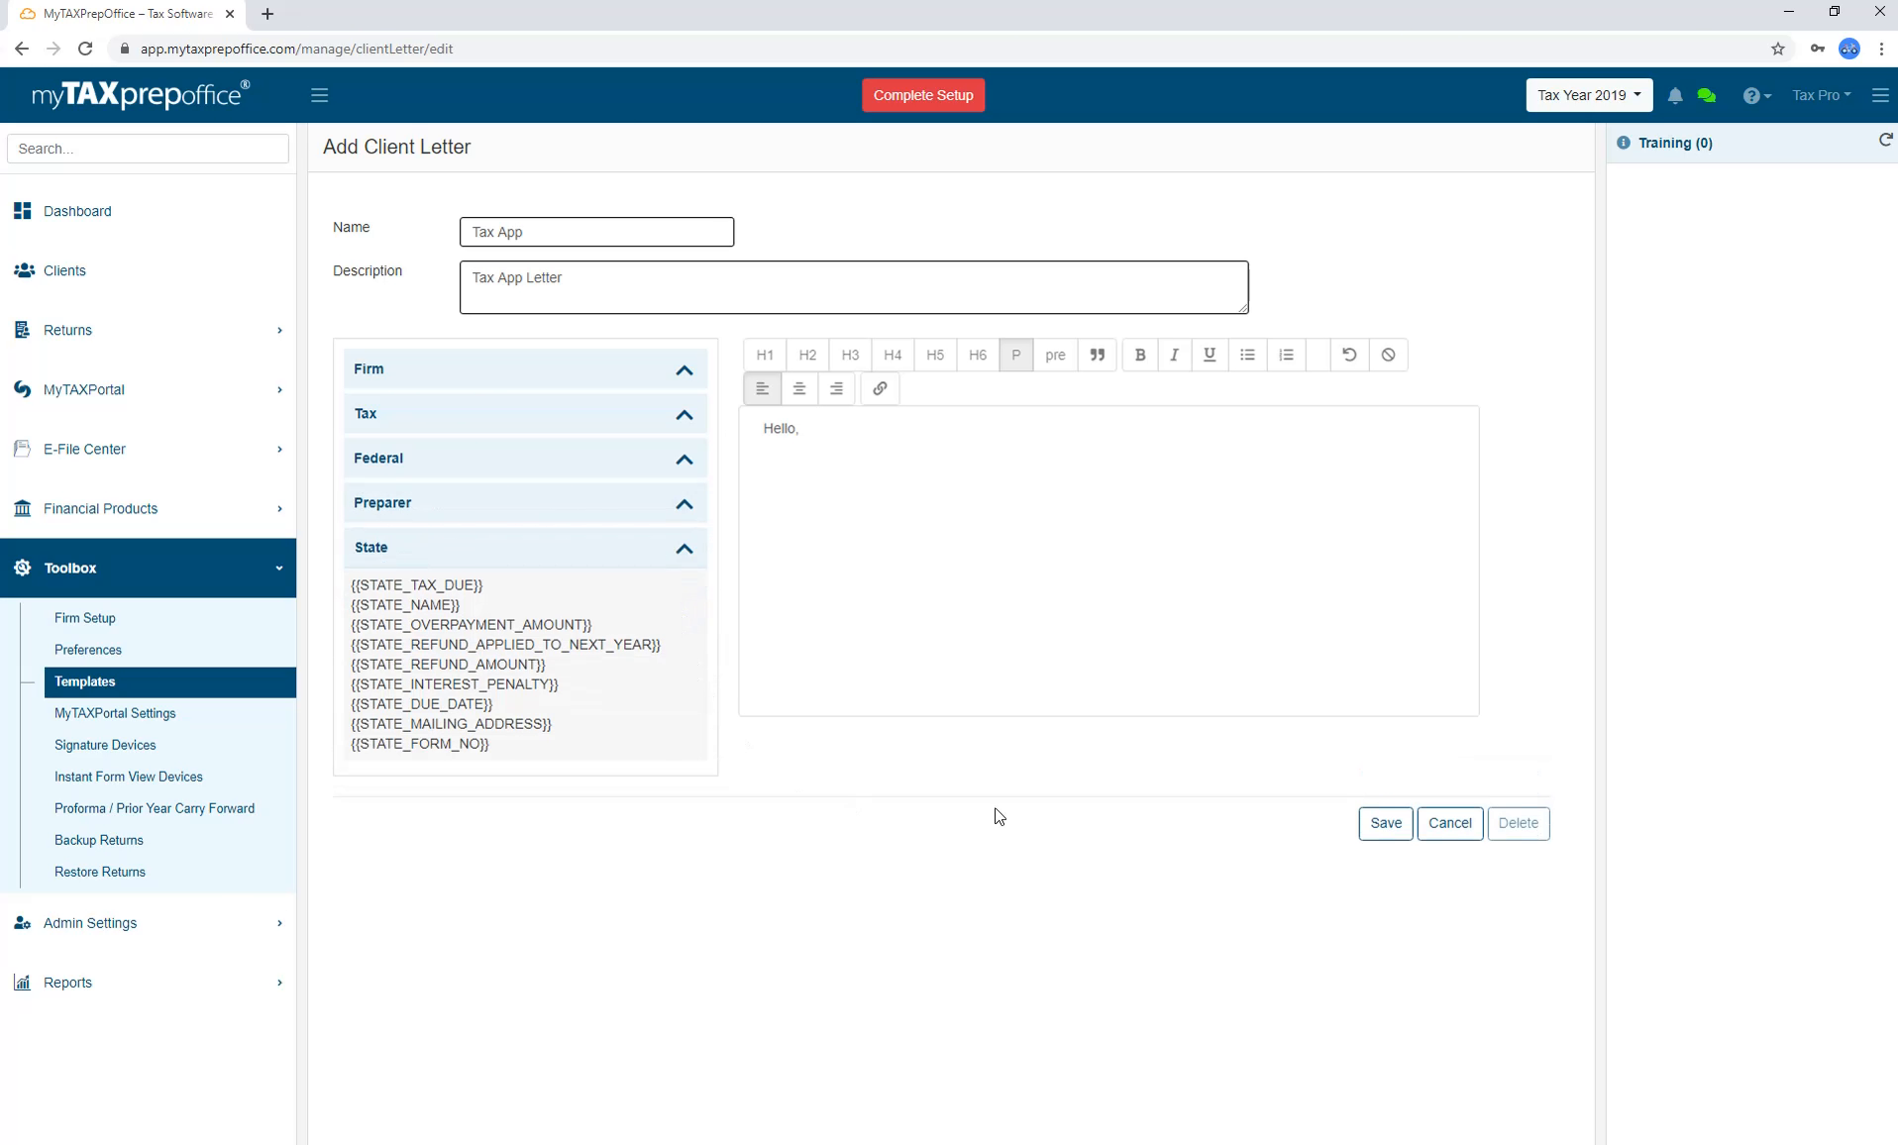
# Save the Tax App letter, confirm it on page 2 of the list, and return to the dashboard.
pyautogui.click(1386, 823)
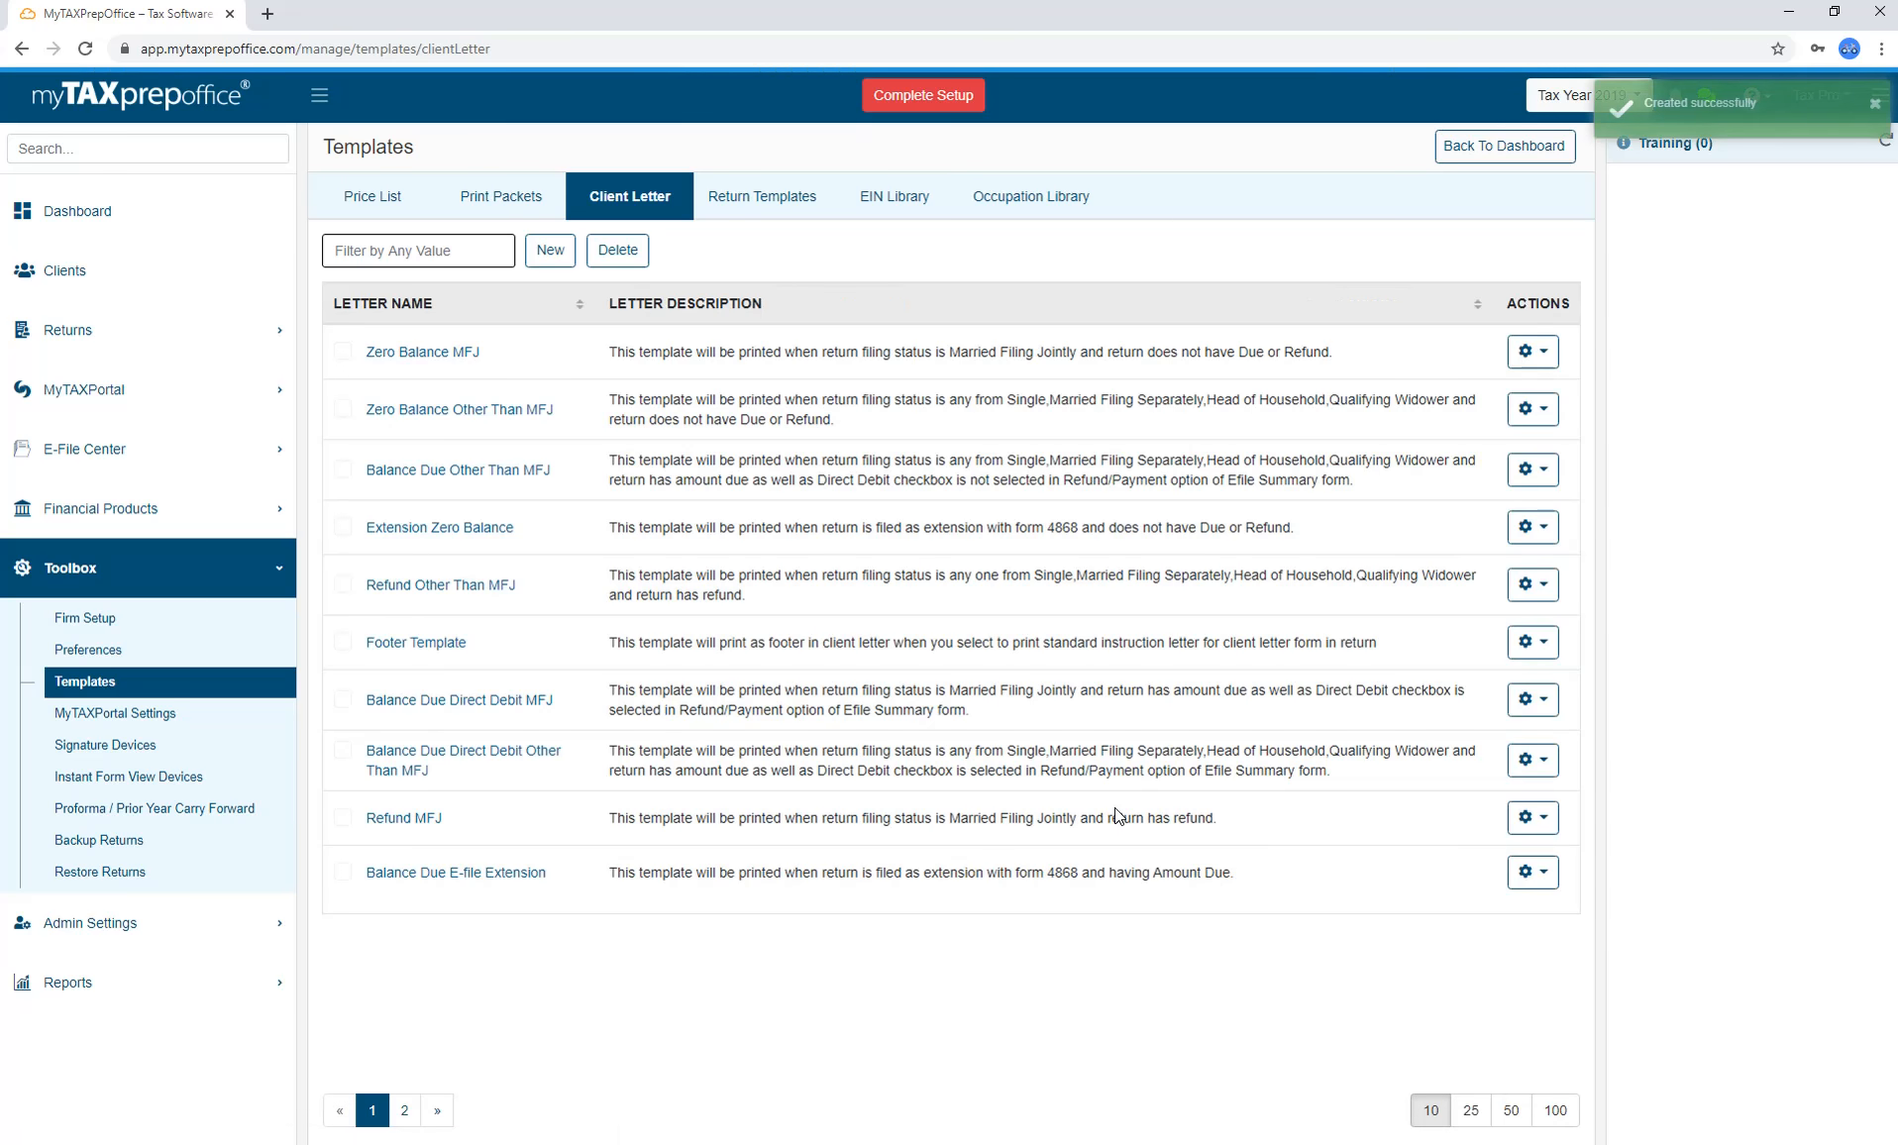
pyautogui.click(406, 1110)
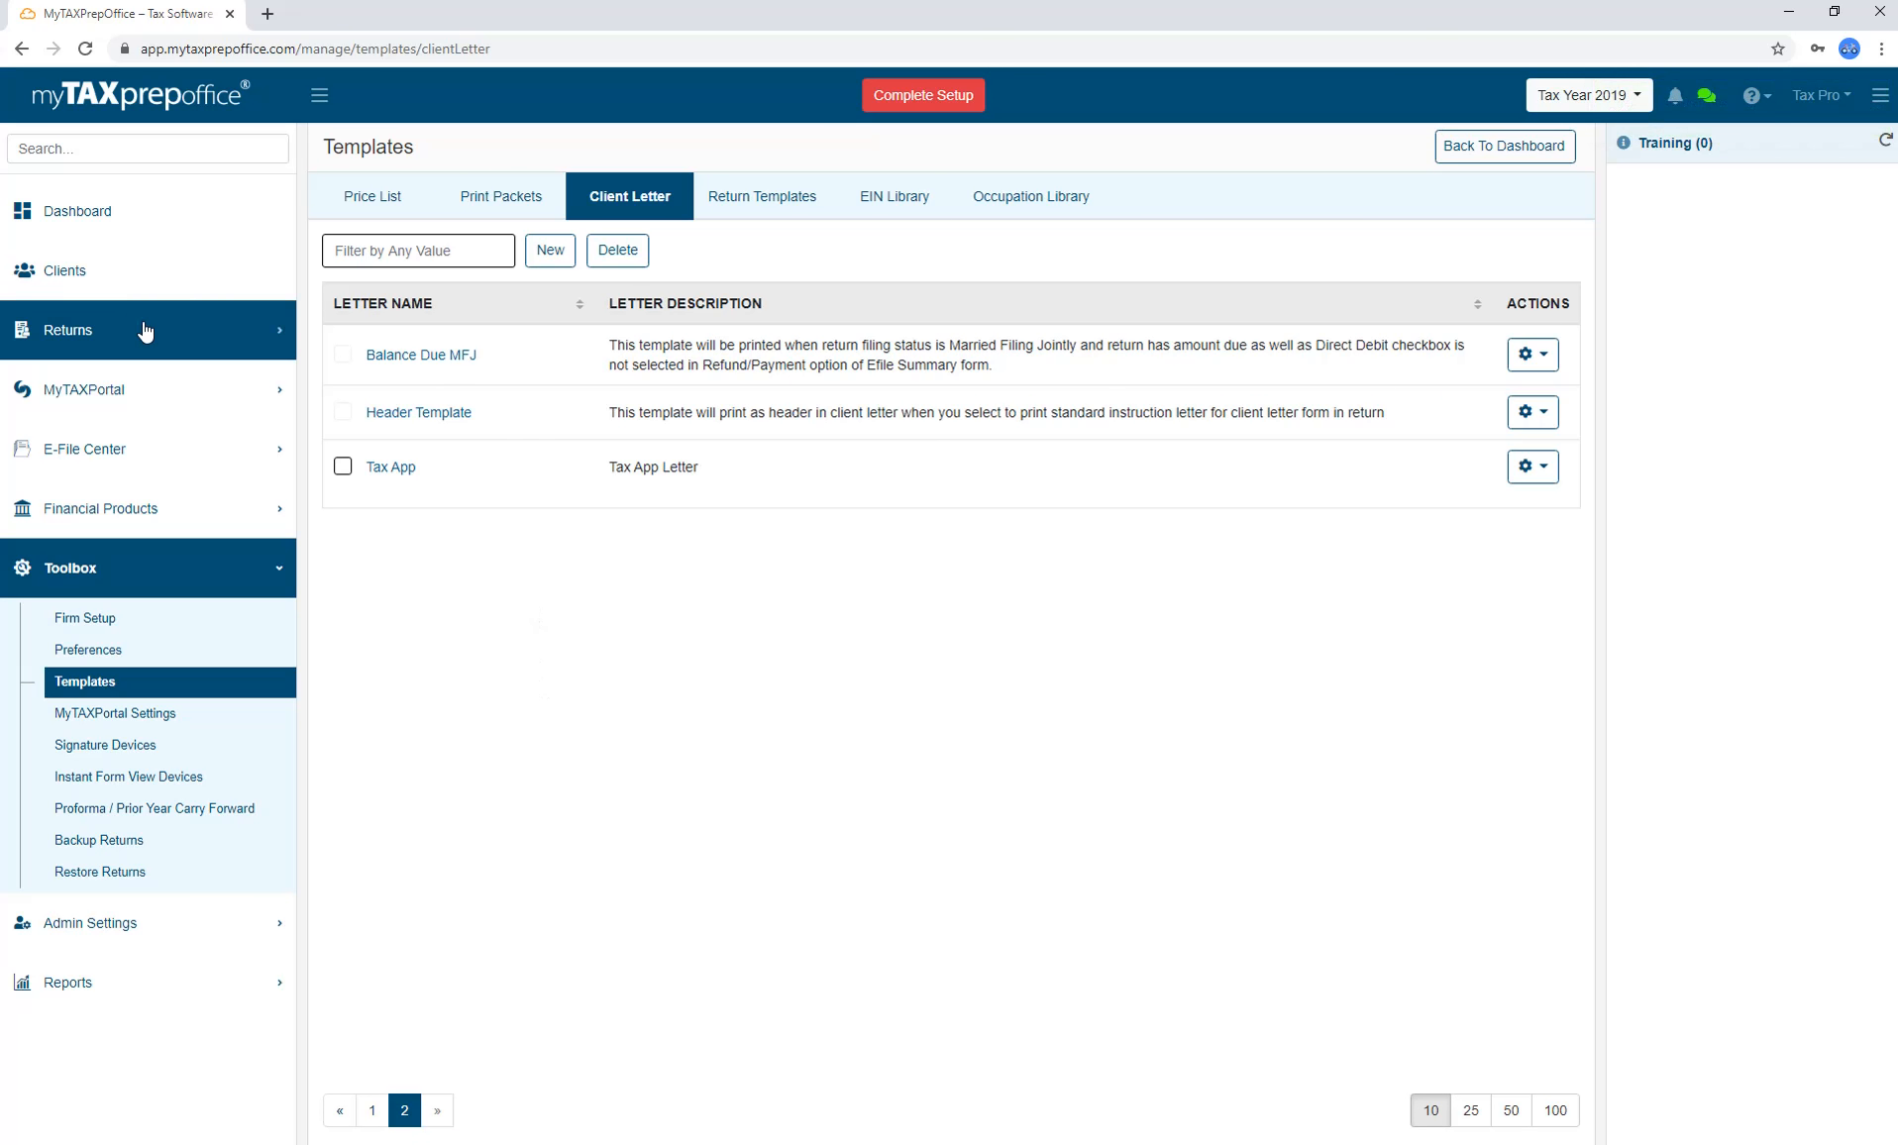
pyautogui.click(157, 230)
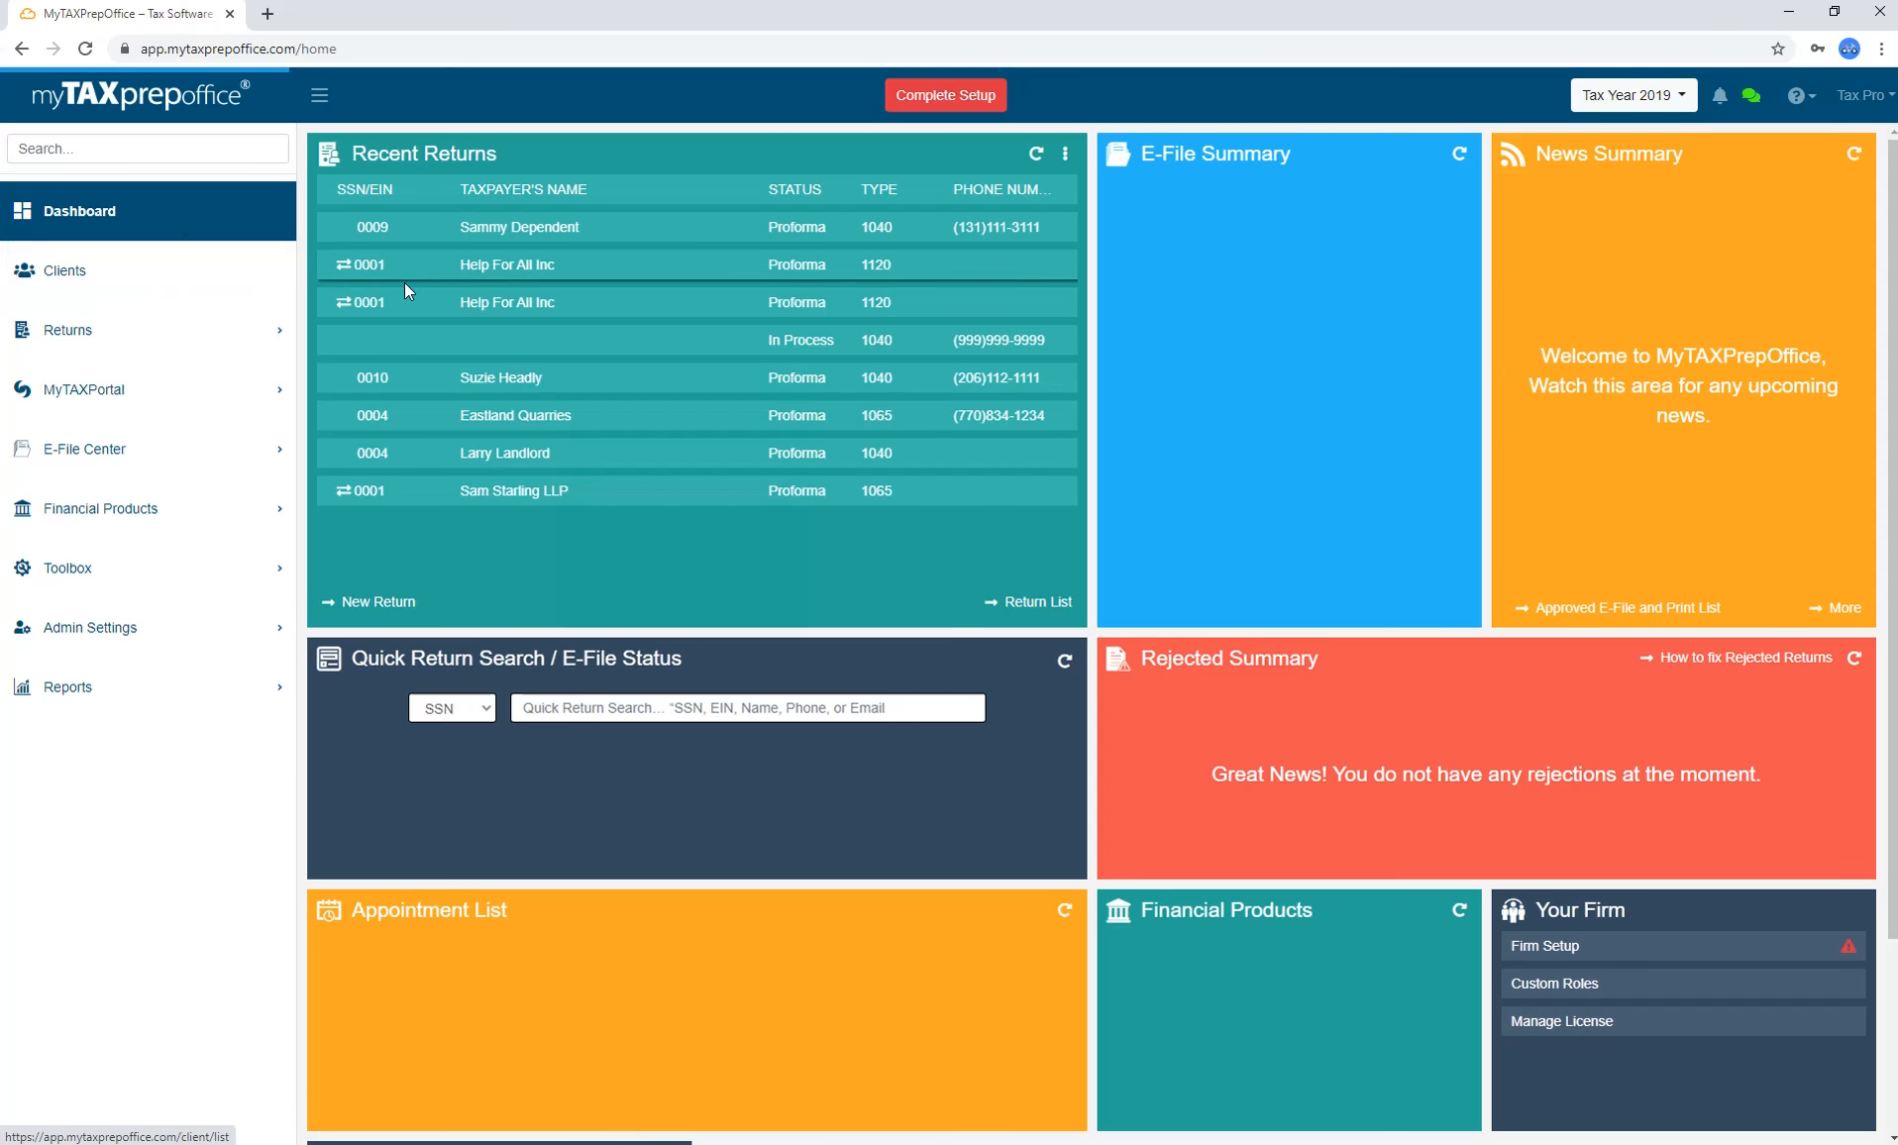
# Open a recent client's return and go to its Client Letter form.
pyautogui.click(405, 281)
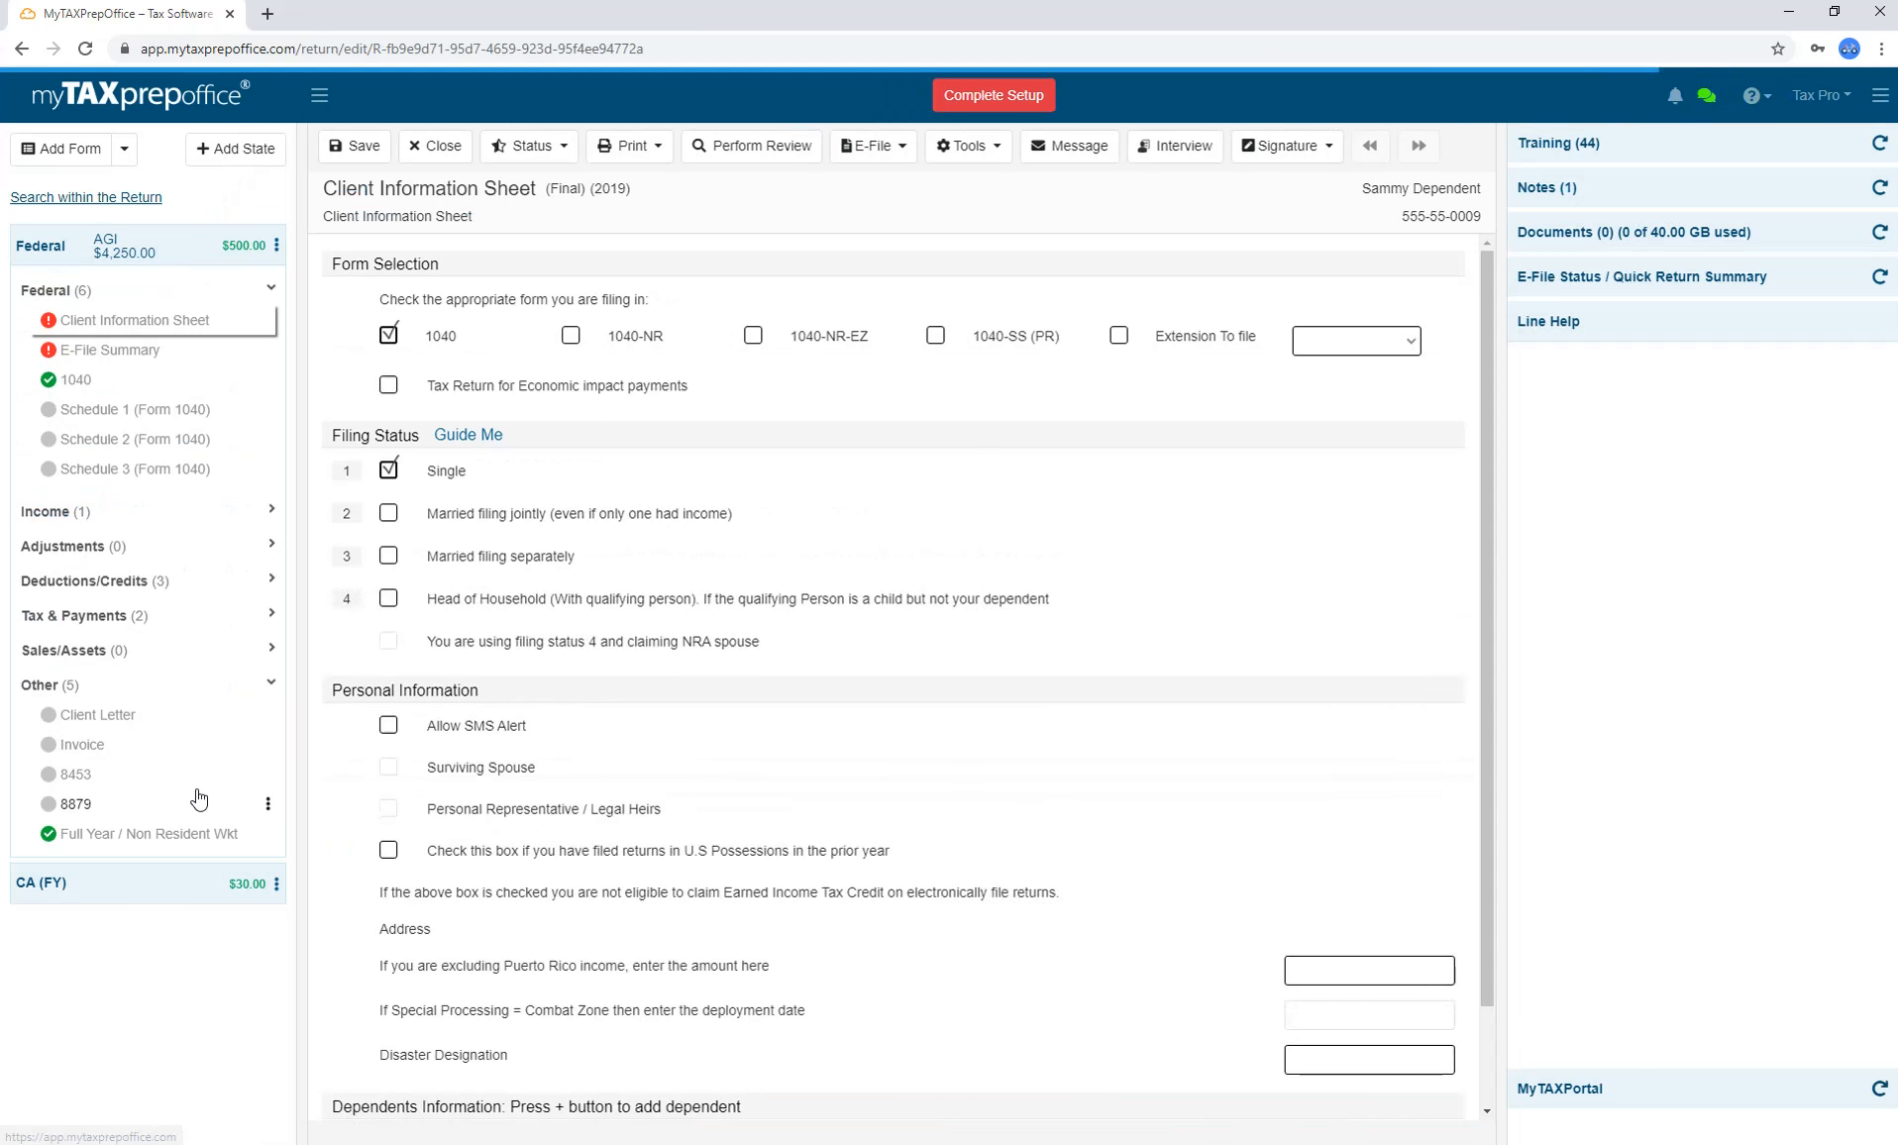
pyautogui.click(180, 724)
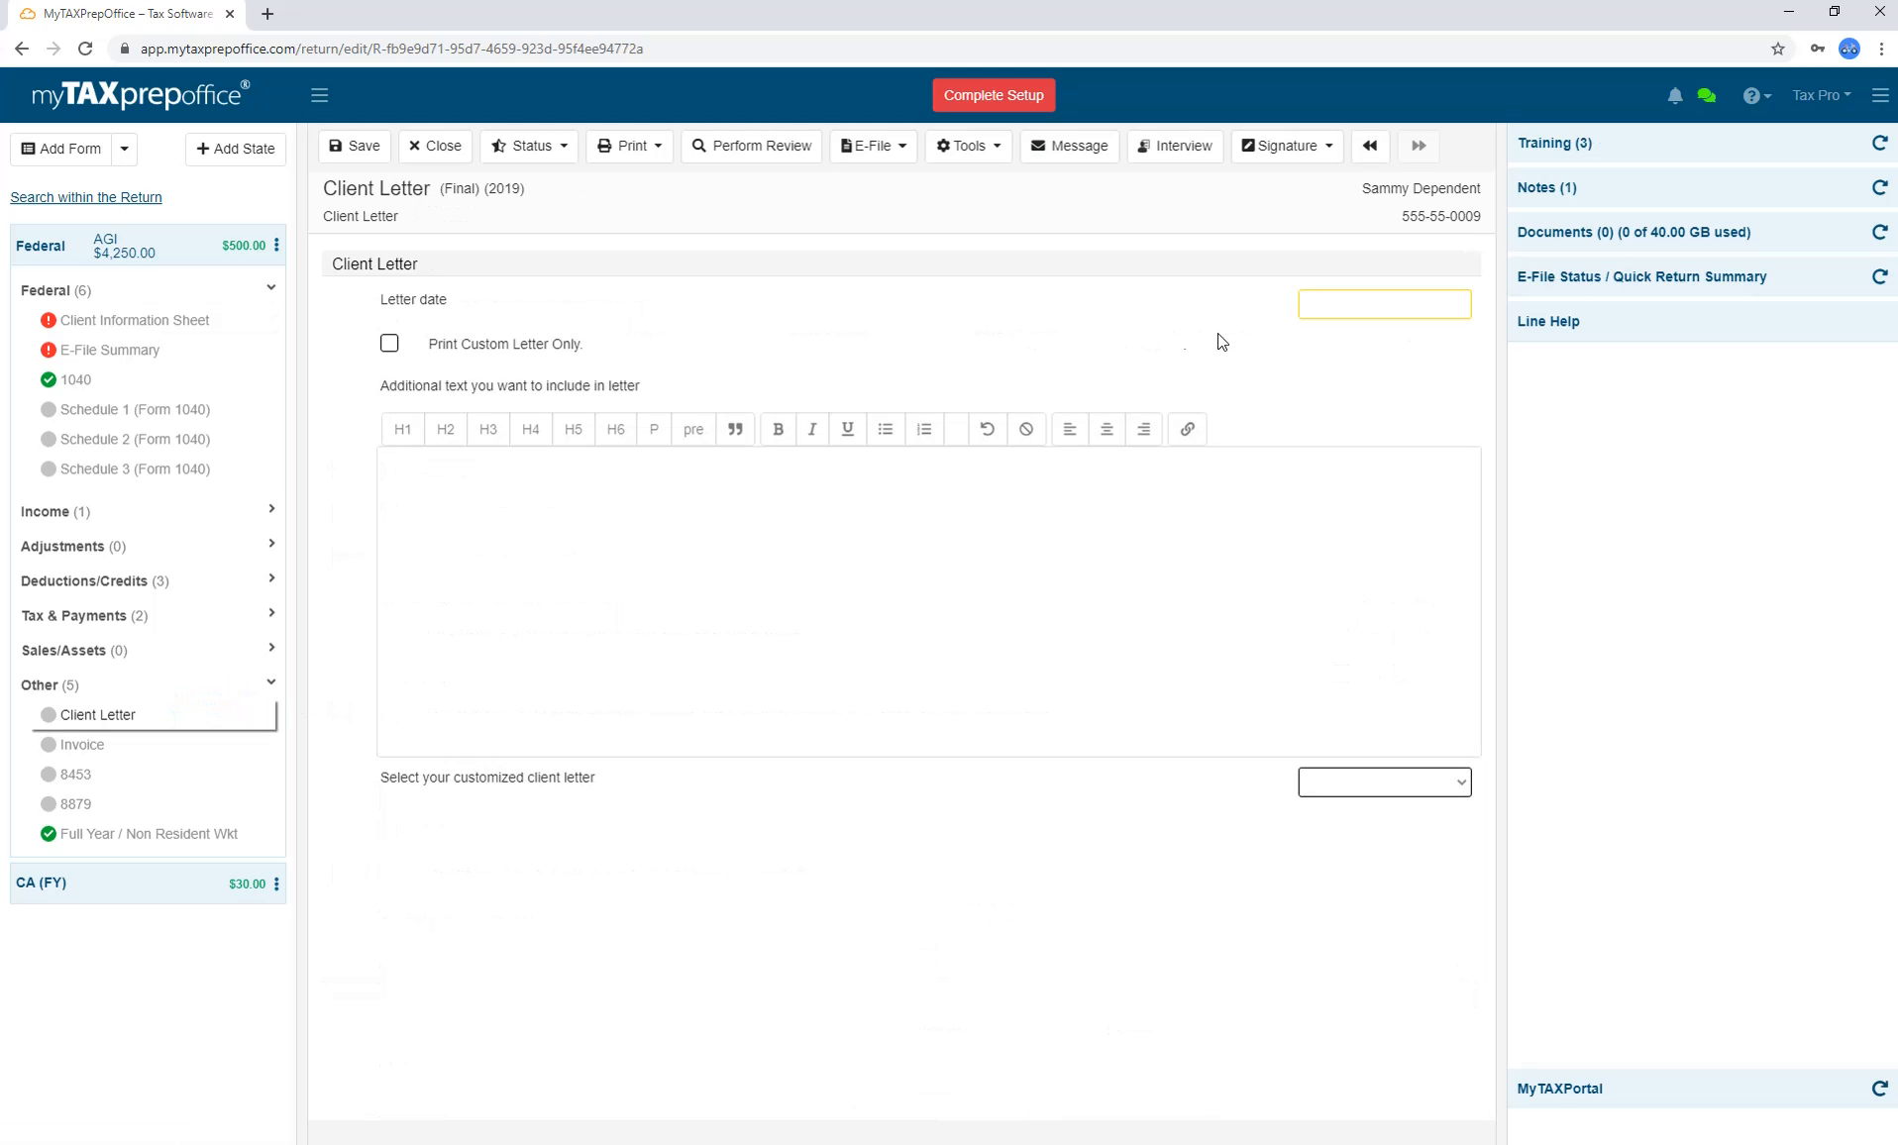
pyautogui.click(1319, 308)
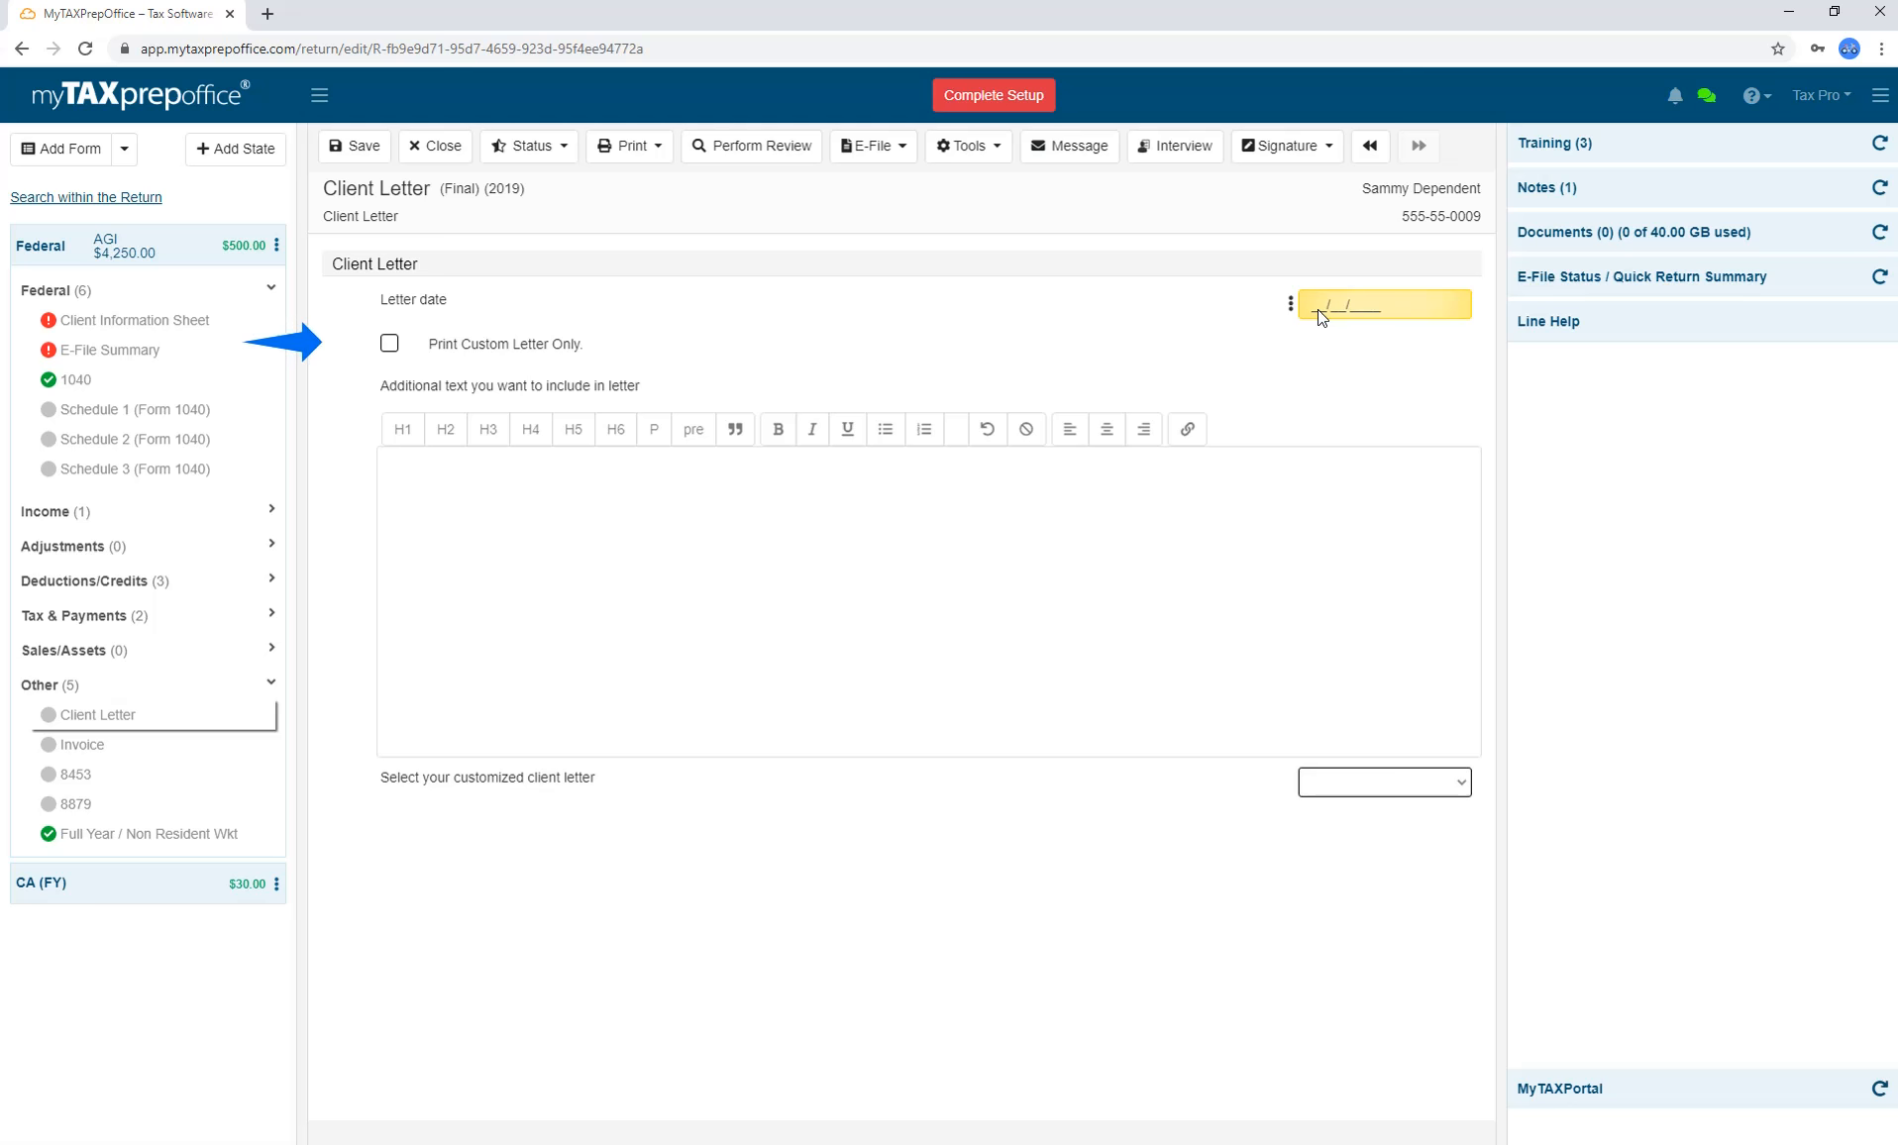
# Print only the custom Tax App letter and export the Client Letter form to PDF.
pyautogui.click(390, 347)
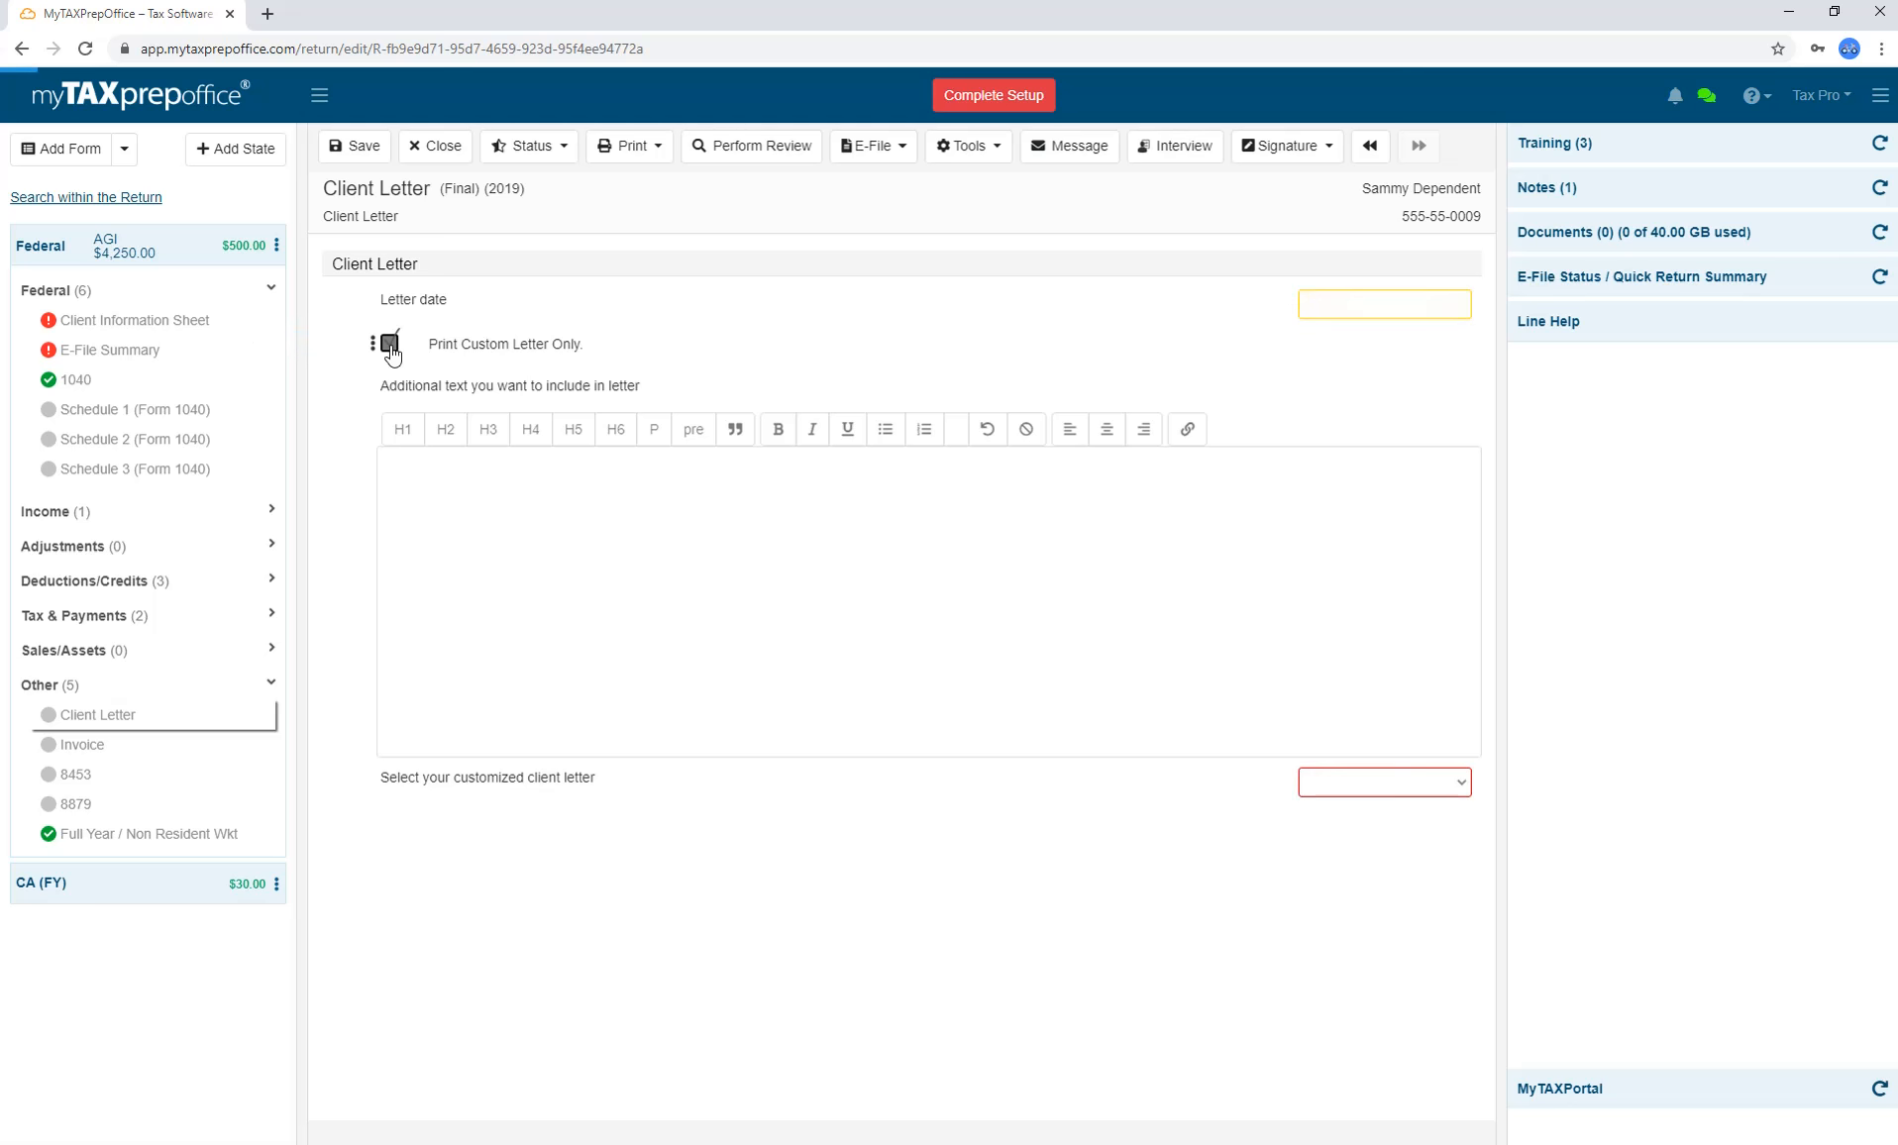
pyautogui.click(1342, 800)
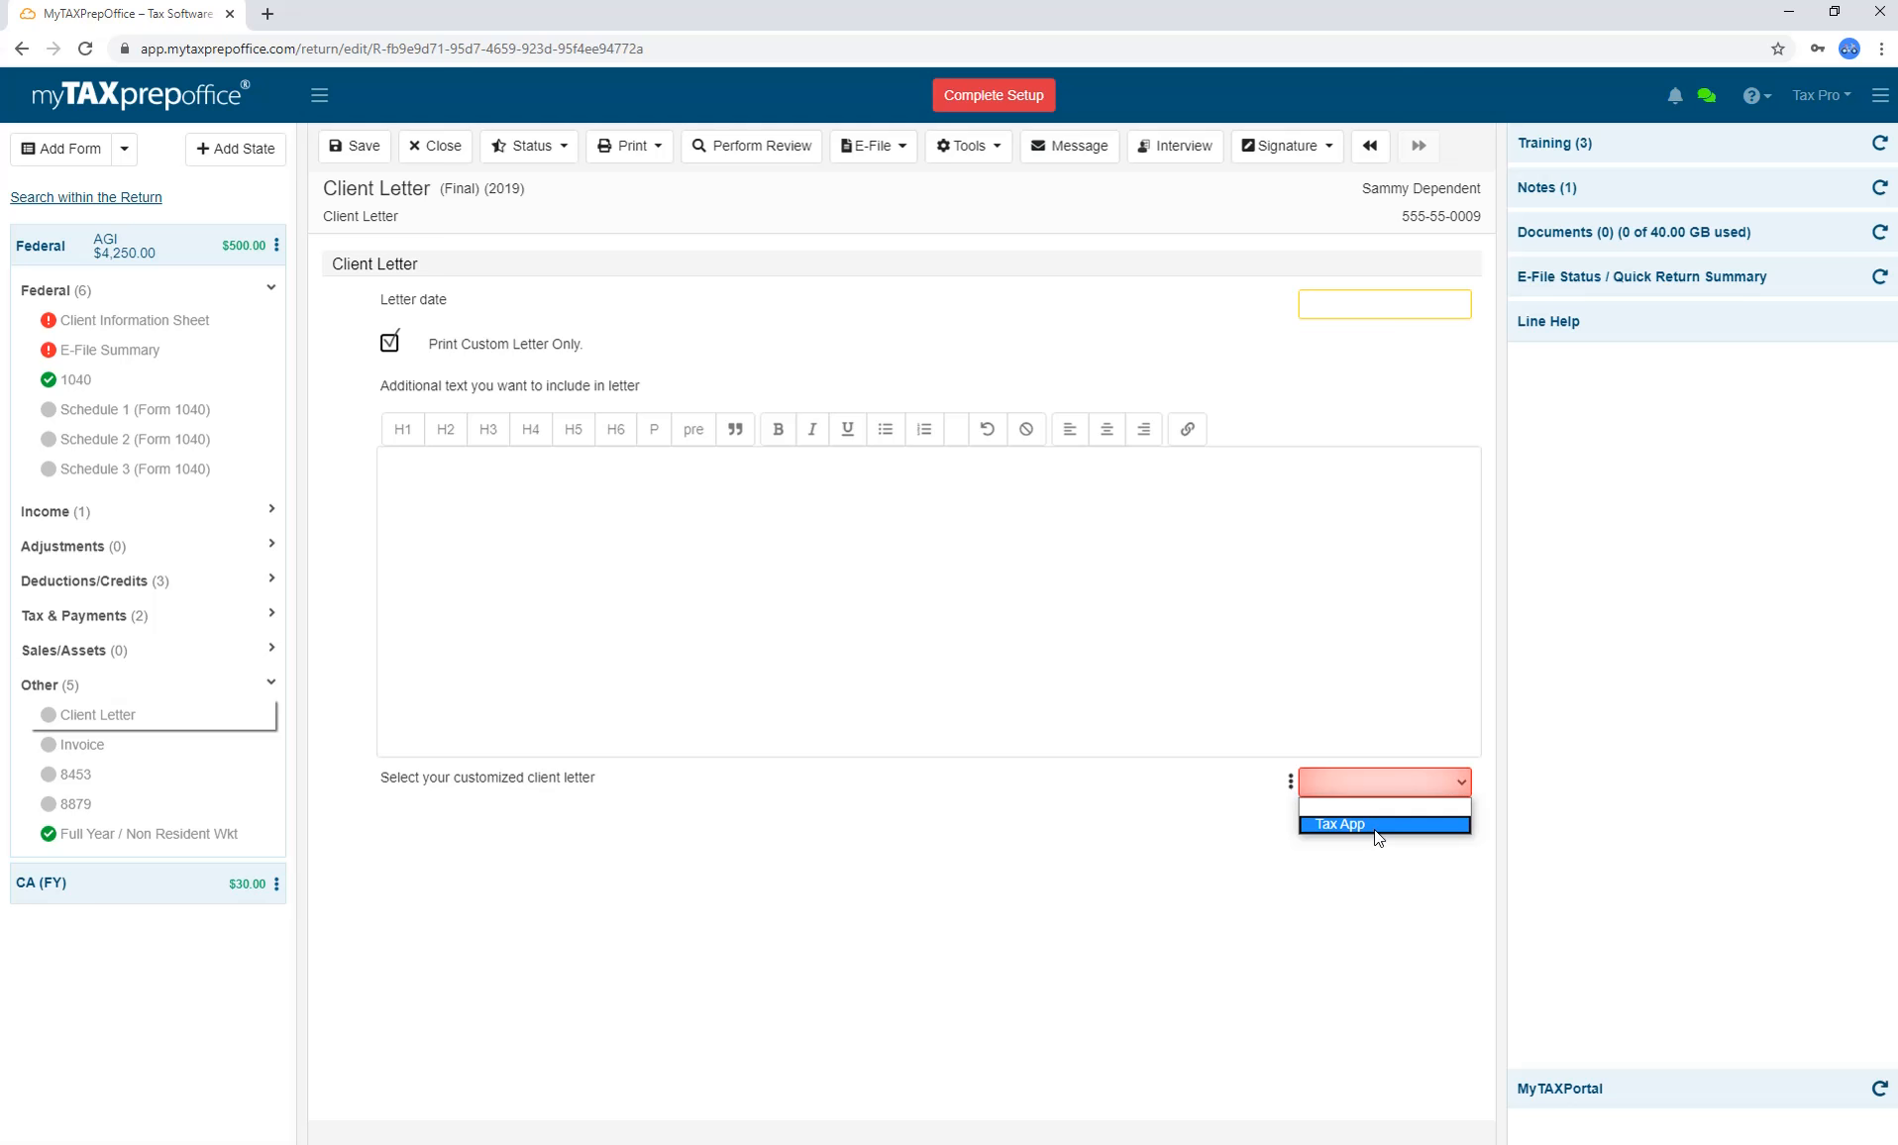
pyautogui.click(1377, 825)
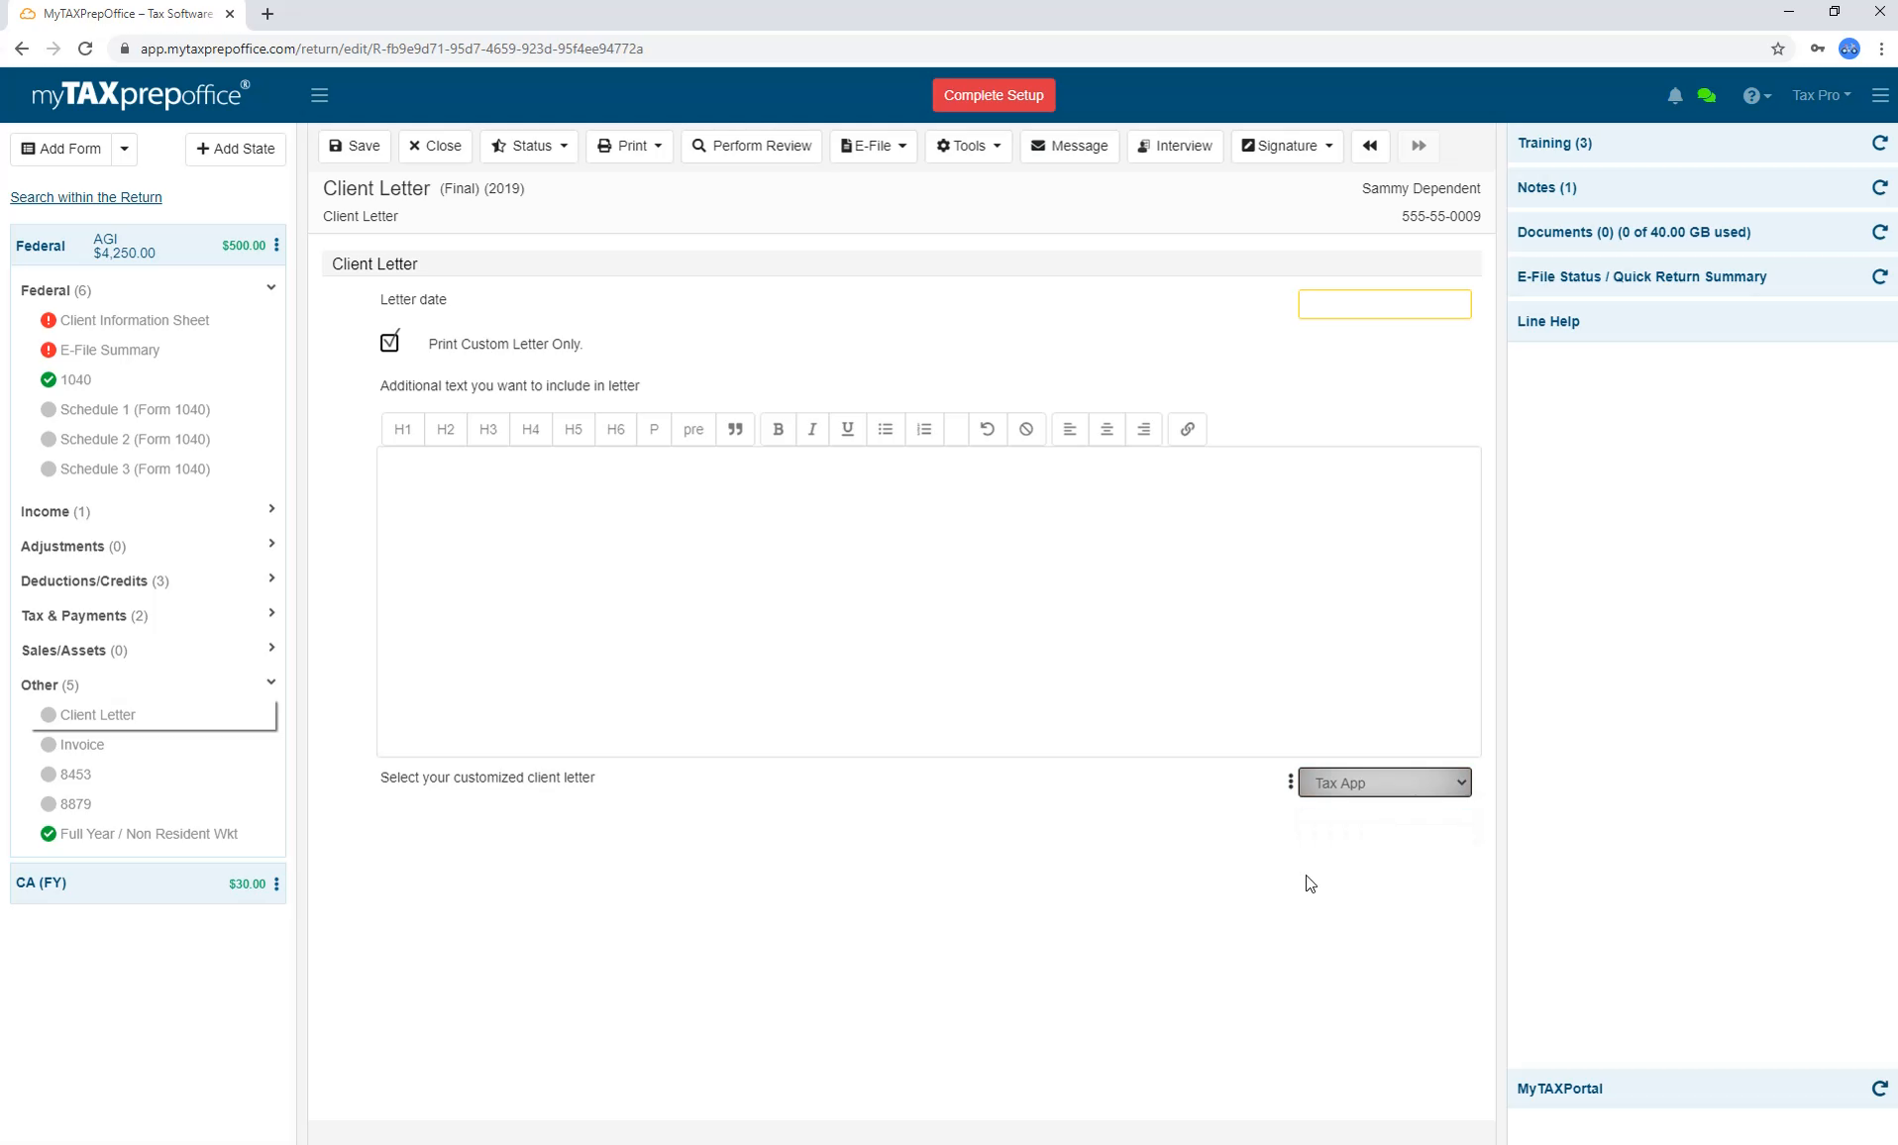
pyautogui.click(630, 145)
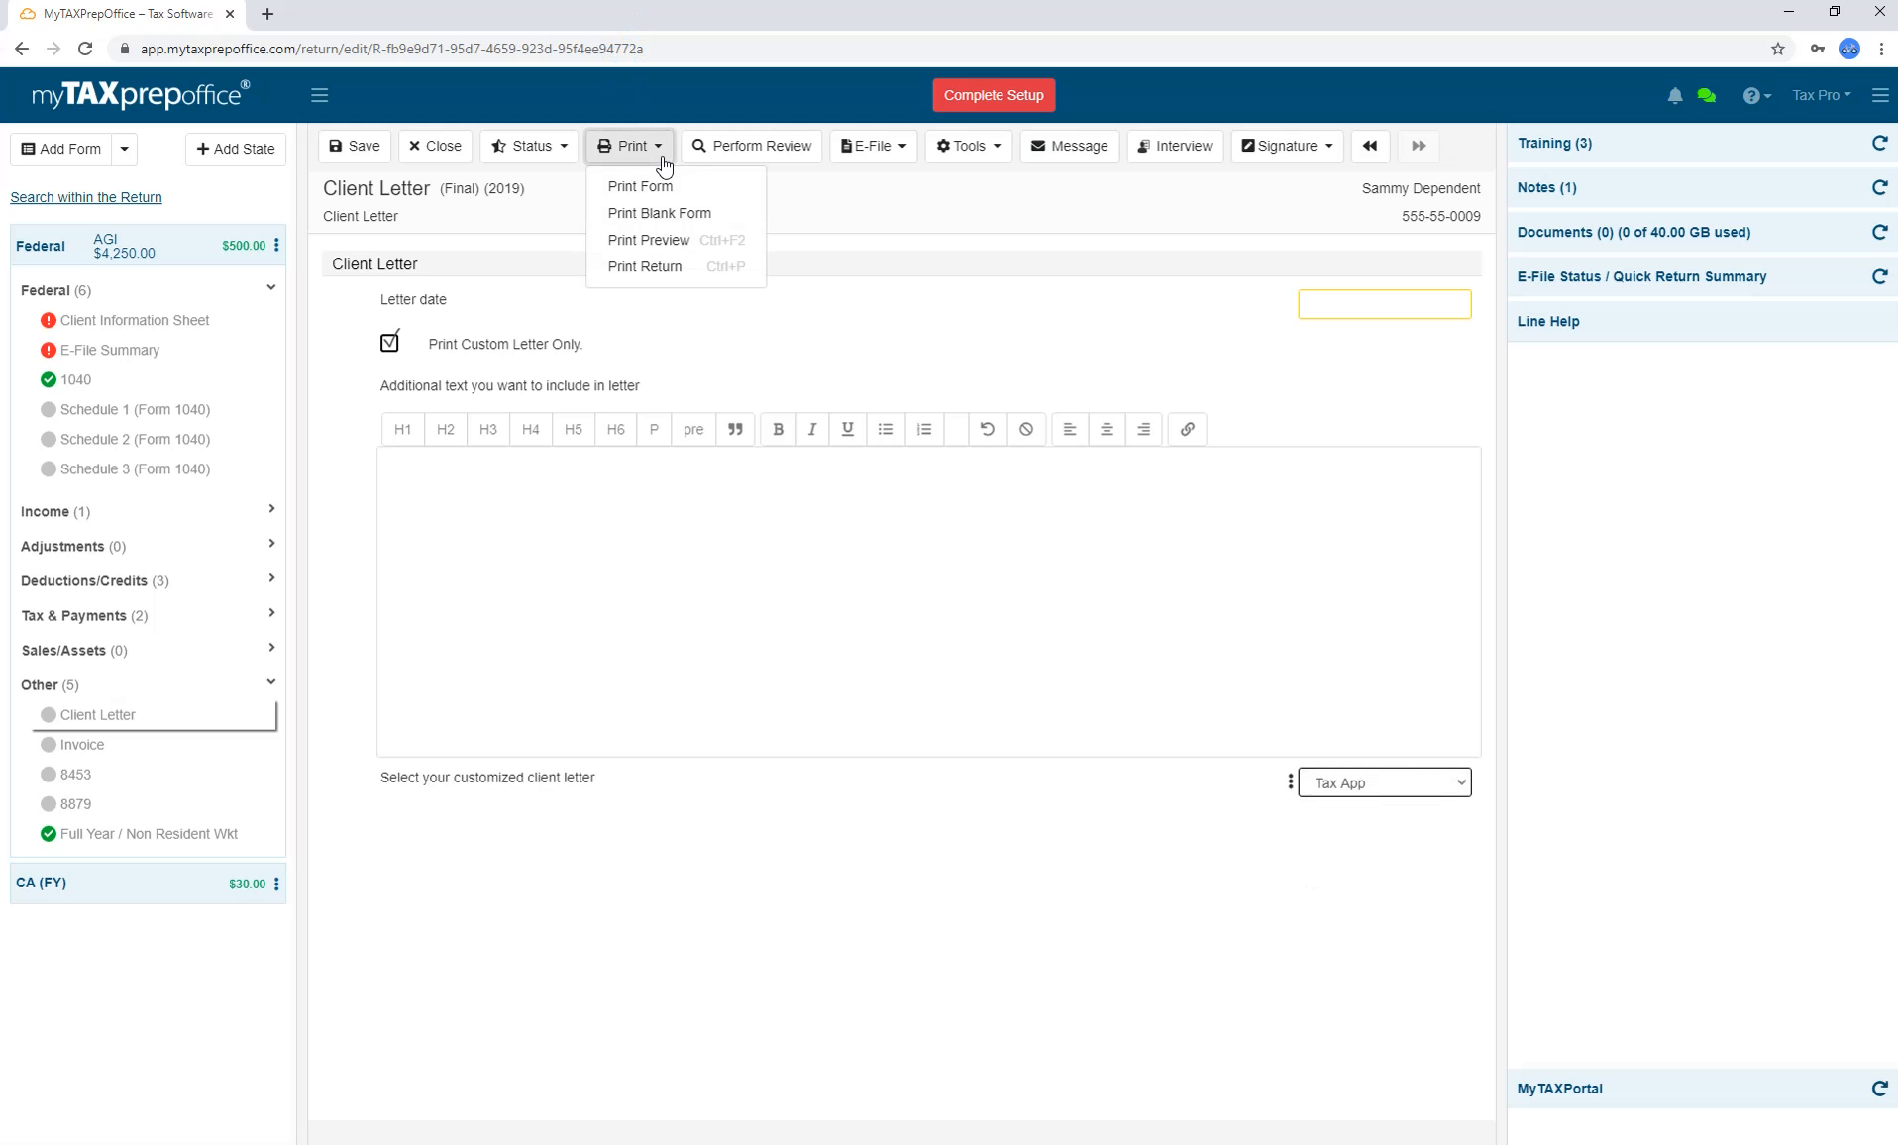
pyautogui.click(671, 186)
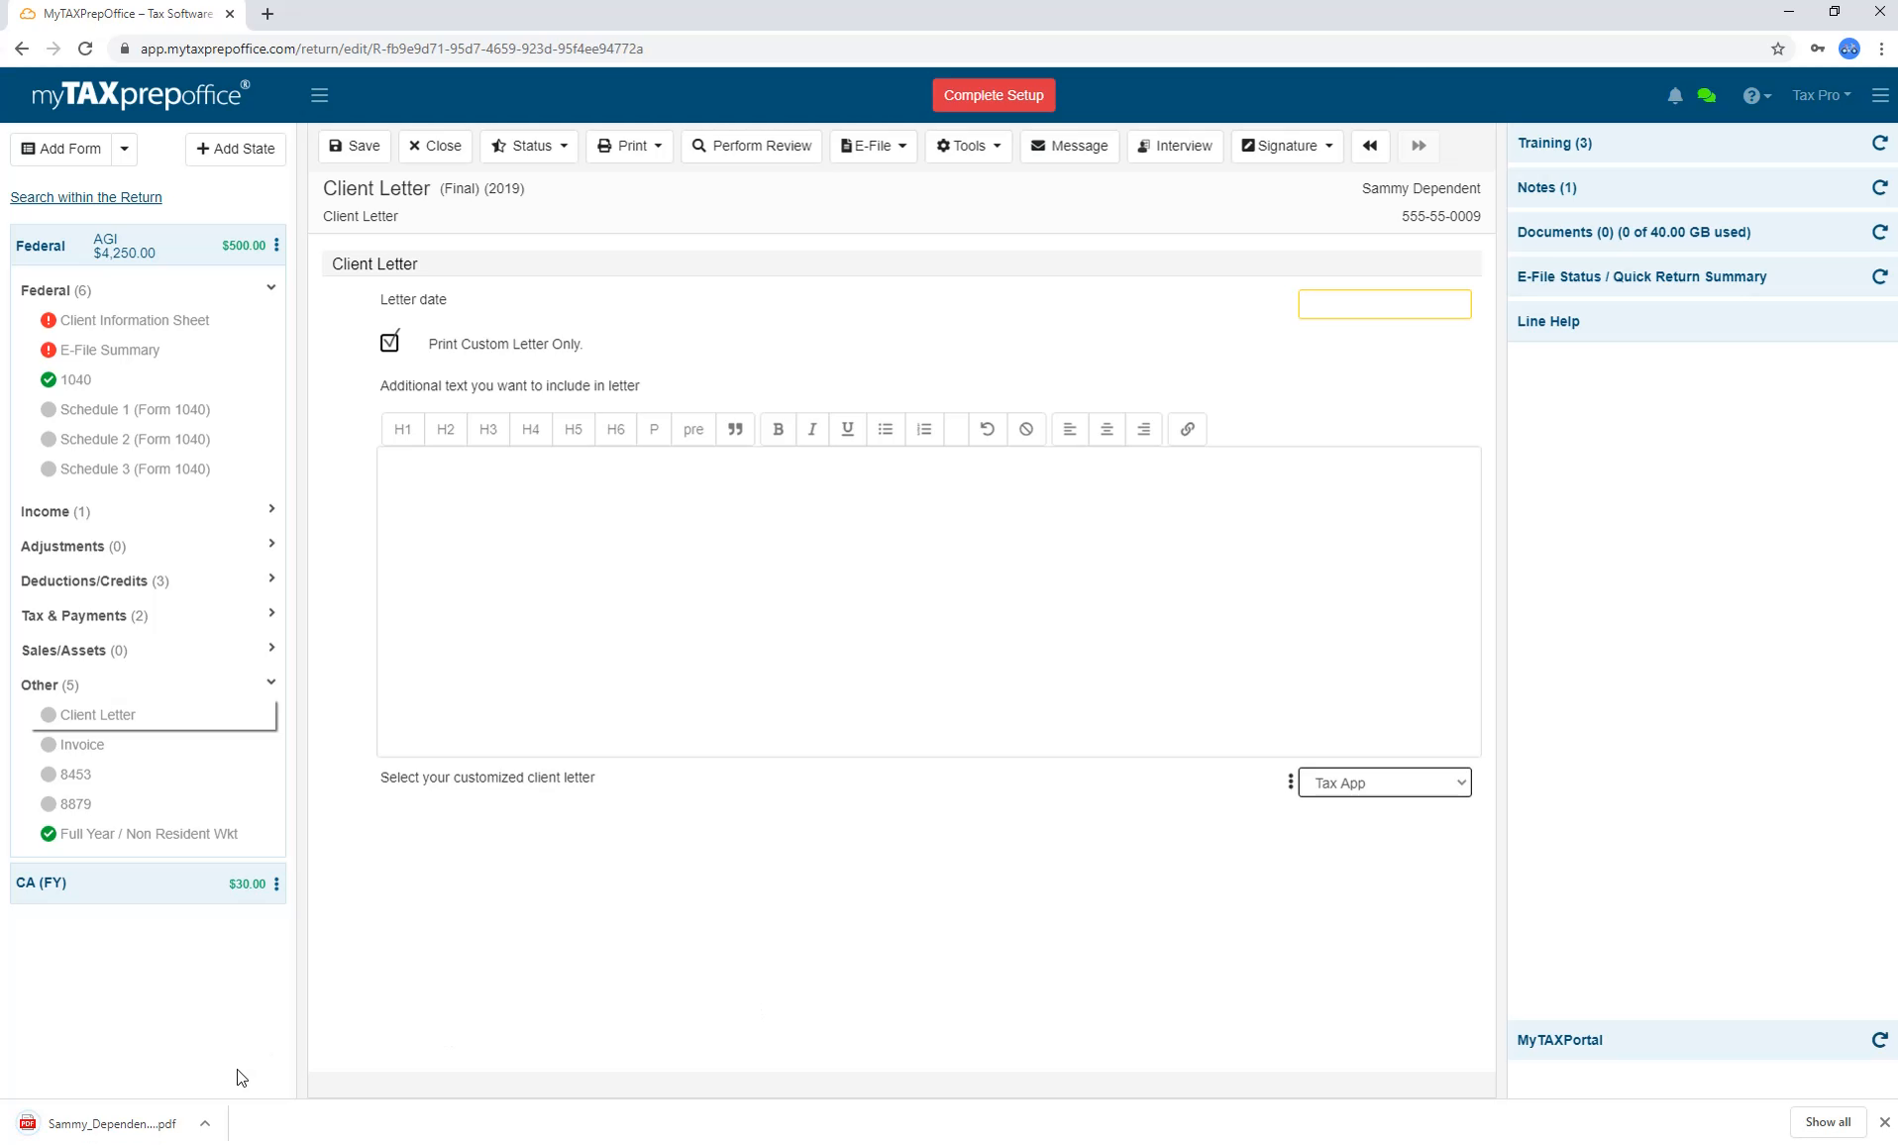
# Create a custom return template named 'Default', check 1040, and open its E-File Summary.
pyautogui.click(798, 197)
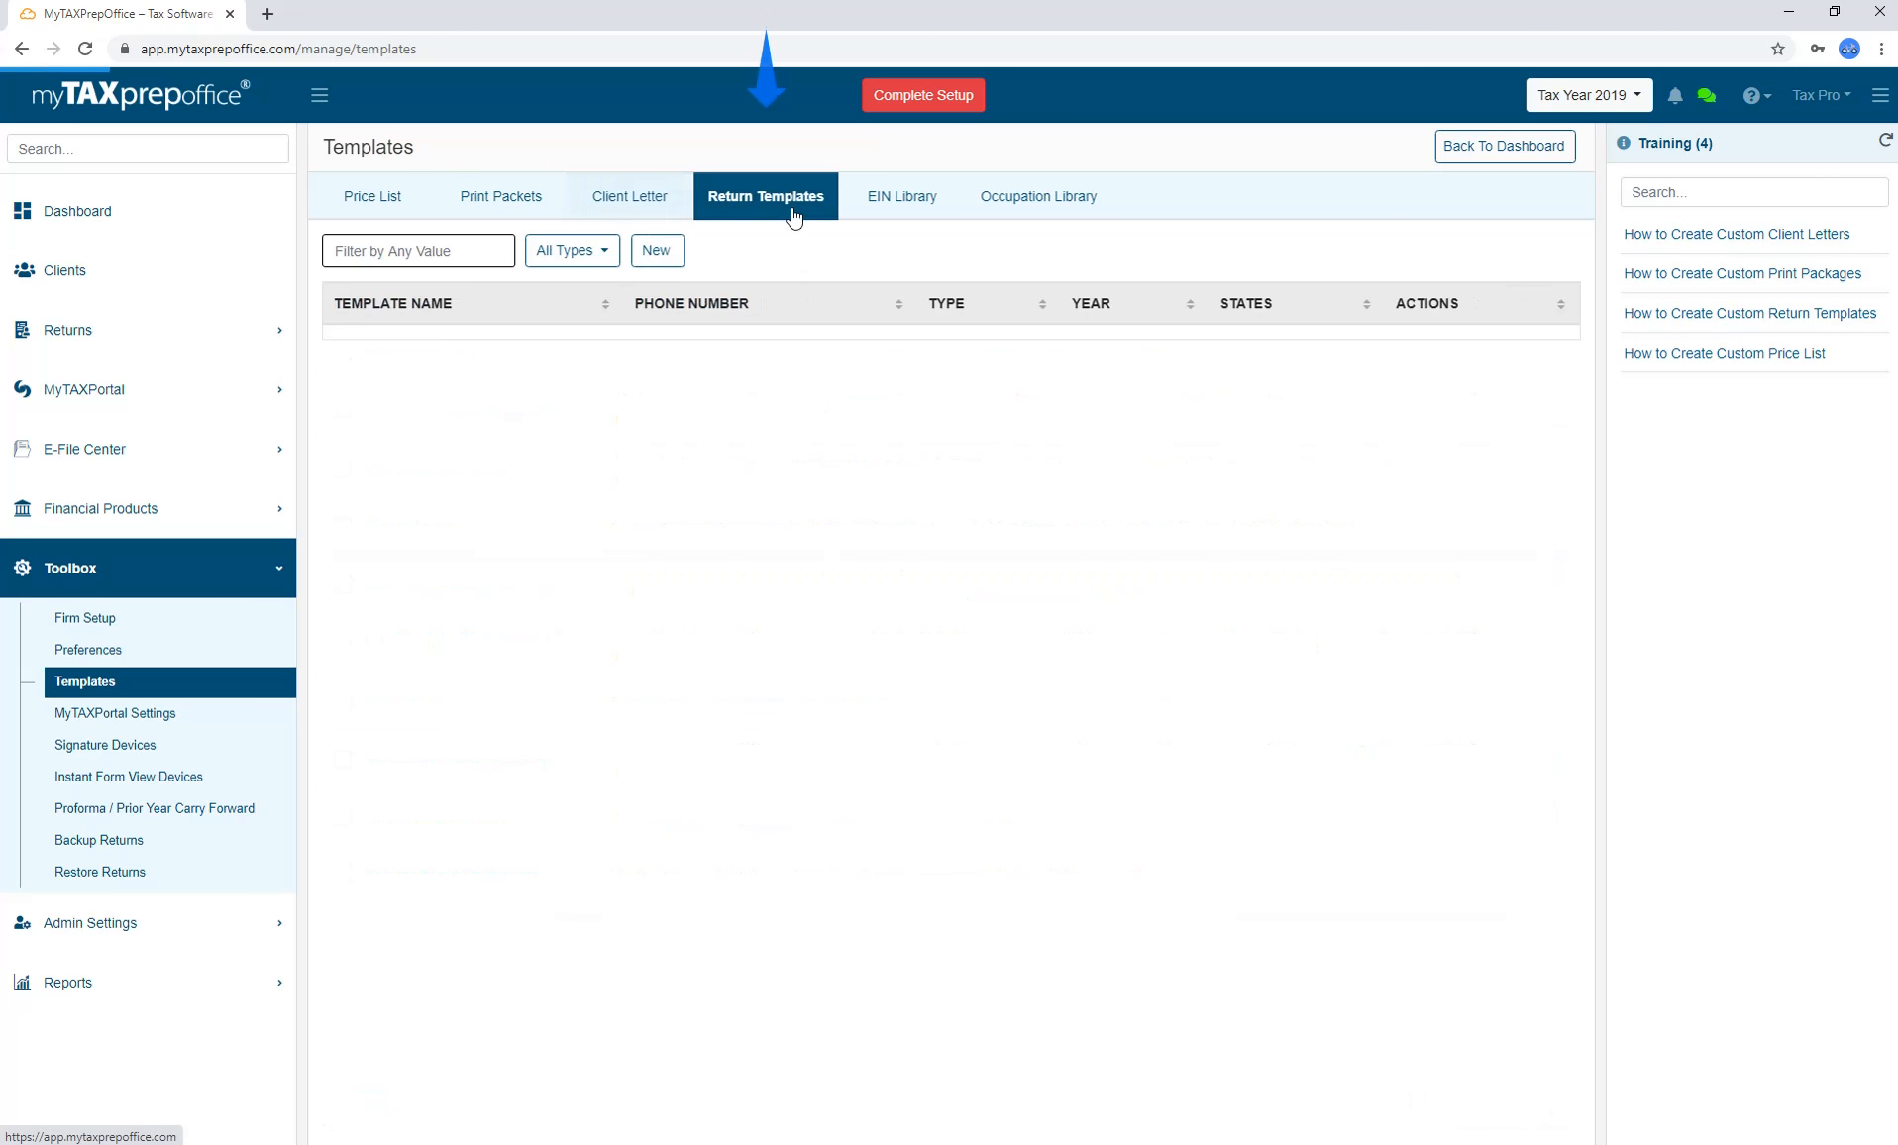
pyautogui.click(658, 252)
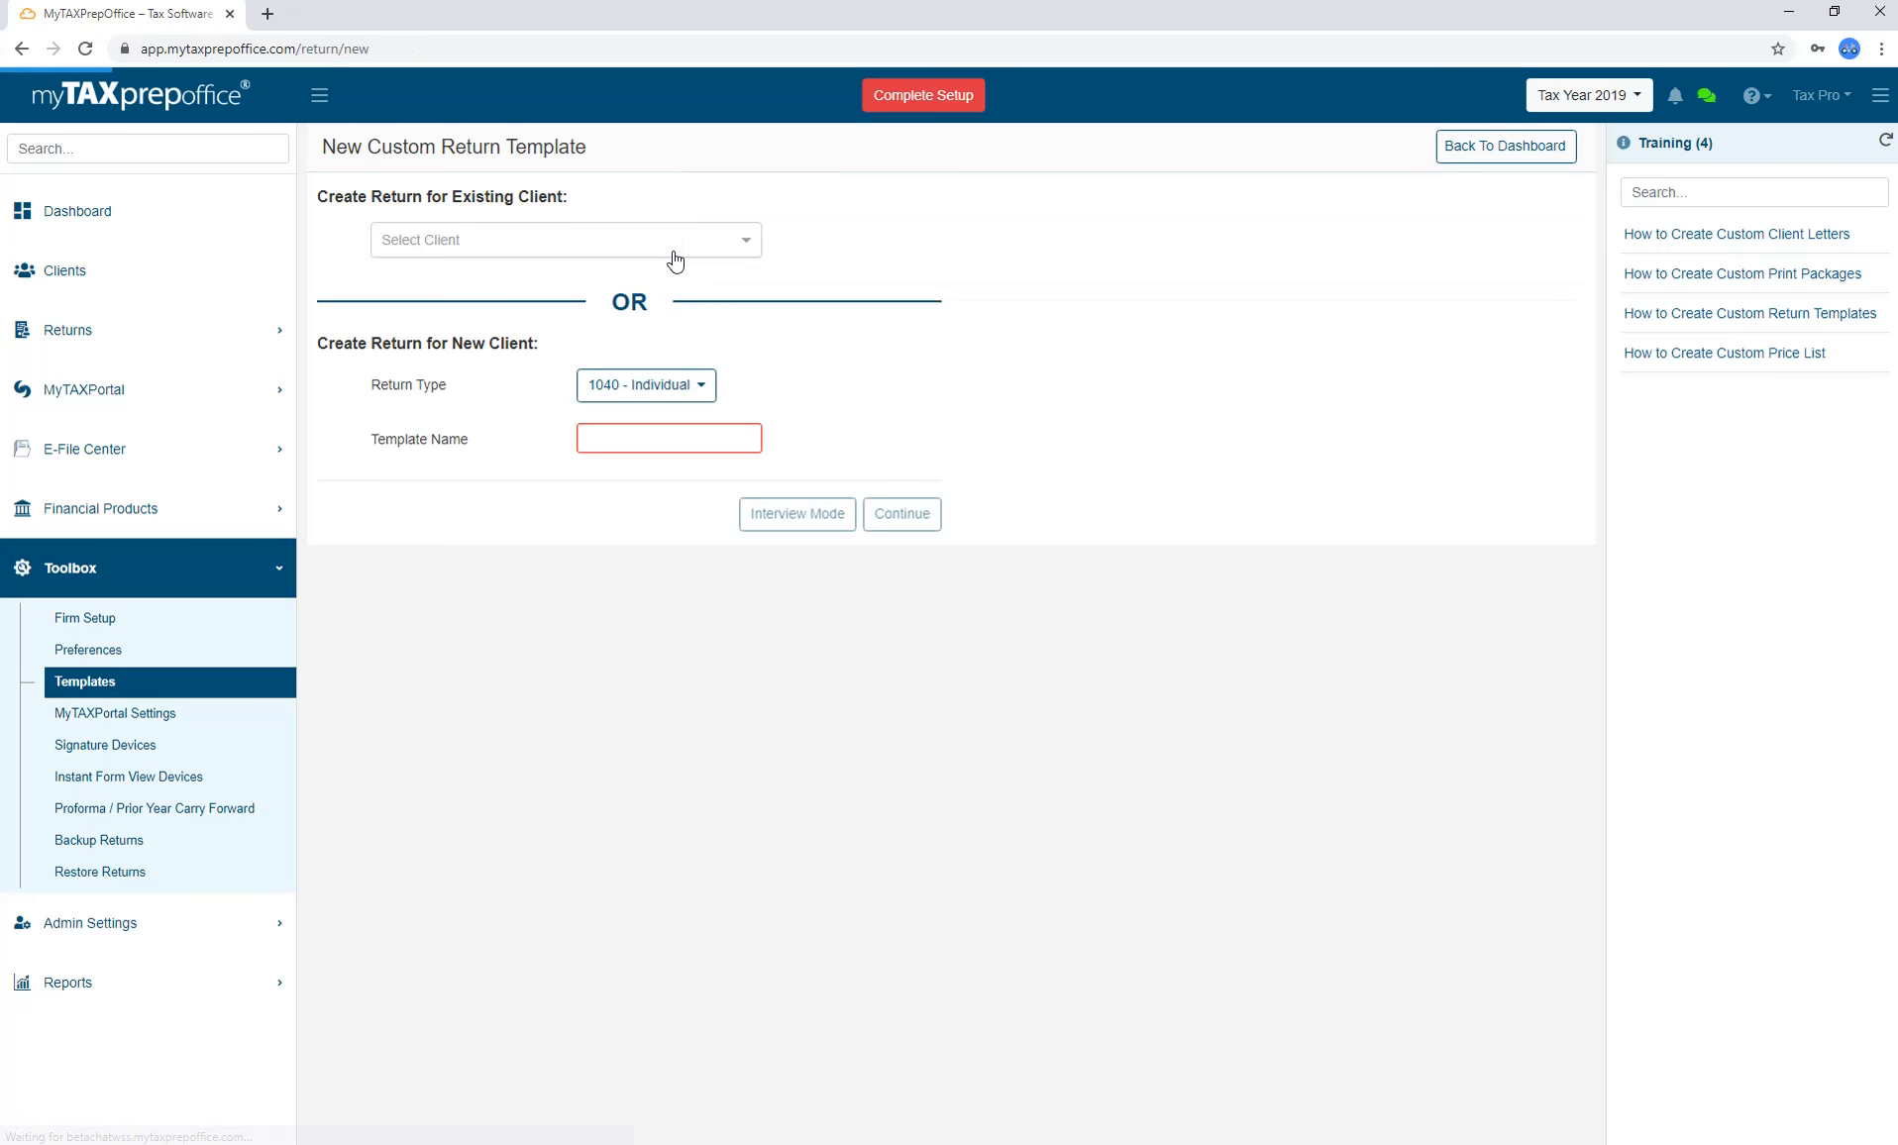
pyautogui.click(699, 441)
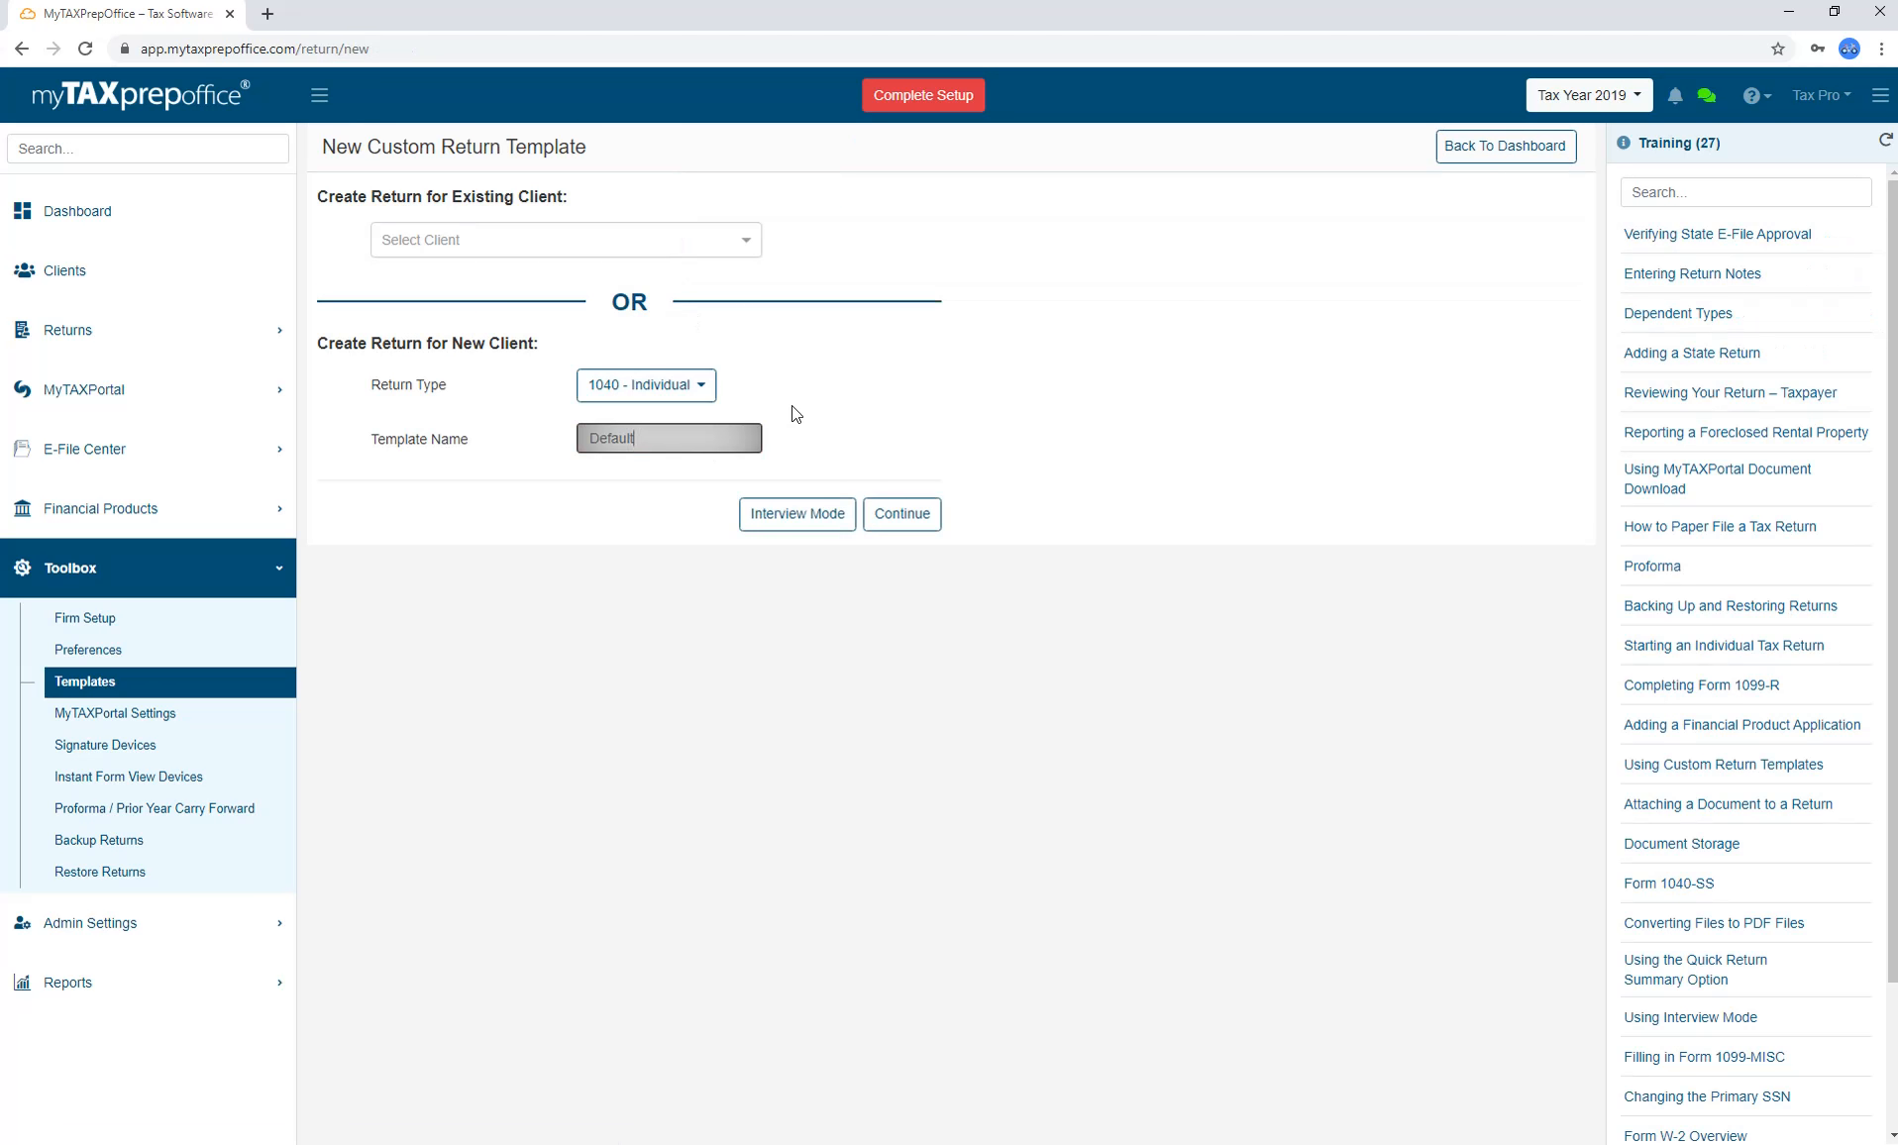
pyautogui.click(904, 514)
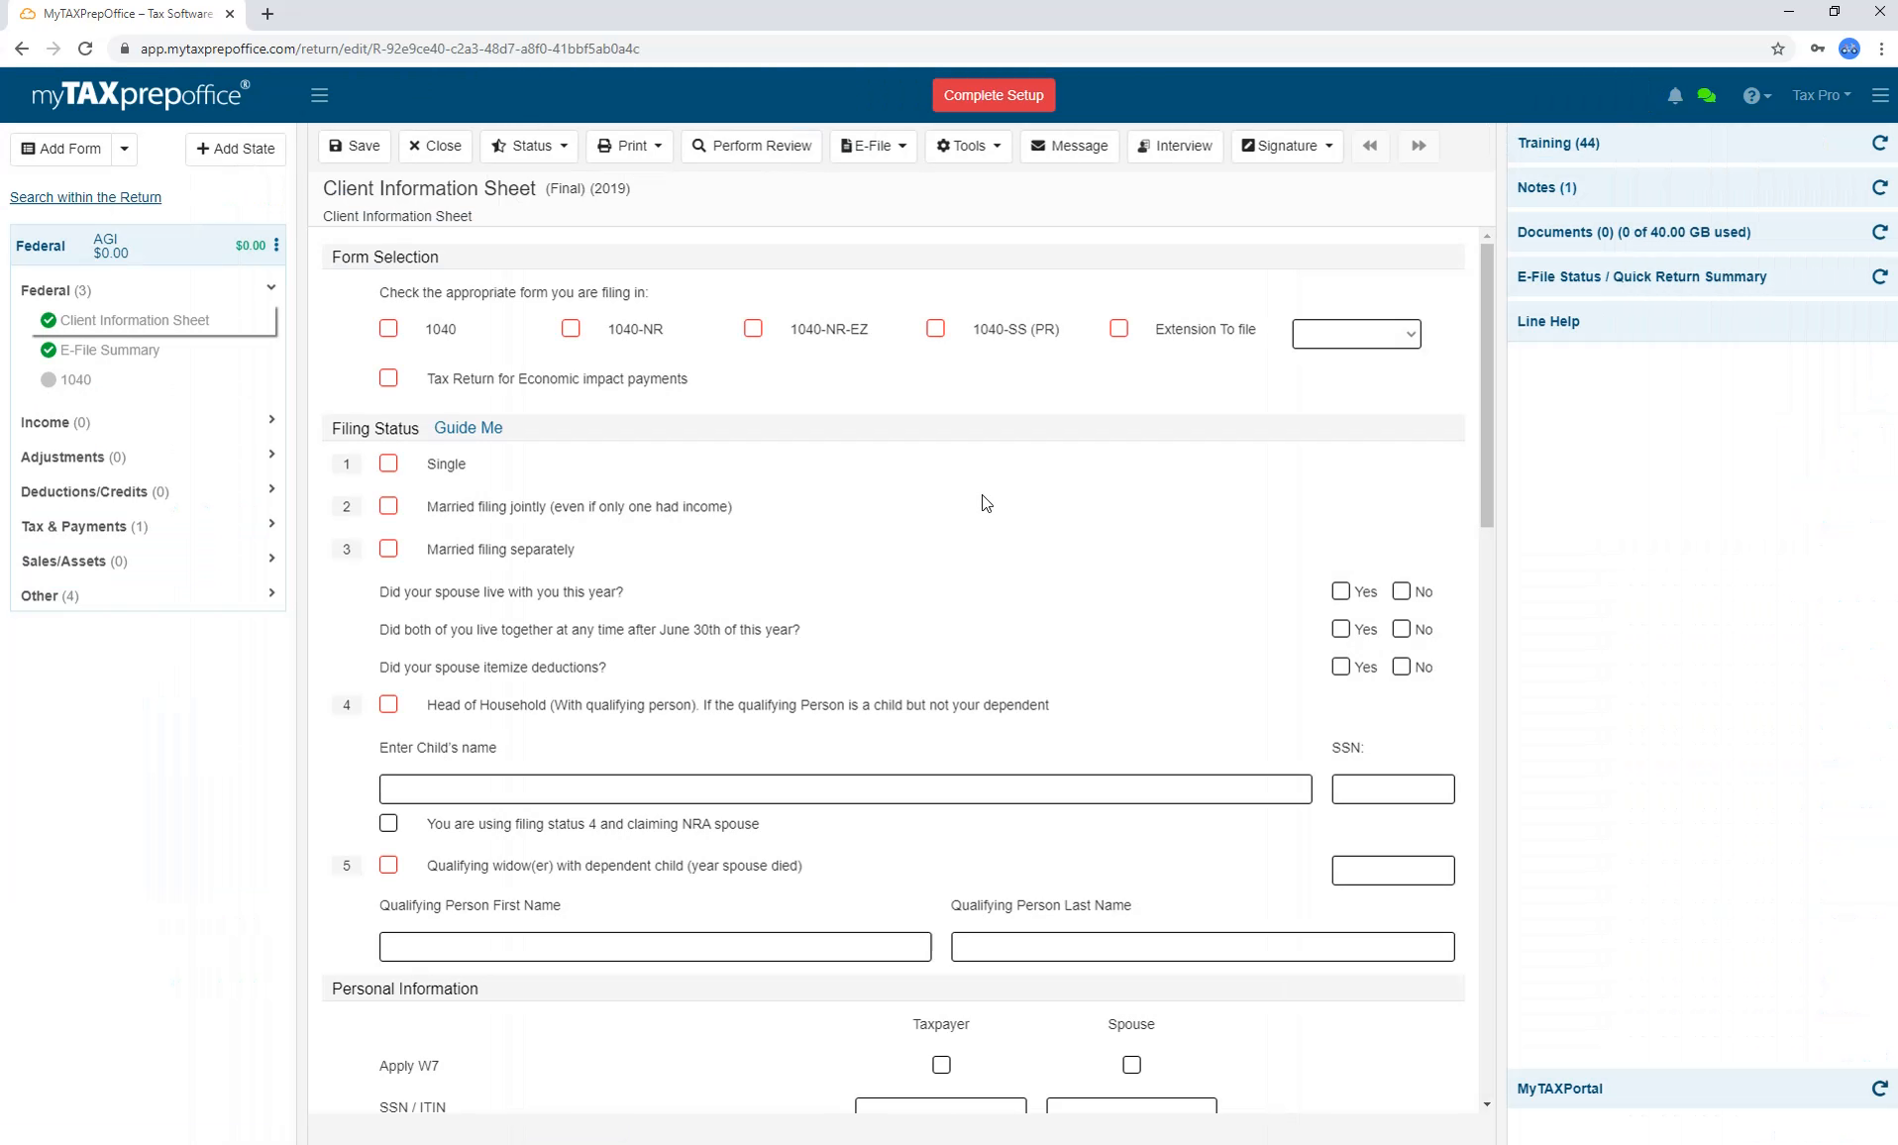
pyautogui.click(389, 330)
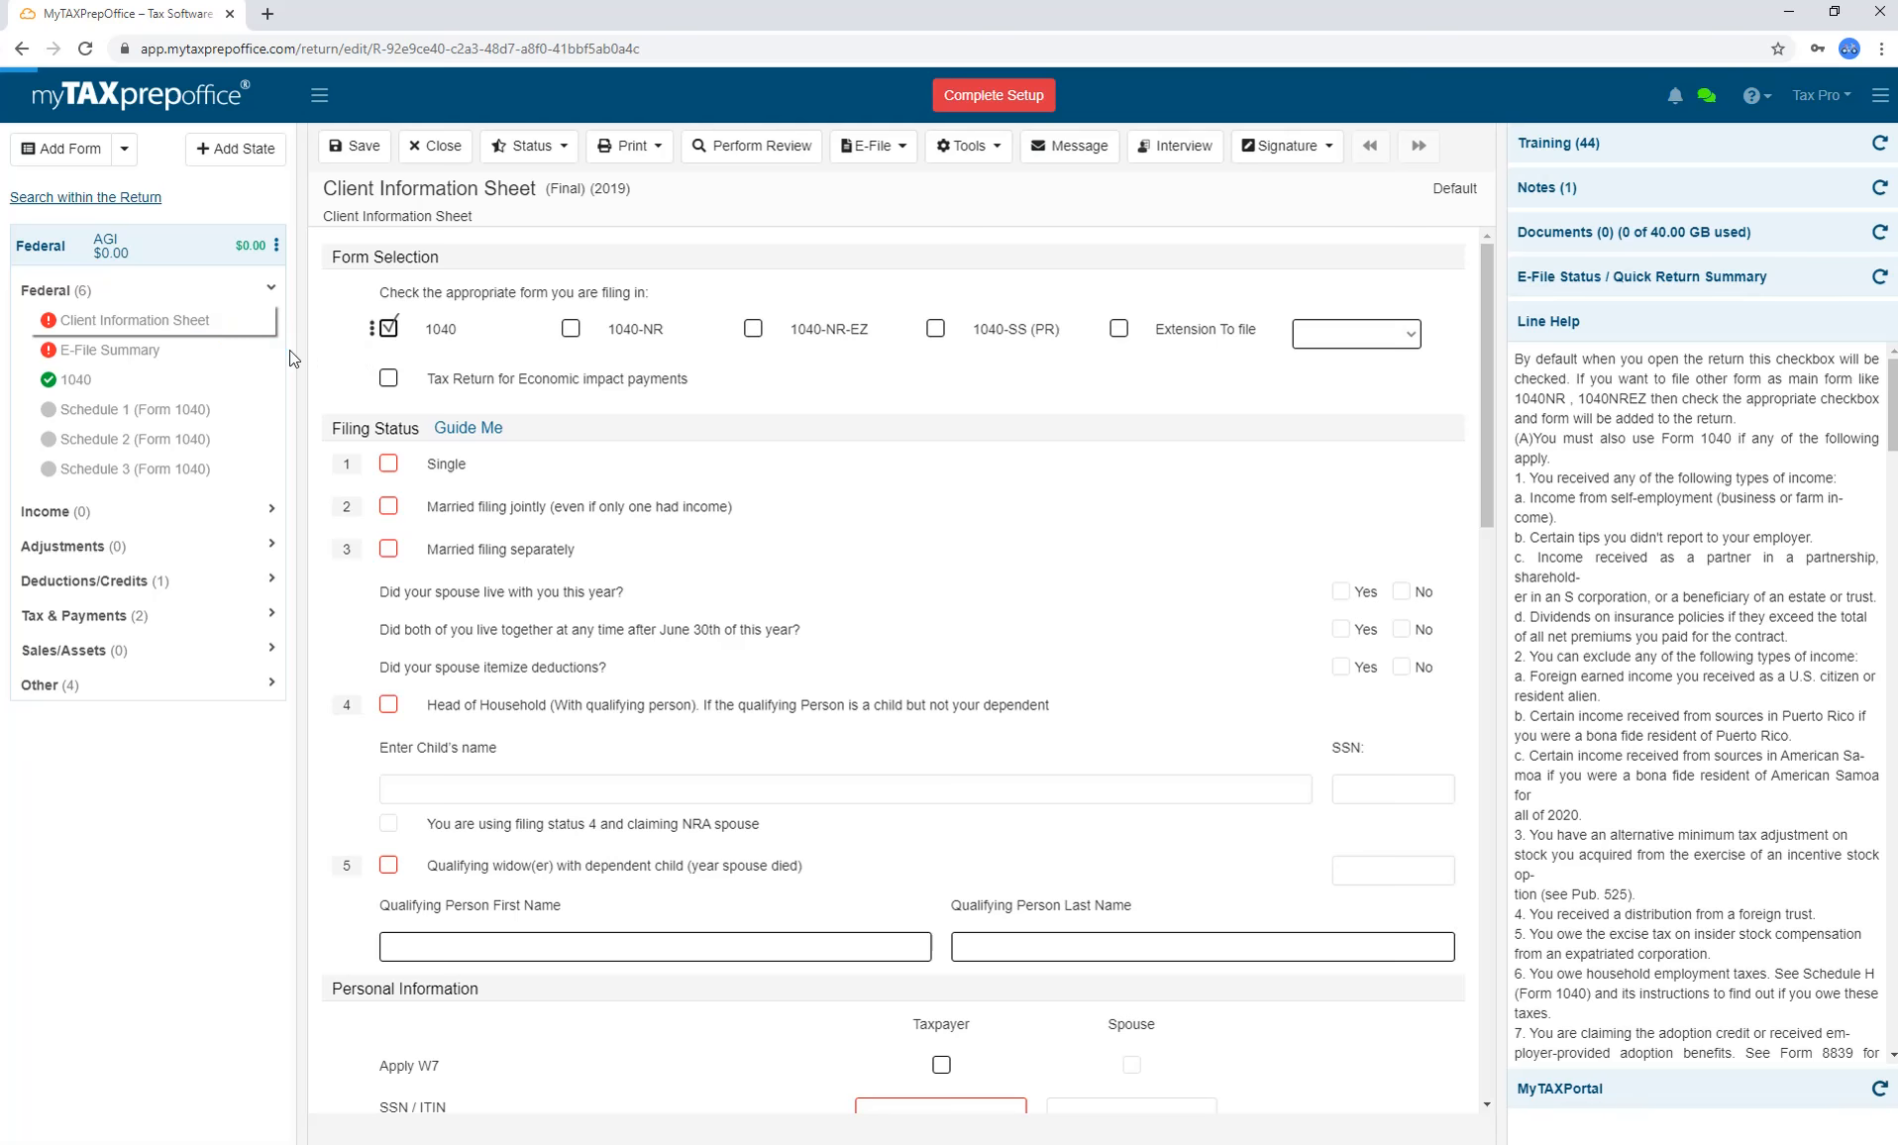
pyautogui.click(266, 361)
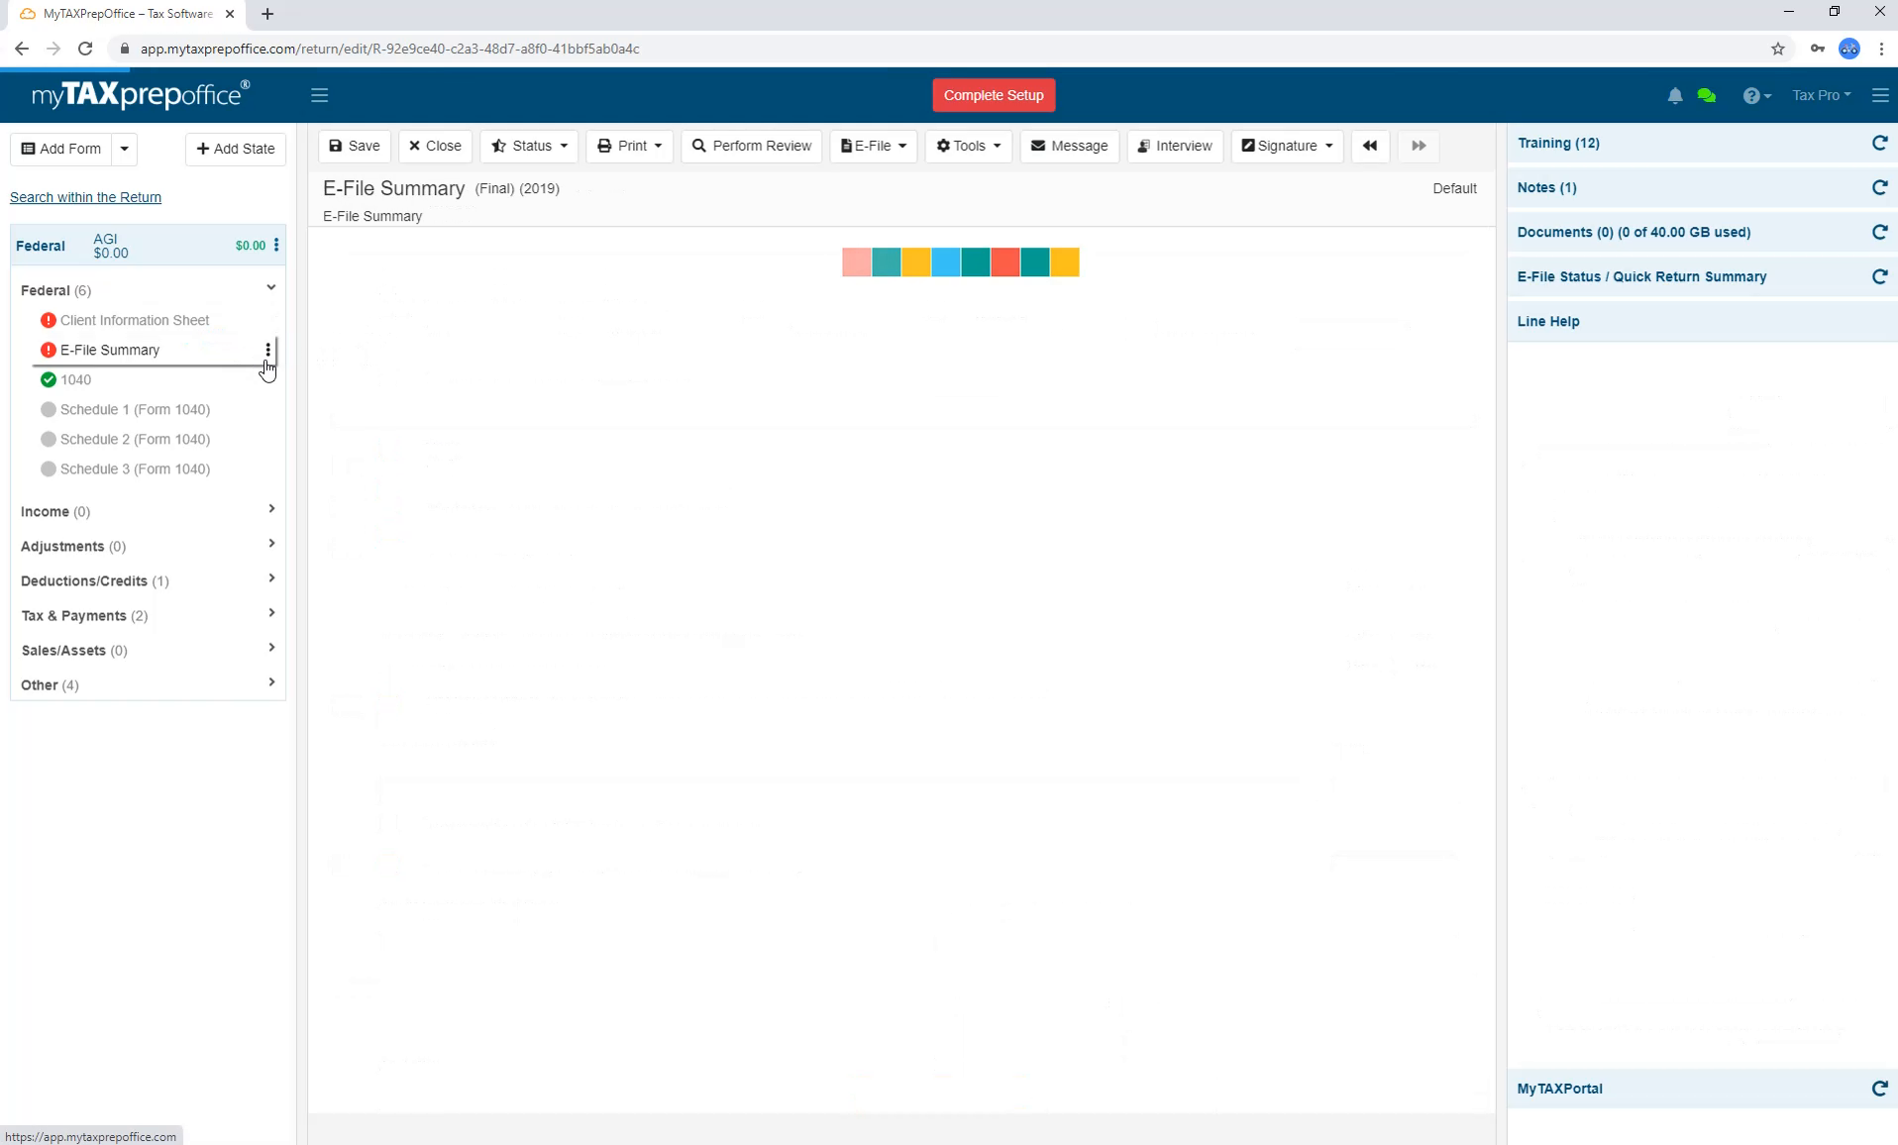
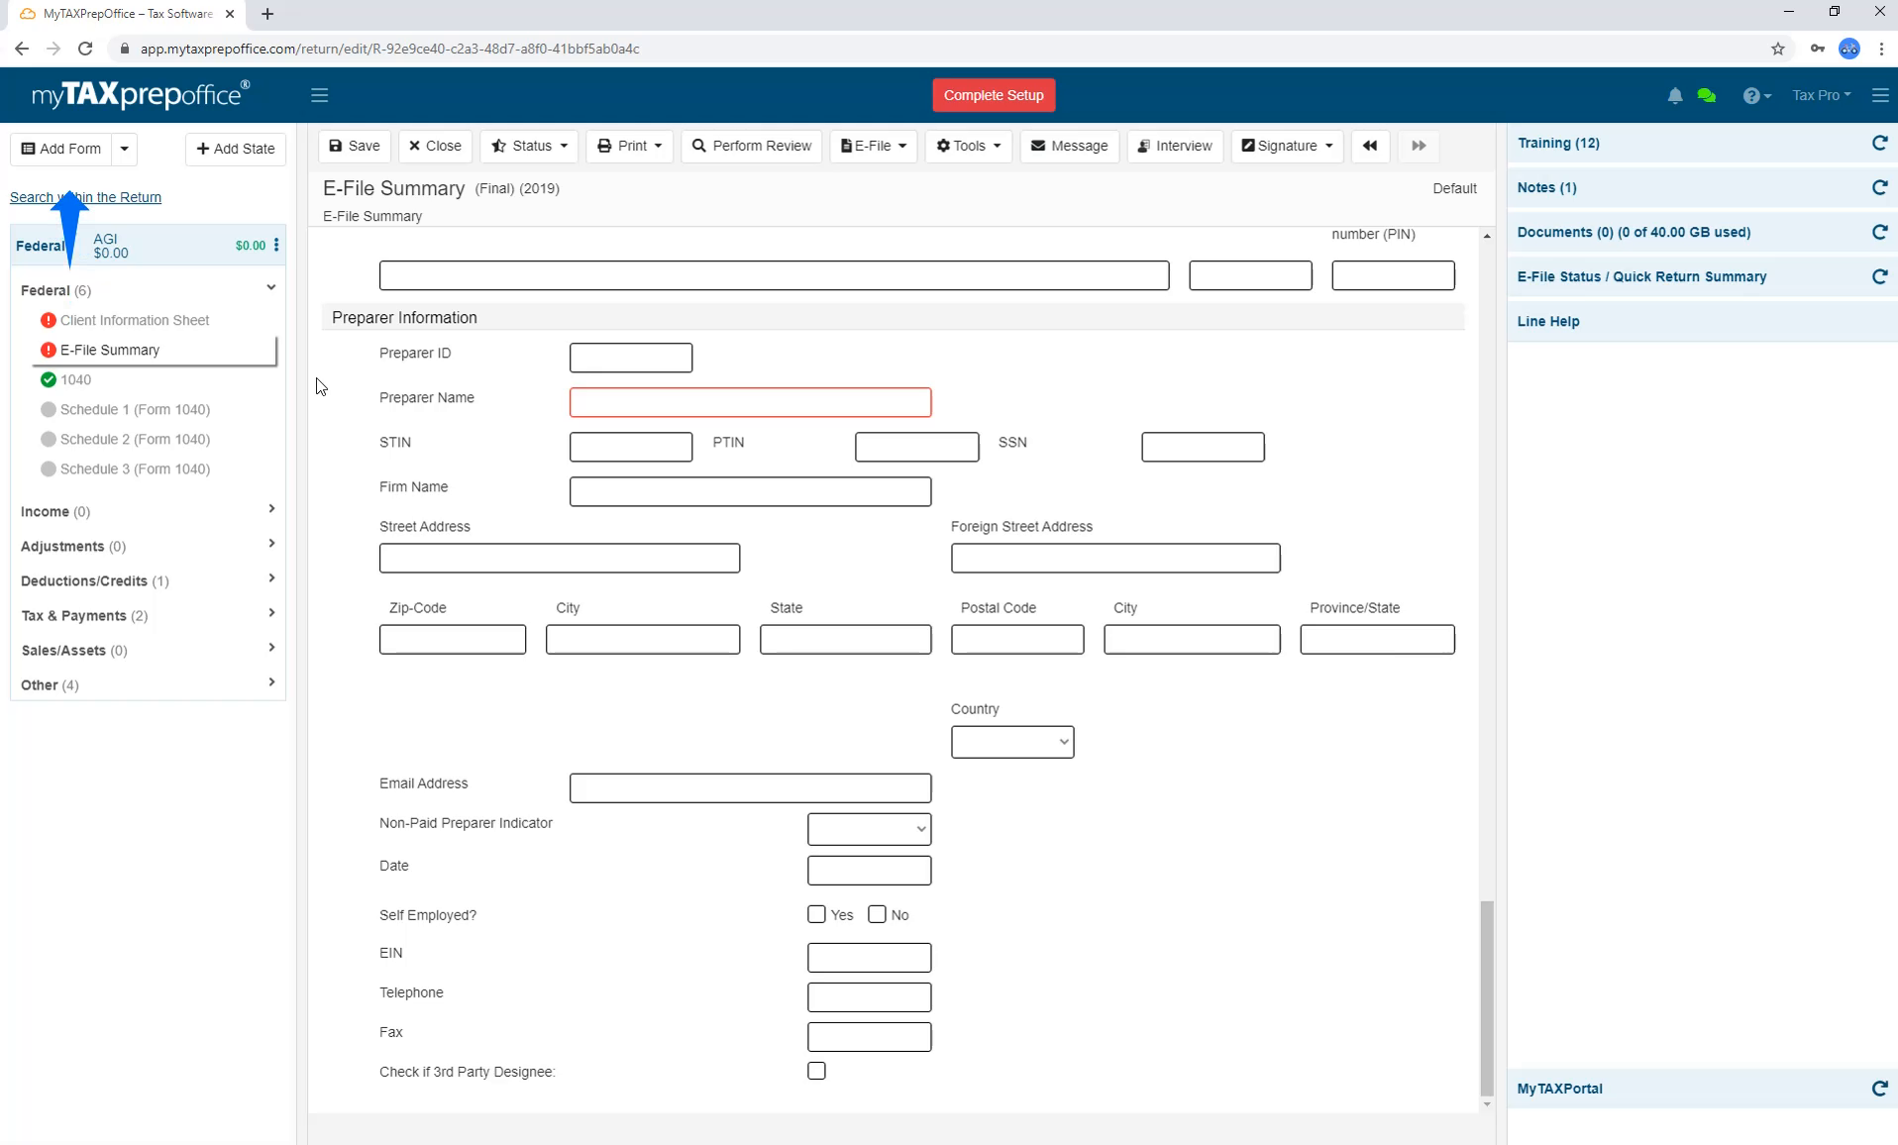
# Save the template, start a new return with the Default template, then view the EIN Library.
pyautogui.click(333, 144)
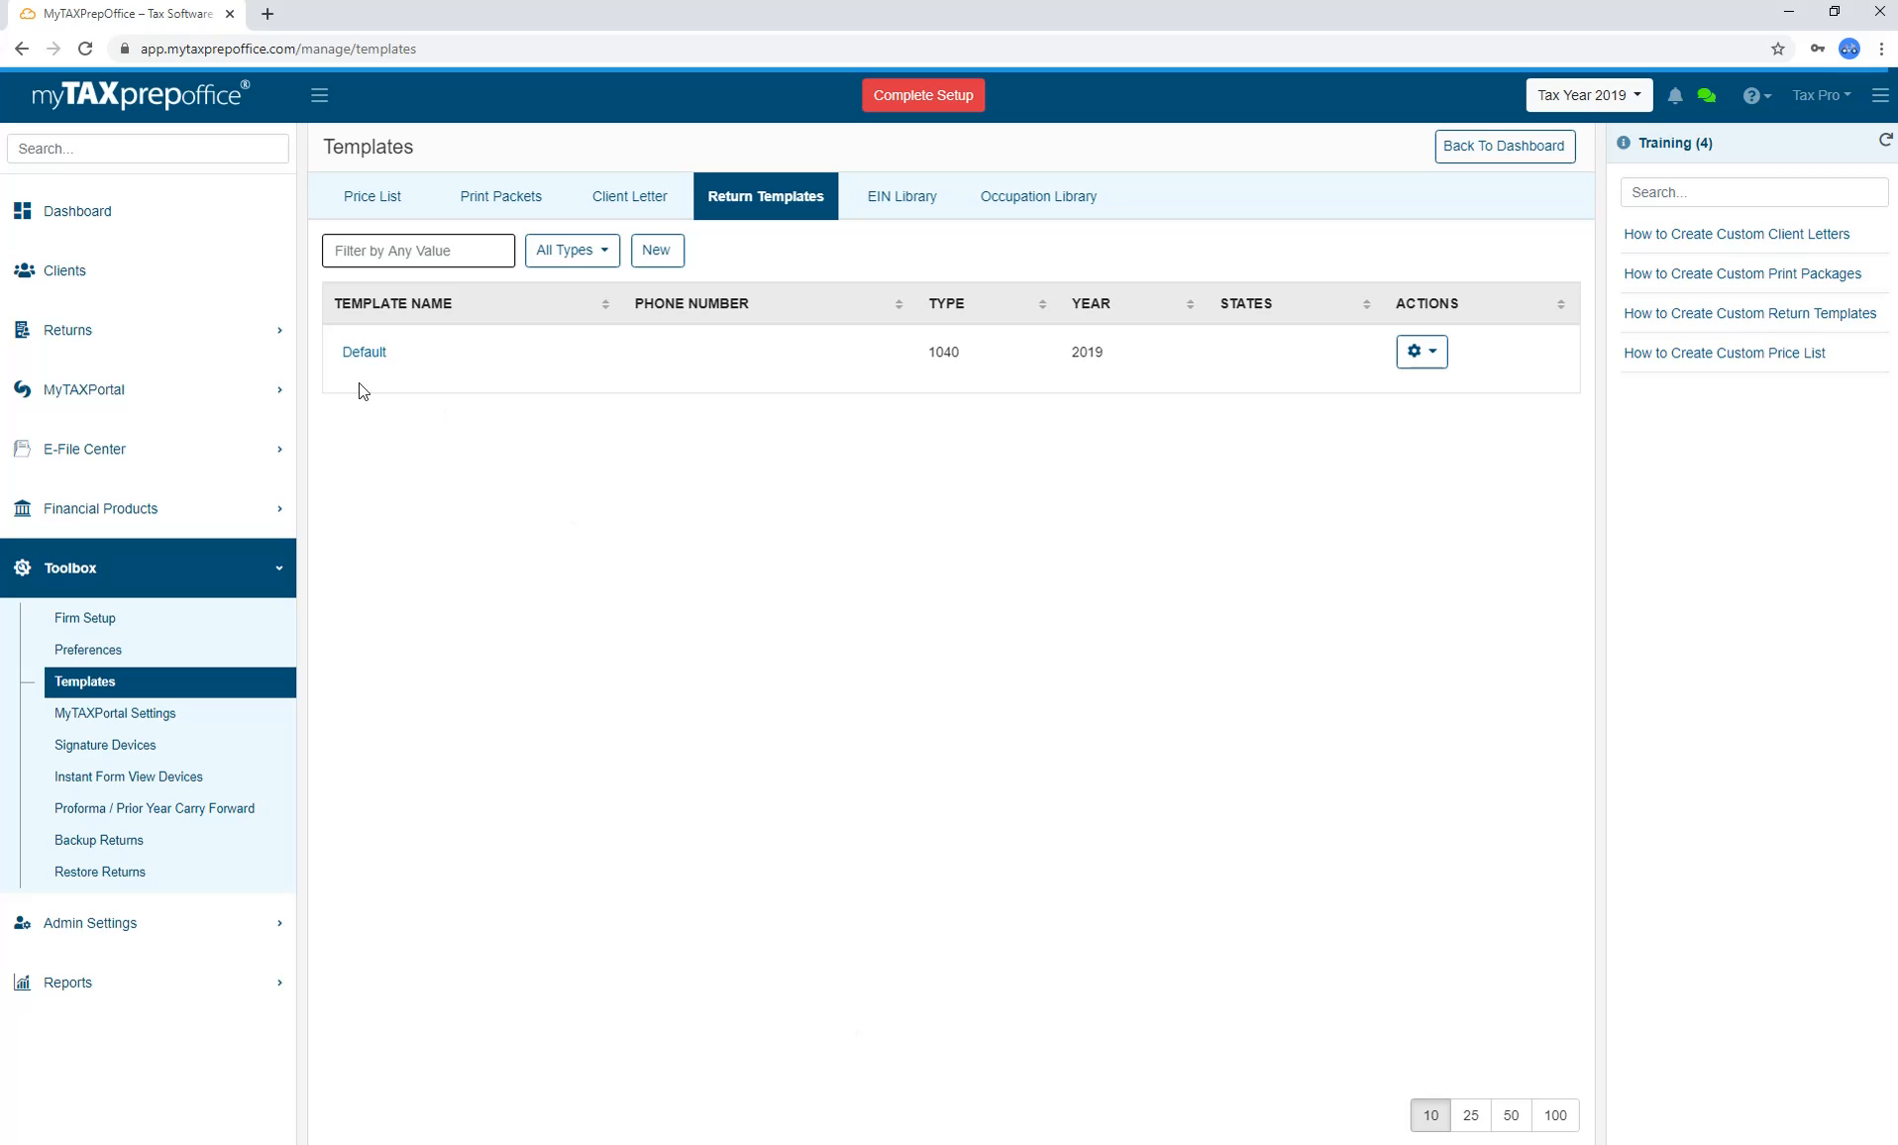
pyautogui.click(226, 333)
pyautogui.click(226, 383)
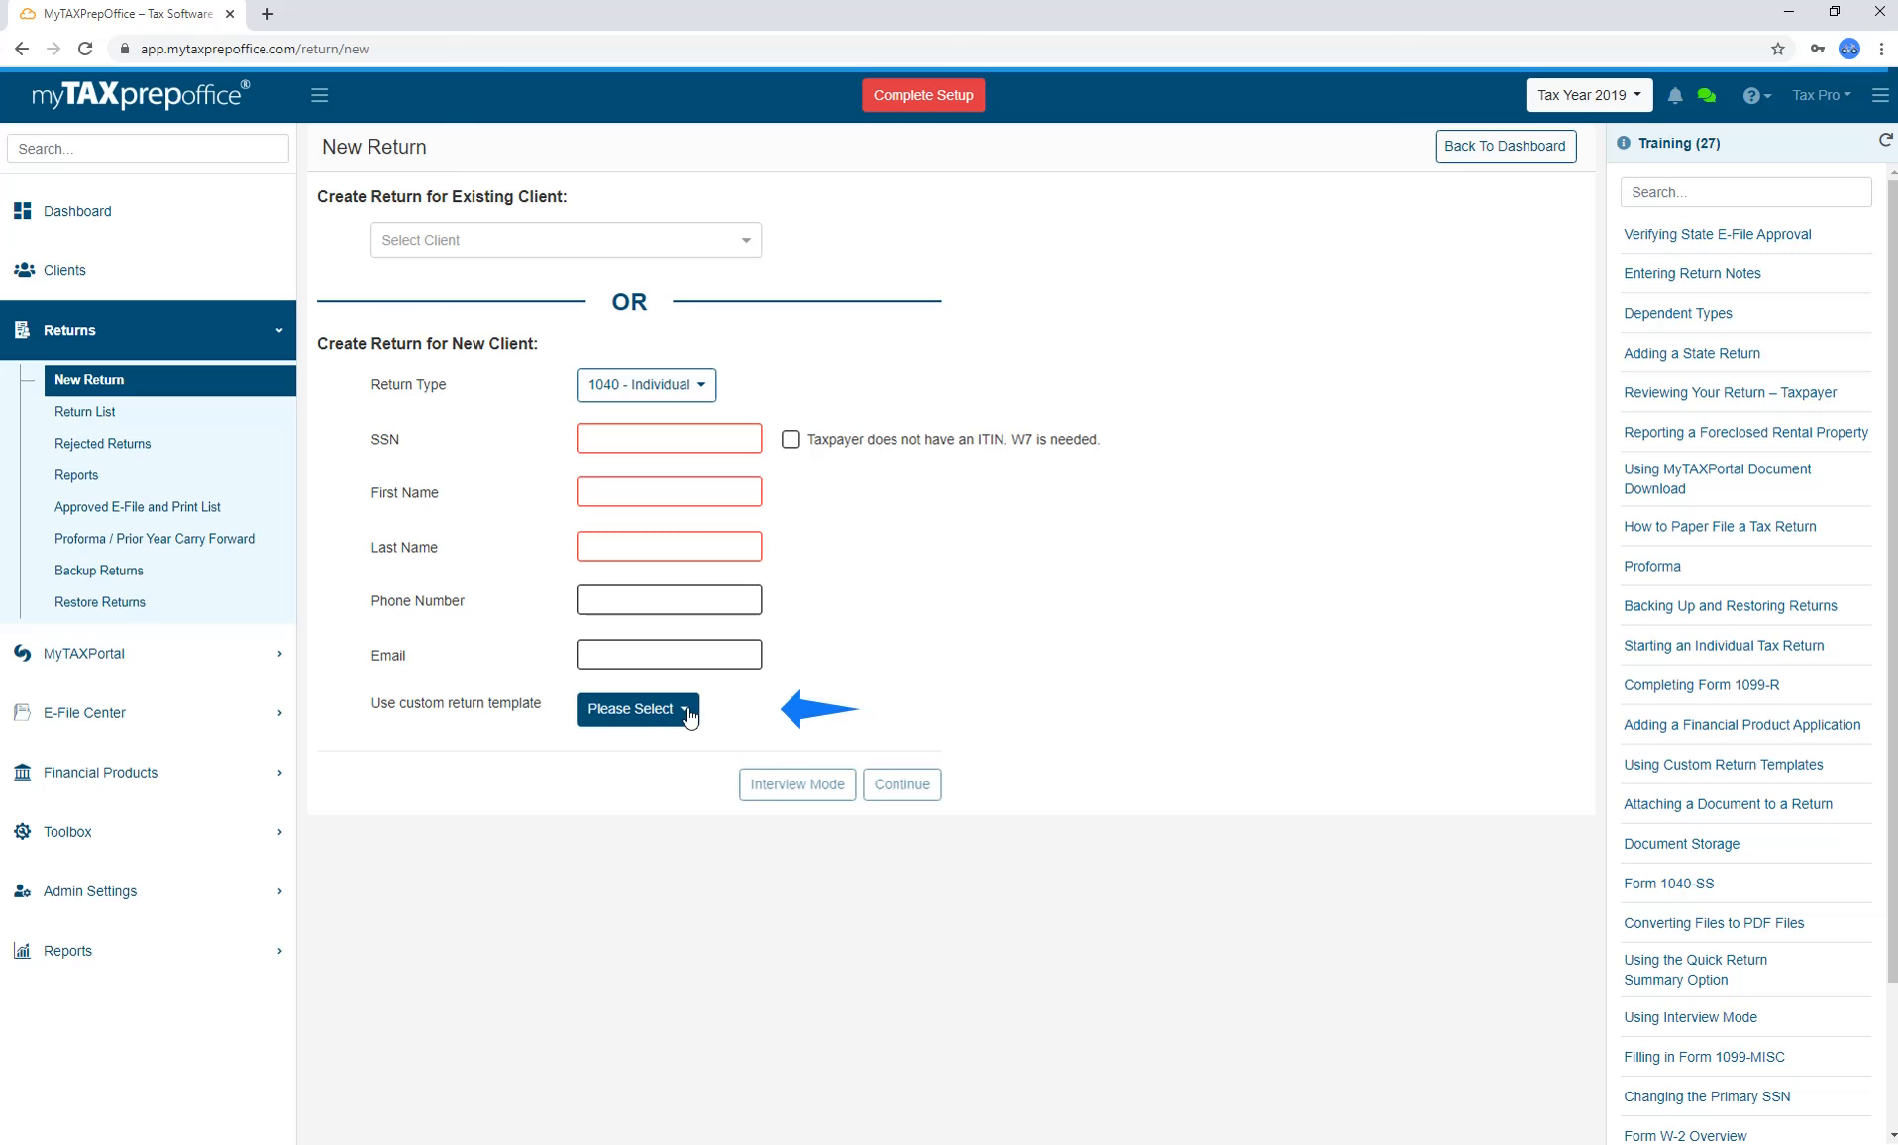
pyautogui.click(634, 708)
pyautogui.click(688, 765)
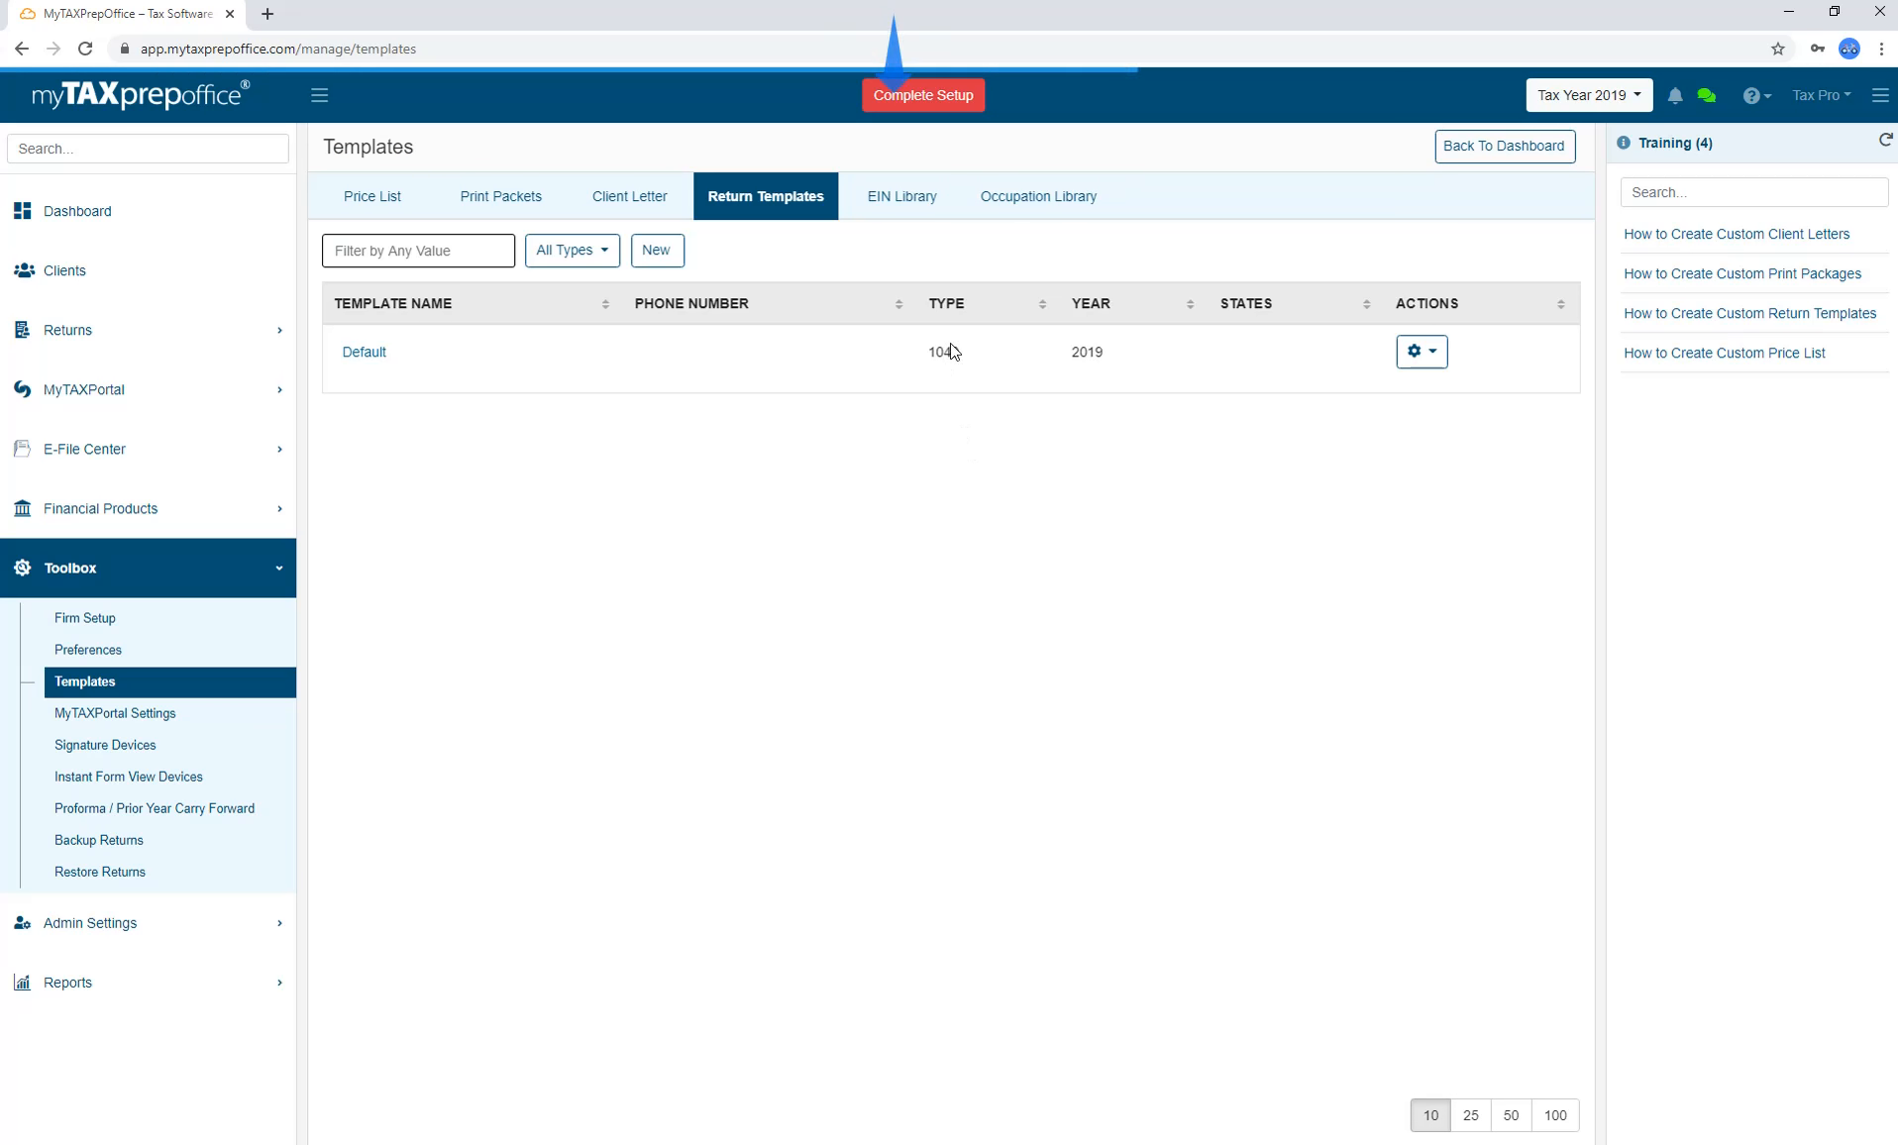
pyautogui.click(939, 201)
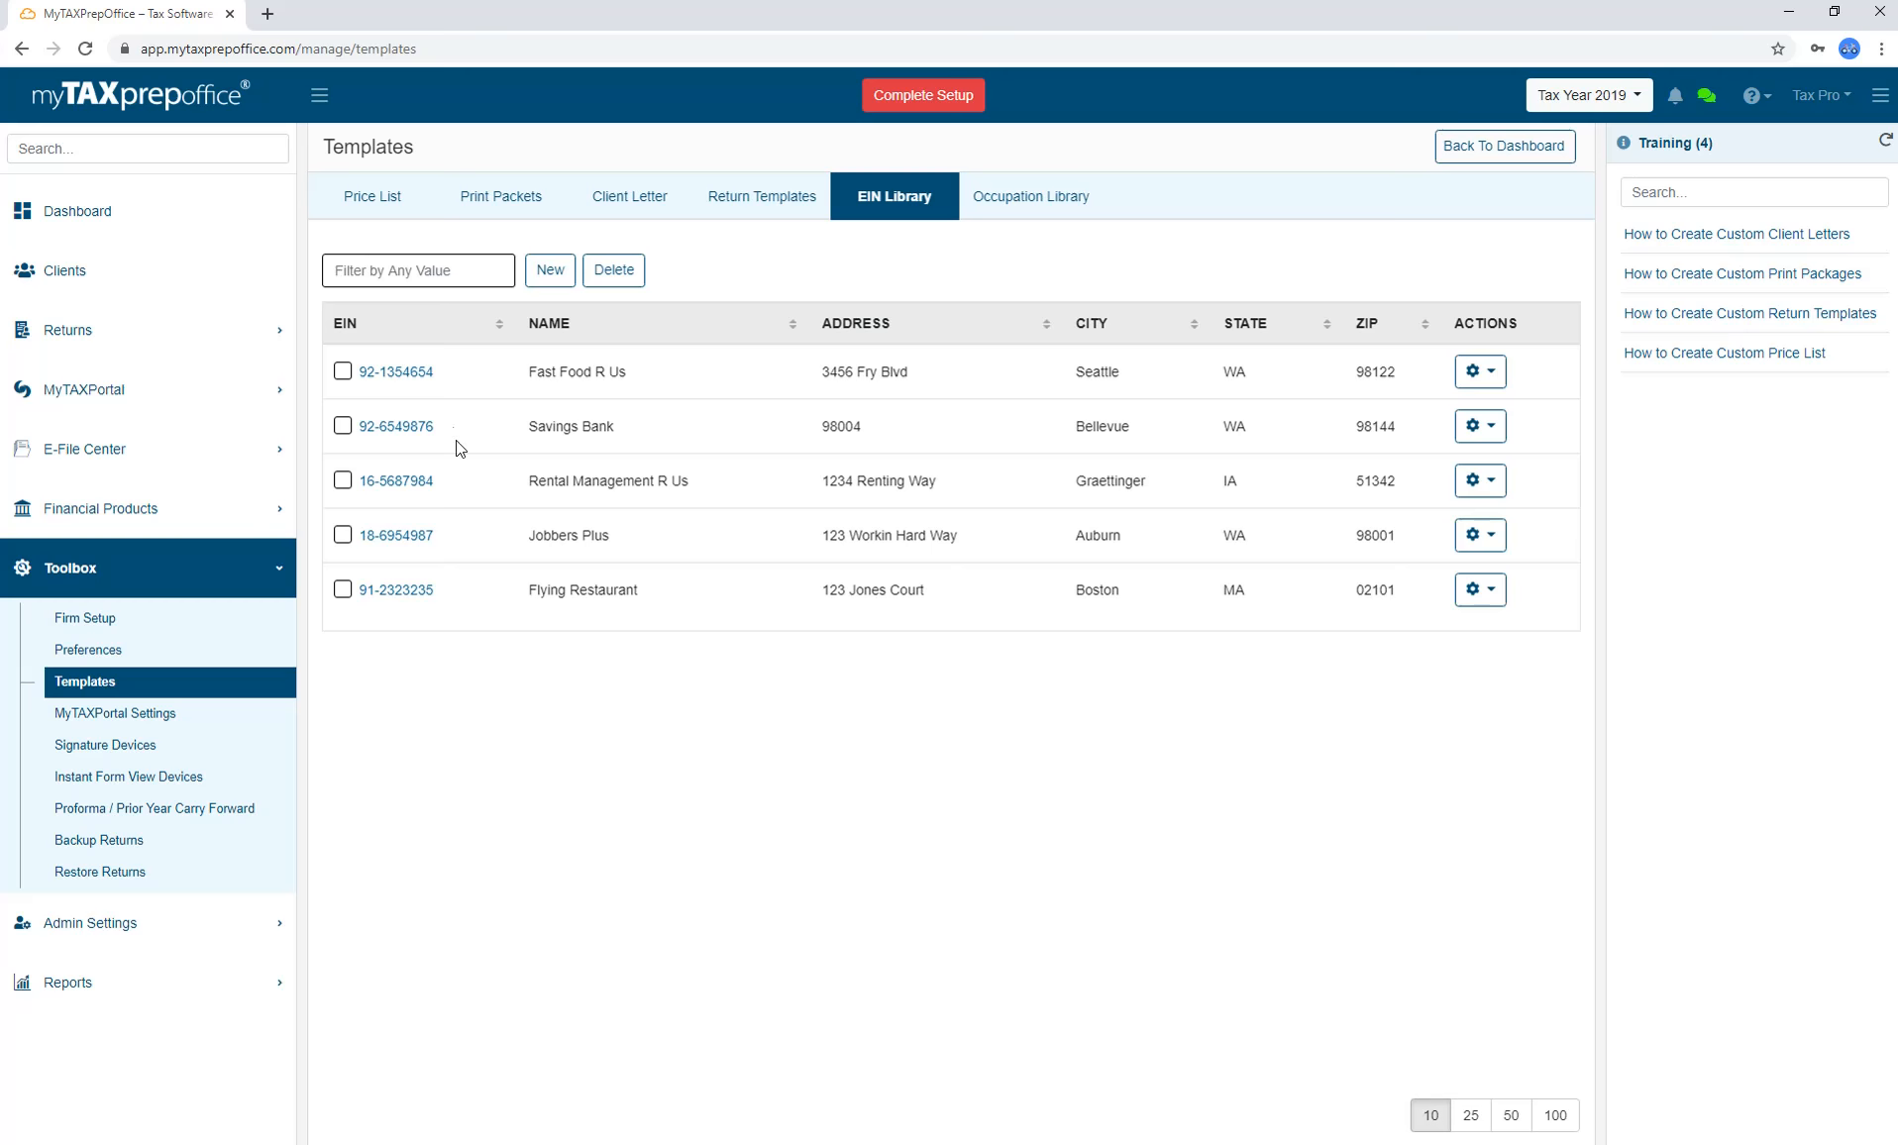
pyautogui.click(414, 373)
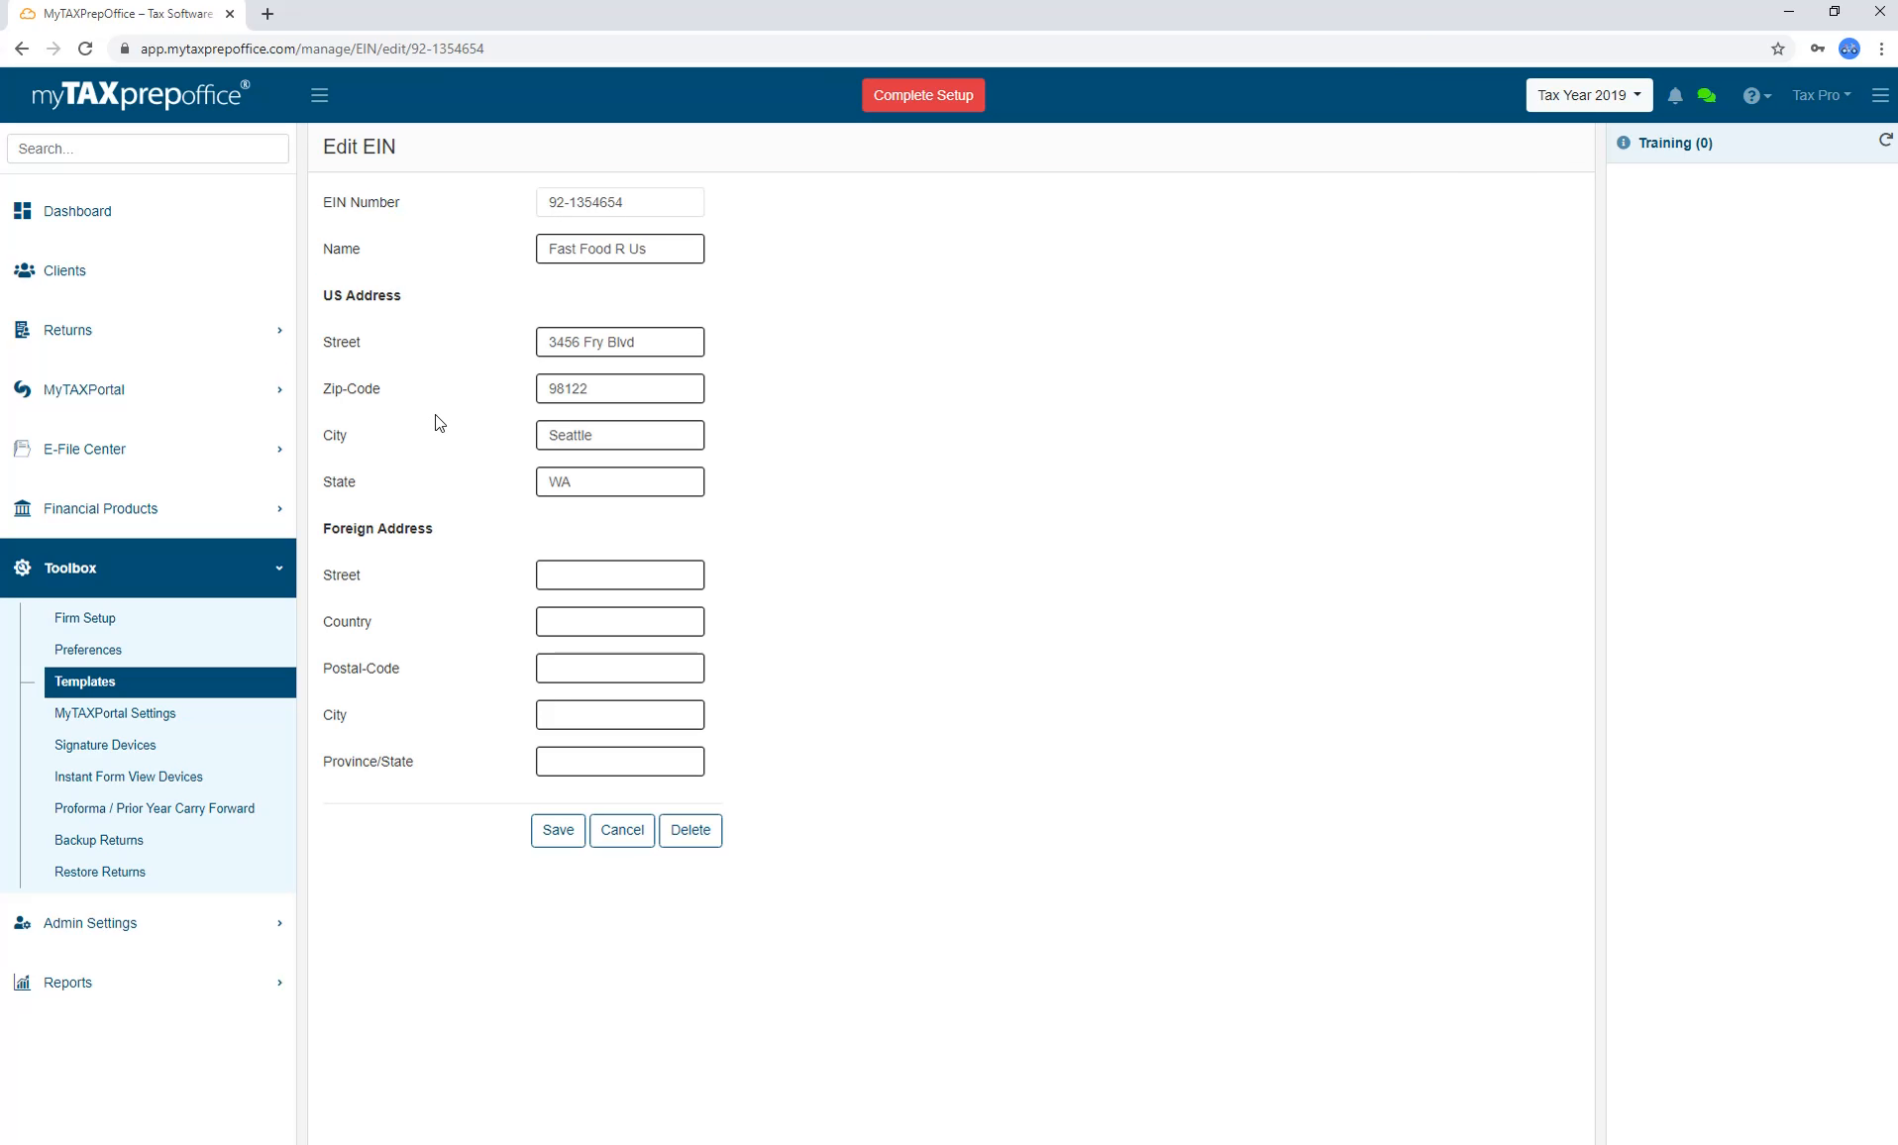
pyautogui.click(556, 830)
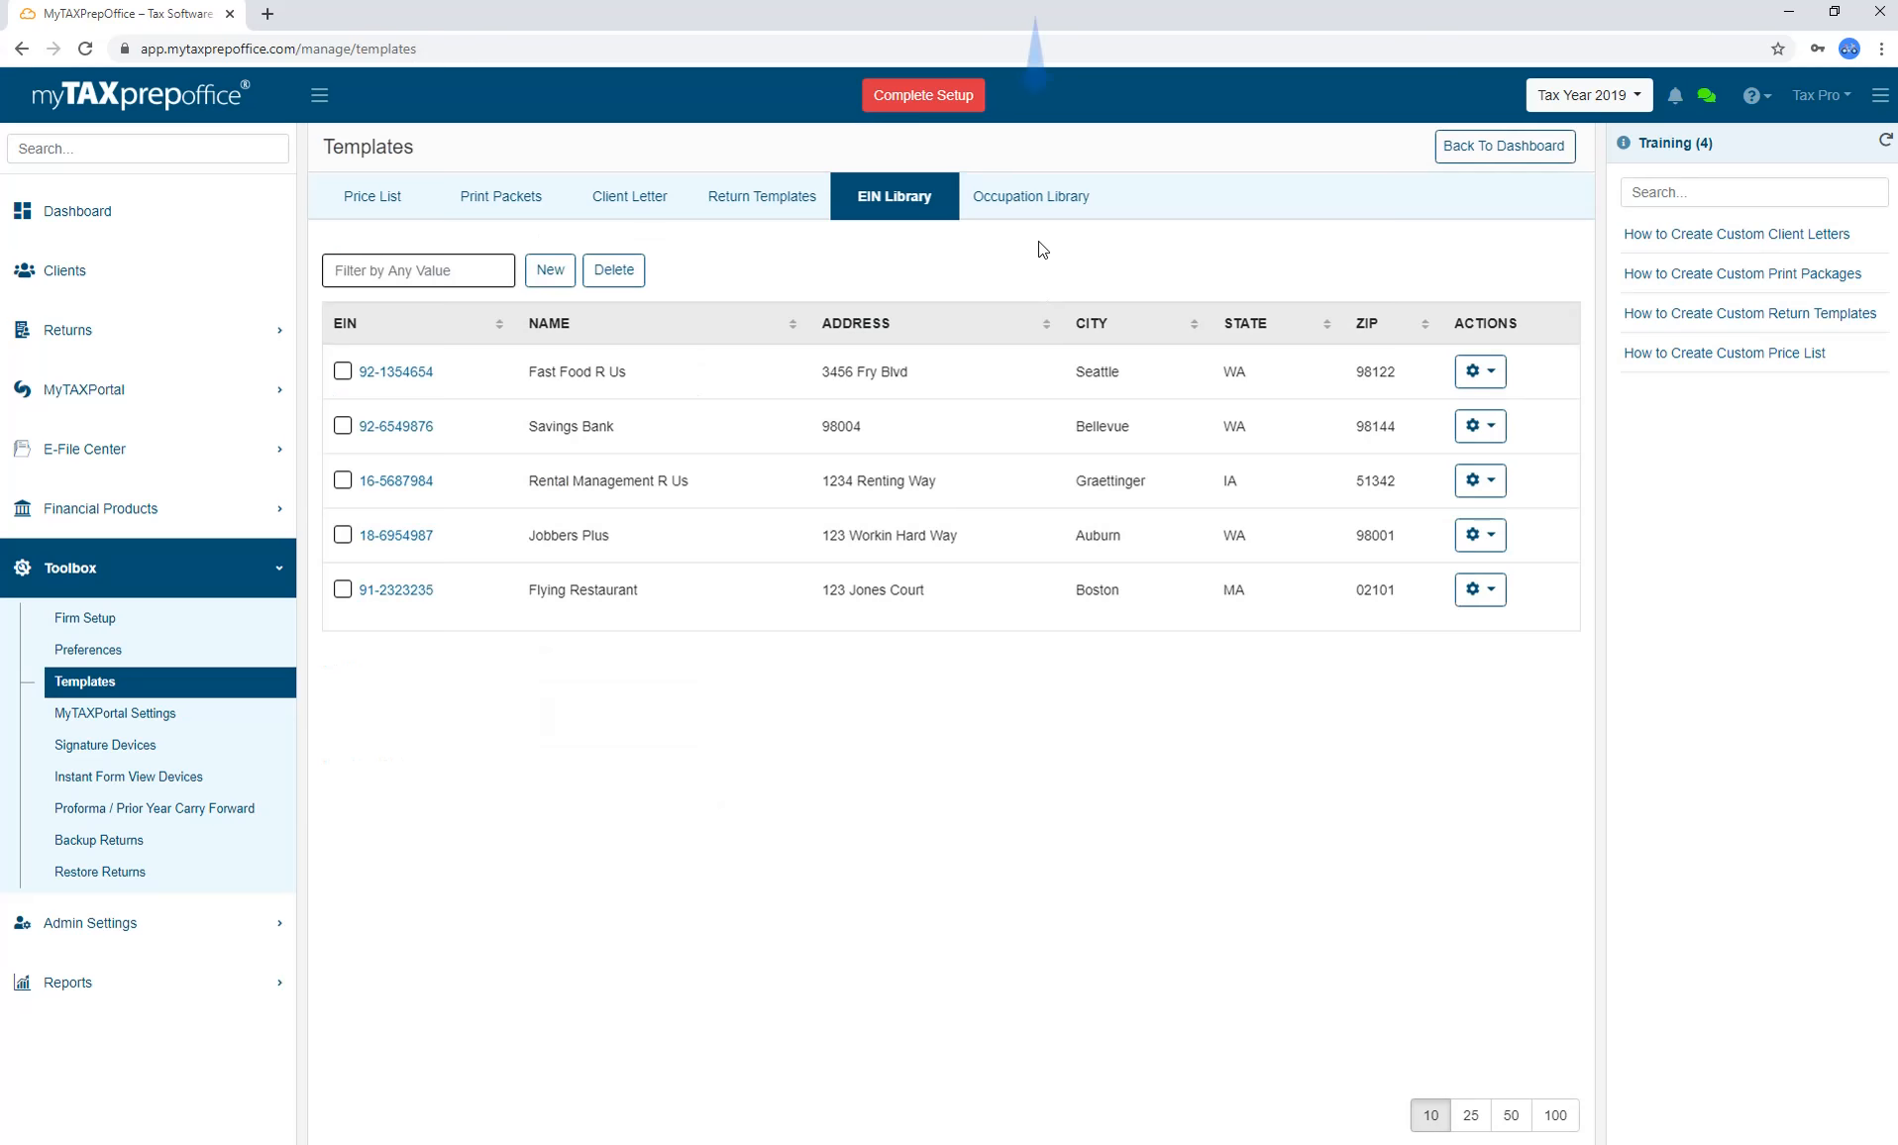
pyautogui.click(1037, 216)
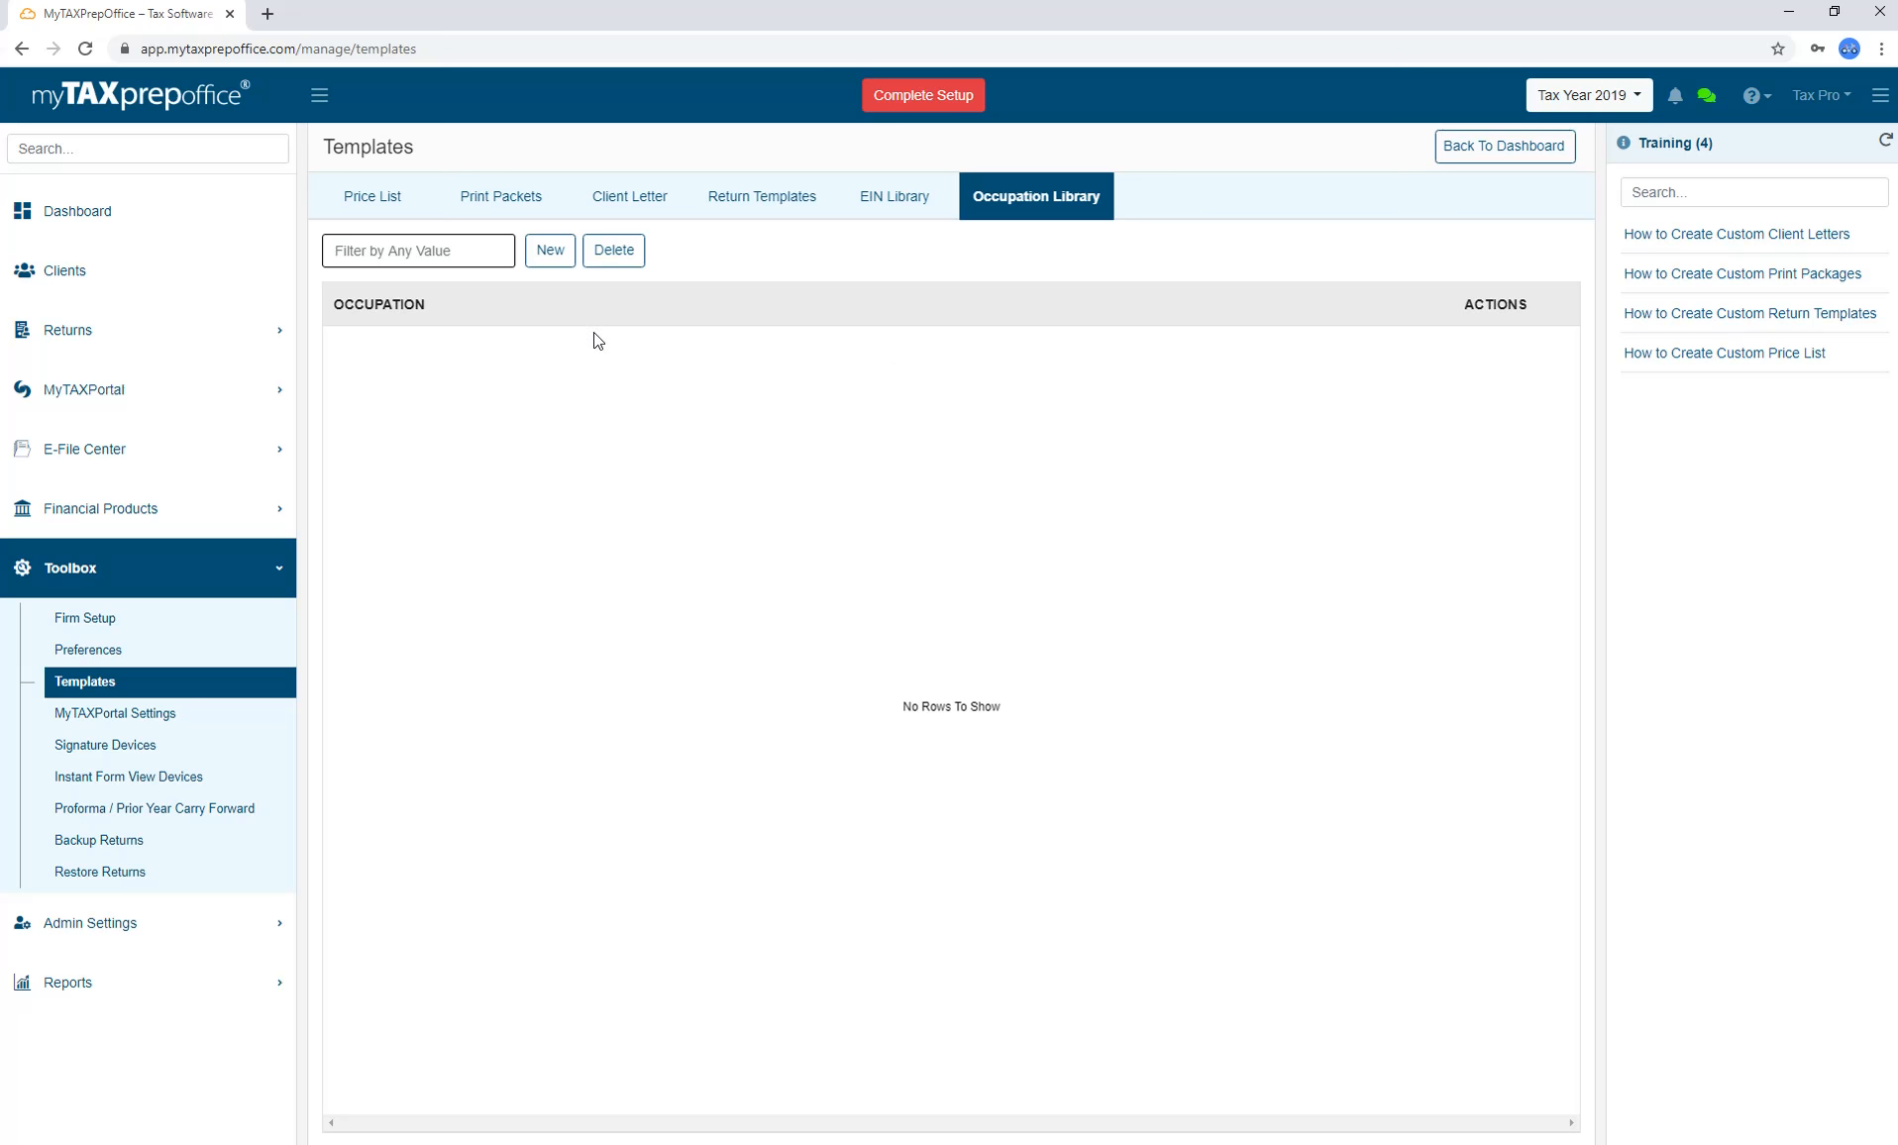
# Add the occupation 'Secretary for Local Public Service Location' to the Occupation Library.
pyautogui.click(551, 256)
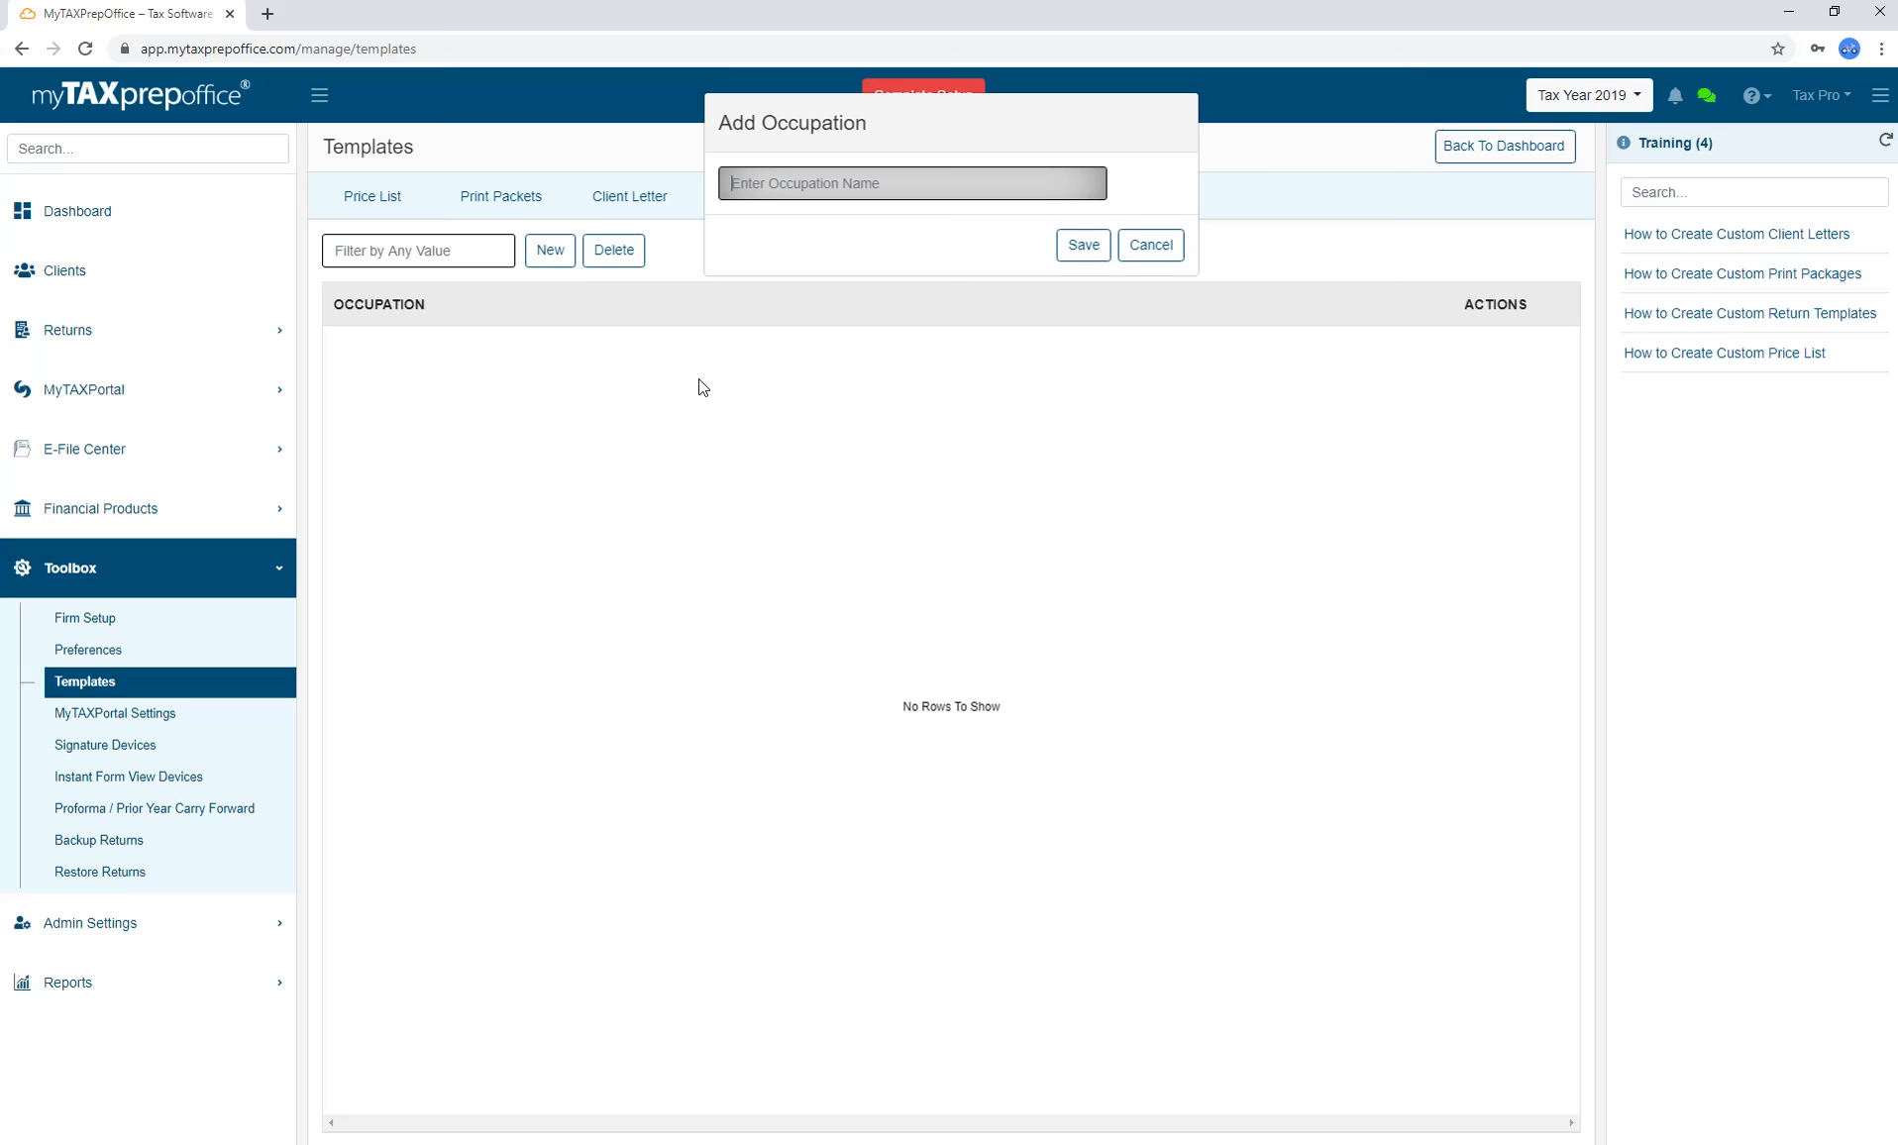
pyautogui.write('Secretary for Local Public Service Location')
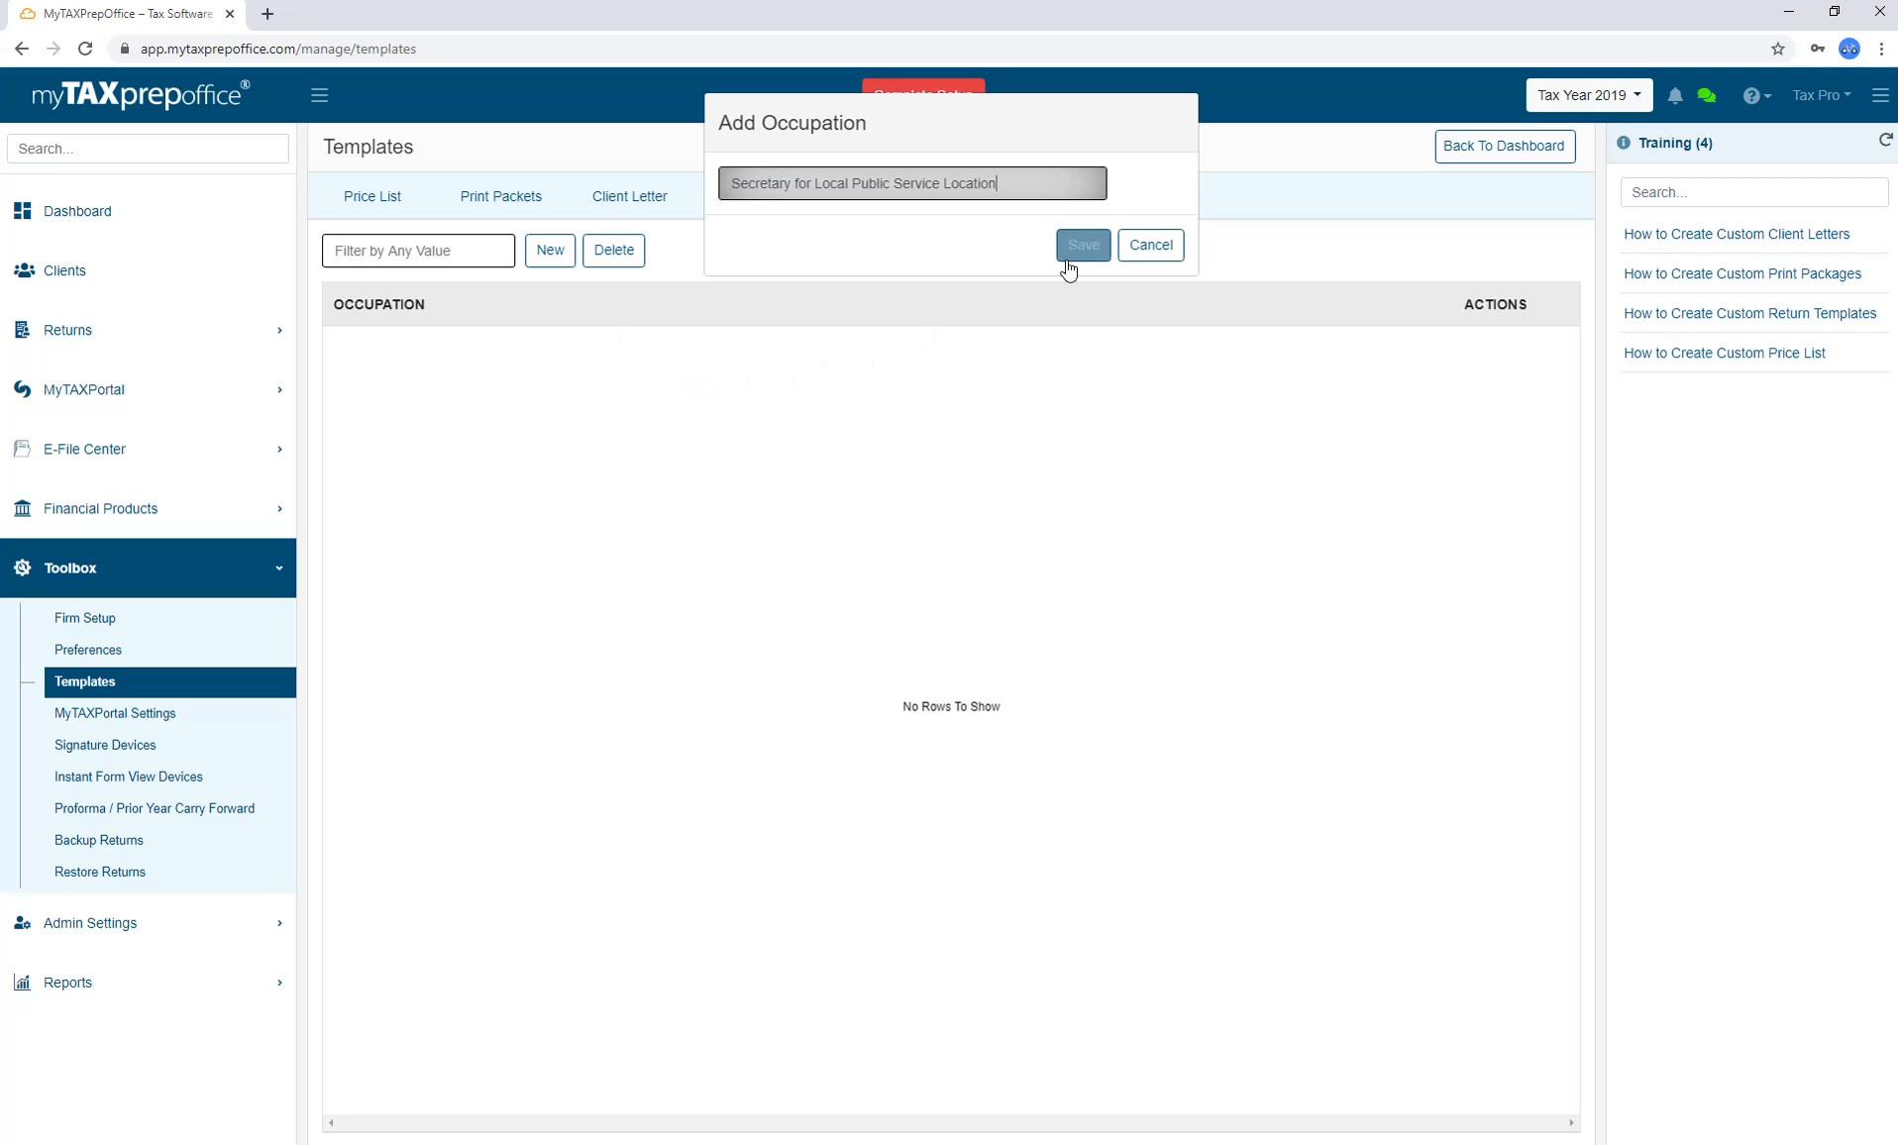
pyautogui.click(1067, 260)
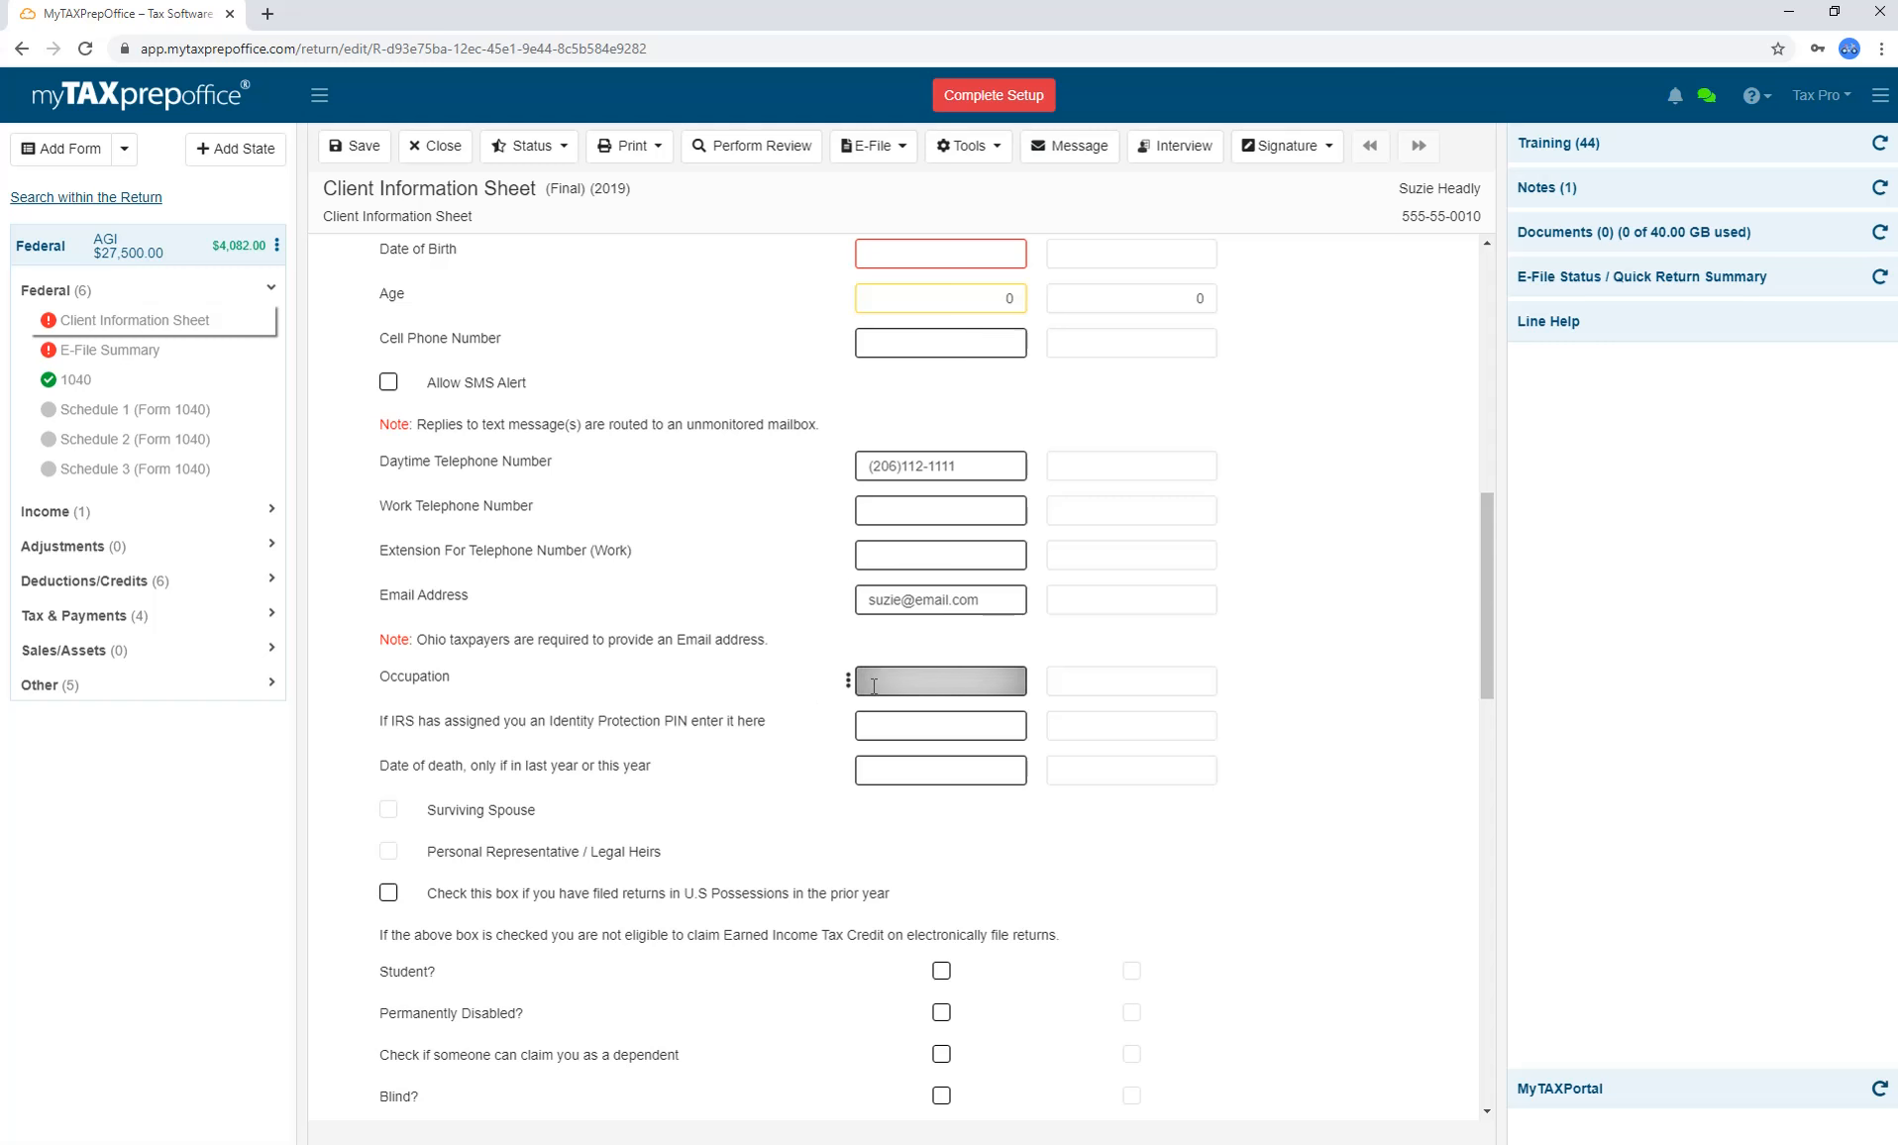
# Fill the client's Occupation field with the saved occupation, then open MyTAXPortal Settings.
pyautogui.write('Se')
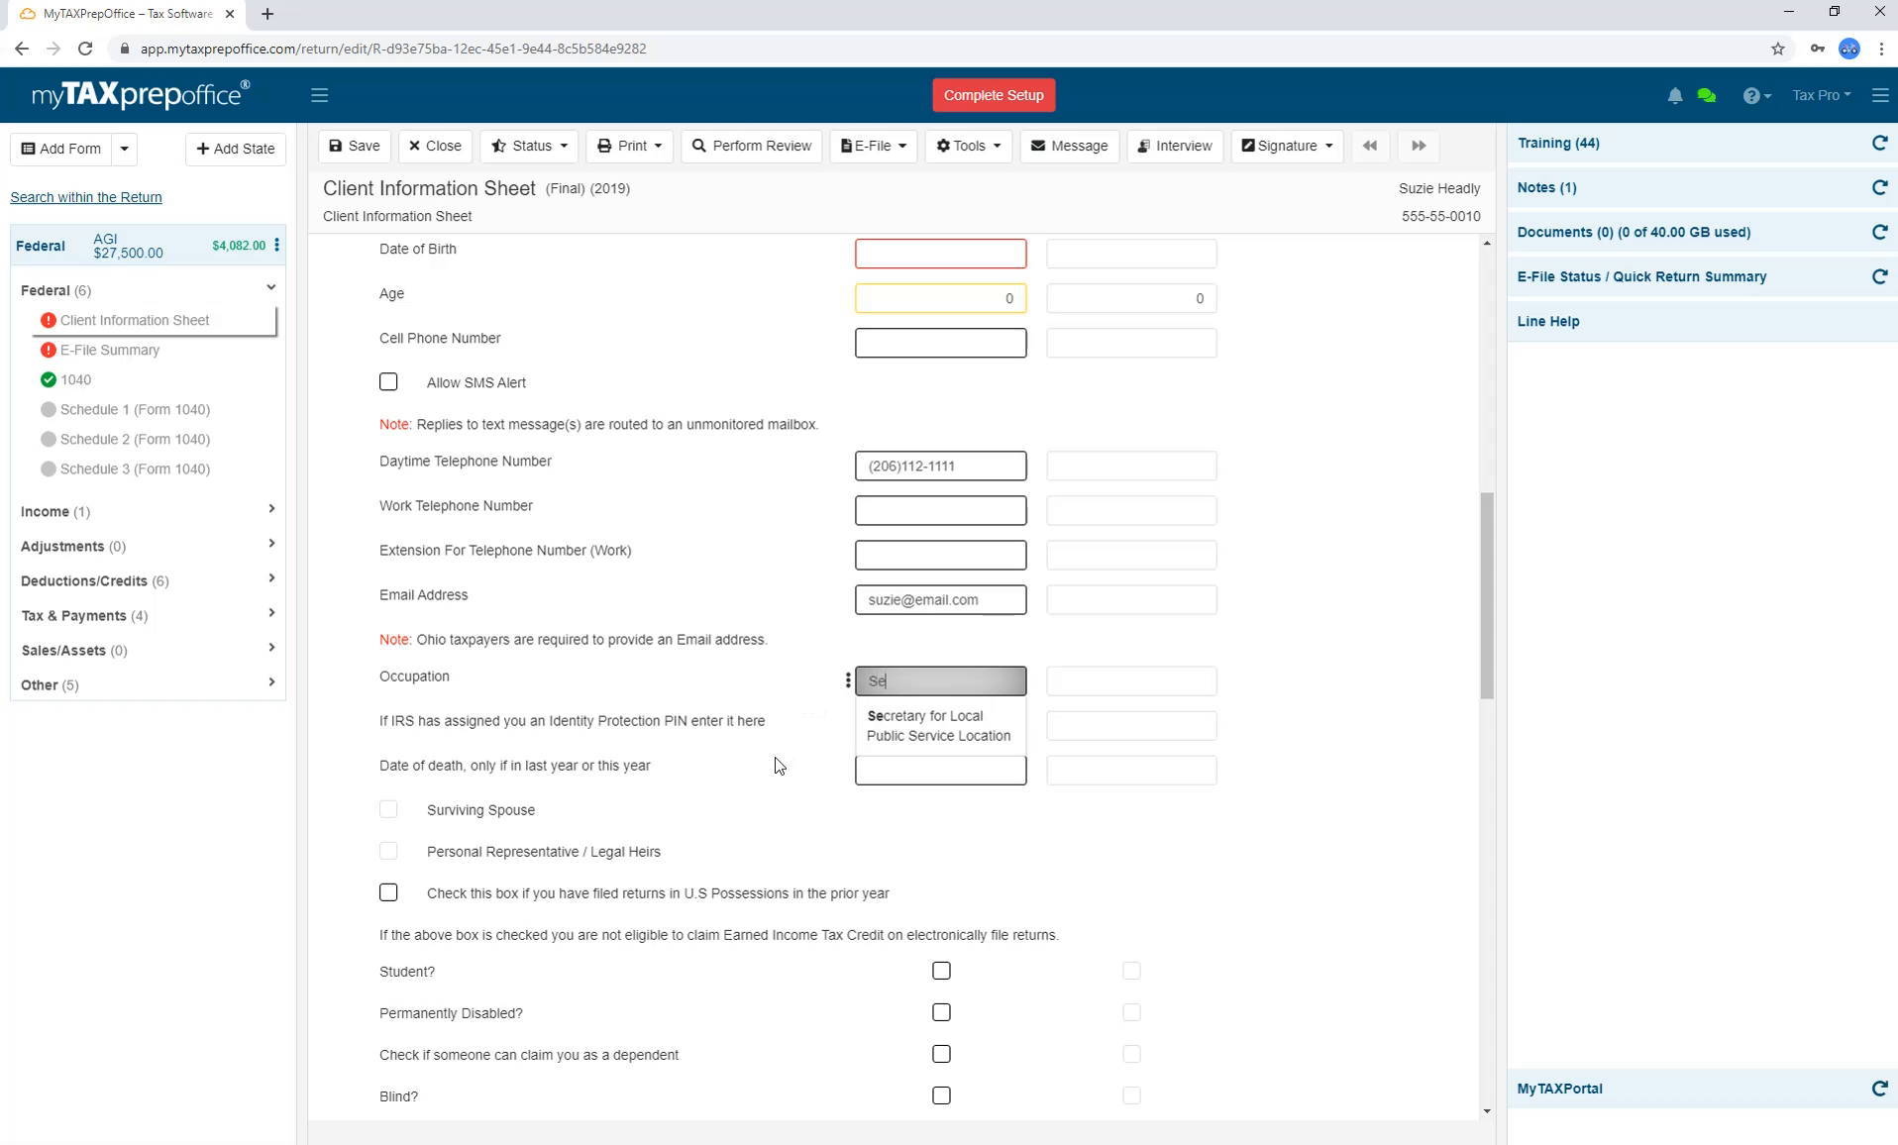
pyautogui.press('Down')
pyautogui.press('Return')
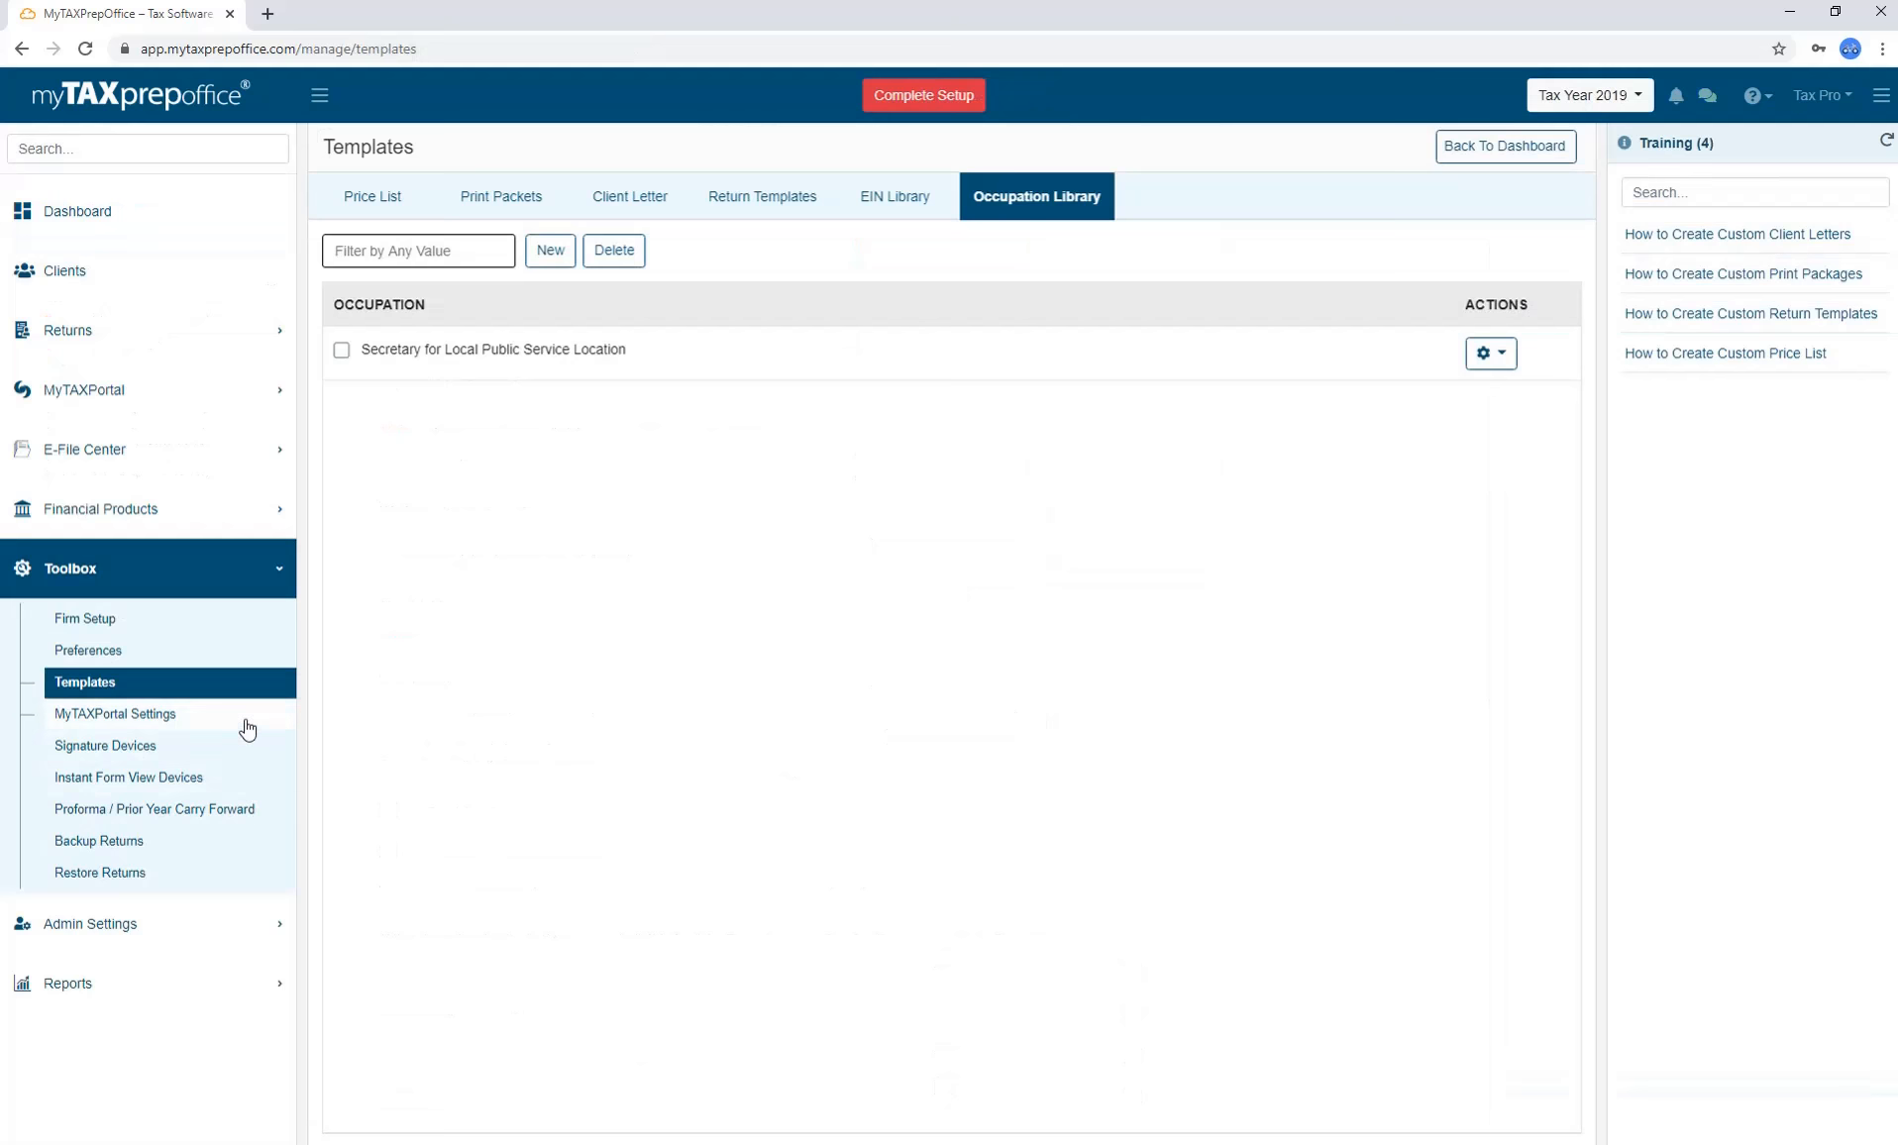
pyautogui.click(246, 728)
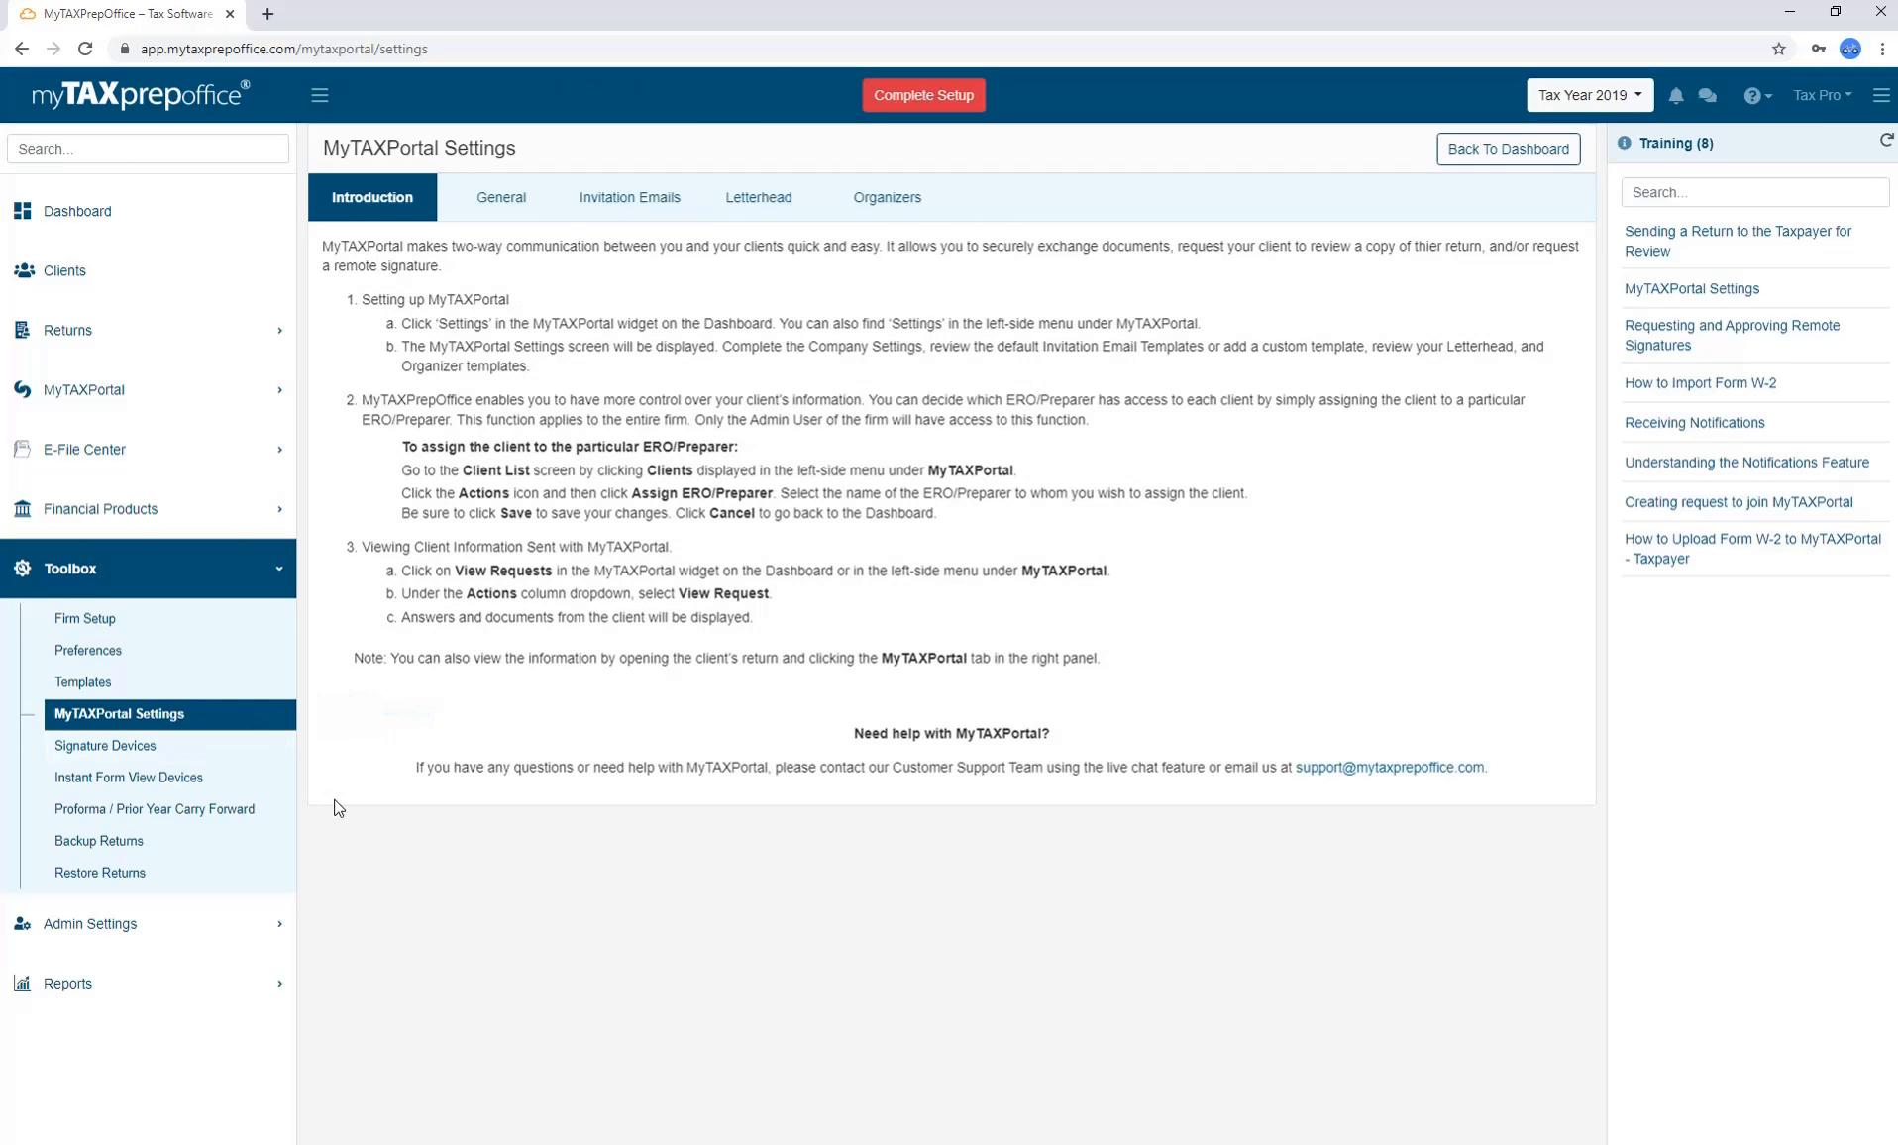
# Open the Signature Devices page from the Toolbox.
pyautogui.click(229, 748)
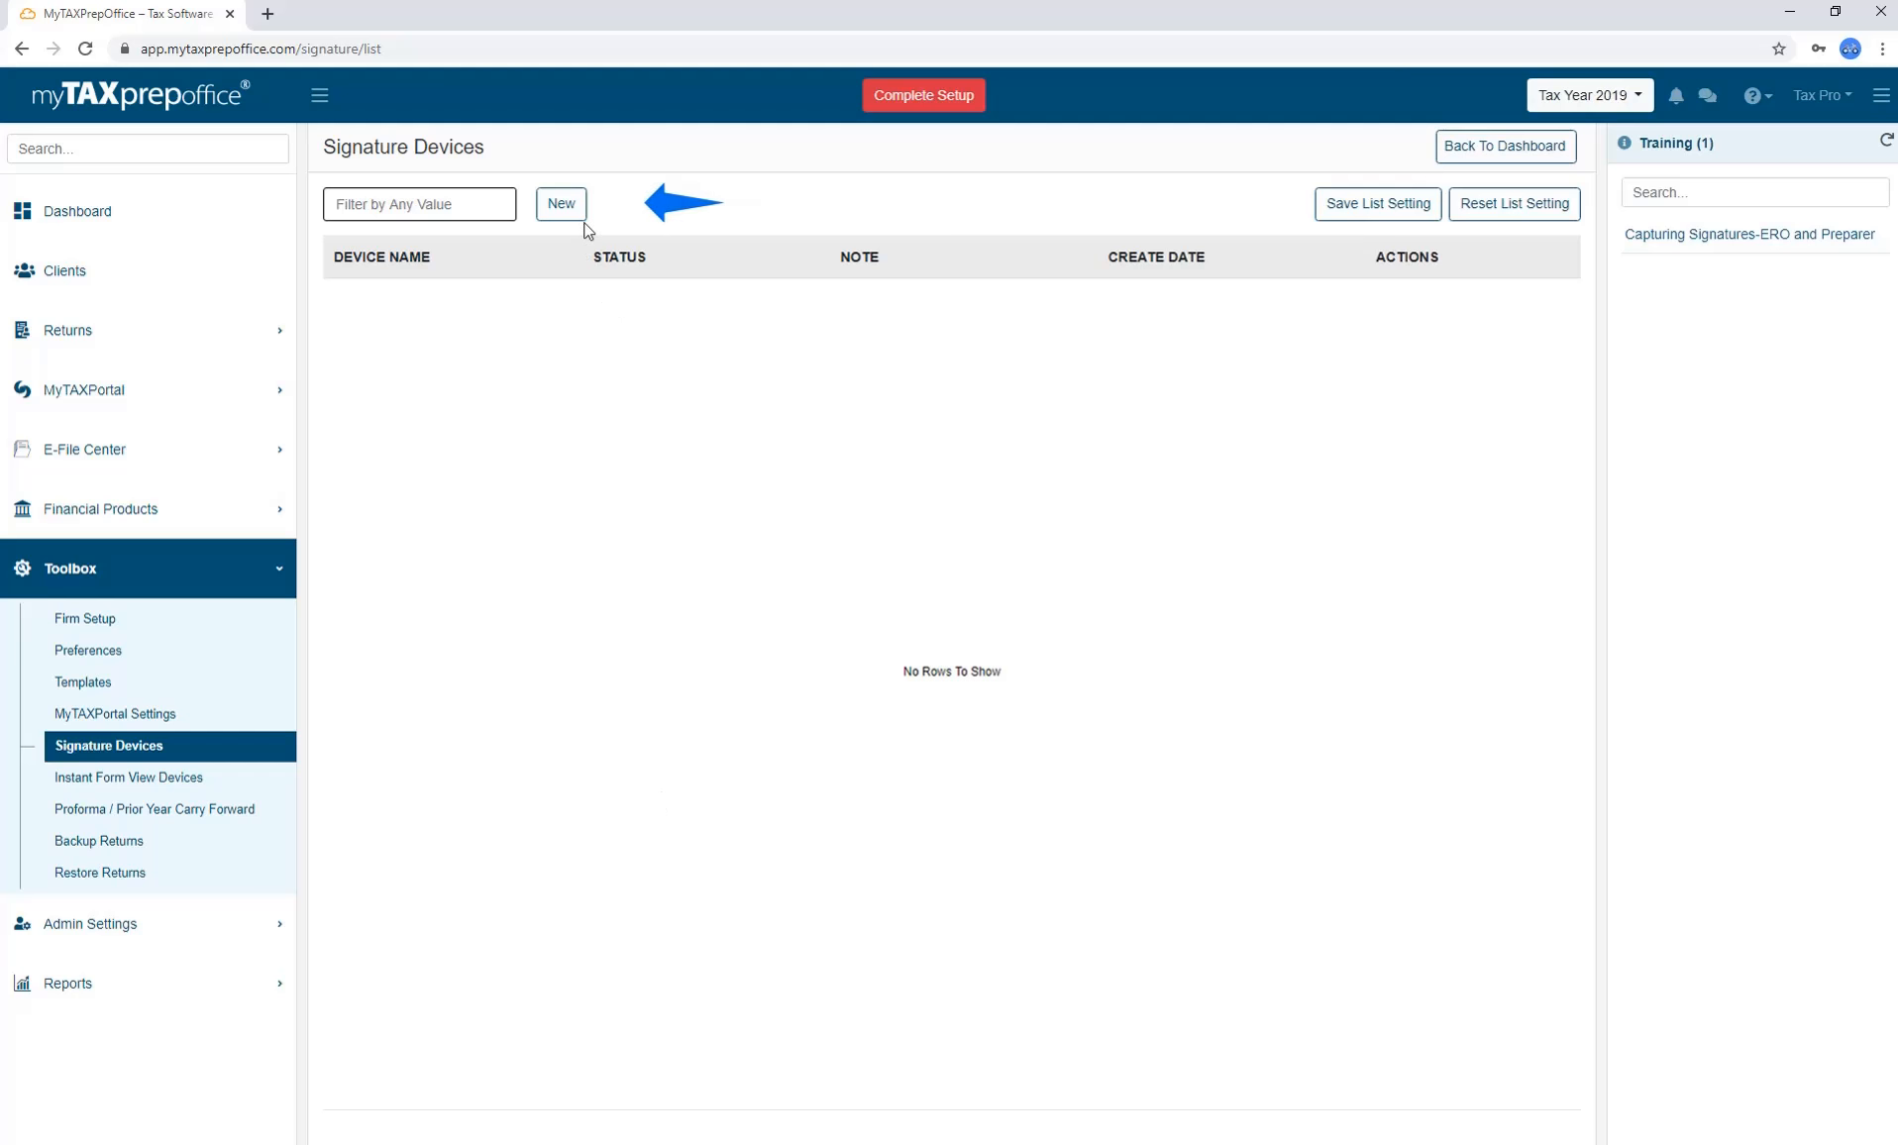
# Authorize device SNE-LX1 as a new signature device.
pyautogui.click(560, 204)
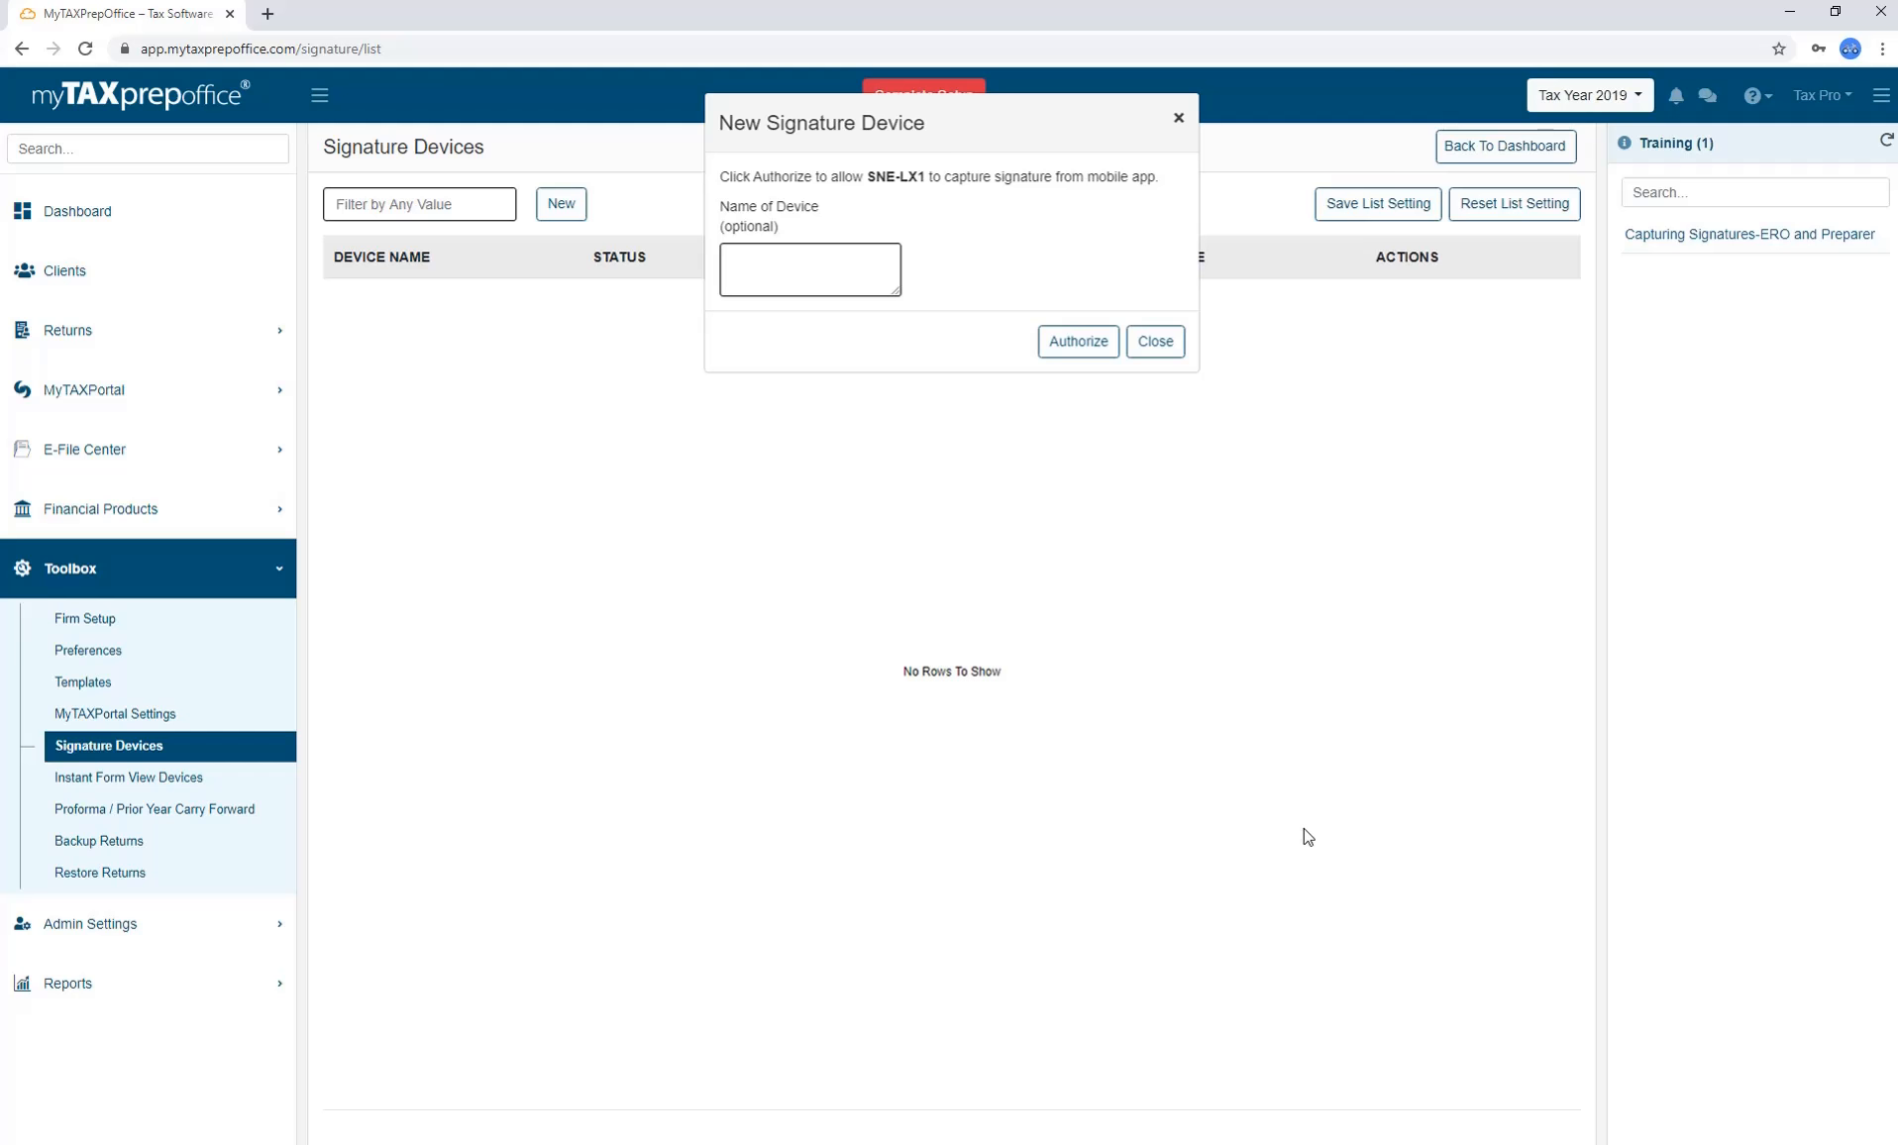
pyautogui.click(1108, 352)
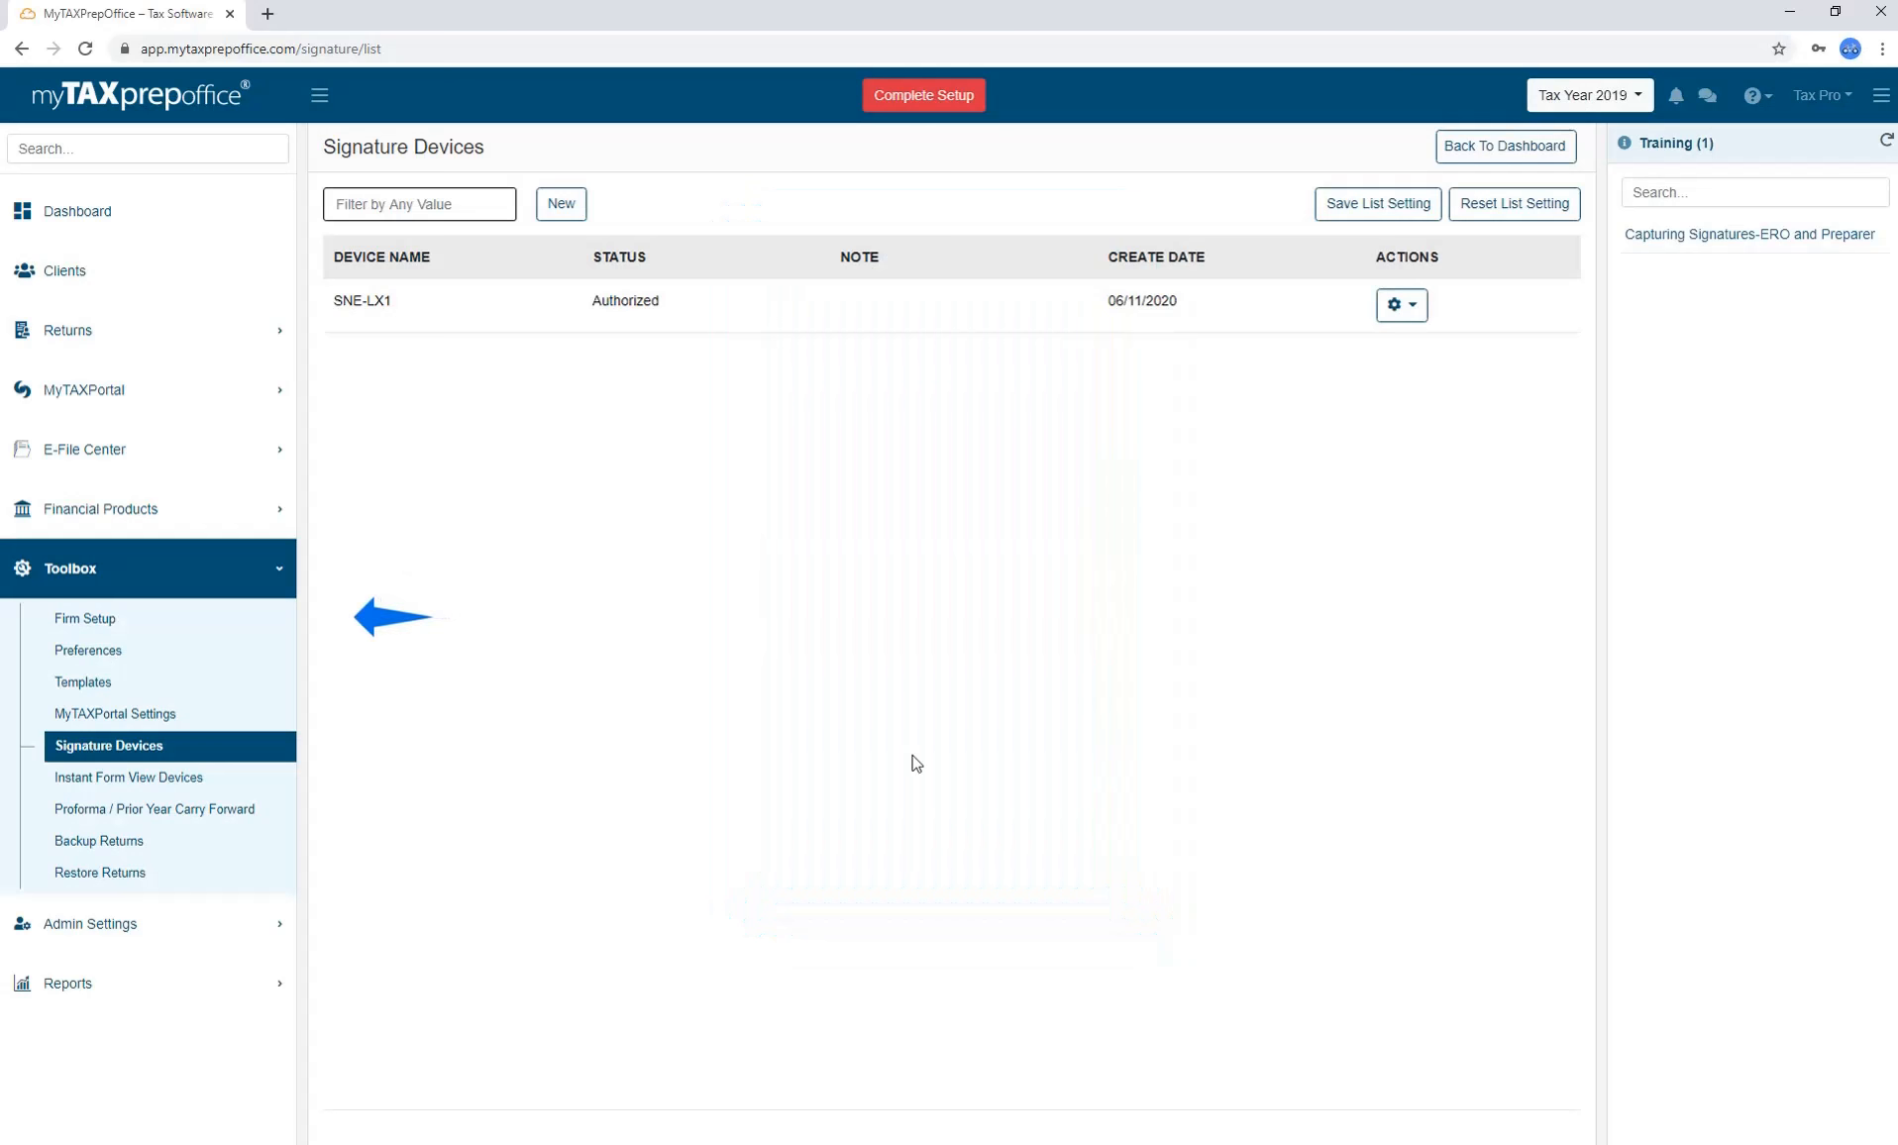
# In Firm Setup, capture the preparer's signature, consent to its use, and approve it.
pyautogui.click(242, 632)
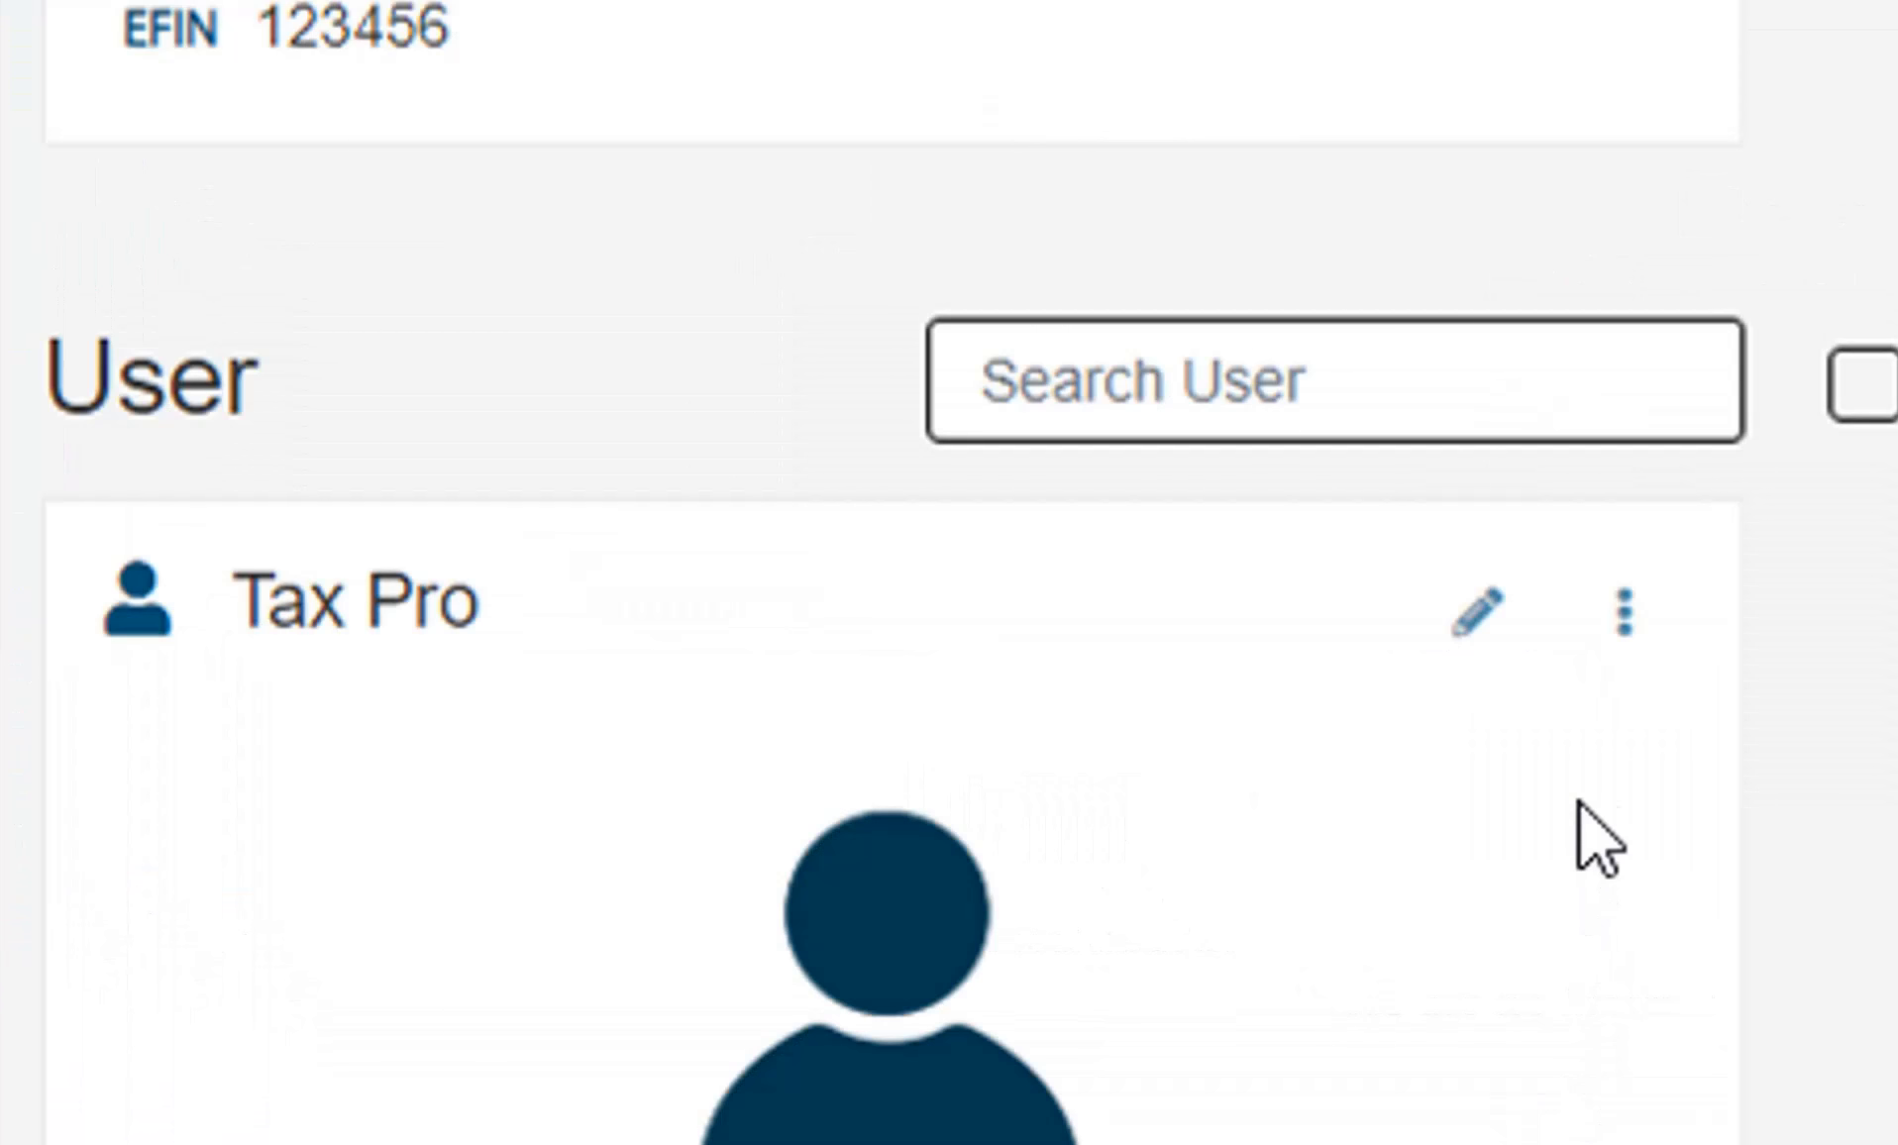
pyautogui.click(1487, 644)
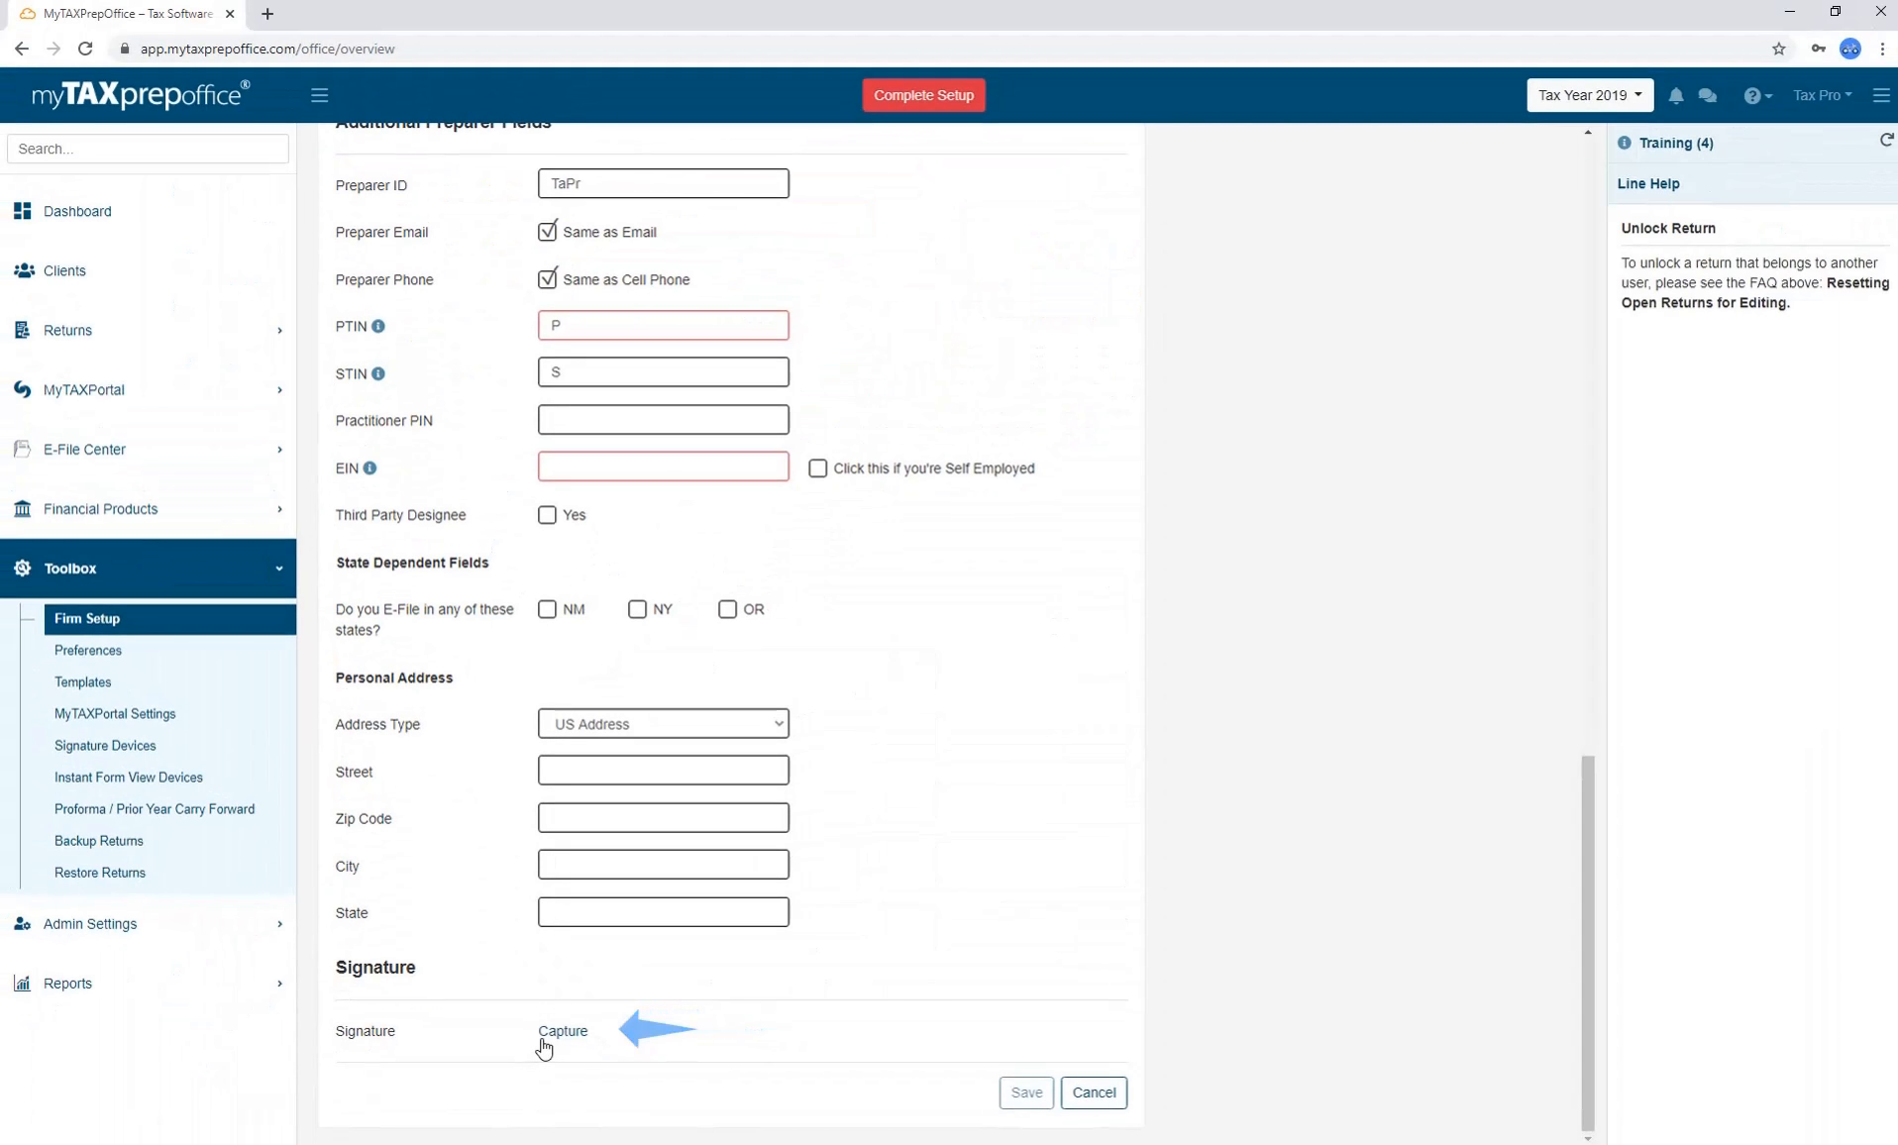
pyautogui.click(543, 1035)
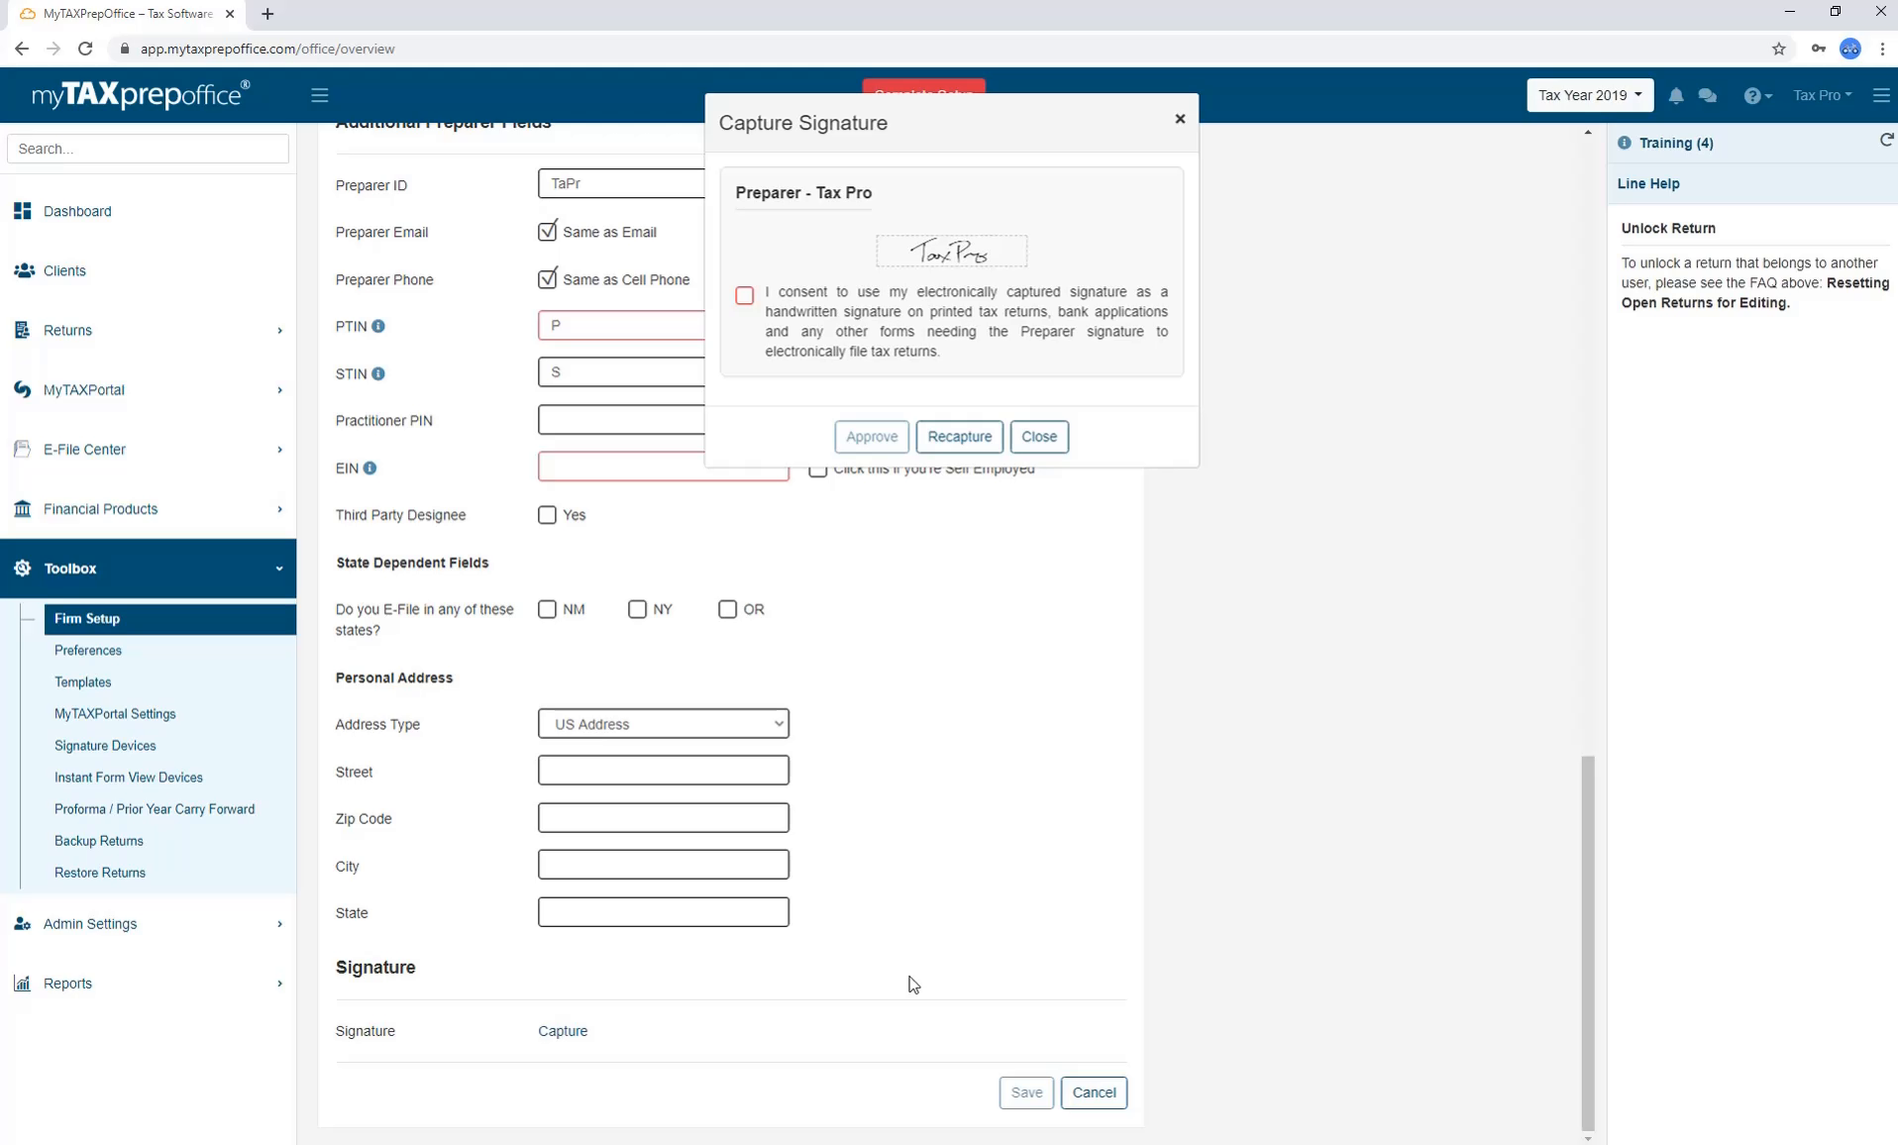
pyautogui.click(745, 295)
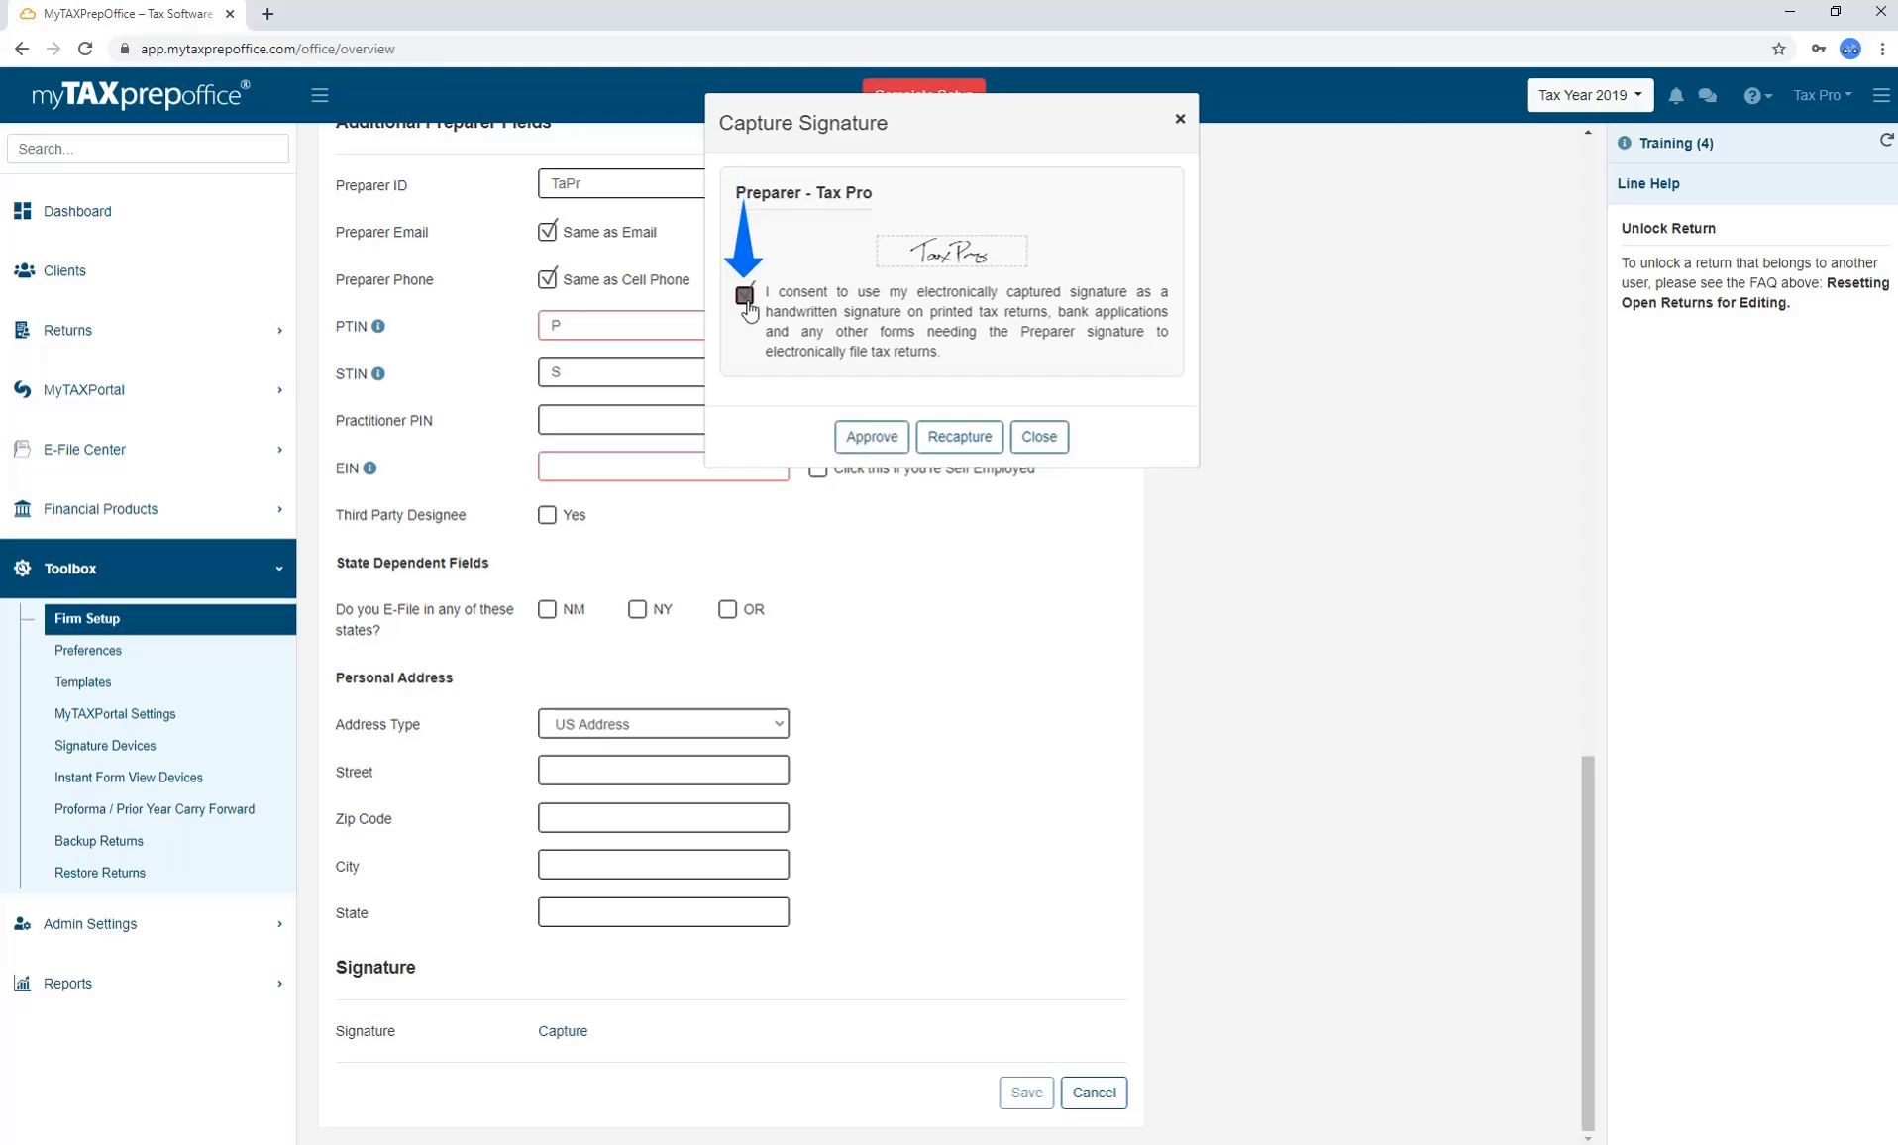
pyautogui.click(854, 441)
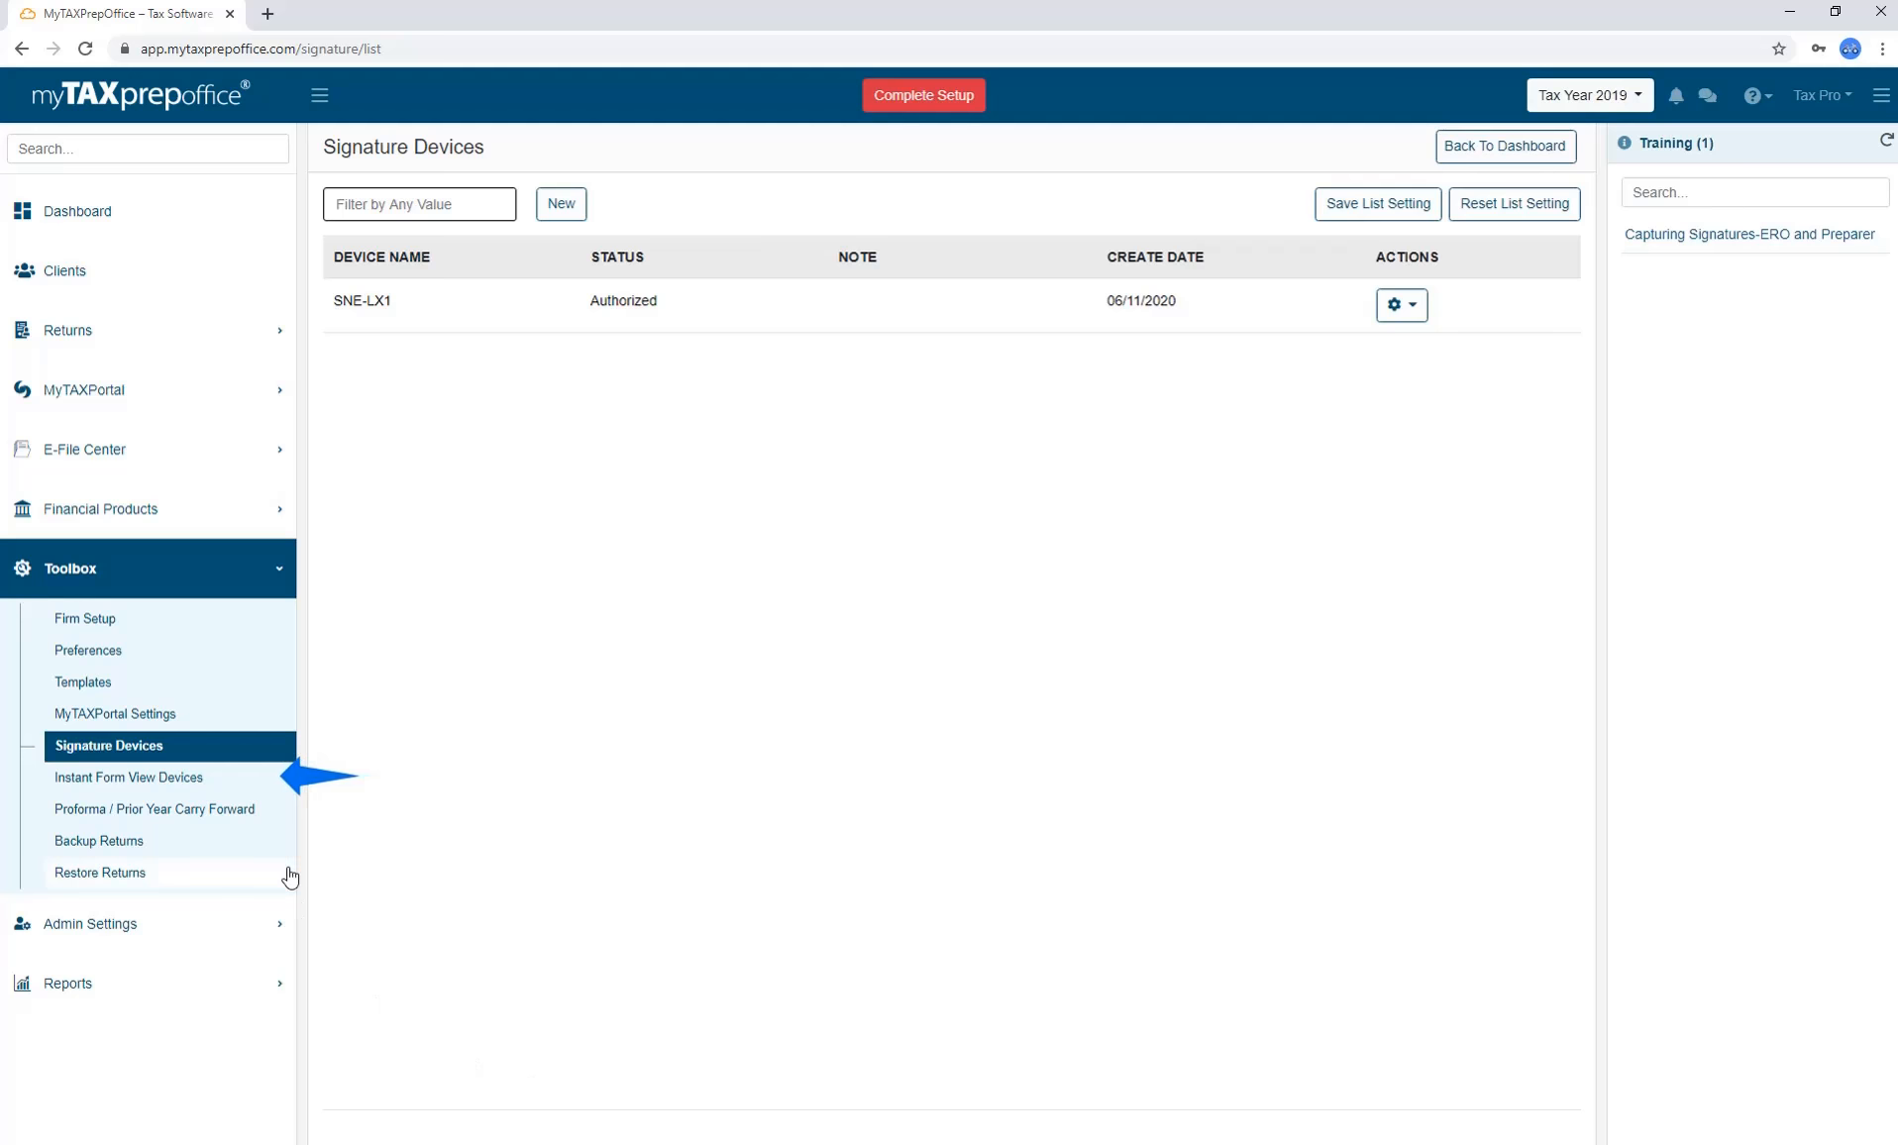
# Open a client's return from All Returns and launch Instant Form View in a new tab.
pyautogui.click(275, 783)
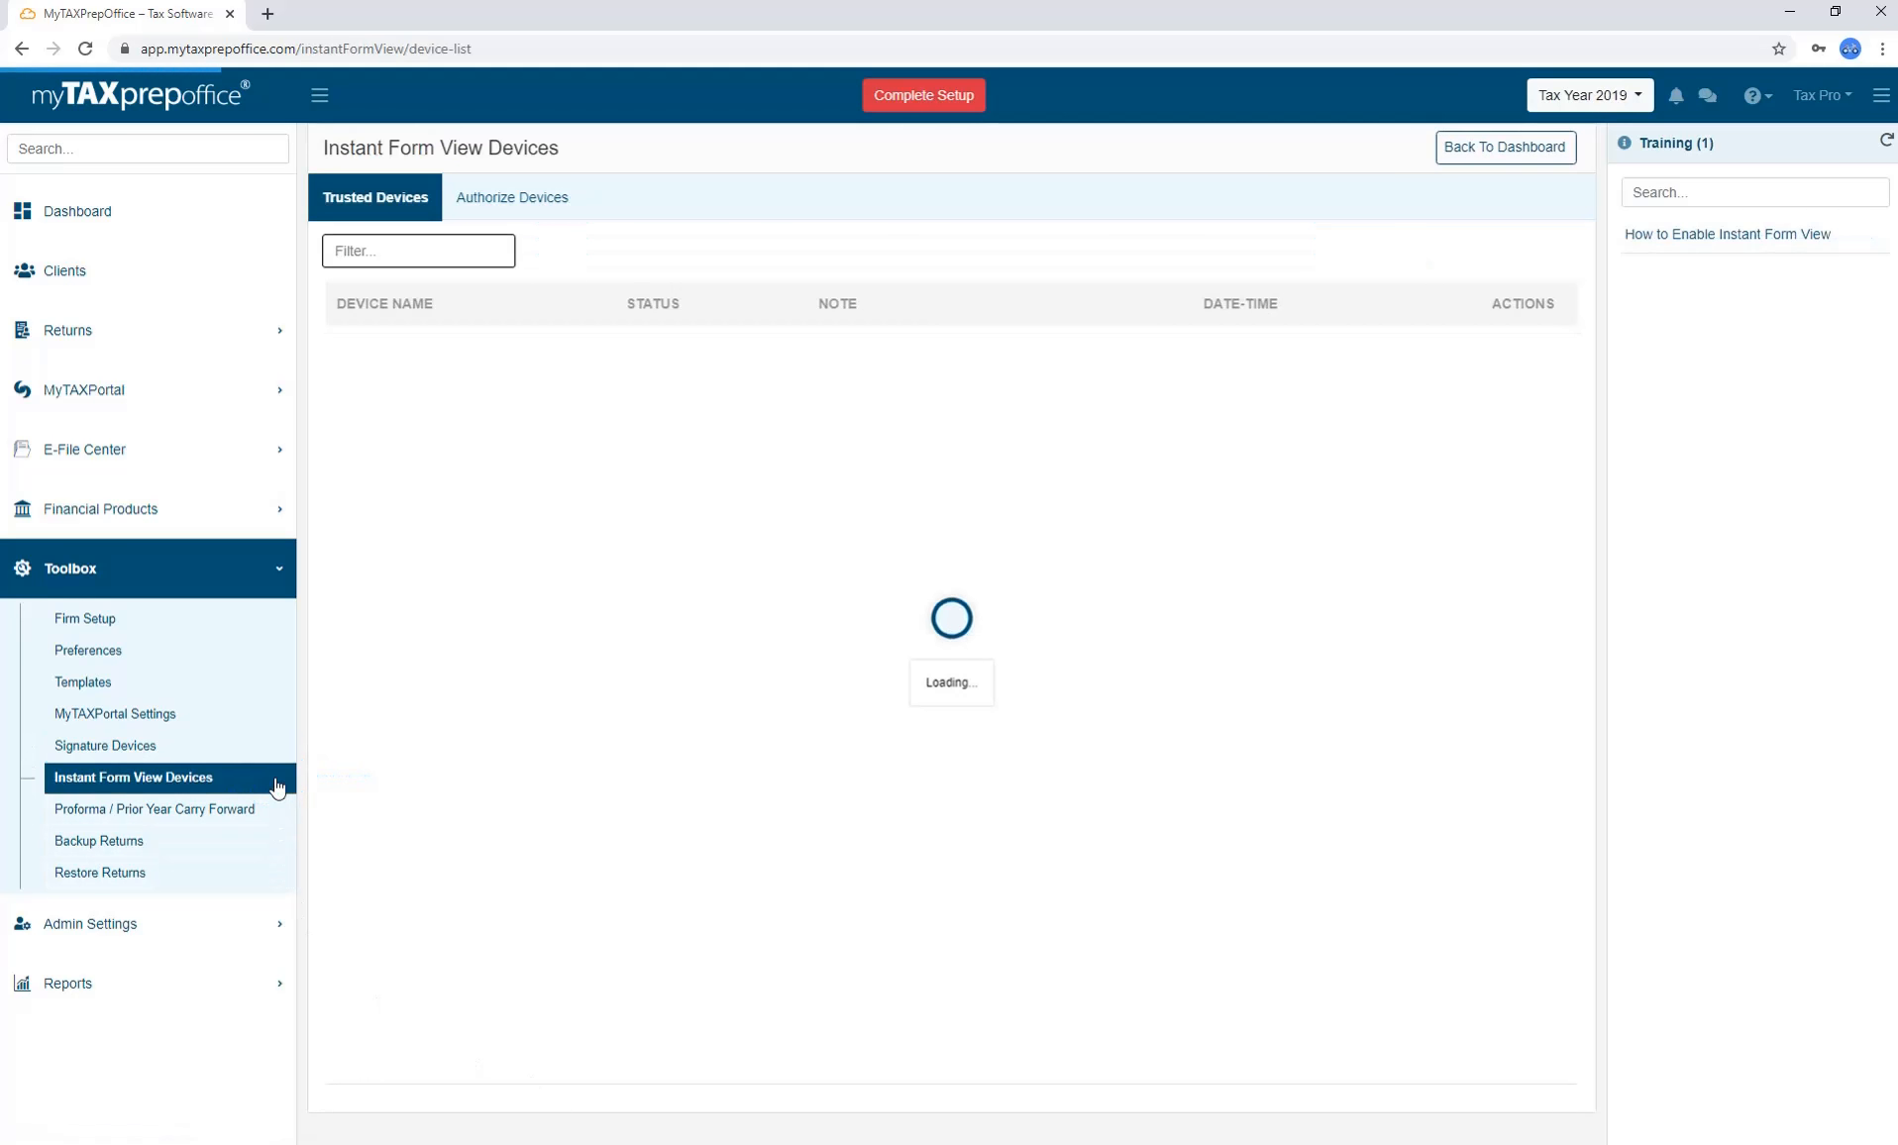
pyautogui.click(242, 342)
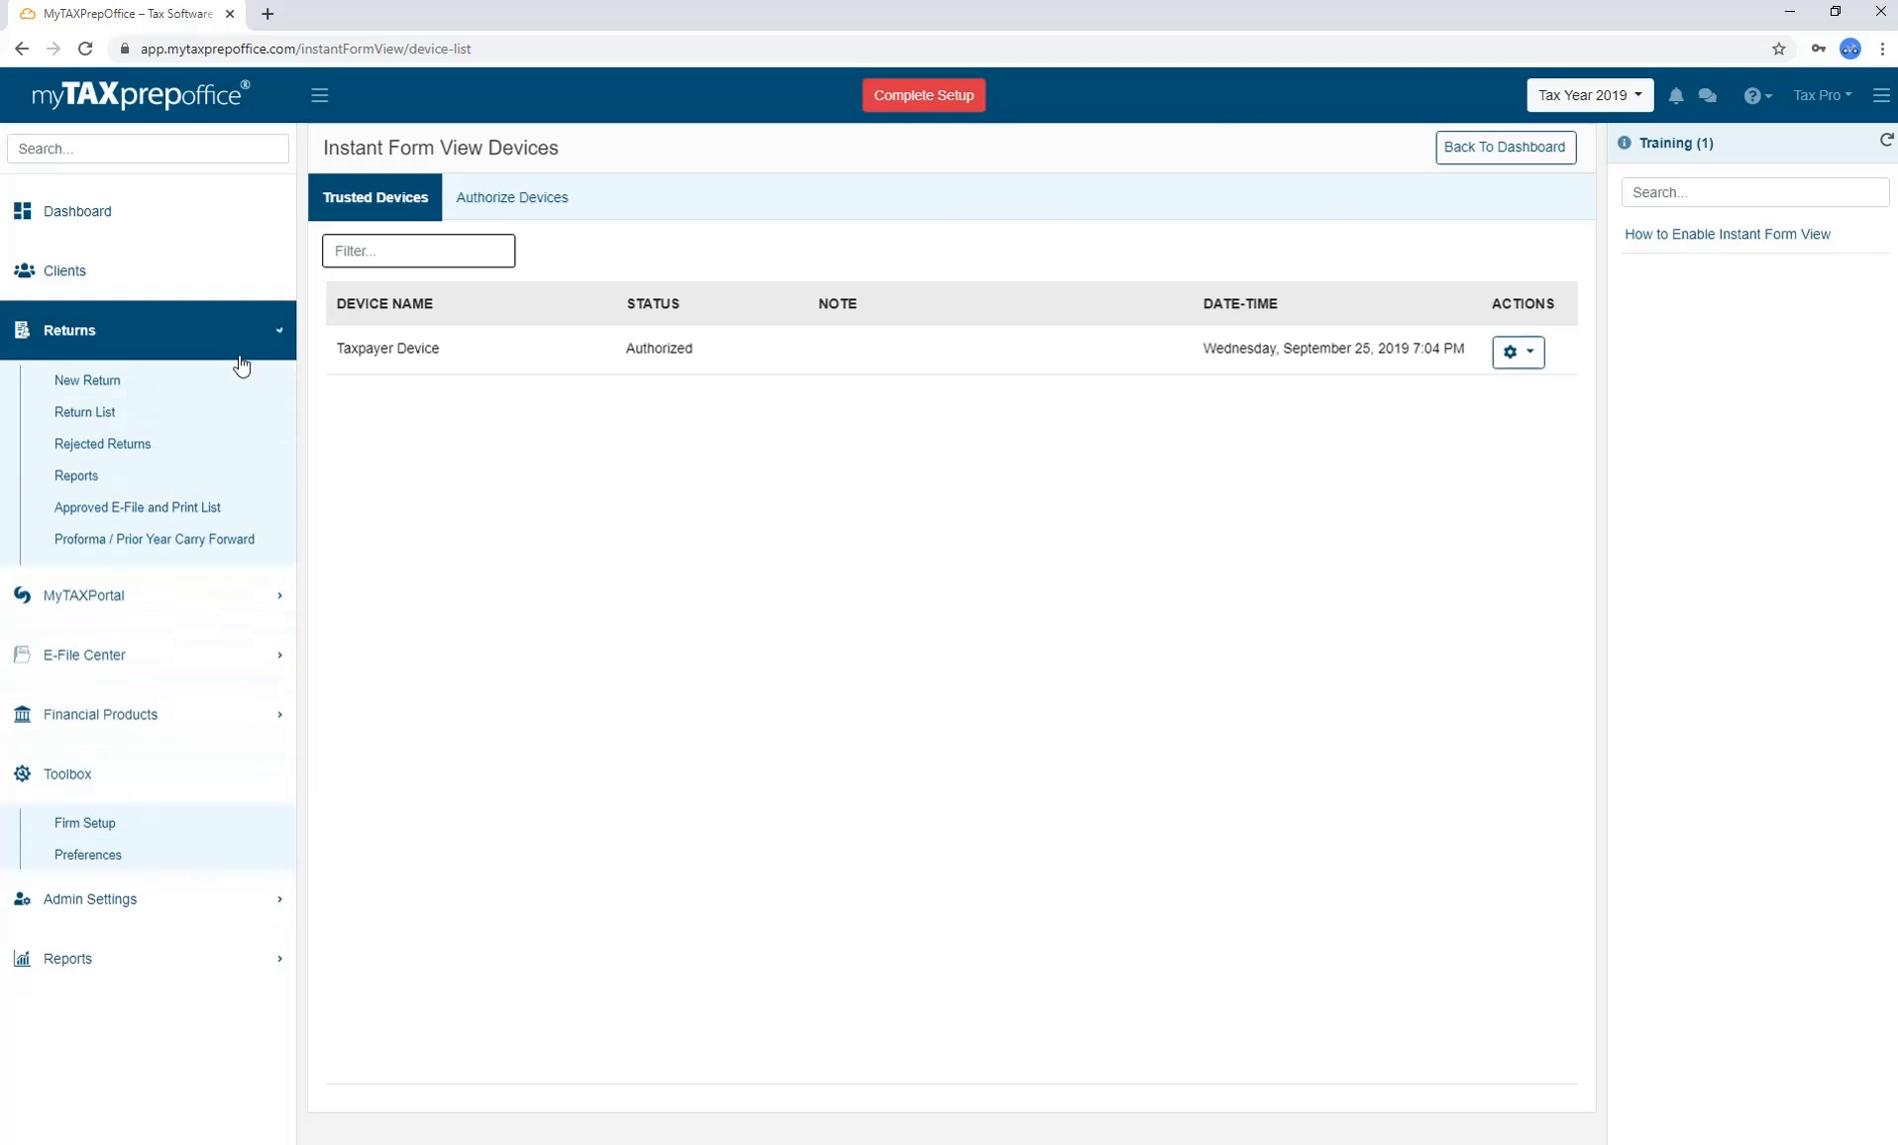
pyautogui.click(179, 424)
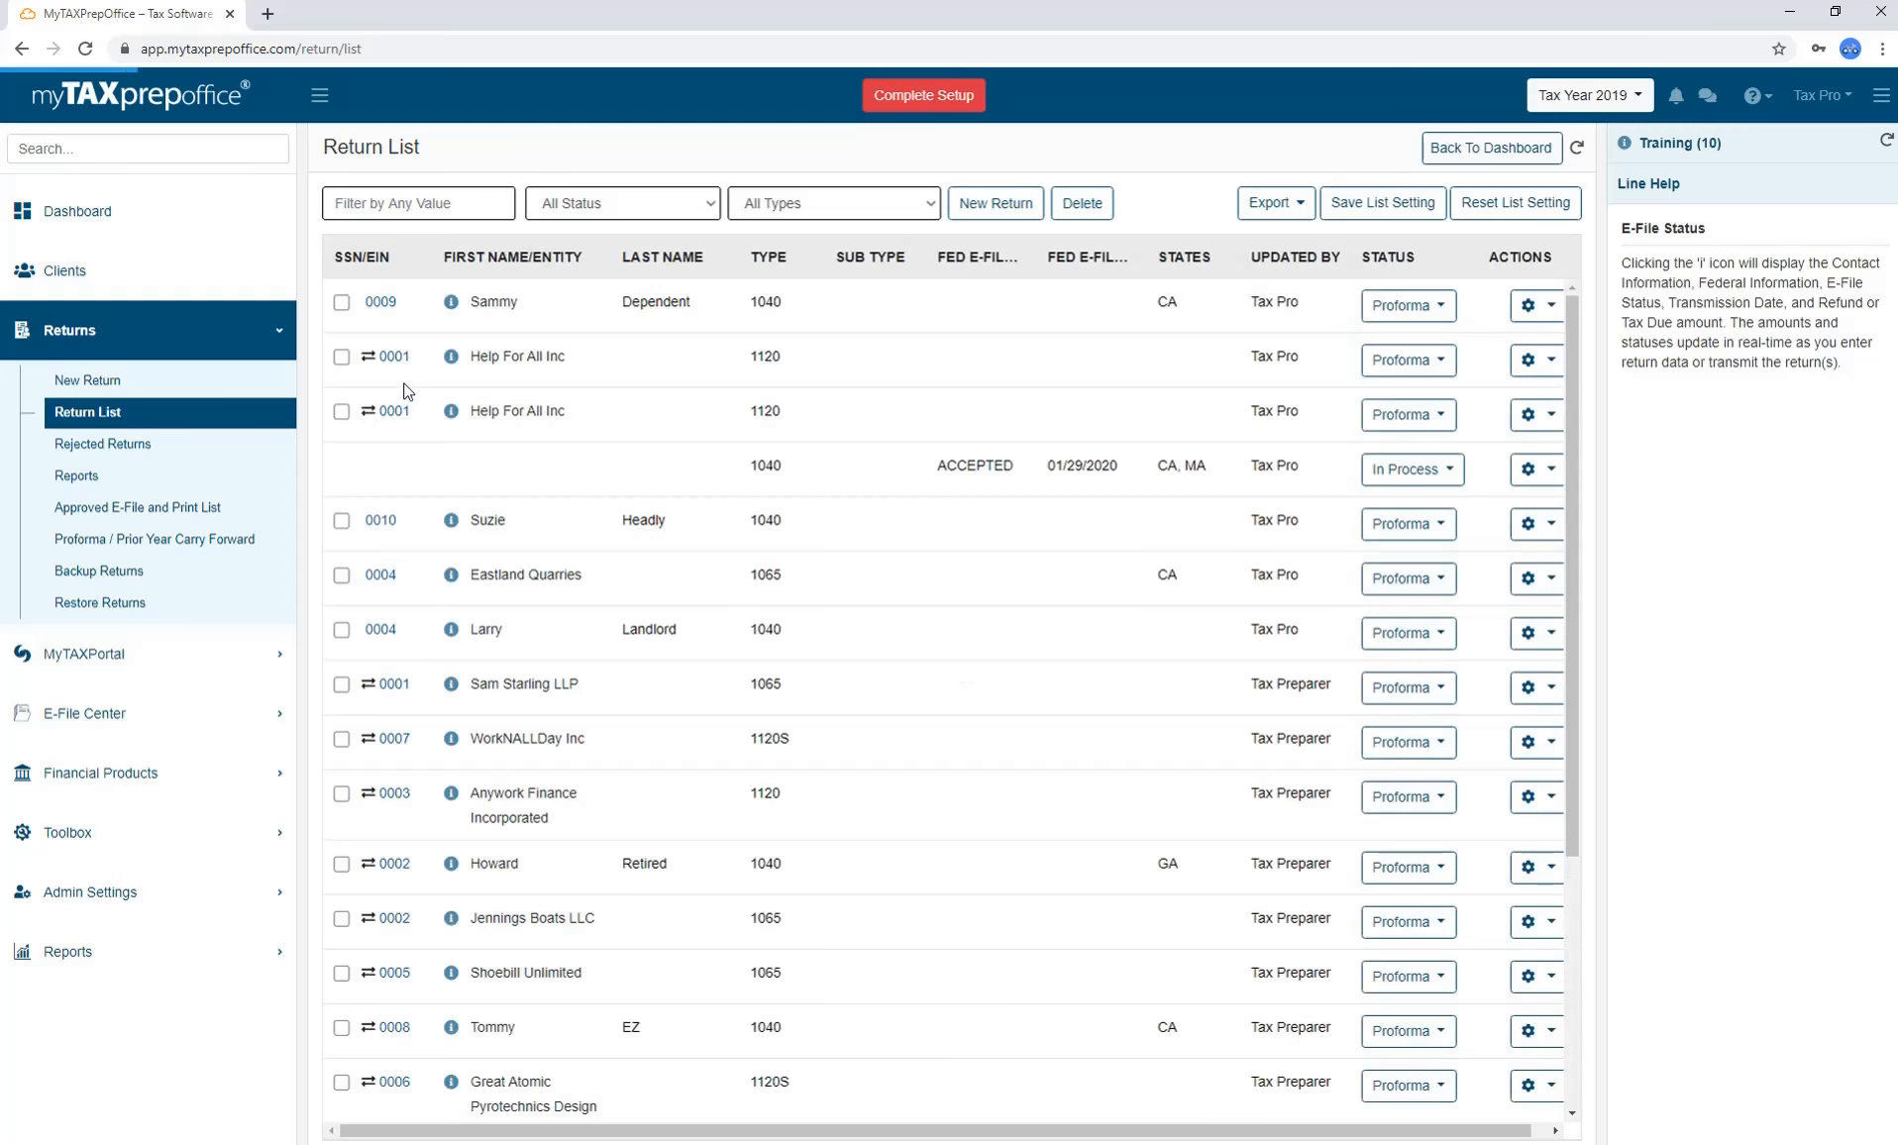
pyautogui.click(392, 311)
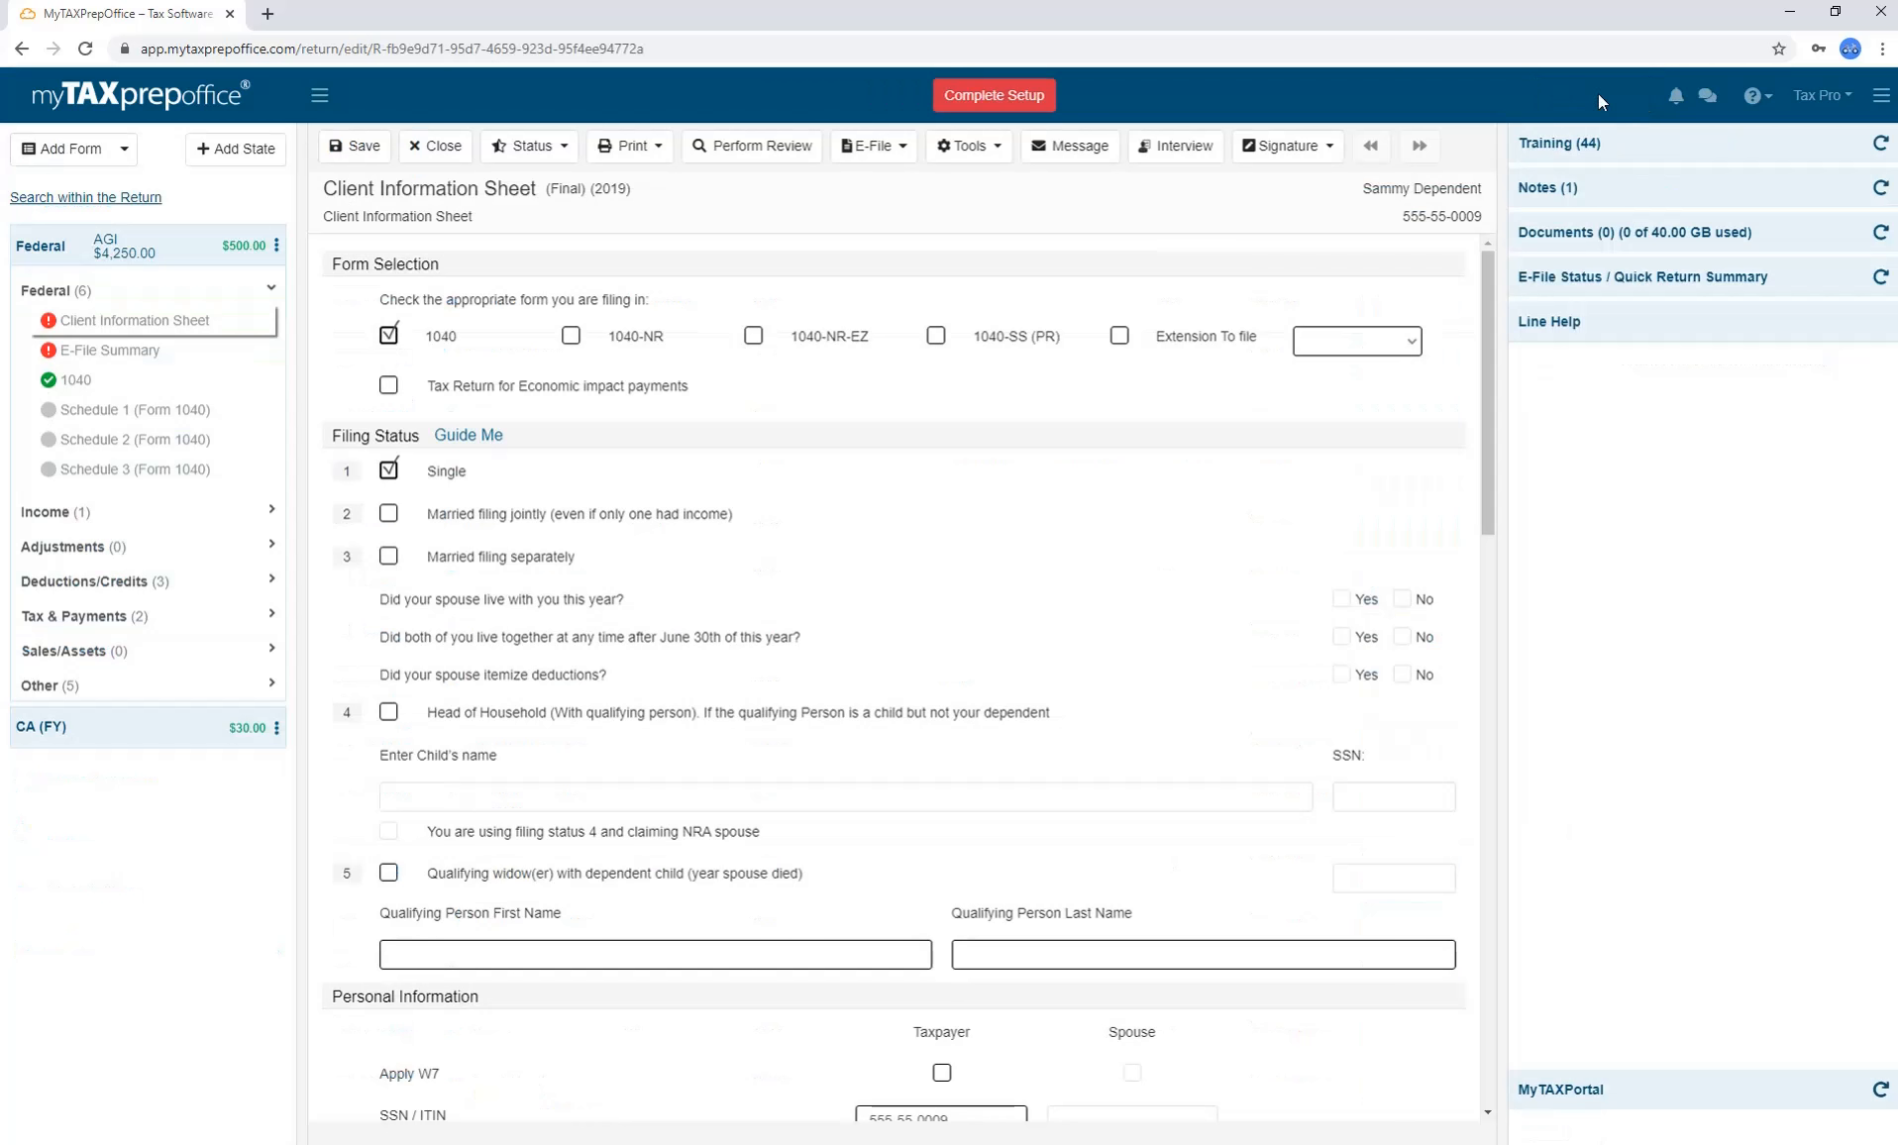
pyautogui.click(1819, 96)
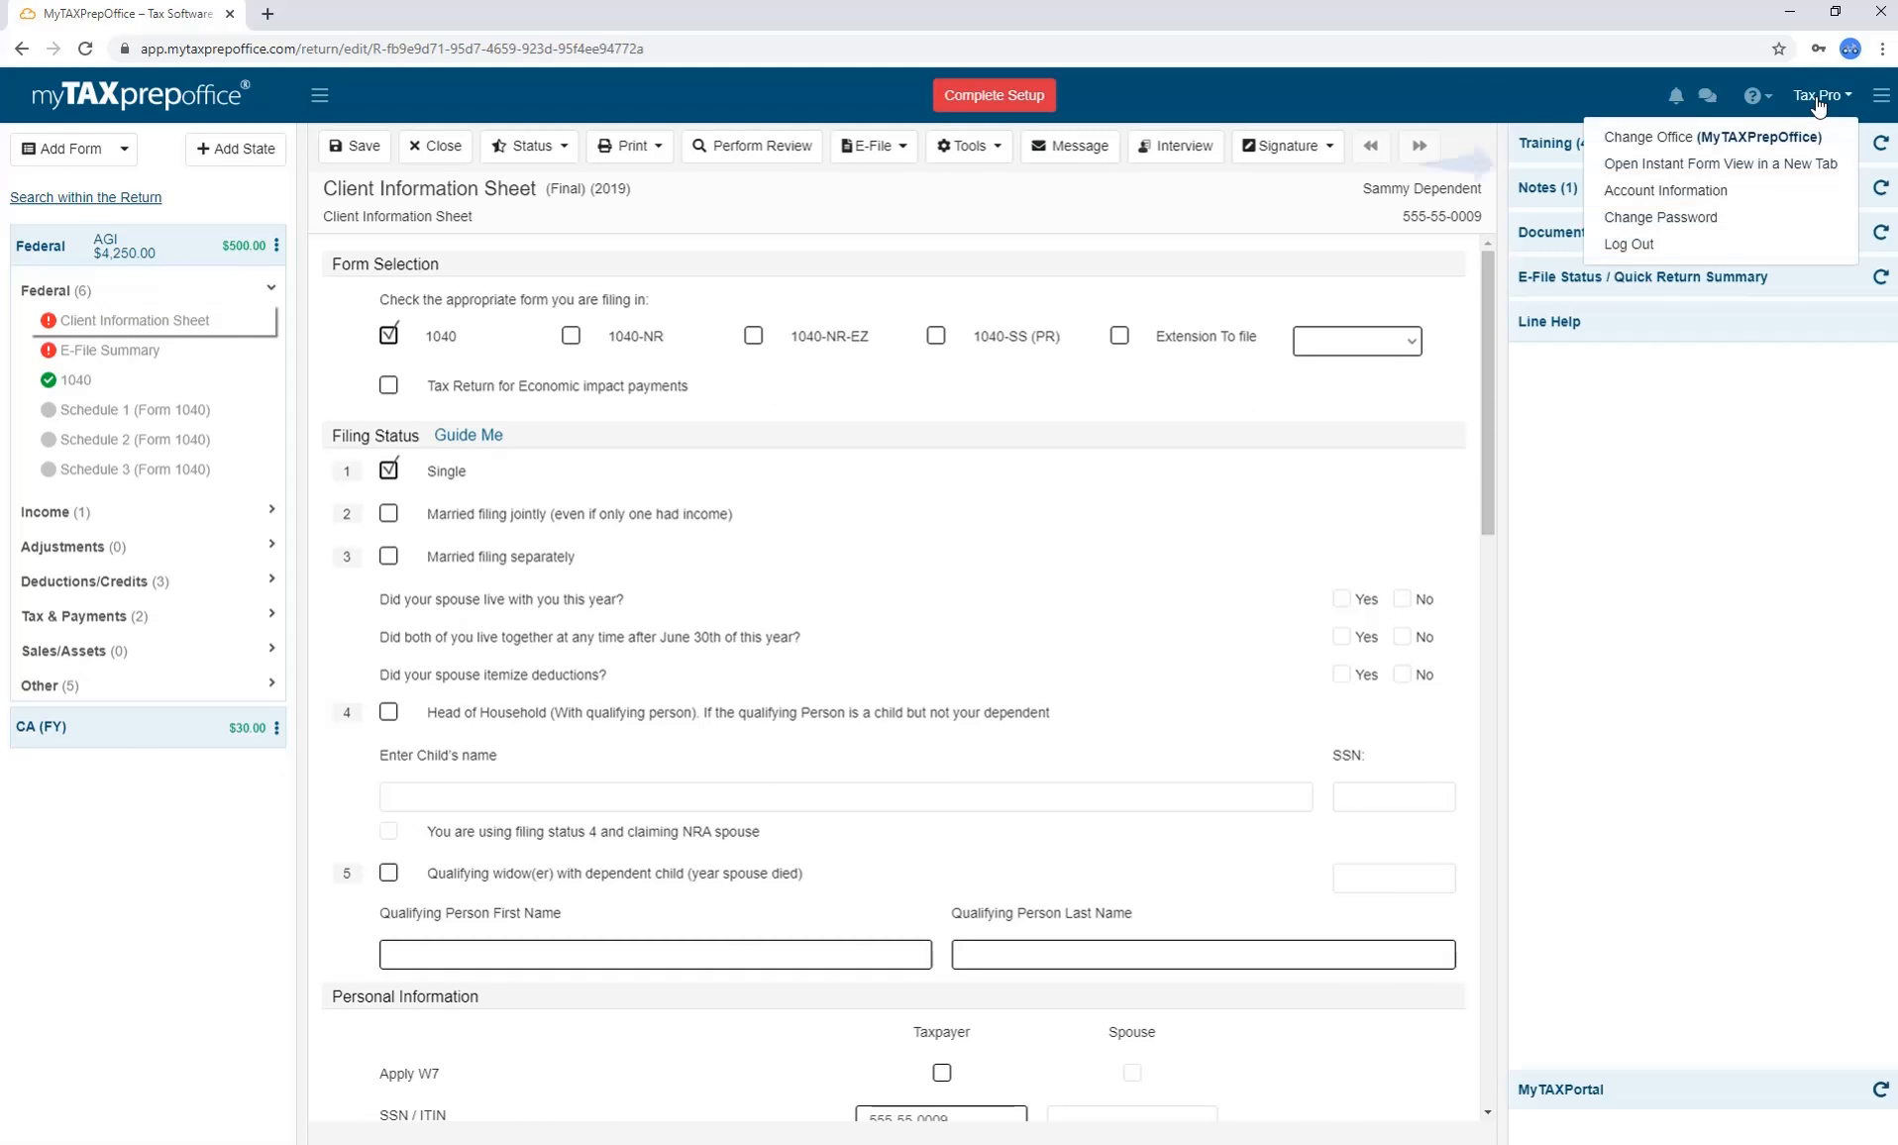
pyautogui.click(1776, 164)
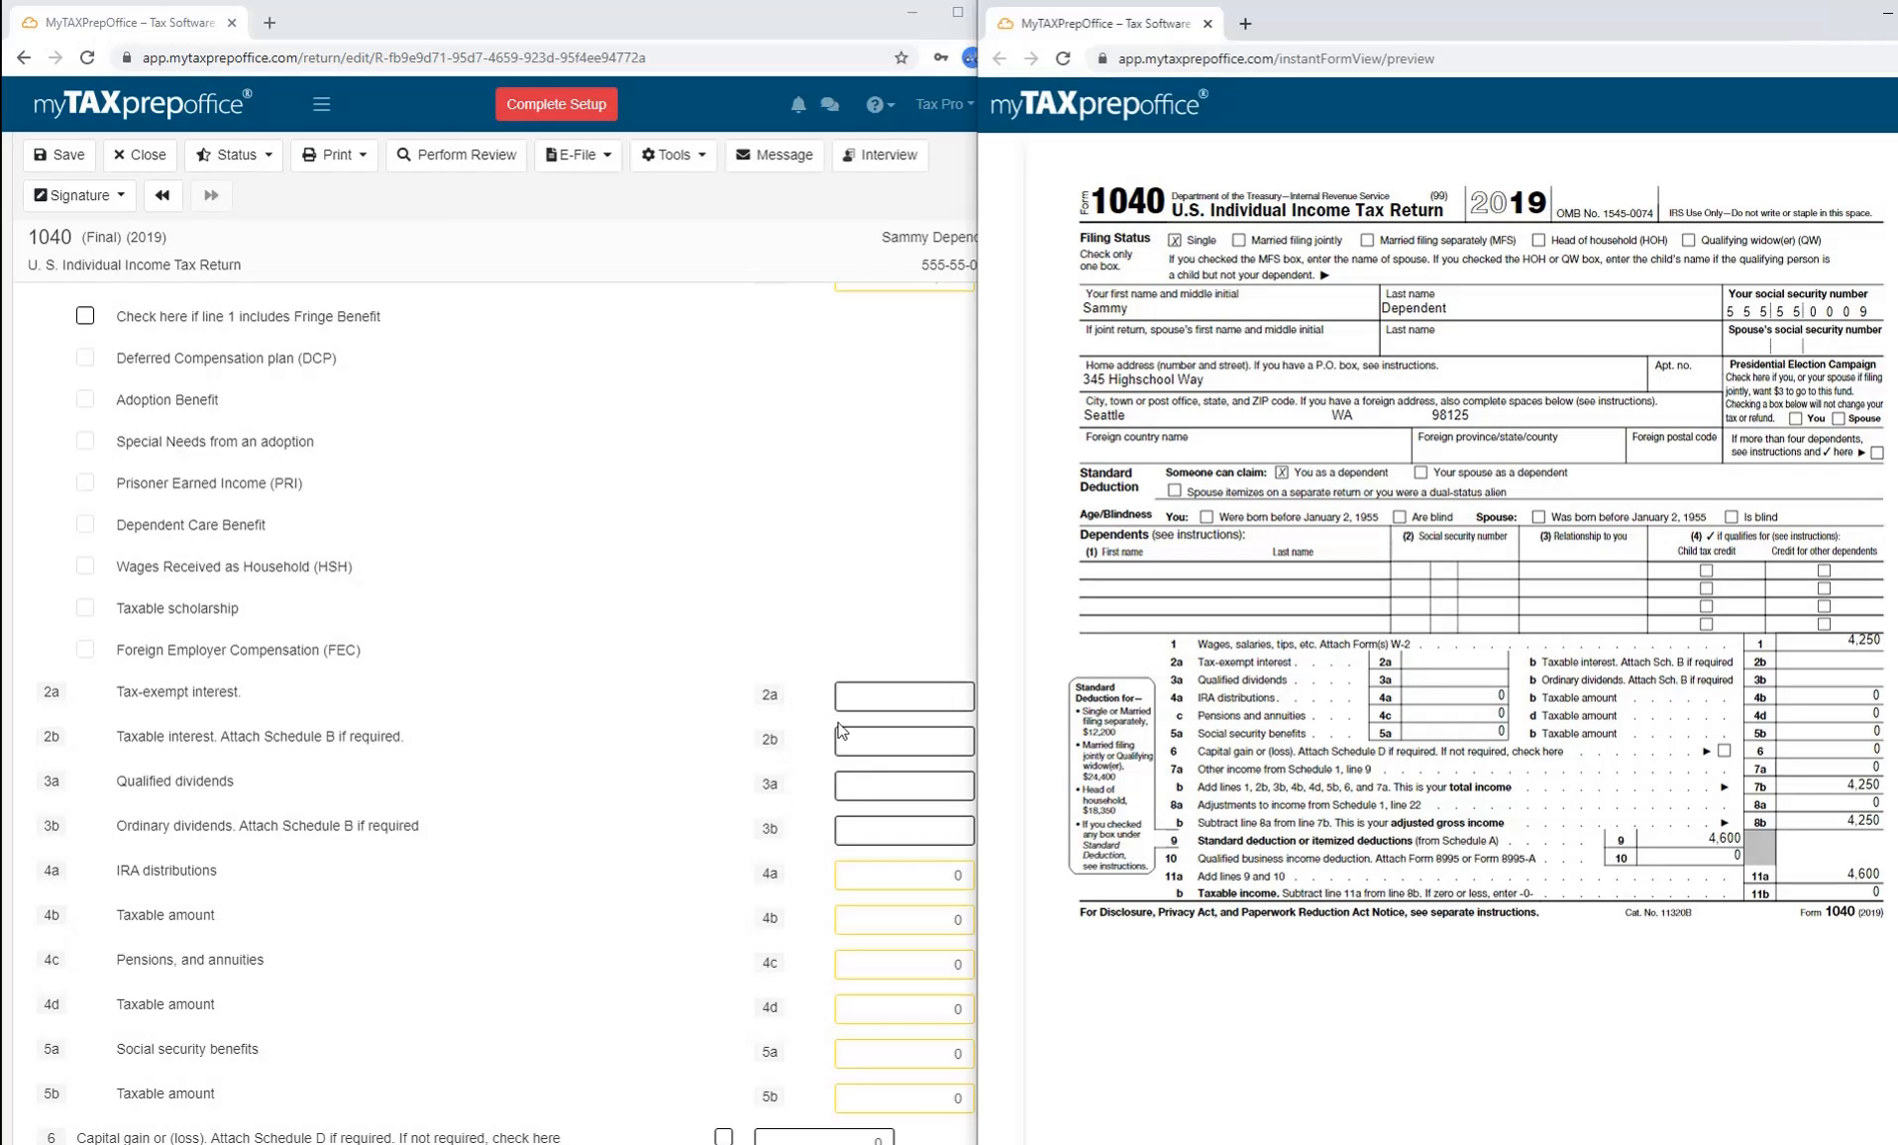
# Enter 200 tax-exempt interest on line 2a and list devices awaiting authorization.
pyautogui.click(894, 695)
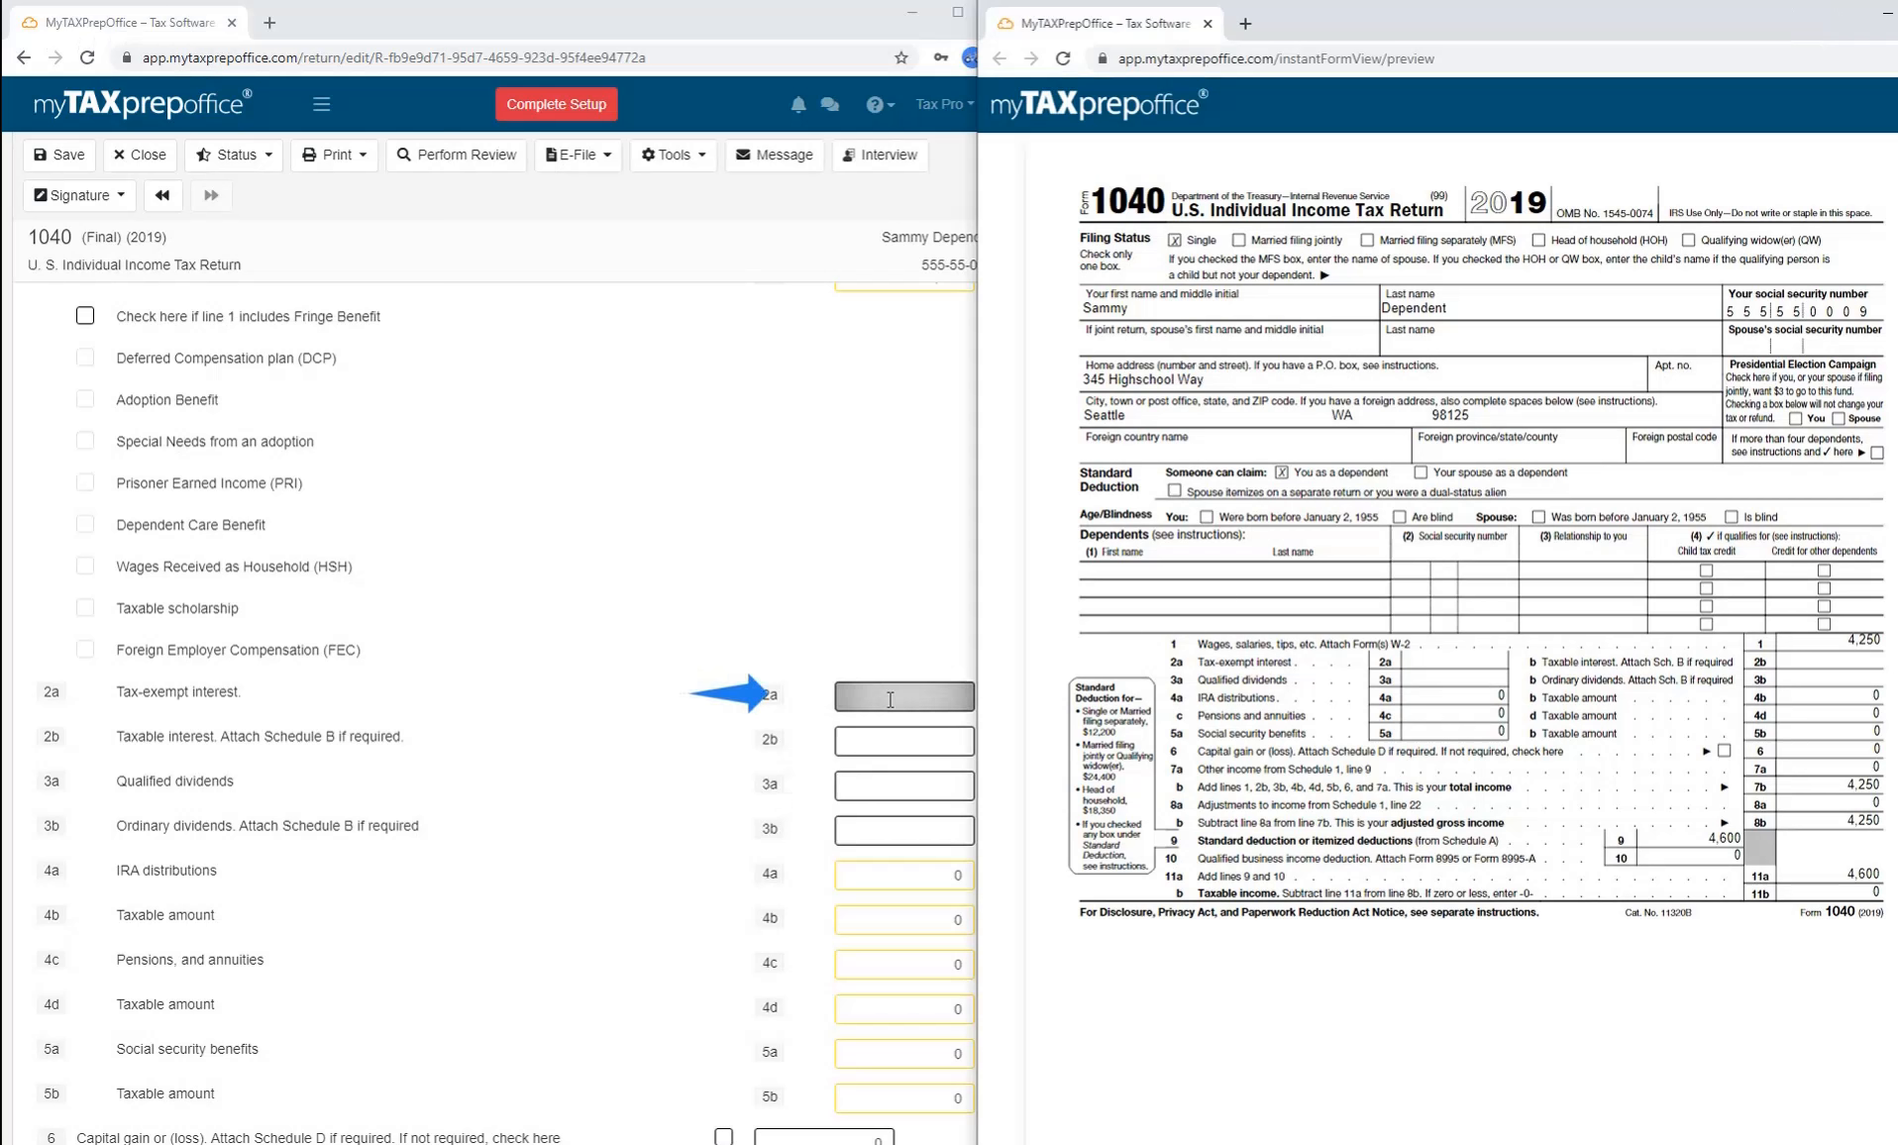
pyautogui.write('200')
pyautogui.click(838, 628)
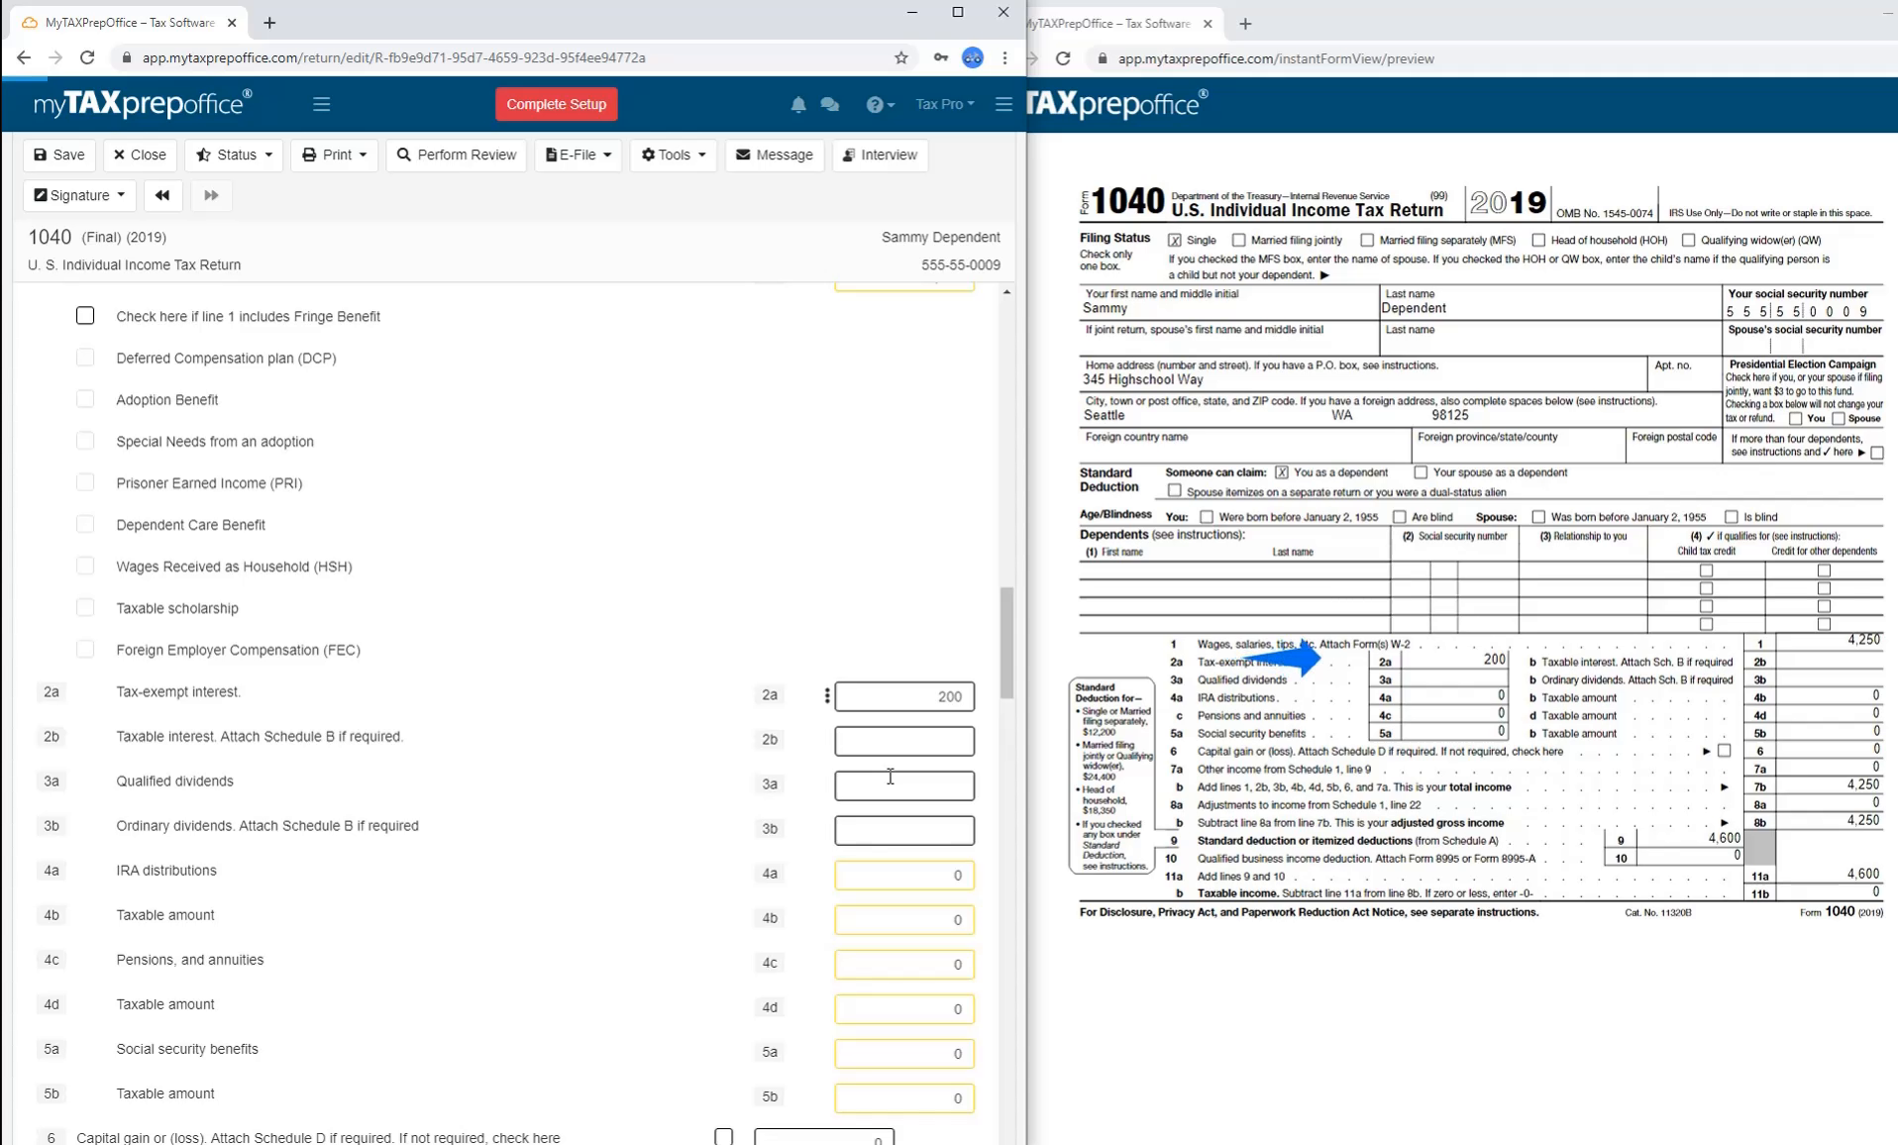
pyautogui.click(526, 220)
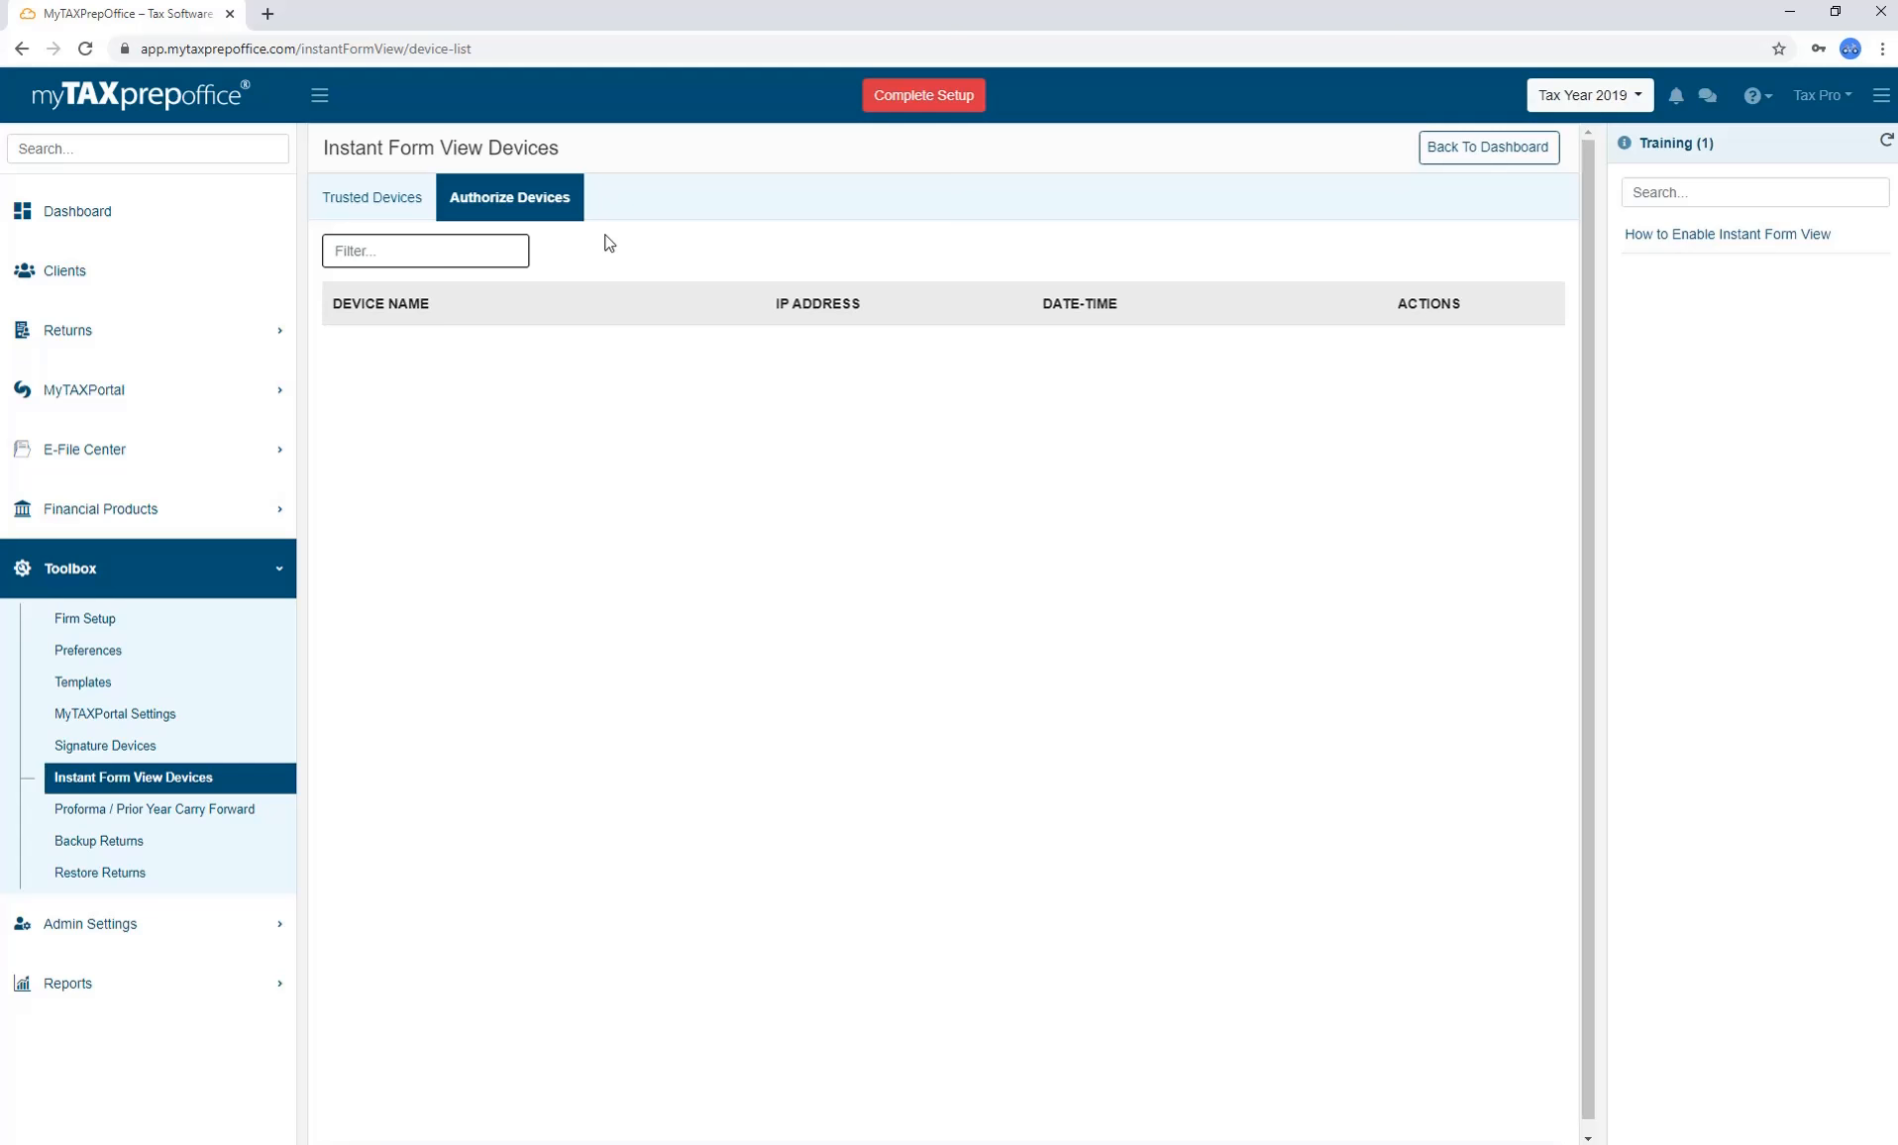
# Change the office's Customer ID to a new value and generate it.
pyautogui.click(1753, 95)
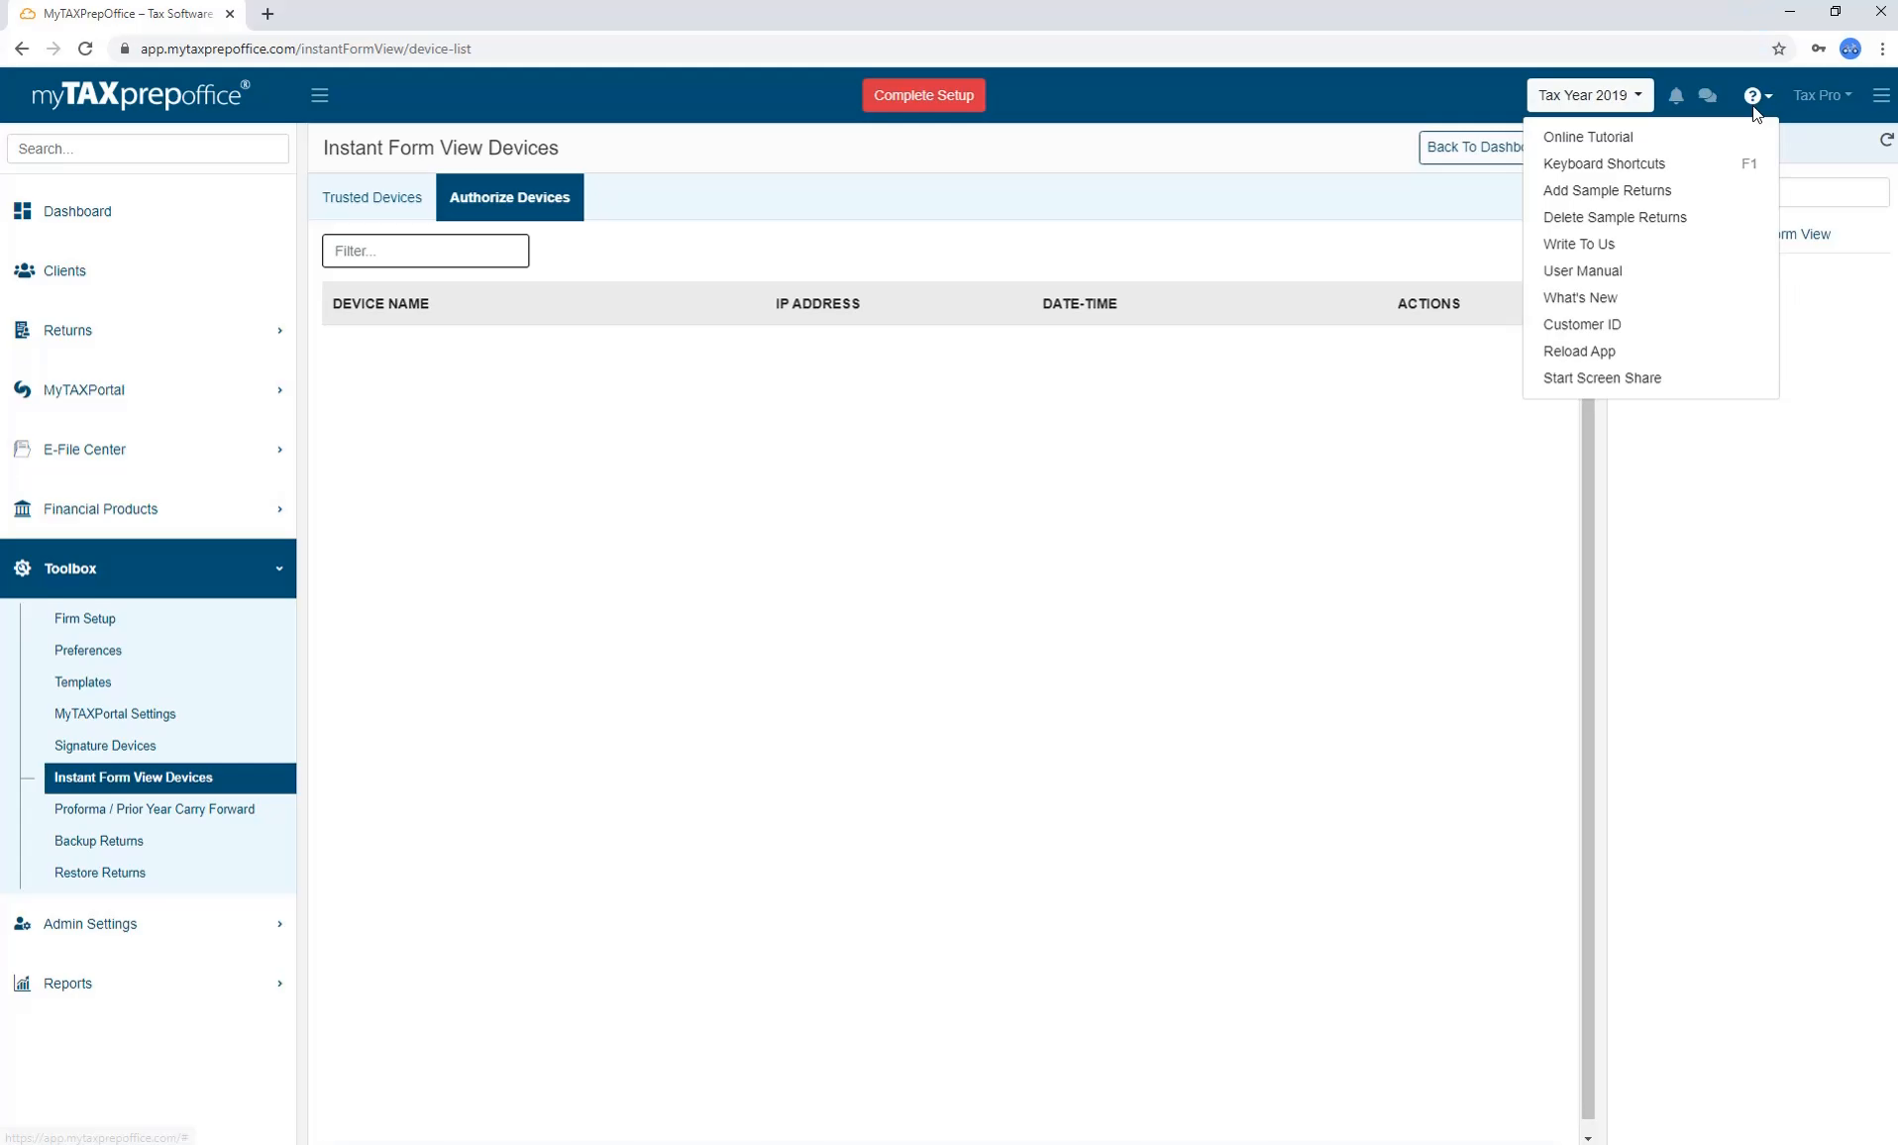
pyautogui.click(1626, 327)
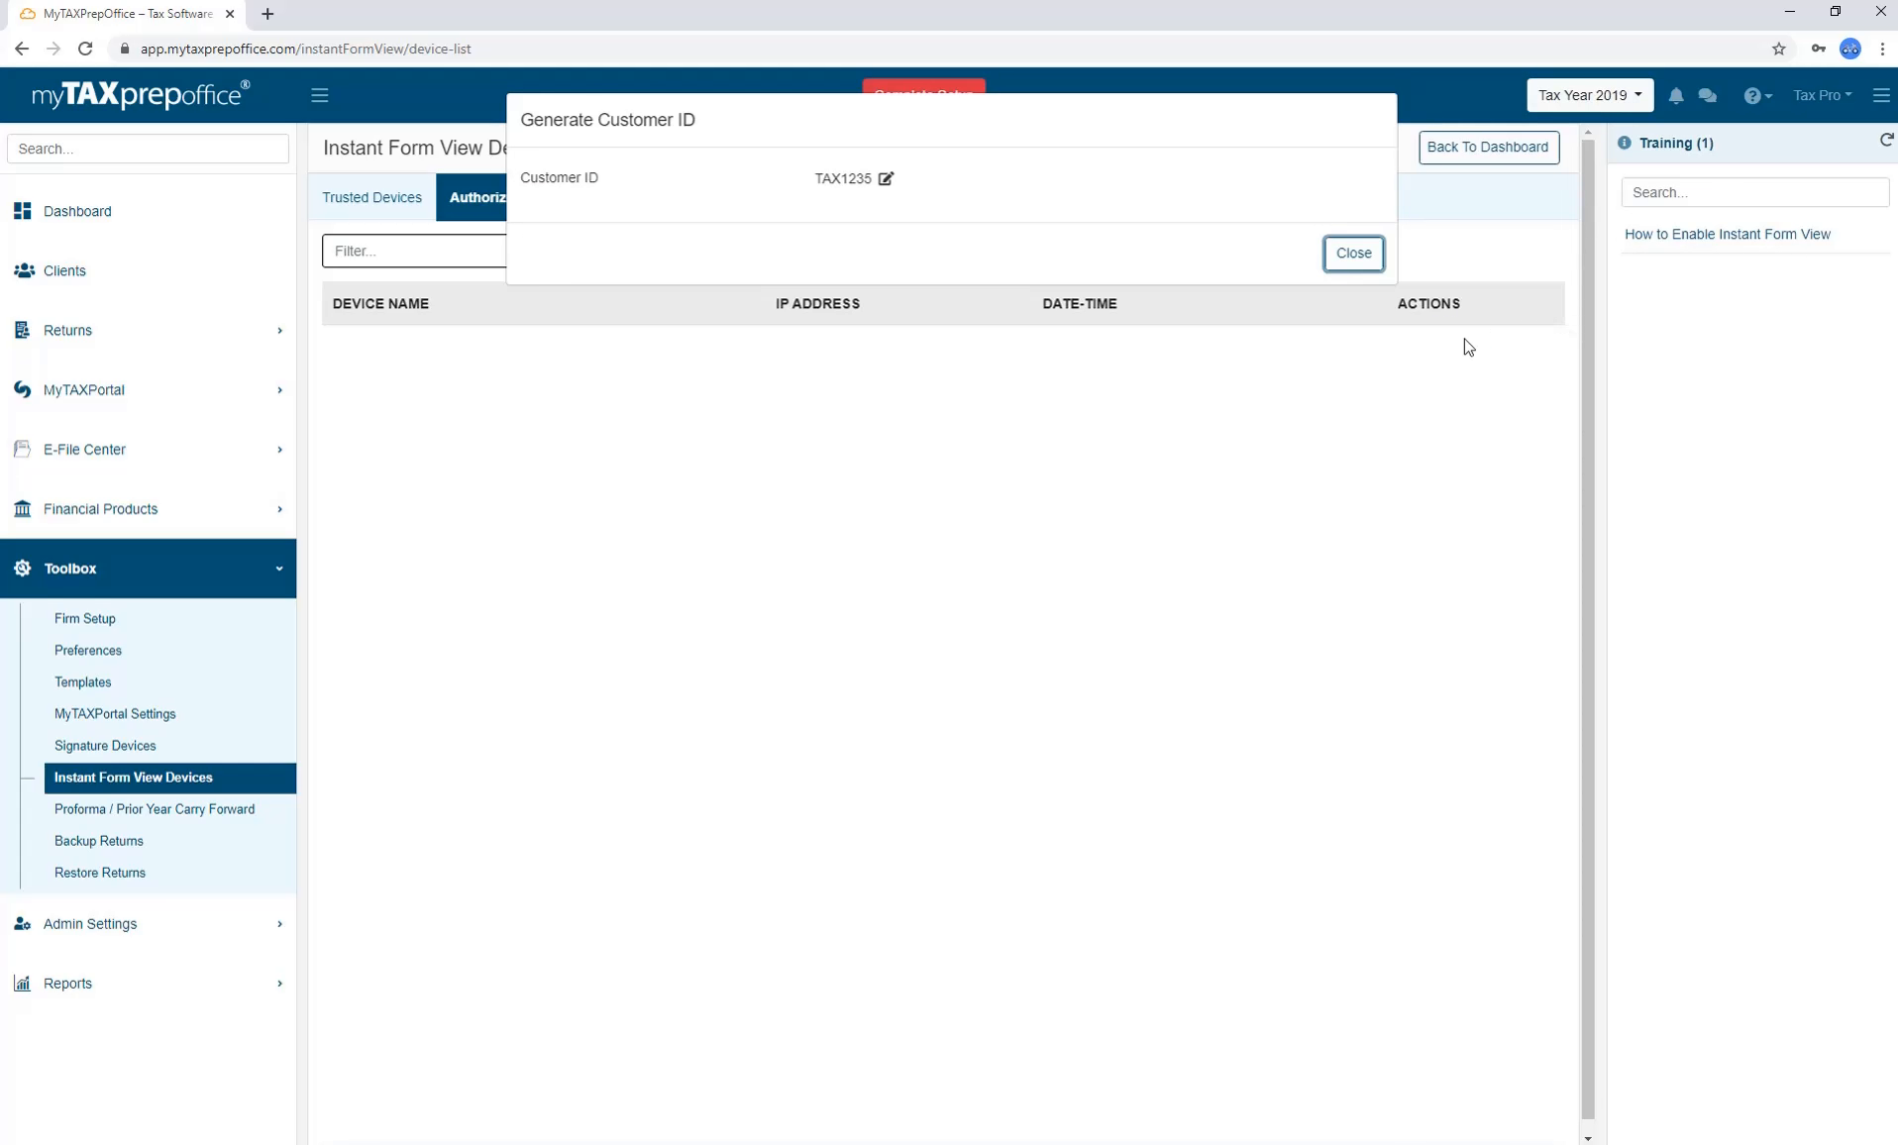
pyautogui.click(889, 183)
pyautogui.write('PRO1234')
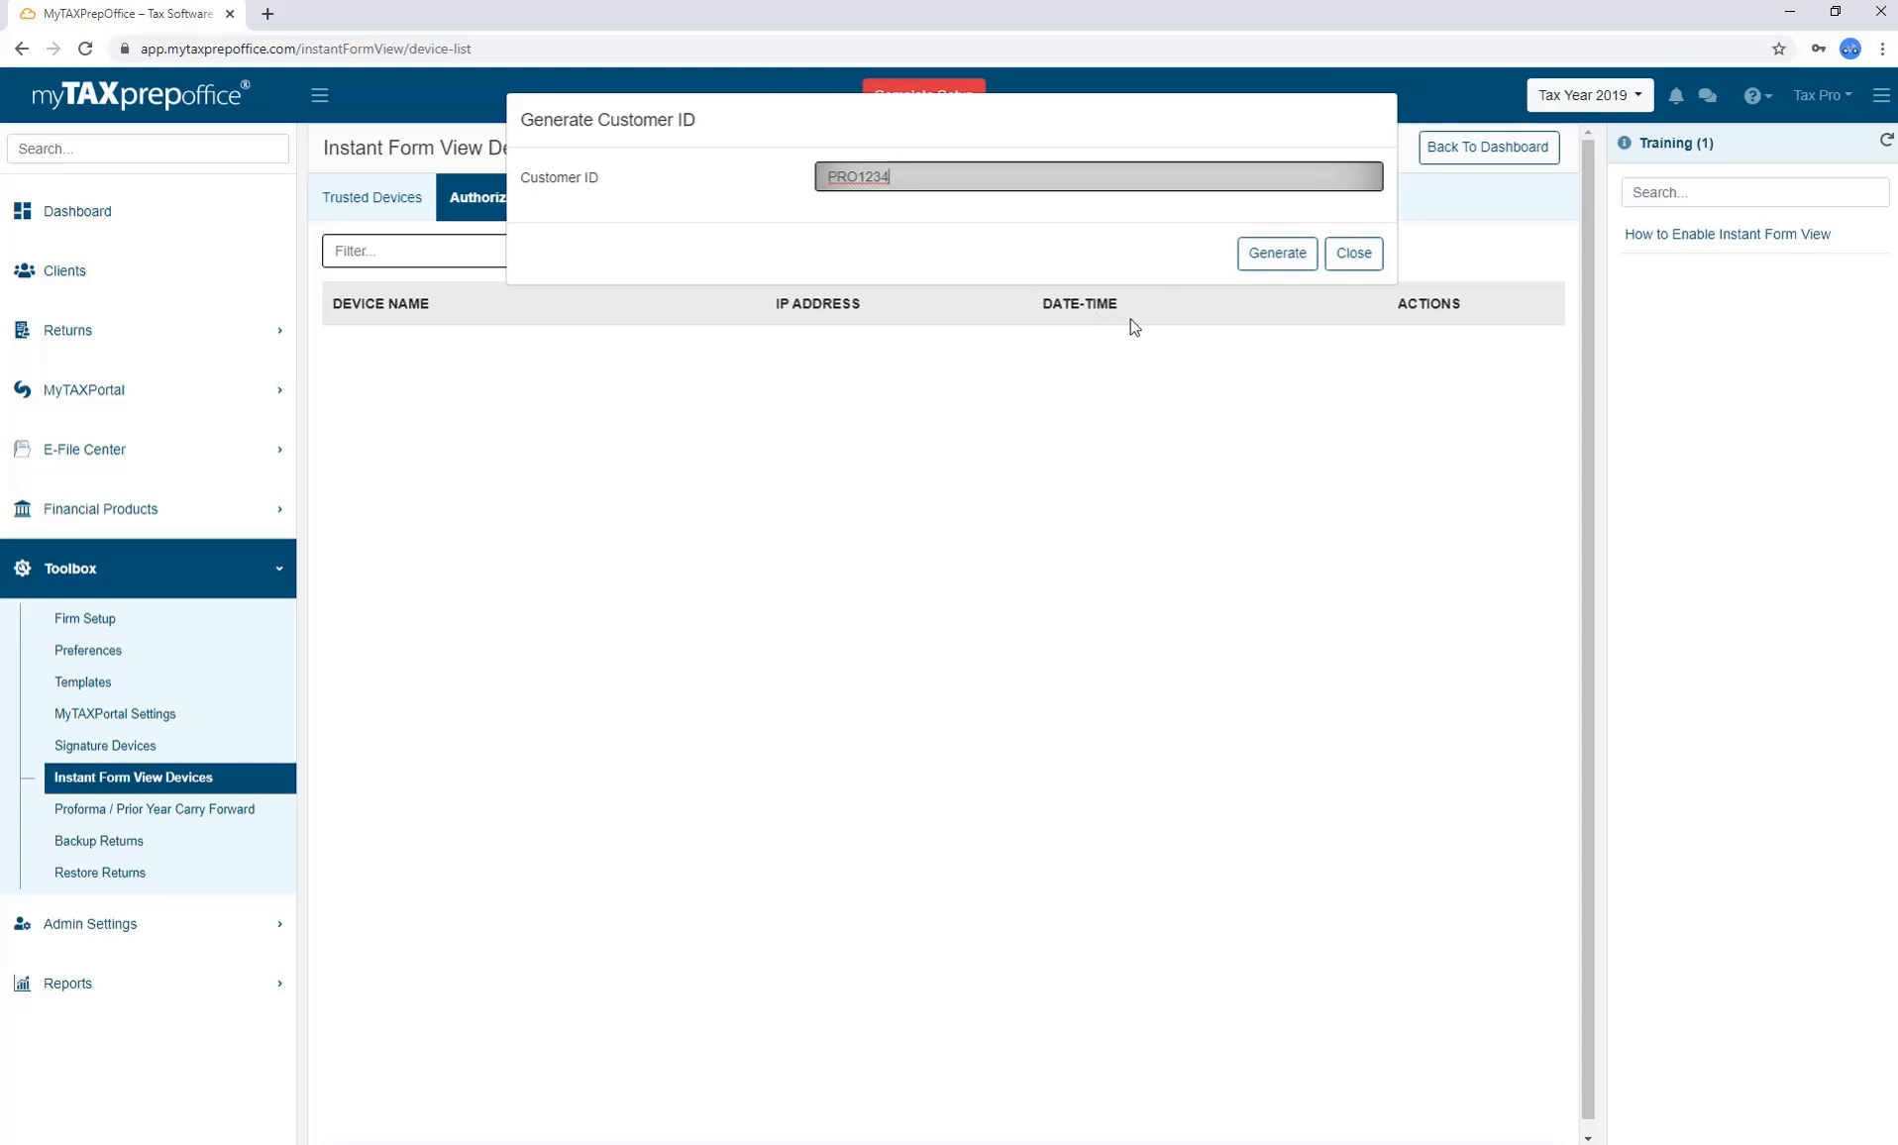
pyautogui.click(1272, 258)
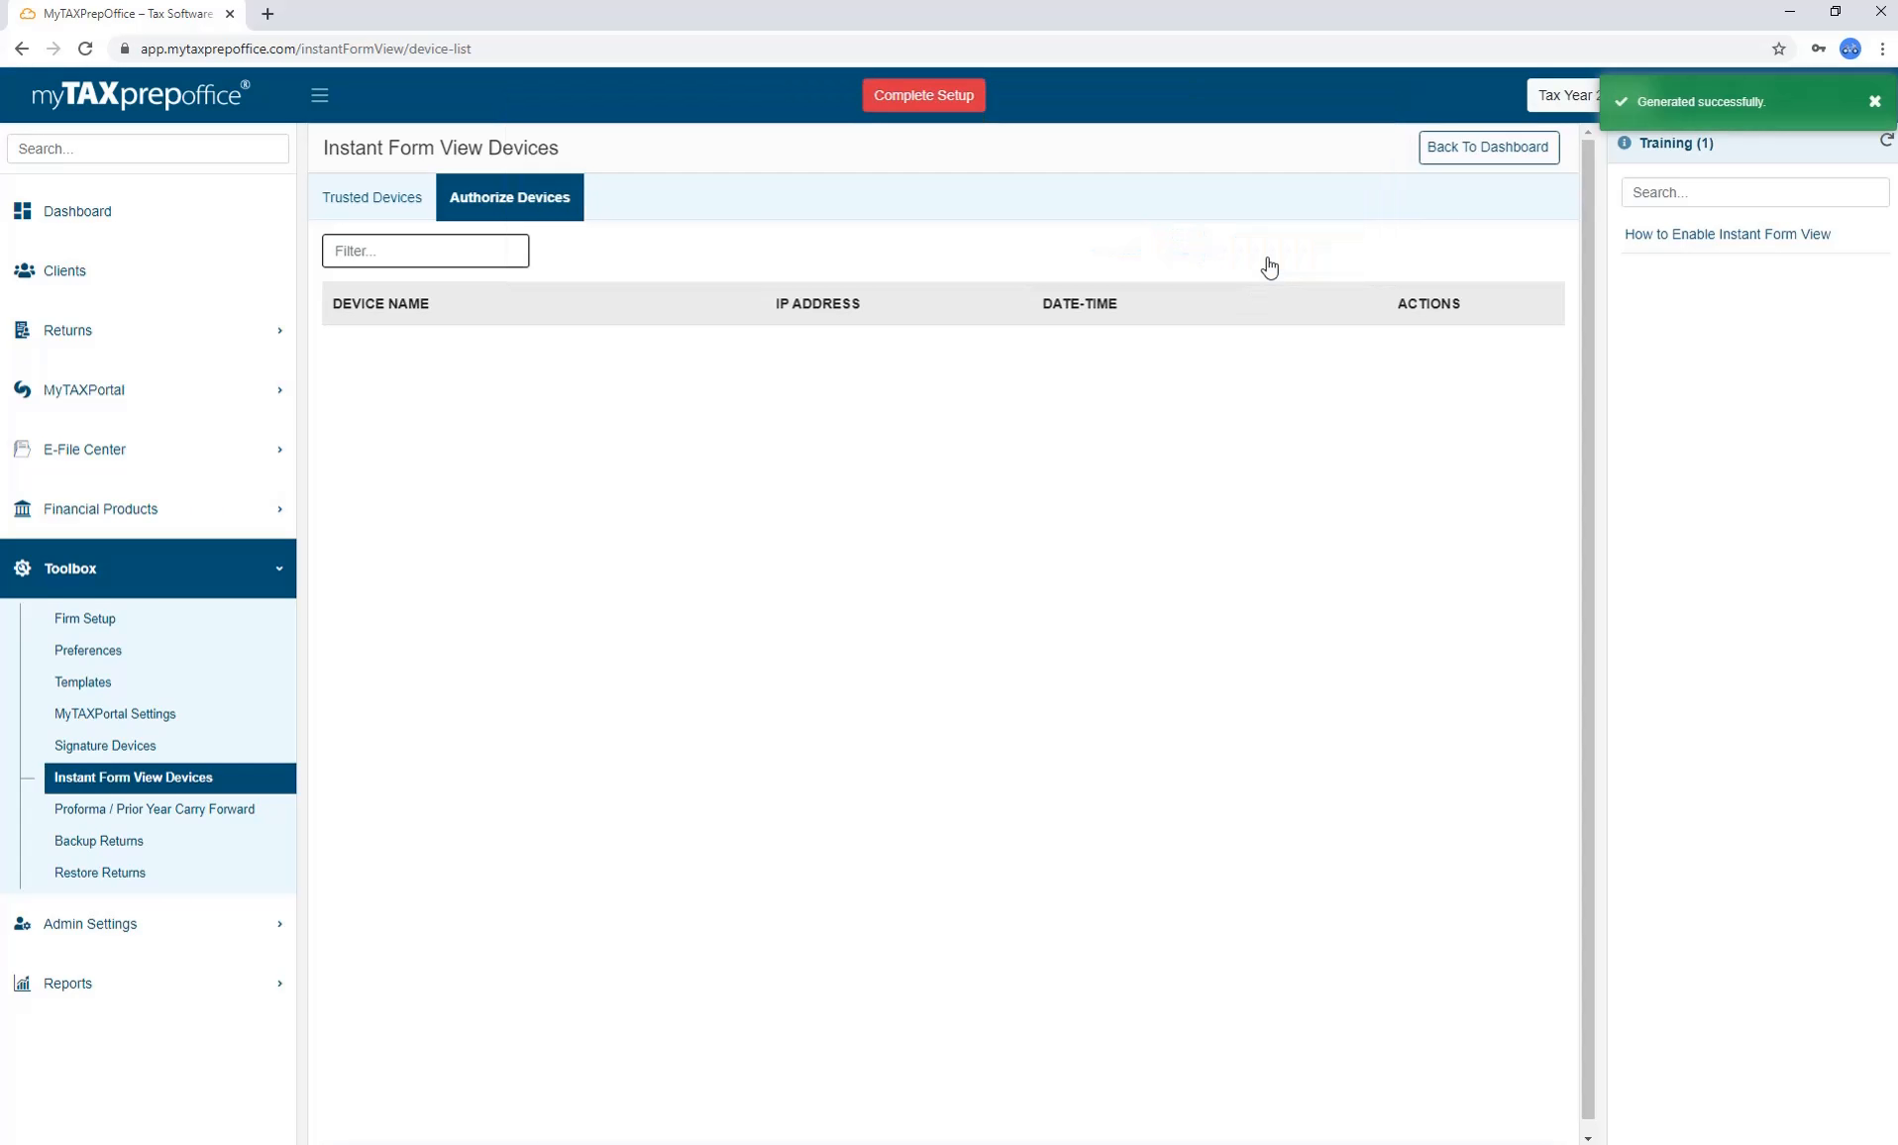
pyautogui.click(1875, 101)
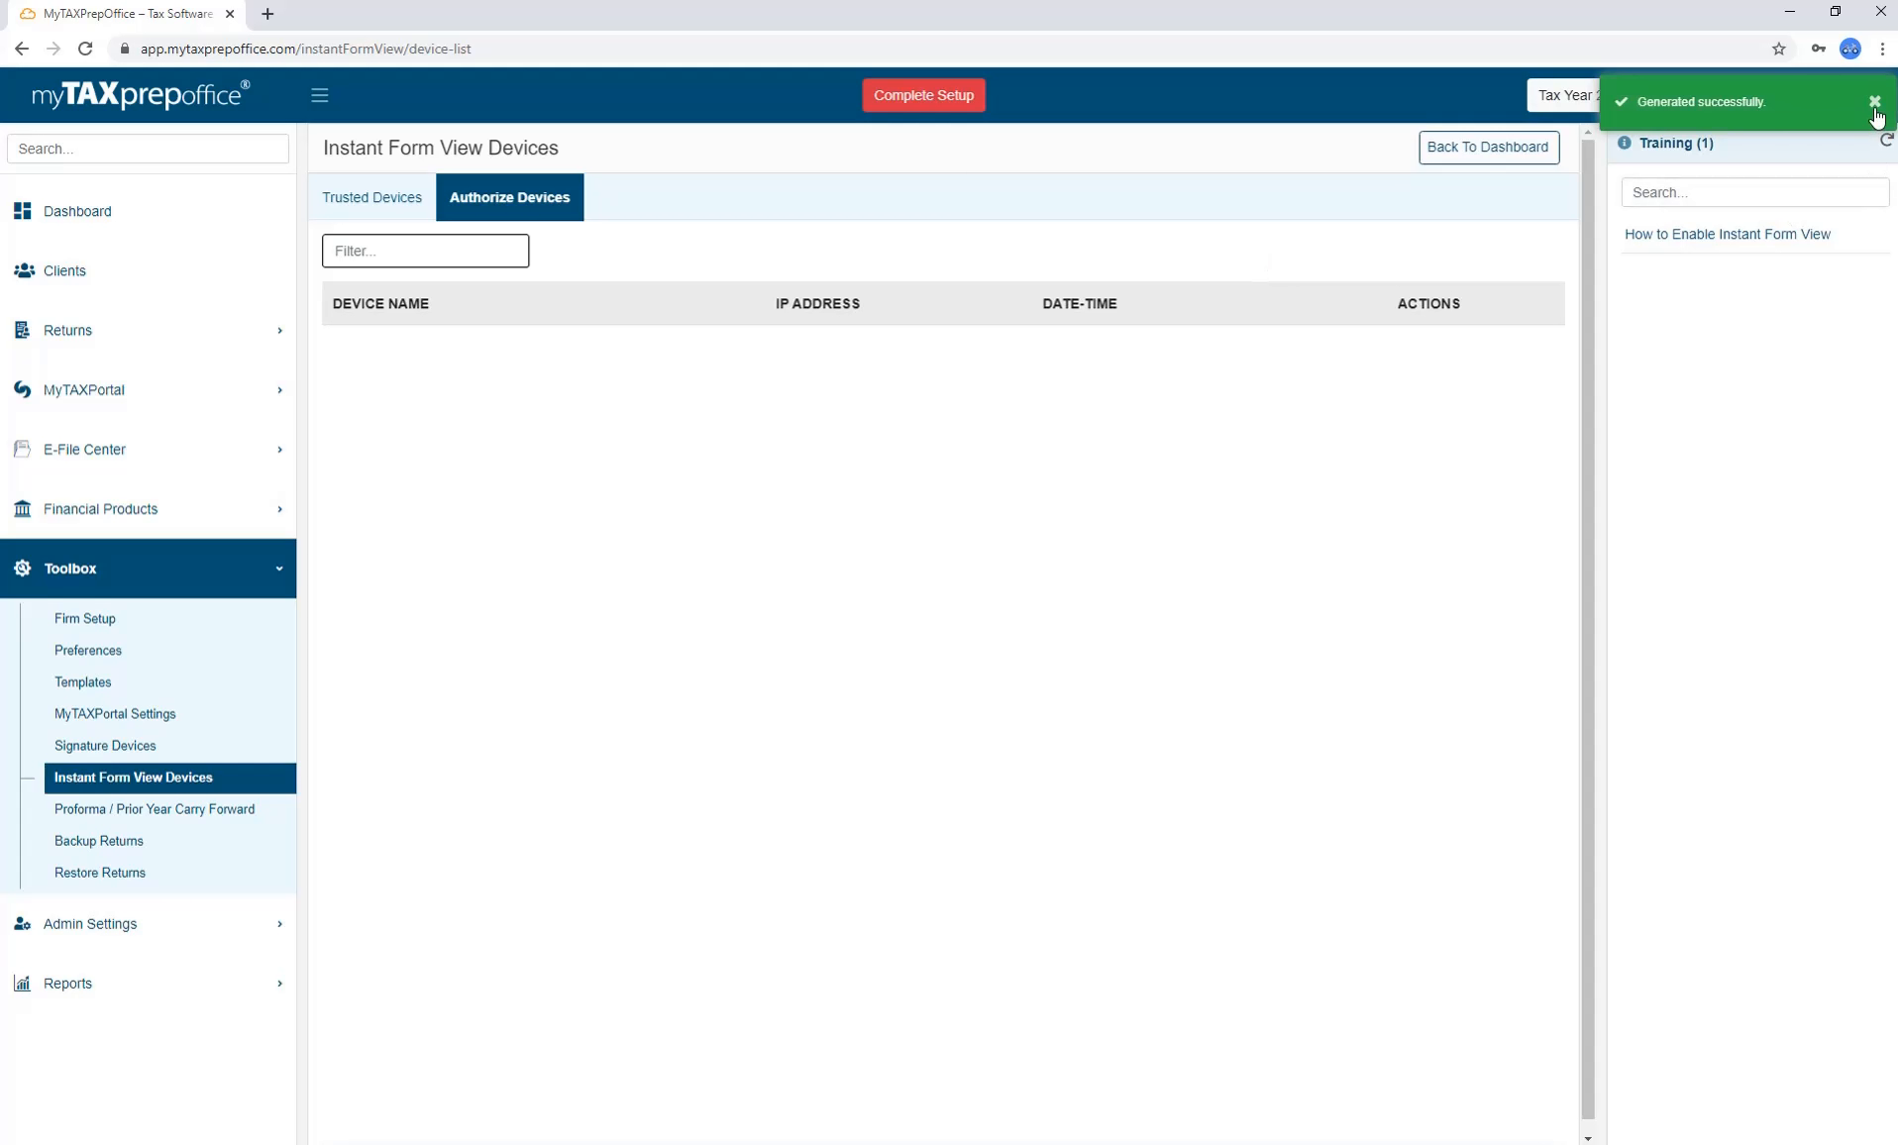
# Change the Customer ID's last digit and generate it again.
pyautogui.click(1761, 99)
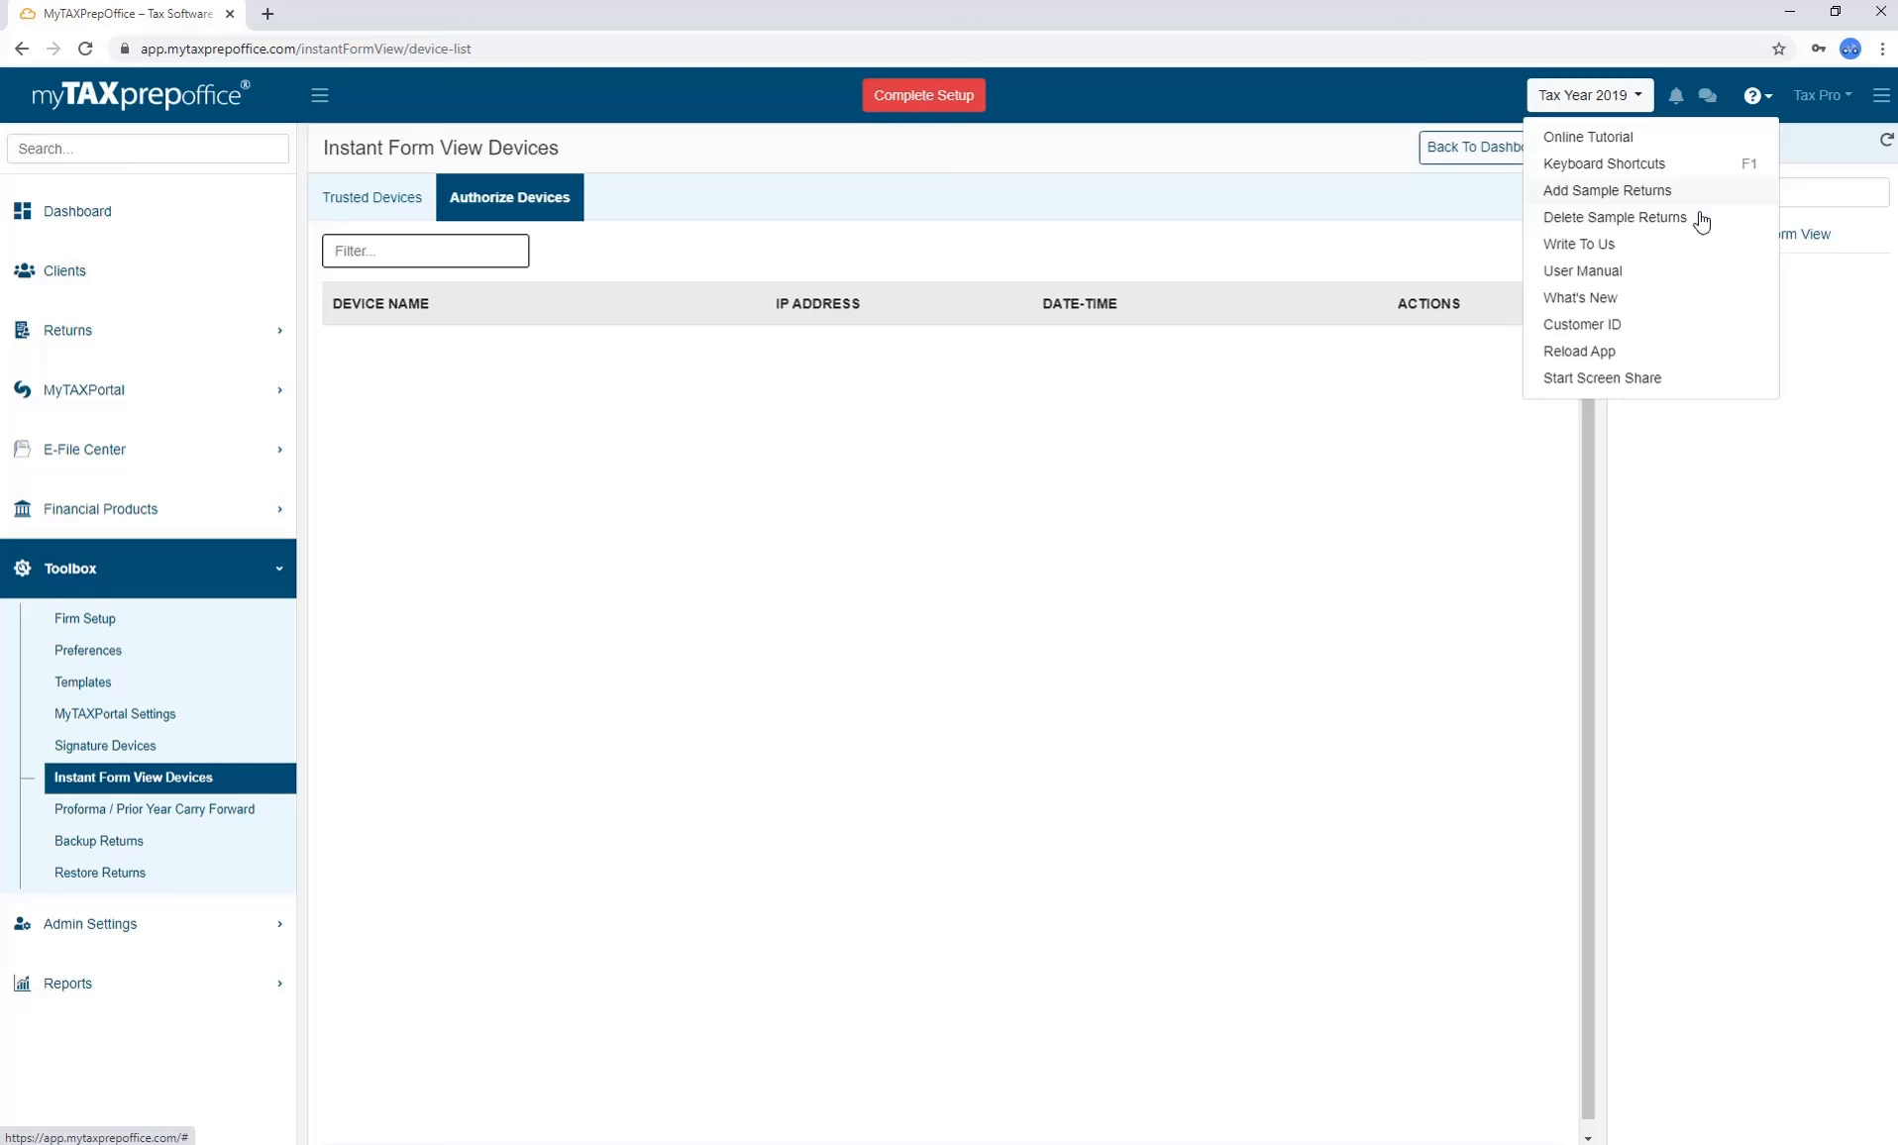
pyautogui.click(1645, 327)
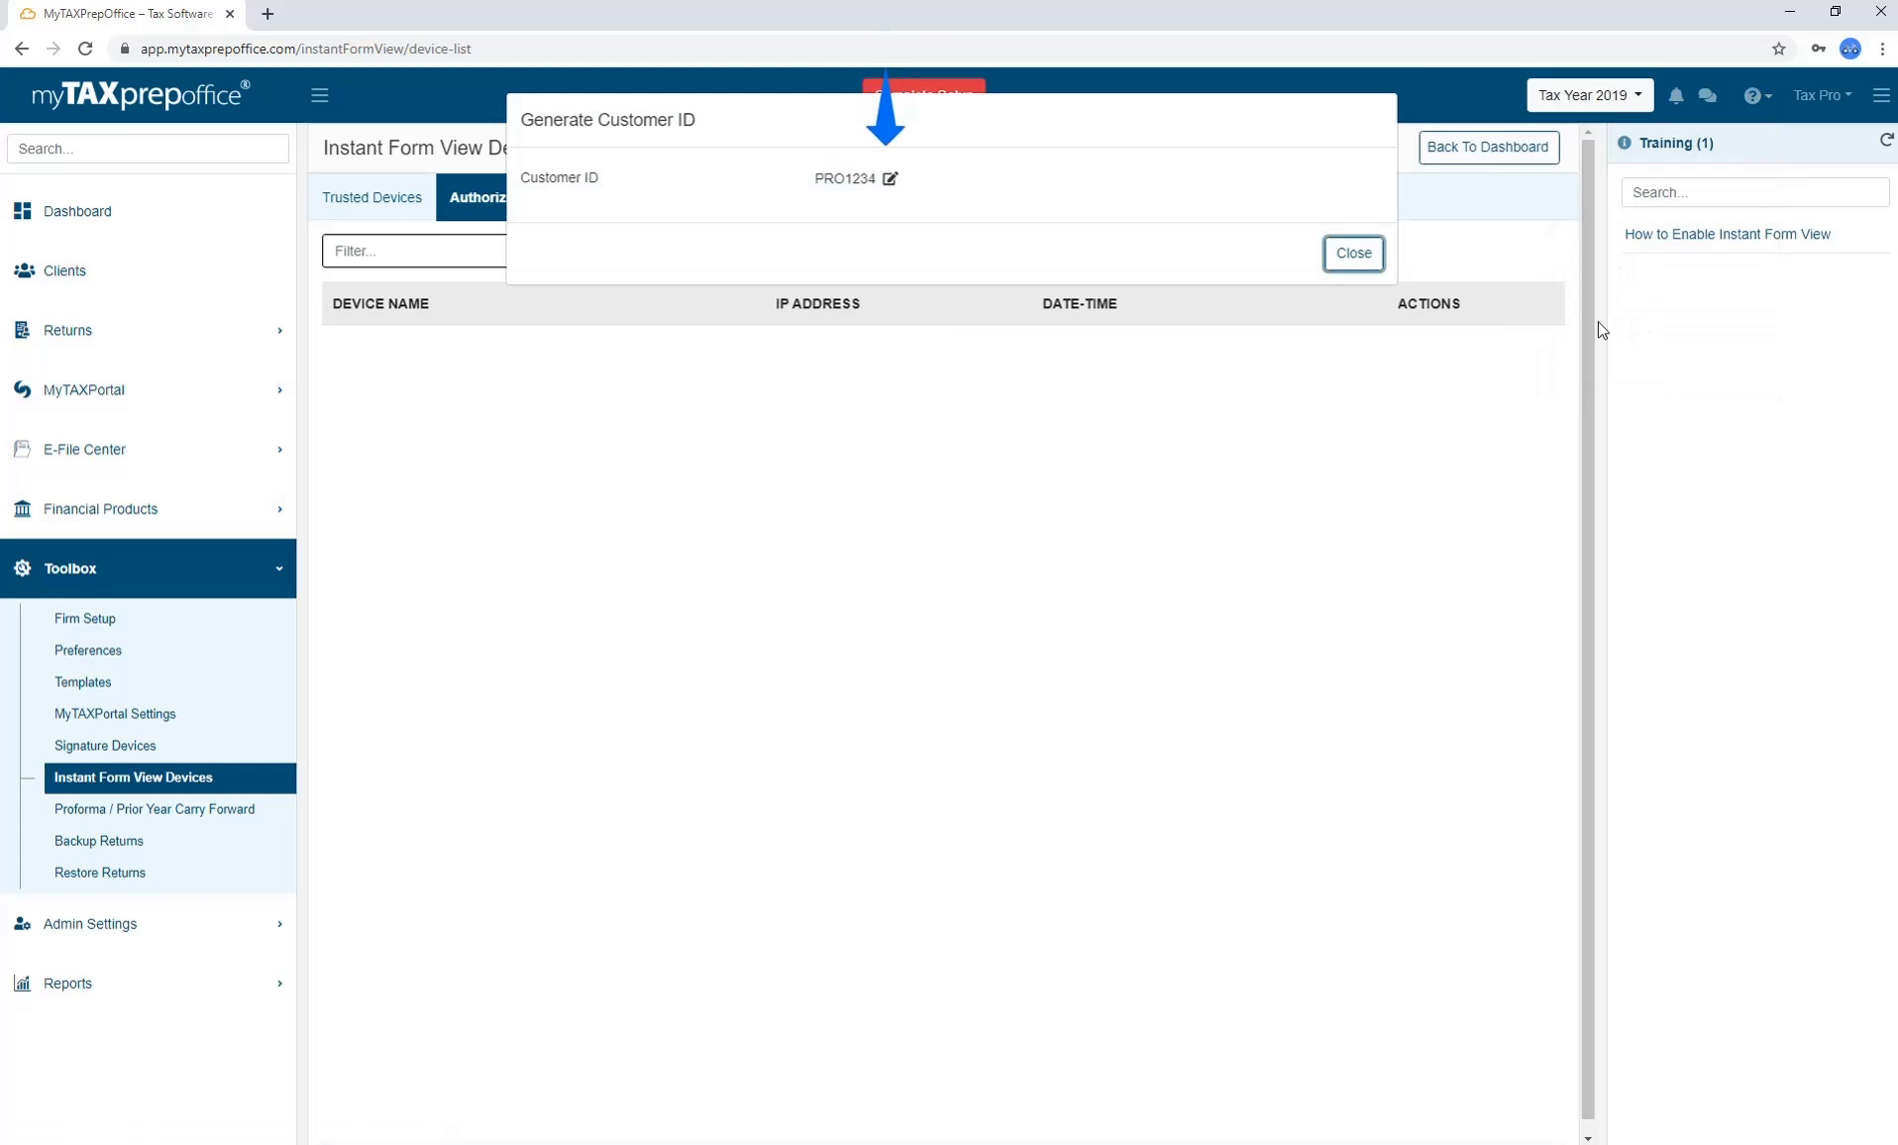
pyautogui.click(889, 179)
pyautogui.click(893, 179)
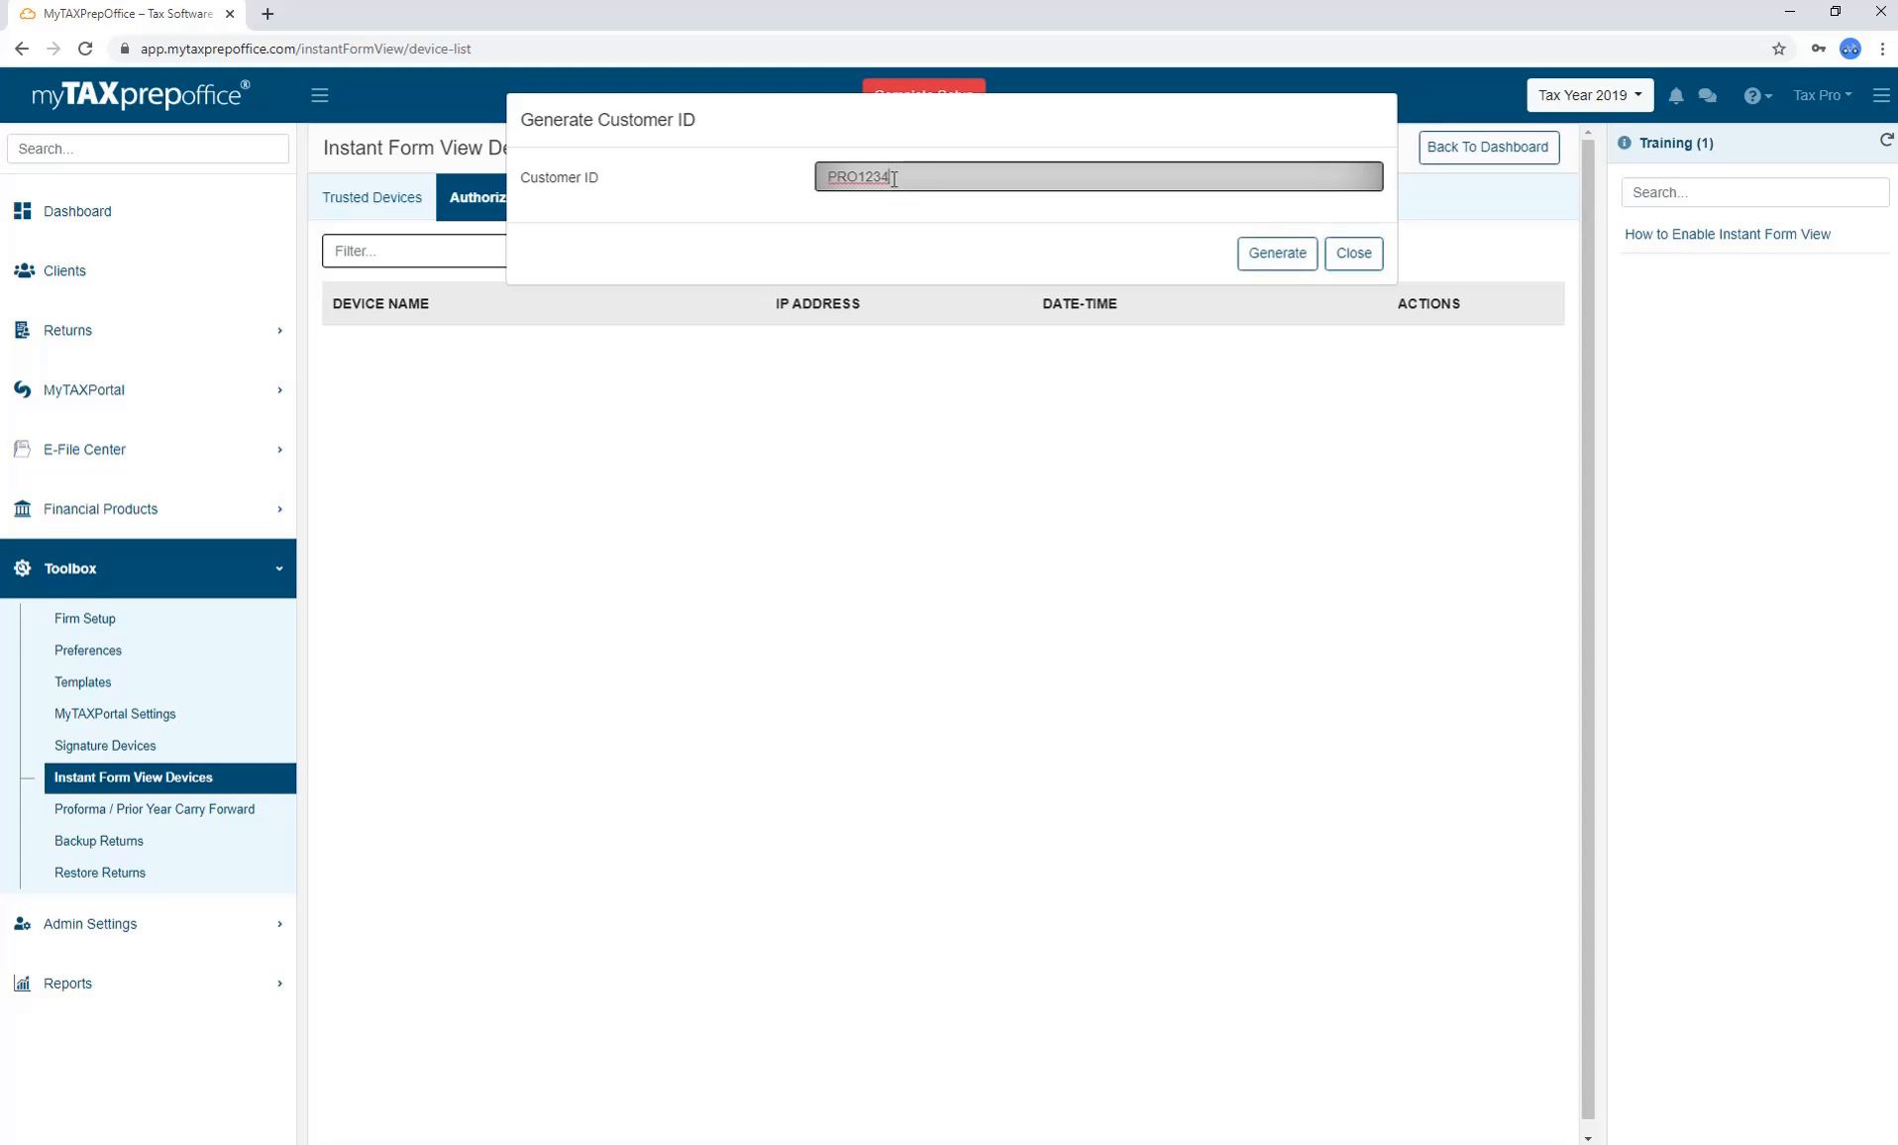
pyautogui.write('5')
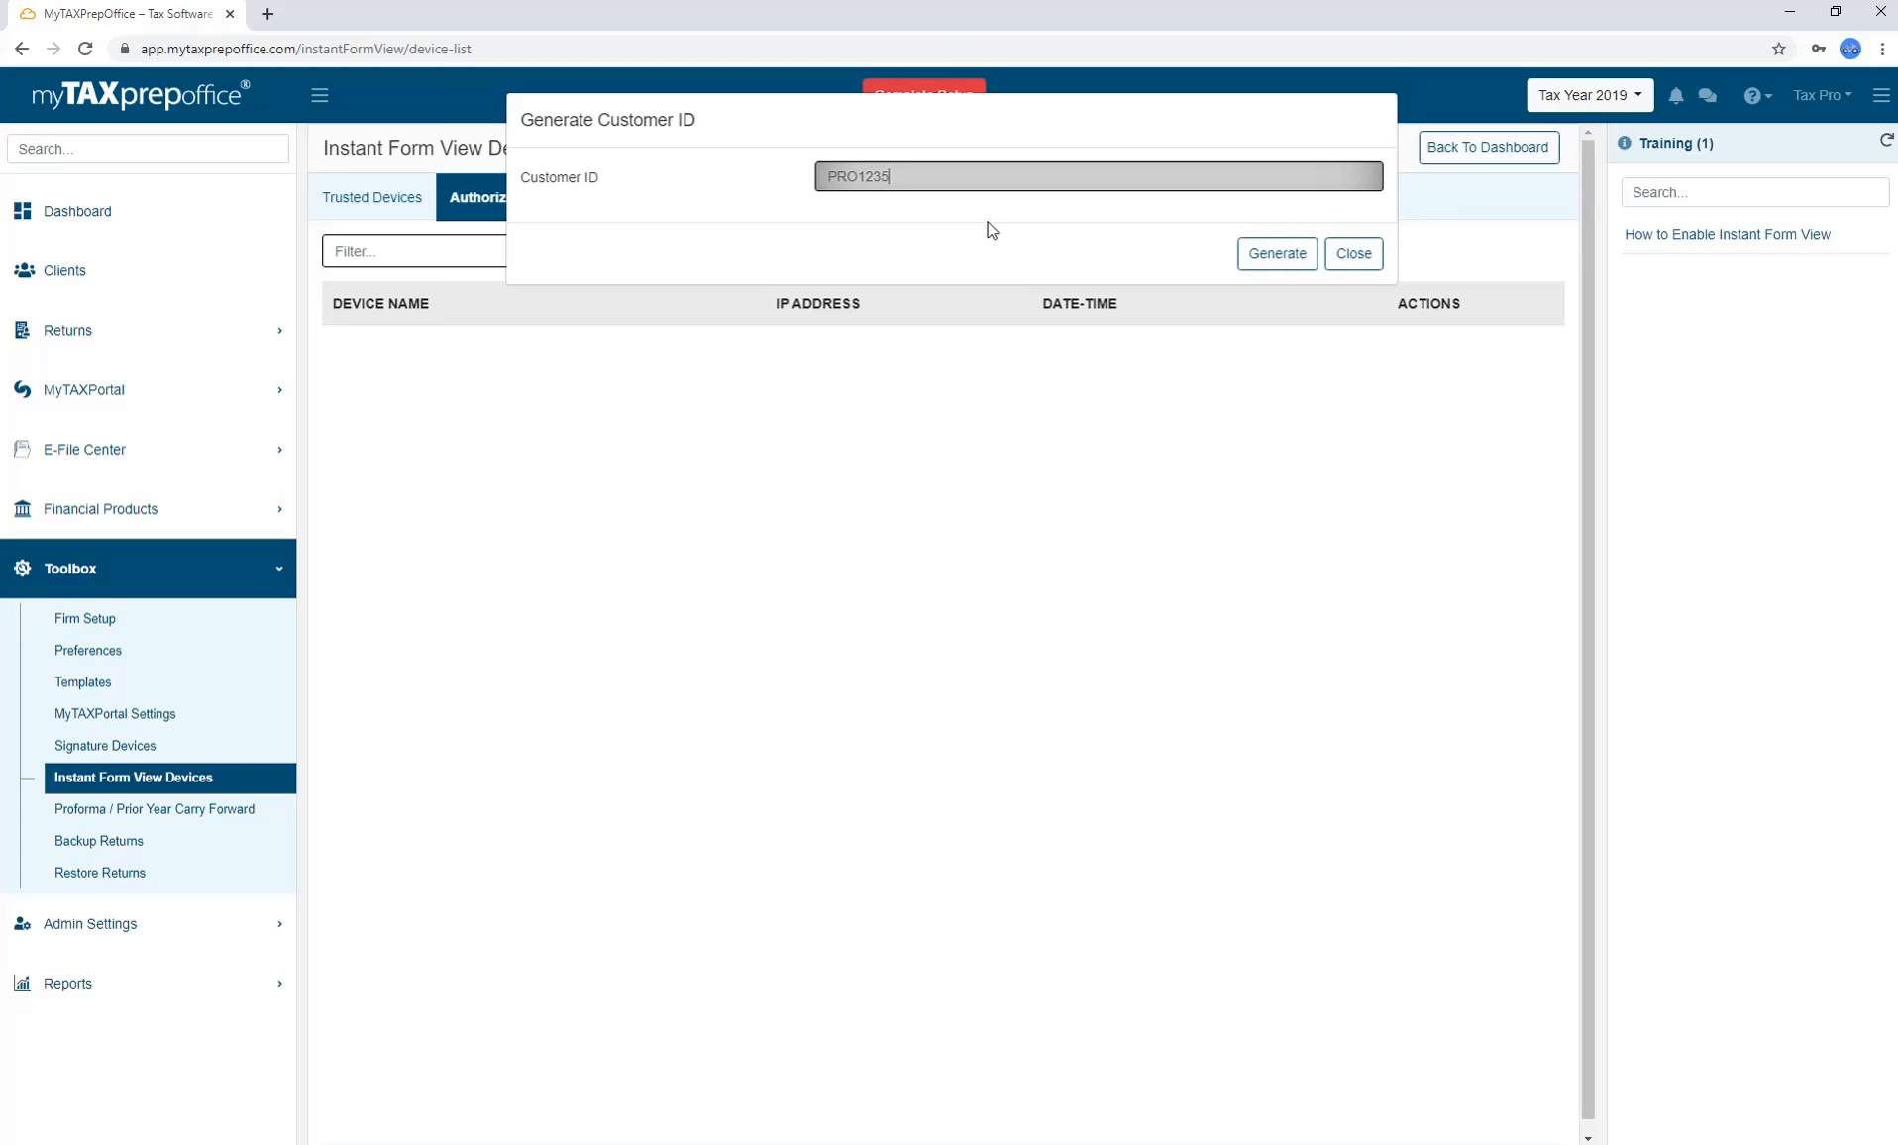
pyautogui.click(1272, 260)
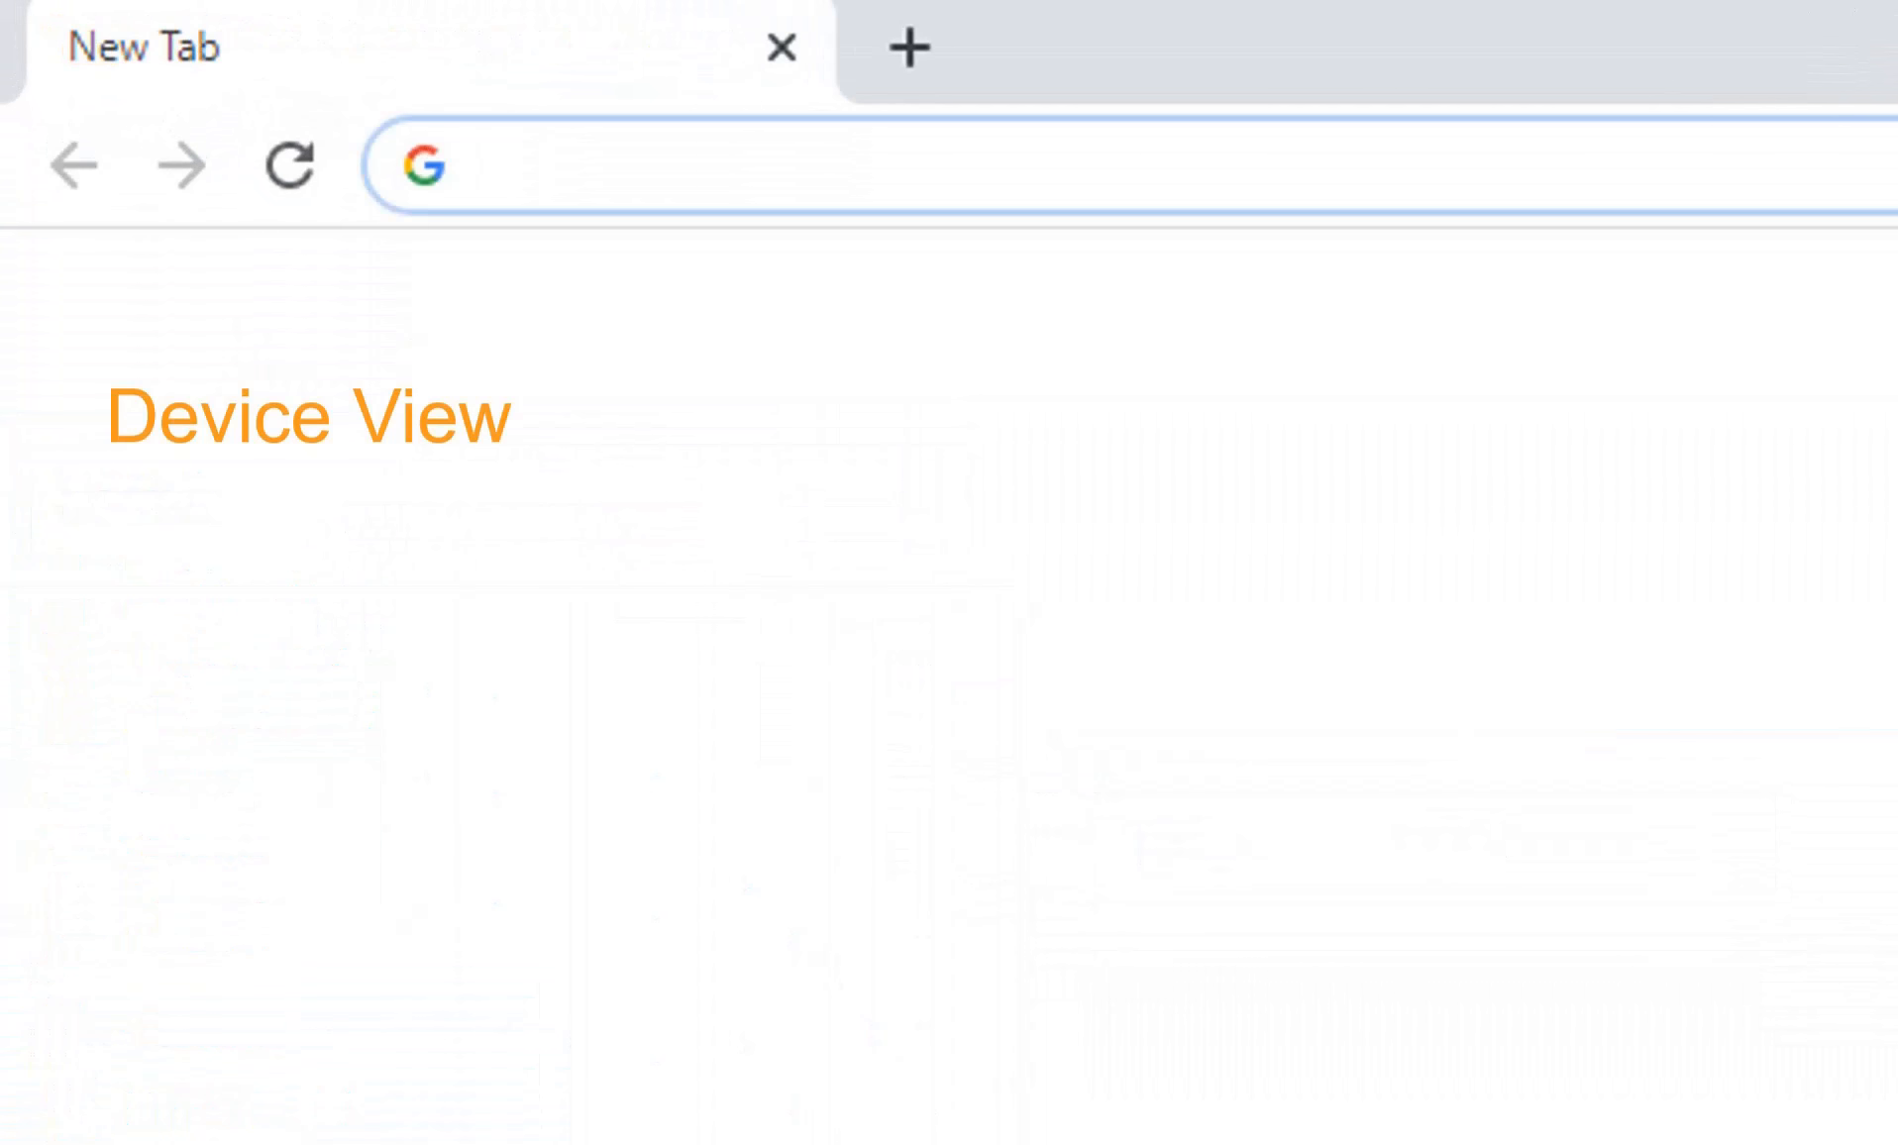
# On instantformview.com, request authorization for device 'Taxpayer iPad' using the office's customer ID.
pyautogui.write('instantformview.com')
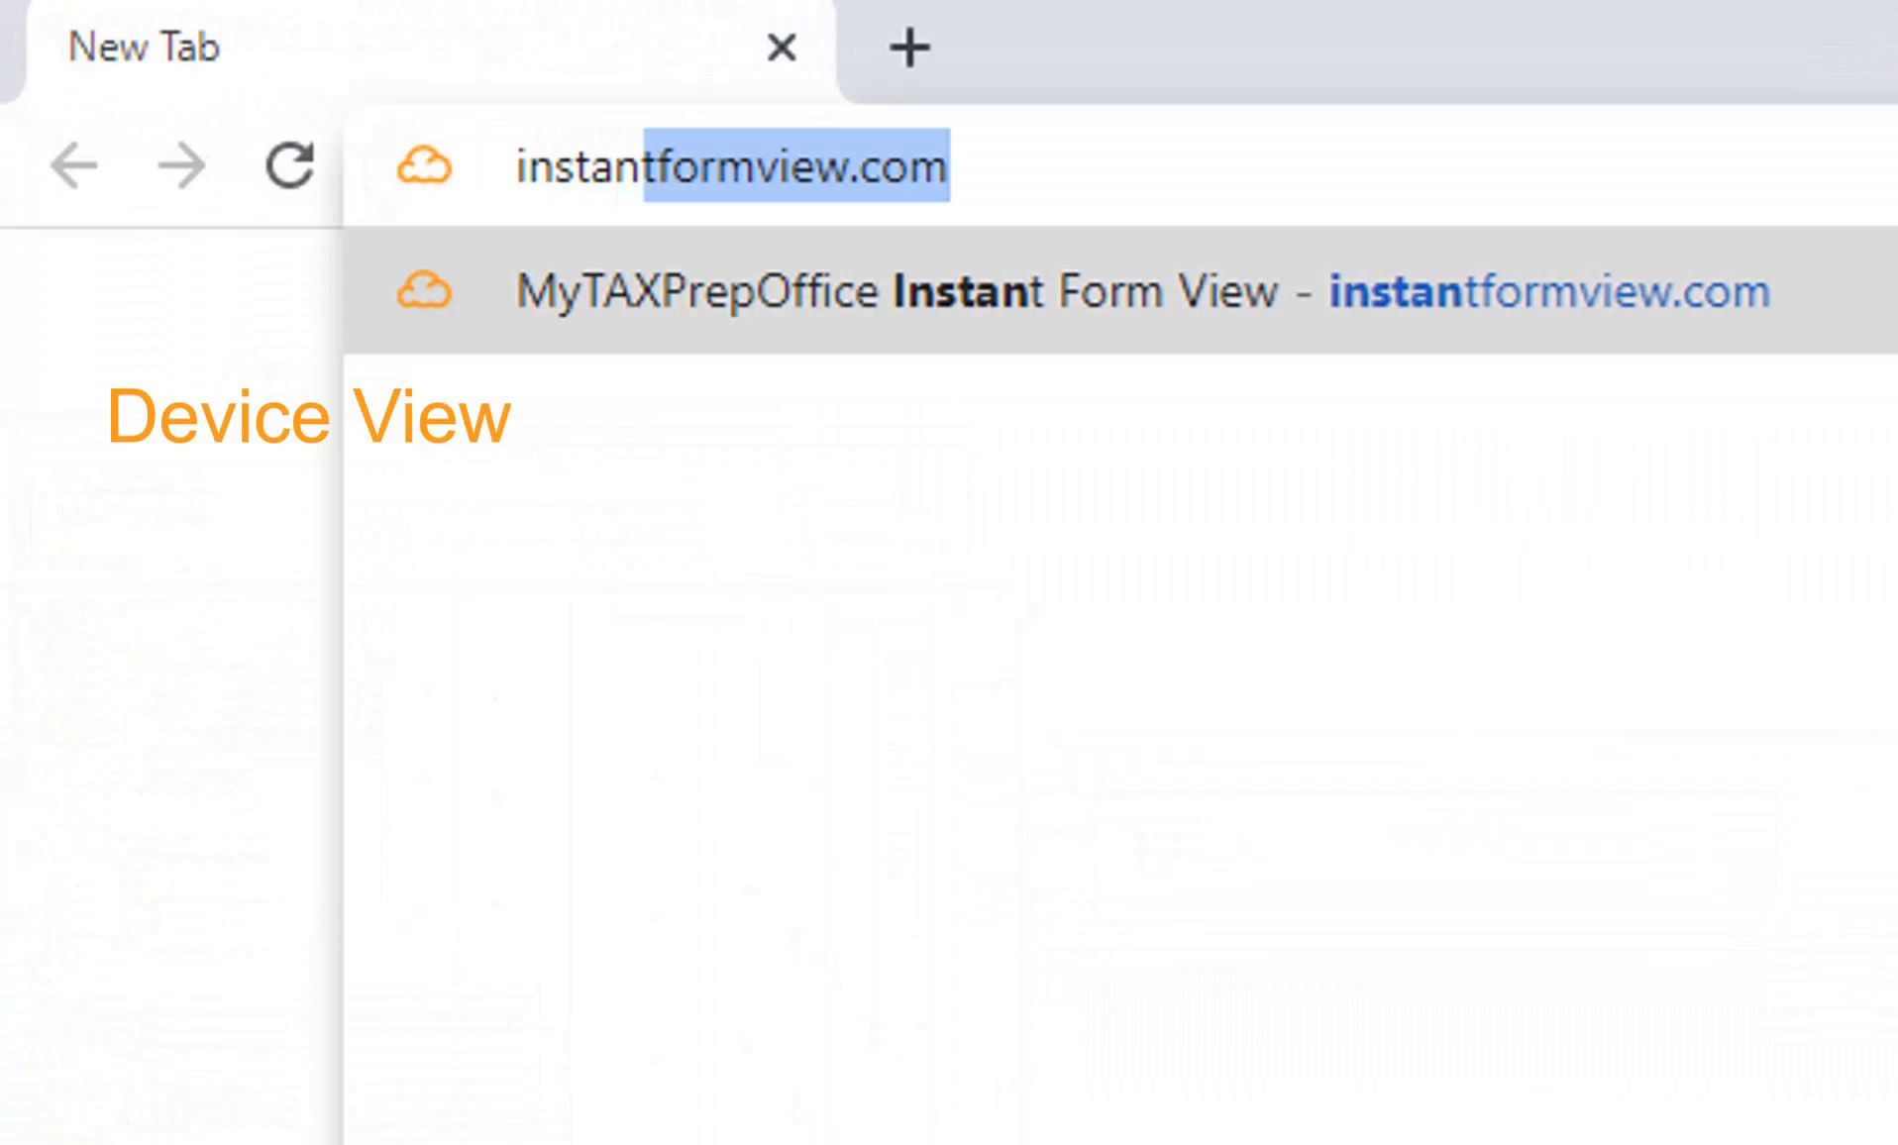
pyautogui.press('Return')
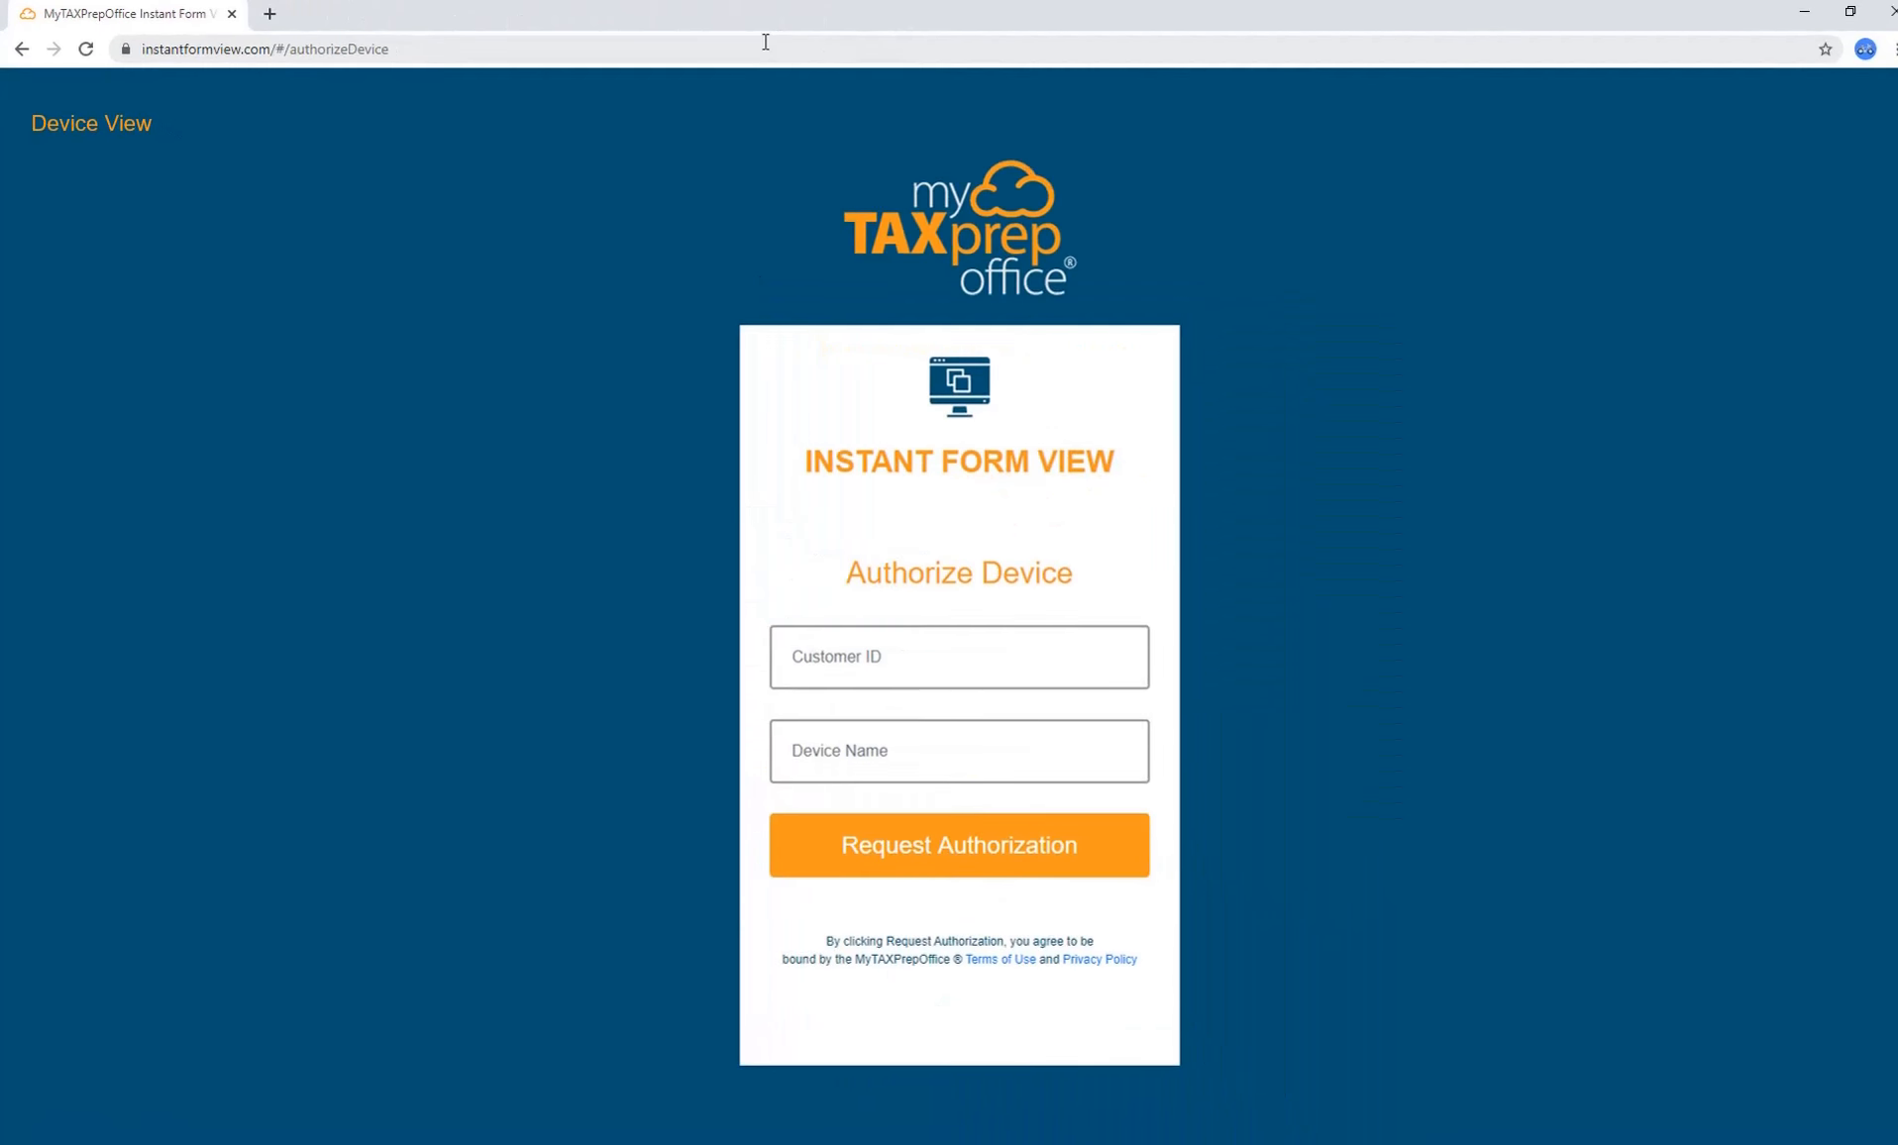
pyautogui.click(908, 661)
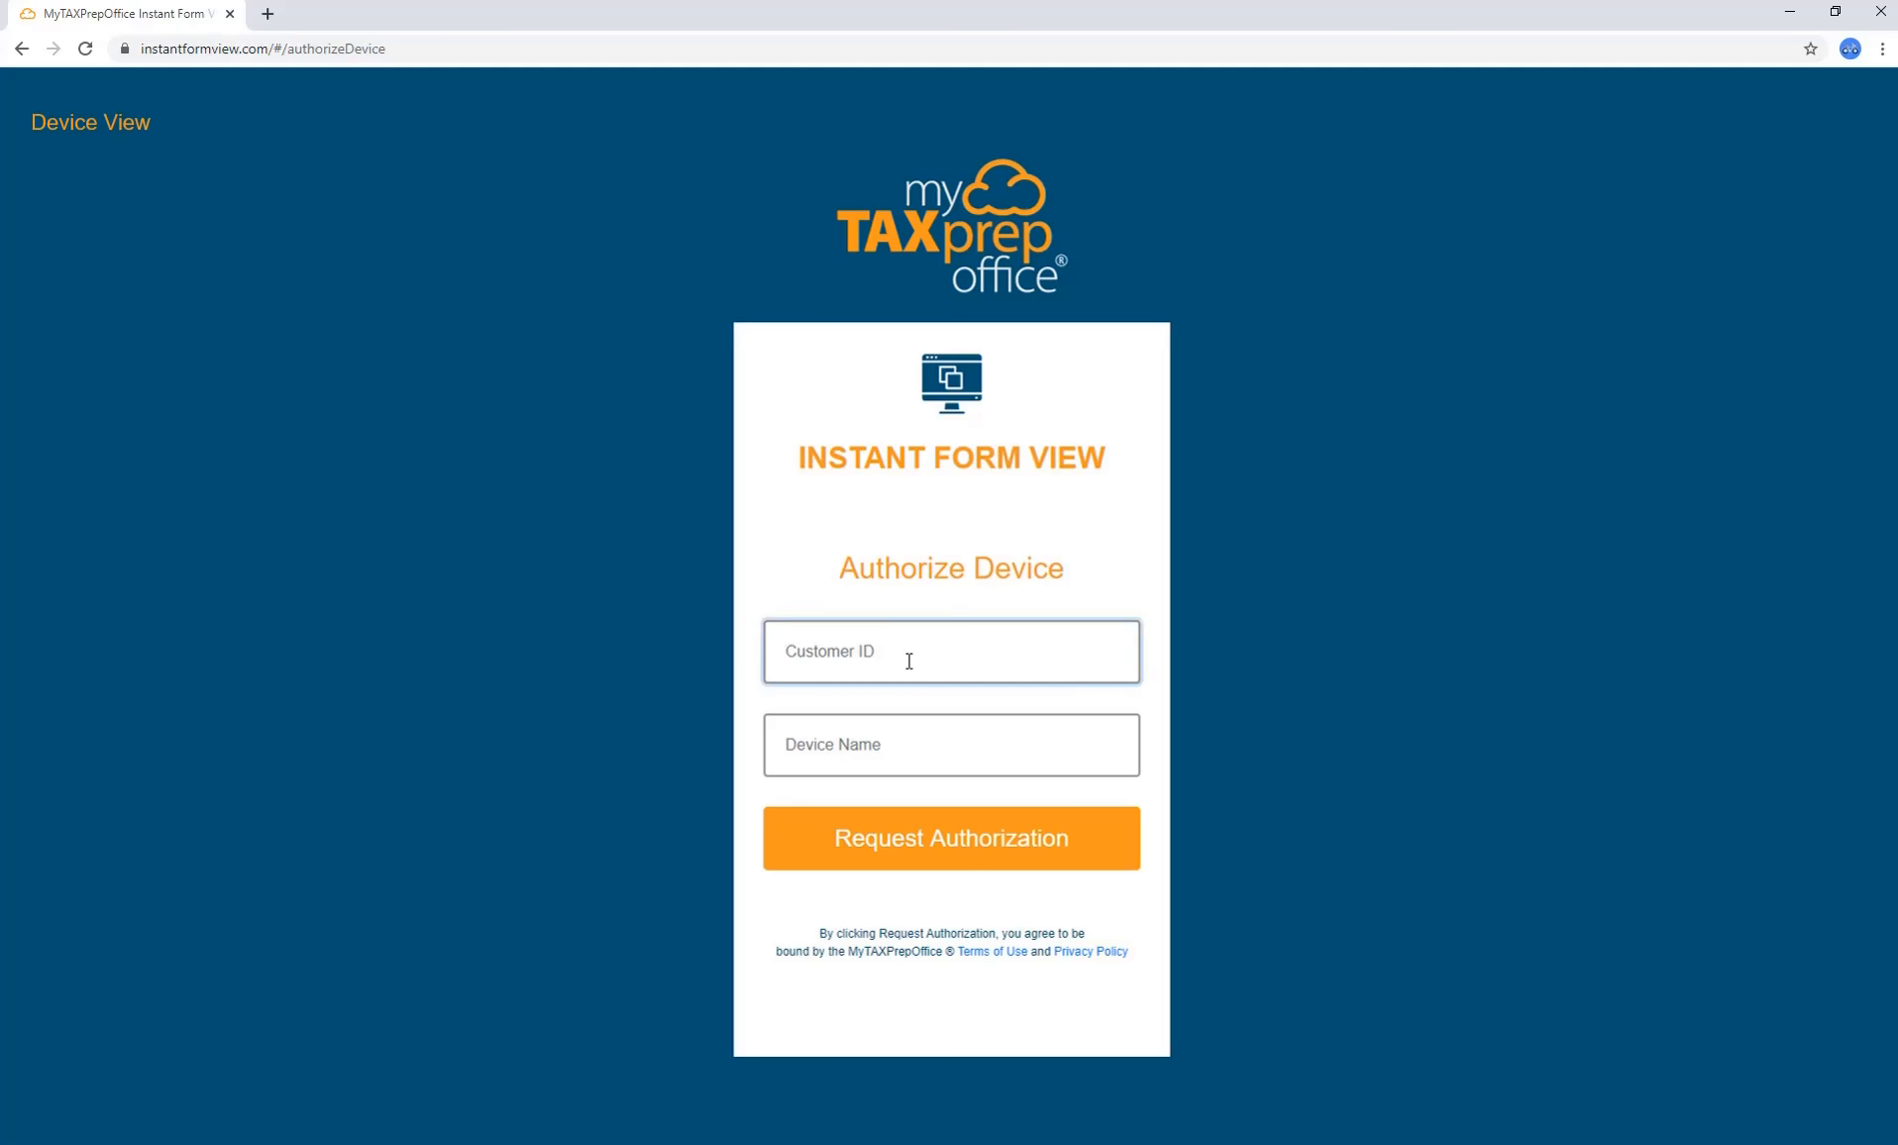
pyautogui.write('PRO1235')
pyautogui.press('Tab')
pyautogui.write('Taxpayer iPad')
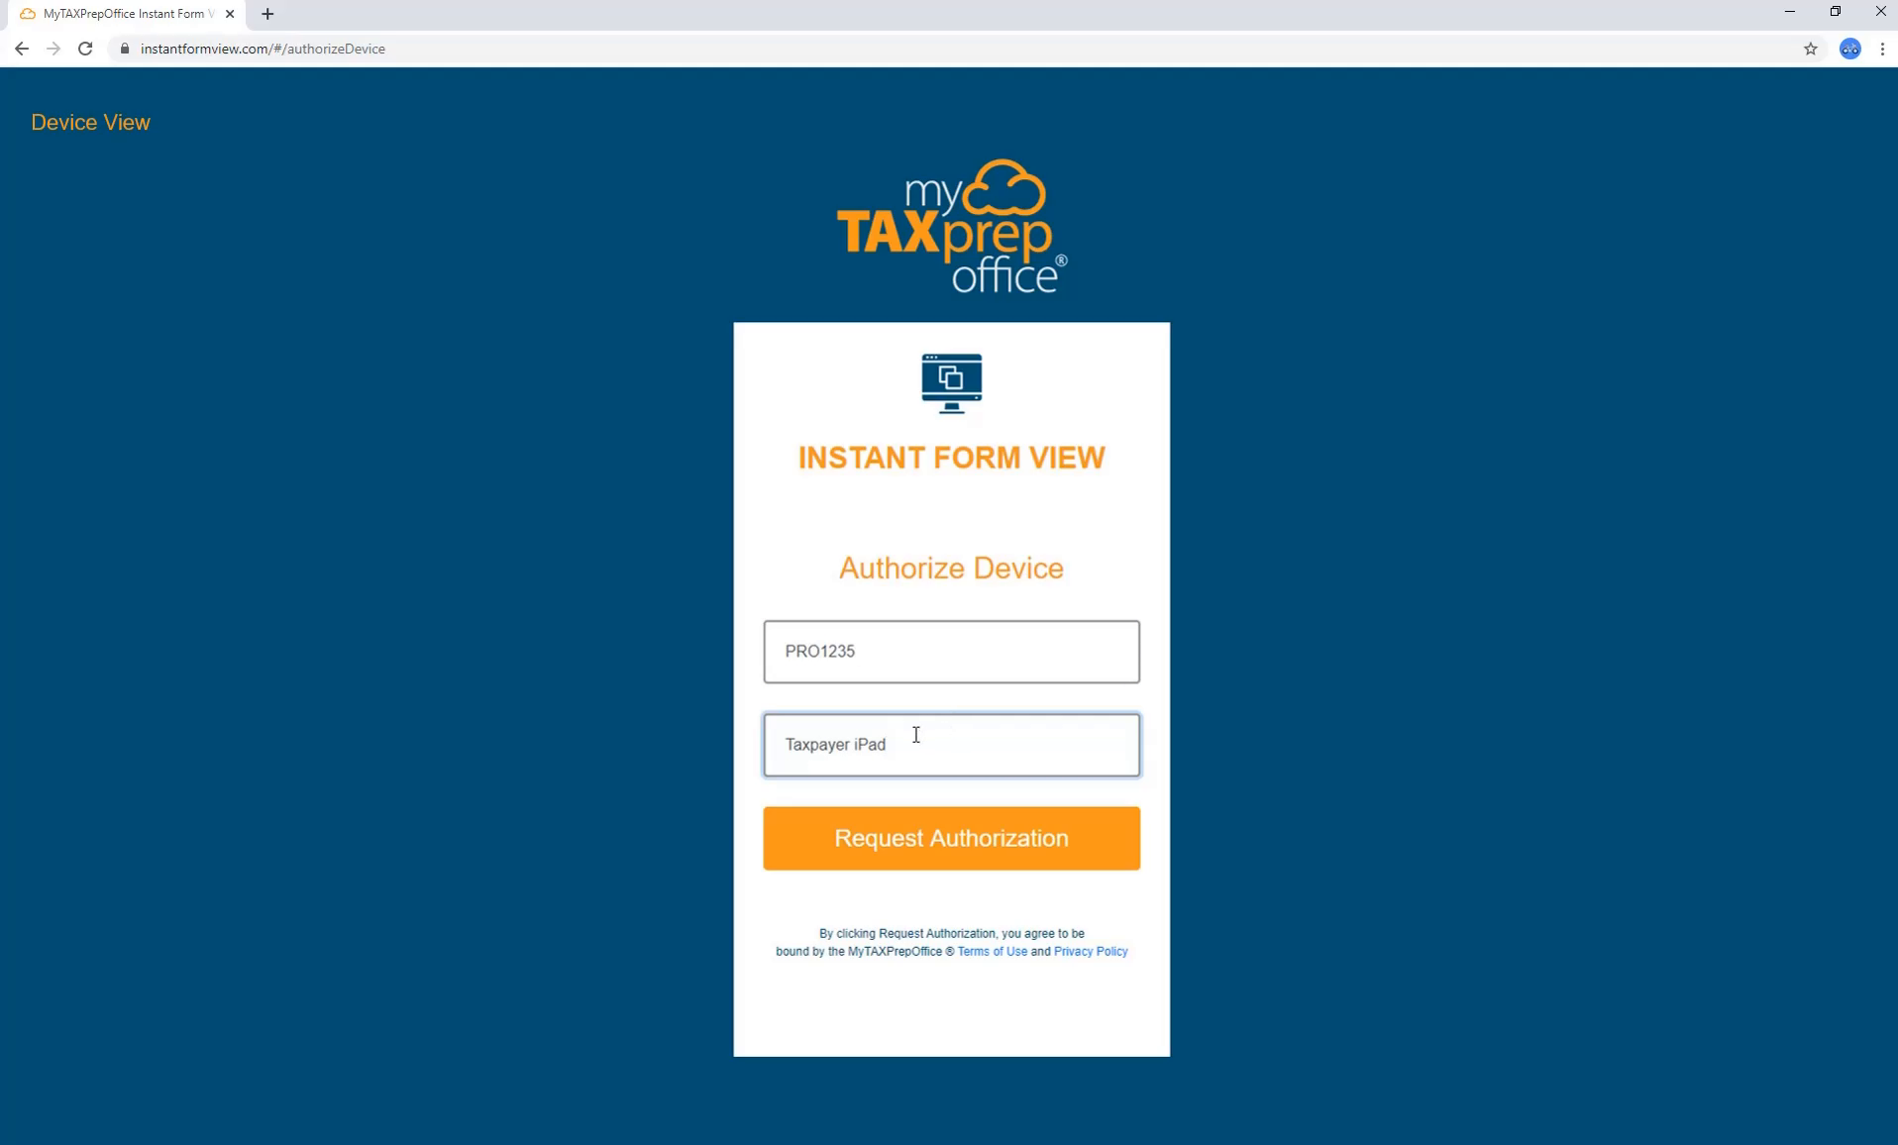
pyautogui.click(949, 842)
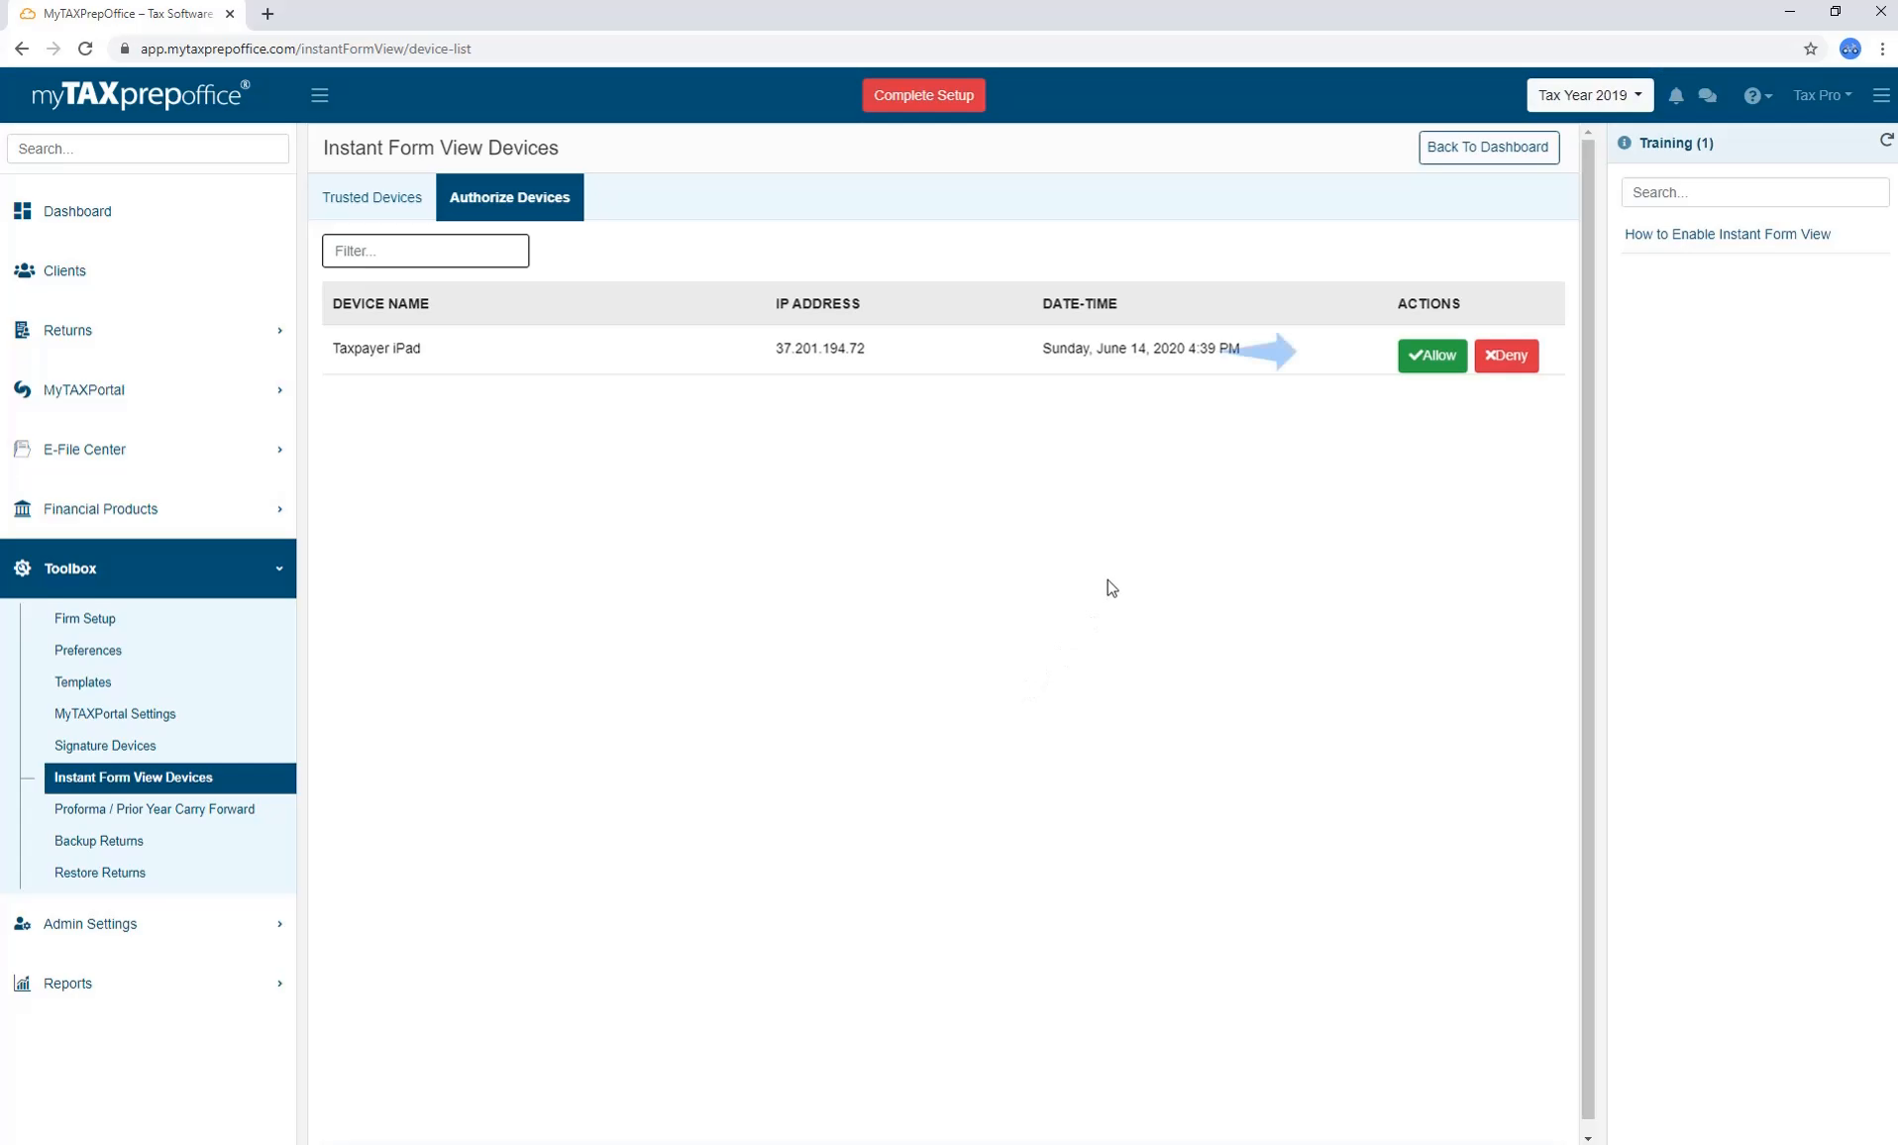
# Allow the Taxpayer iPad request and view its actions among Trusted Devices.
pyautogui.click(1417, 359)
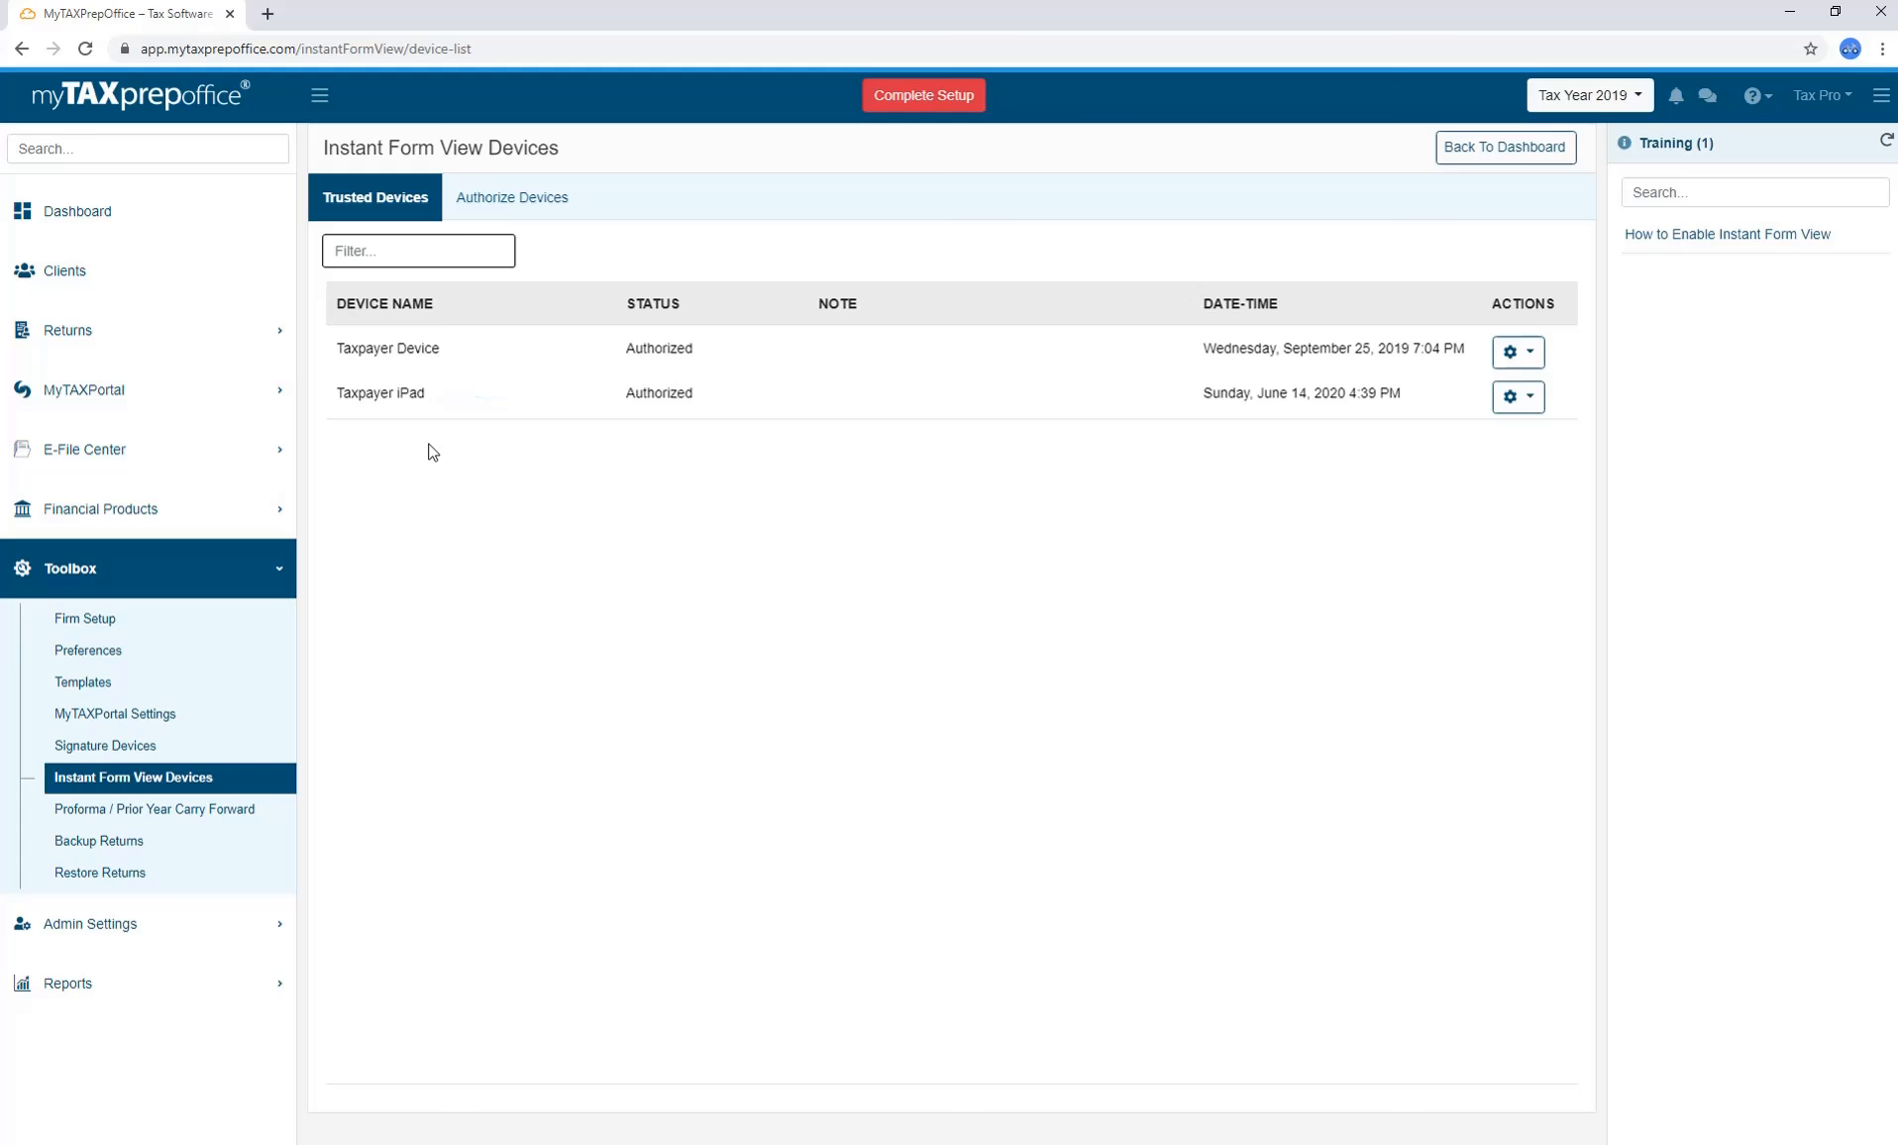
pyautogui.click(1517, 397)
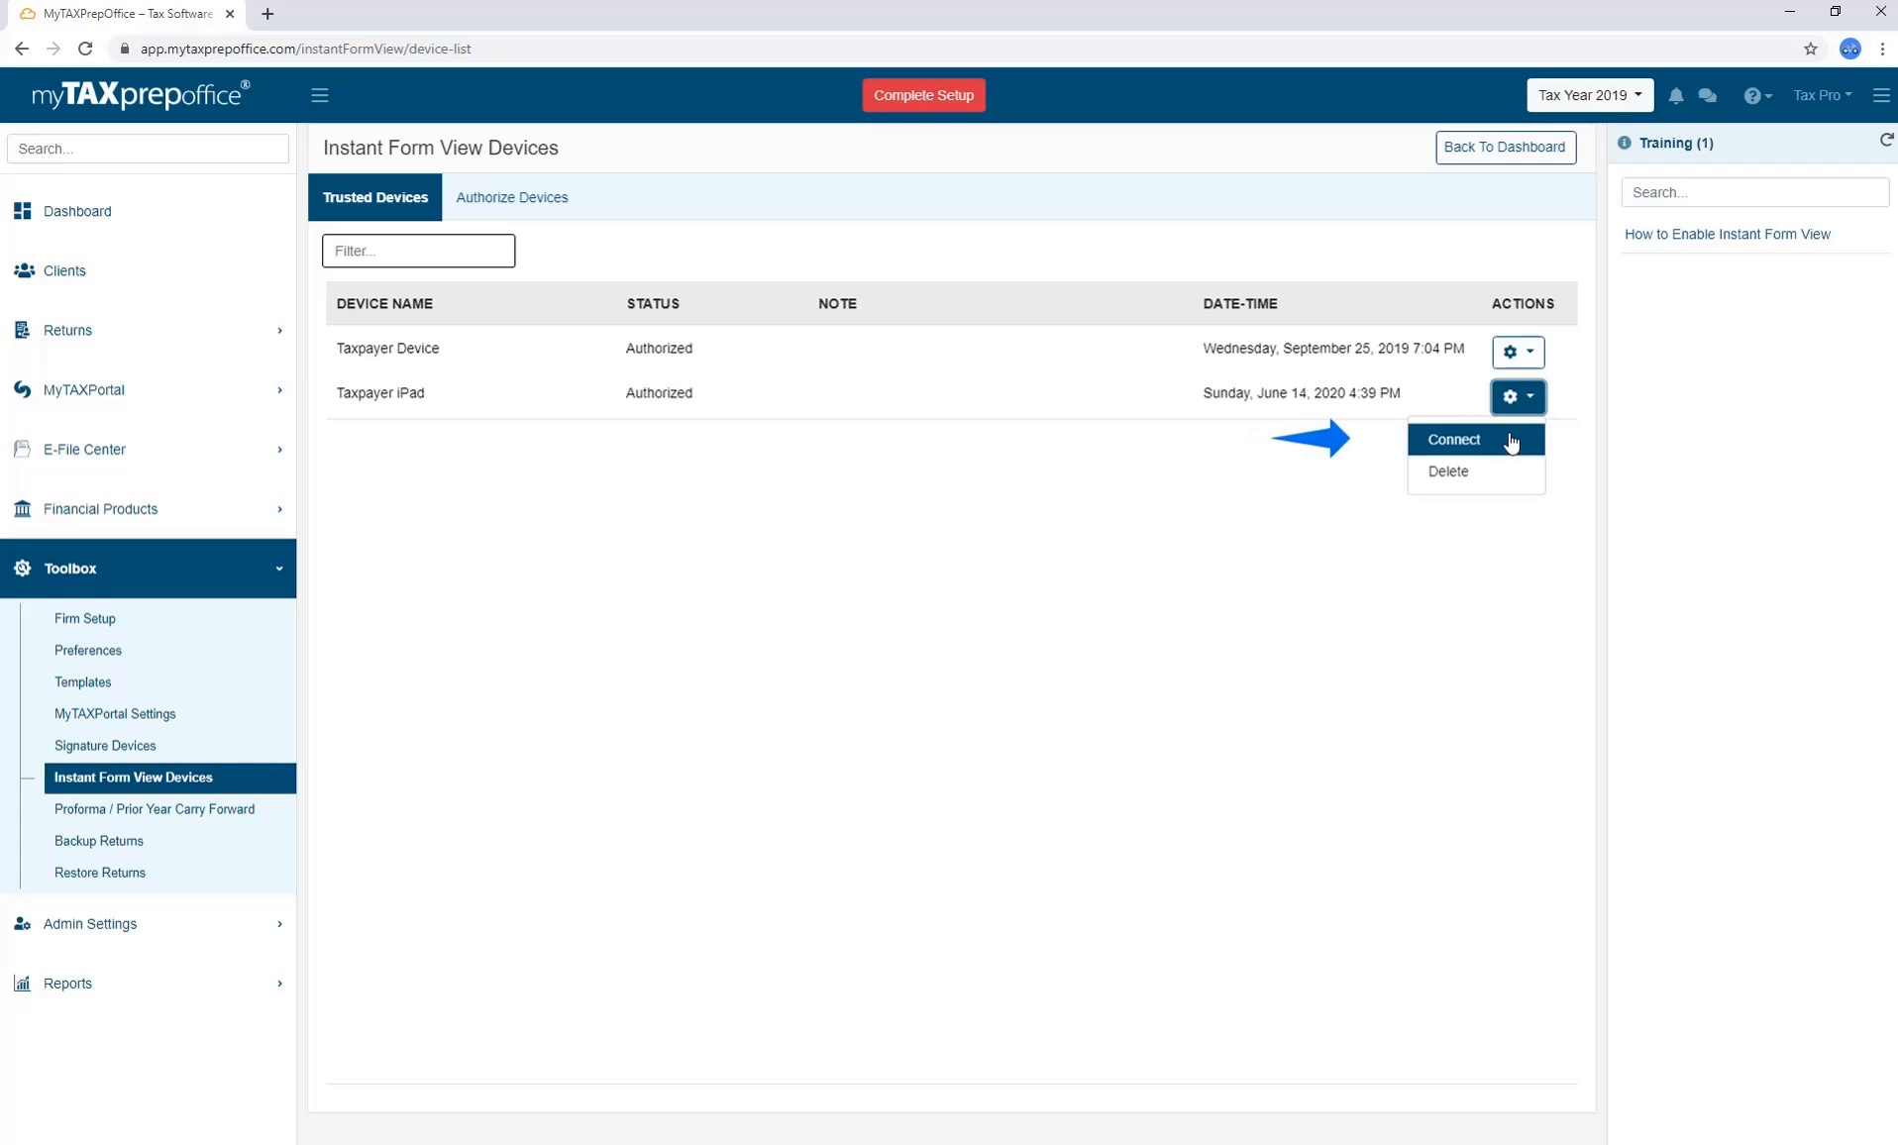
# Connect Instant Form View to the Taxpayer iPad with its PIN, then review active sessions.
pyautogui.click(1511, 441)
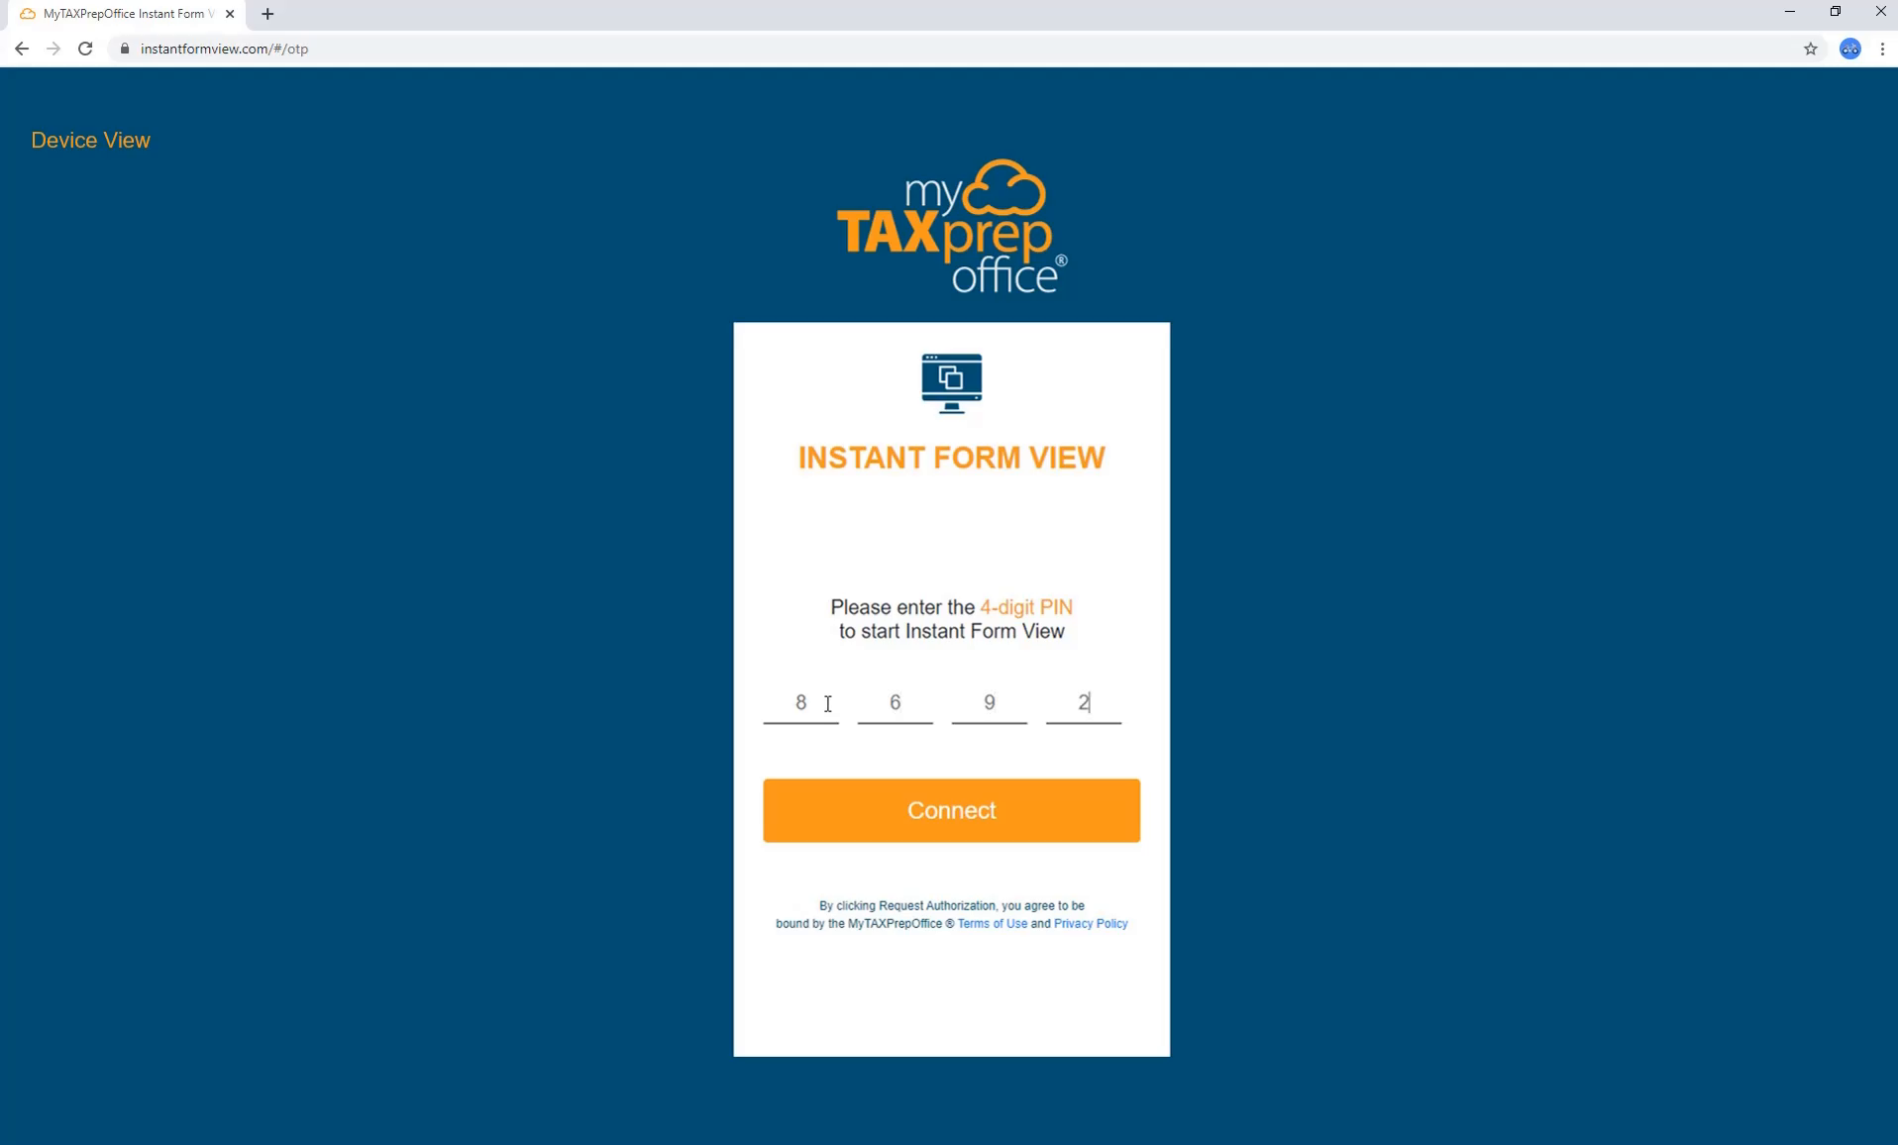
pyautogui.click(874, 813)
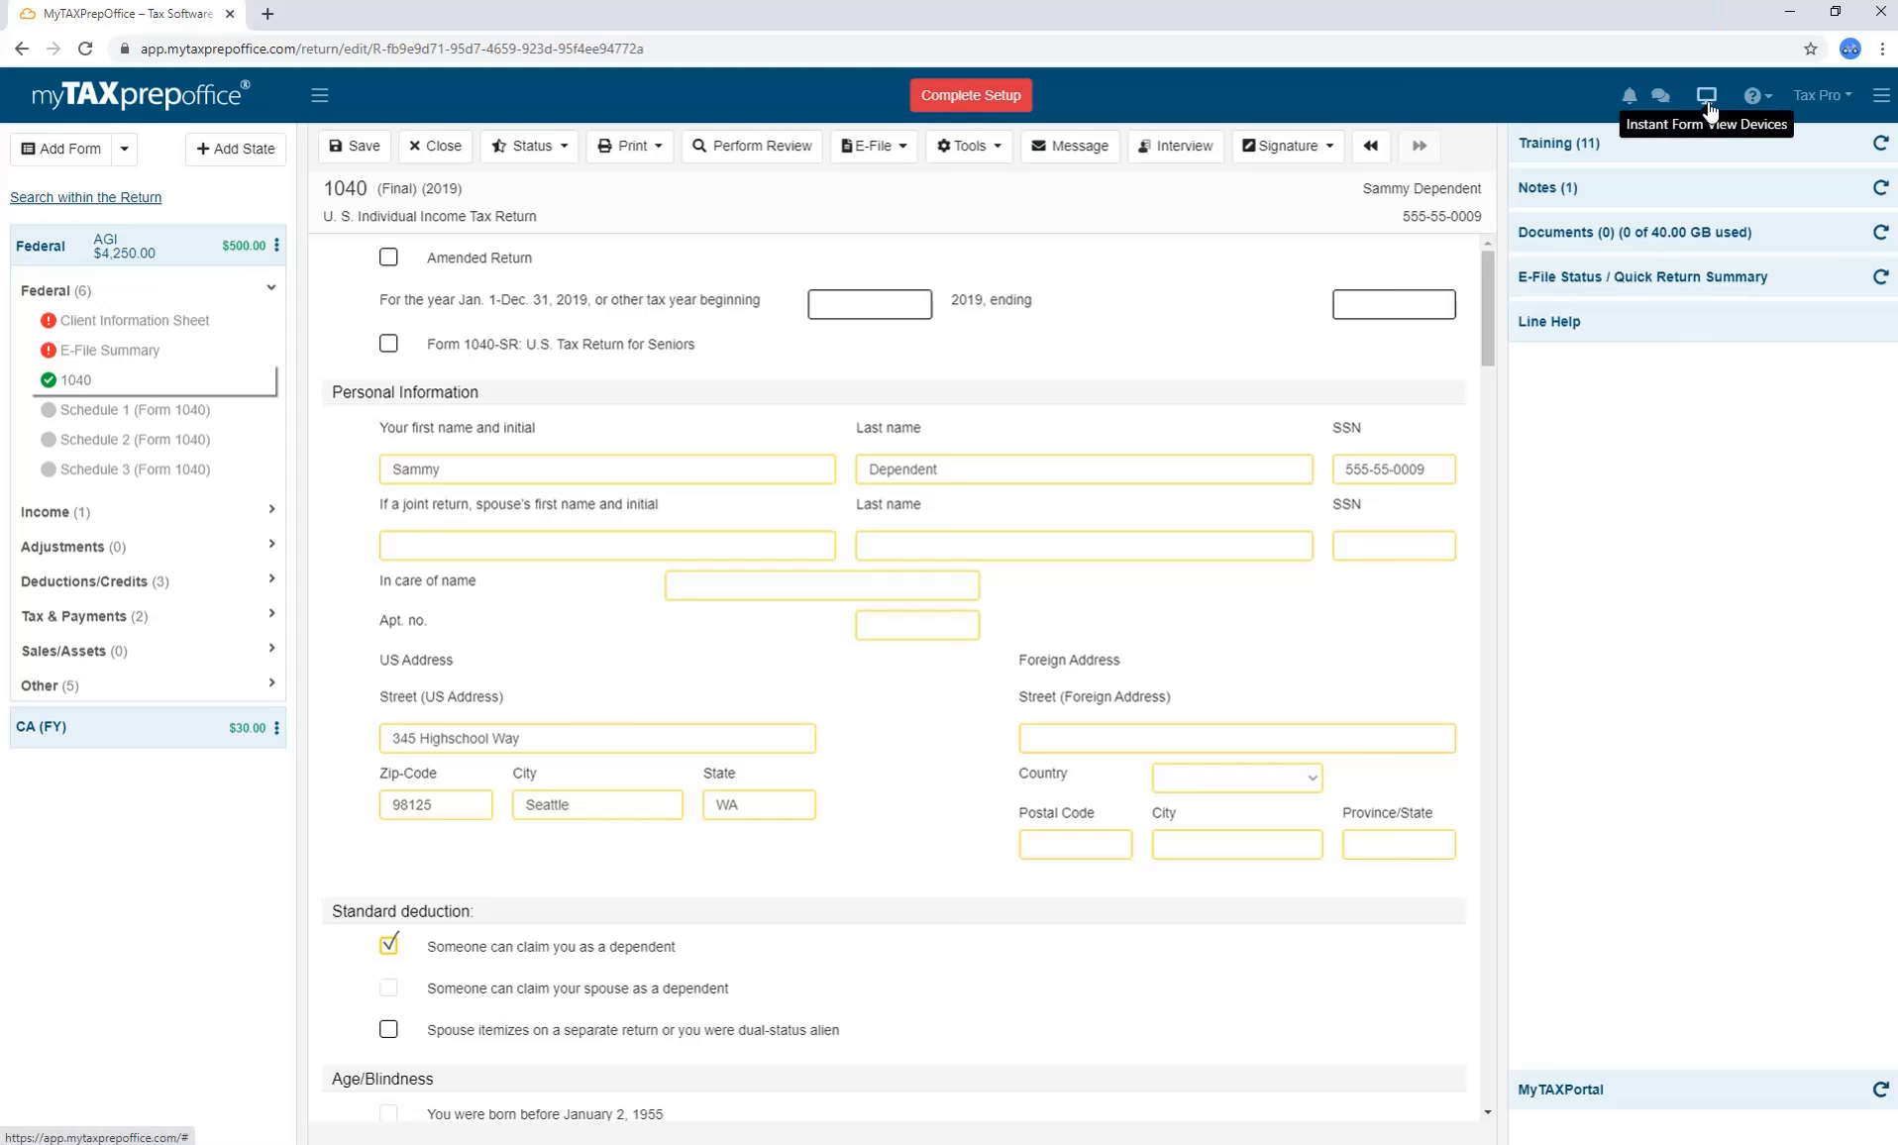
pyautogui.click(1706, 103)
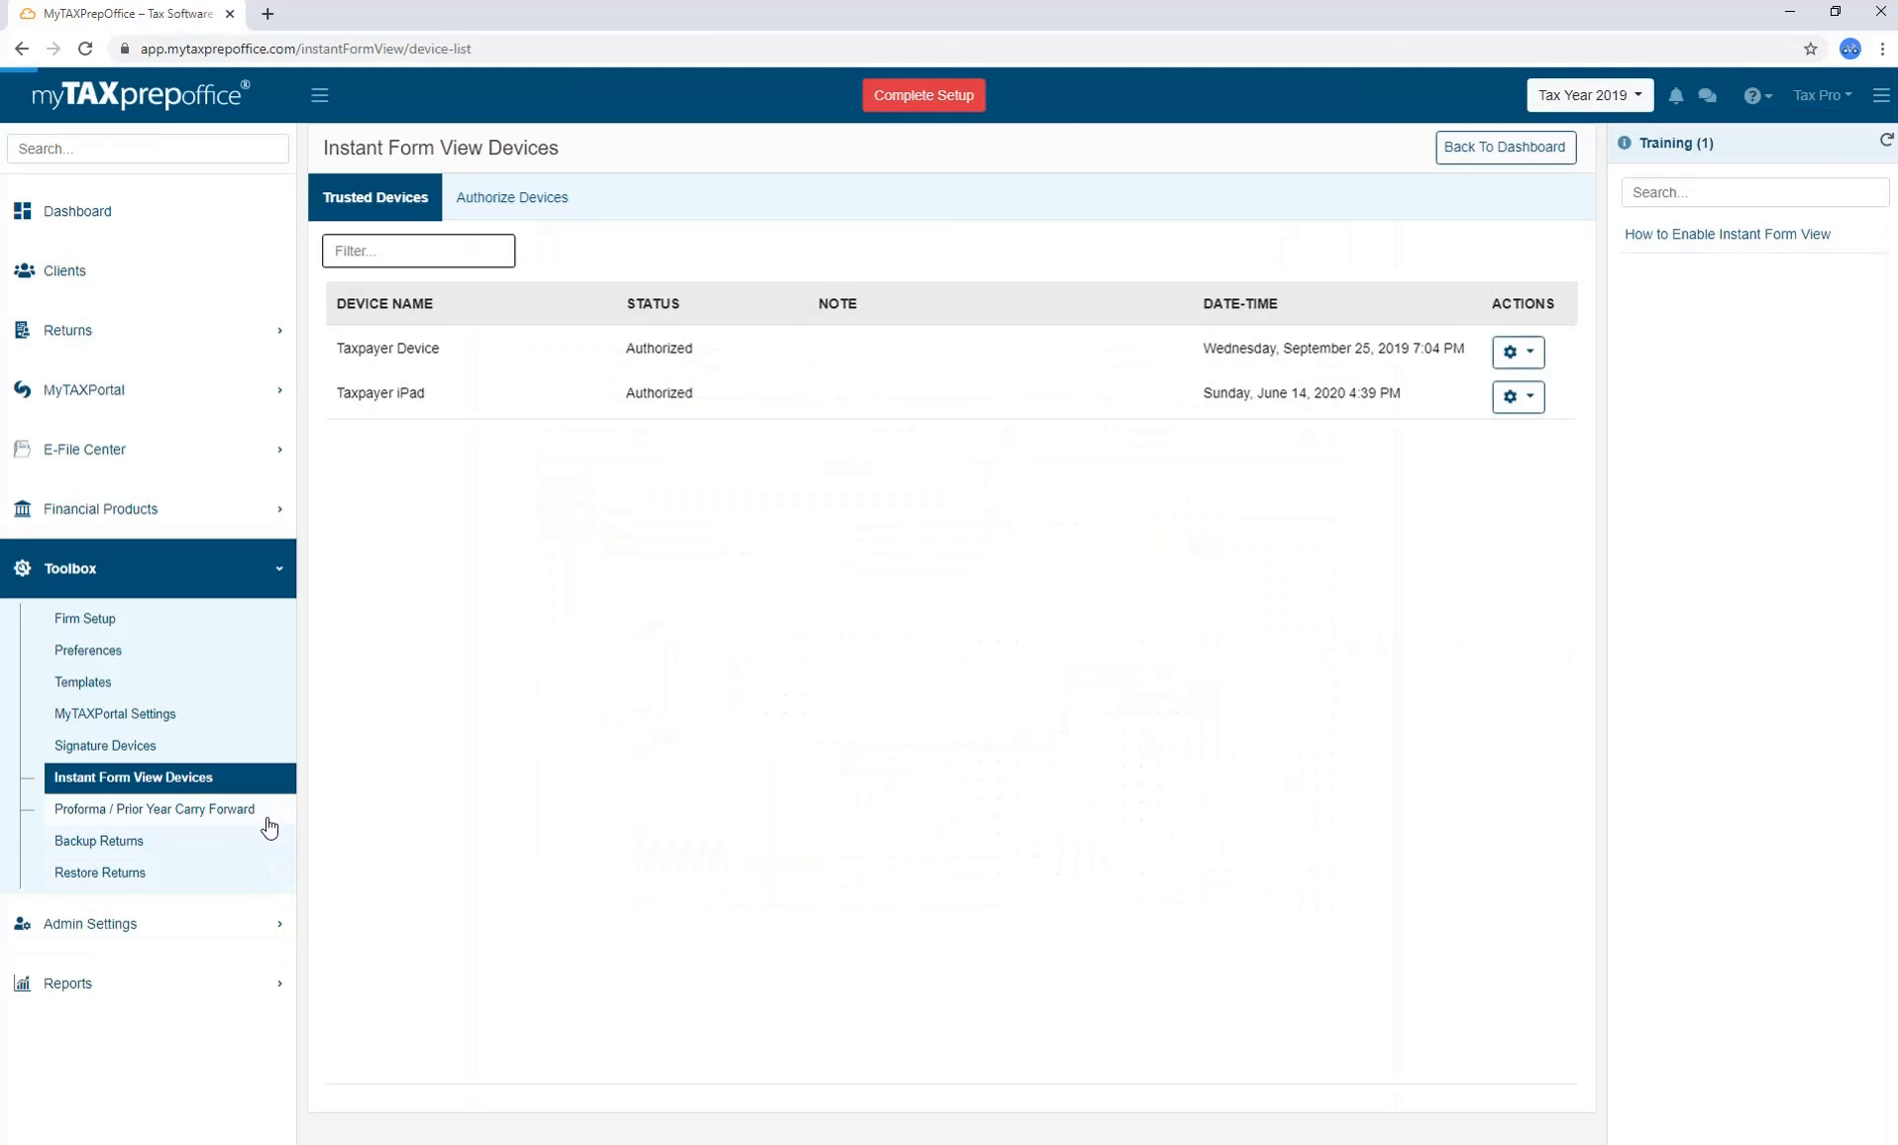
# Browse the Proforma / Prior Year Carry Forward, Backup Returns and Restore Returns pages.
pyautogui.click(266, 820)
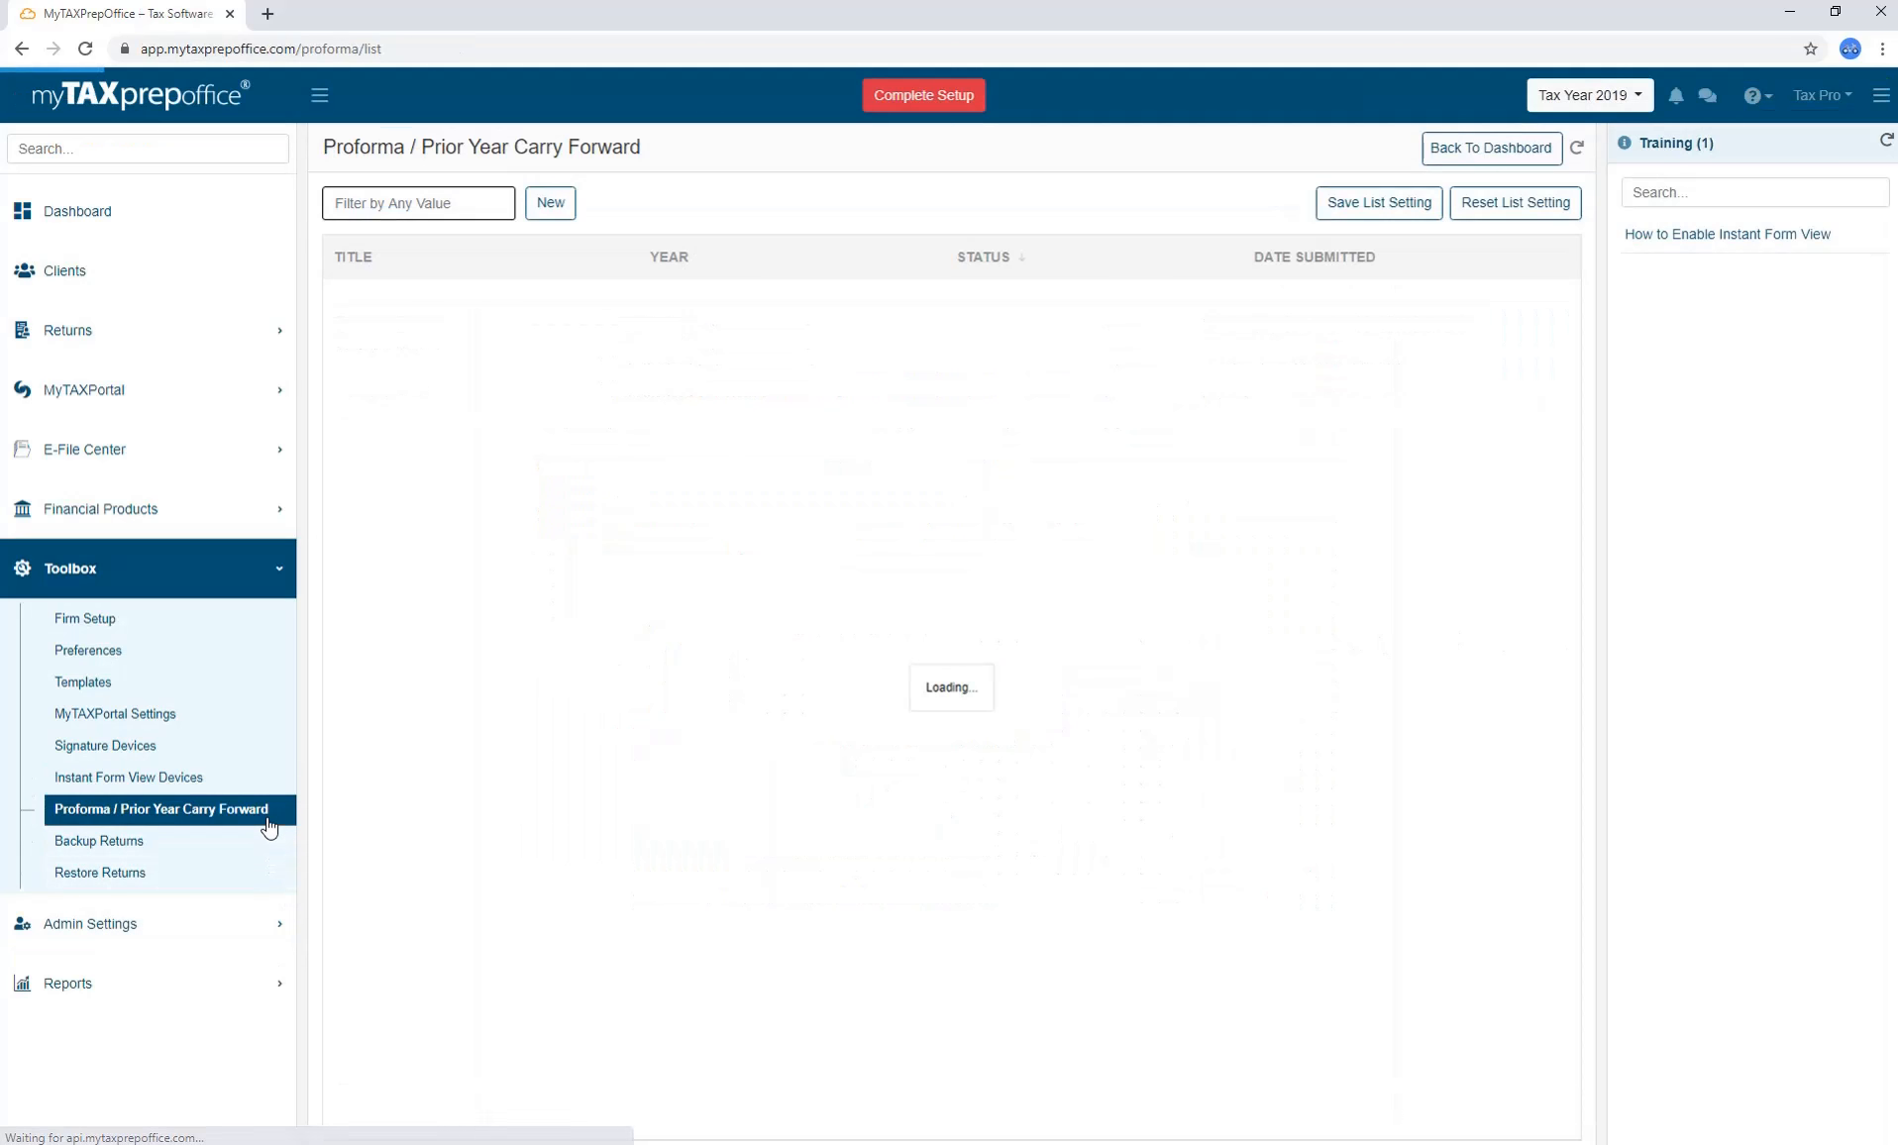
pyautogui.click(263, 858)
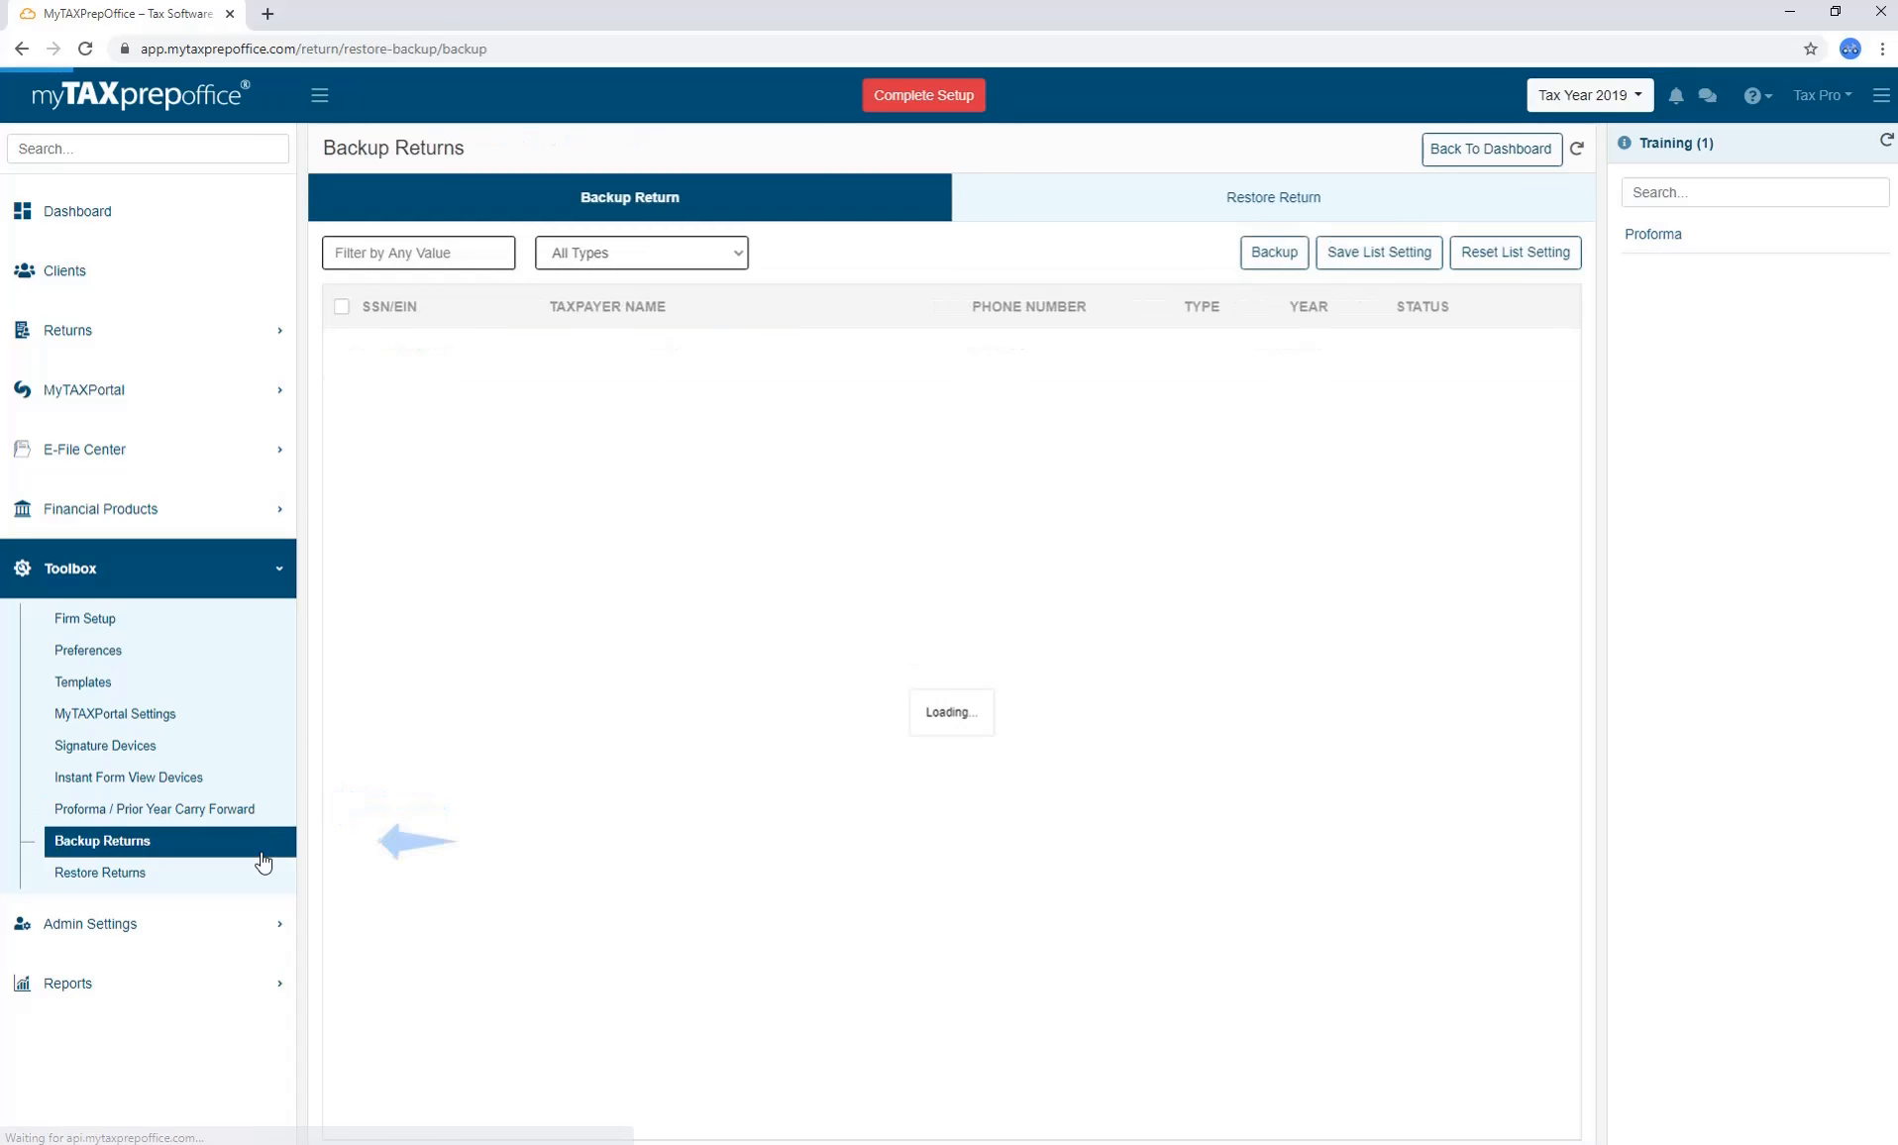
pyautogui.click(259, 876)
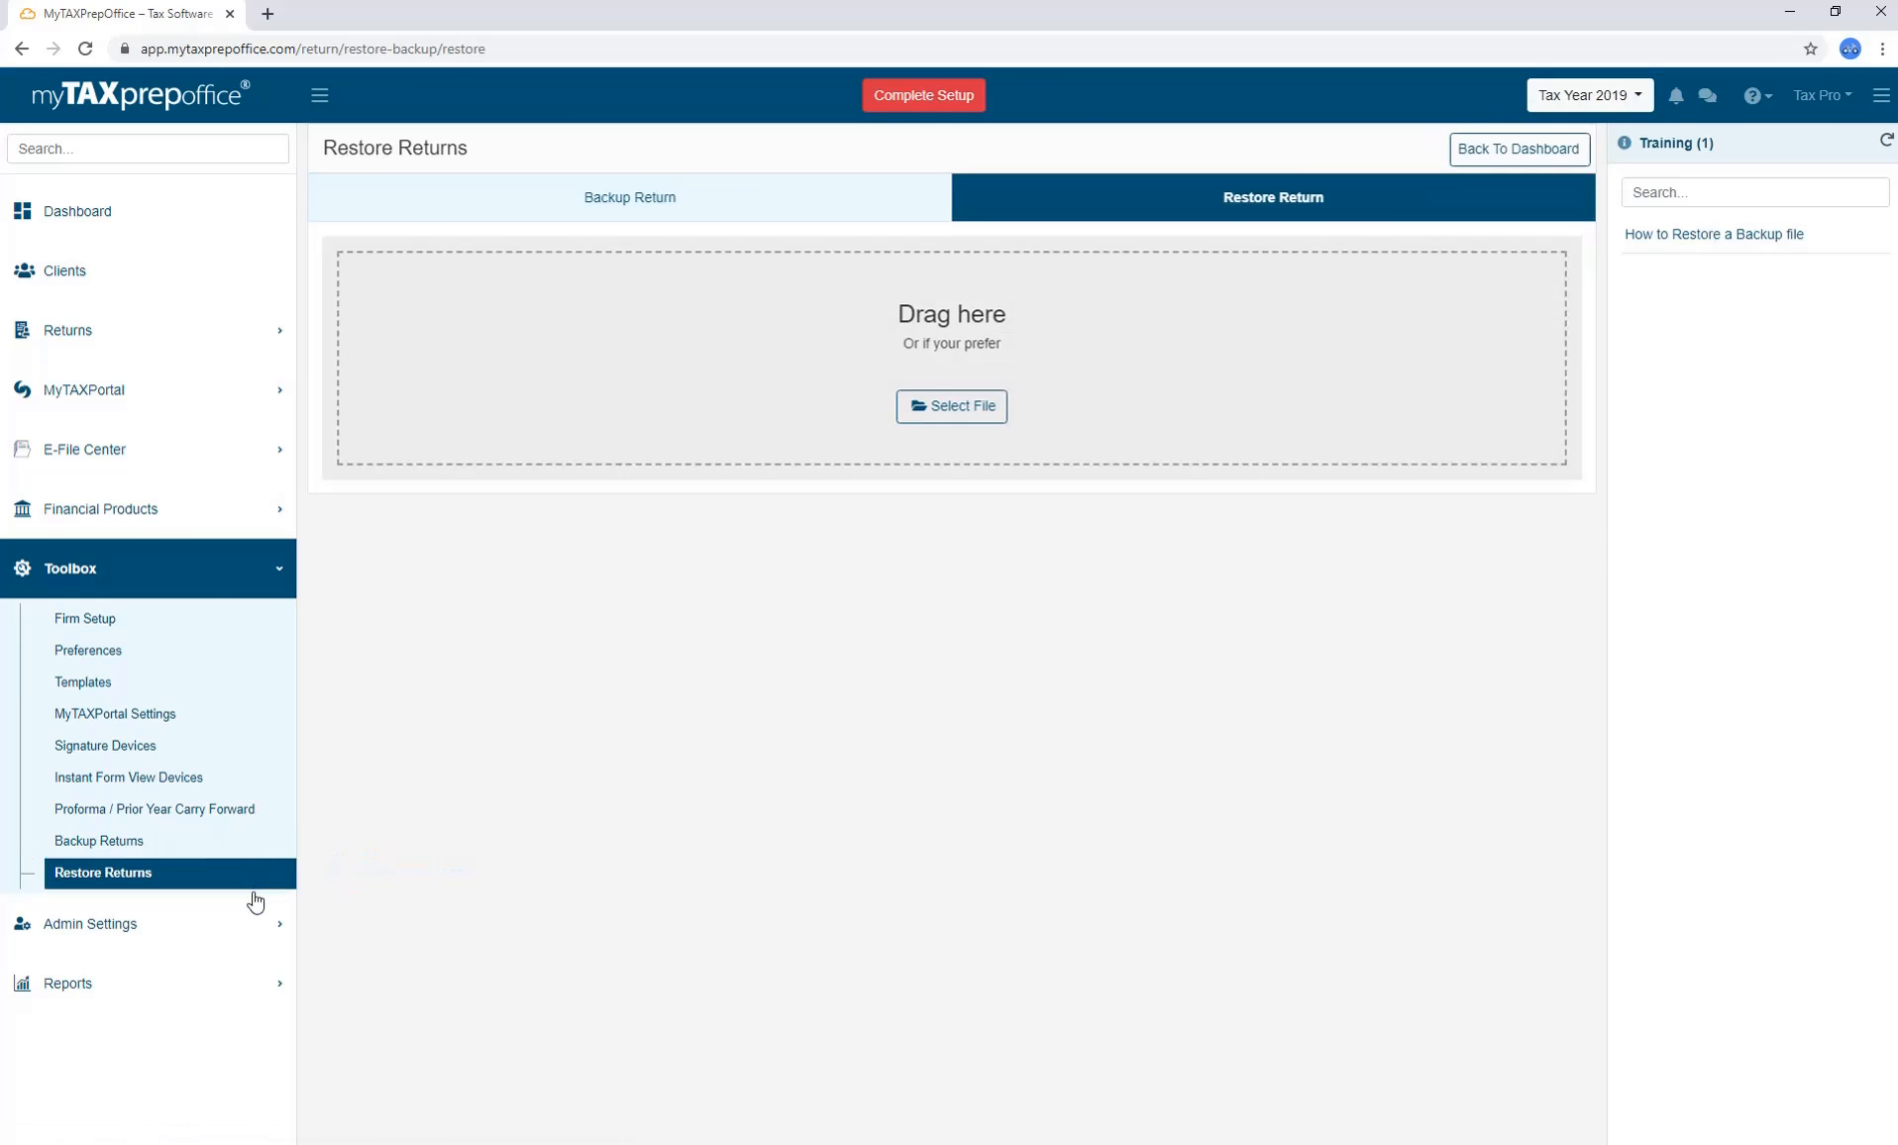
pyautogui.click(255, 936)
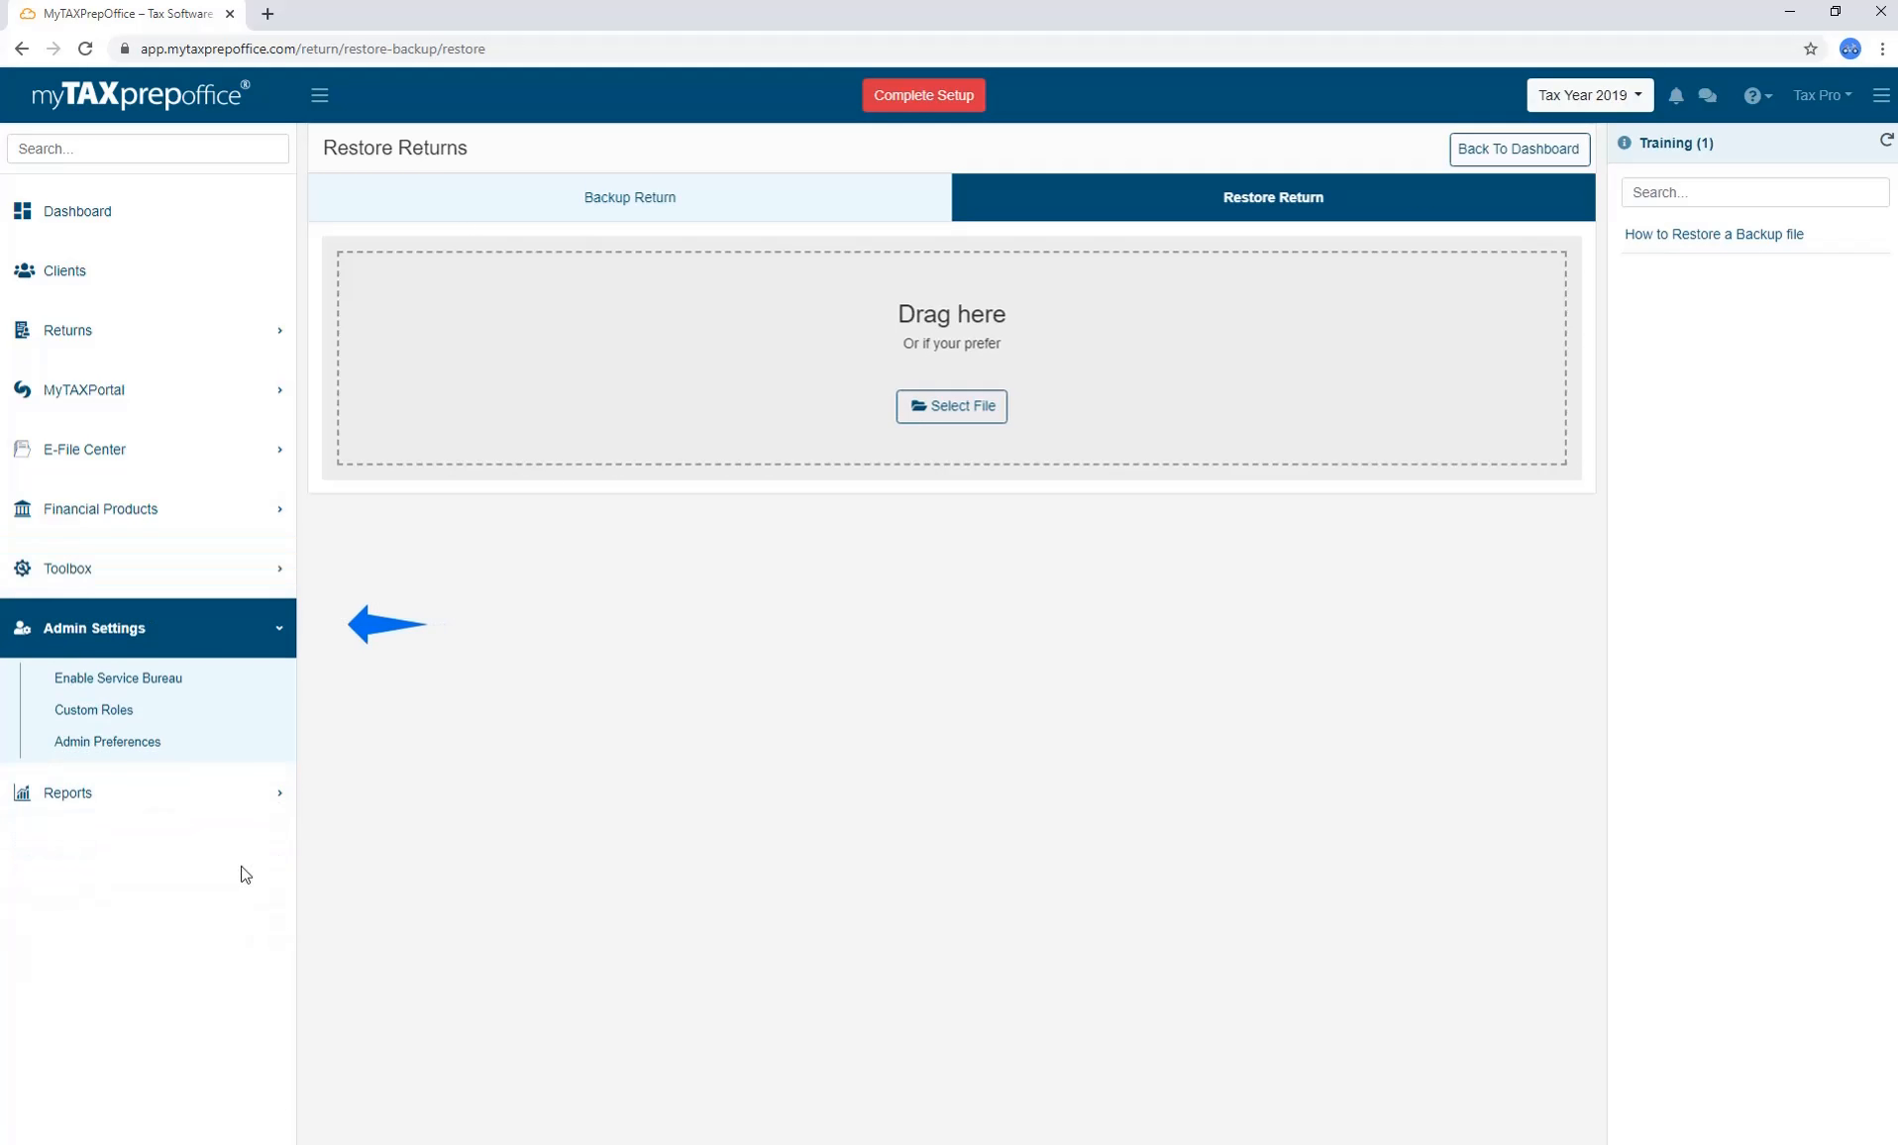
# Check Enable Service Bureau, then view Custom Roles and the Admin and Assistant action menus.
pyautogui.click(236, 693)
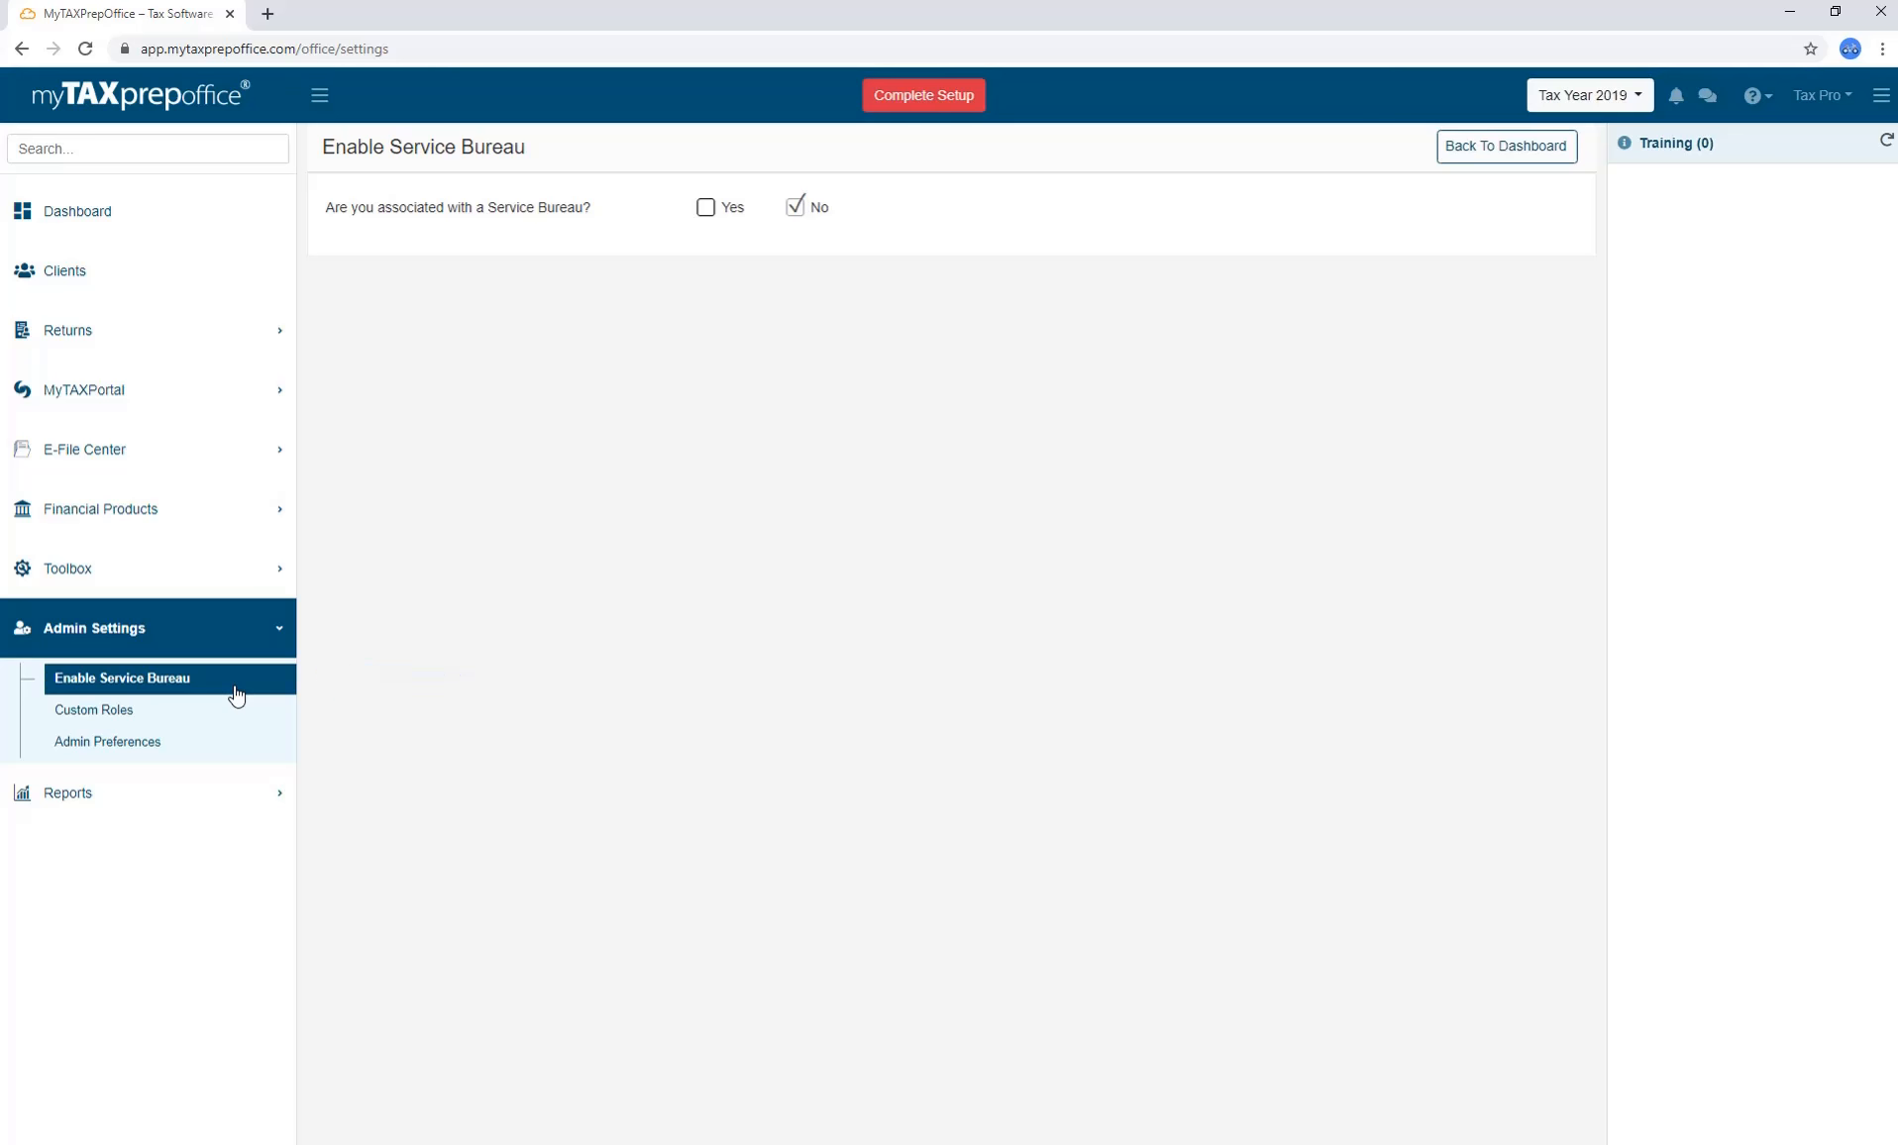
pyautogui.click(236, 716)
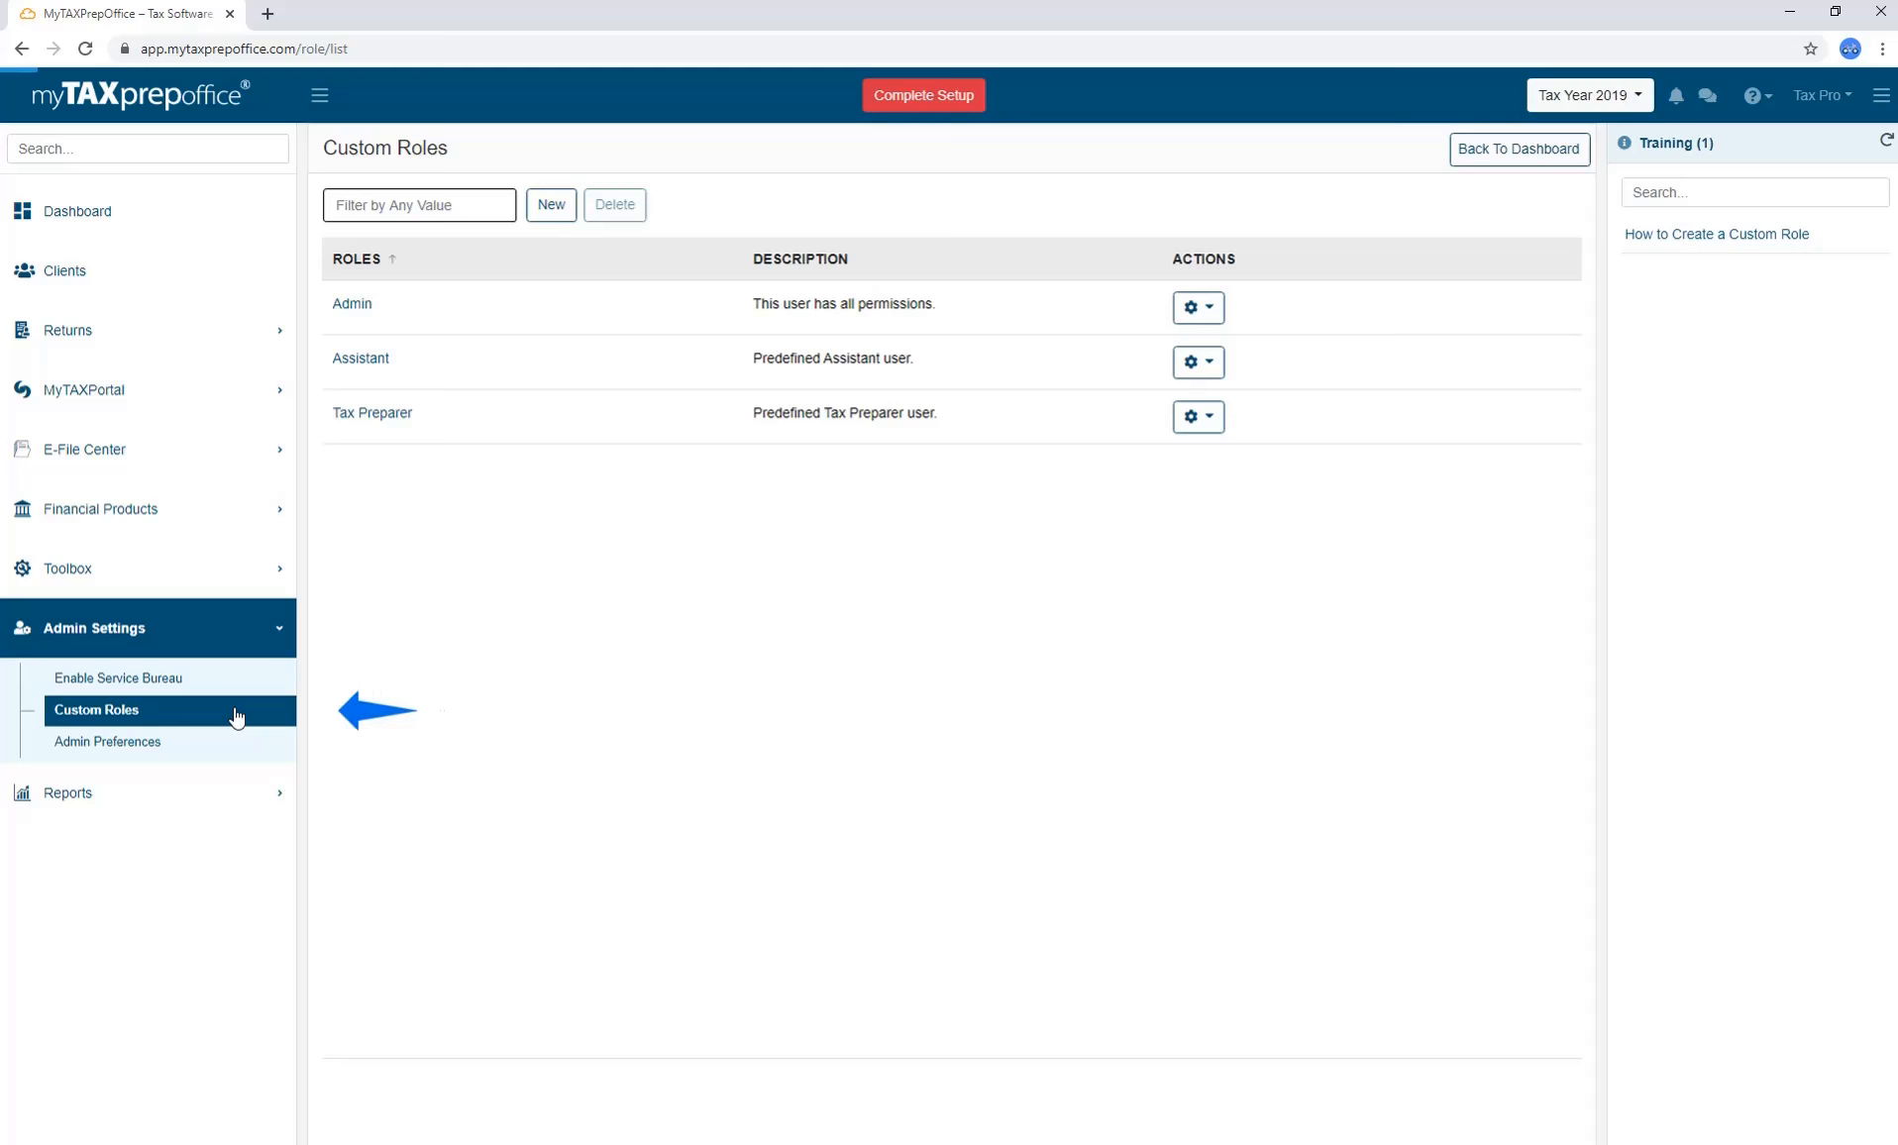
pyautogui.click(1196, 310)
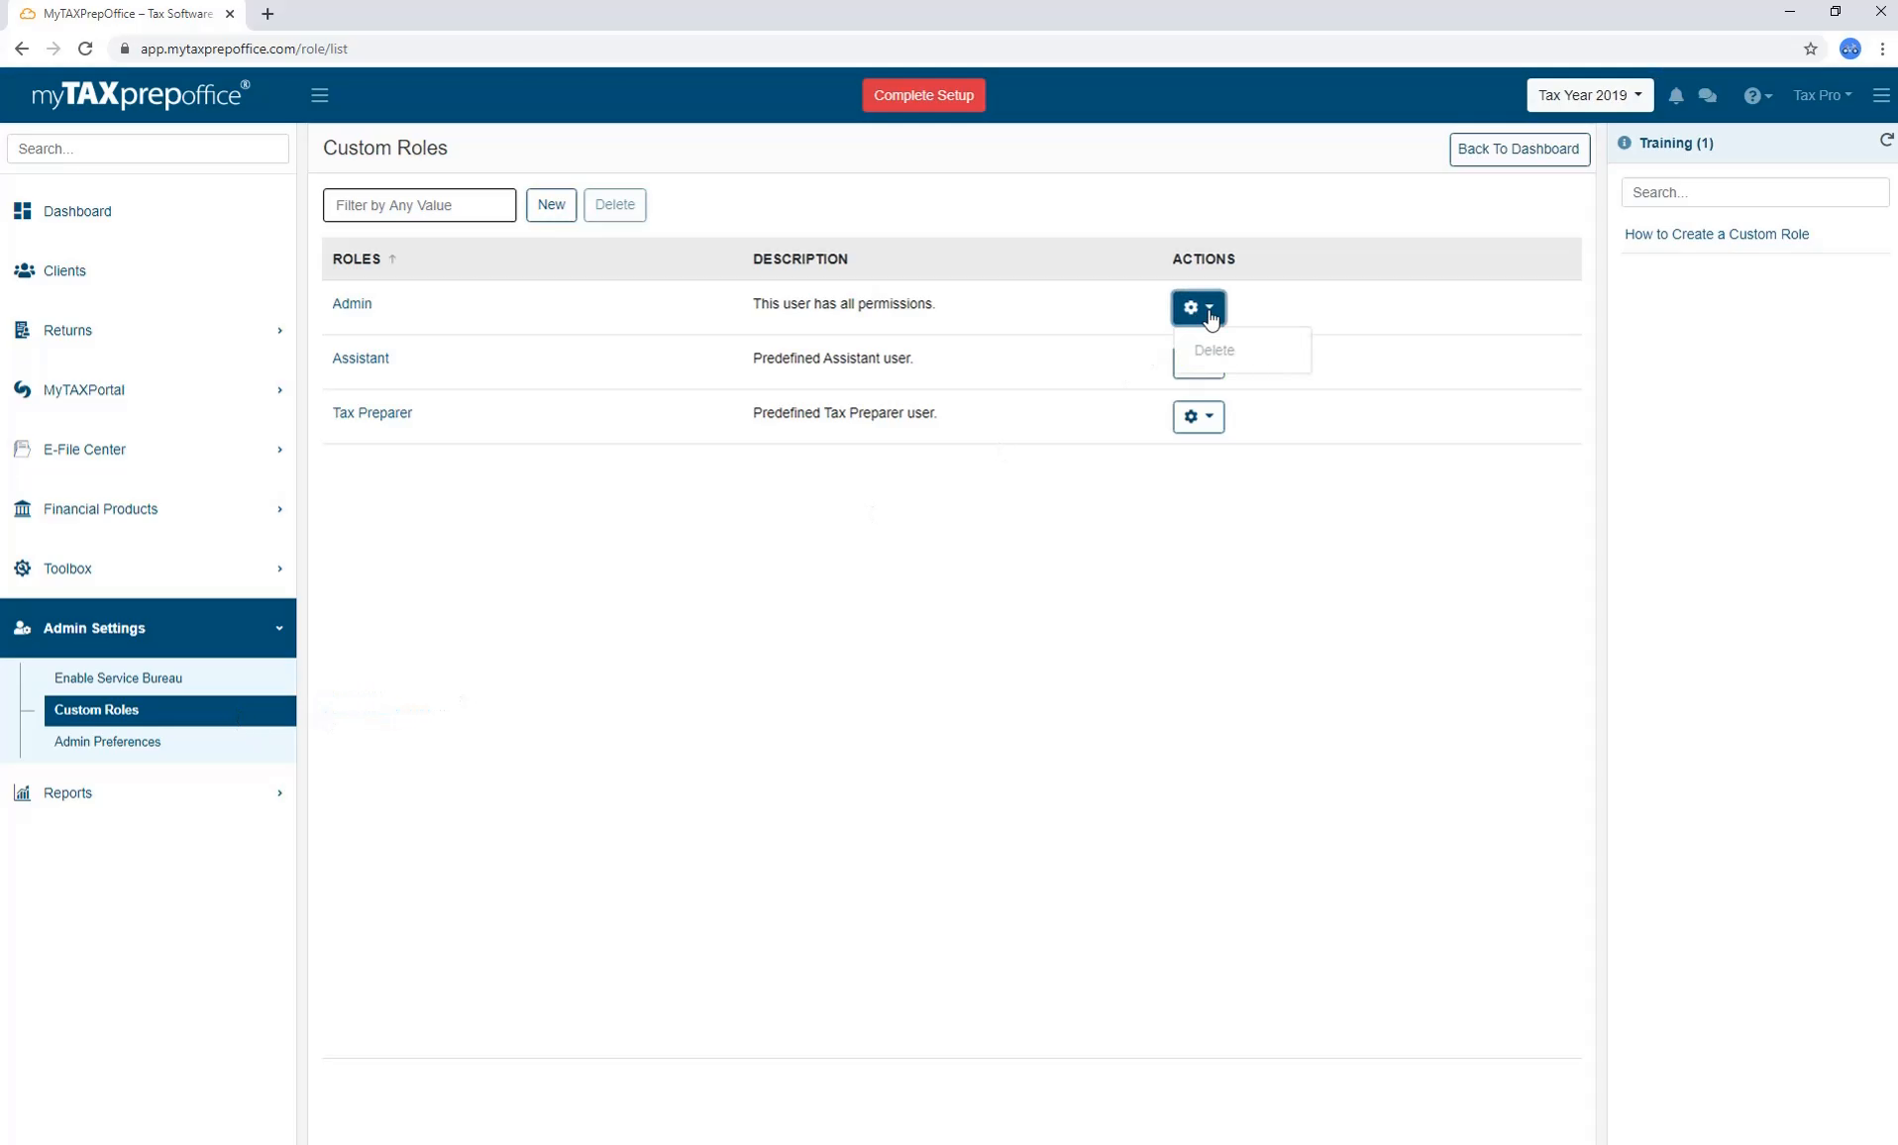
pyautogui.click(1205, 360)
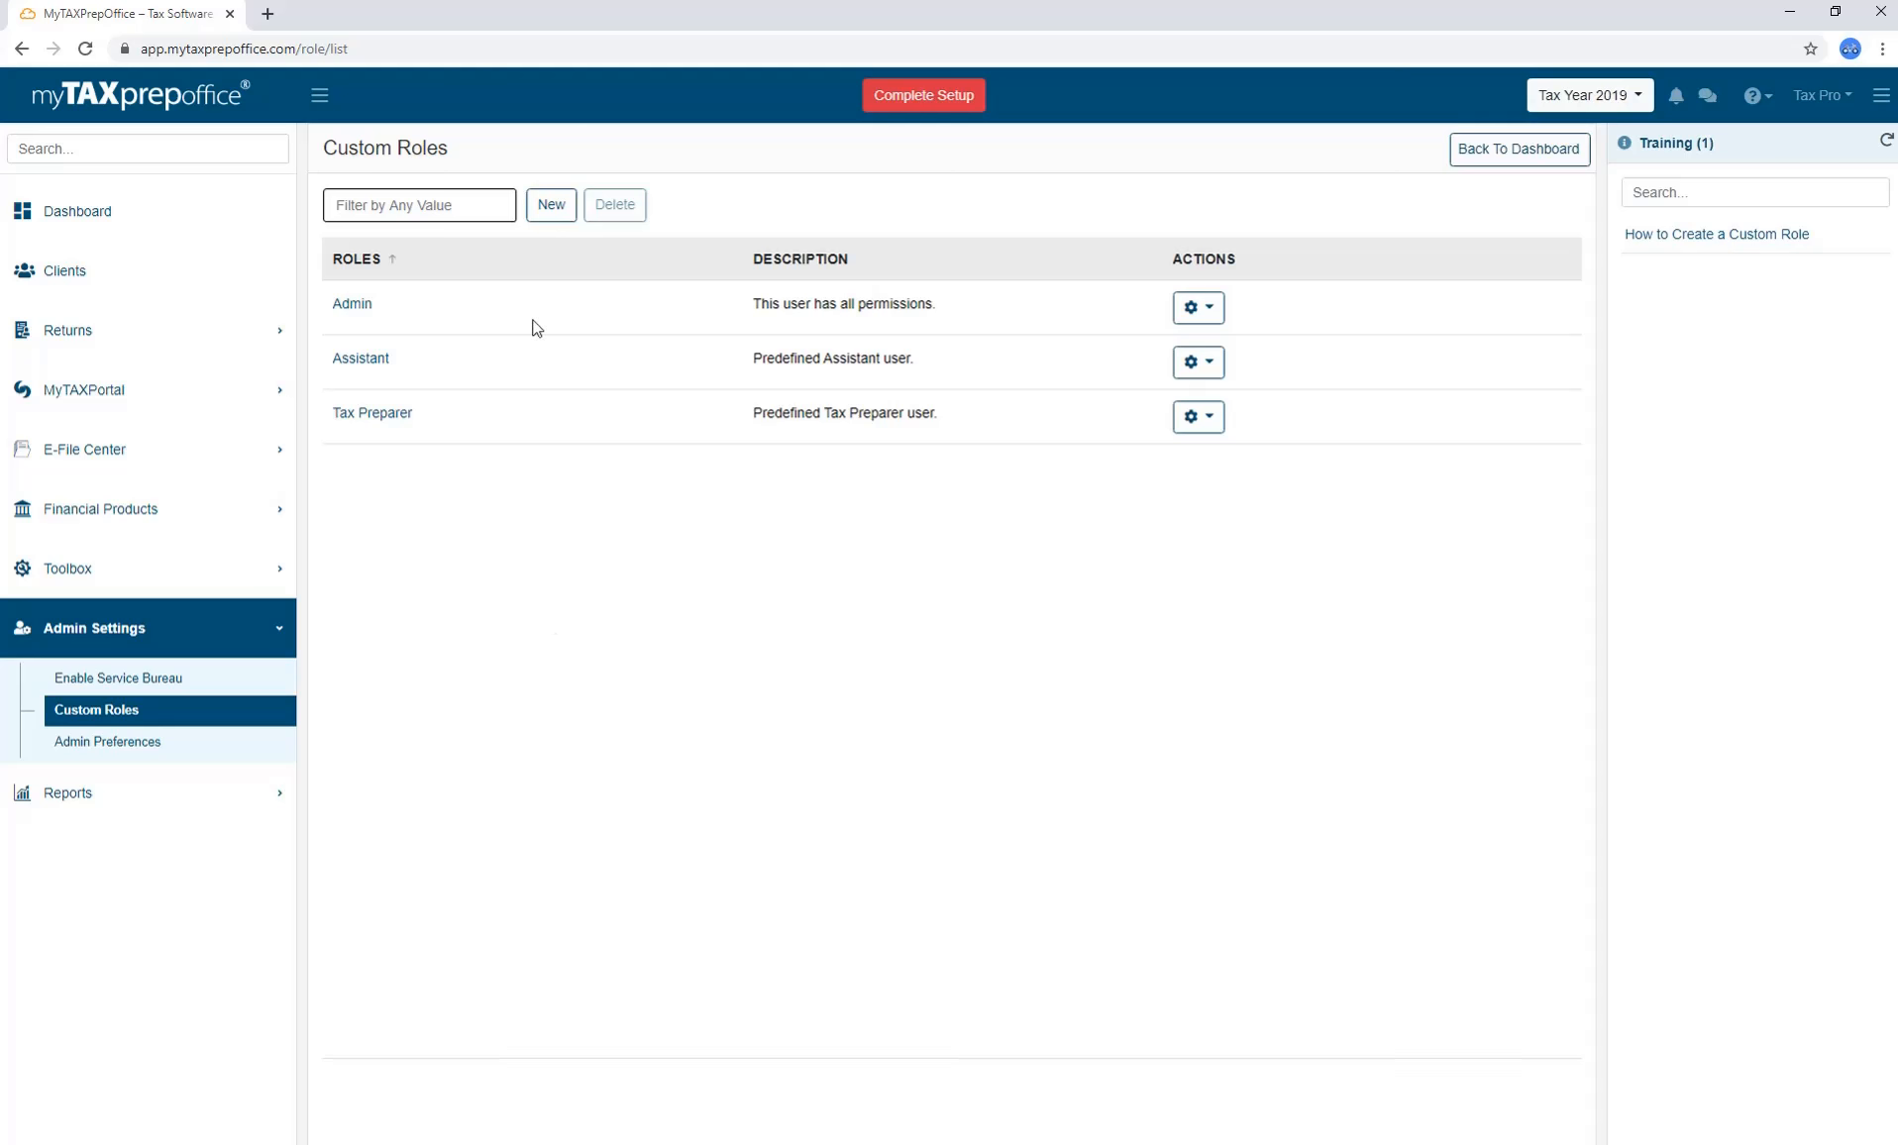
# Save a new Trainee role, 'All trainees', with the Interview return privilege, then open Admin Preferences.
pyautogui.click(549, 222)
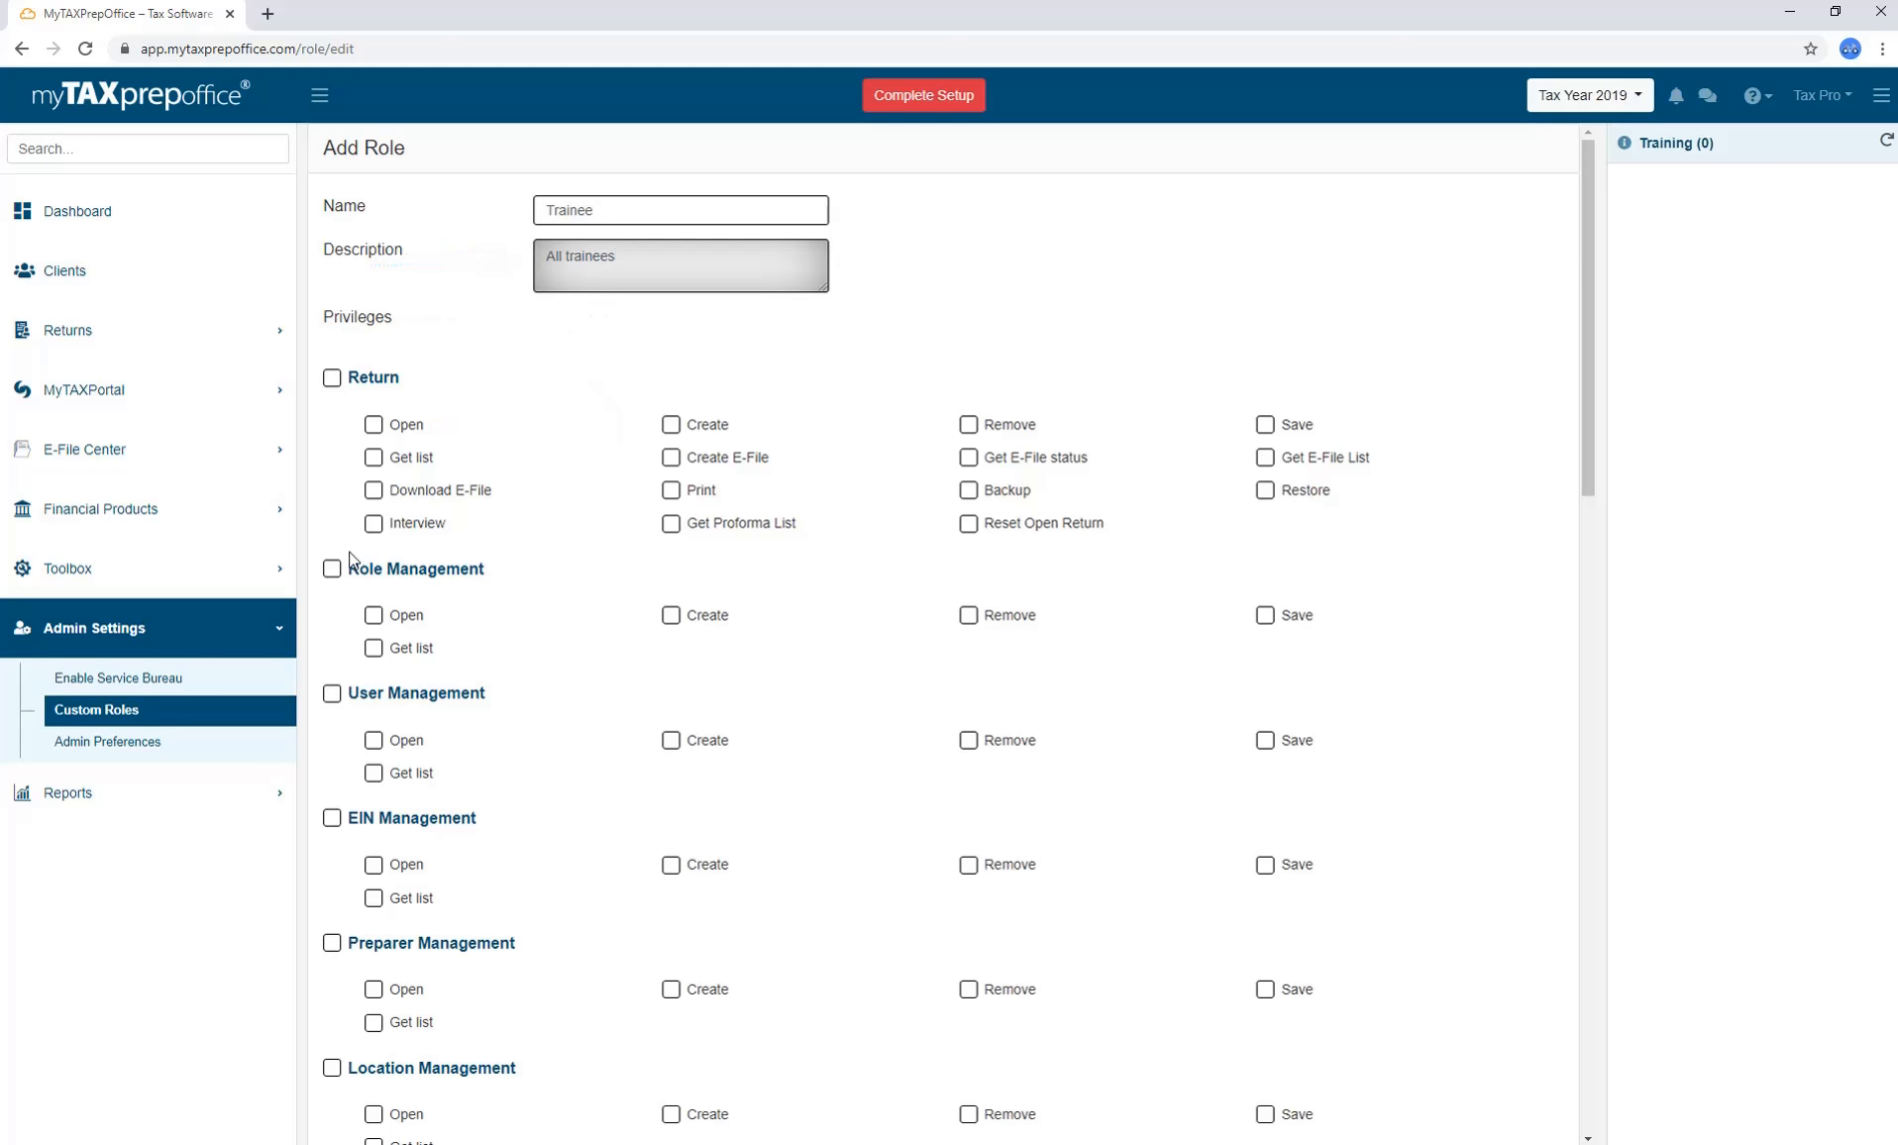
pyautogui.click(373, 528)
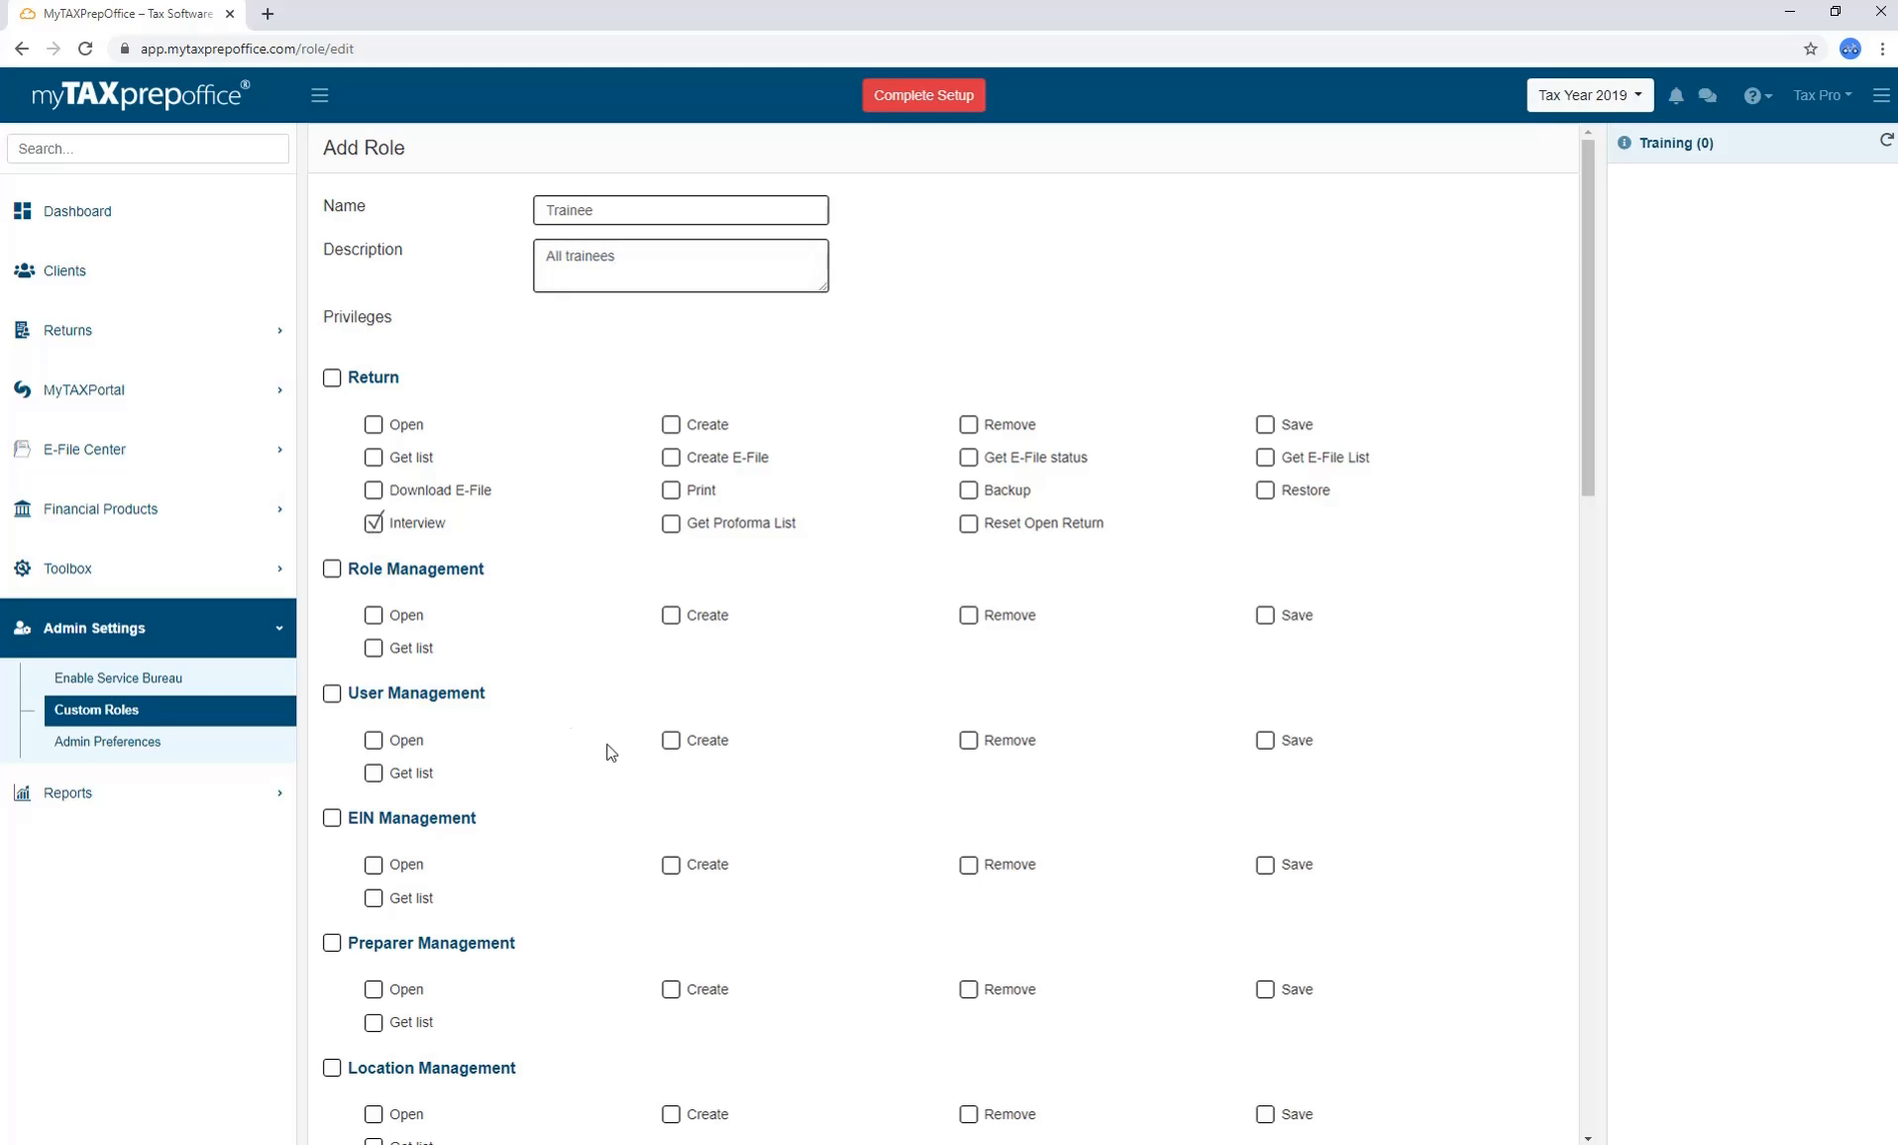
pyautogui.scroll(-2, 635, 763)
pyautogui.scroll(-15, 636, 763)
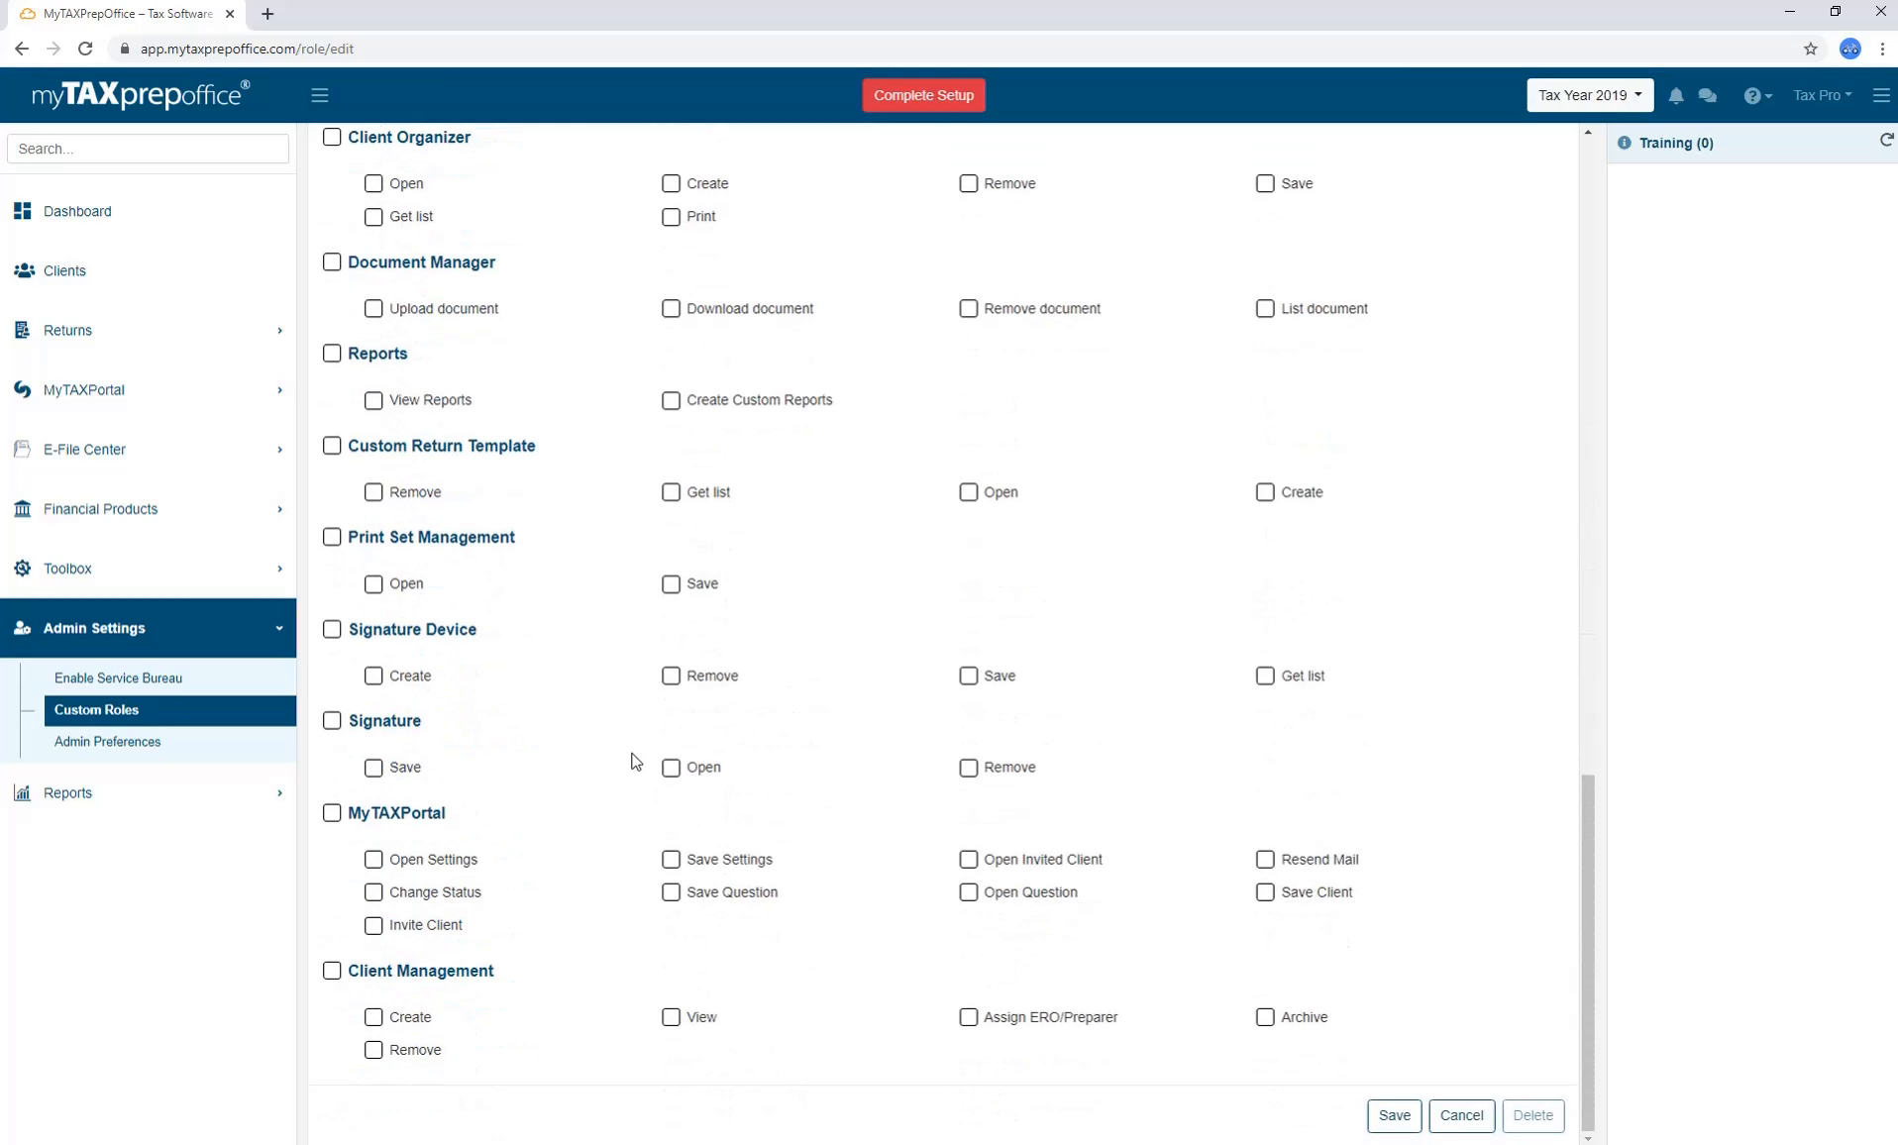
pyautogui.click(1379, 1113)
pyautogui.click(234, 743)
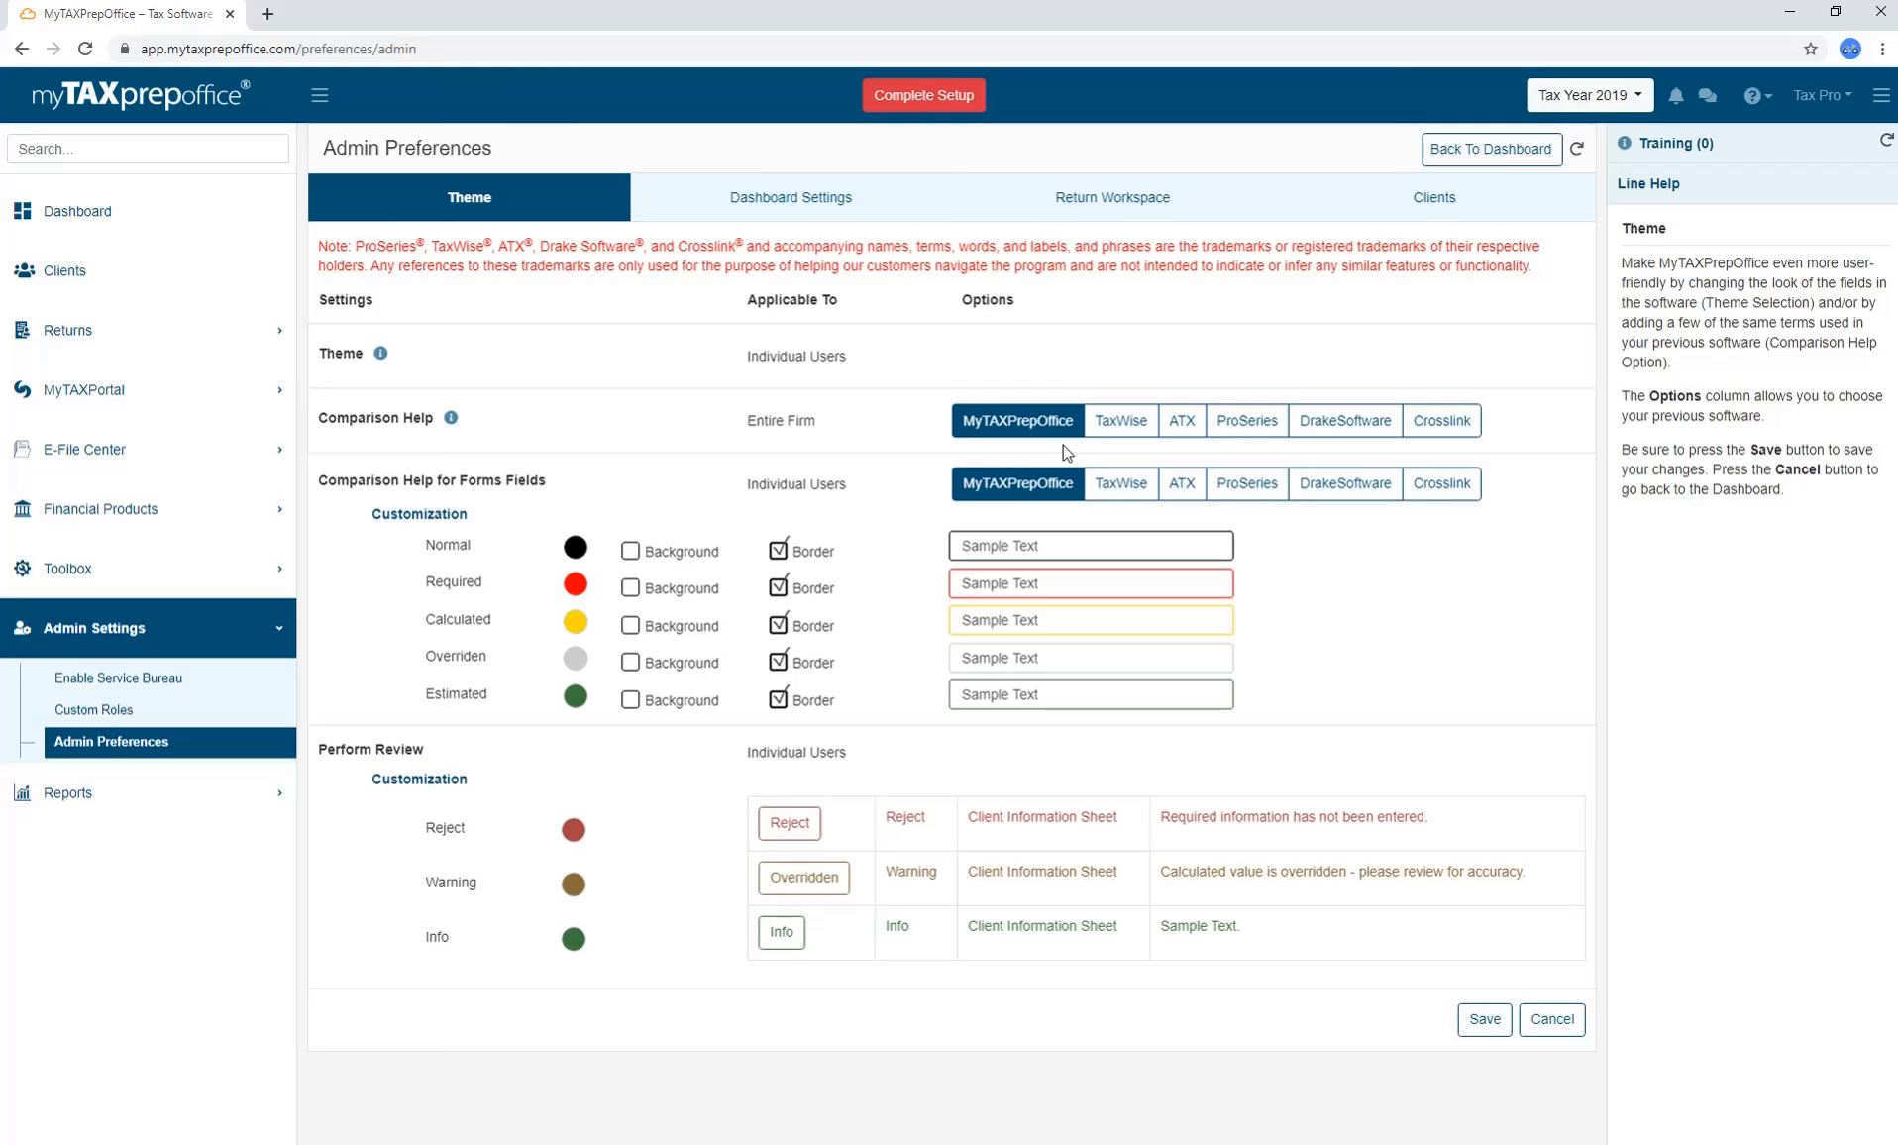
# Switch firm-wide Comparison Help to TaxWise and save the theme preference.
pyautogui.click(1121, 420)
pyautogui.click(1485, 1020)
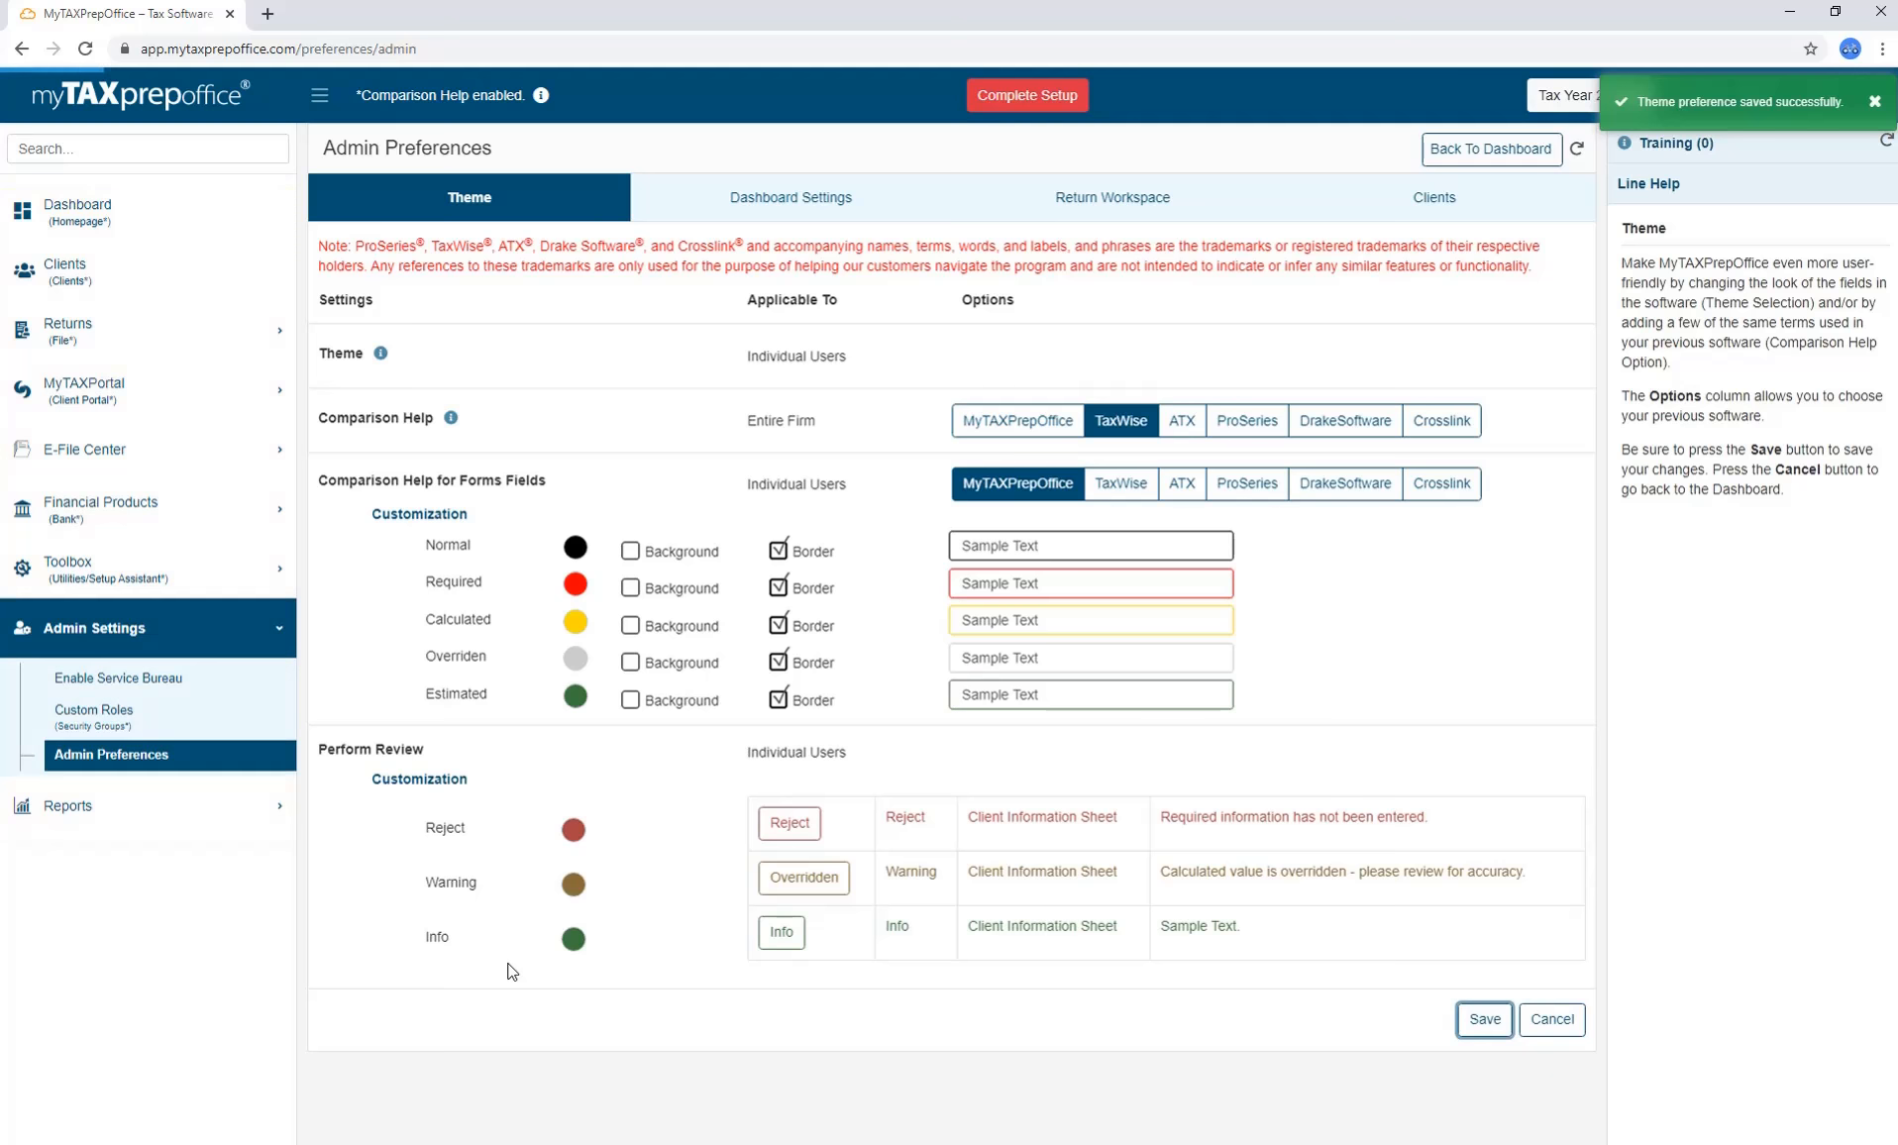
pyautogui.click(1122, 440)
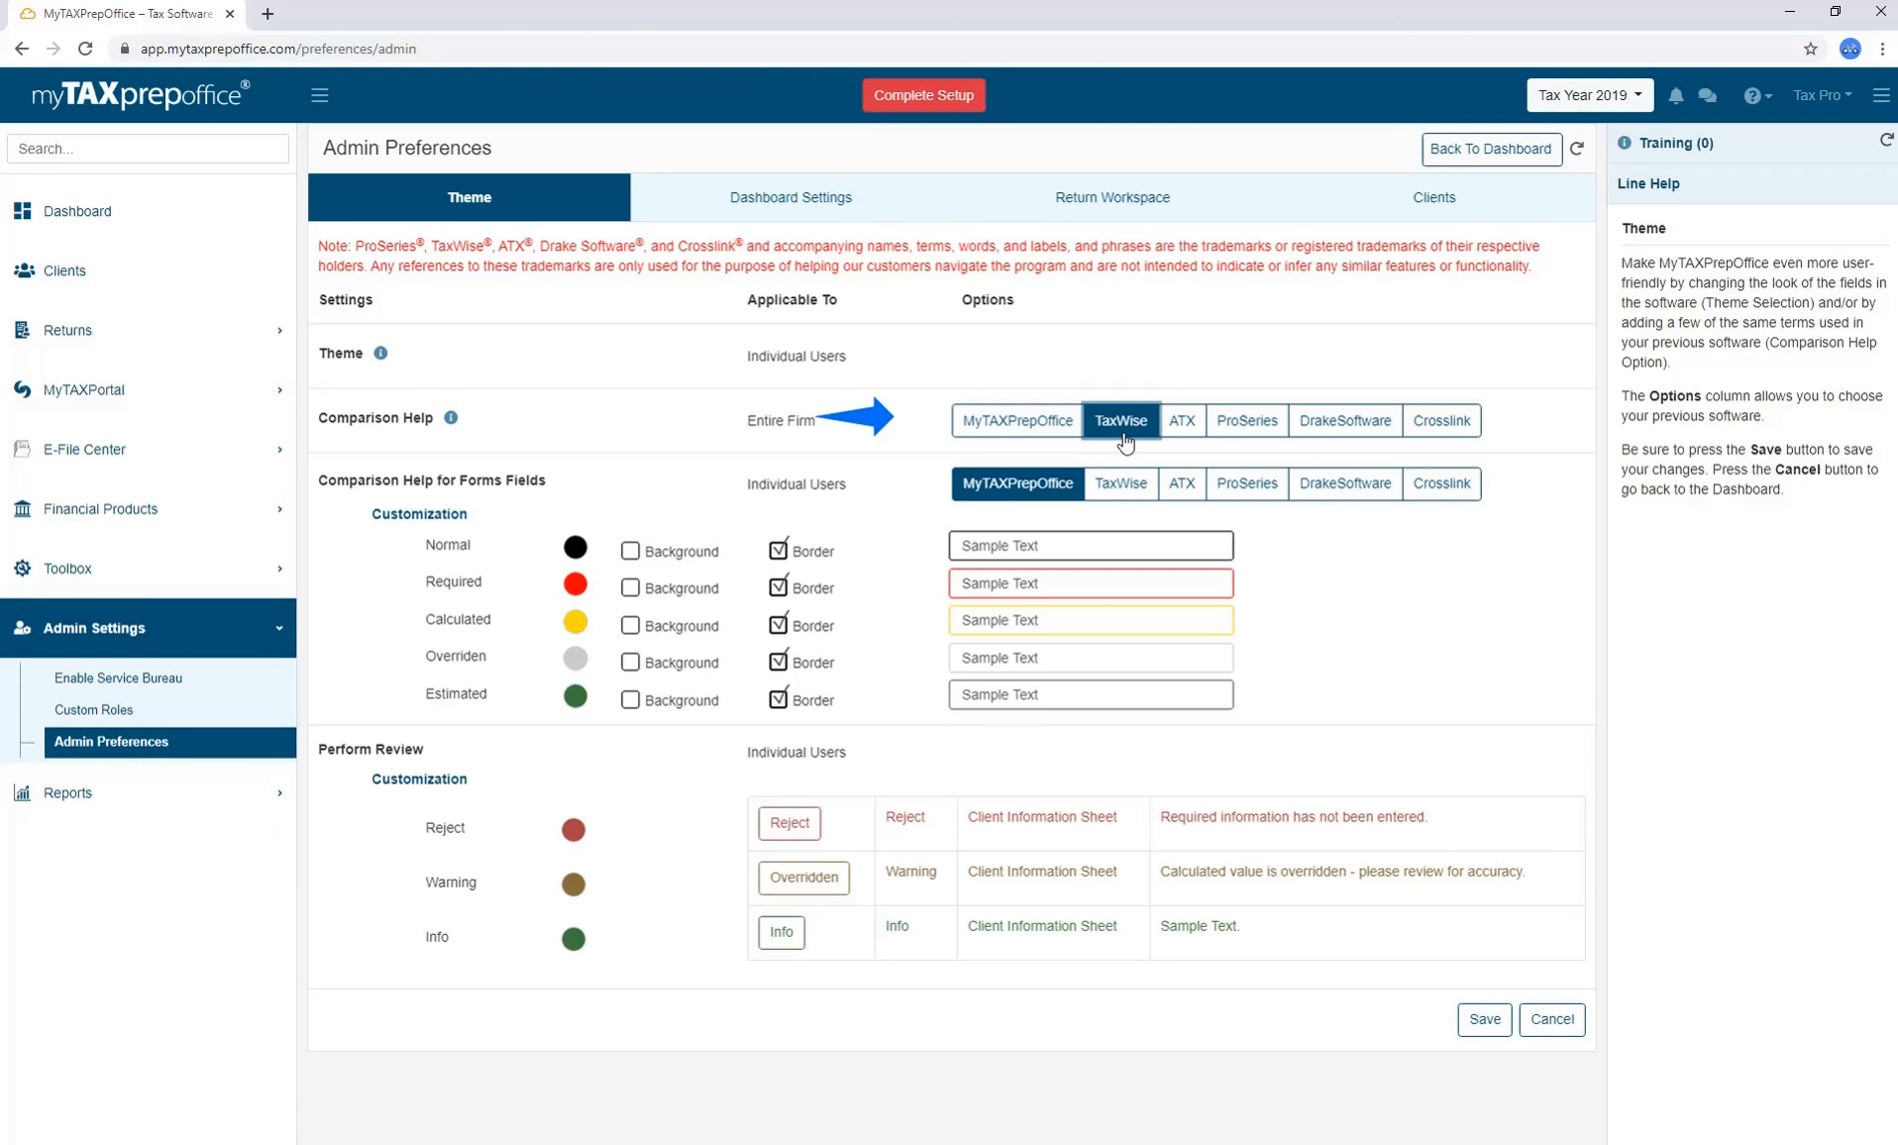
pyautogui.click(1465, 1034)
# Preview ATX, ProSeries and DrakeSoftware form field colours, then return to MyTAXPrepOffice styling.
pyautogui.click(1182, 484)
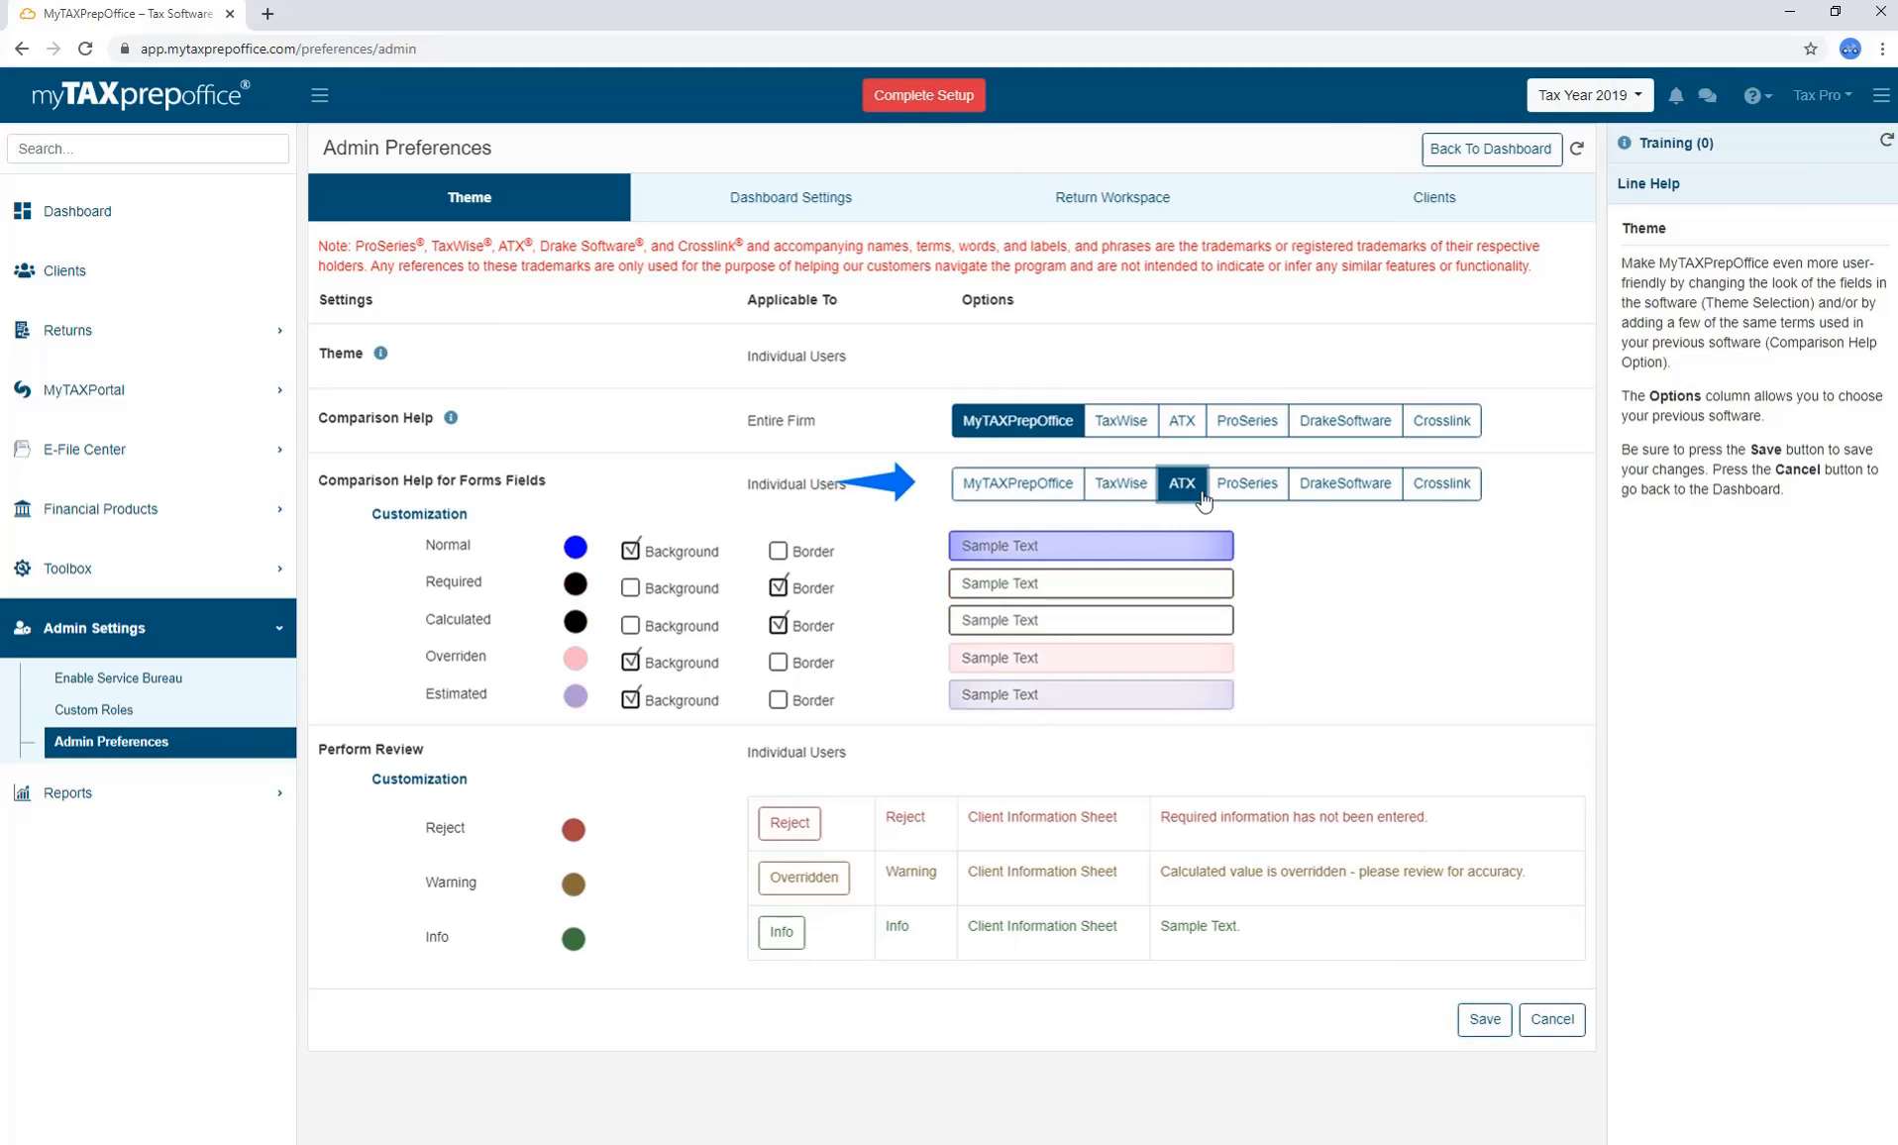
pyautogui.click(1247, 483)
pyautogui.click(1321, 501)
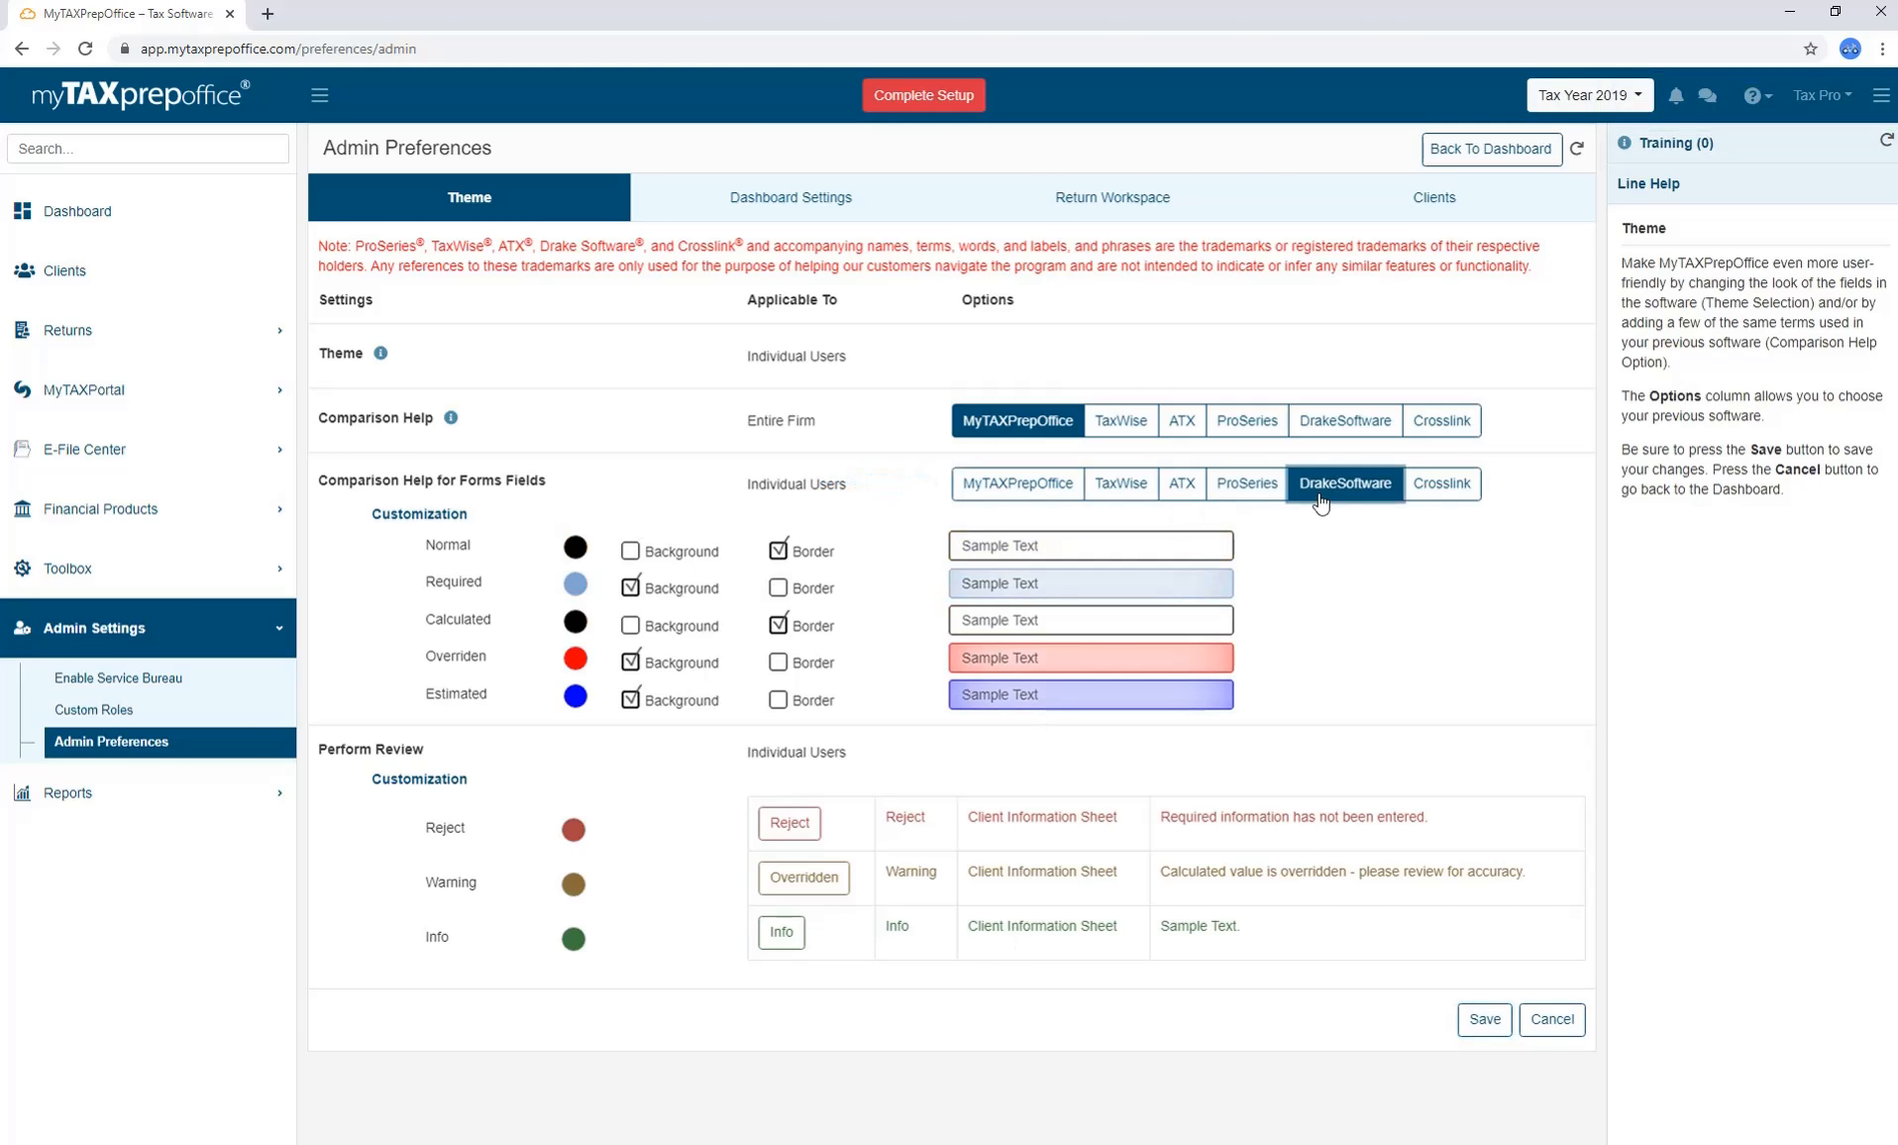
pyautogui.click(1035, 496)
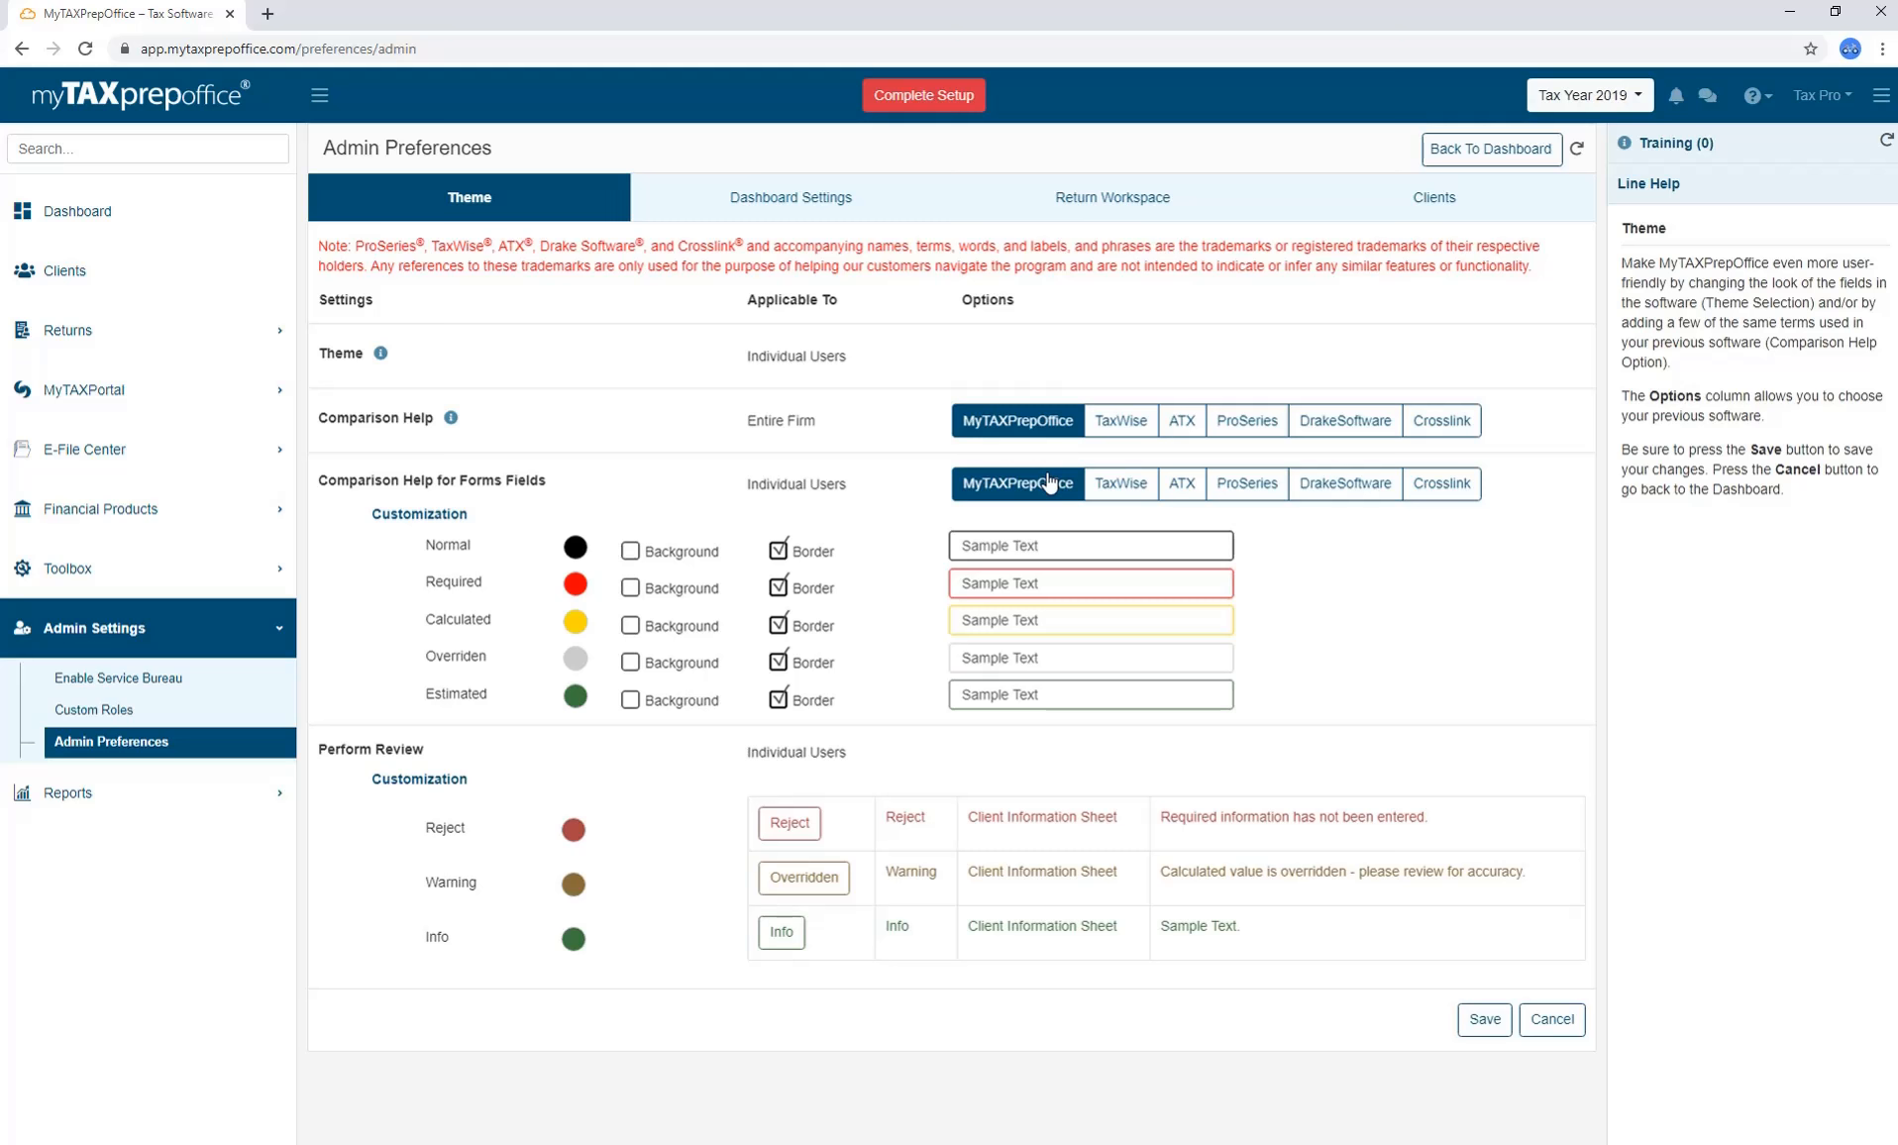
# Set the Warning review message colour to bright orange.
pyautogui.click(574, 832)
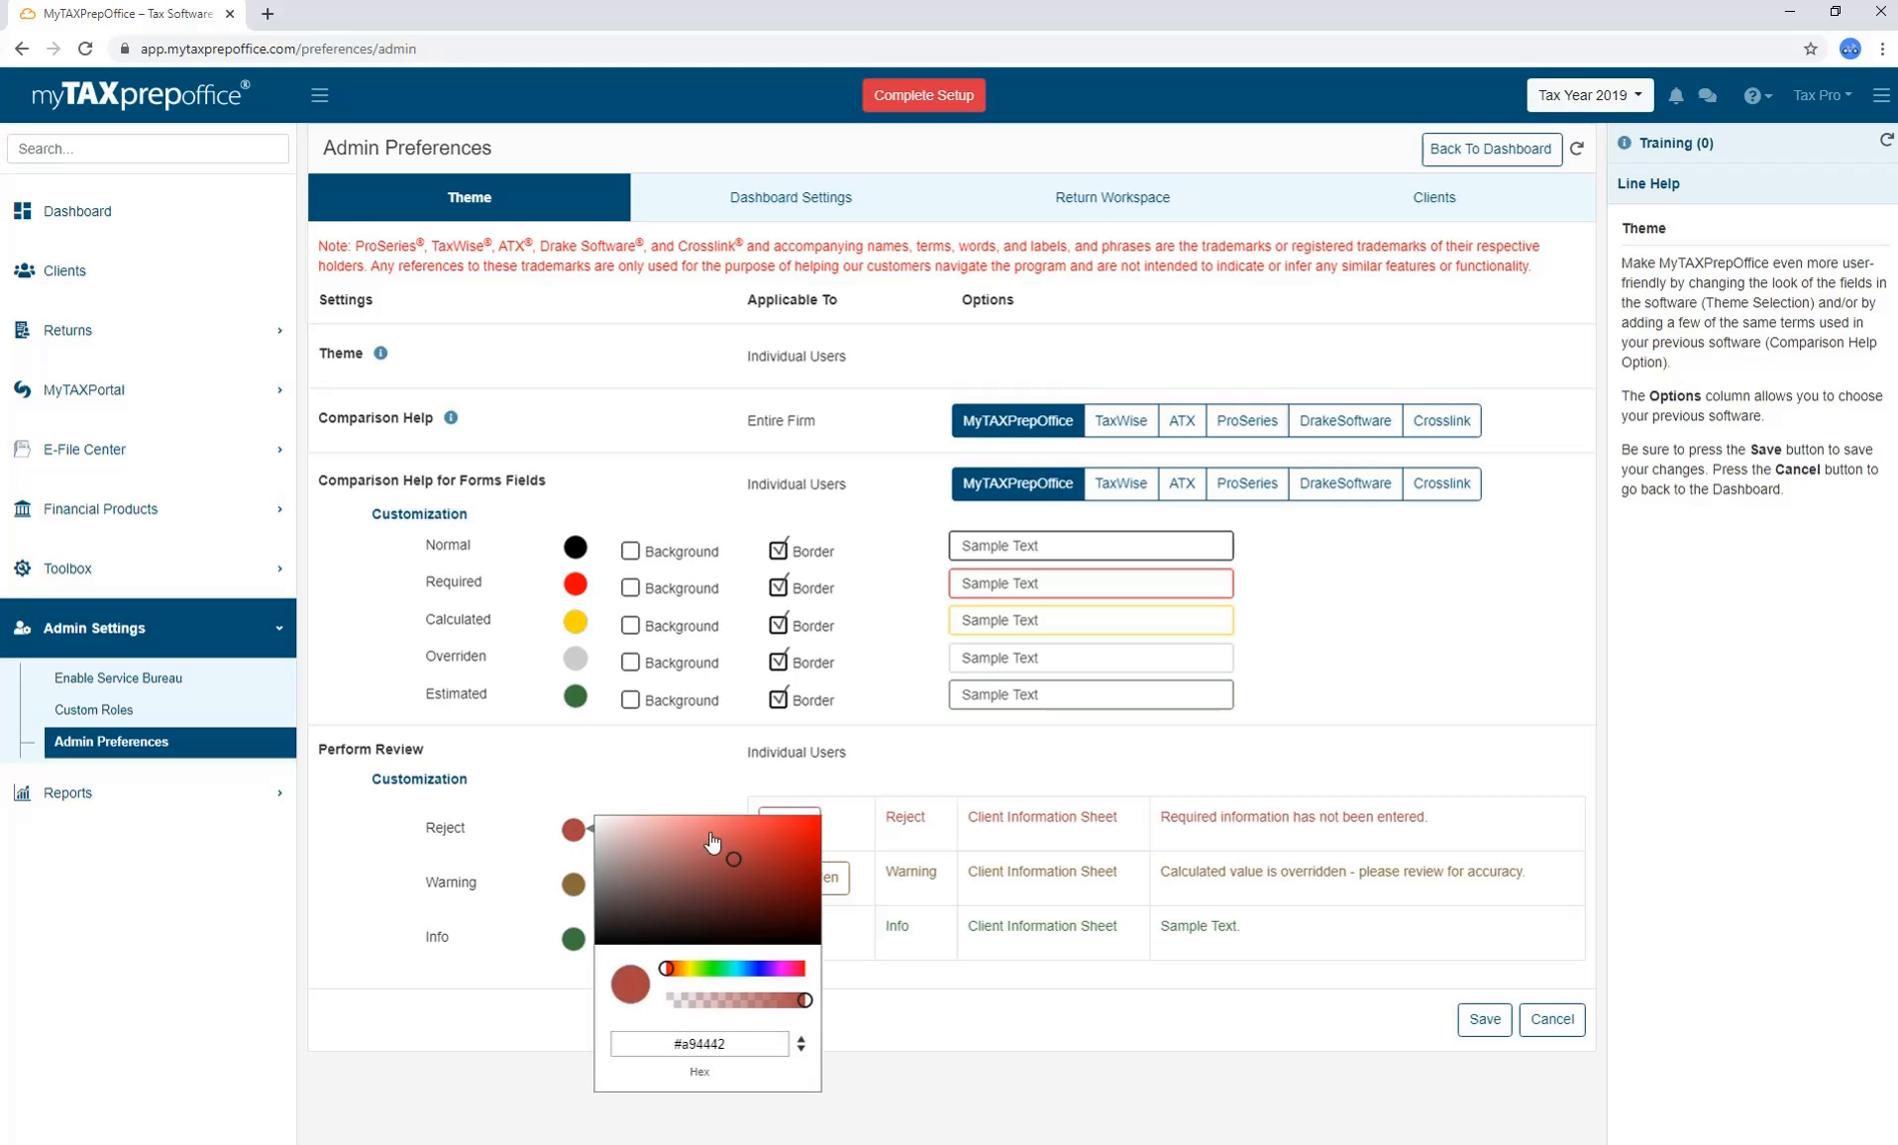
pyautogui.click(578, 887)
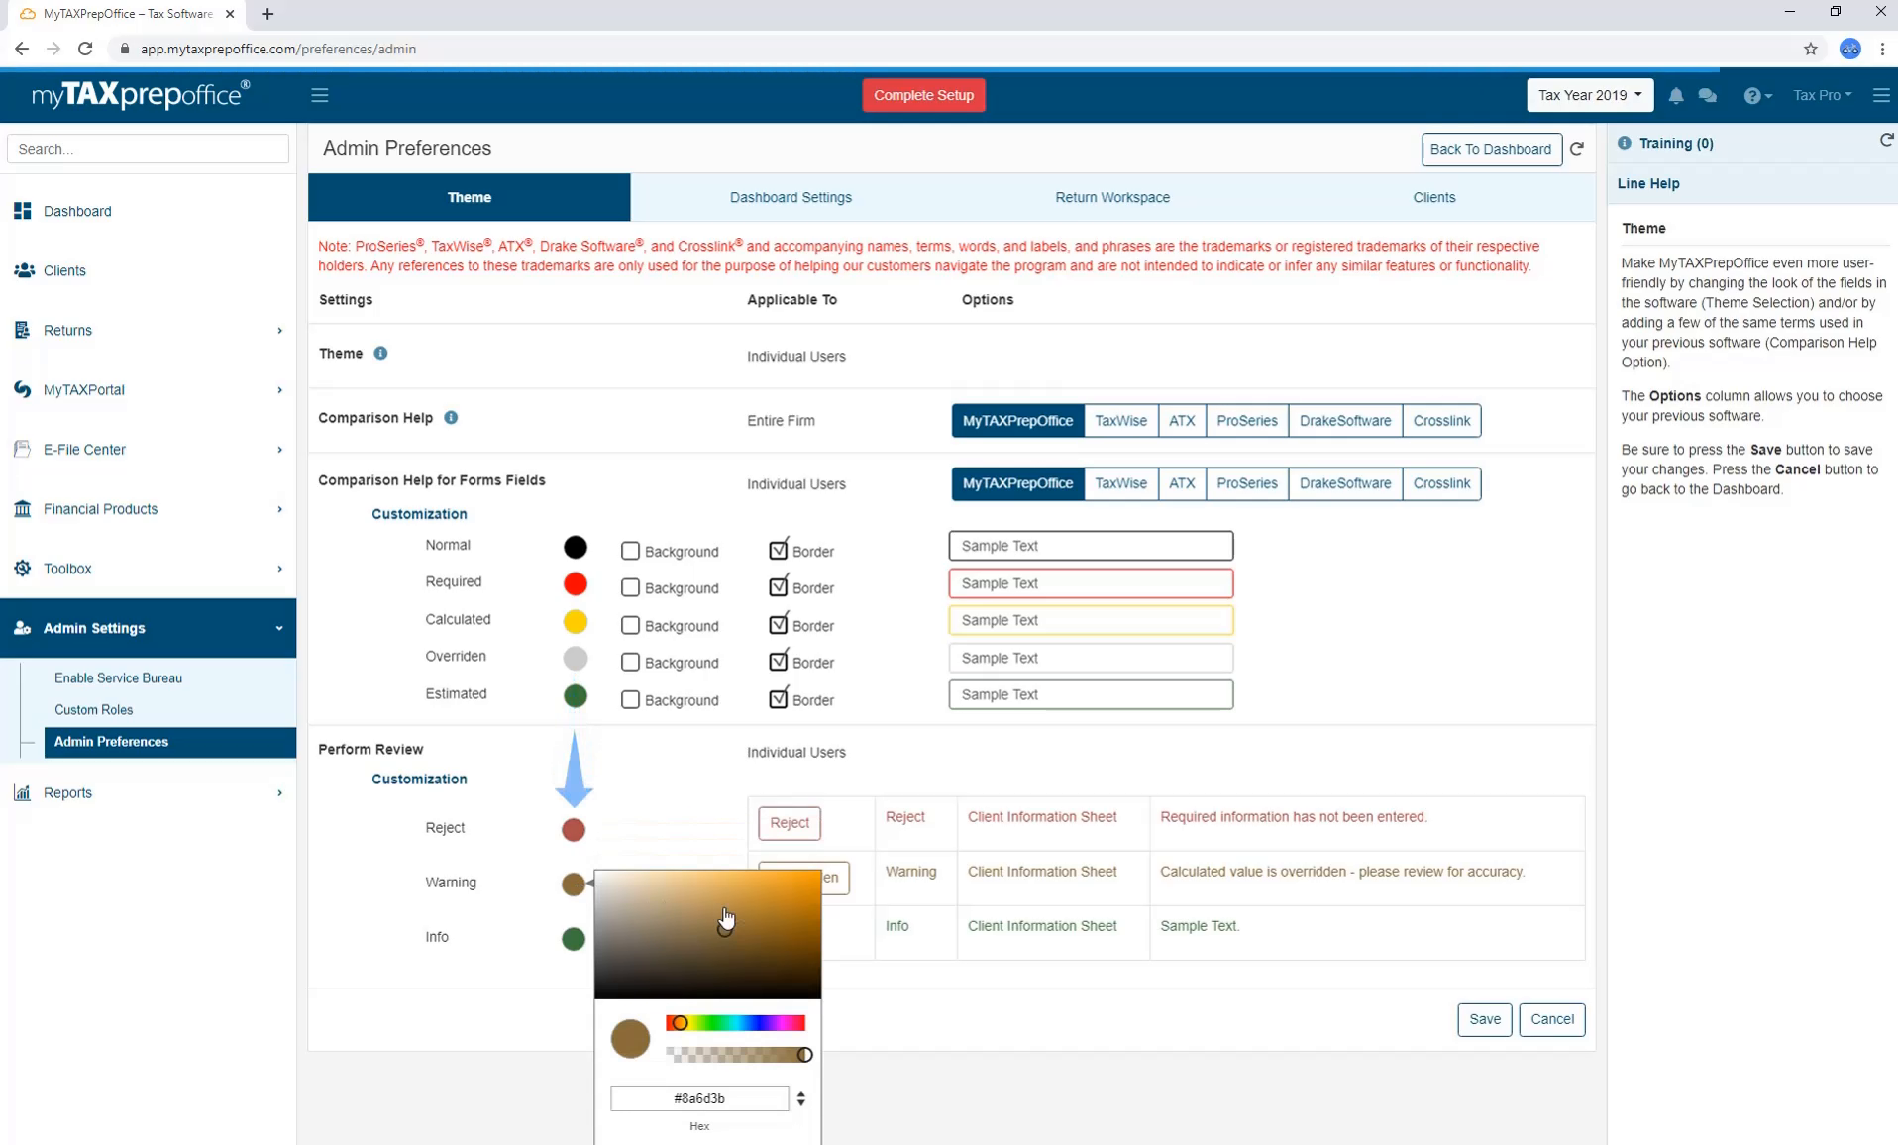
pyautogui.click(776, 895)
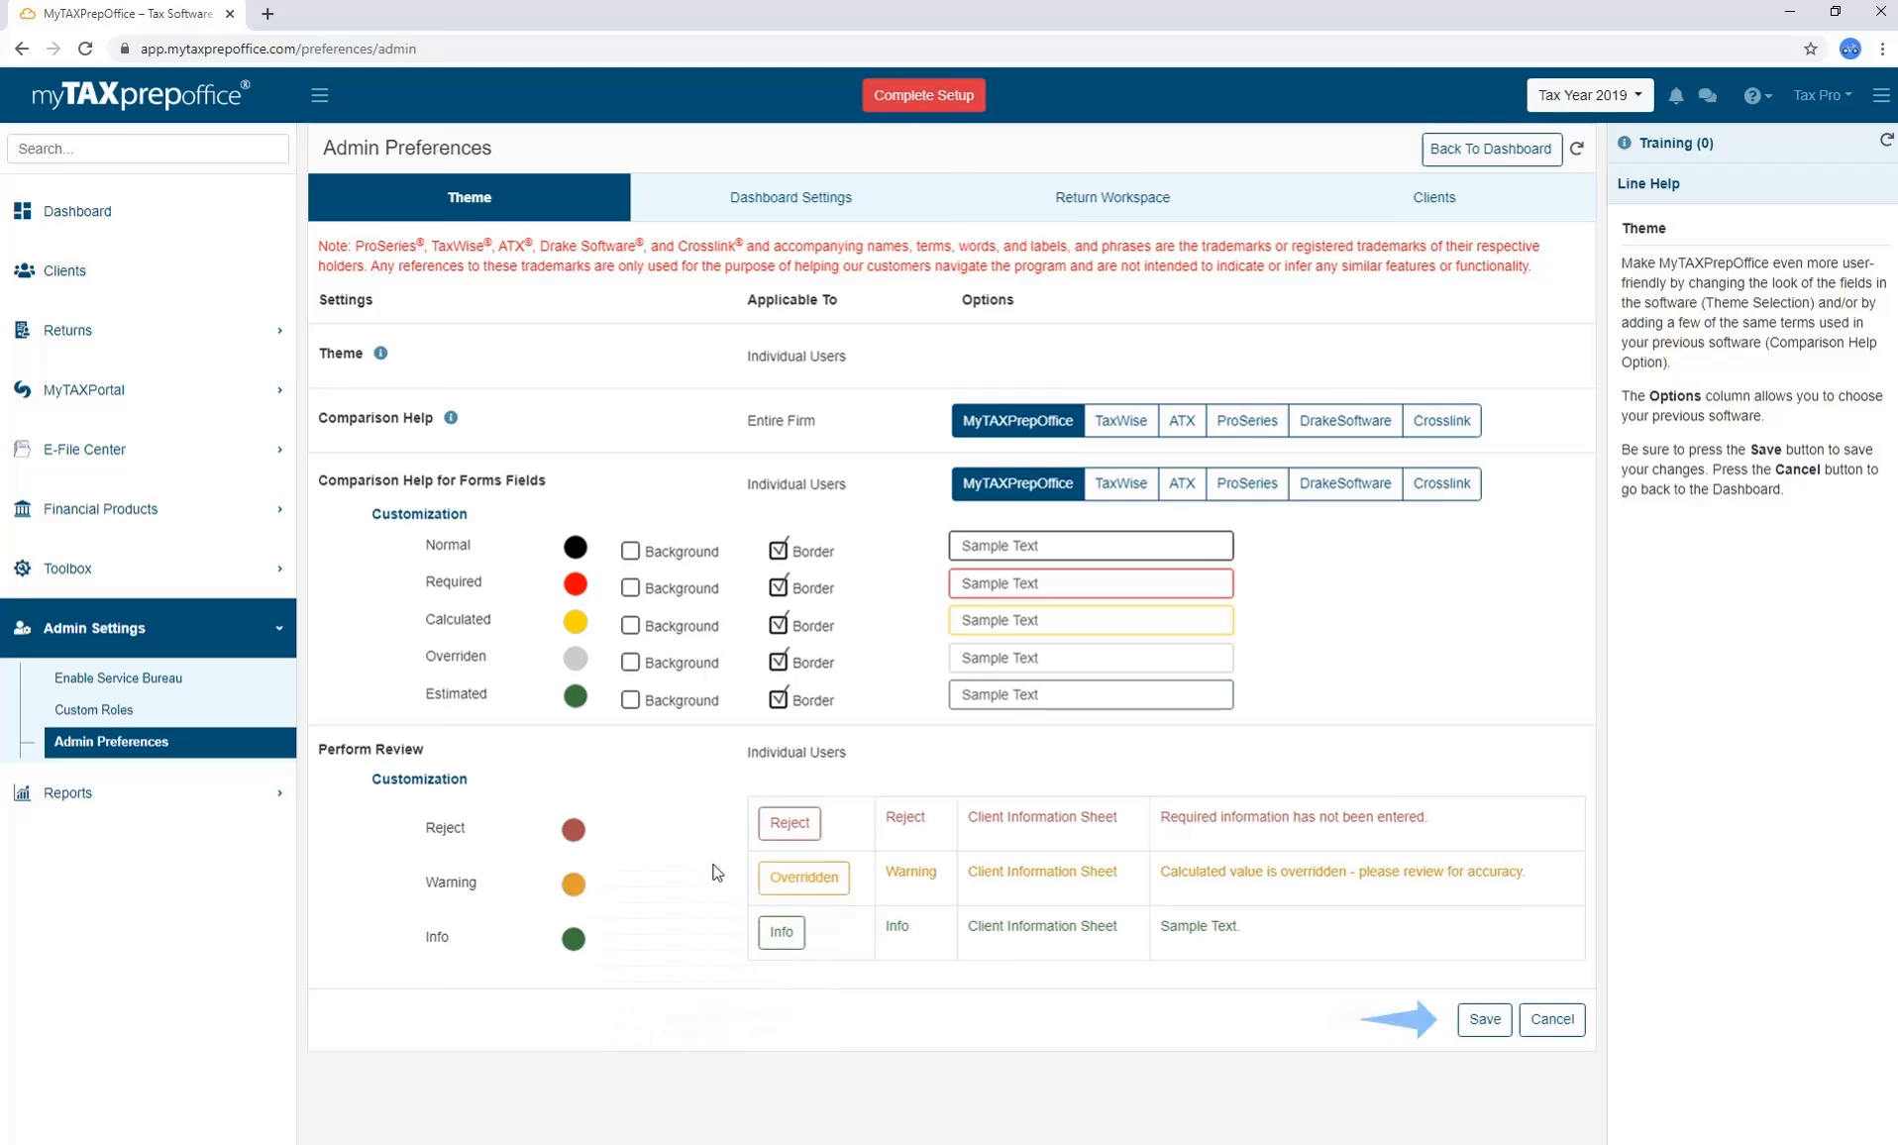
# Look through Dashboard and Return Workspace preferences, ending on Clients with client list access Yes.
pyautogui.click(755, 206)
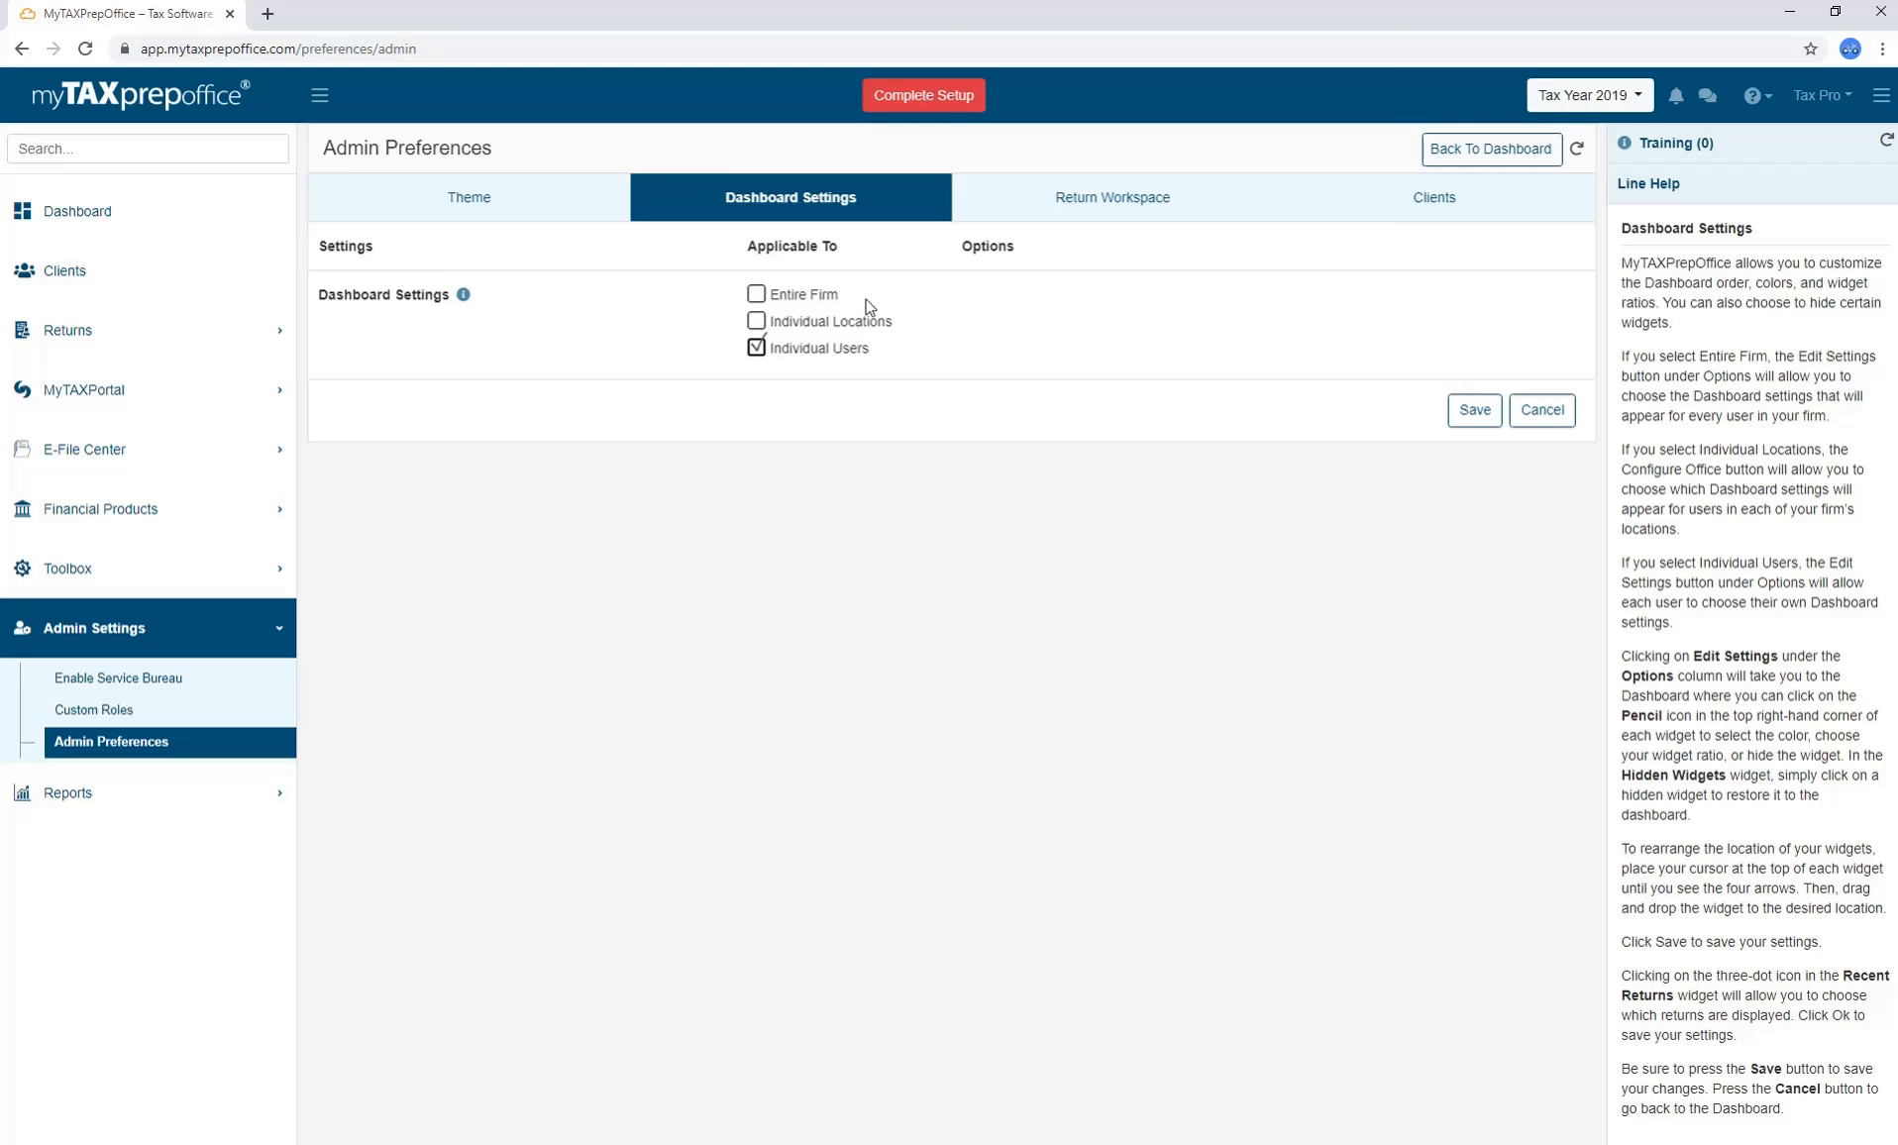
pyautogui.click(1029, 222)
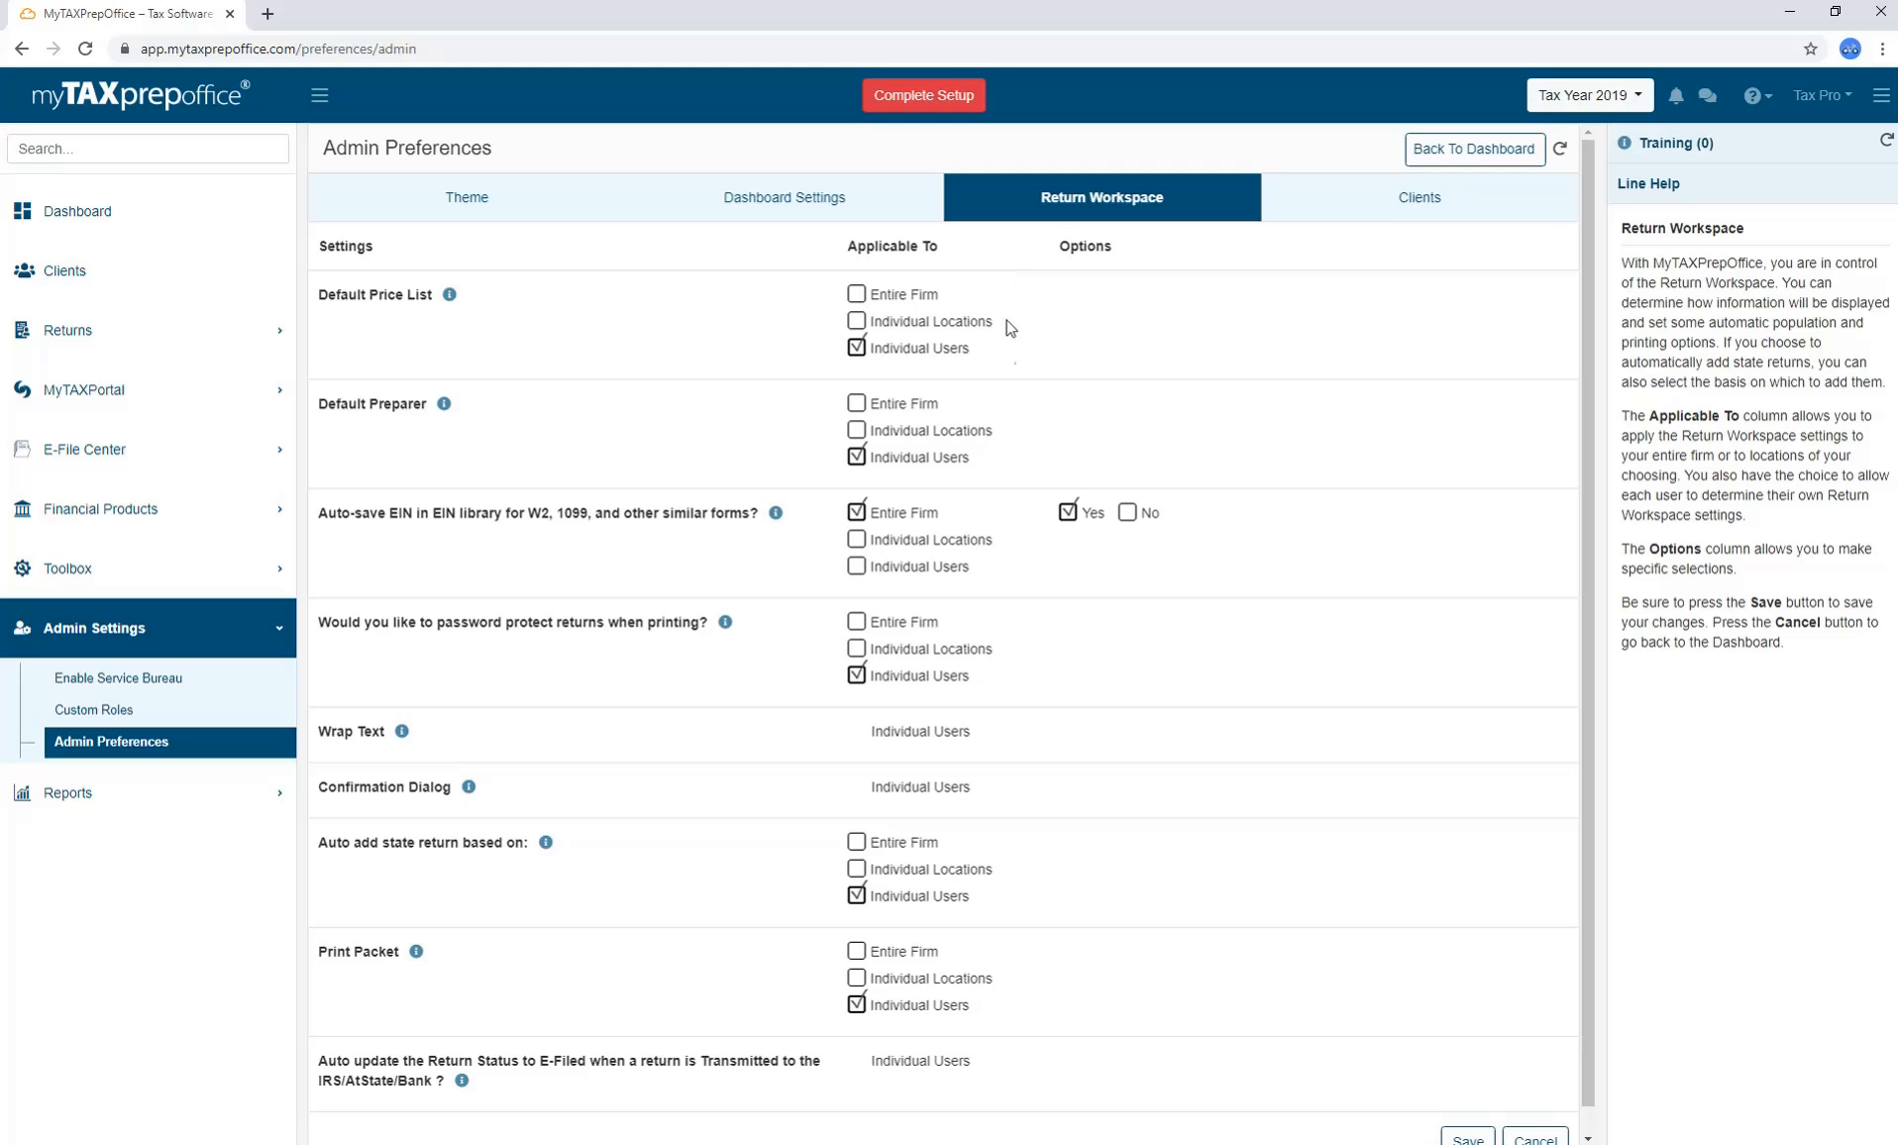
pyautogui.scroll(-1, 1007, 486)
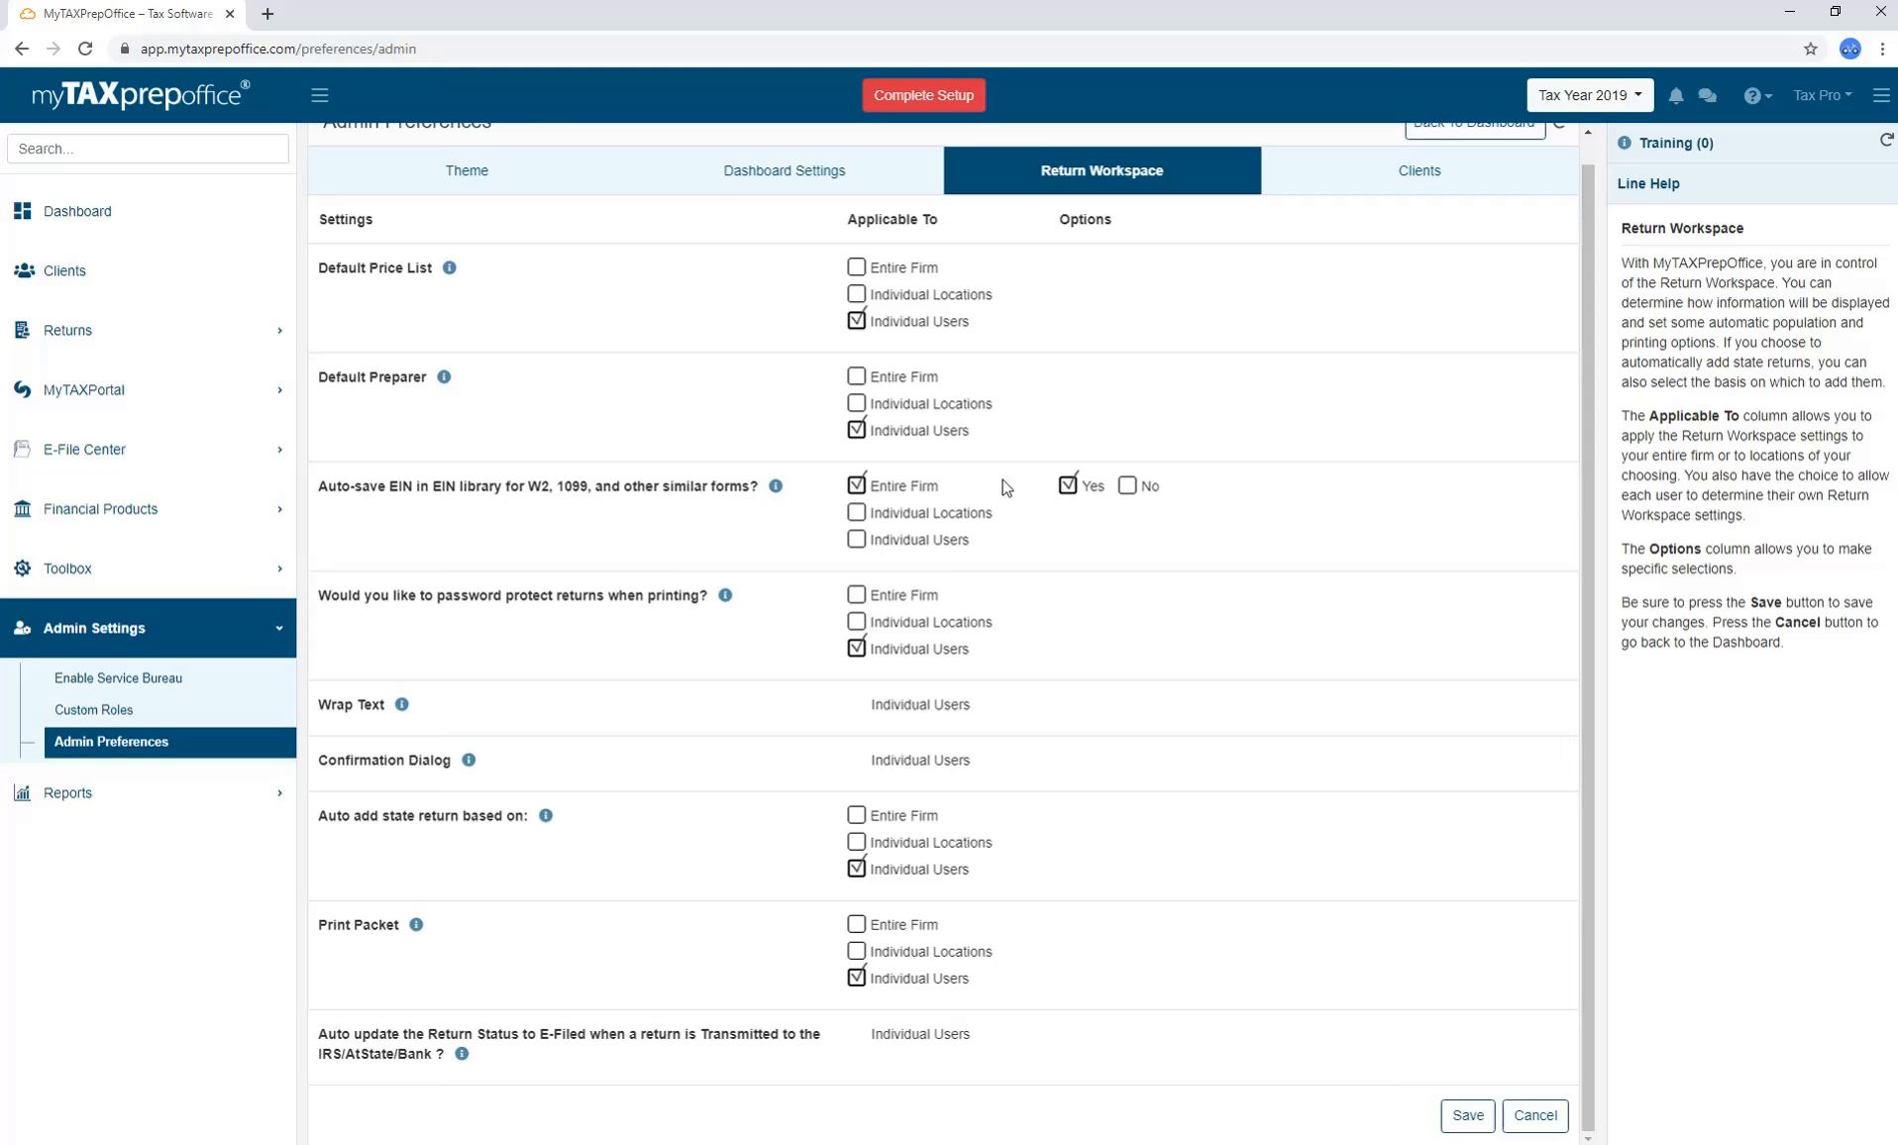
pyautogui.scroll(1, 1004, 486)
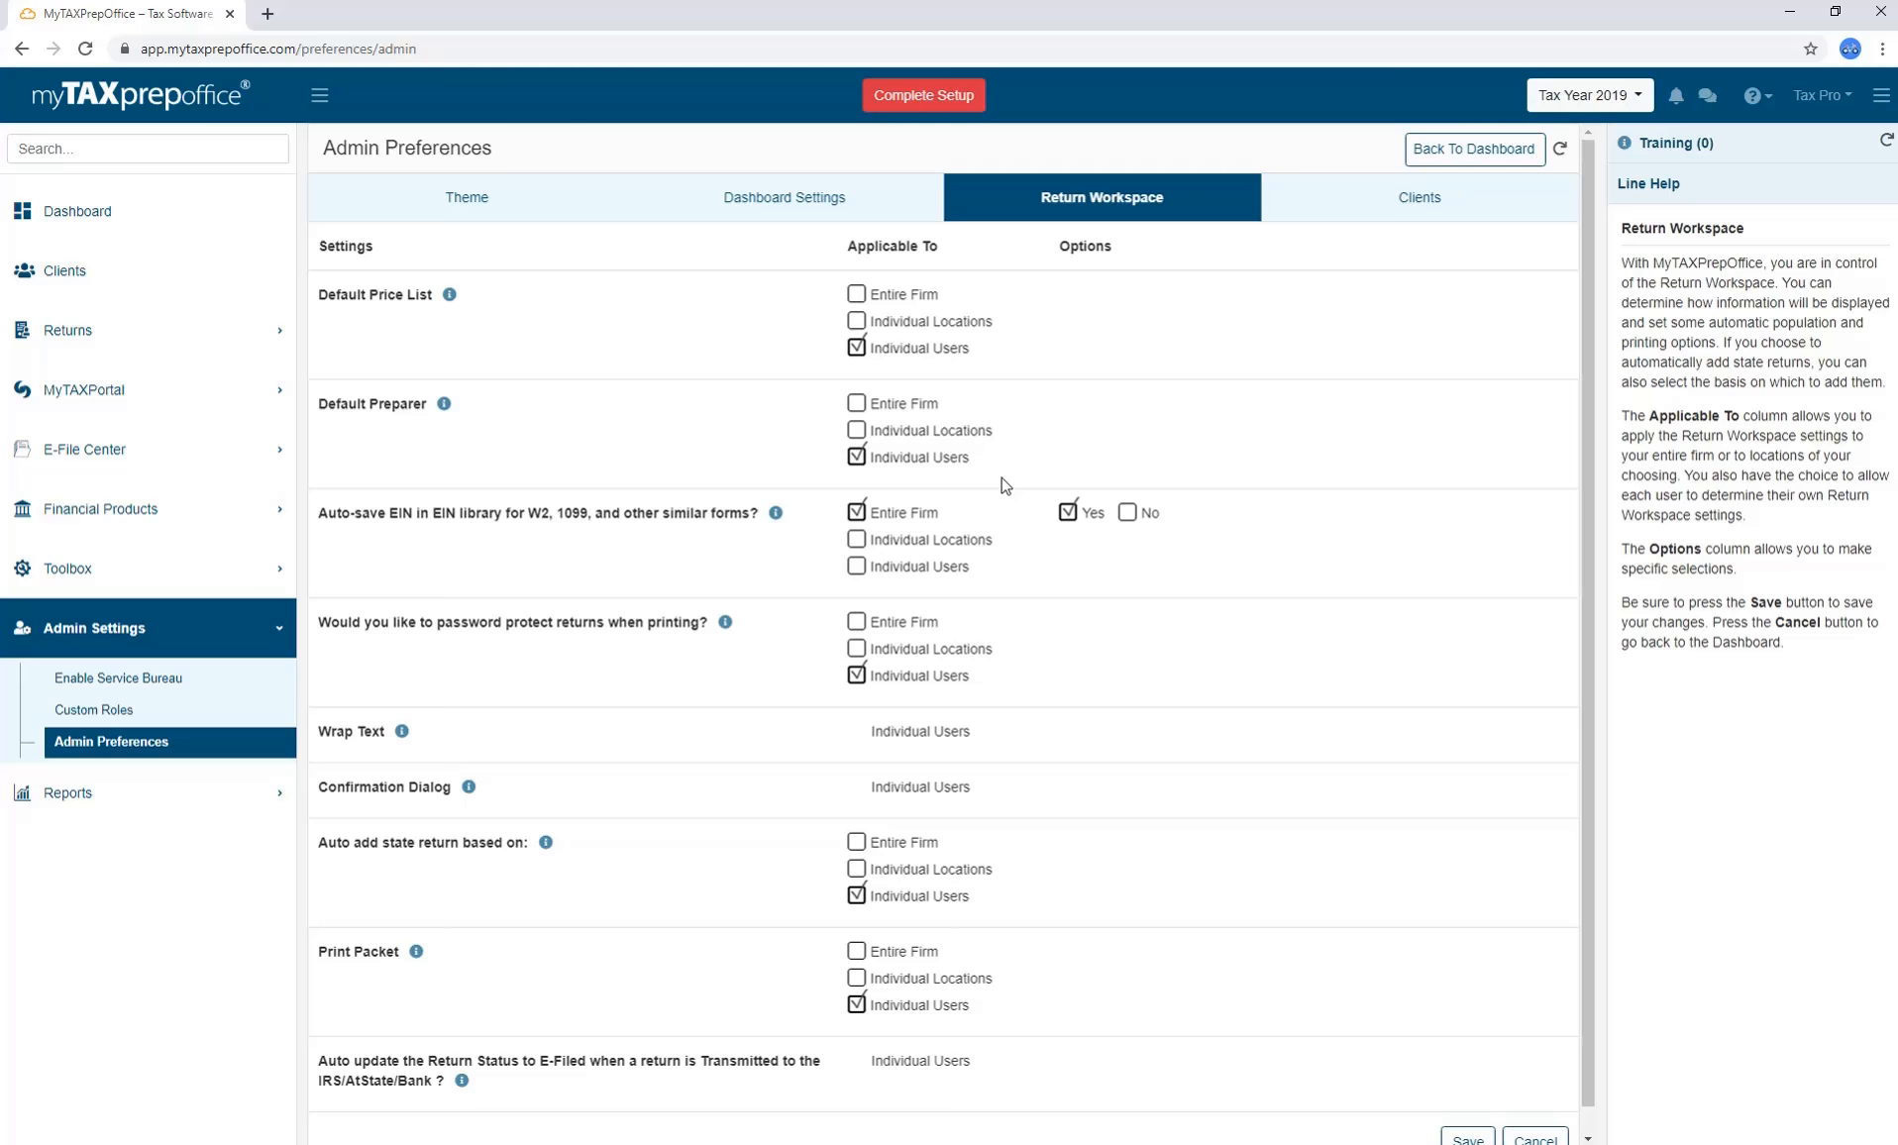
pyautogui.click(1333, 213)
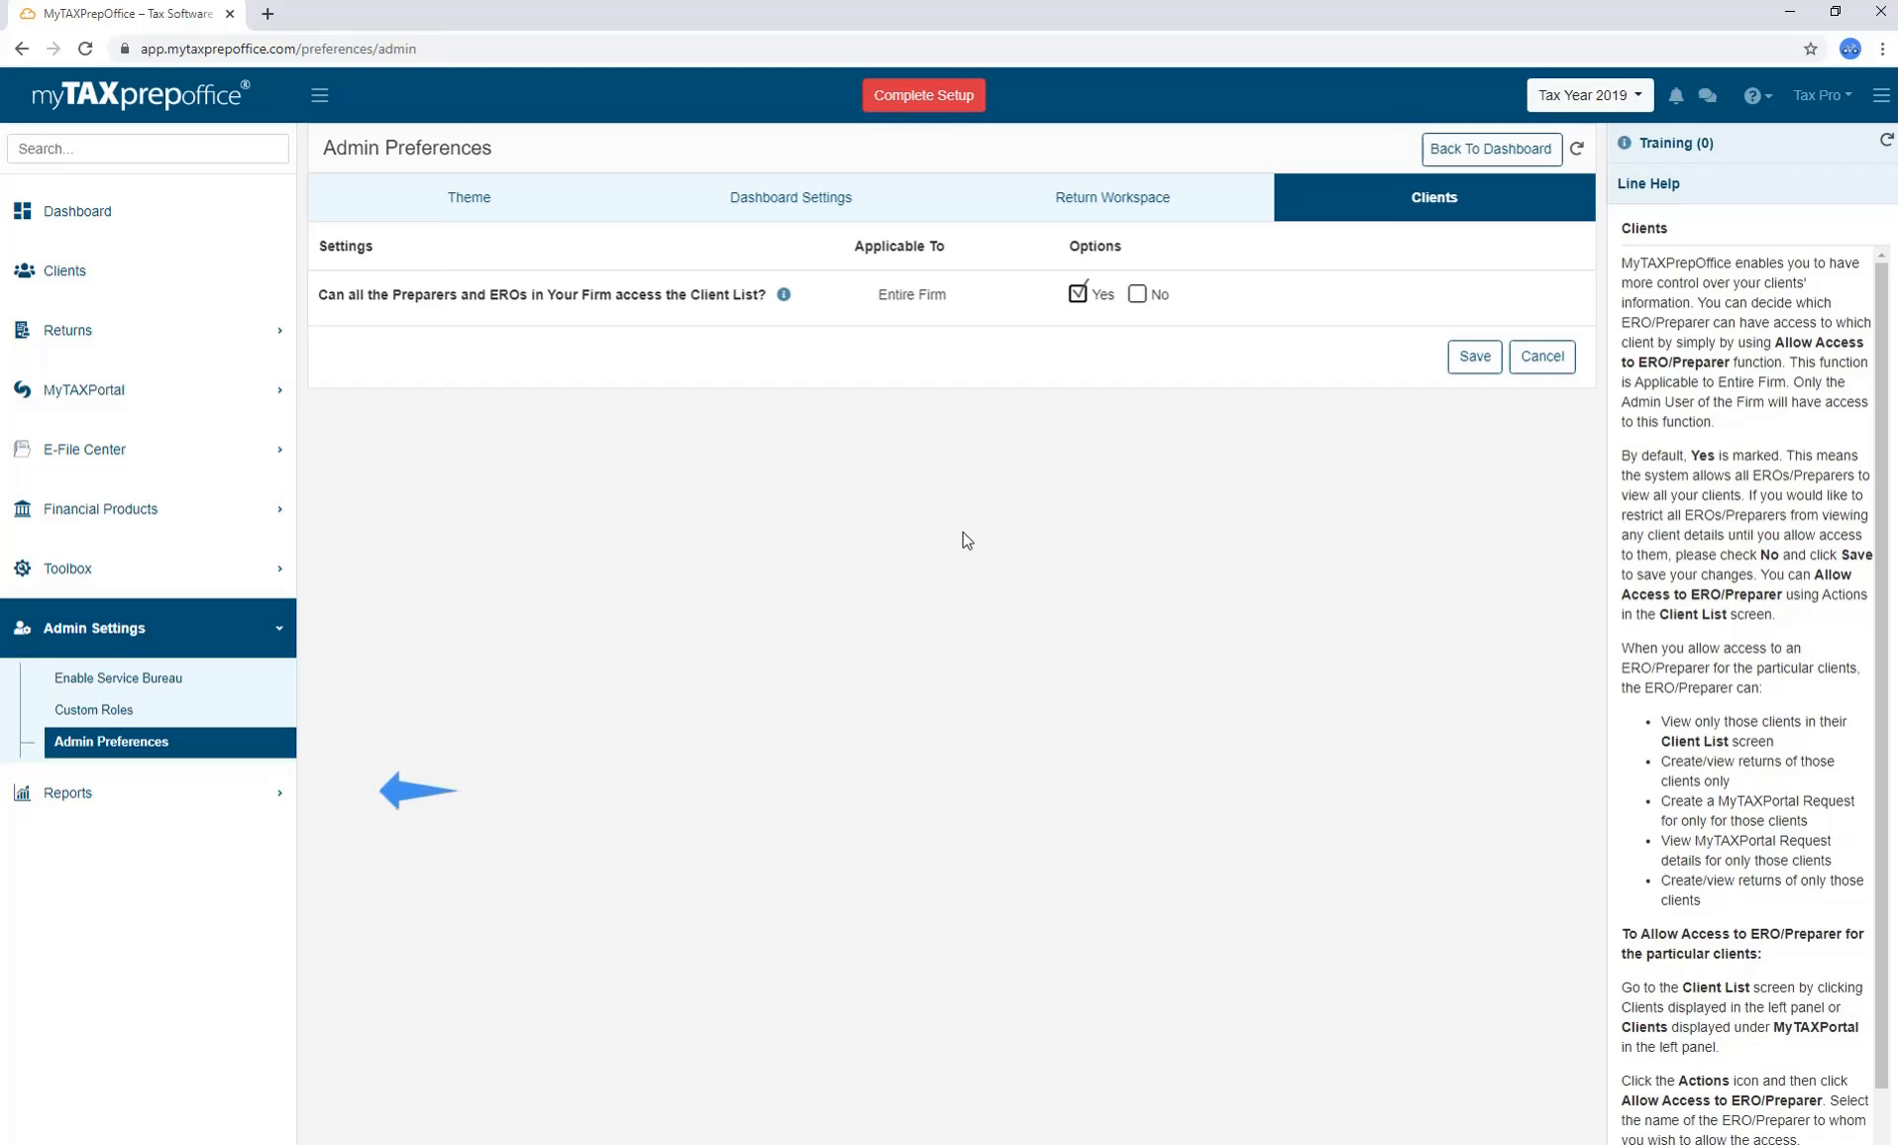
# Open Reports to show the VITA Report with filing statuses, dependents and AGI.
pyautogui.click(189, 794)
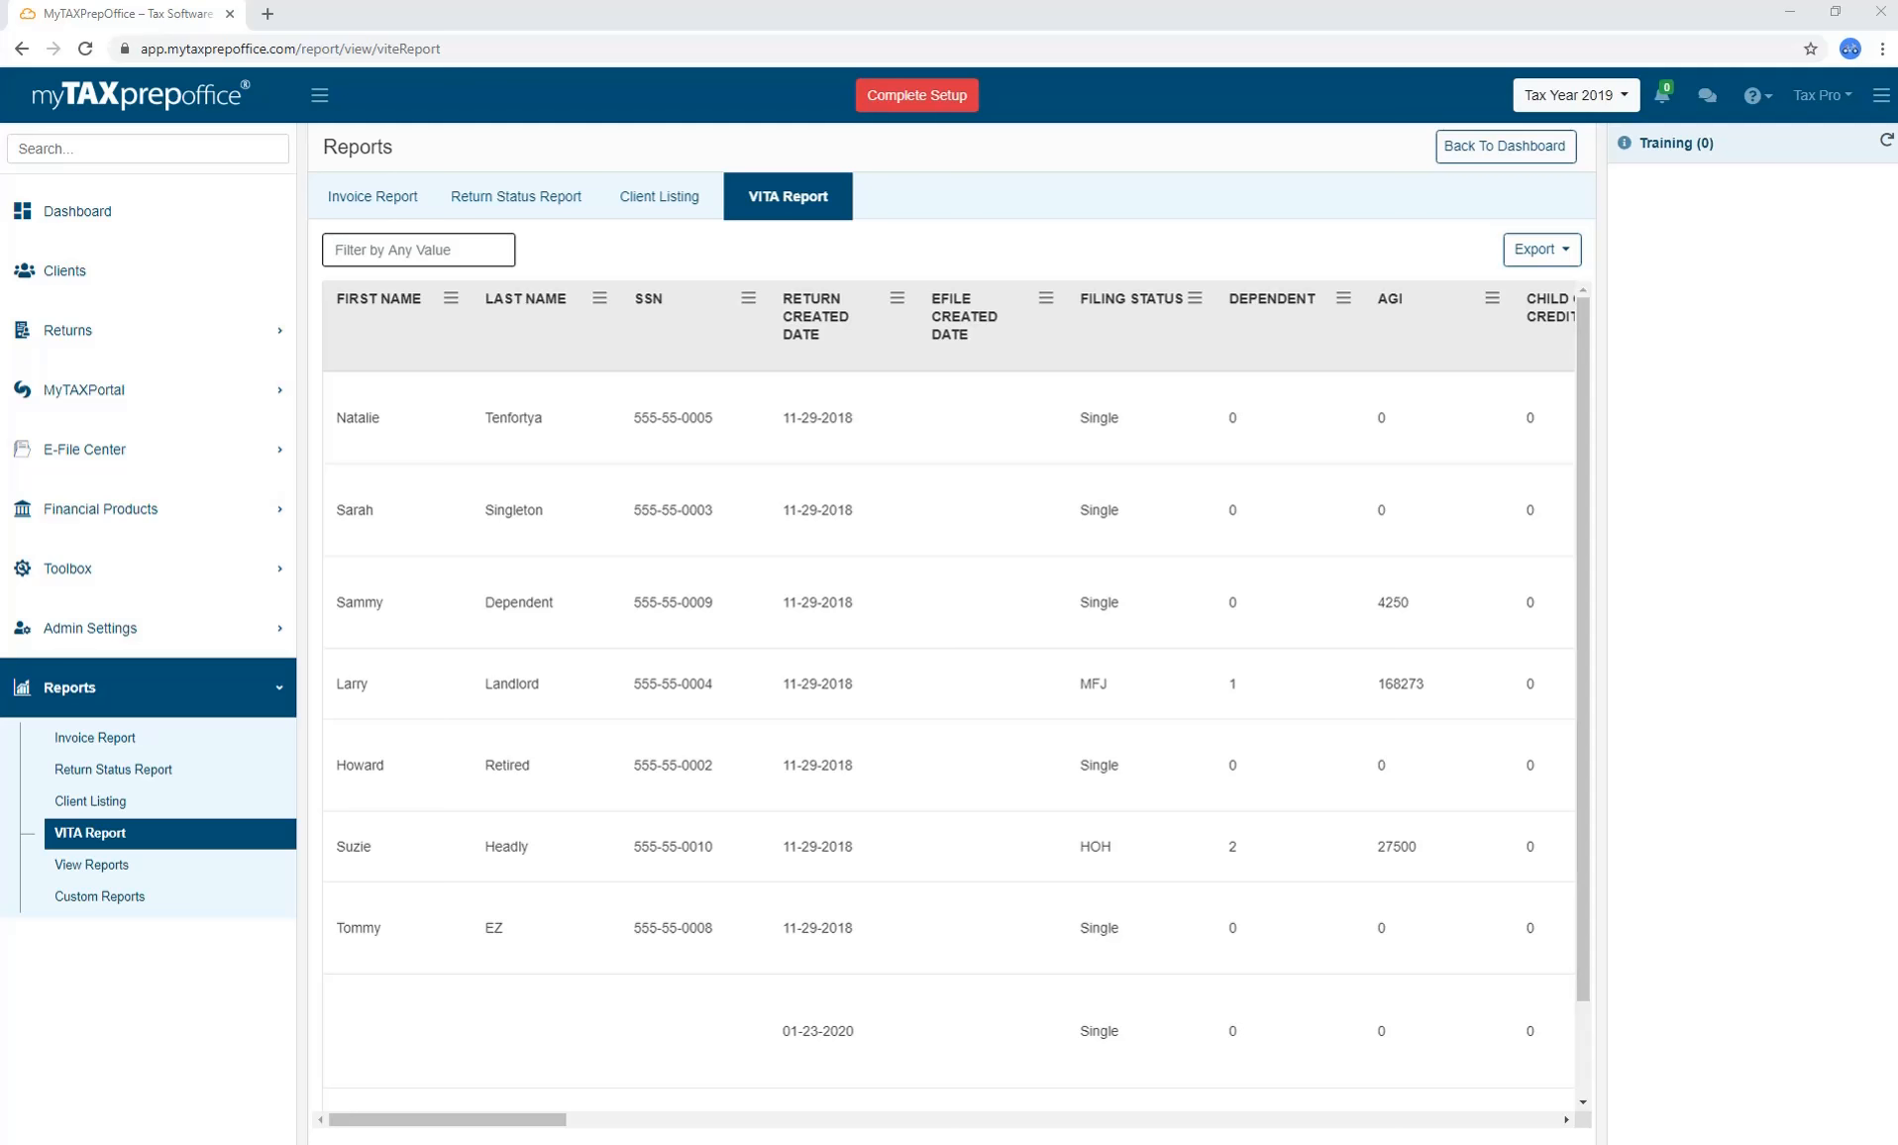
# Open View Reports, pick E-File Summary as the report type, then go to Custom Reports.
pyautogui.click(224, 866)
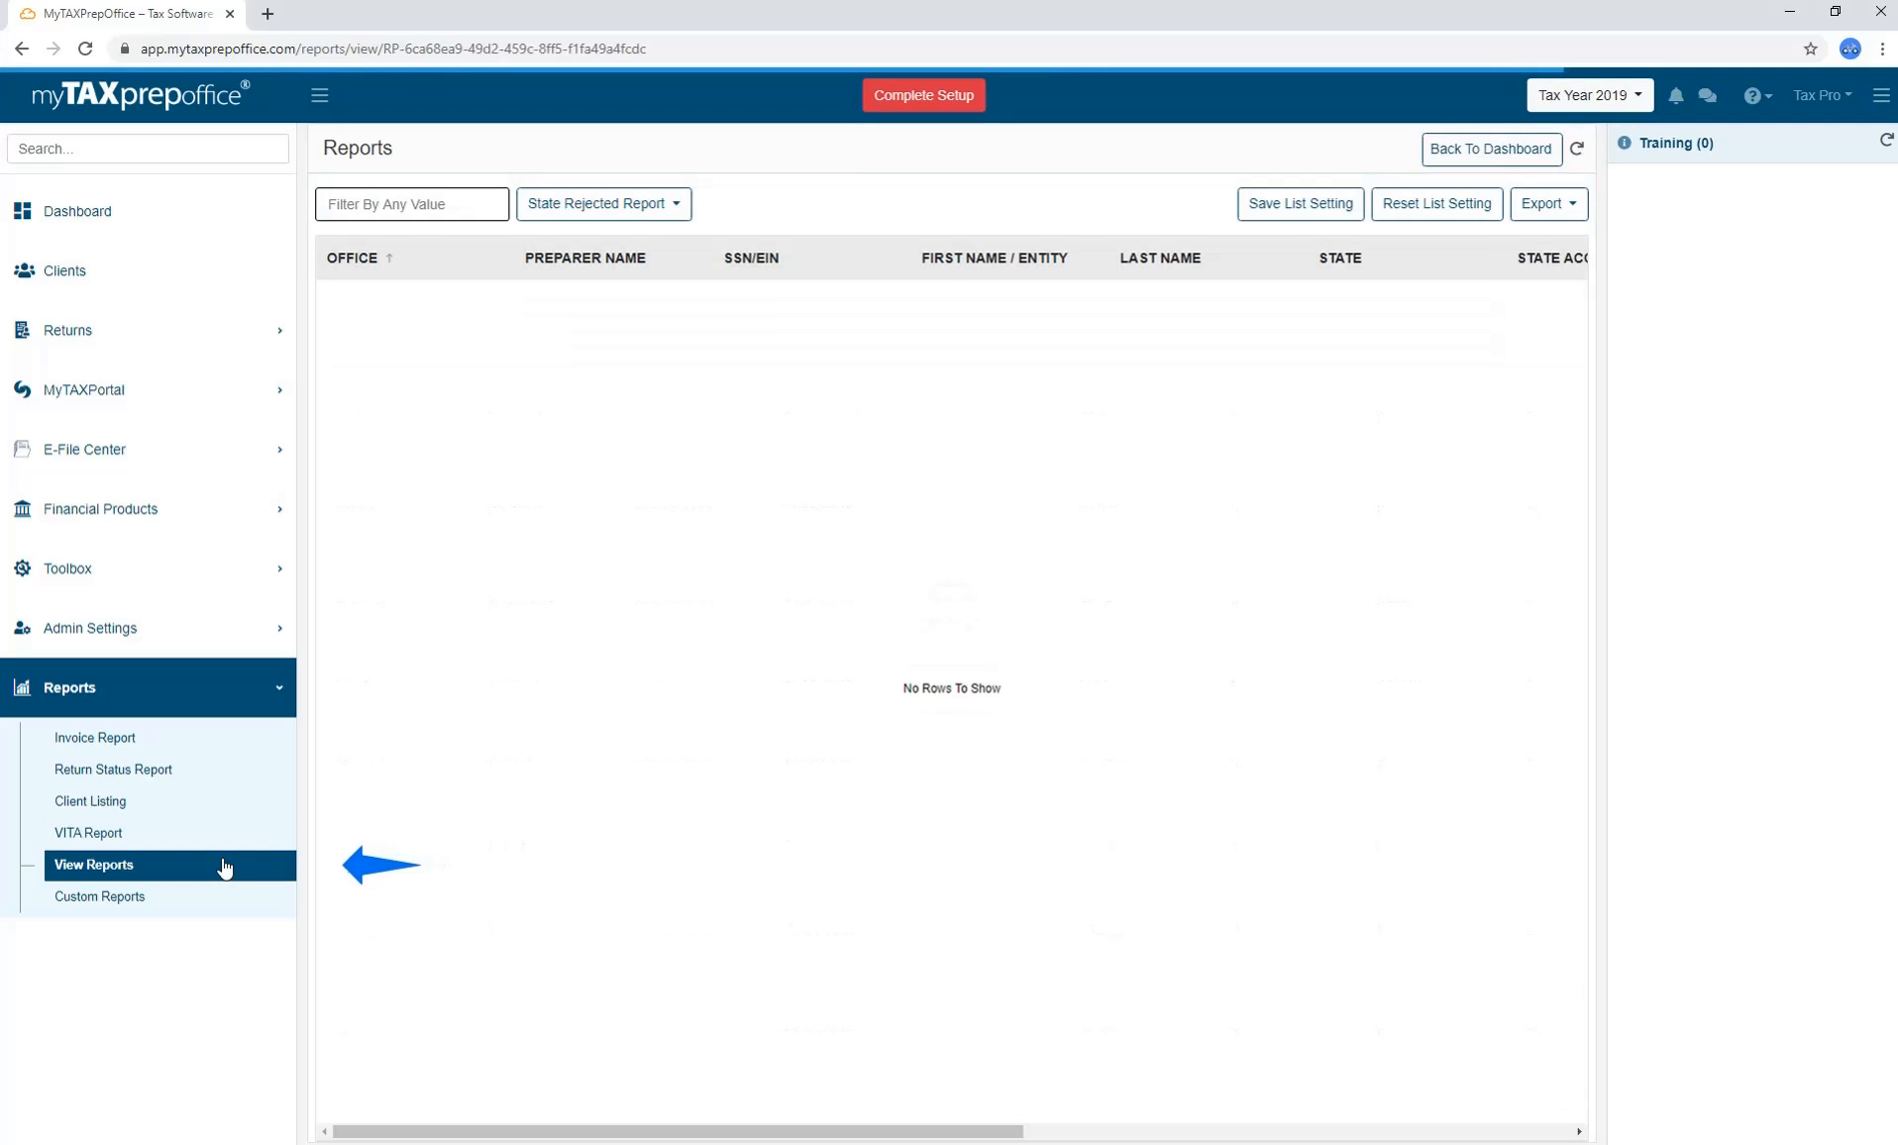
pyautogui.click(604, 203)
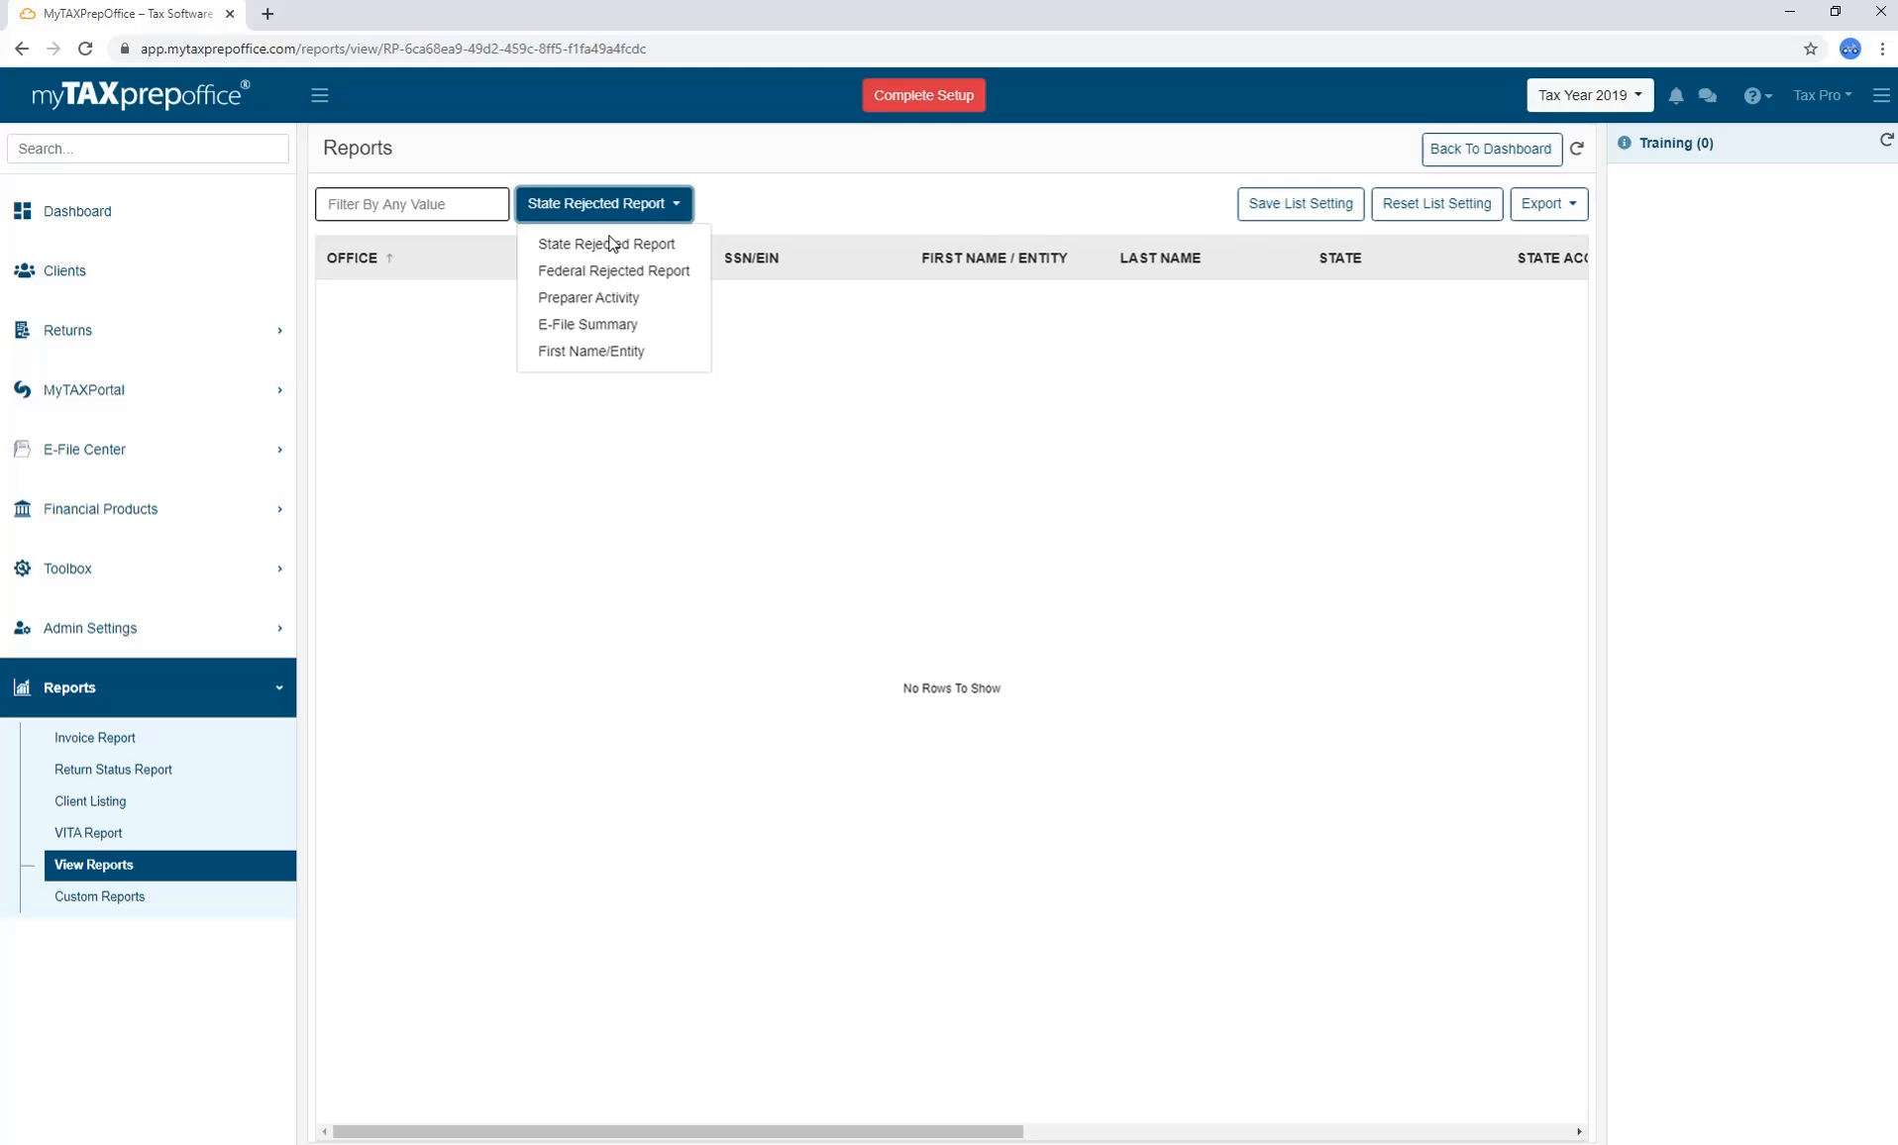
pyautogui.click(588, 324)
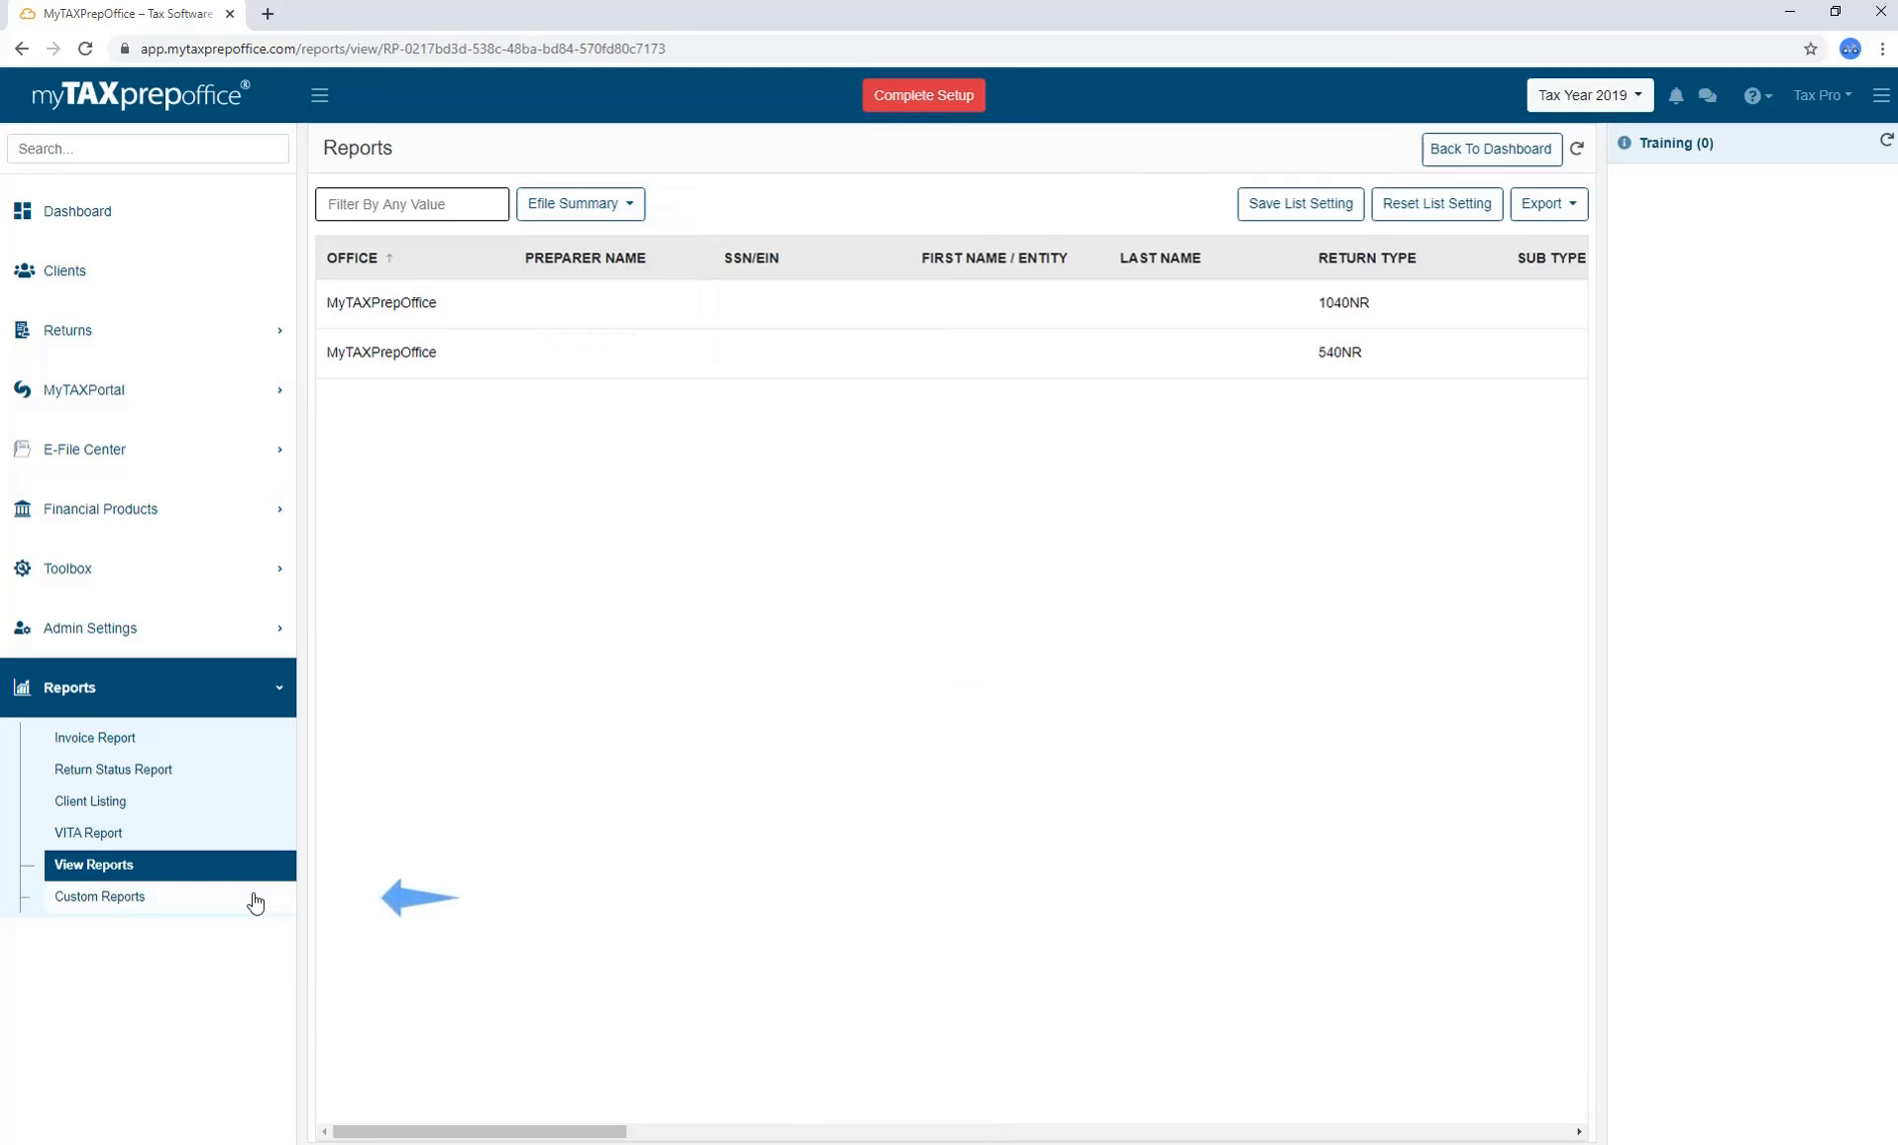
pyautogui.click(255, 898)
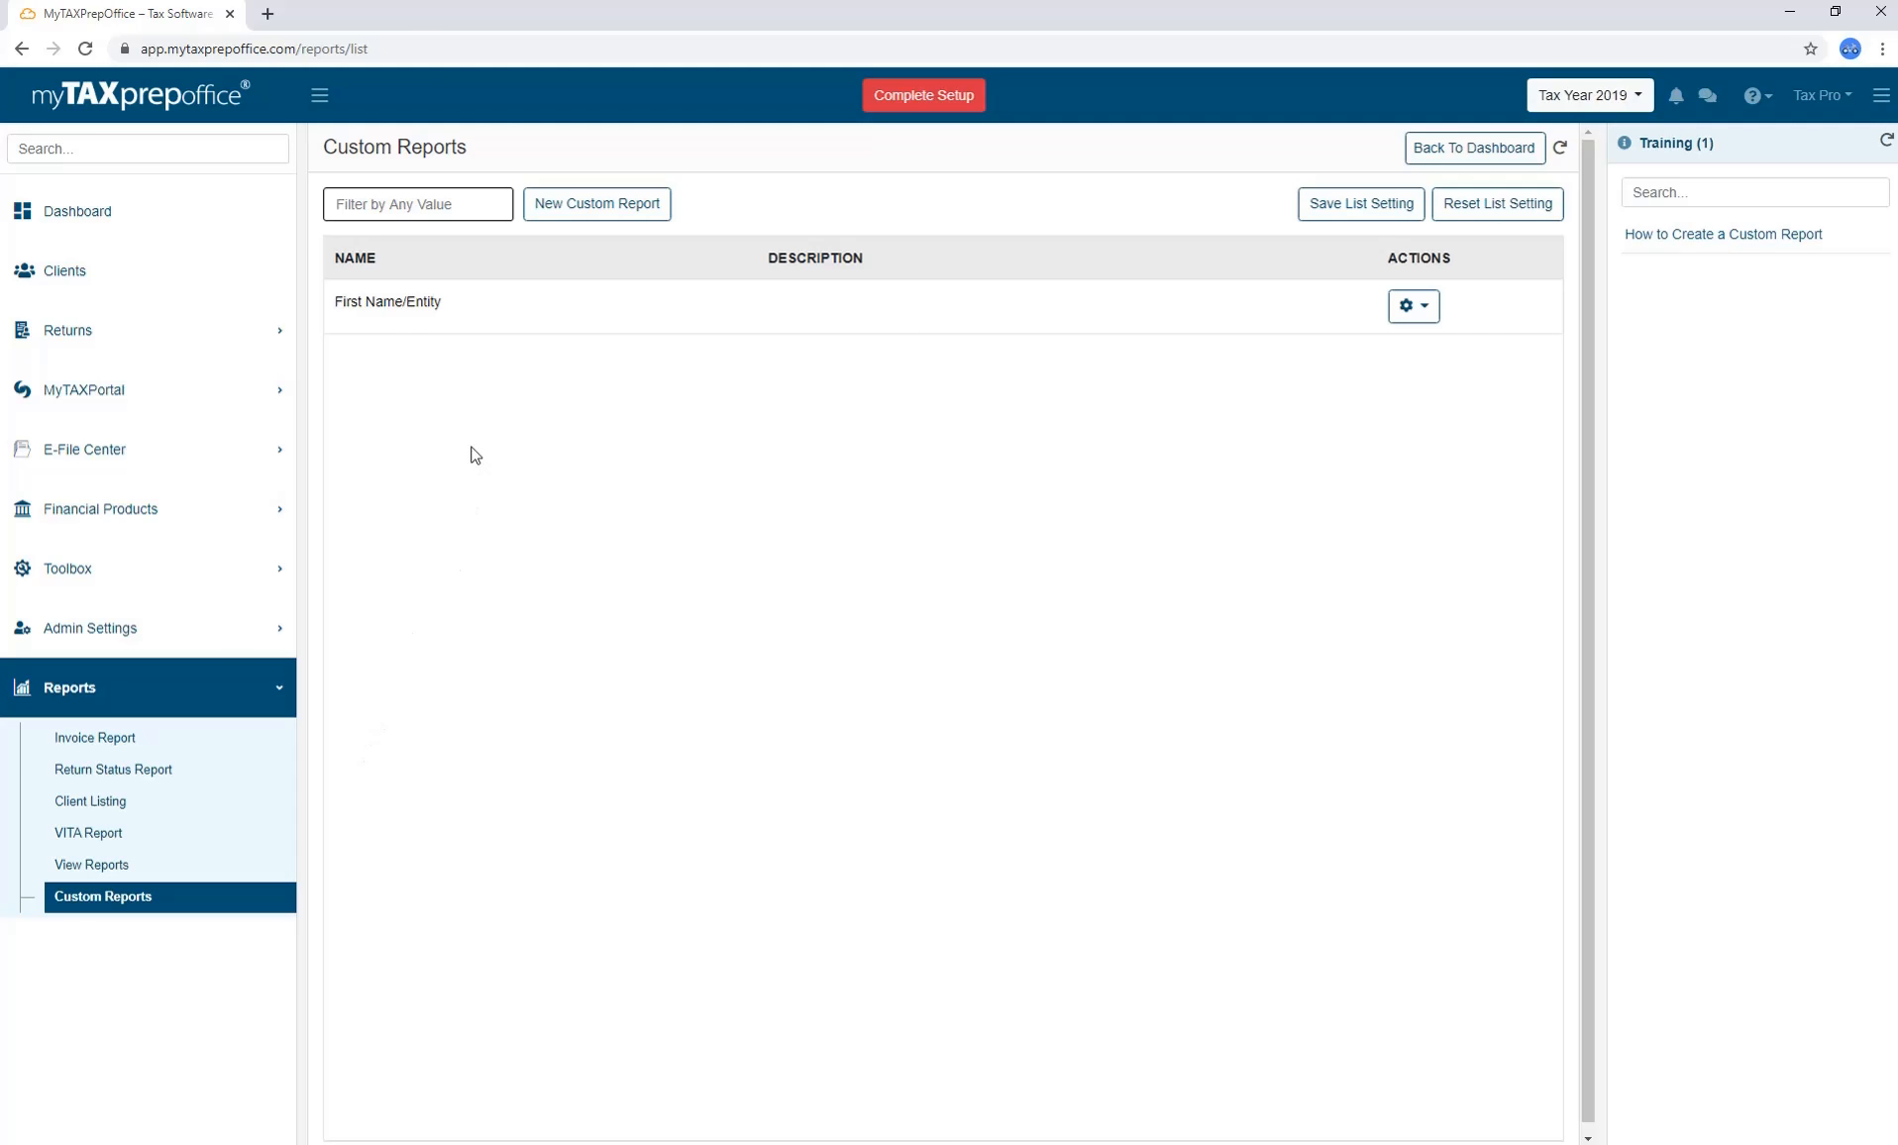
# Start a new custom report named 'SSN / EIN' with description 'SSN / EIN'.
pyautogui.click(553, 210)
pyautogui.click(691, 200)
pyautogui.click(715, 196)
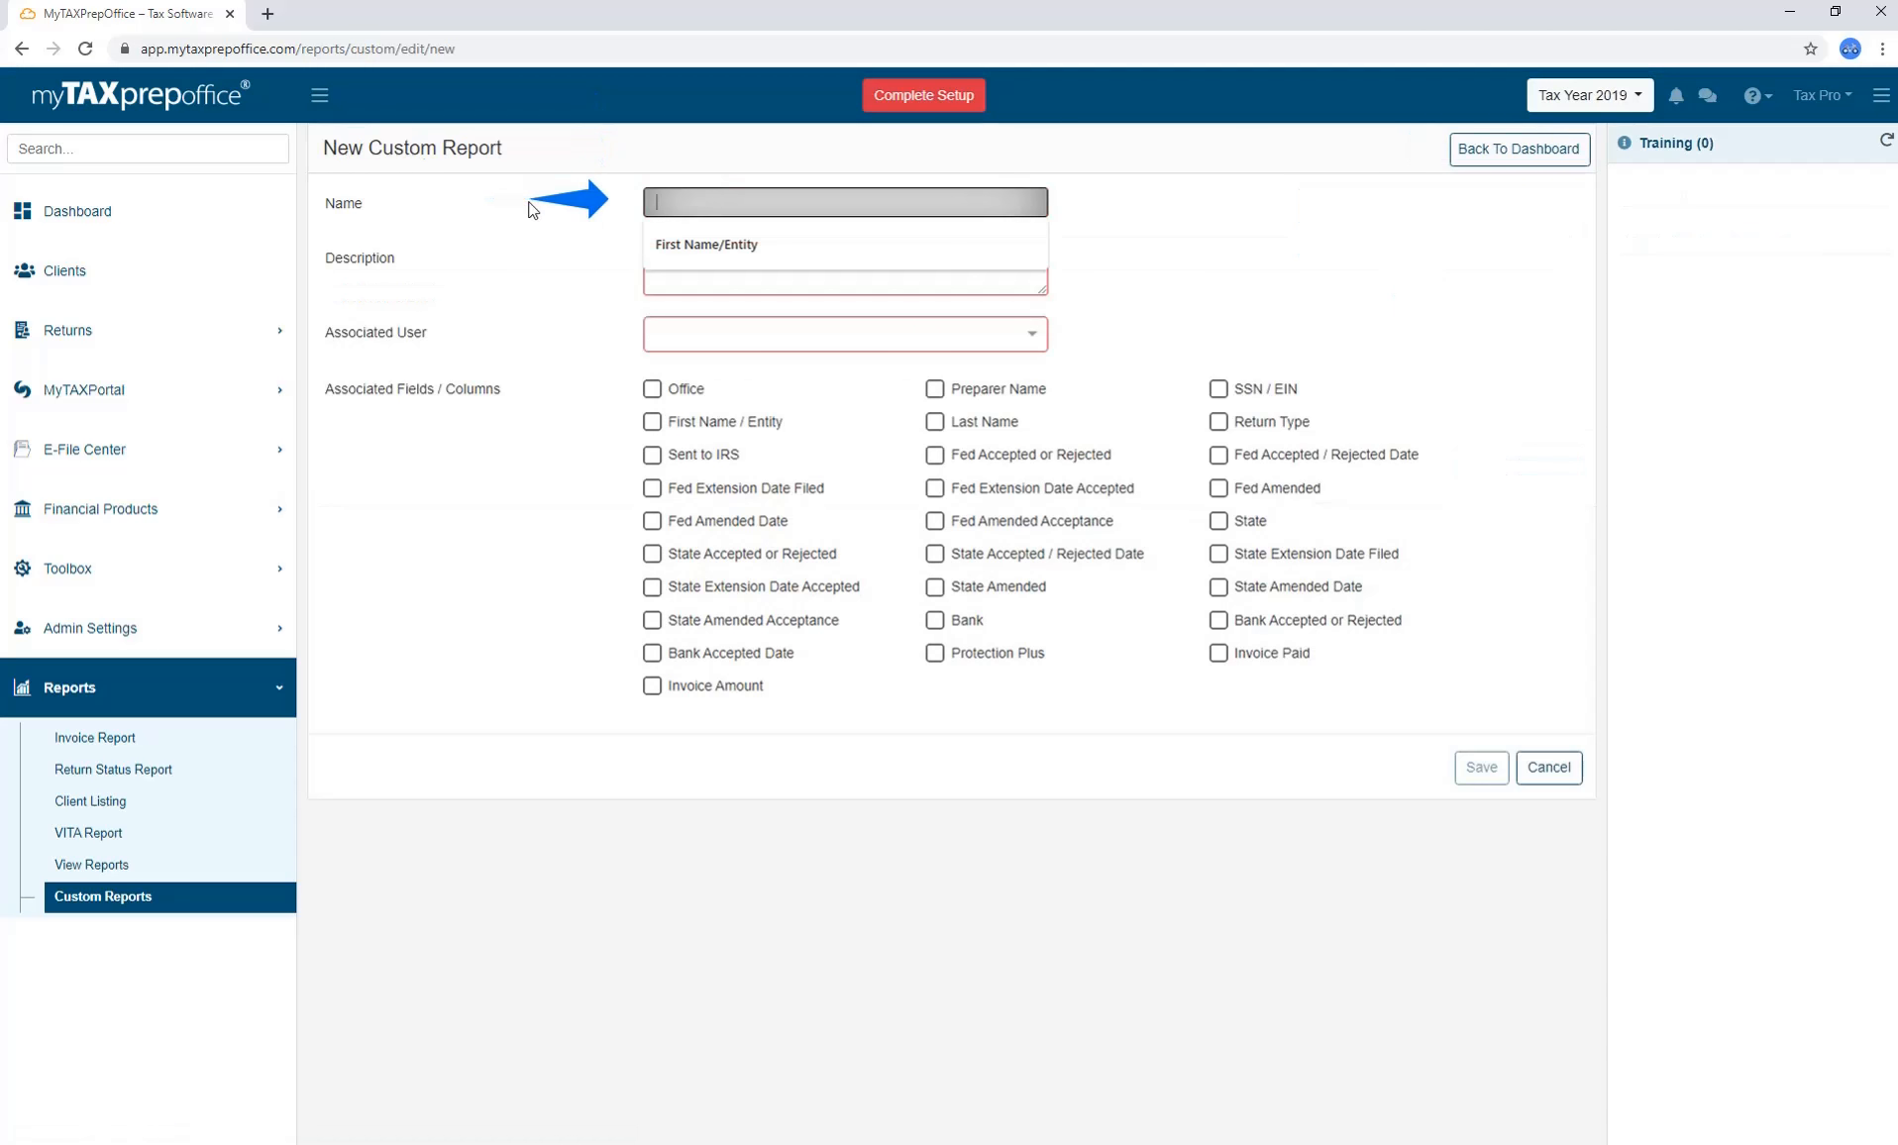
pyautogui.write('SSN / EIN')
pyautogui.click(694, 264)
pyautogui.write('SSN / EIN')
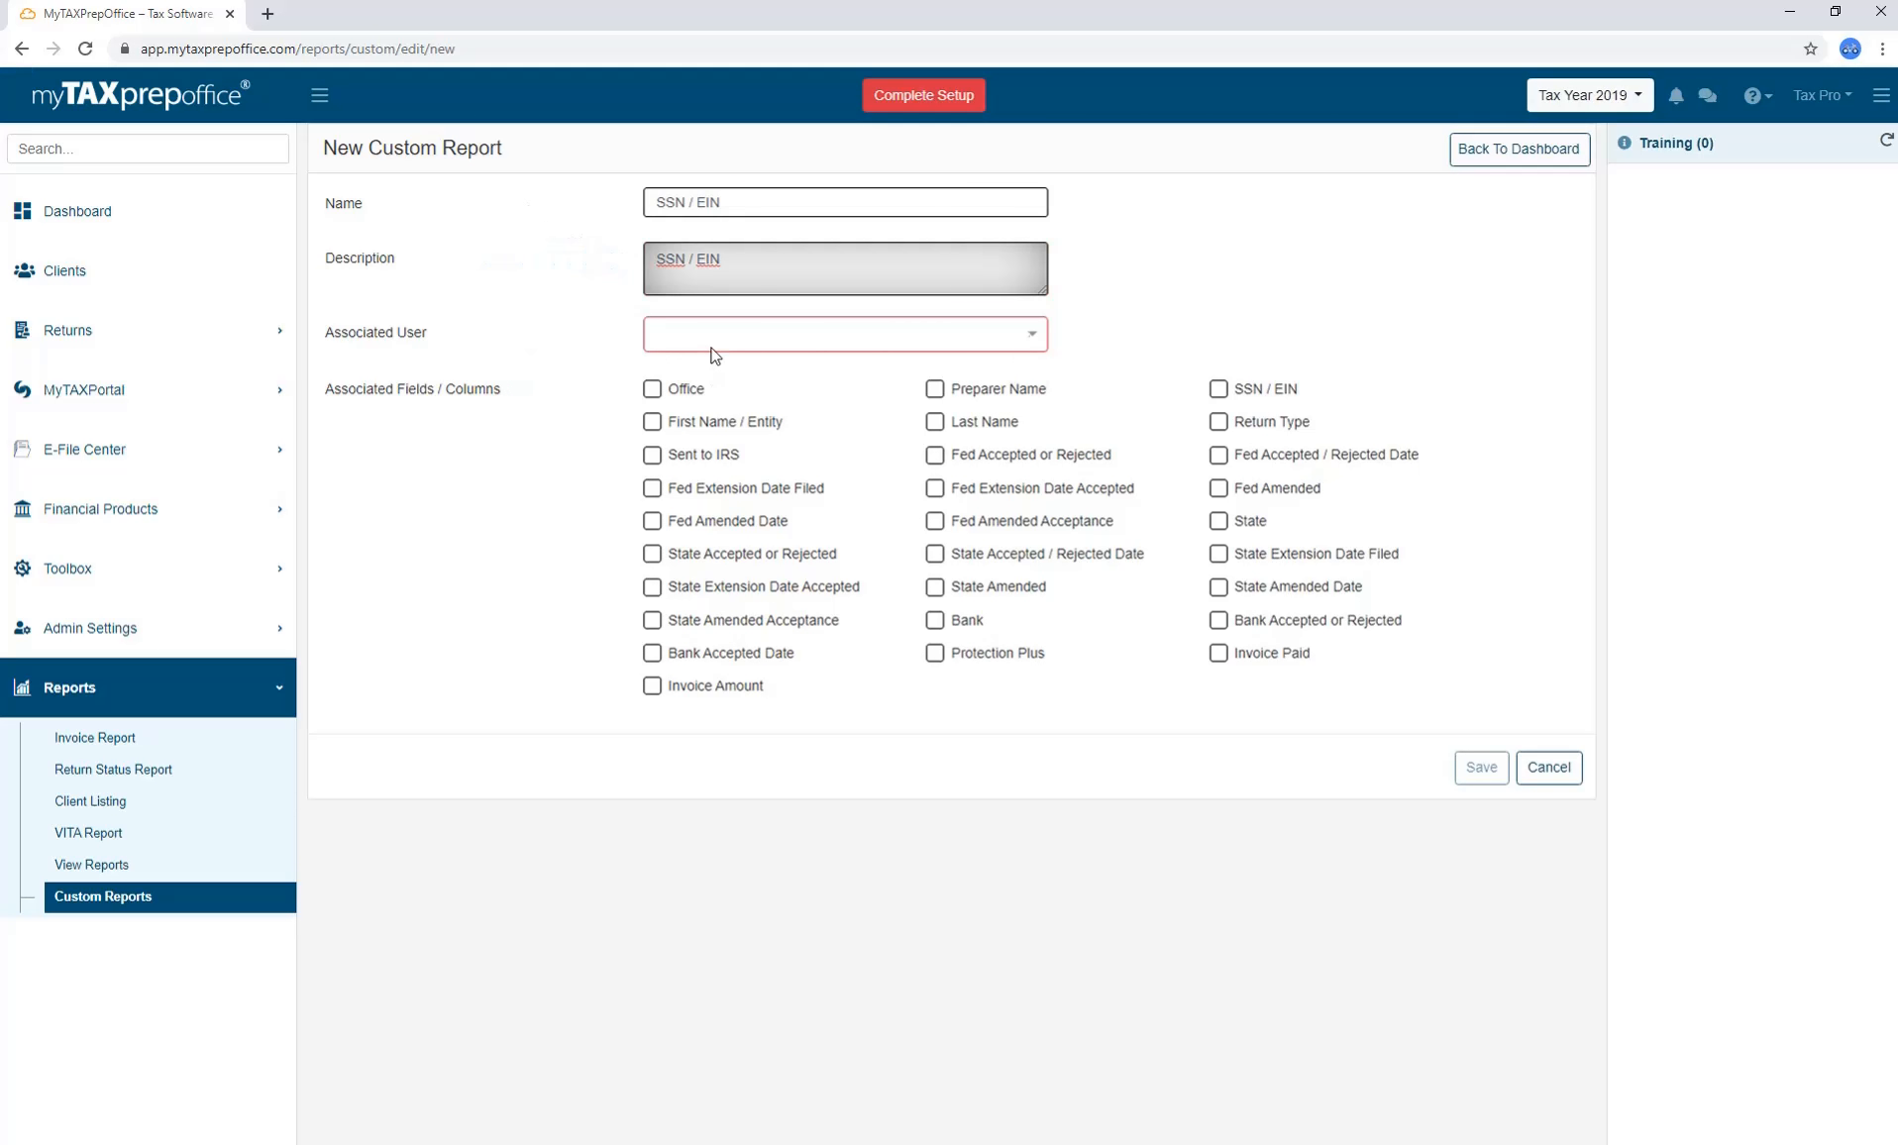
# Assign the report's user, include the SSN / EIN column, and save the report.
pyautogui.click(712, 347)
pyautogui.click(716, 367)
pyautogui.click(1140, 361)
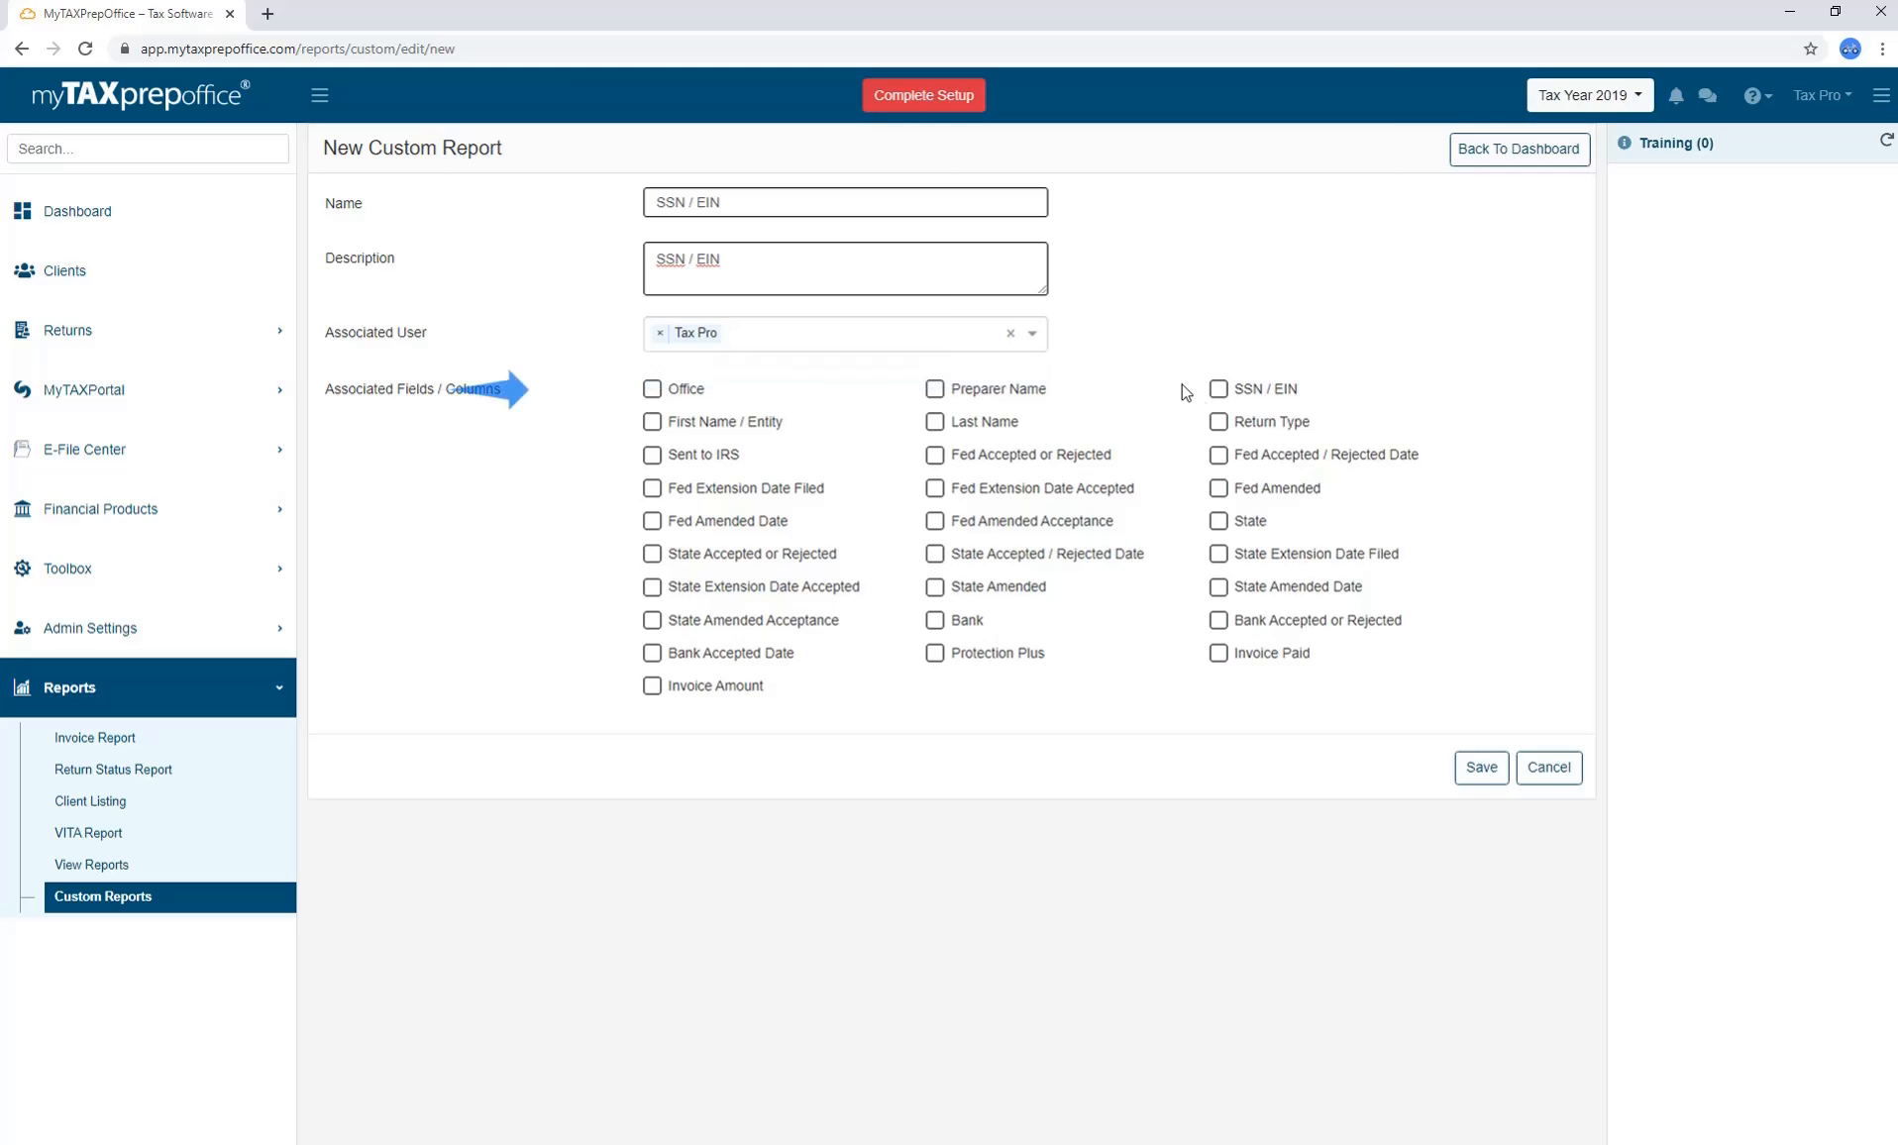
pyautogui.click(1217, 389)
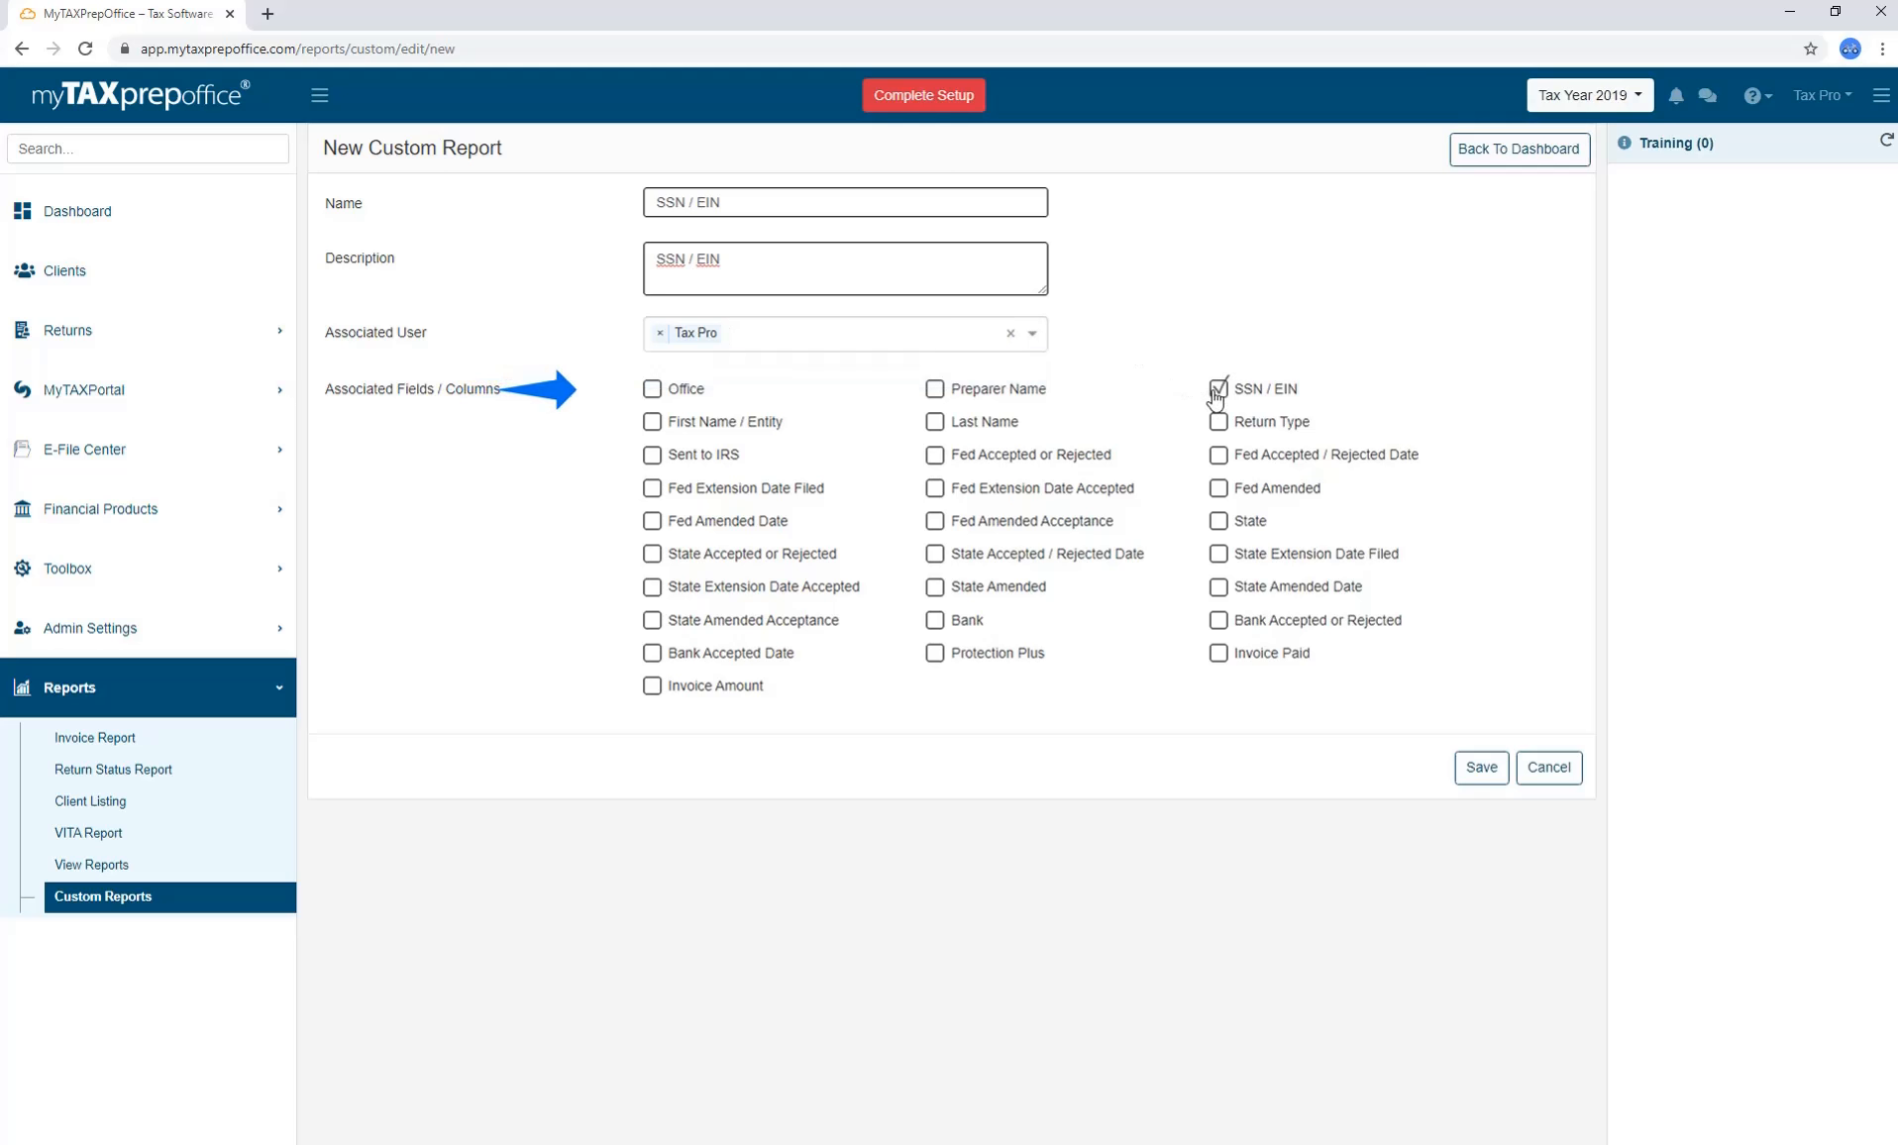
pyautogui.click(1481, 768)
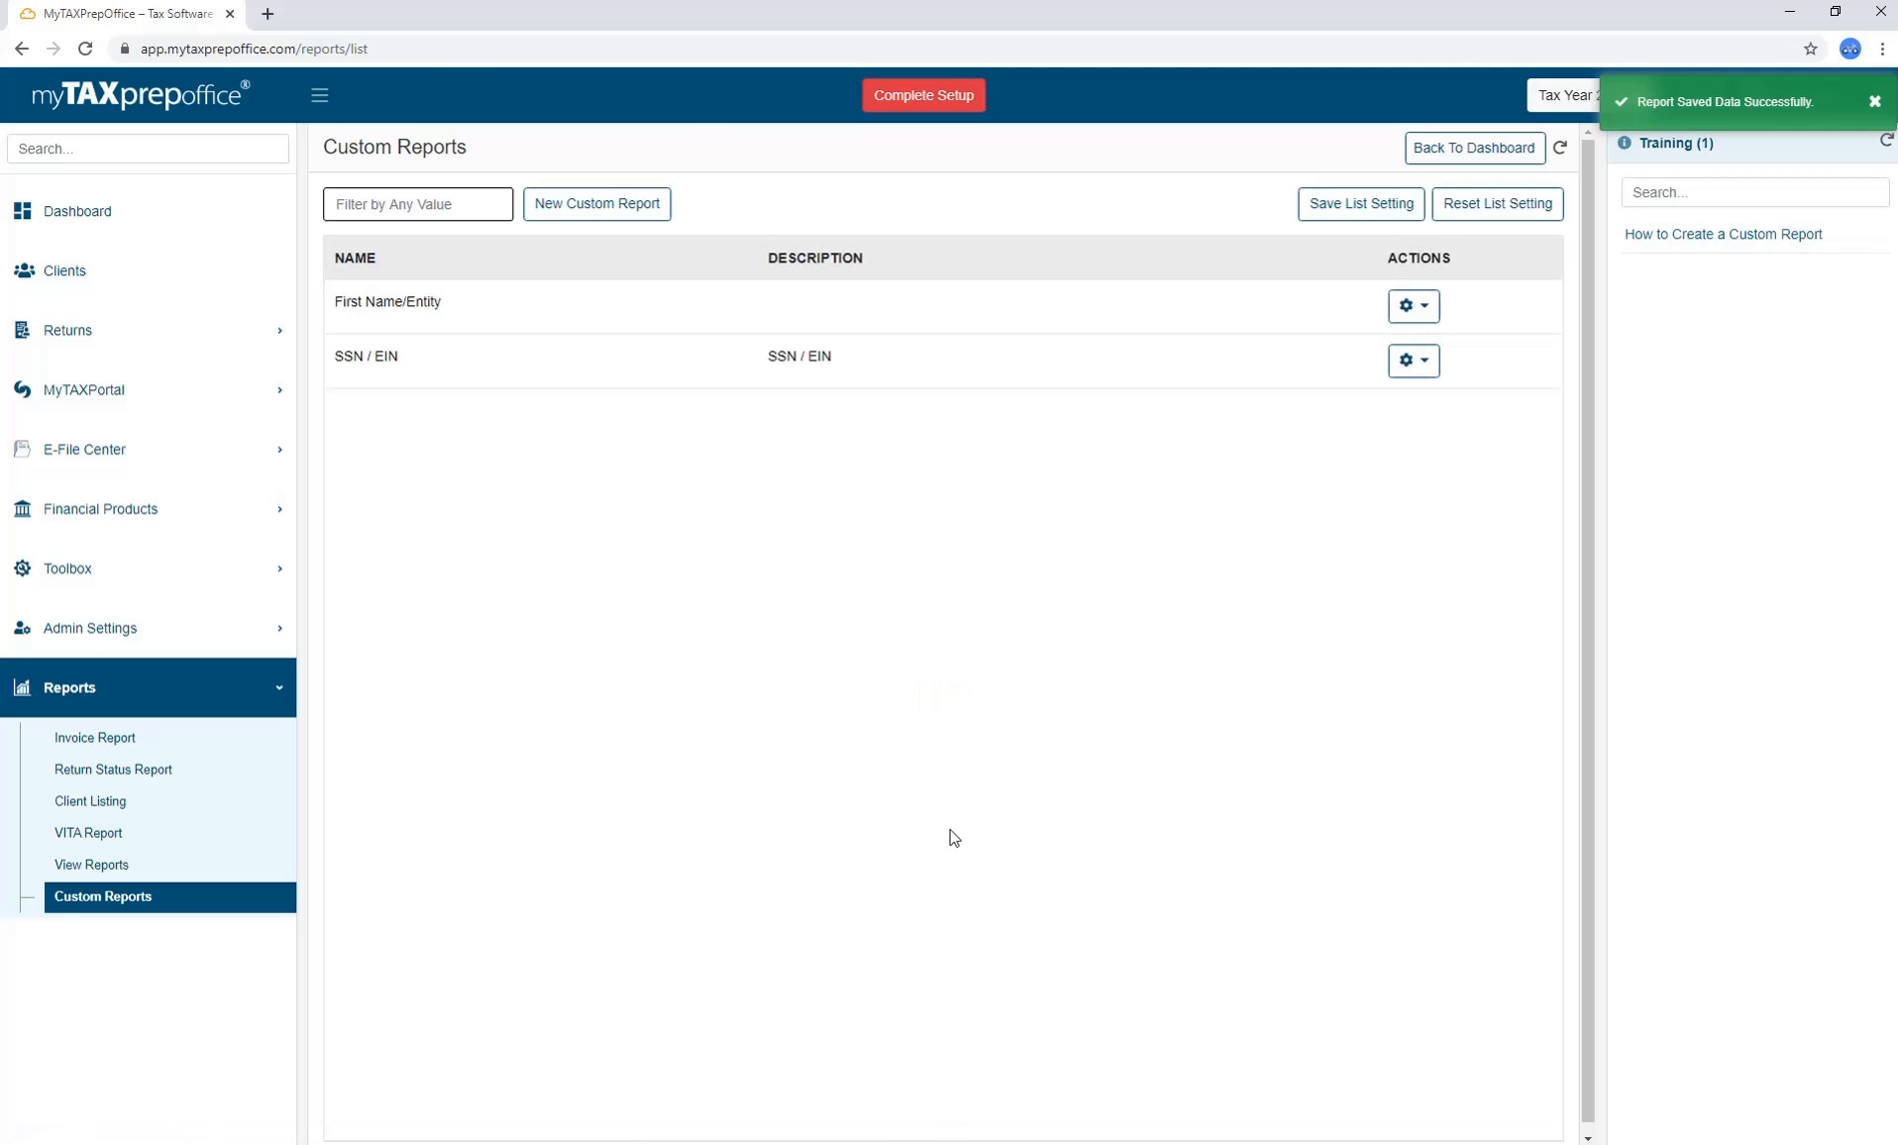
pyautogui.click(1425, 376)
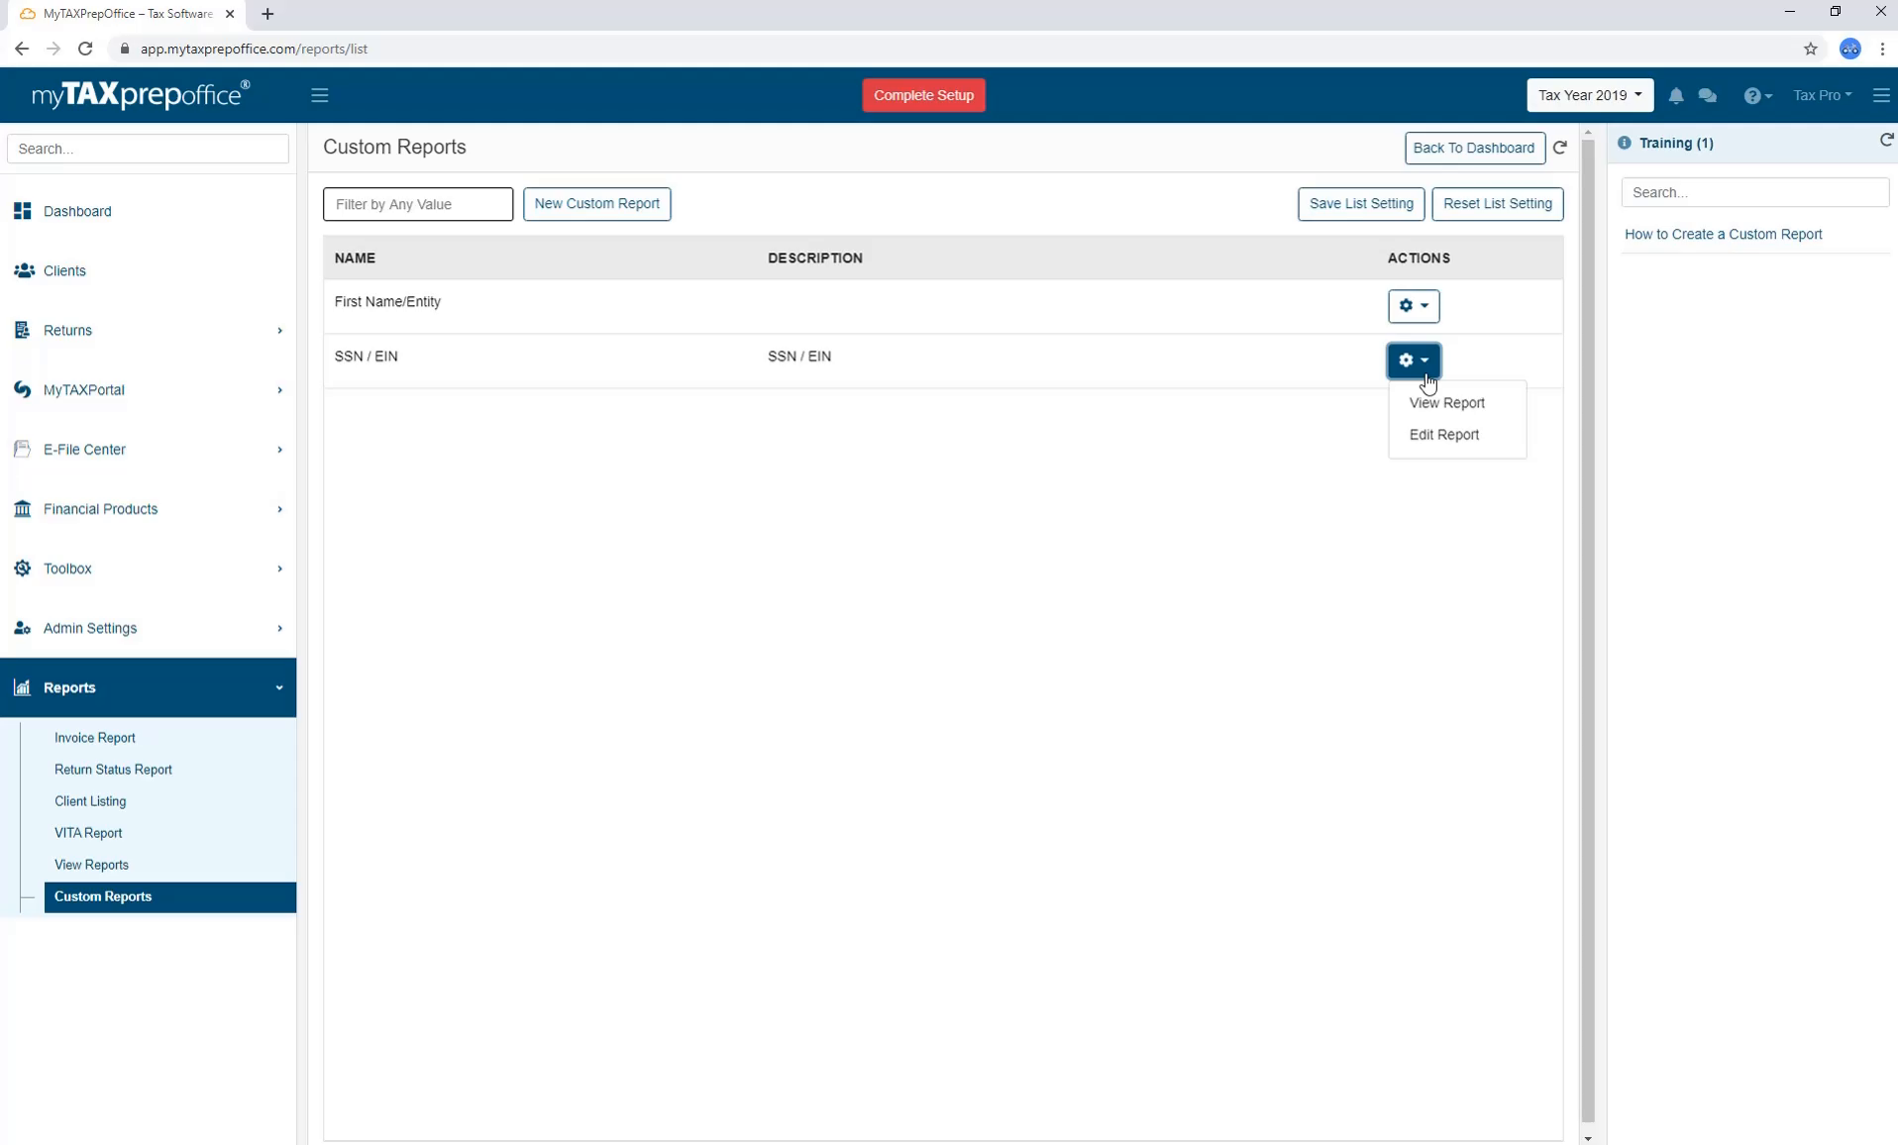
pyautogui.click(201, 150)
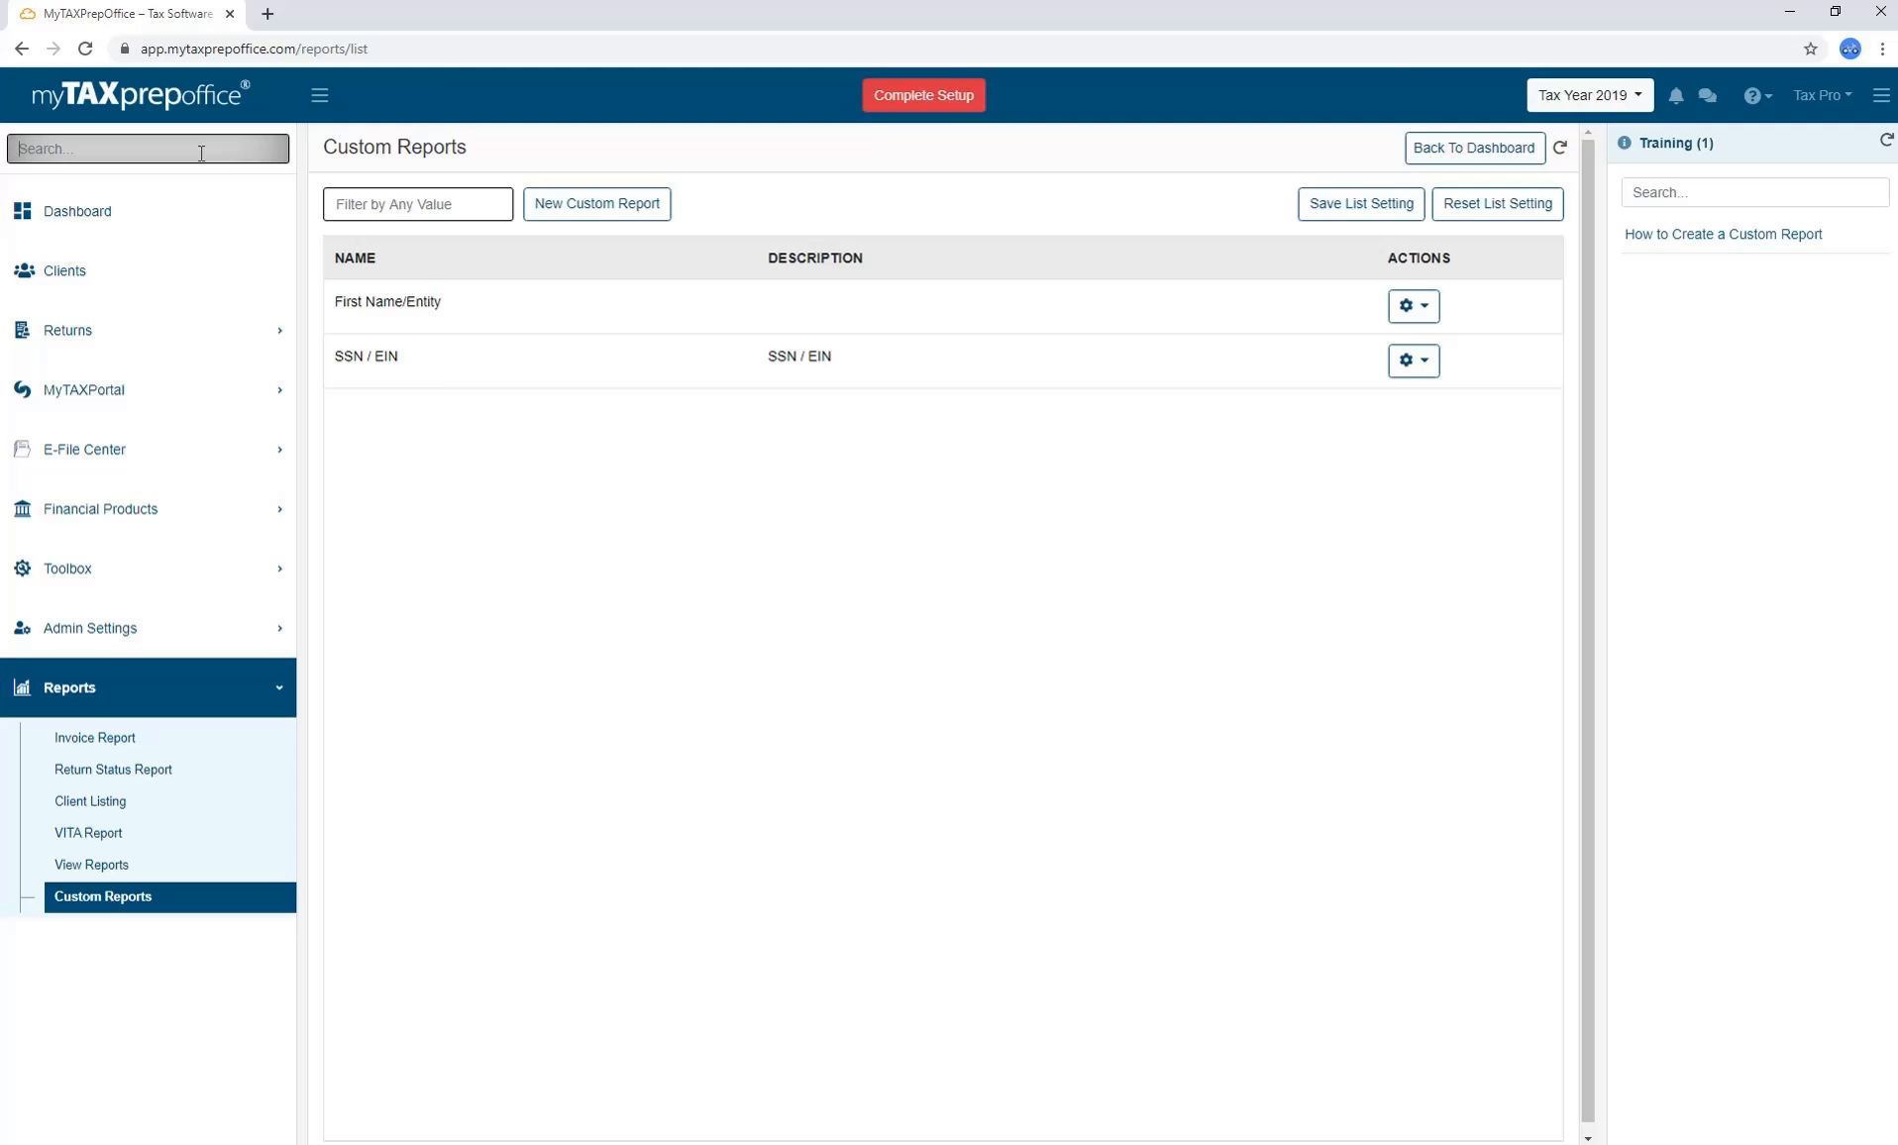
# Filter the sidebar menu for 'Preferences', then return to the Dashboard.
pyautogui.write('Prefe')
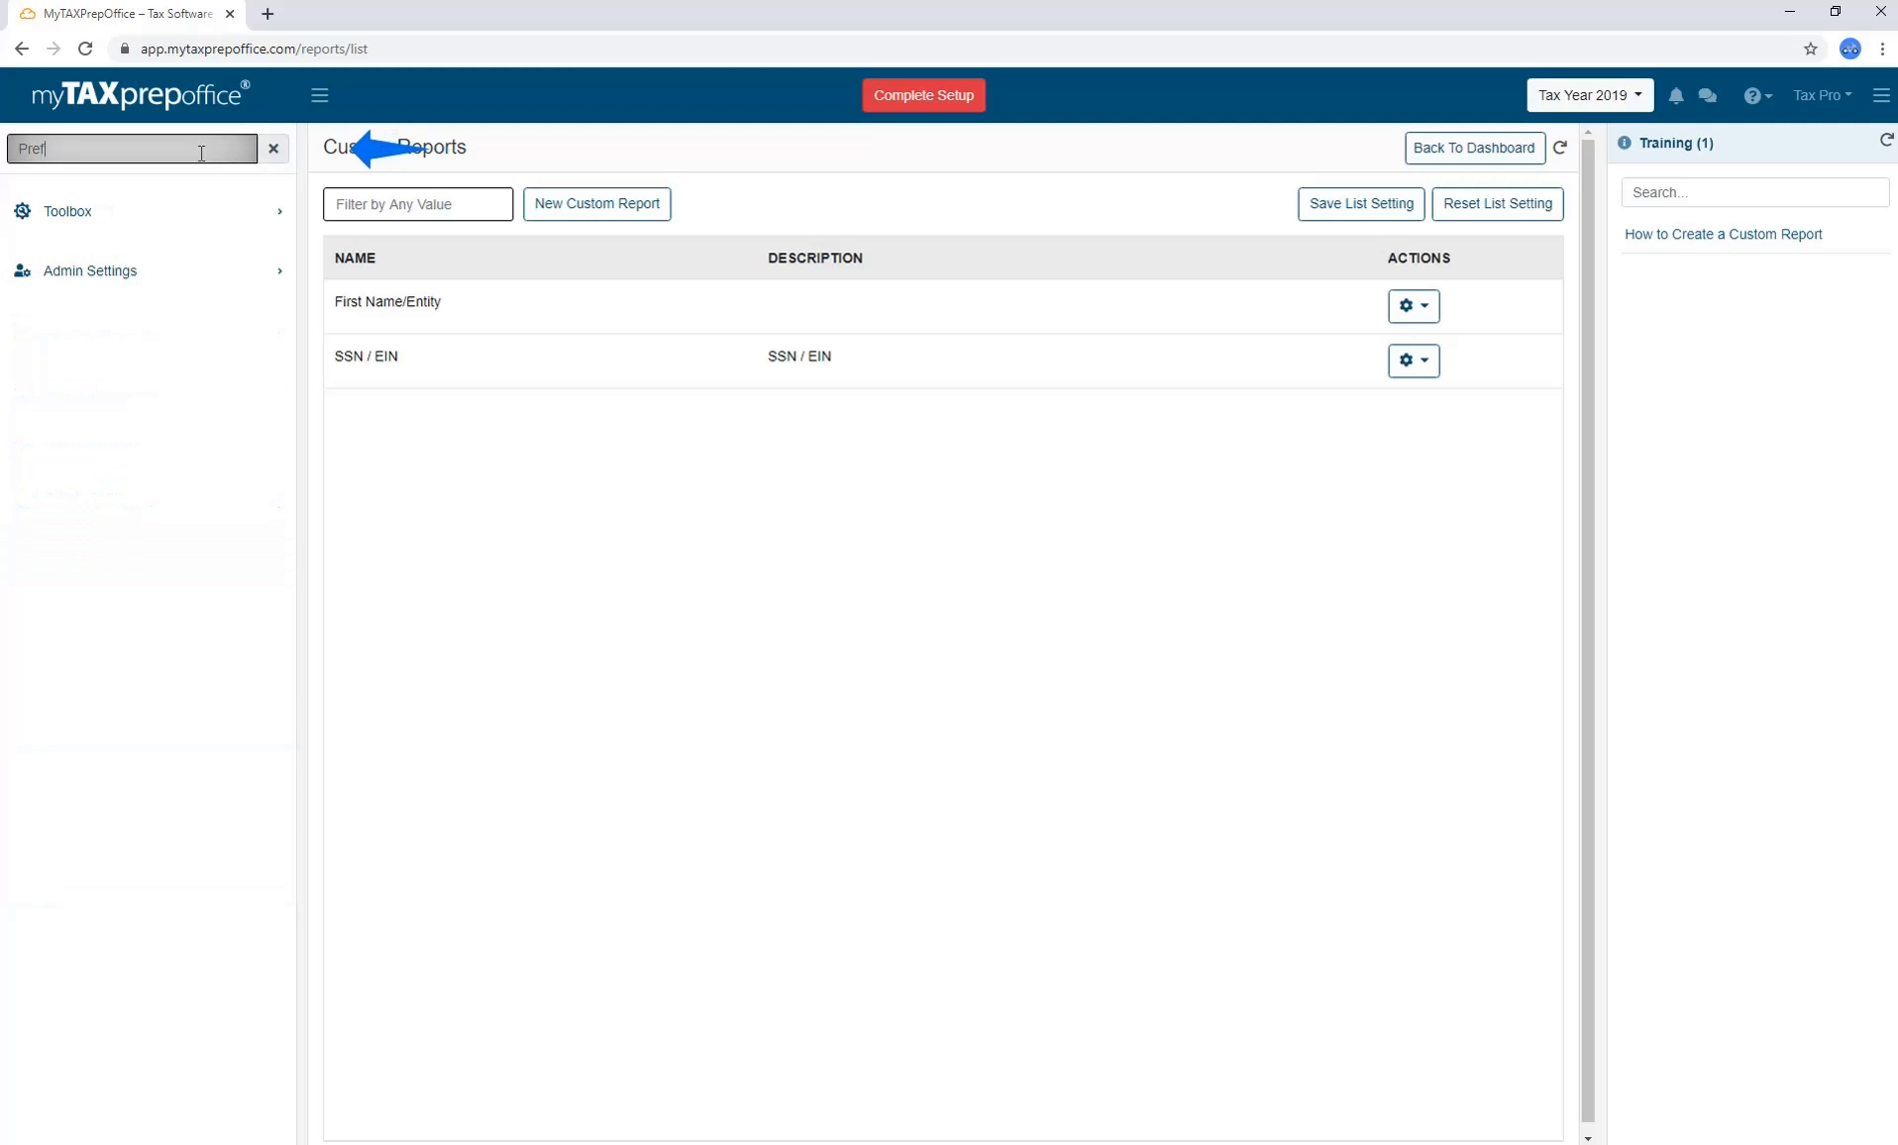
pyautogui.write('rences')
pyautogui.click(194, 211)
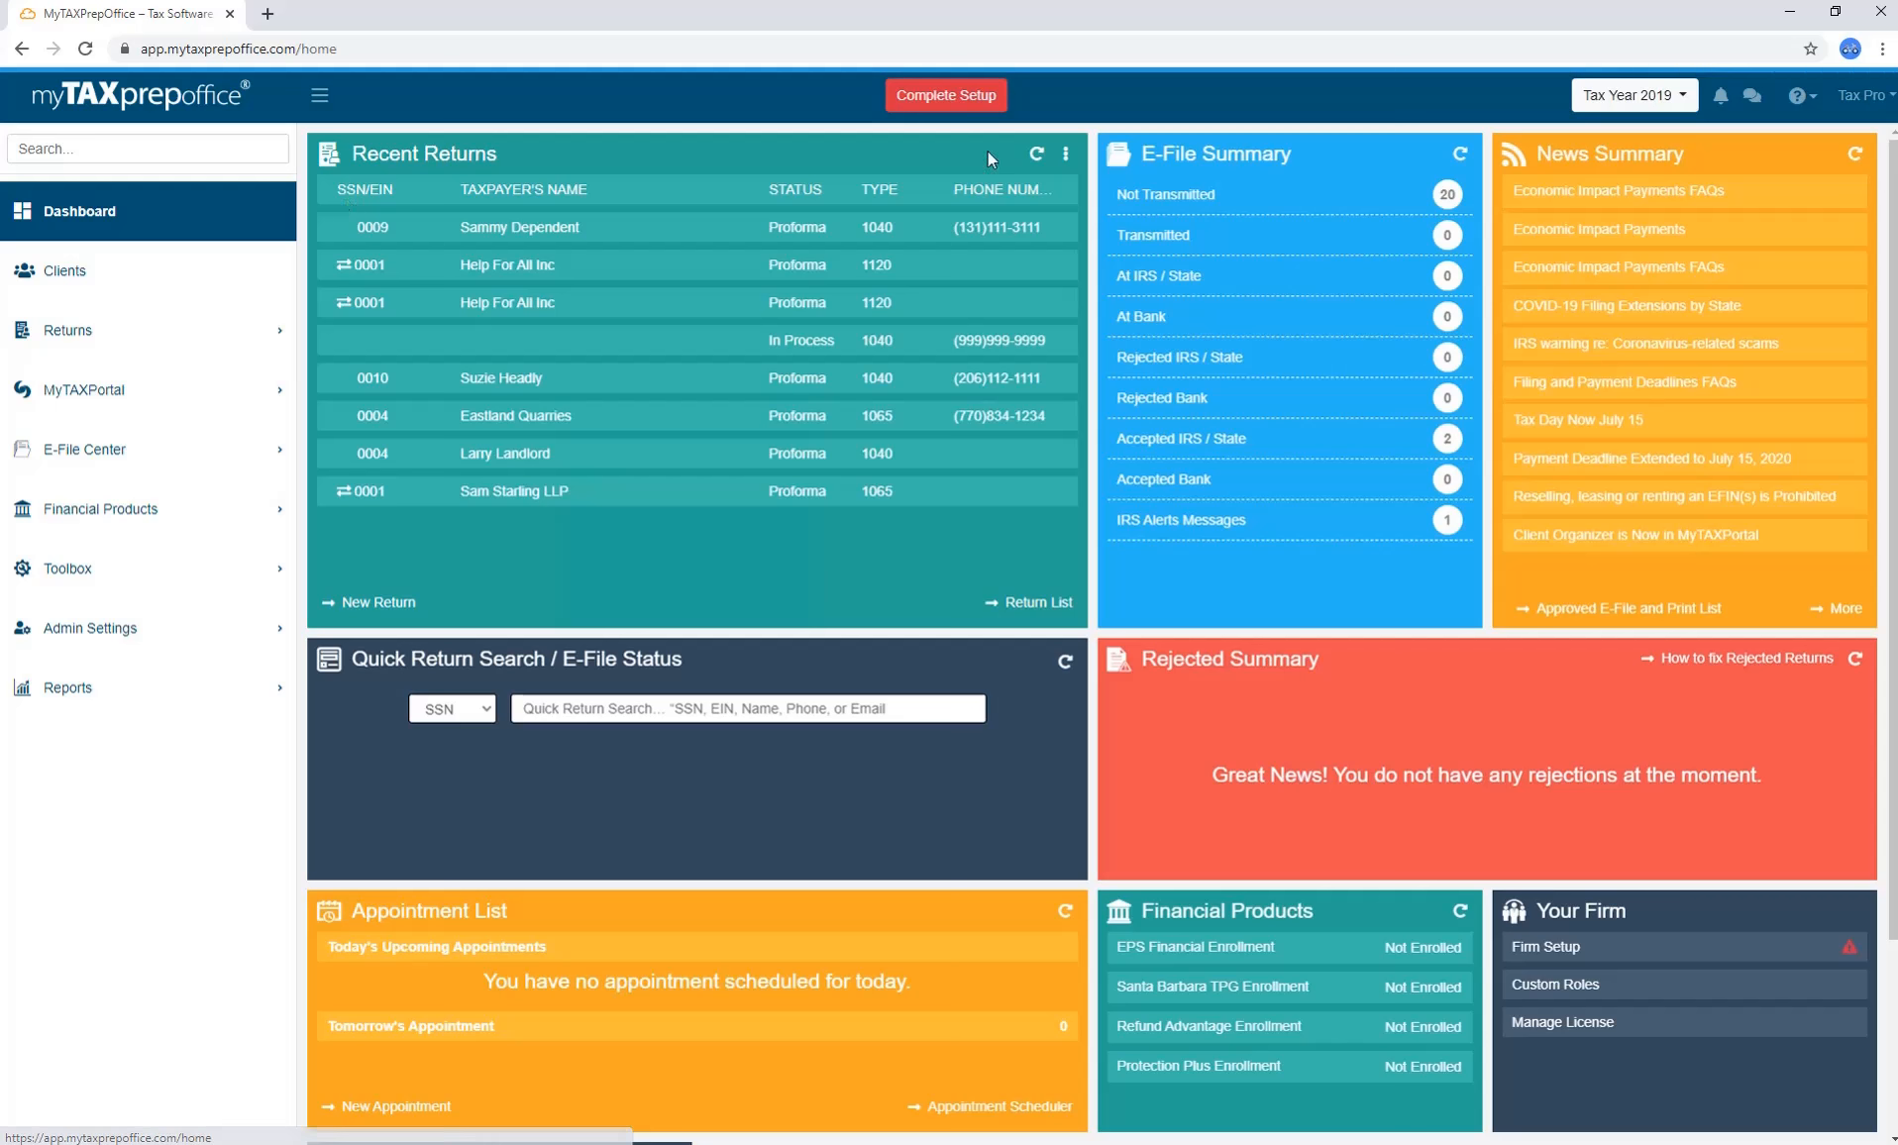
pyautogui.click(1688, 109)
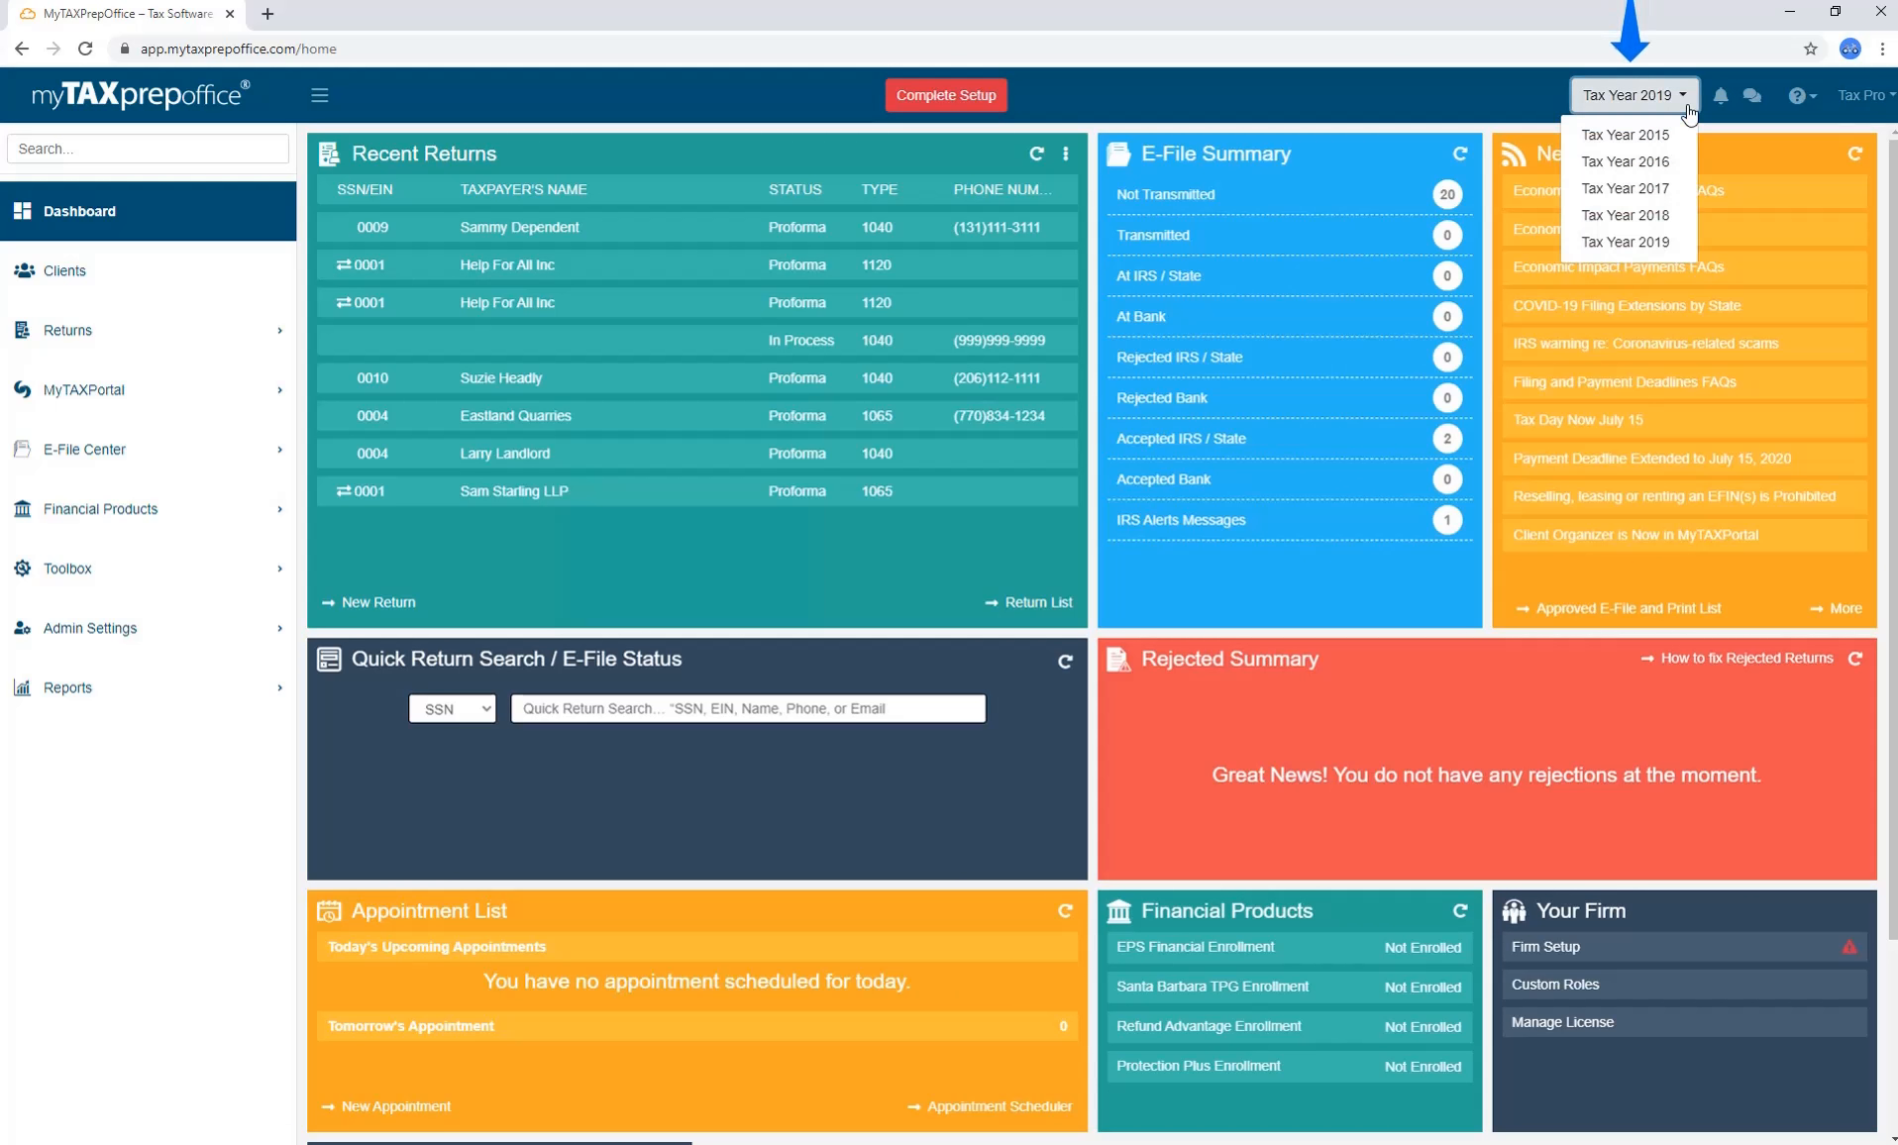
pyautogui.click(1688, 107)
pyautogui.click(1719, 106)
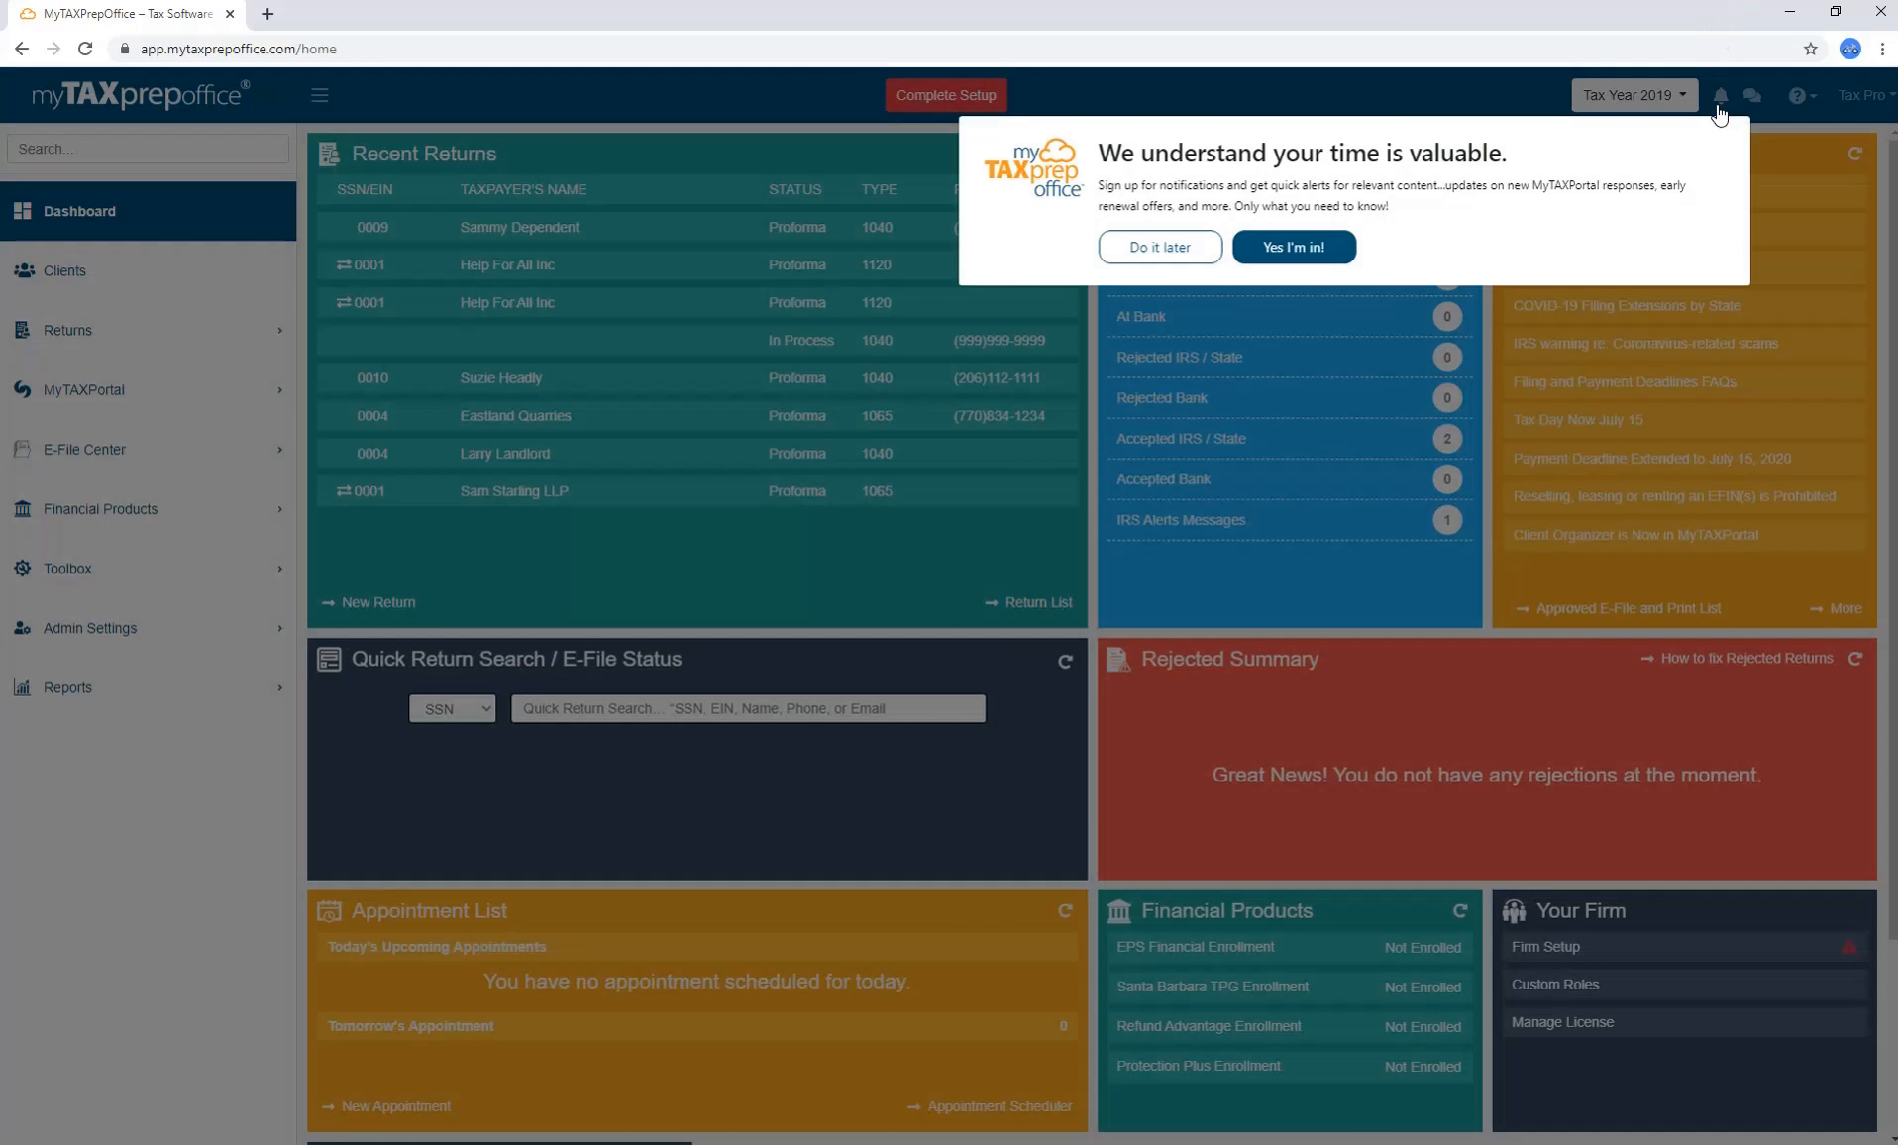
pyautogui.click(1290, 250)
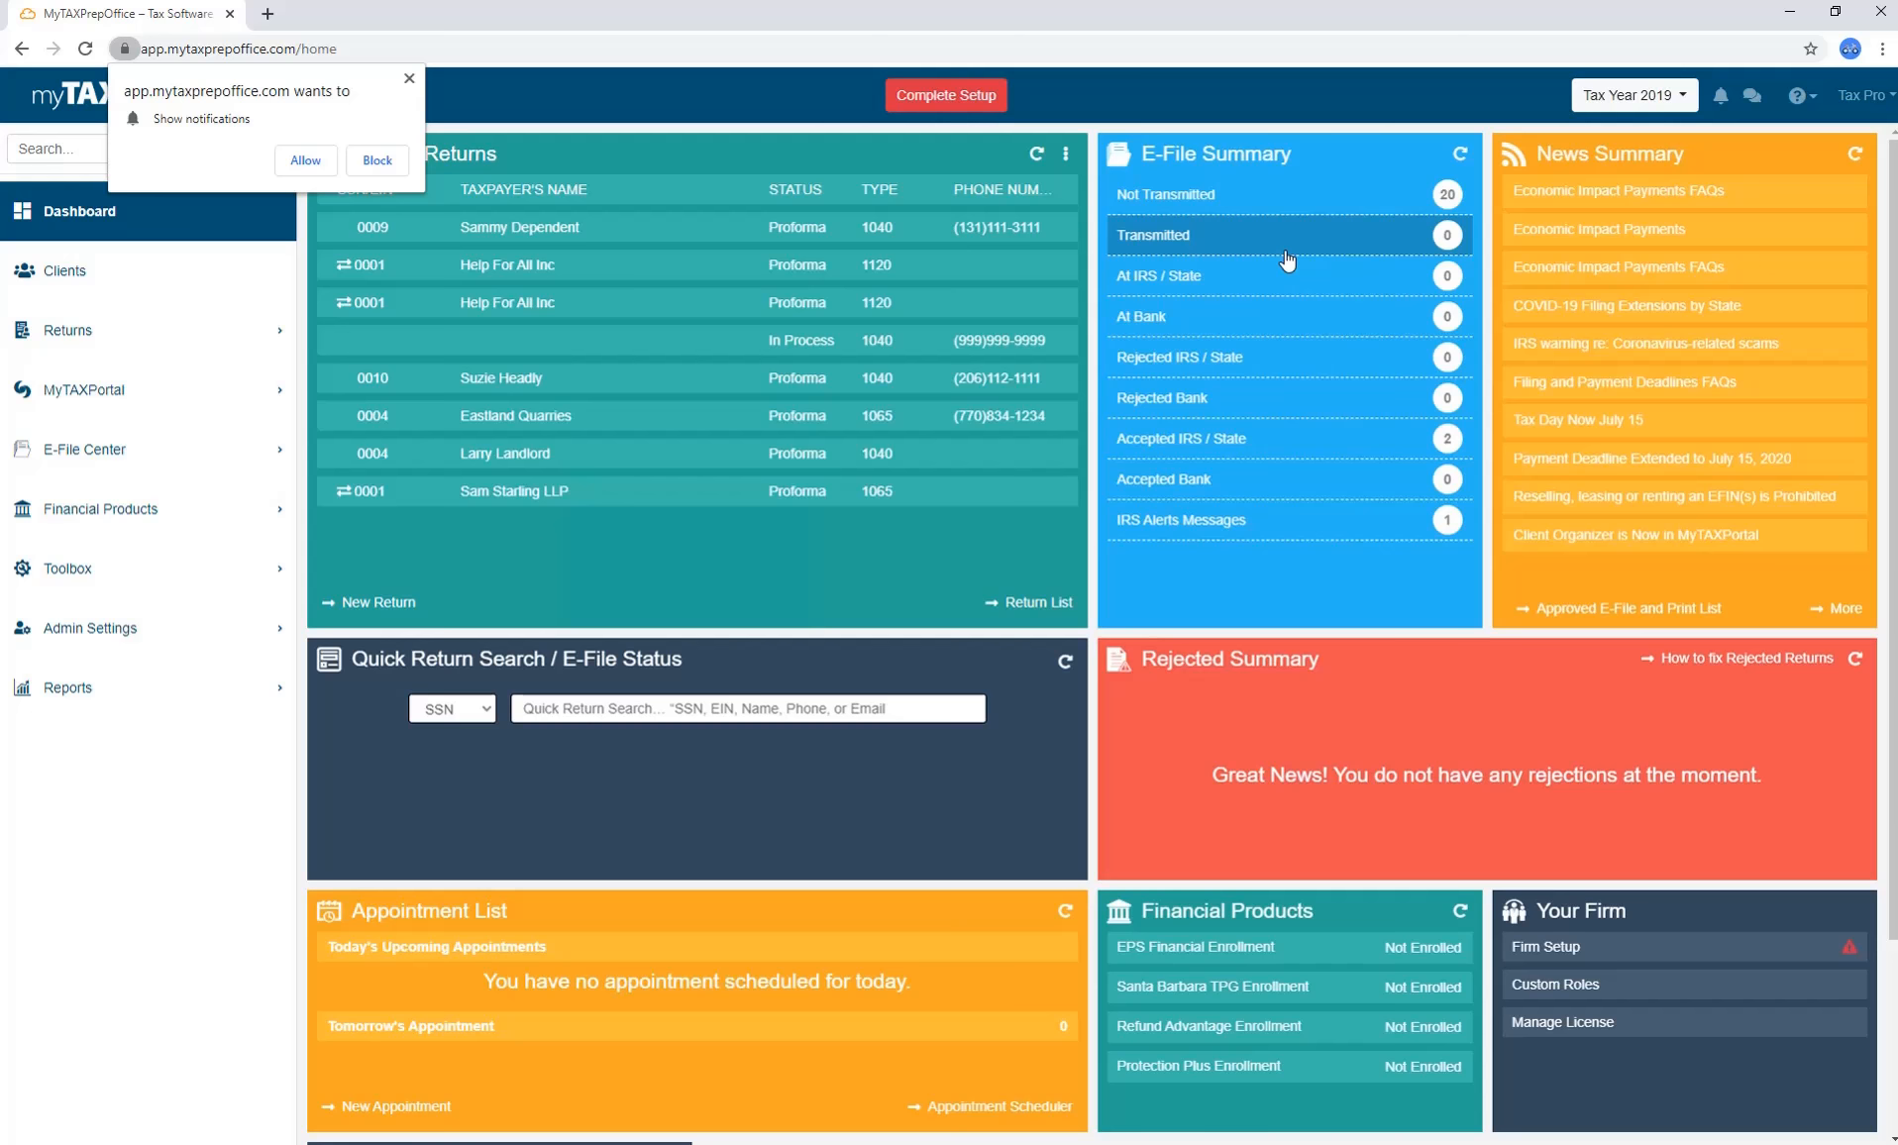
pyautogui.click(1707, 96)
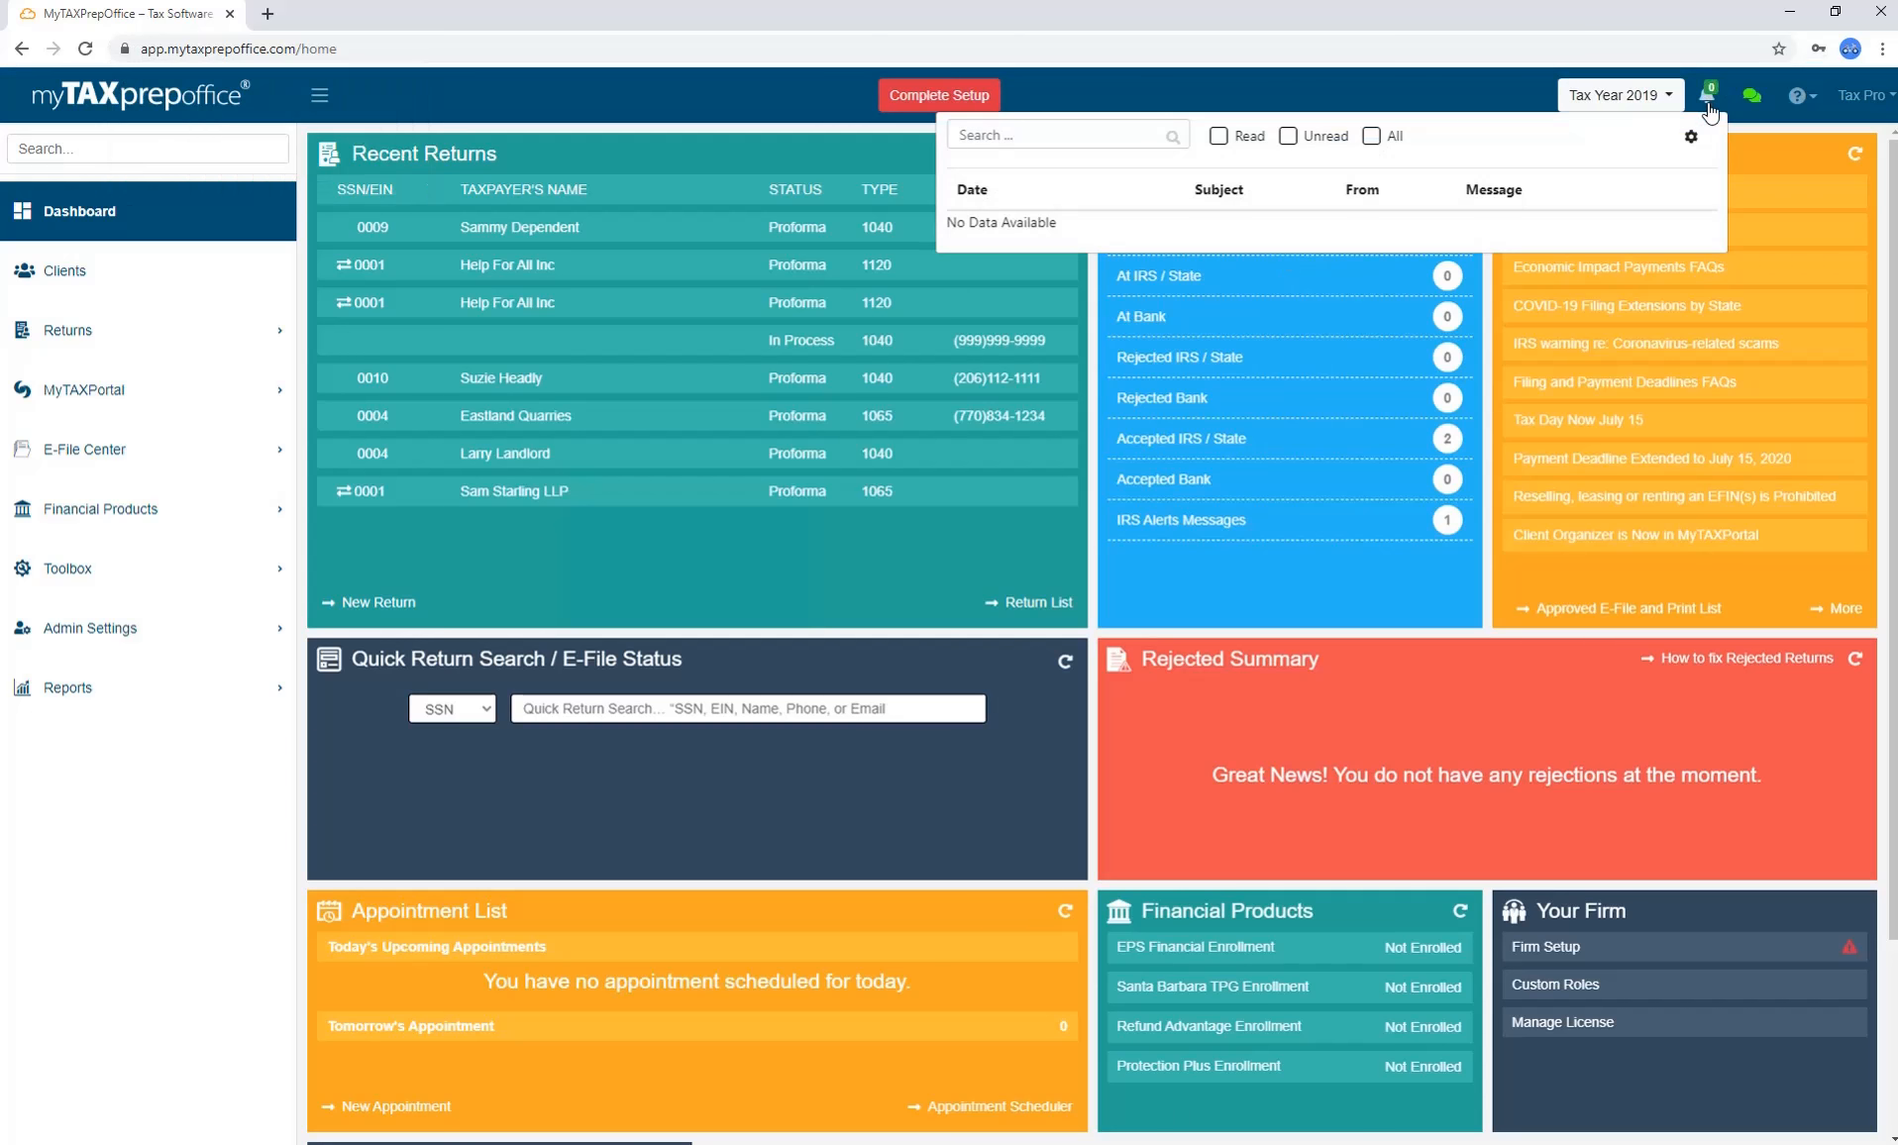
pyautogui.click(1738, 139)
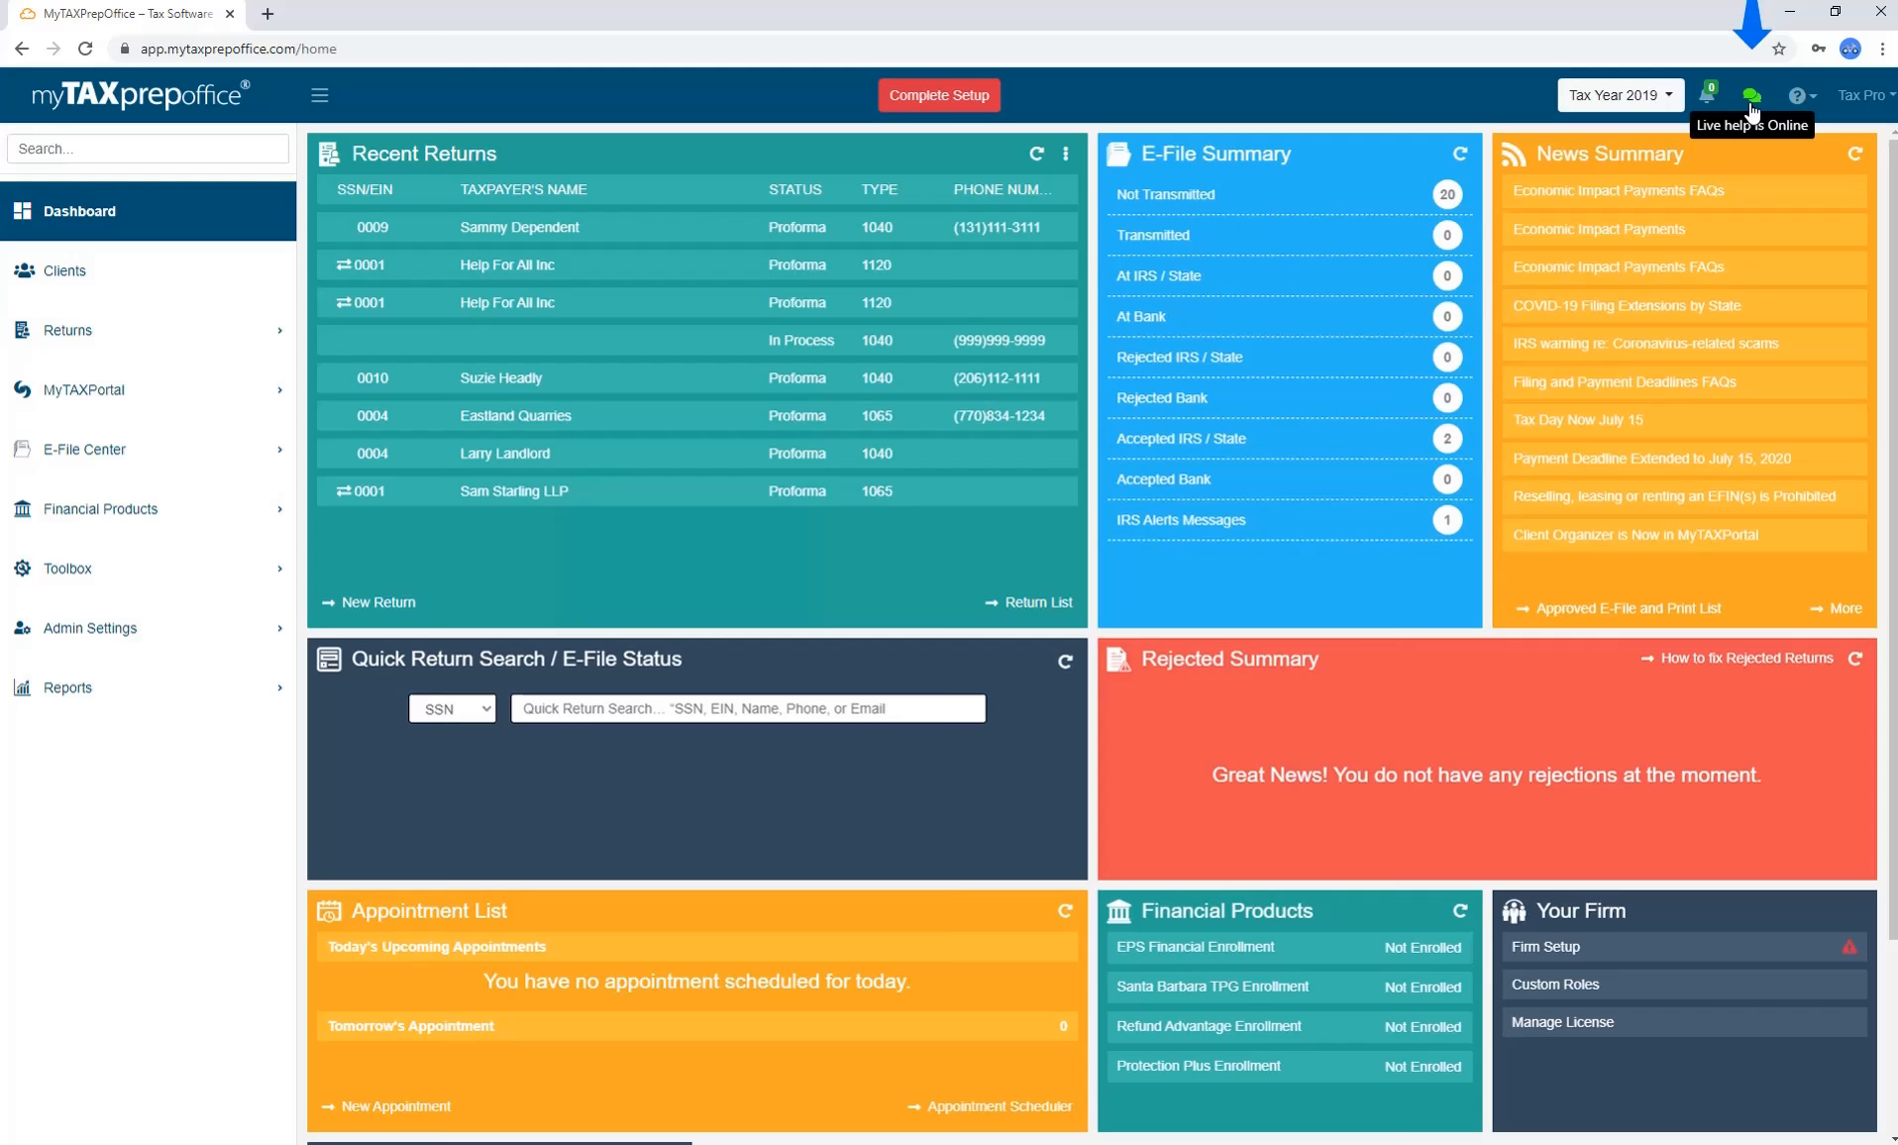
# Open and close Live Support Chat, then show the help options menu.
pyautogui.click(1752, 95)
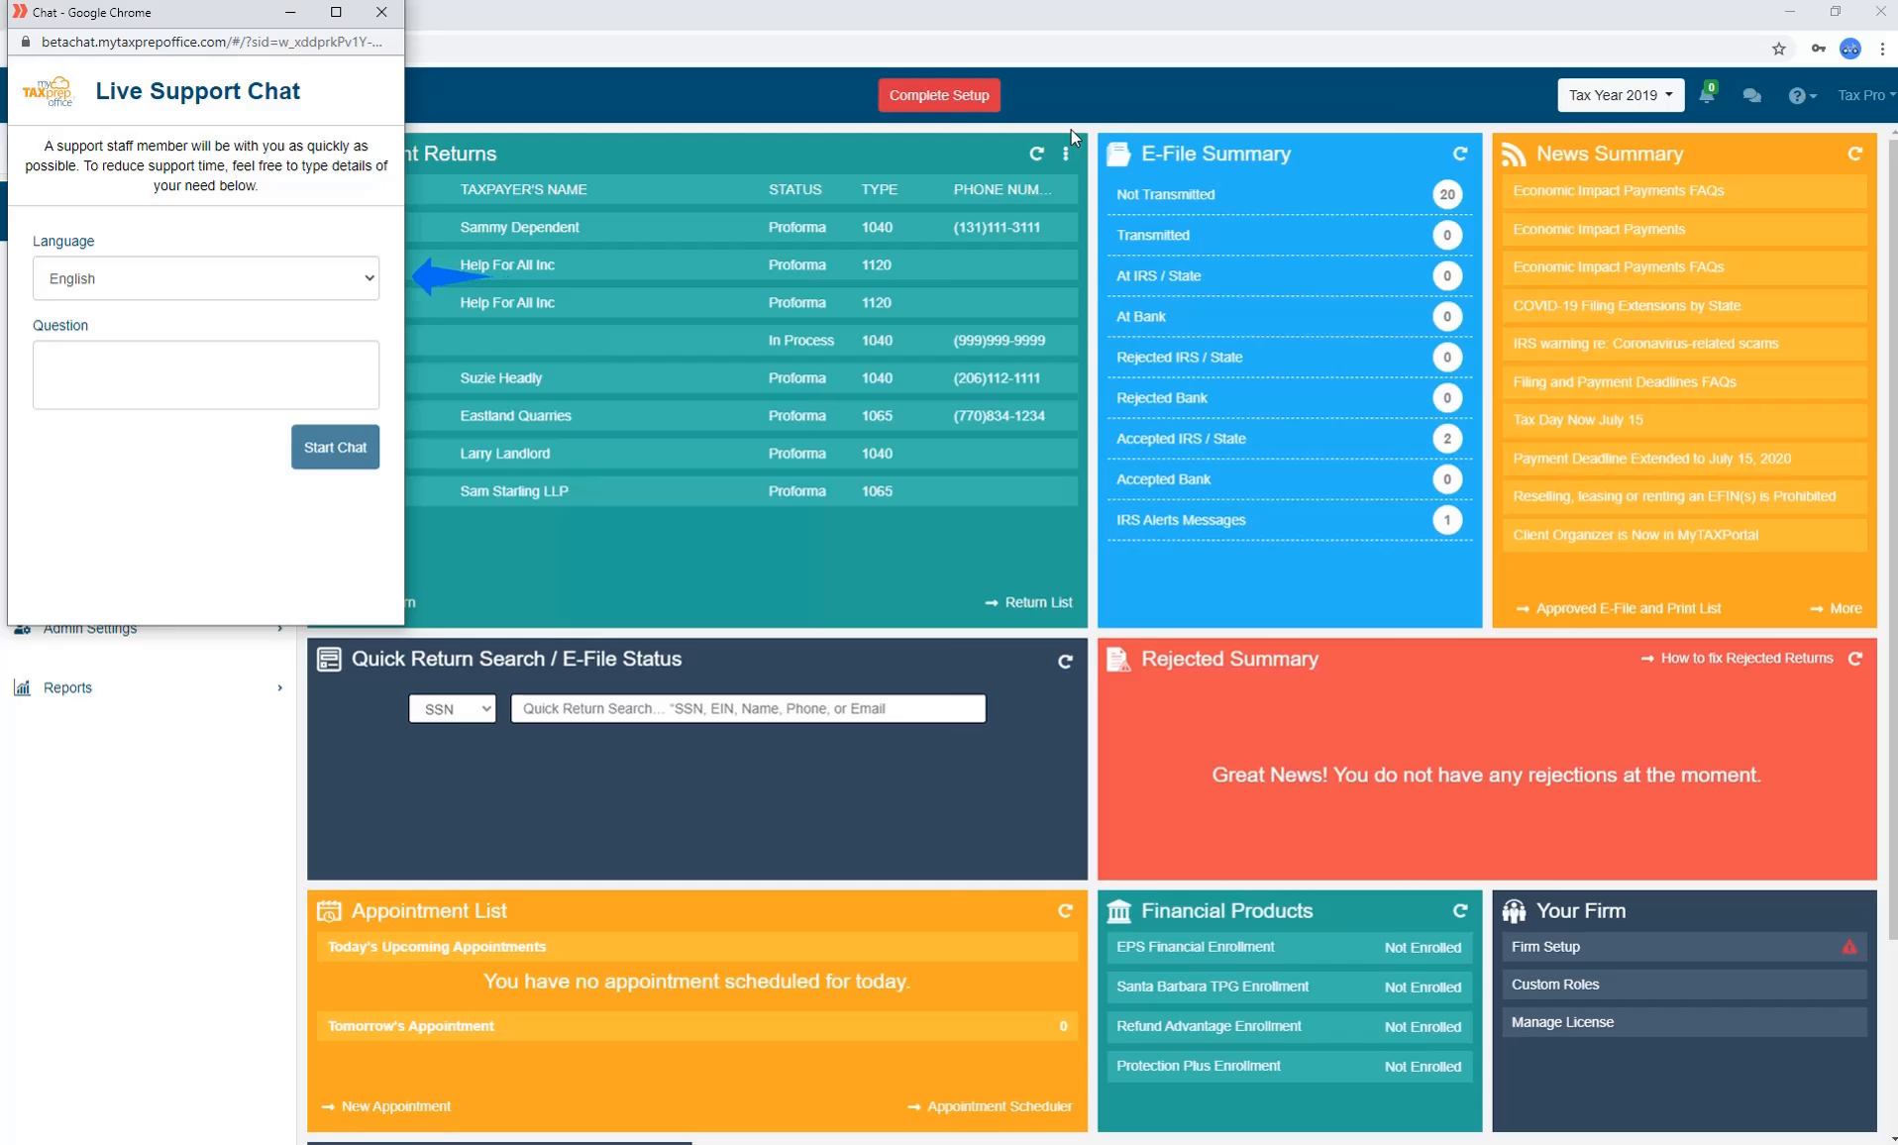
pyautogui.click(382, 12)
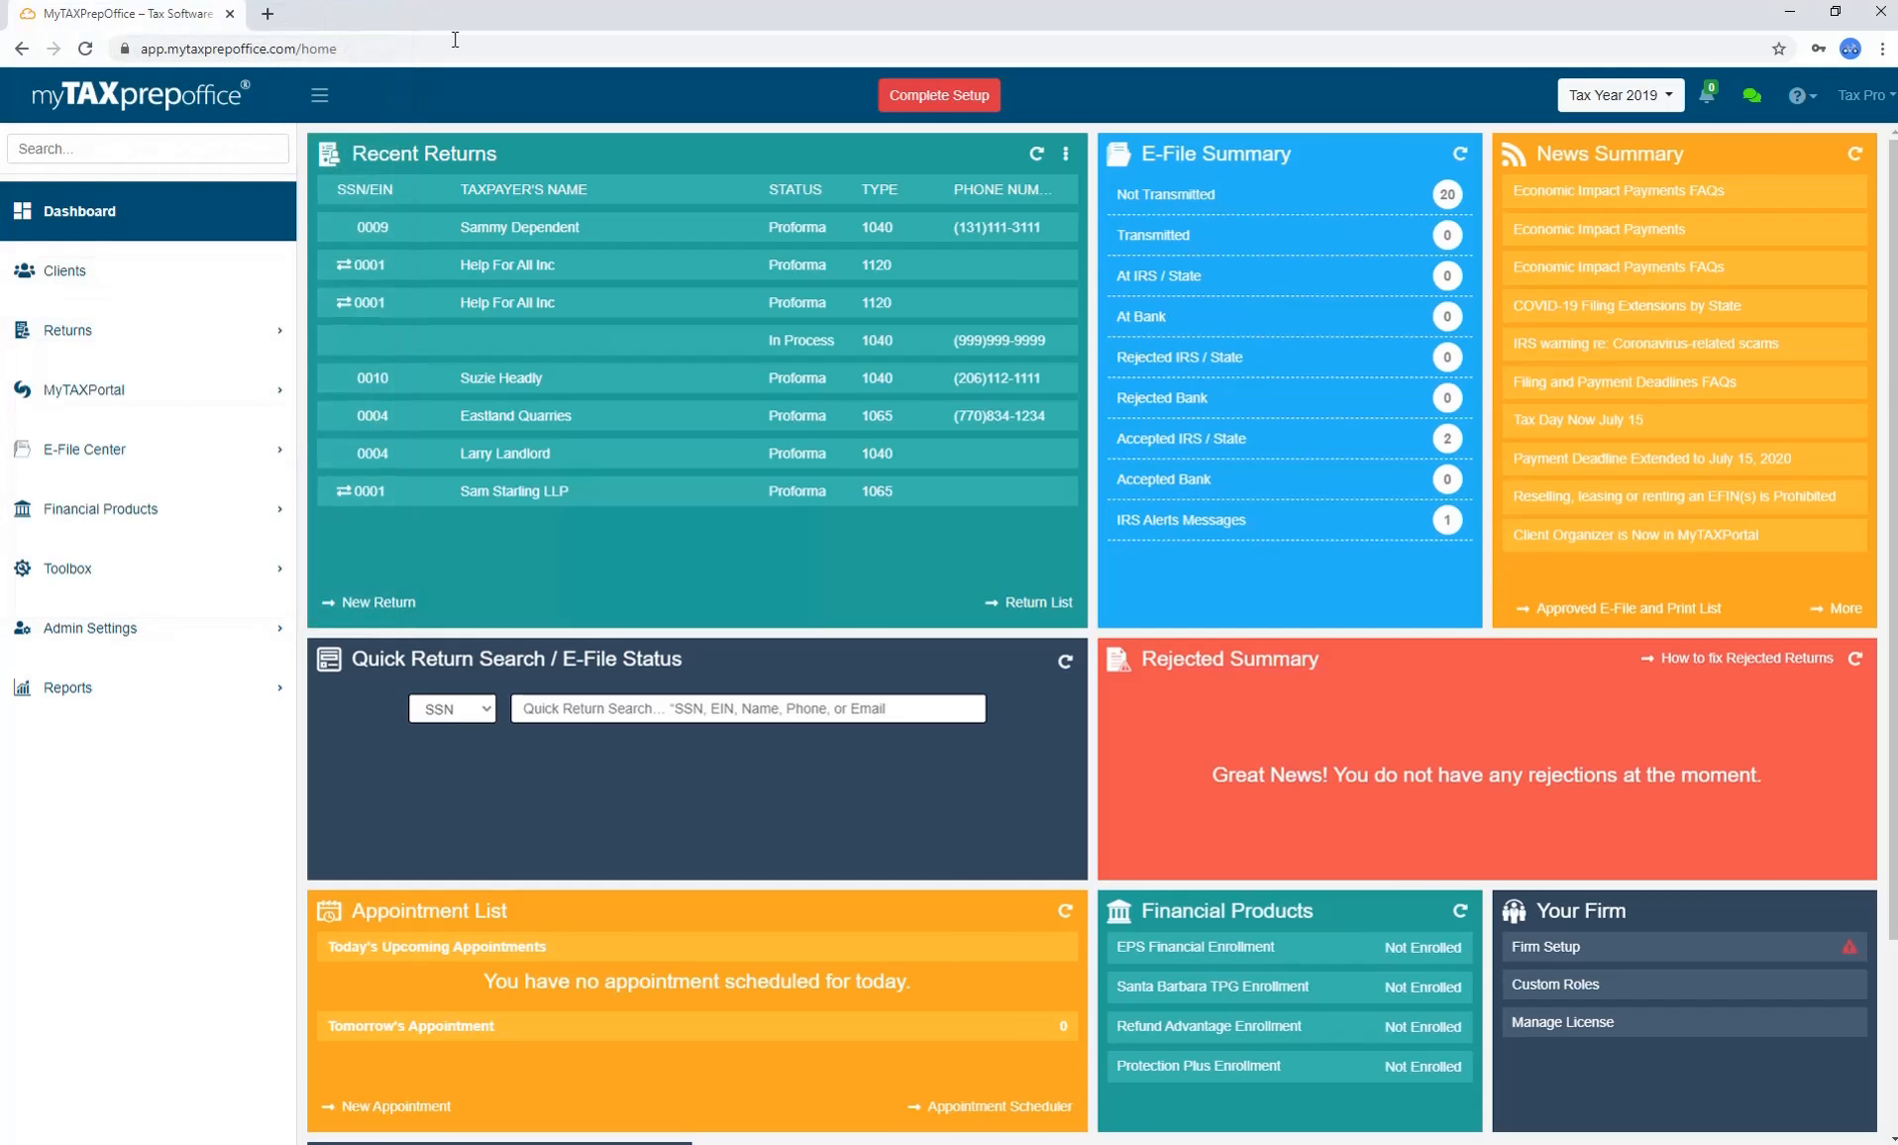
pyautogui.click(1808, 105)
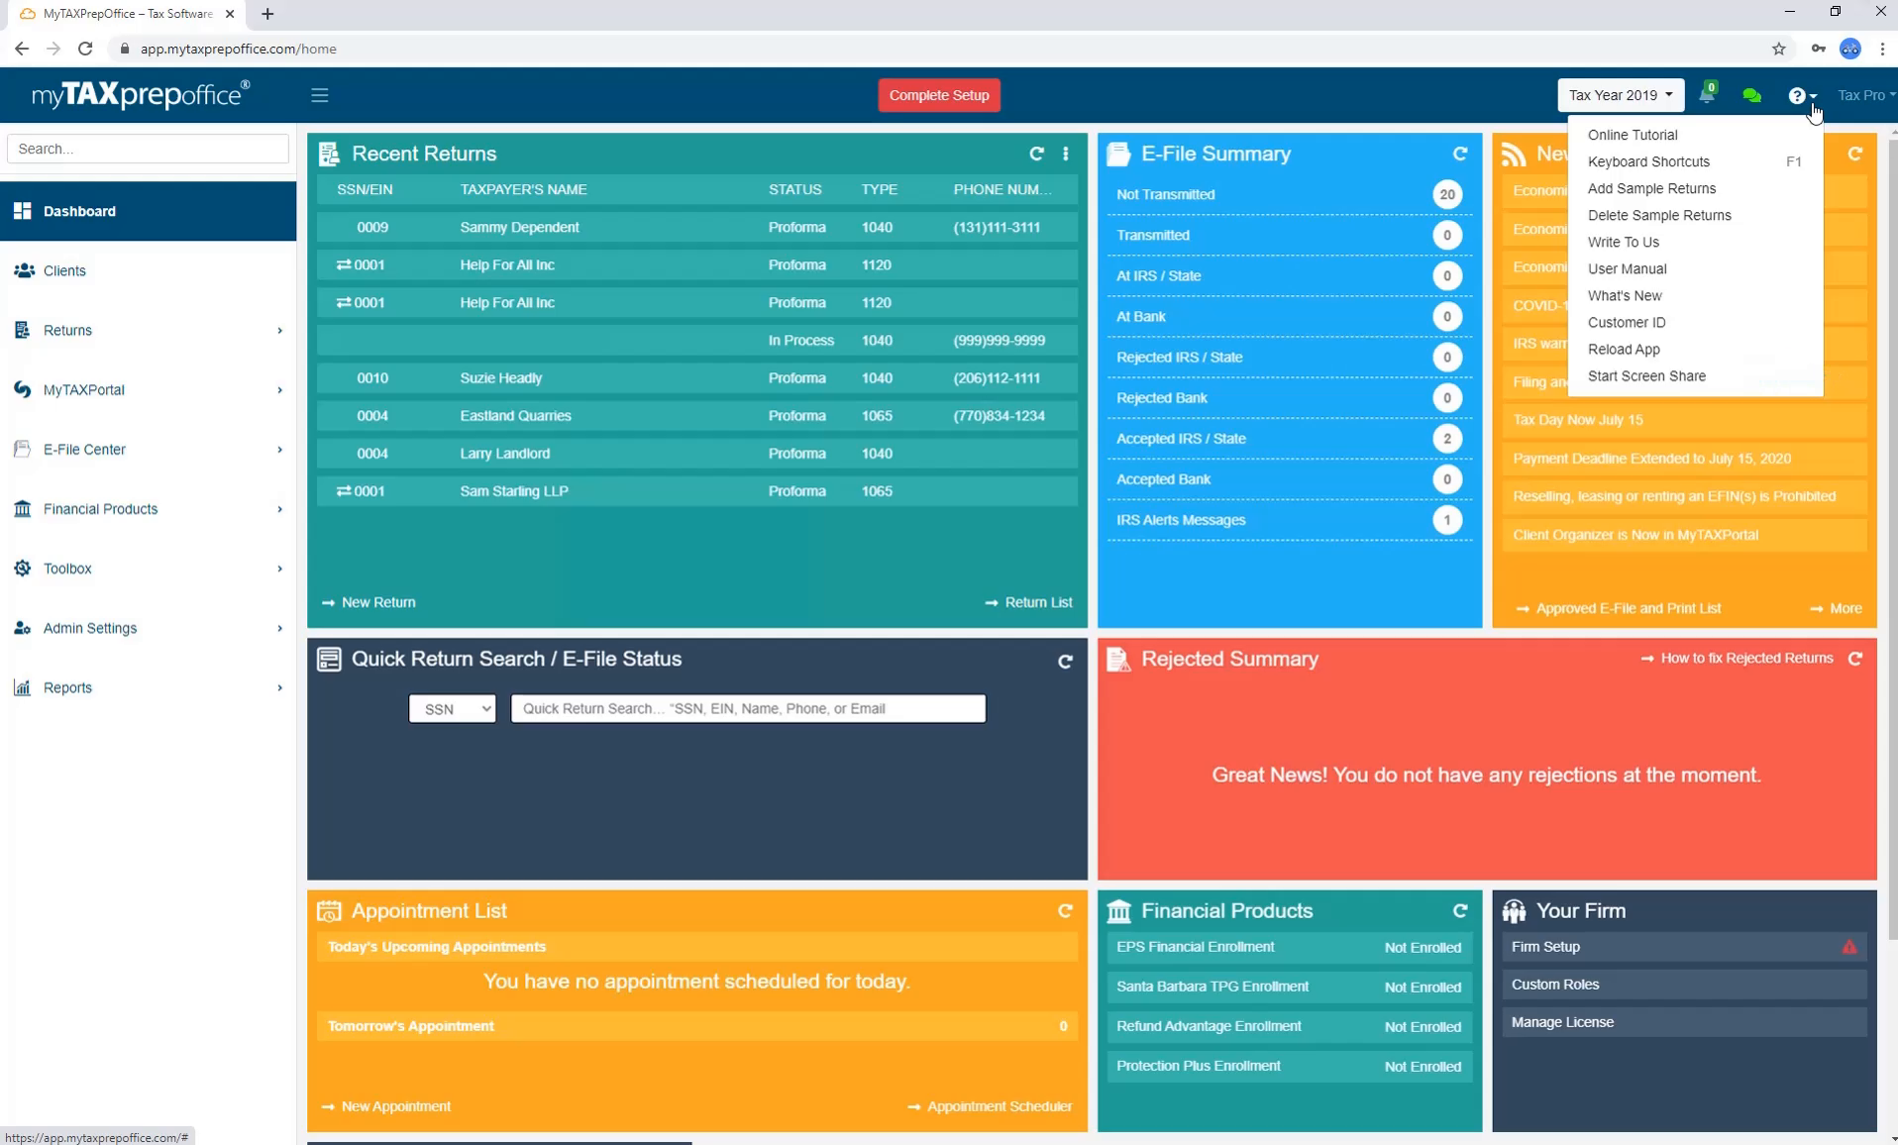
# Log out via the Tax Pro account menu at the top right.
pyautogui.click(1862, 99)
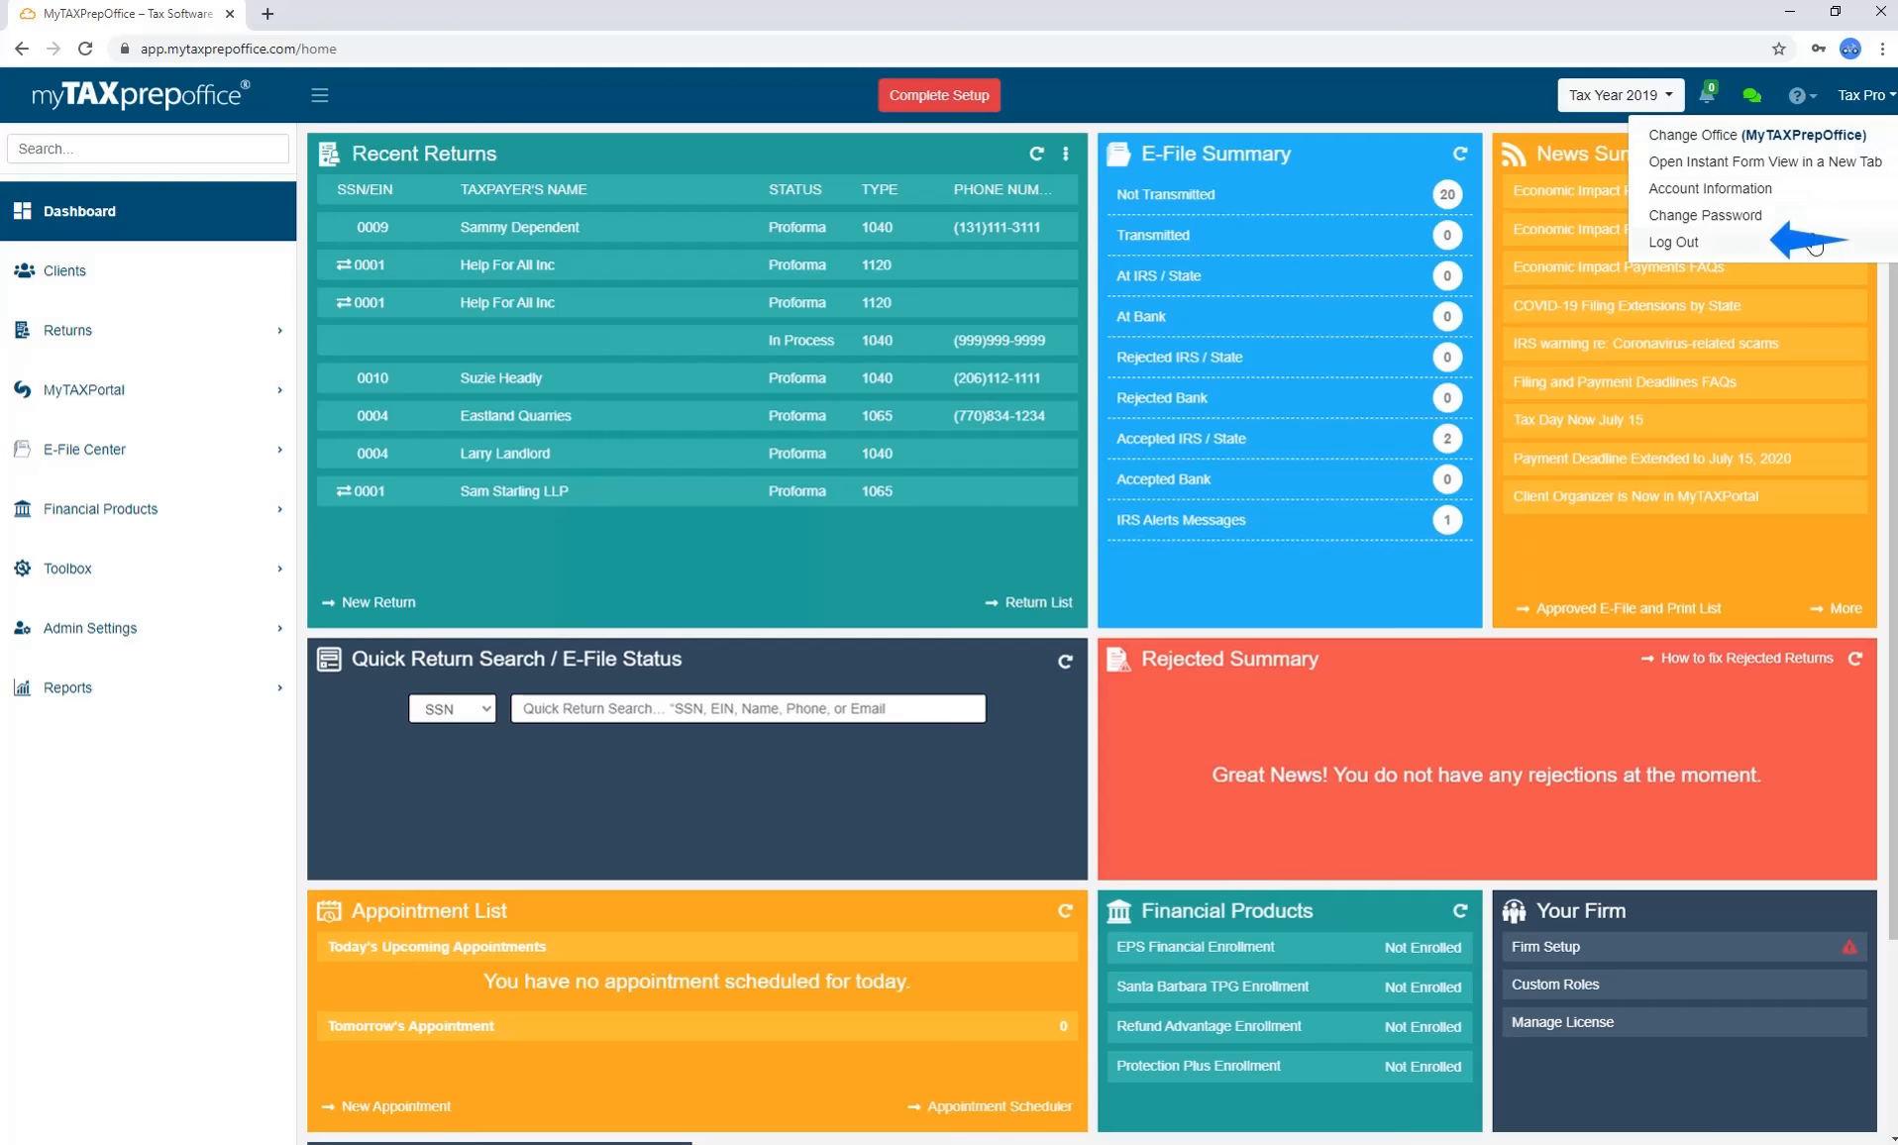
pyautogui.click(1809, 256)
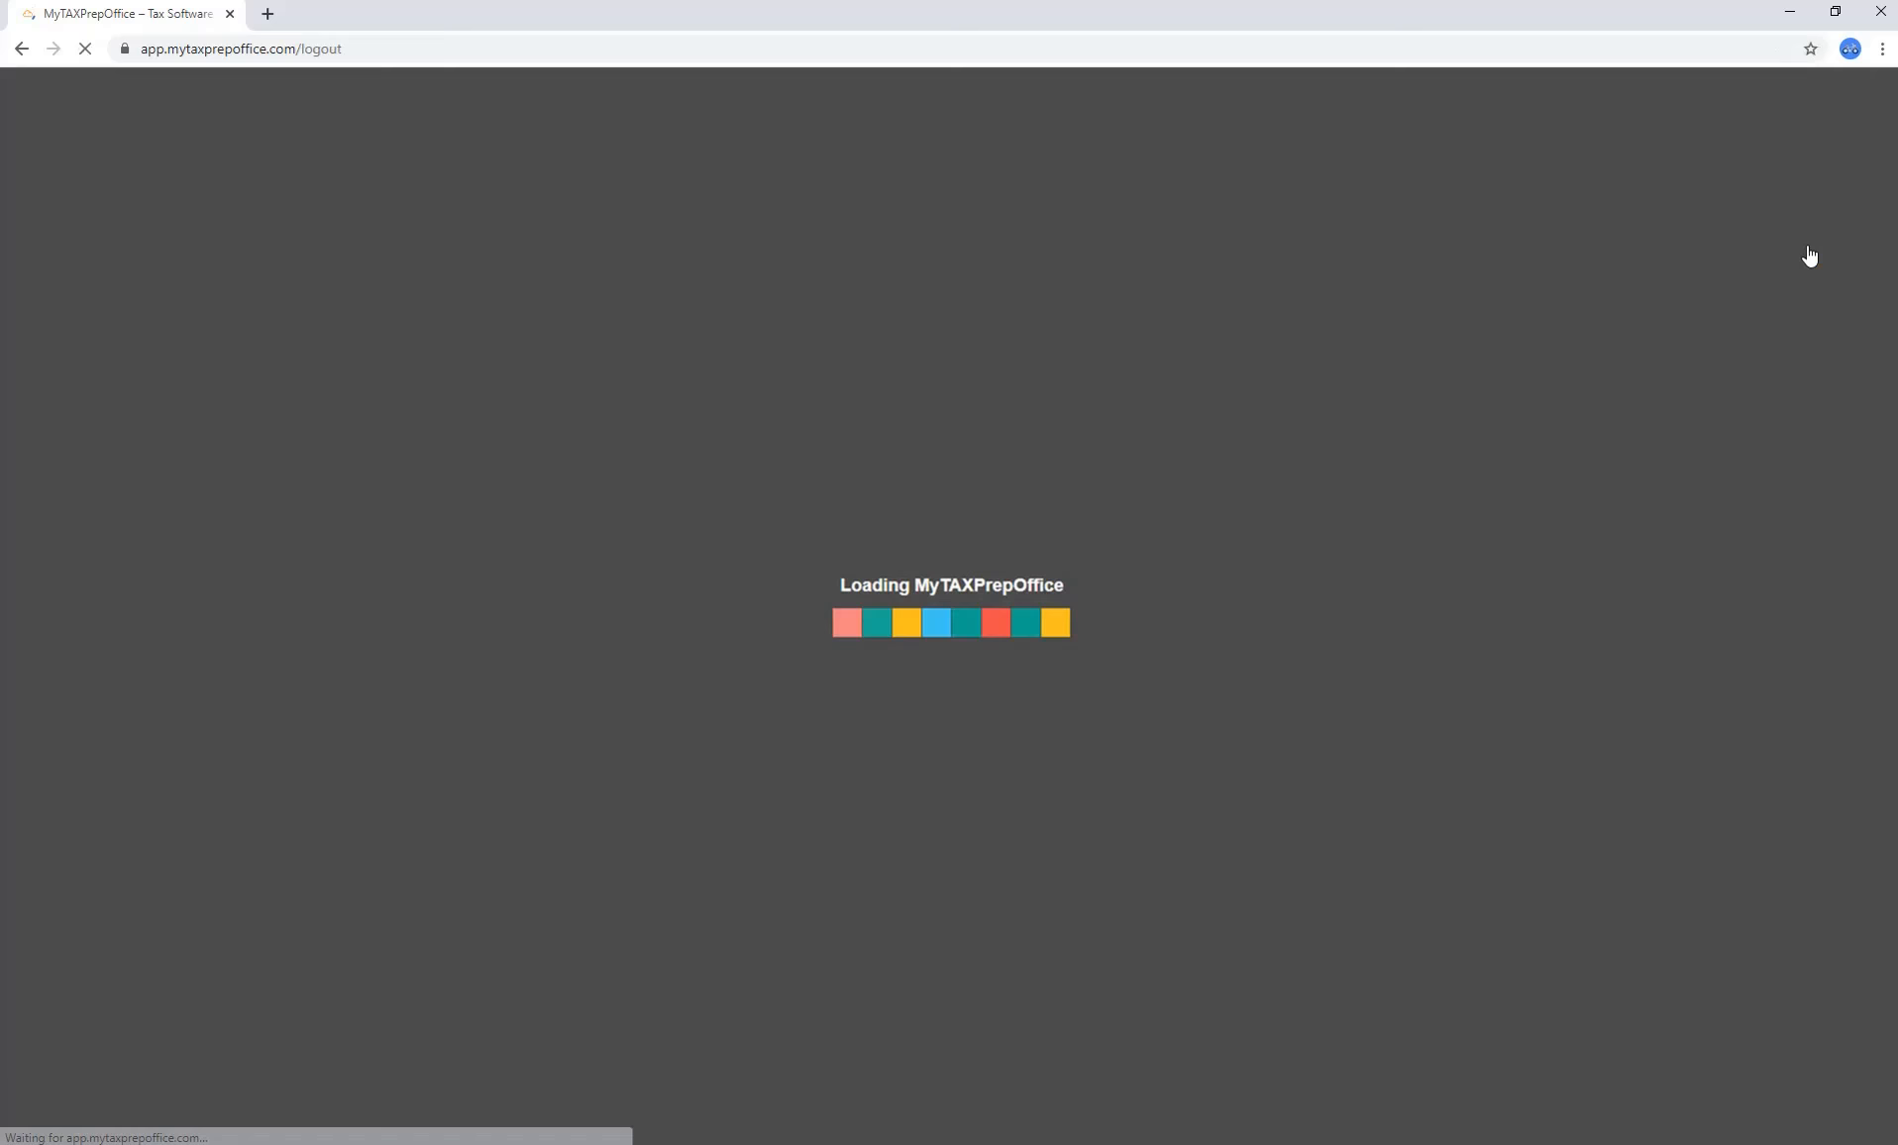